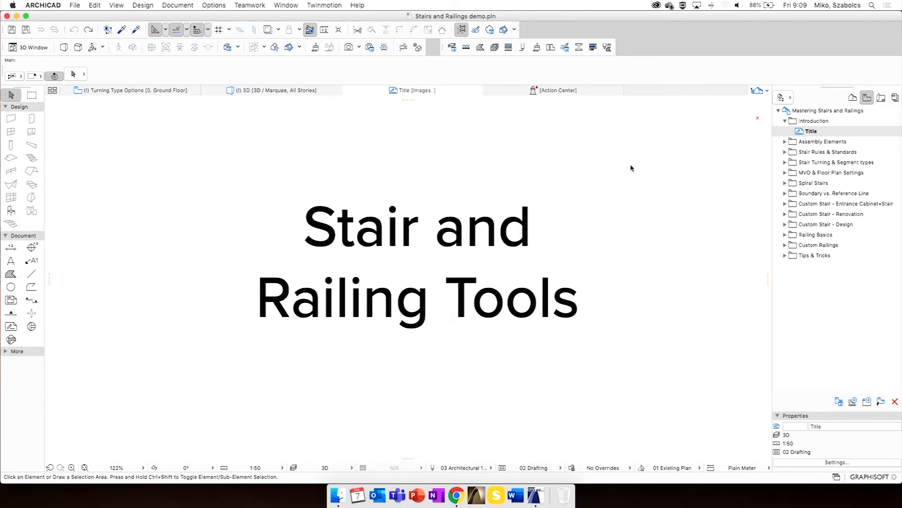
Expand the Assembly Elements folder in the view map and open its Assembly Elements view
{"action": "left_click", "coordinate": [809, 143]}
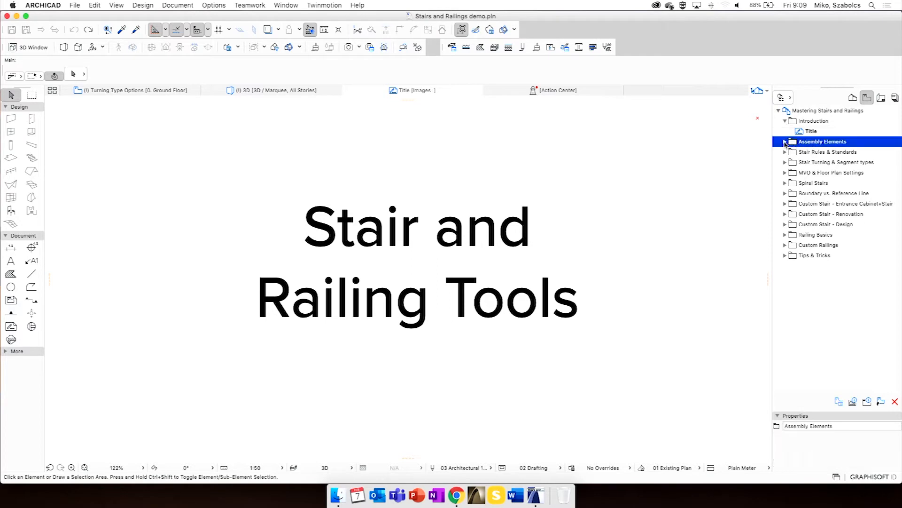
{"action": "left_click", "coordinate": [785, 142]}
{"action": "double_click", "coordinate": [844, 153]}
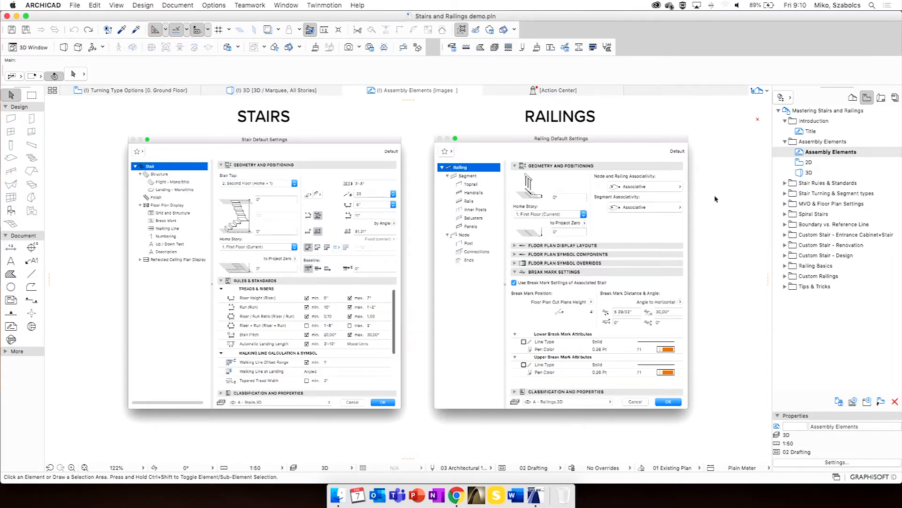
Examine the Stair Default Settings image, covering its component tree, geometry and positioning, and rules and standards
{"action": "scroll", "coordinate": [155, 168], "scroll_direction": "up", "scroll_amount": 6}
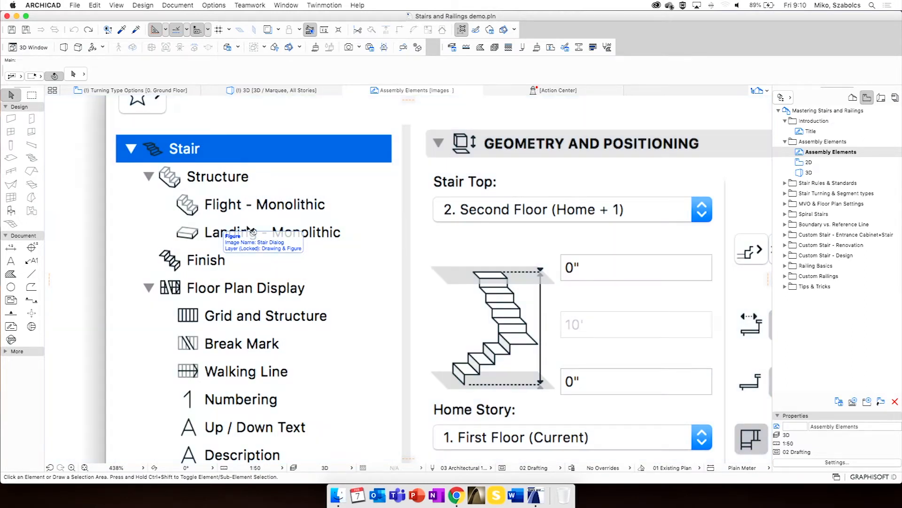
{"action": "scroll", "coordinate": [235, 223], "scroll_direction": "down", "scroll_amount": 3}
{"action": "scroll", "coordinate": [236, 225], "scroll_direction": "down", "scroll_amount": 3}
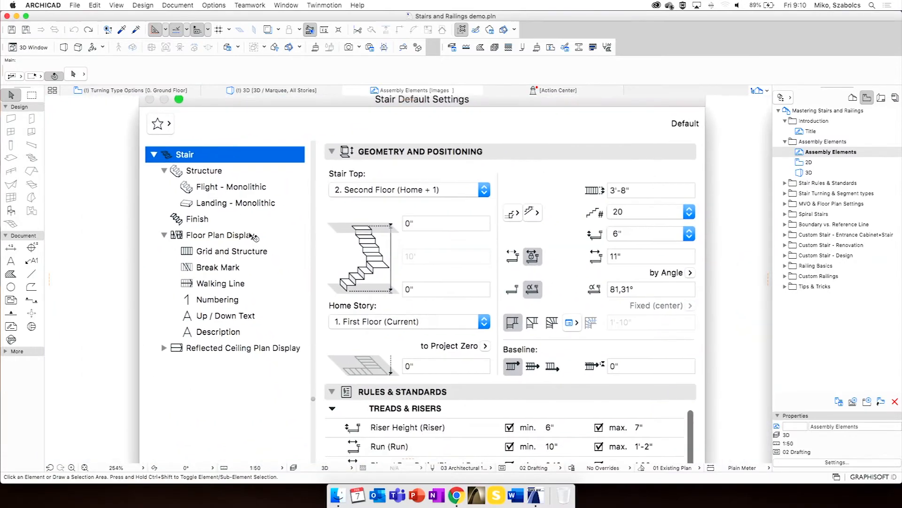
{"action": "scroll", "coordinate": [221, 110], "scroll_direction": "down", "scroll_amount": 2}
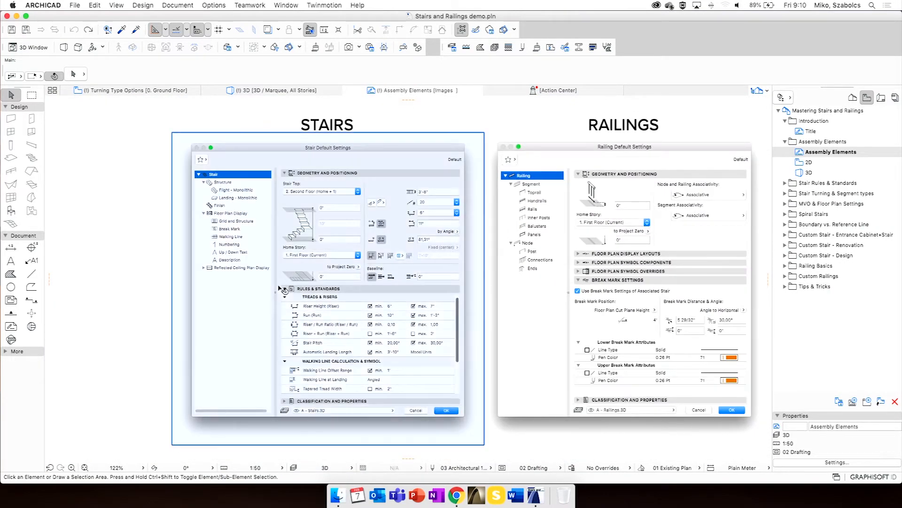
{"action": "scroll", "coordinate": [310, 364], "scroll_direction": "up", "scroll_amount": 5}
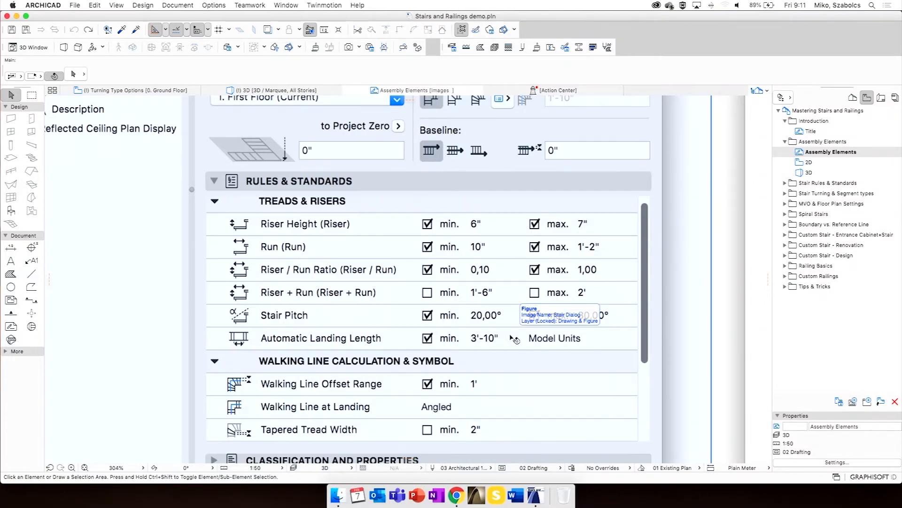
{"action": "scroll", "coordinate": [431, 352], "scroll_direction": "down", "scroll_amount": 5}
{"action": "scroll", "coordinate": [444, 295], "scroll_direction": "up", "scroll_amount": 3}
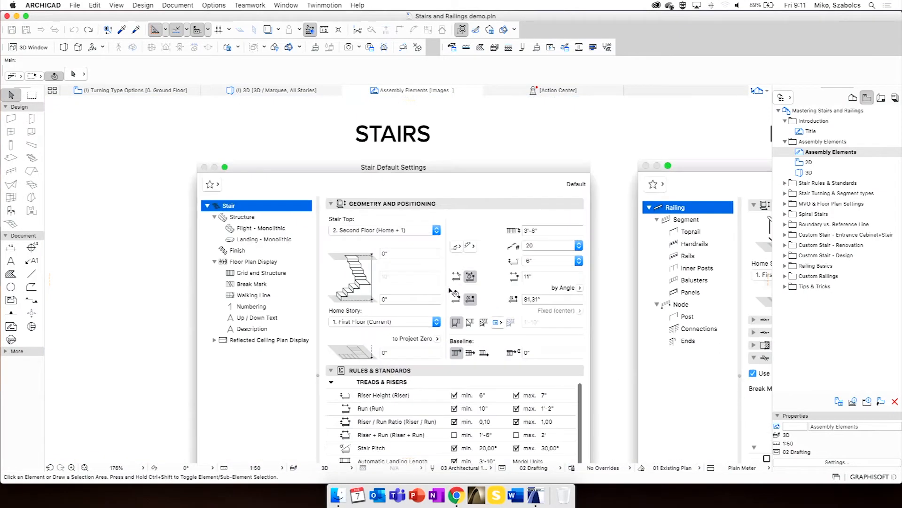
{"action": "scroll", "coordinate": [536, 324], "scroll_direction": "down", "scroll_amount": 3}
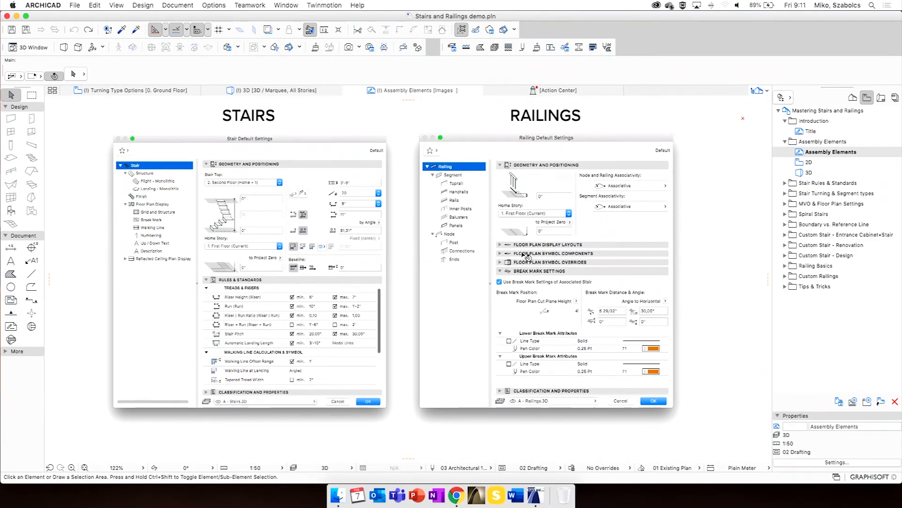
Examine the segment and node component tree in the Railing Default Settings image
{"action": "scroll", "coordinate": [509, 255], "scroll_direction": "up", "scroll_amount": 5}
{"action": "scroll", "coordinate": [491, 282], "scroll_direction": "down", "scroll_amount": 2}
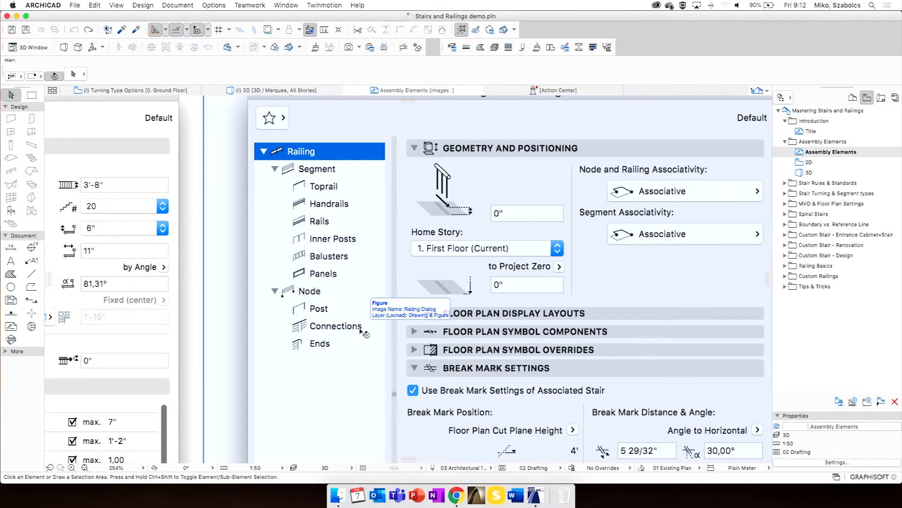
{"action": "scroll", "coordinate": [466, 310], "scroll_direction": "down", "scroll_amount": 5}
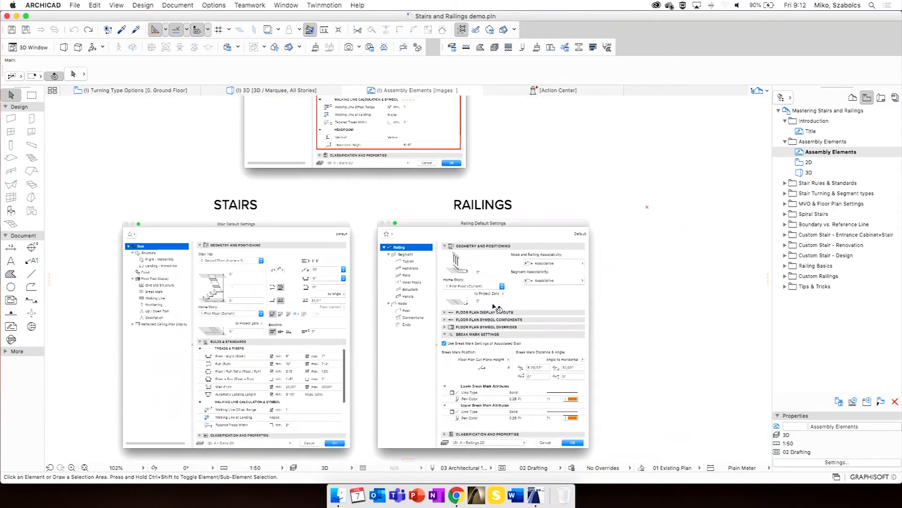
{"action": "scroll", "coordinate": [517, 294], "scroll_direction": "down", "scroll_amount": 2}
{"action": "scroll", "coordinate": [517, 293], "scroll_direction": "left", "scroll_amount": 1}
{"action": "scroll", "coordinate": [517, 292], "scroll_direction": "up", "scroll_amount": 3}
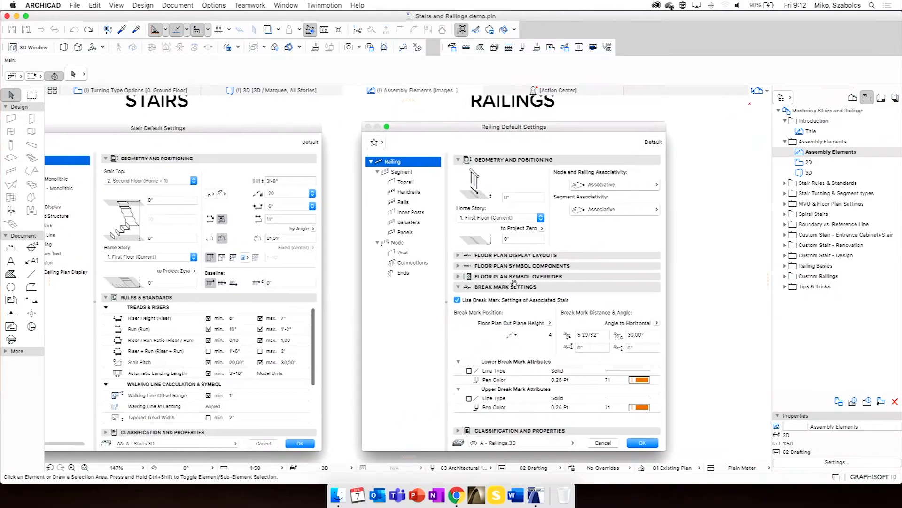
{"action": "scroll", "coordinate": [526, 284], "scroll_direction": "down", "scroll_amount": 1}
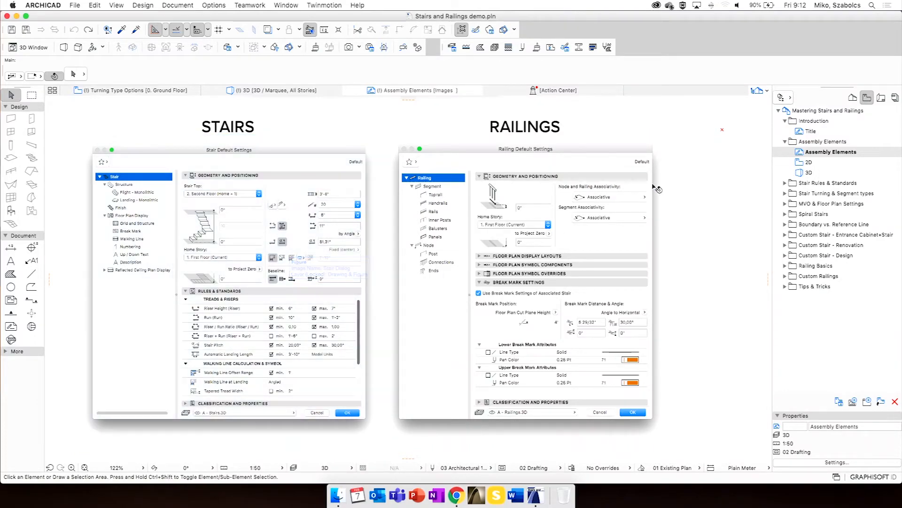
Examine the railing's Geometry and Positioning settings, including its associativity options, and compare both dialogs side by side
{"action": "scroll", "coordinate": [447, 238], "scroll_direction": "up", "scroll_amount": 3}
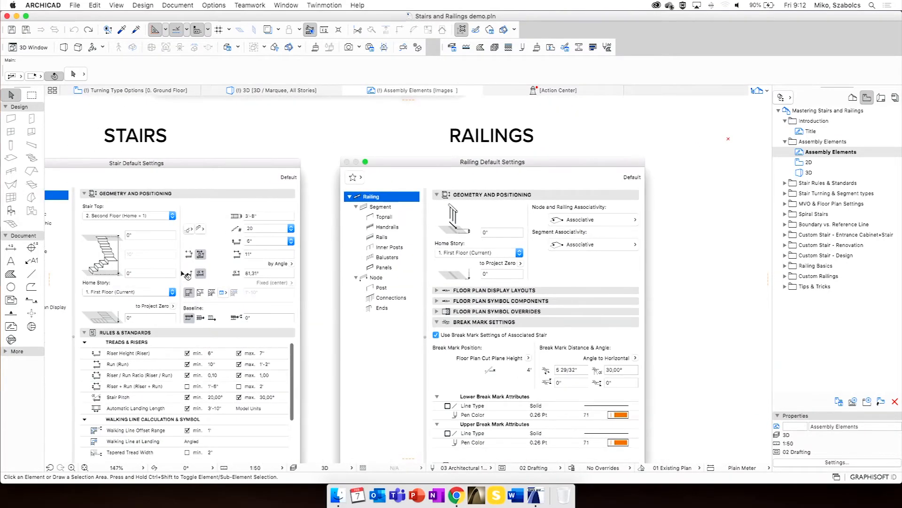
{"action": "scroll", "coordinate": [180, 266], "scroll_direction": "up", "scroll_amount": 3}
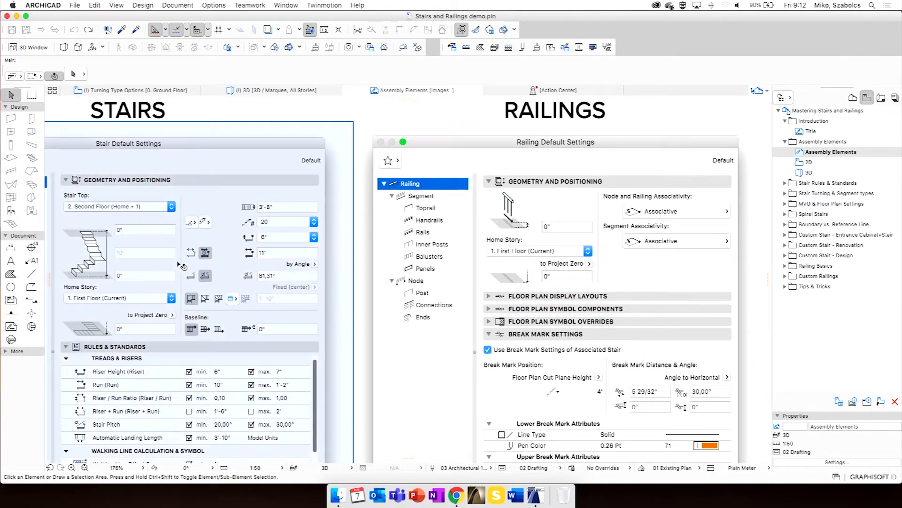
{"action": "scroll", "coordinate": [516, 231], "scroll_direction": "up", "scroll_amount": 5}
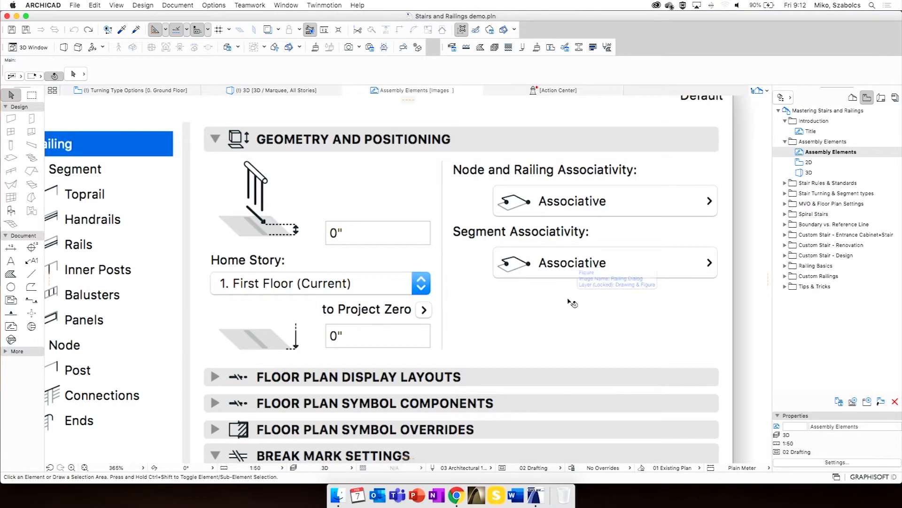
{"action": "scroll", "coordinate": [571, 302], "scroll_direction": "down", "scroll_amount": 2}
{"action": "scroll", "coordinate": [571, 301], "scroll_direction": "down", "scroll_amount": 3}
{"action": "middle_click_drag", "start_coordinate": [491, 325], "coordinate": [553, 261]}
{"action": "scroll", "coordinate": [554, 260], "scroll_direction": "down", "scroll_amount": 1}
{"action": "scroll", "coordinate": [421, 301], "scroll_direction": "down", "scroll_amount": 1}
{"action": "middle_click_drag", "start_coordinate": [419, 301], "coordinate": [445, 290]}
{"action": "scroll", "coordinate": [427, 262], "scroll_direction": "up", "scroll_amount": 2}
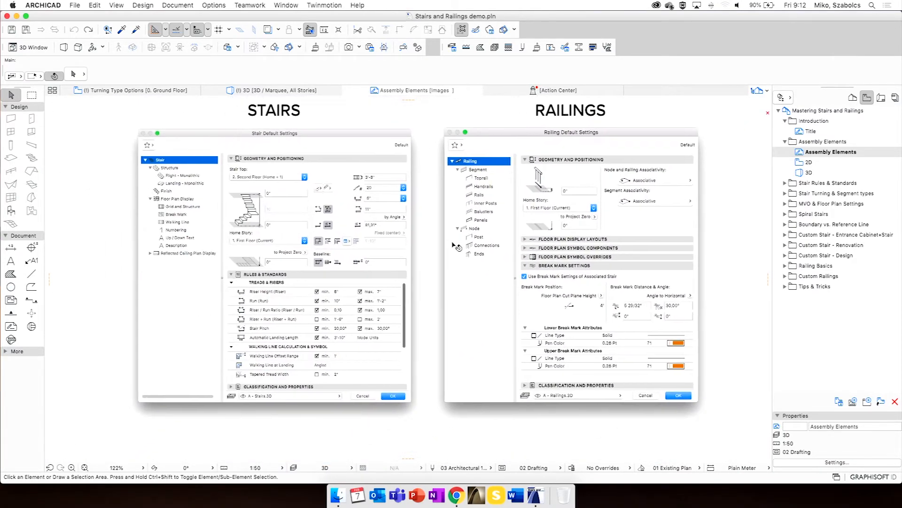
{"action": "scroll", "coordinate": [426, 276], "scroll_direction": "up", "scroll_amount": 1}
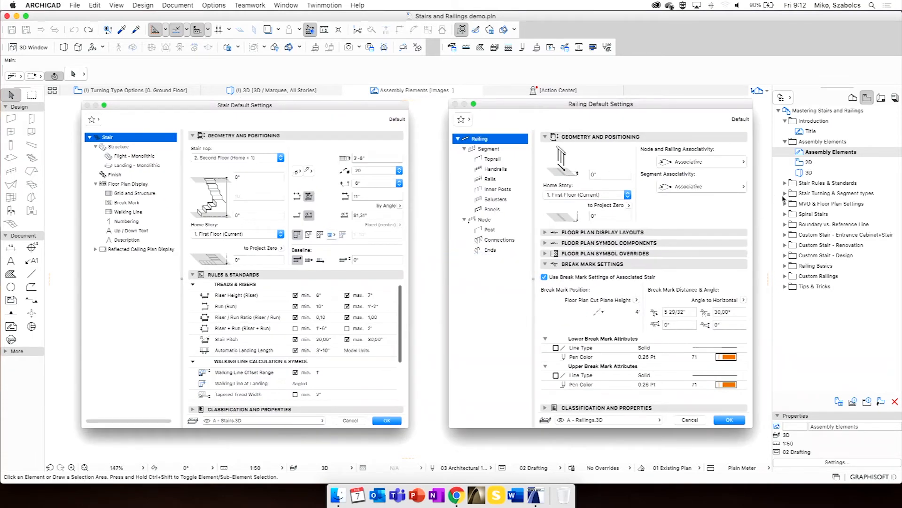
Open the 2D floor plan view of the stair, followed by its 3D view
{"action": "double_click", "coordinate": [821, 164]}
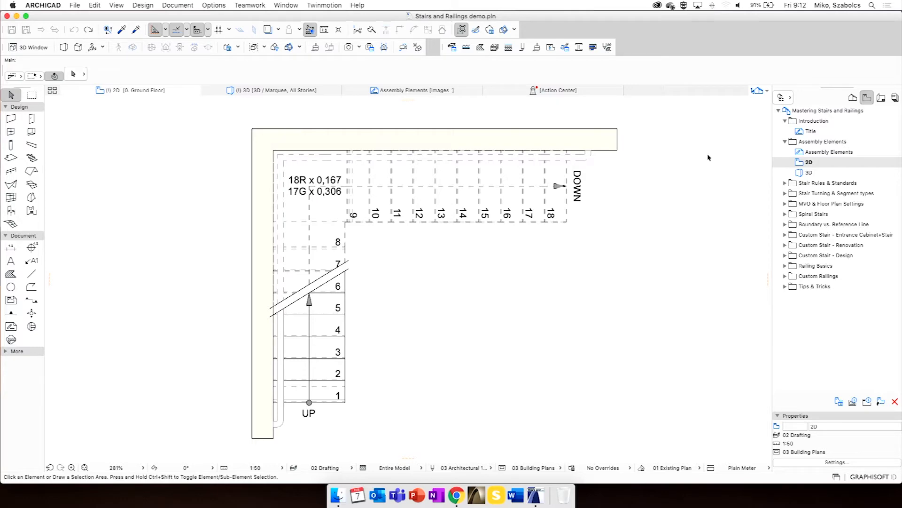
{"action": "double_click", "coordinate": [809, 173]}
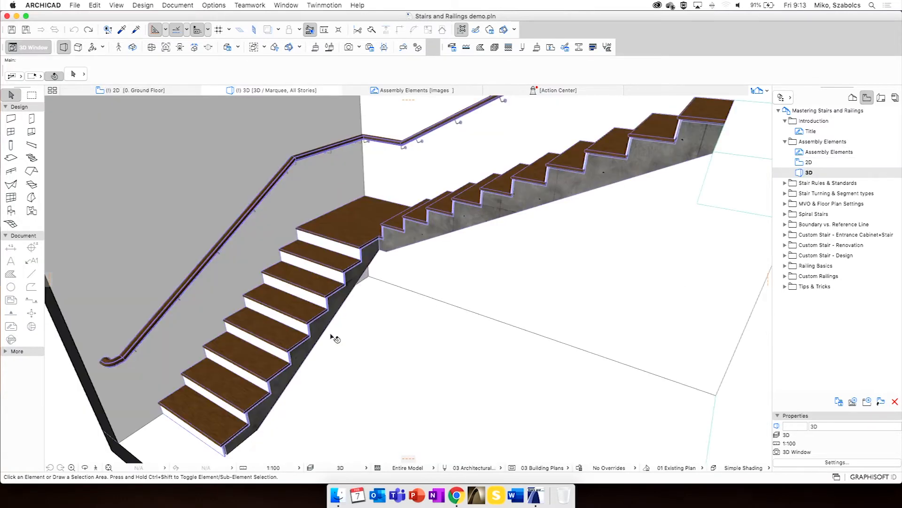
Select the stair in the 3D view and enter its edit mode
{"action": "left_click", "coordinate": [320, 295]}
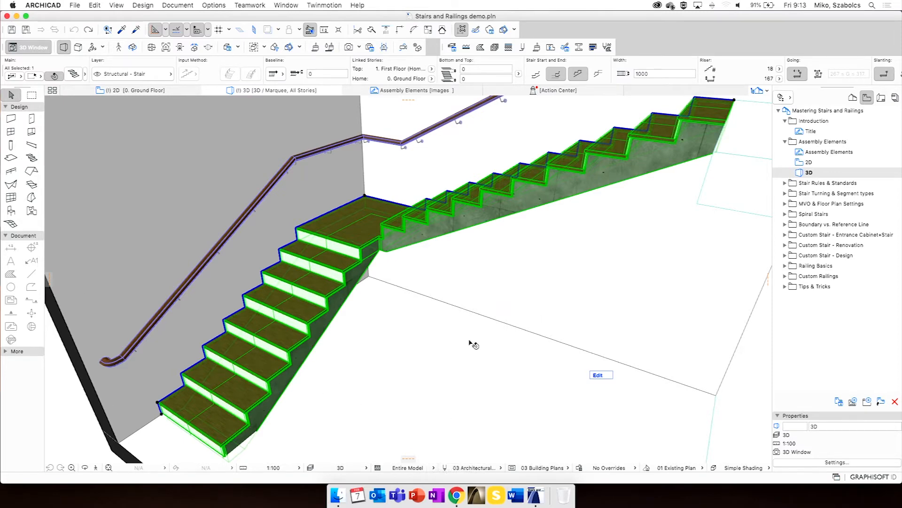
{"action": "left_click", "coordinate": [597, 375]}
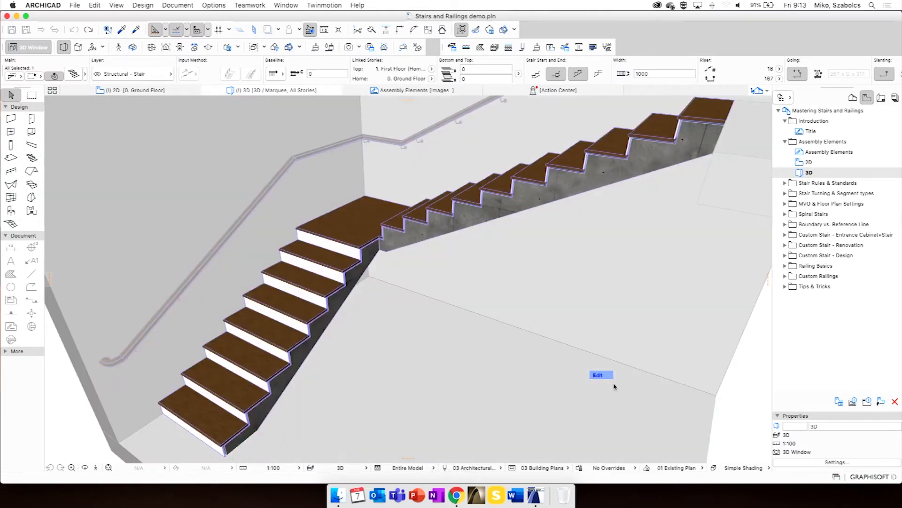
{"action": "scroll", "coordinate": [248, 350], "scroll_direction": "up", "scroll_amount": 5}
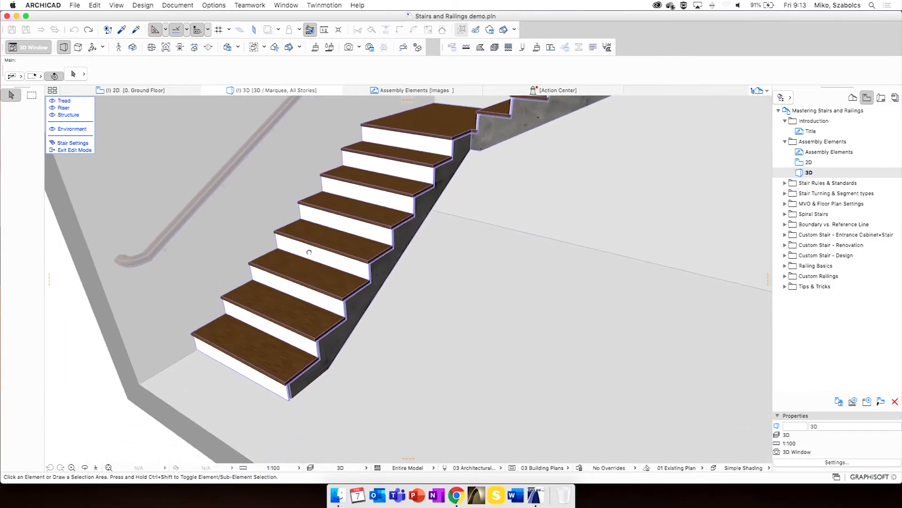
Select the structure, lower treads and bottom riser individually to inspect the stair's separate components
{"action": "left_click", "coordinate": [357, 319]}
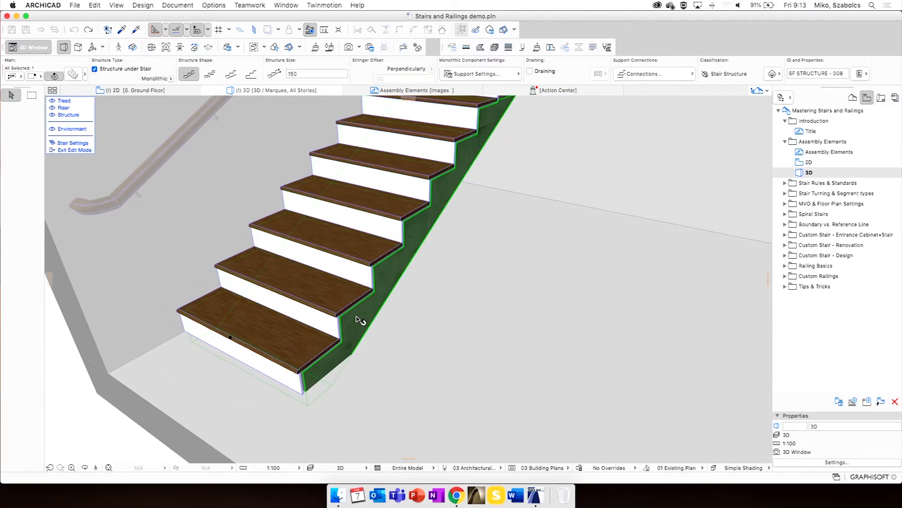
{"action": "left_click", "coordinate": [311, 300]}
{"action": "left_click", "coordinate": [303, 331]}
{"action": "left_click", "coordinate": [272, 376]}
{"action": "scroll", "coordinate": [299, 360], "scroll_direction": "up", "scroll_amount": 3}
{"action": "middle_click_drag", "start_coordinate": [299, 360], "coordinate": [313, 289], "text": "shift"}
{"action": "scroll", "coordinate": [309, 303], "scroll_direction": "up", "scroll_amount": 2}
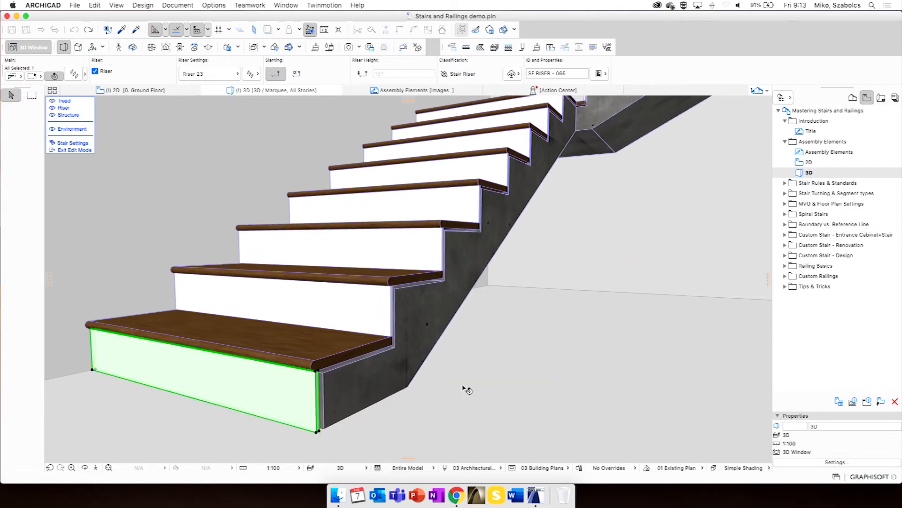
Exit the stair's edit mode and deselect the stair
{"action": "key", "text": "Escape"}
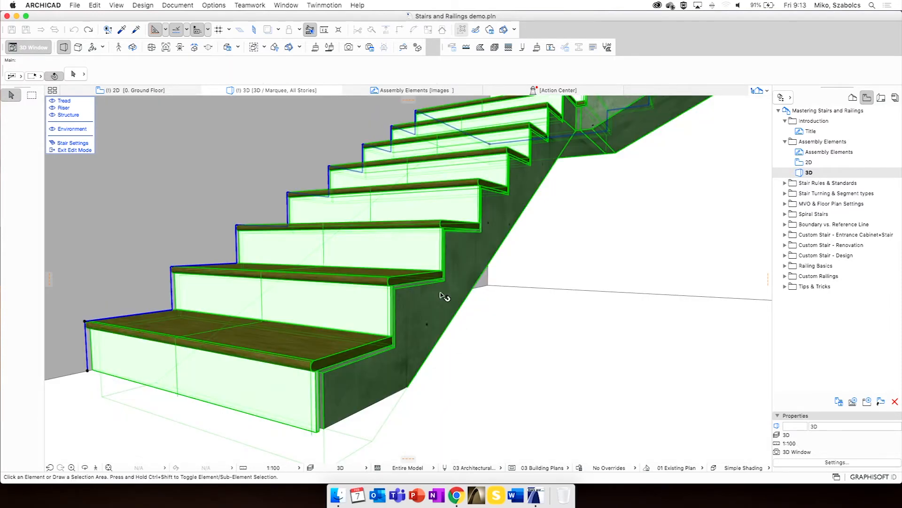
{"action": "key", "text": "Escape"}
{"action": "scroll", "coordinate": [461, 307], "scroll_direction": "down", "scroll_amount": 4}
{"action": "middle_click_drag", "start_coordinate": [490, 277], "coordinate": [409, 308]}
{"action": "scroll", "coordinate": [414, 310], "scroll_direction": "down", "scroll_amount": 3}
{"action": "scroll", "coordinate": [413, 312], "scroll_direction": "up", "scroll_amount": 2}
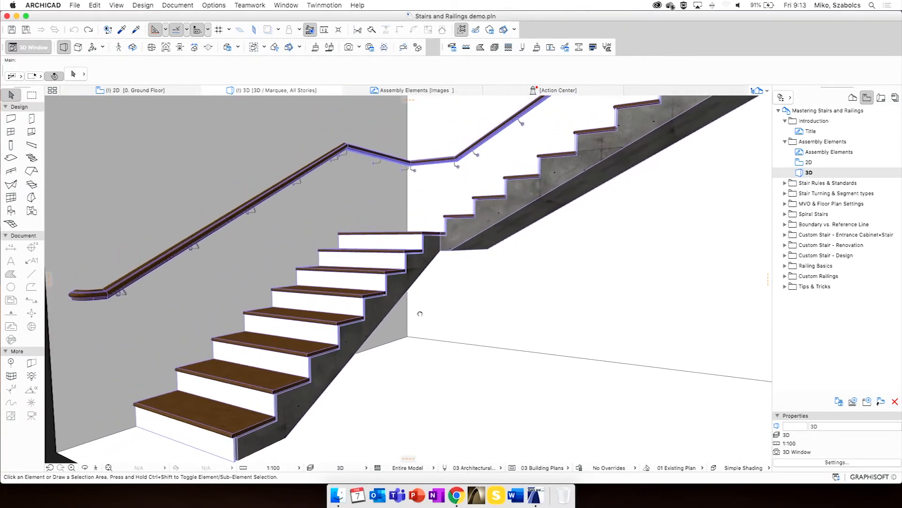
Open the selected stair's settings and review its Structure, monolithic flight and monolithic landing pages
{"action": "left_click", "coordinate": [390, 291]}
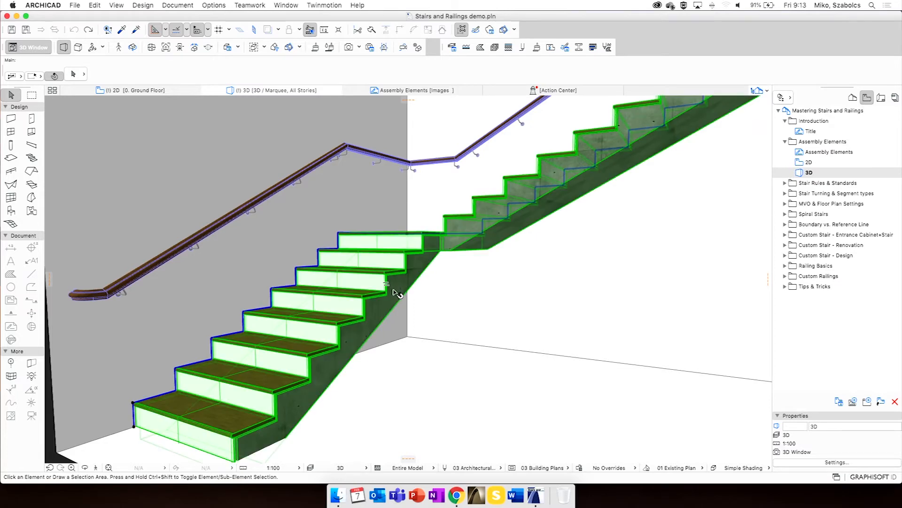
{"action": "left_click", "coordinate": [73, 73]}
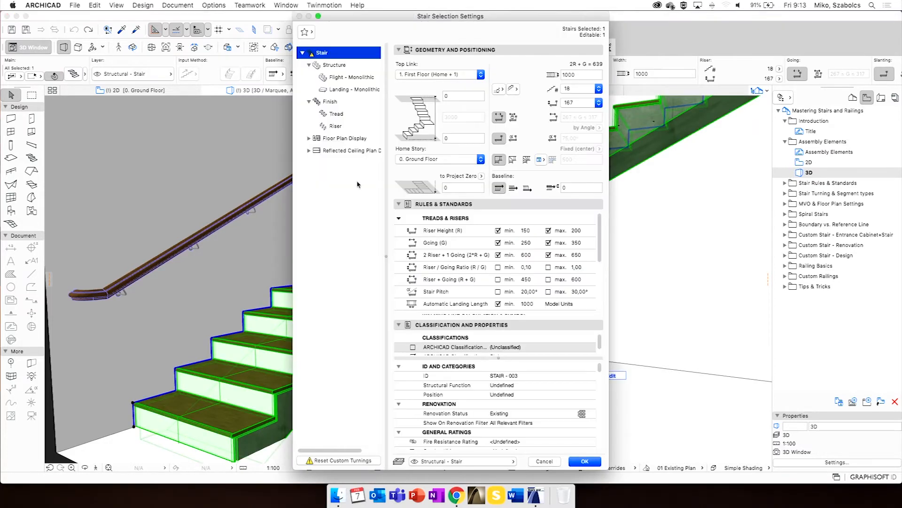
{"action": "left_click", "coordinate": [335, 70]}
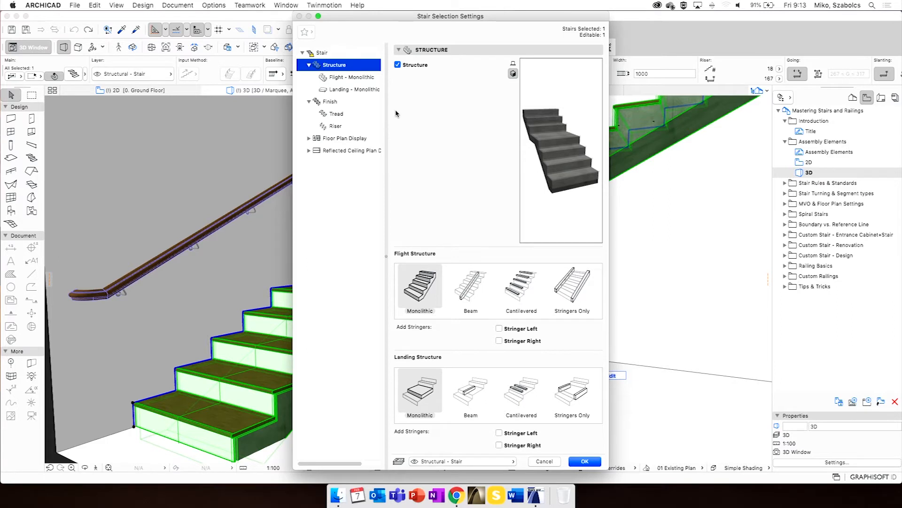
{"action": "left_click", "coordinate": [340, 77]}
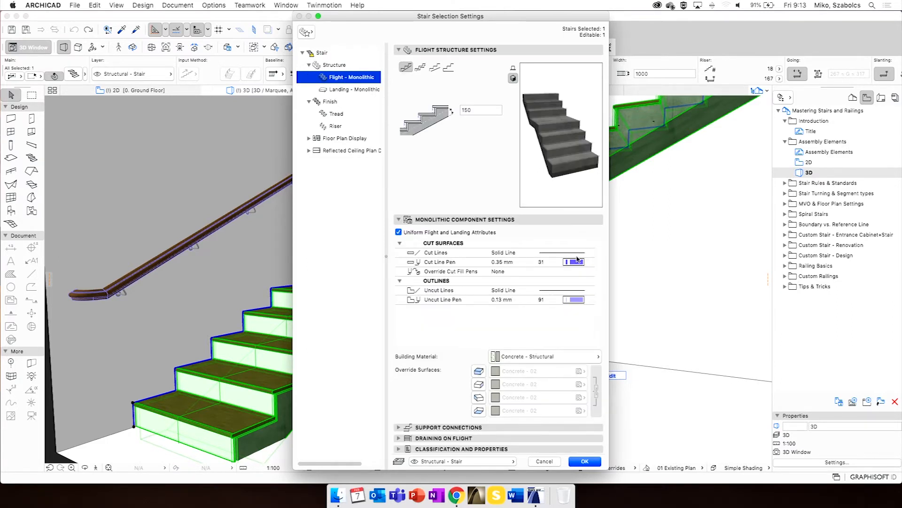
{"action": "left_click", "coordinate": [351, 91]}
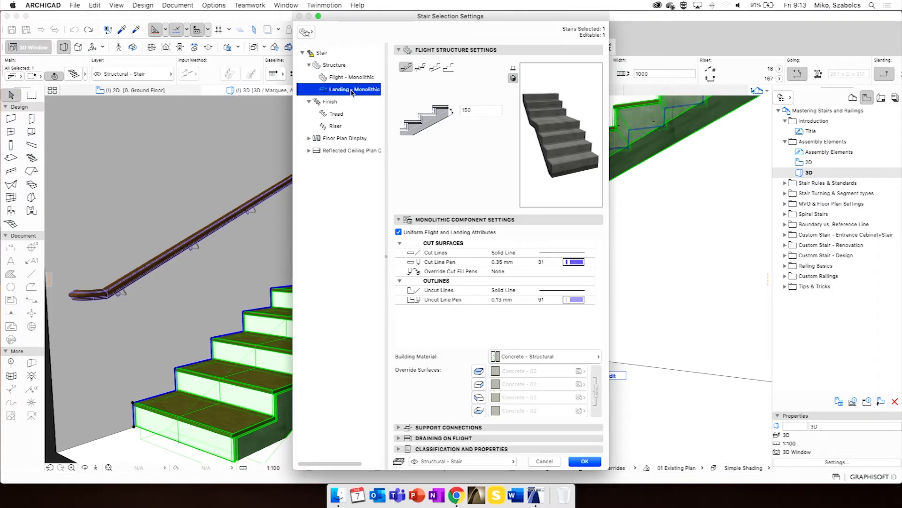
Review the stair's Finish, Tread and Riser settings pages
{"action": "left_click", "coordinate": [331, 102]}
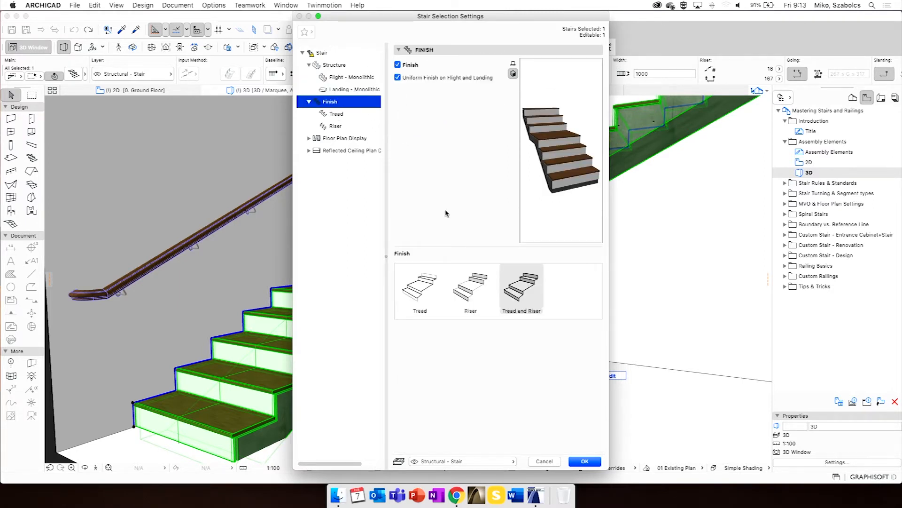
{"action": "left_click", "coordinate": [340, 114]}
{"action": "left_click", "coordinate": [336, 126]}
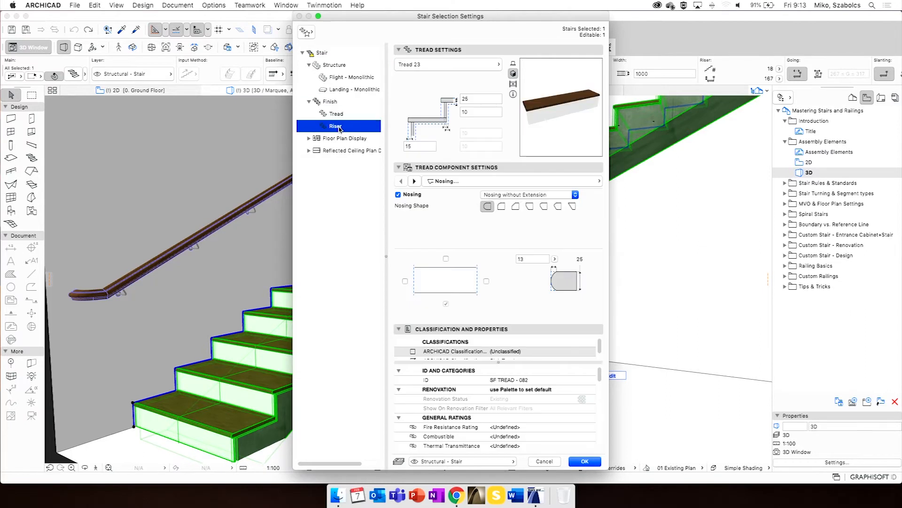
Turn off the stair's finish and return to its Structure settings
{"action": "left_click", "coordinate": [331, 103]}
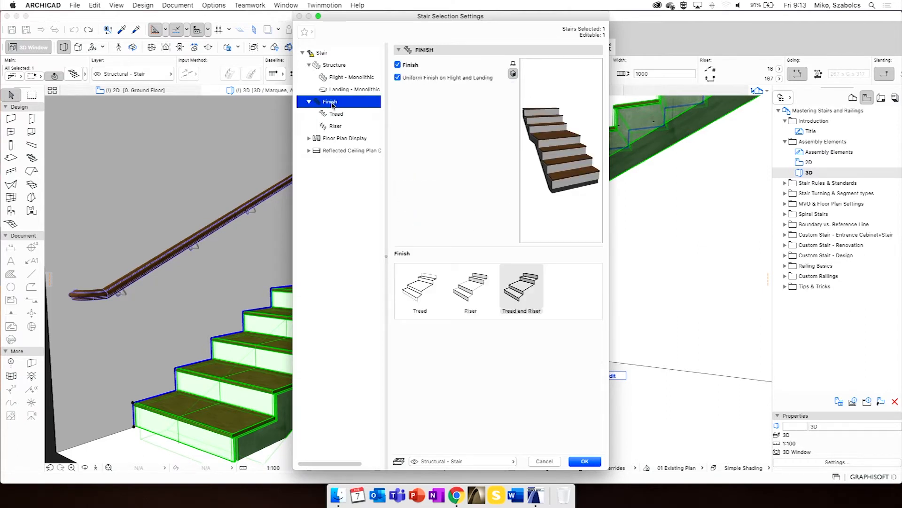
{"action": "left_click", "coordinate": [398, 66]}
{"action": "left_click", "coordinate": [365, 64]}
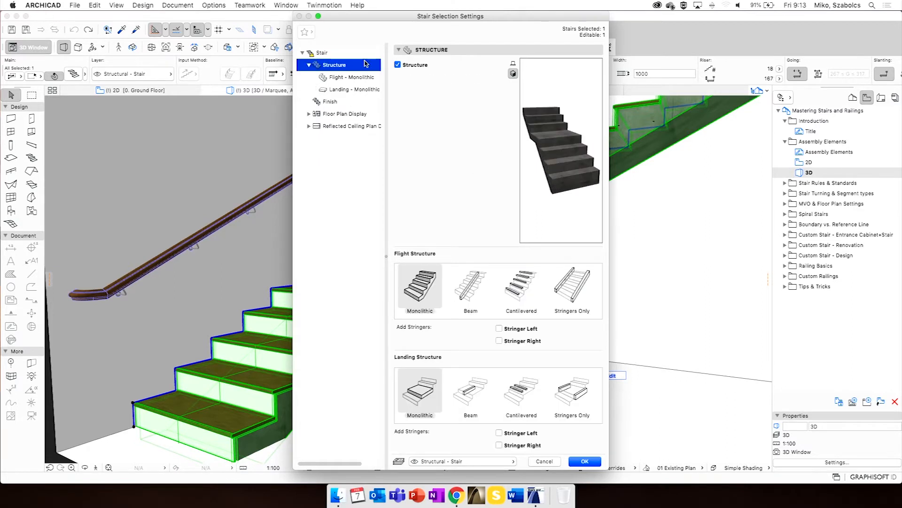
Toggle the stair's structure off and on, re-enable its finish, and discard the settings changes
{"action": "left_click", "coordinate": [398, 65]}
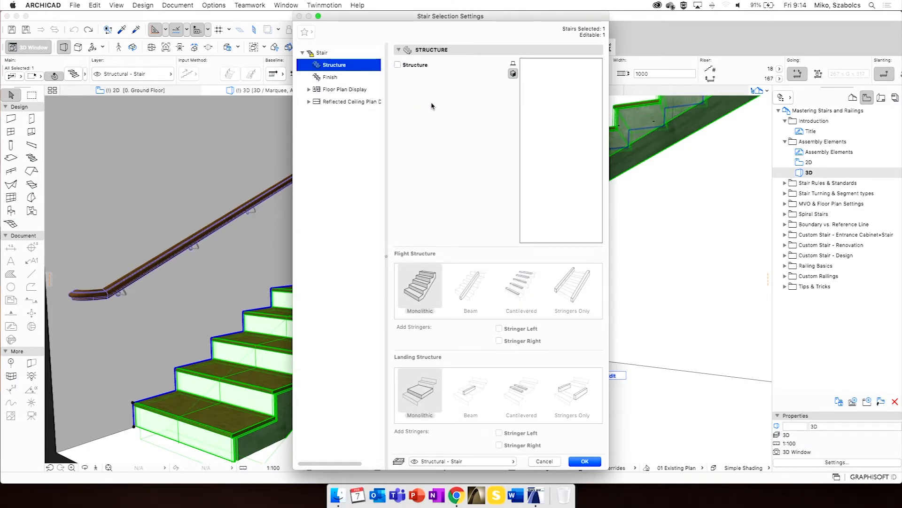
{"action": "left_click", "coordinate": [399, 65]}
{"action": "left_click", "coordinate": [333, 102]}
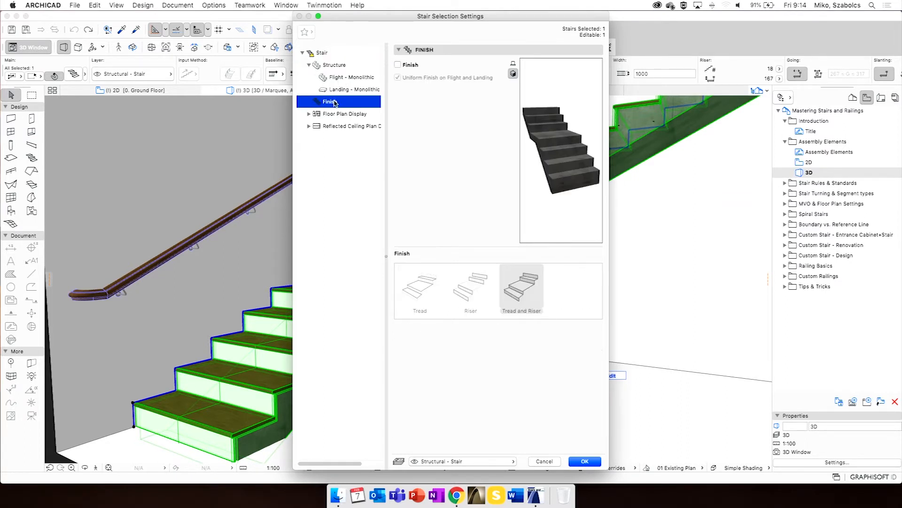
{"action": "left_click", "coordinate": [398, 65]}
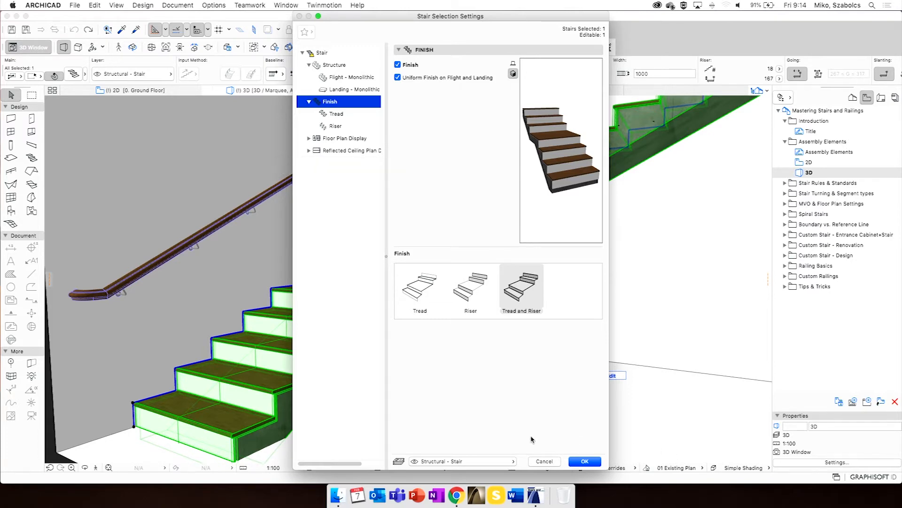
{"action": "left_click", "coordinate": [543, 459]}
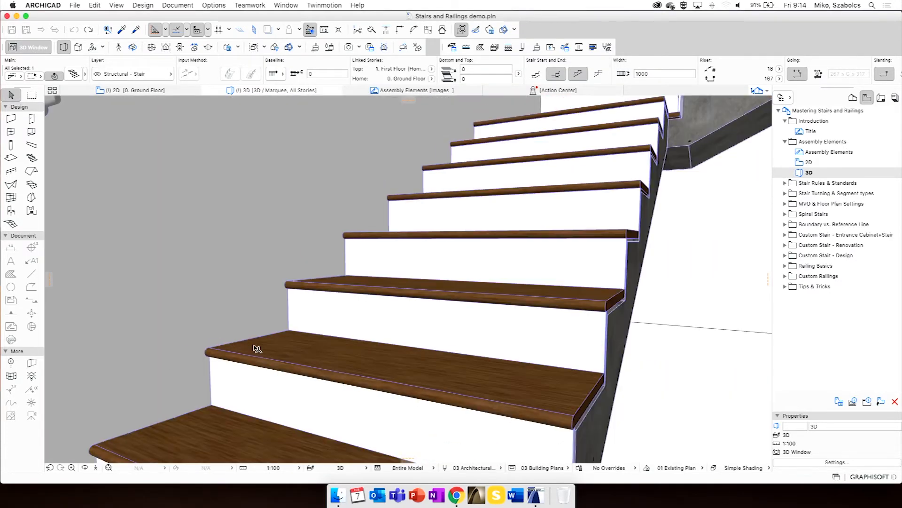
Turn off the selected stair's finish and apply the change to the 3D model
{"action": "middle_click_drag", "start_coordinate": [253, 346], "coordinate": [276, 312]}
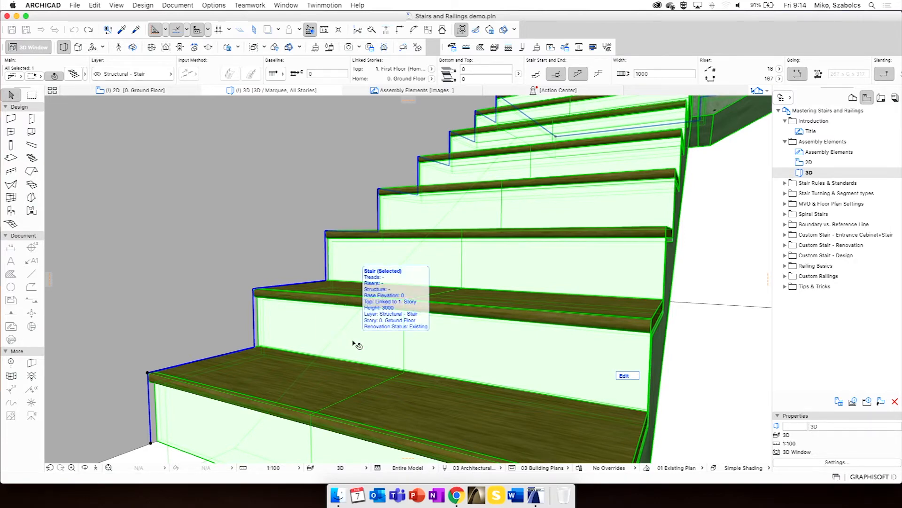
{"action": "left_click", "coordinate": [74, 74]}
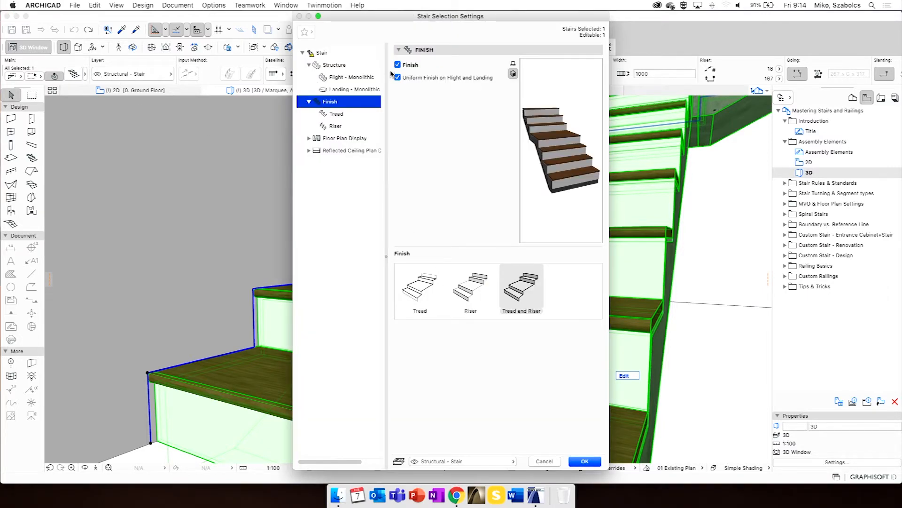
{"action": "left_click", "coordinate": [397, 65]}
{"action": "left_click", "coordinate": [585, 461]}
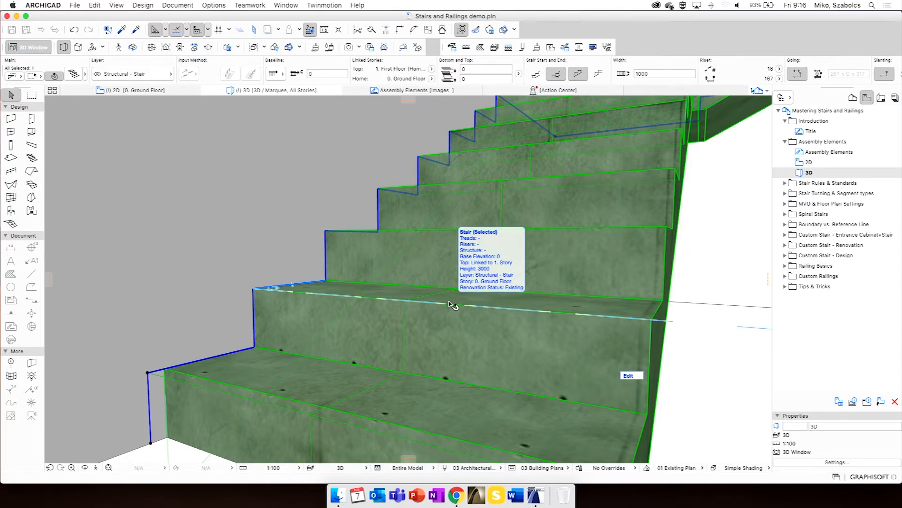
Turn the stair's finish back on and apply it to the 3D model
{"action": "left_click", "coordinate": [73, 75]}
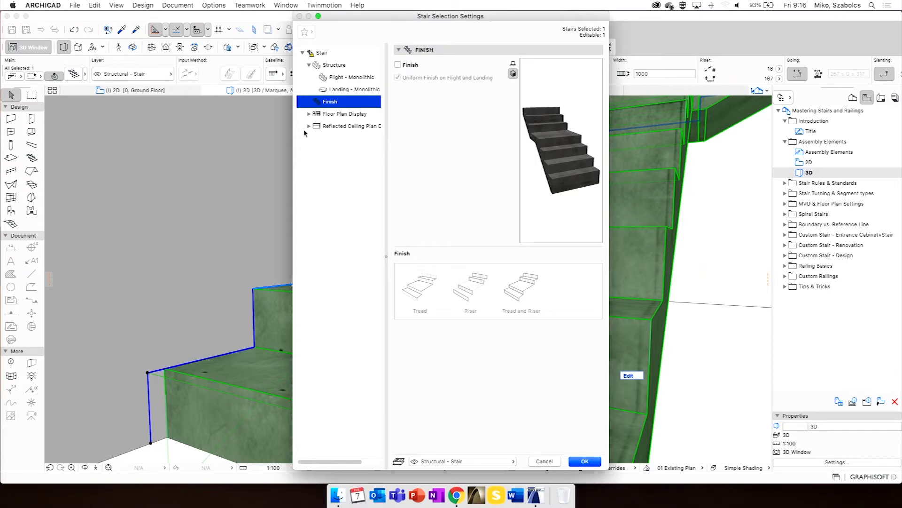
{"action": "left_click", "coordinate": [398, 65]}
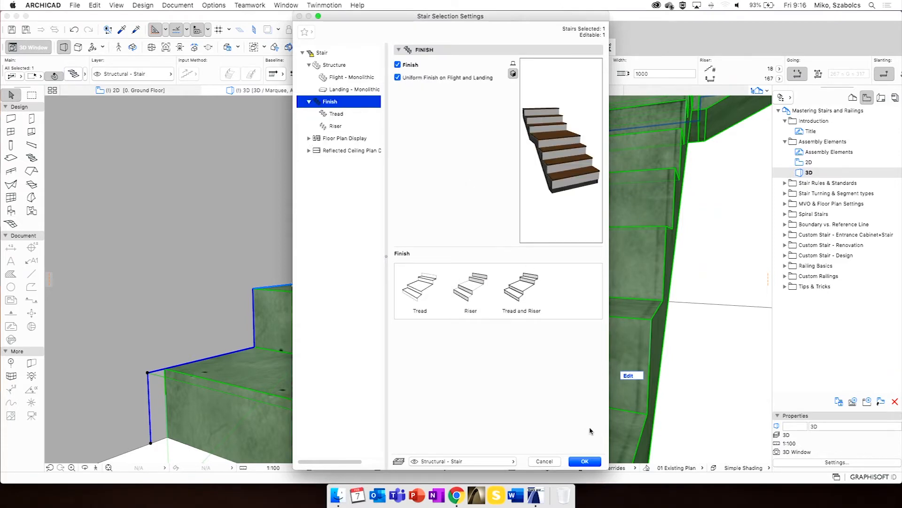
{"action": "left_click", "coordinate": [594, 462]}
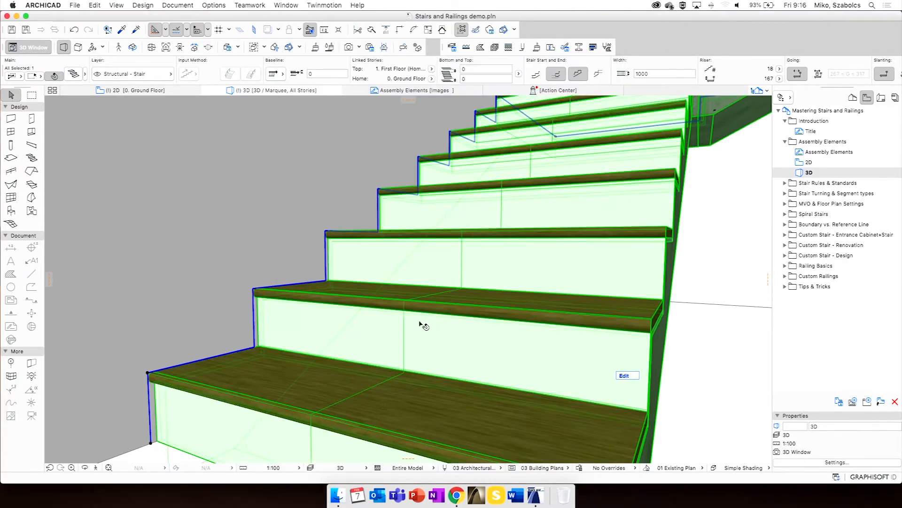
Enter the stair's edit mode, select its monolithic concrete structure and open the structure's settings
{"action": "left_click", "coordinate": [625, 374]}
{"action": "left_click", "coordinate": [433, 317]}
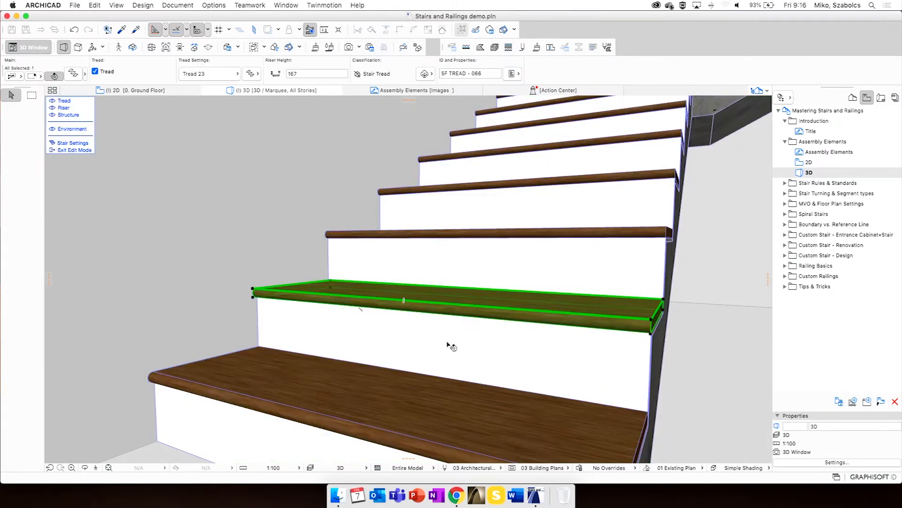
{"action": "middle_click_drag", "start_coordinate": [540, 320], "coordinate": [594, 383], "text": "shift"}
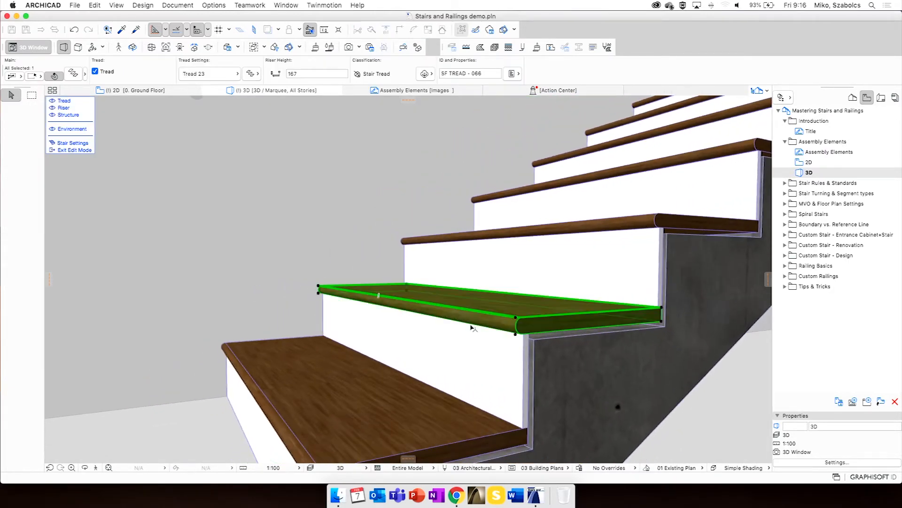
{"action": "left_click", "coordinate": [610, 382]}
{"action": "left_click", "coordinate": [74, 74]}
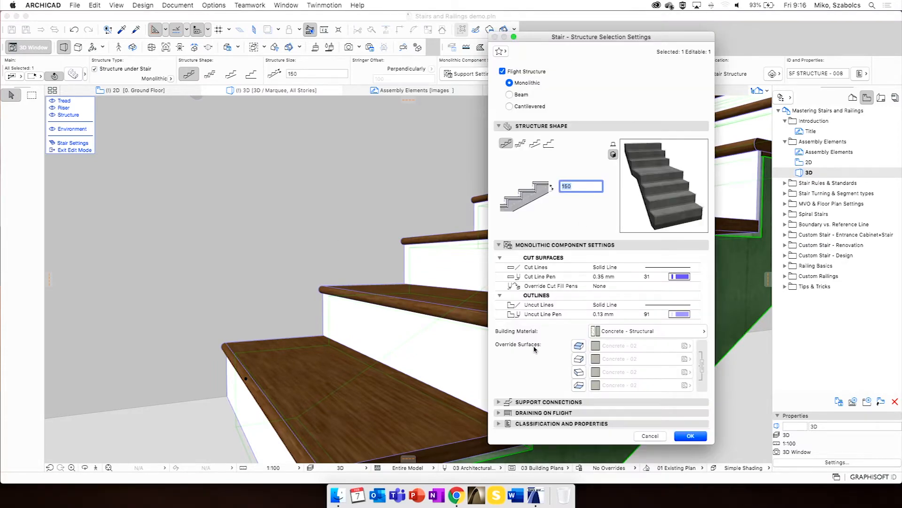
Examine the stair structure's classifications in an enlarged Classification and Properties section, and close its settings
{"action": "left_click", "coordinate": [533, 424]}
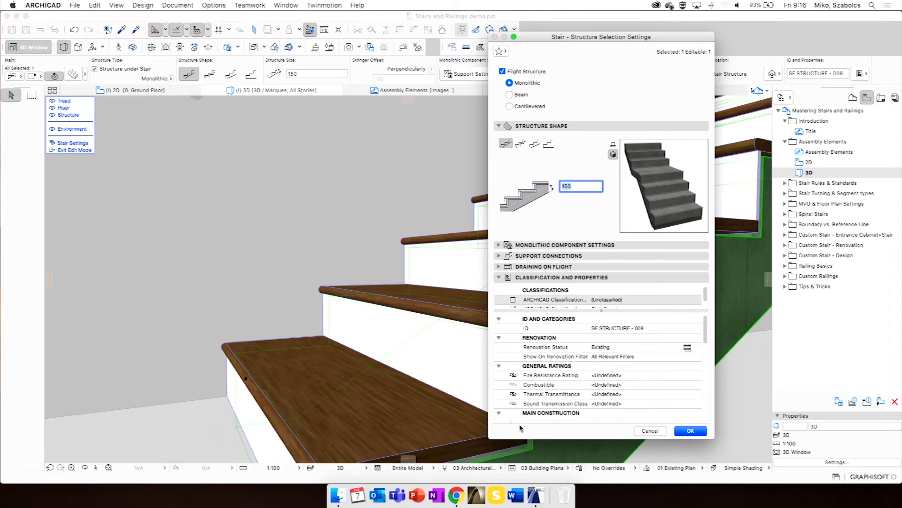
{"action": "left_click_drag", "start_coordinate": [714, 437], "coordinate": [751, 493]}
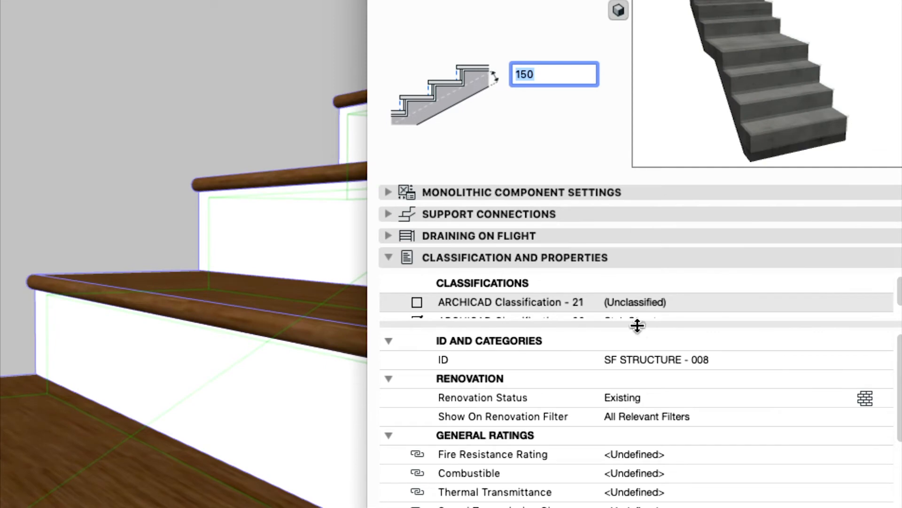
{"action": "left_click_drag", "start_coordinate": [637, 325], "coordinate": [641, 366]}
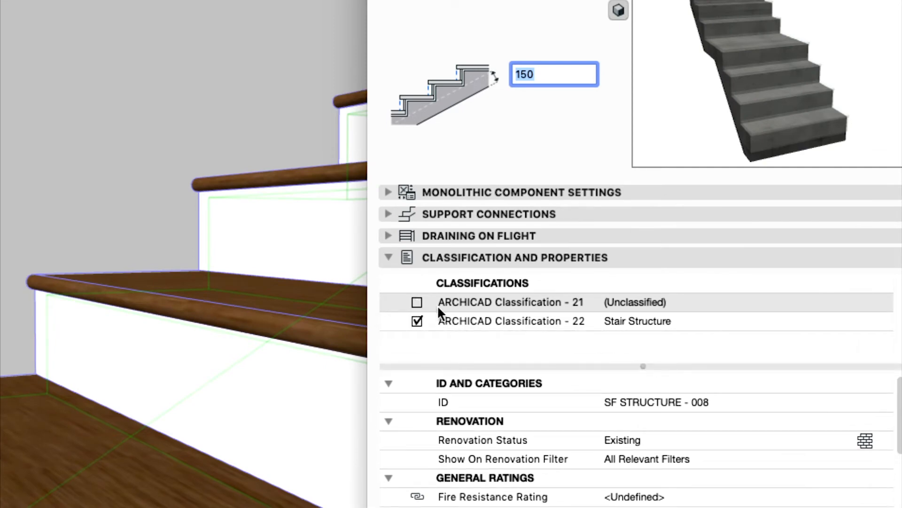
{"action": "left_click", "coordinate": [606, 322]}
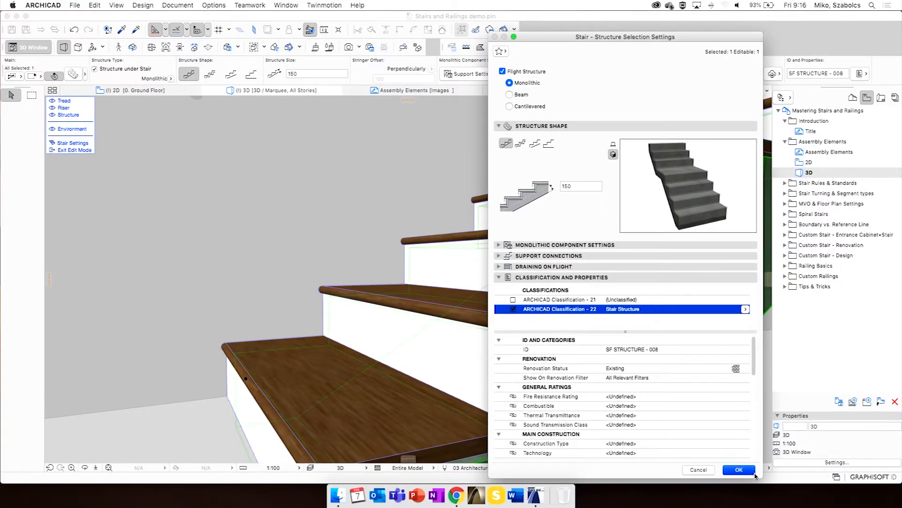
{"action": "left_click", "coordinate": [754, 474]}
Re-enter the stair's edit mode with only the second visible tread from the bottom selected
{"action": "left_click", "coordinate": [534, 320]}
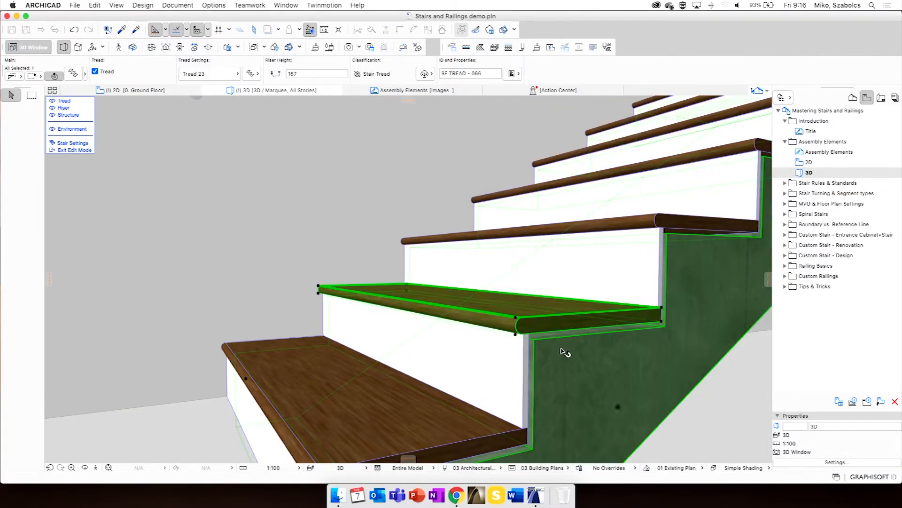
{"action": "left_click", "coordinate": [564, 352]}
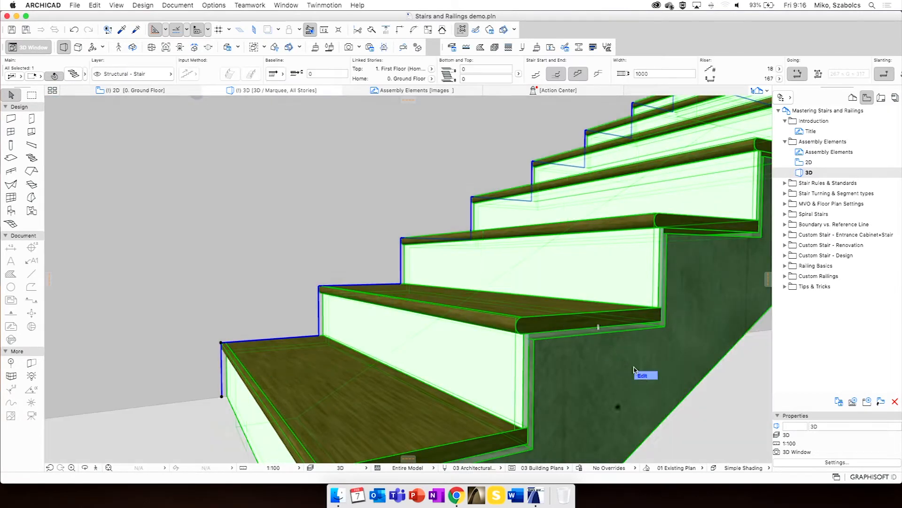
{"action": "left_click", "coordinate": [639, 373]}
{"action": "left_click", "coordinate": [571, 323]}
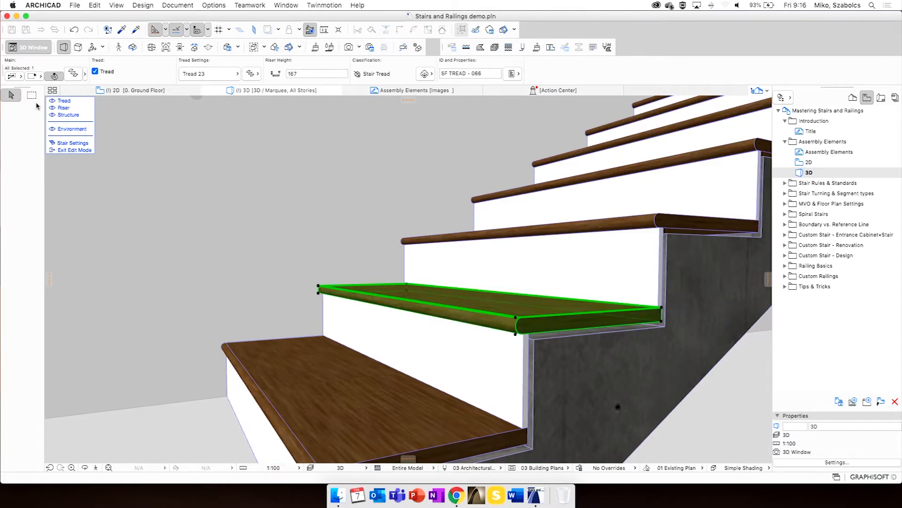
Change the selected tread's ARCHICAD Classification - 22 to Building Element Proxy and exit the stair's edit mode
{"action": "left_click", "coordinate": [73, 72]}
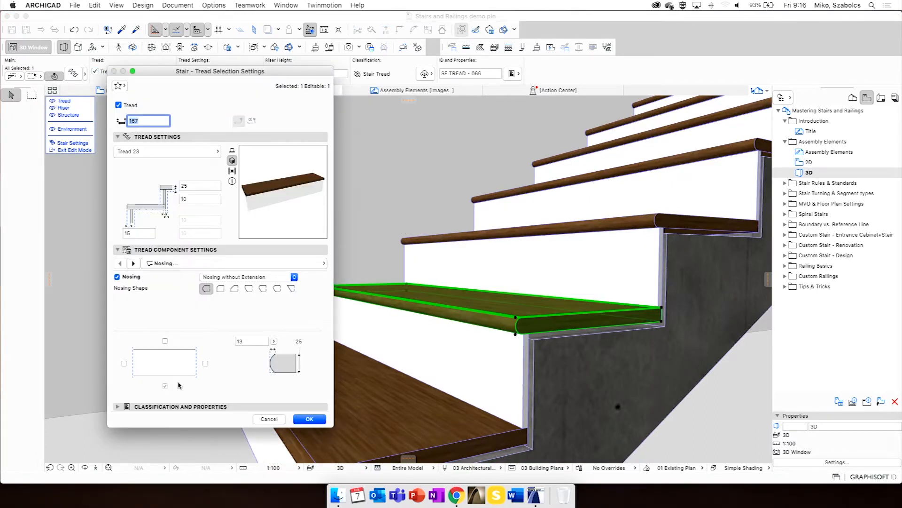
{"action": "left_click", "coordinate": [126, 406]}
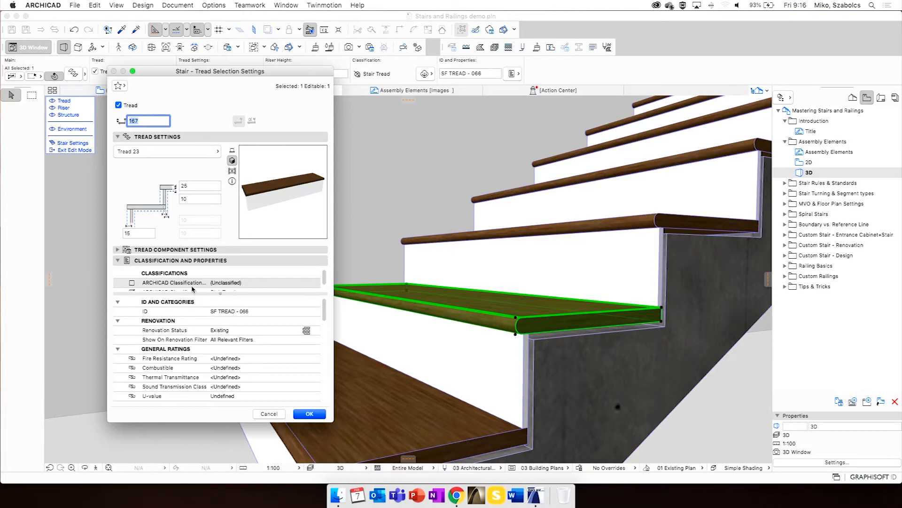
{"action": "scroll", "coordinate": [214, 283], "scroll_direction": "down", "scroll_amount": 2}
{"action": "left_click_drag", "start_coordinate": [219, 293], "coordinate": [220, 333]}
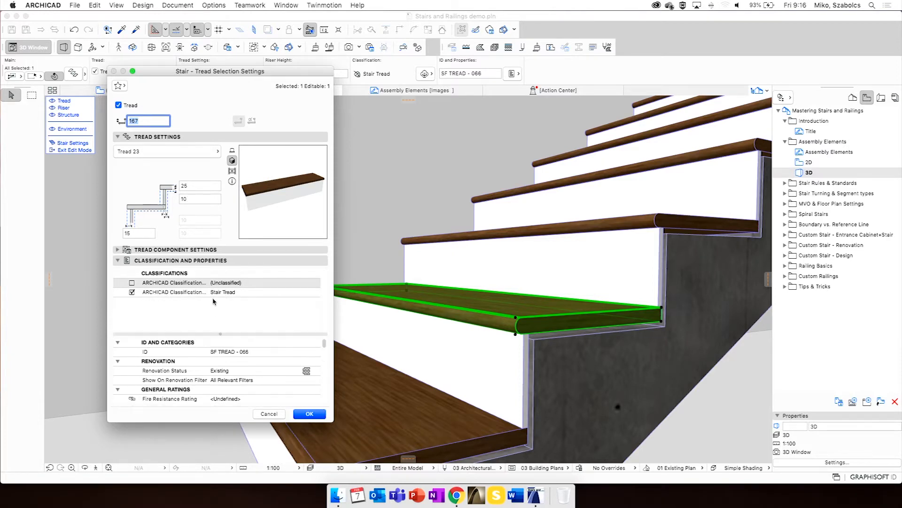
{"action": "left_click", "coordinate": [215, 292]}
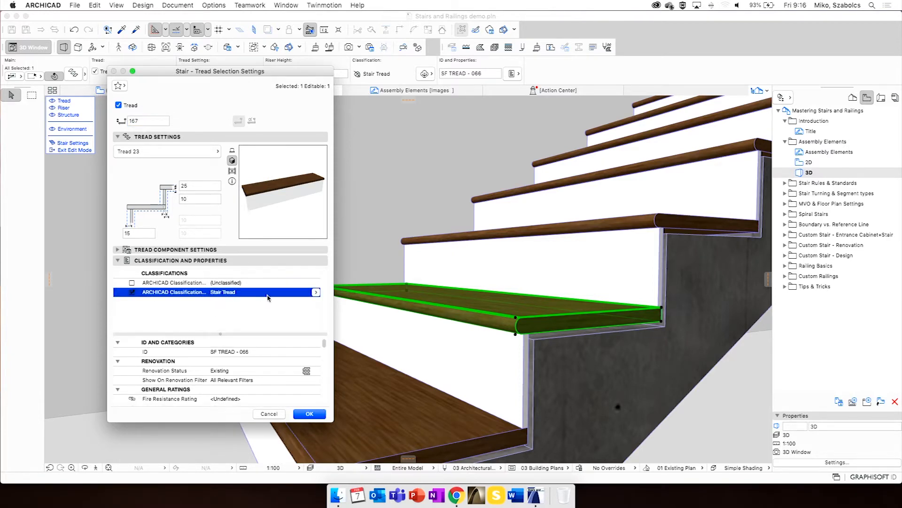
{"action": "left_click", "coordinate": [315, 292]}
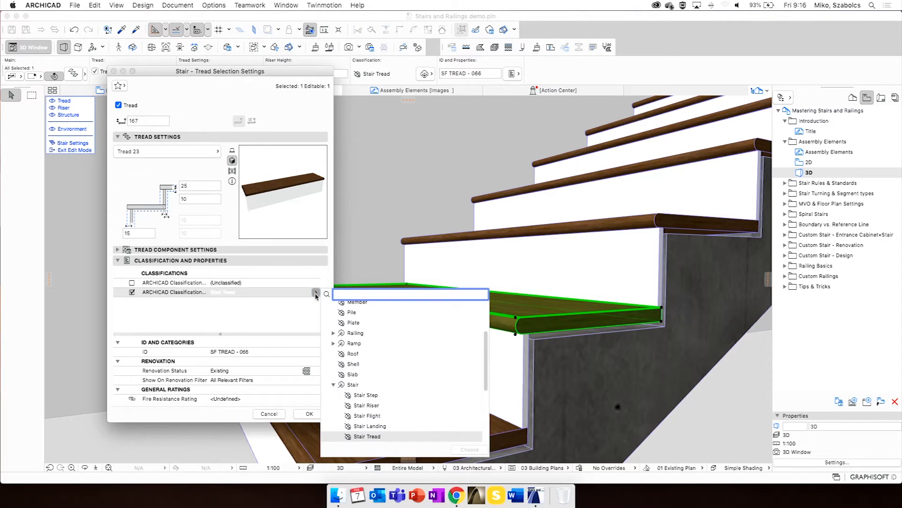
{"action": "type", "text": "build"}
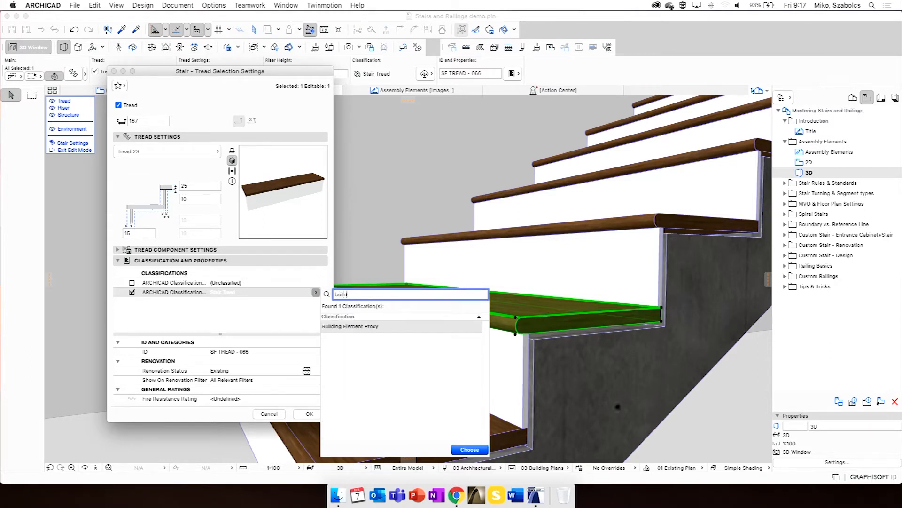
{"action": "left_click", "coordinate": [371, 327]}
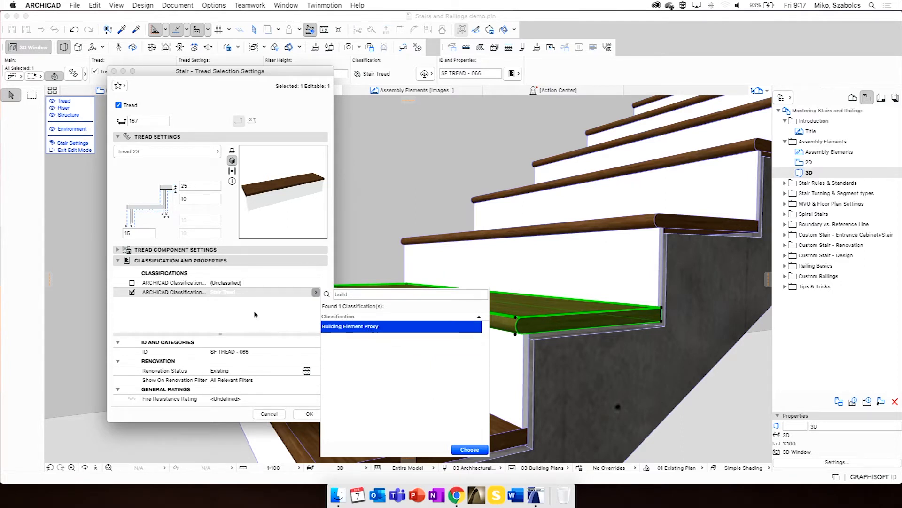
{"action": "double_click", "coordinate": [404, 327]}
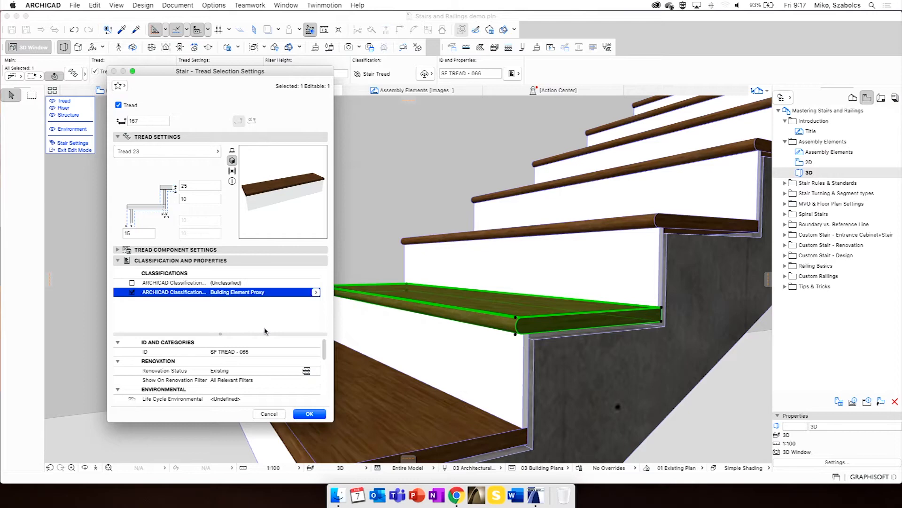
{"action": "left_click", "coordinate": [310, 414]}
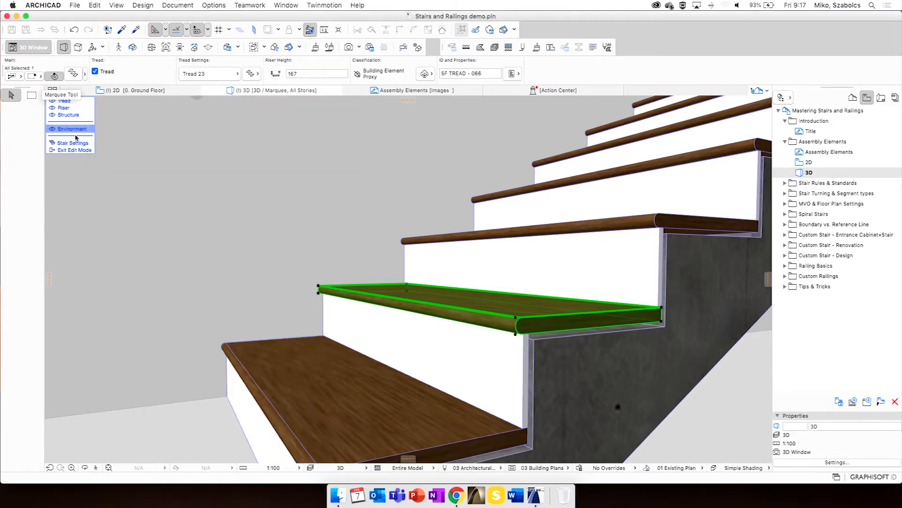
{"action": "left_click", "coordinate": [74, 149]}
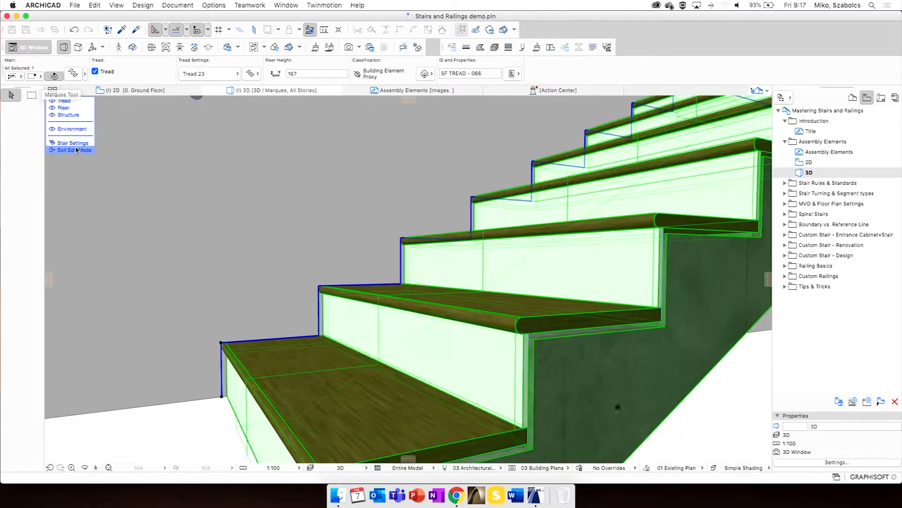
Open the IFC Translators and show the settings of the General Export translator
{"action": "left_click", "coordinate": [75, 5]}
{"action": "mouse_move", "coordinate": [167, 117]}
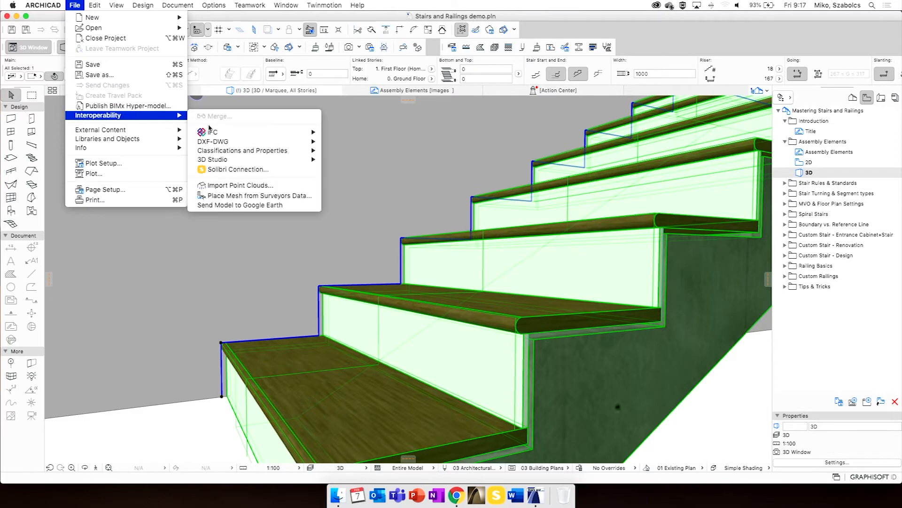
{"action": "mouse_move", "coordinate": [212, 132]}
{"action": "left_click", "coordinate": [359, 148]}
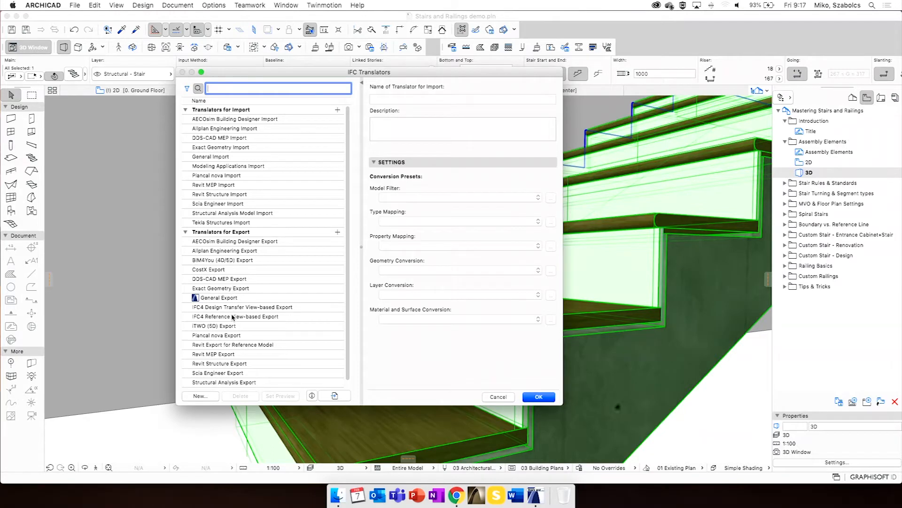
{"action": "left_click", "coordinate": [227, 298]}
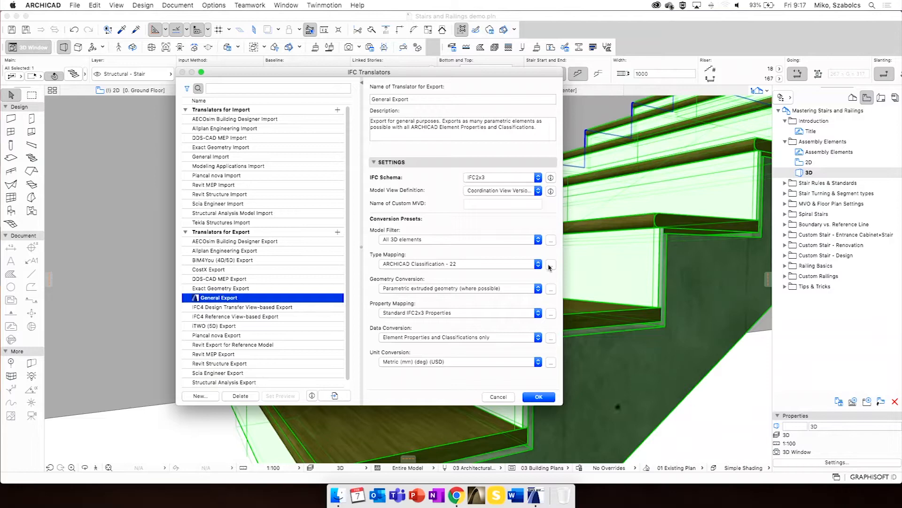
Open the General Export translator's model filter, enlarge the dialog and look through the IFC element types selected for export
{"action": "left_click", "coordinate": [550, 240]}
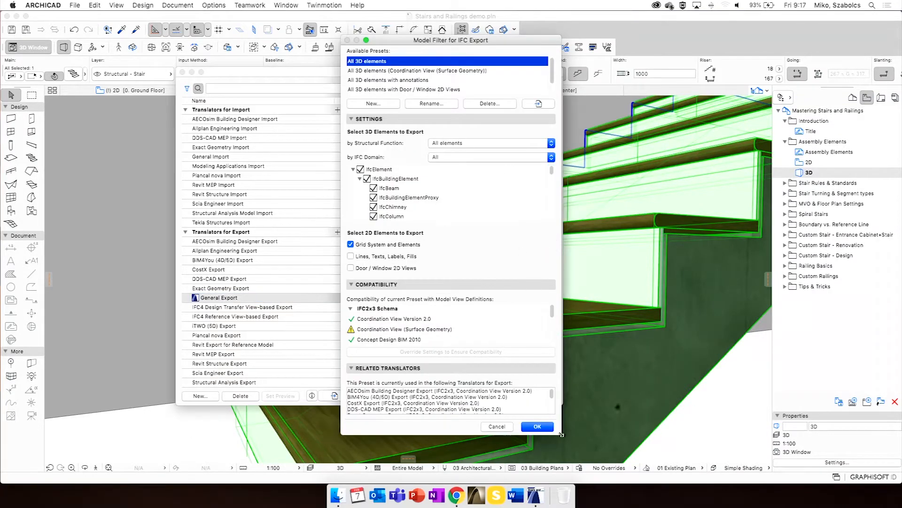
{"action": "left_click_drag", "start_coordinate": [561, 434], "coordinate": [619, 481]}
{"action": "scroll", "coordinate": [423, 216], "scroll_direction": "down", "scroll_amount": 15}
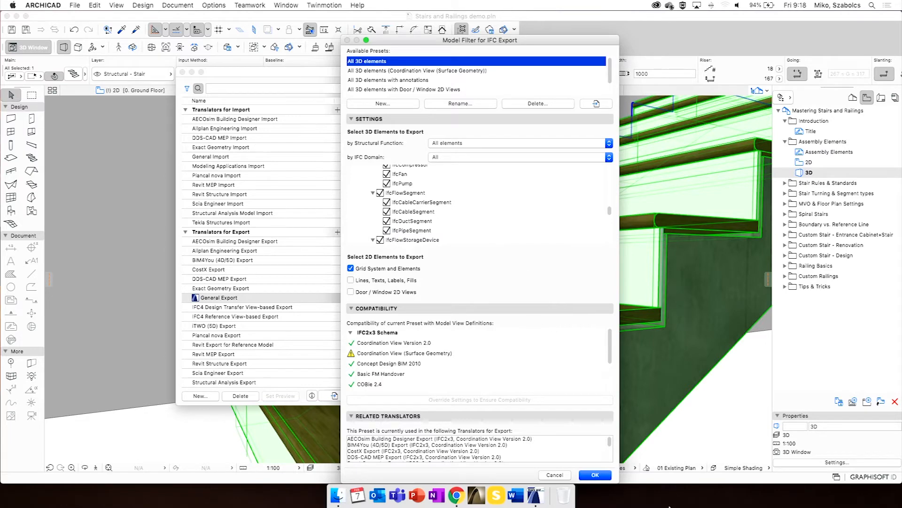
Cancel the IFC model filter and close the IFC Translators without changing any settings
{"action": "left_click", "coordinate": [554, 475]}
{"action": "left_click", "coordinate": [506, 398]}
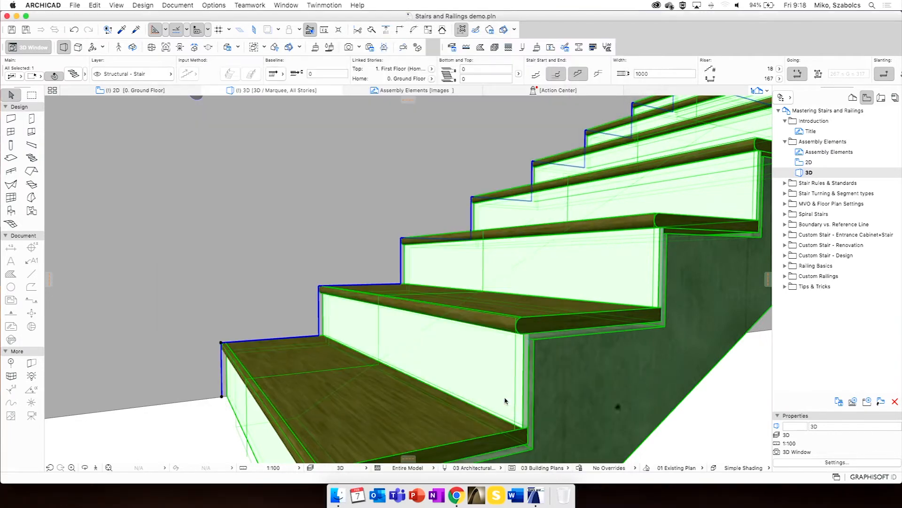
{"action": "mouse_move", "coordinate": [574, 332]}
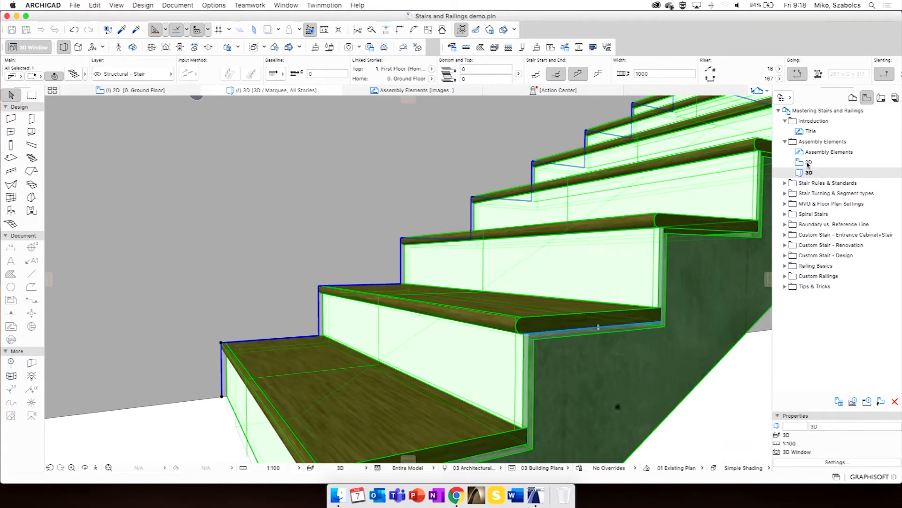
Open the Stair Rules & Standards view from its folder and examine the pictured Rules & Standards settings up close
{"action": "left_click", "coordinate": [820, 184]}
{"action": "double_click", "coordinate": [819, 185]}
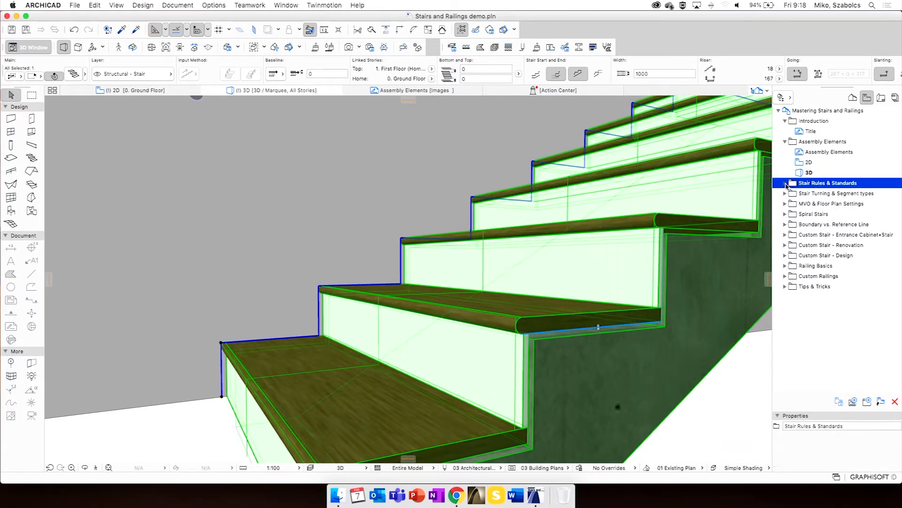
{"action": "double_click", "coordinate": [819, 193]}
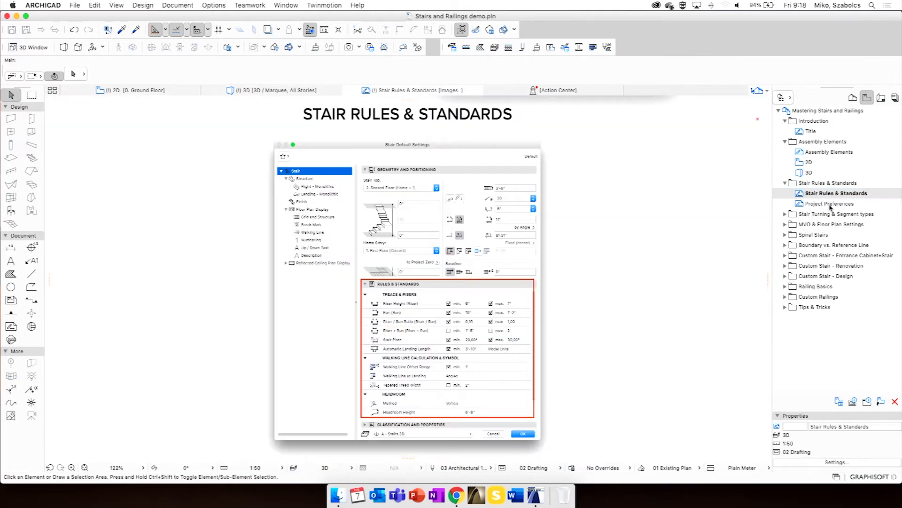
{"action": "scroll", "coordinate": [484, 331], "scroll_direction": "up", "scroll_amount": 5}
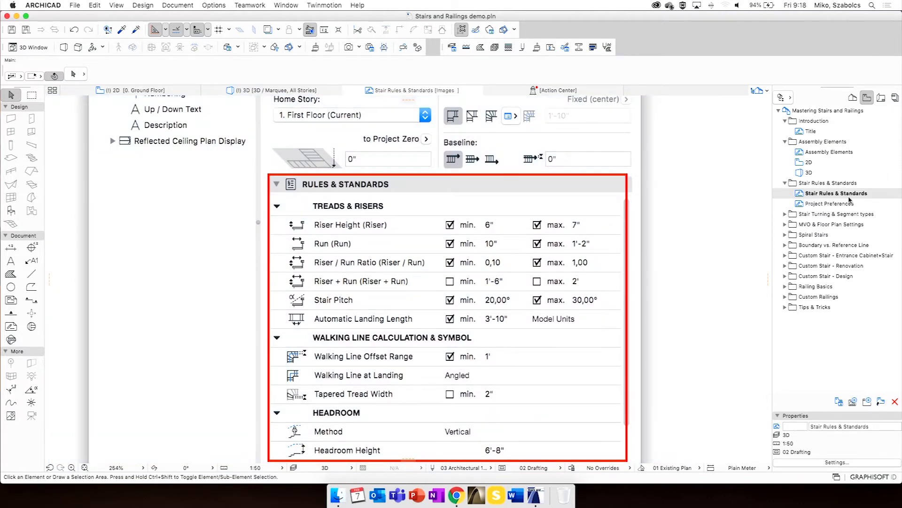
Open the Project Preferences view, then show the project's own Stair Rules and Standards preferences and cancel them
{"action": "double_click", "coordinate": [848, 203]}
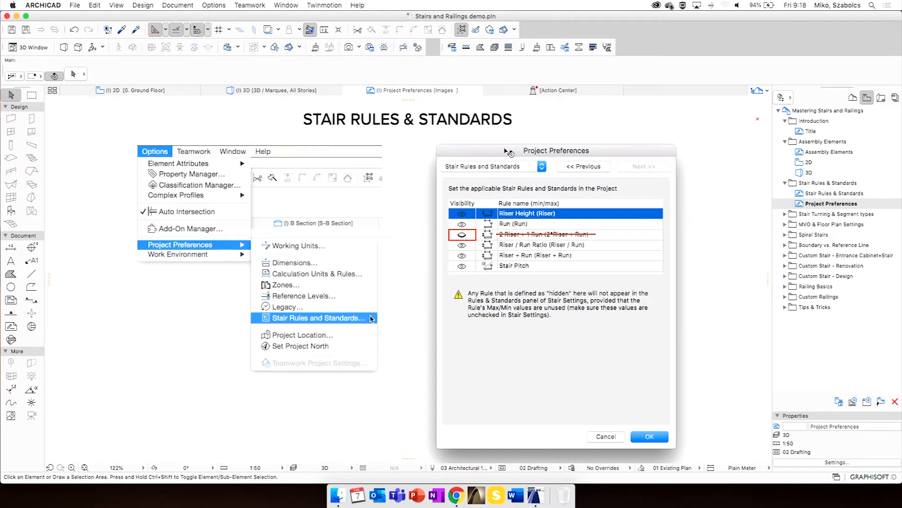
{"action": "left_click", "coordinate": [482, 177]}
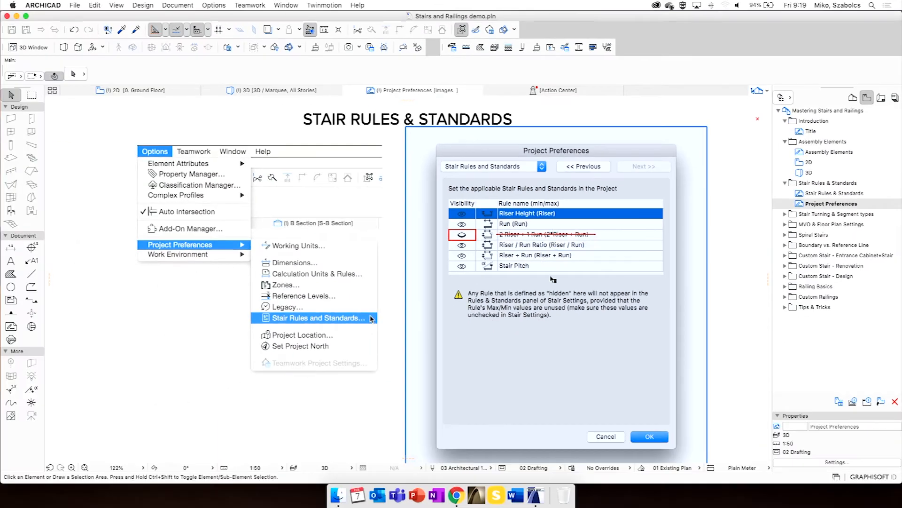
{"action": "left_click", "coordinate": [167, 5]}
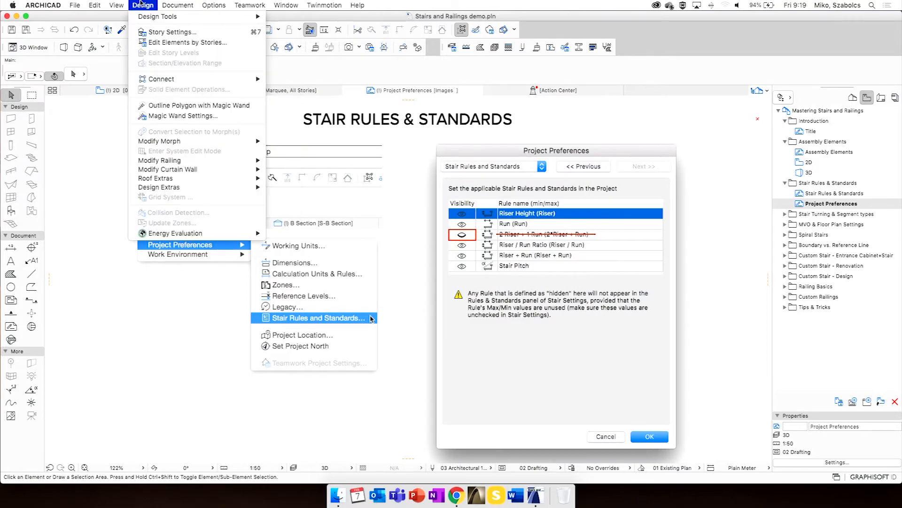
{"action": "mouse_move", "coordinate": [271, 115]}
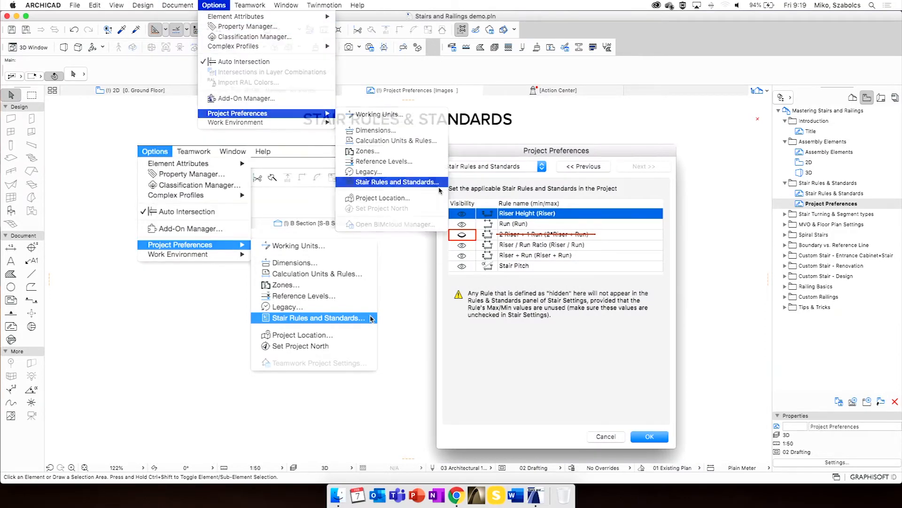
{"action": "left_click", "coordinate": [346, 182]}
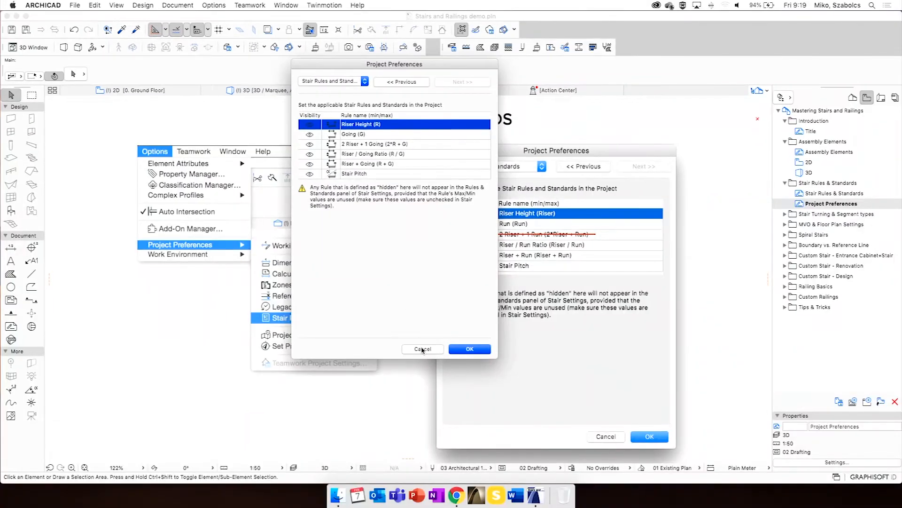
{"action": "left_click", "coordinate": [423, 350]}
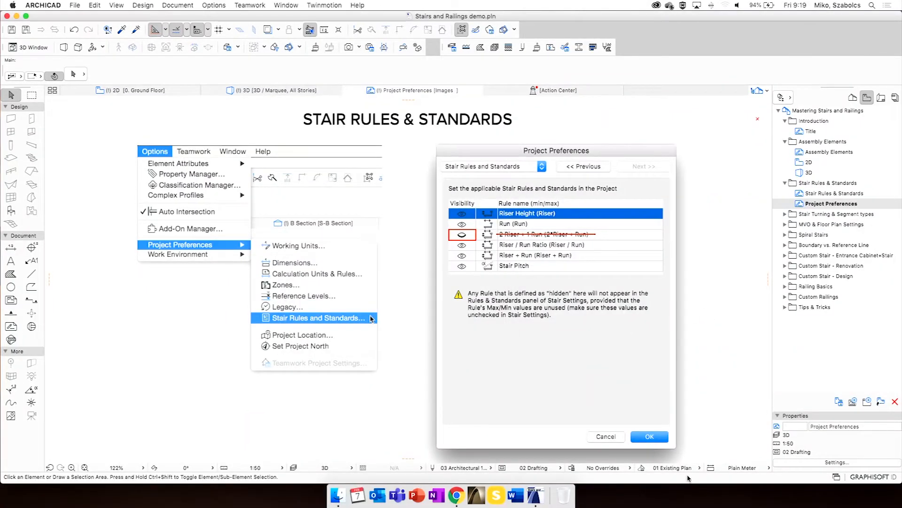
Expand the Stair Turning & Segment types folder and open the Turning Type Options view
{"action": "left_click", "coordinate": [650, 438]}
{"action": "left_click", "coordinate": [777, 164]}
{"action": "left_click", "coordinate": [757, 174]}
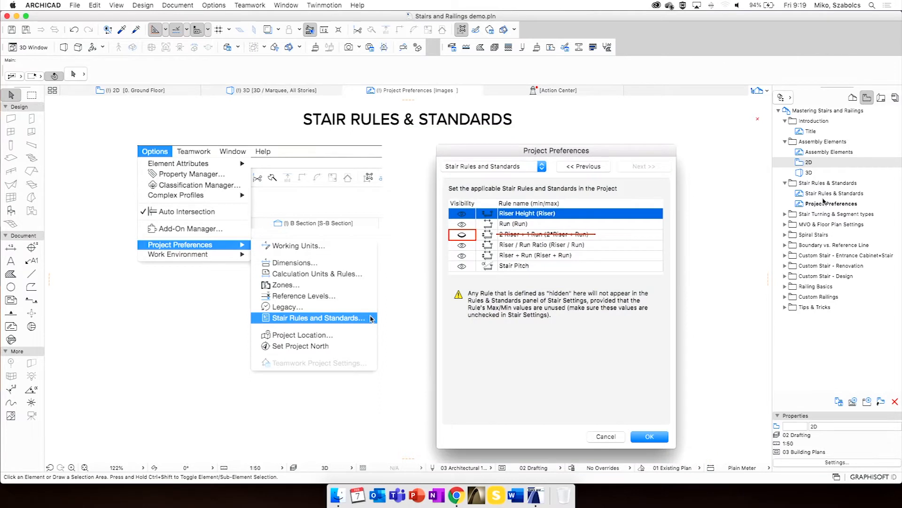
{"action": "left_click", "coordinate": [785, 216]}
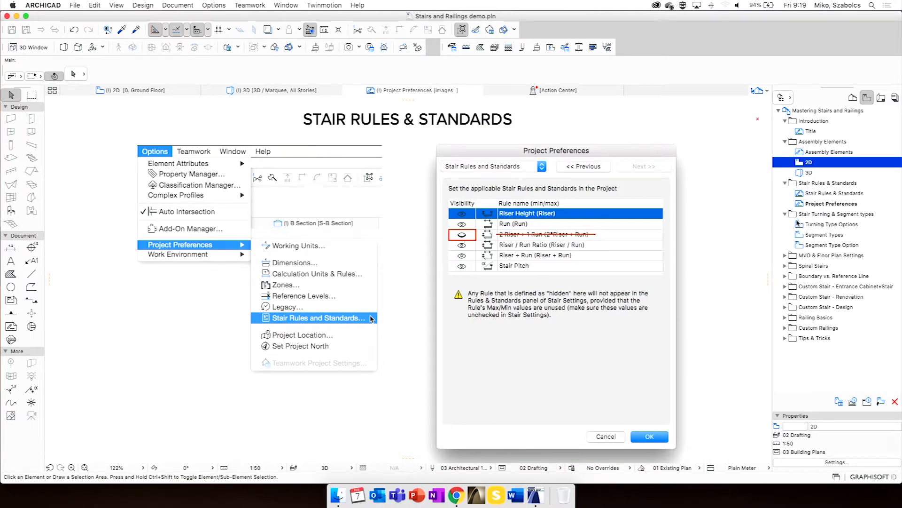
{"action": "double_click", "coordinate": [829, 225]}
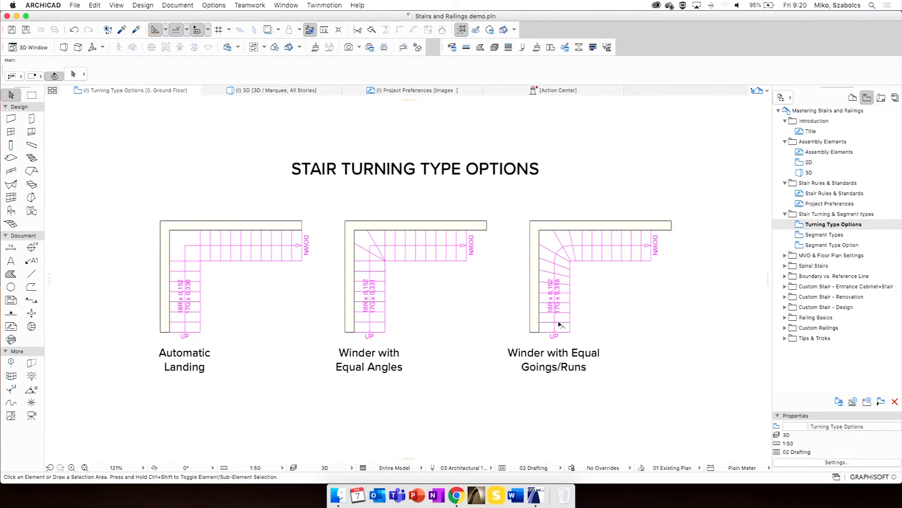
Activate the Stair tool and review the turning type options, such as Automatic Landing, in its default settings
{"action": "left_click", "coordinate": [32, 158]}
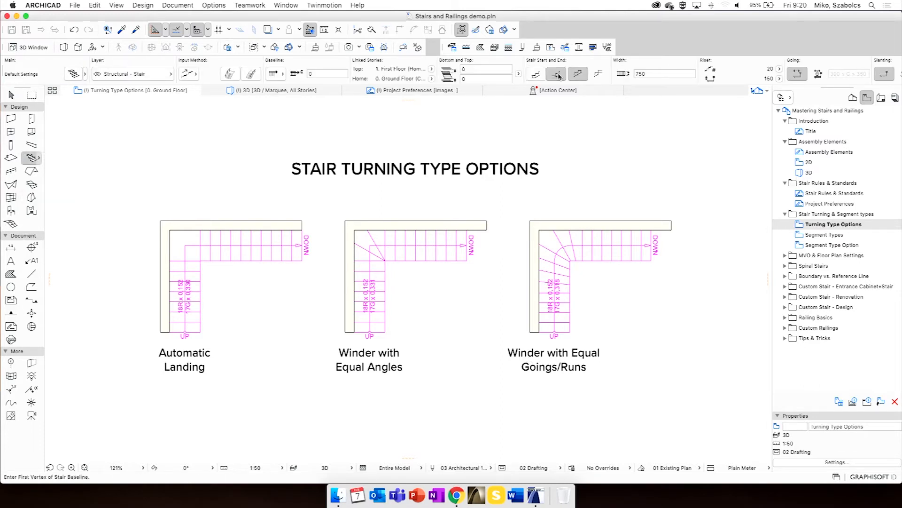
{"action": "left_click", "coordinate": [73, 74]}
{"action": "left_click", "coordinate": [339, 53]}
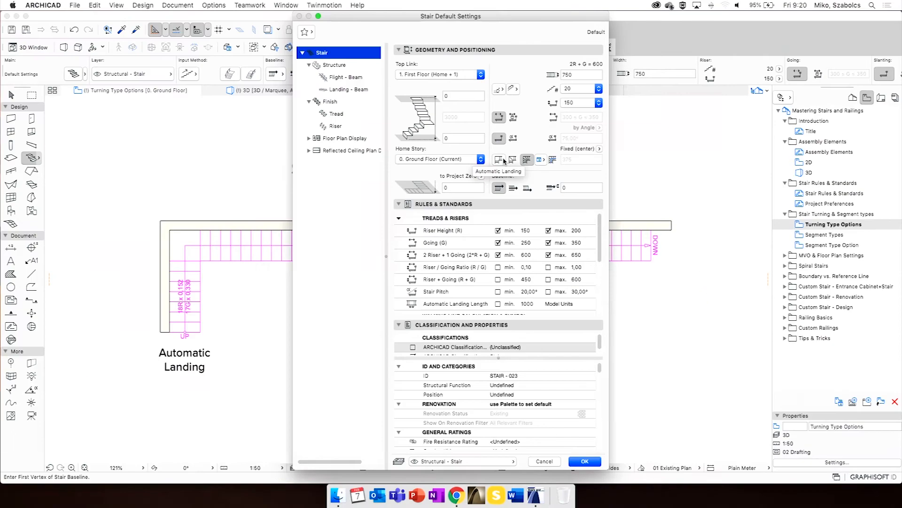
{"action": "left_click", "coordinate": [584, 461]}
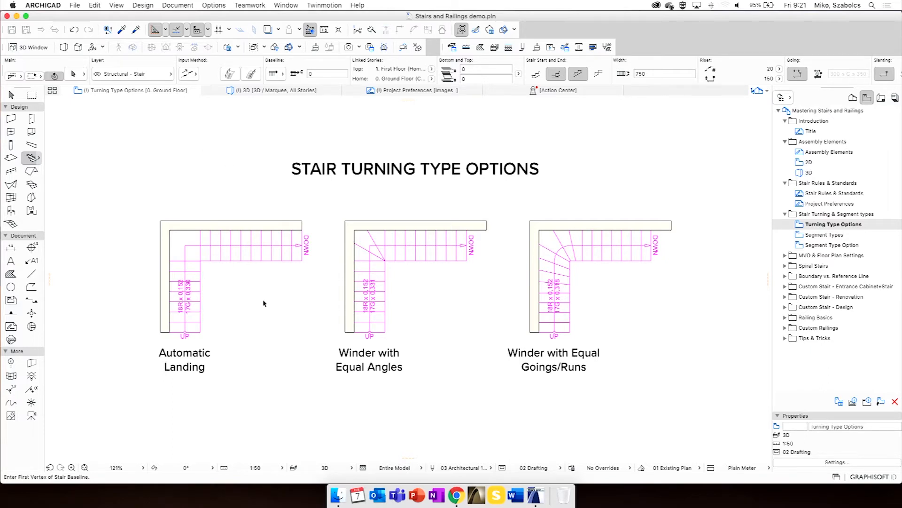
Set the Automatic Landing stair's top offset from the First Floor link to 0 in its selection settings and deselect it
{"action": "left_click", "coordinate": [258, 260], "text": "shift"}
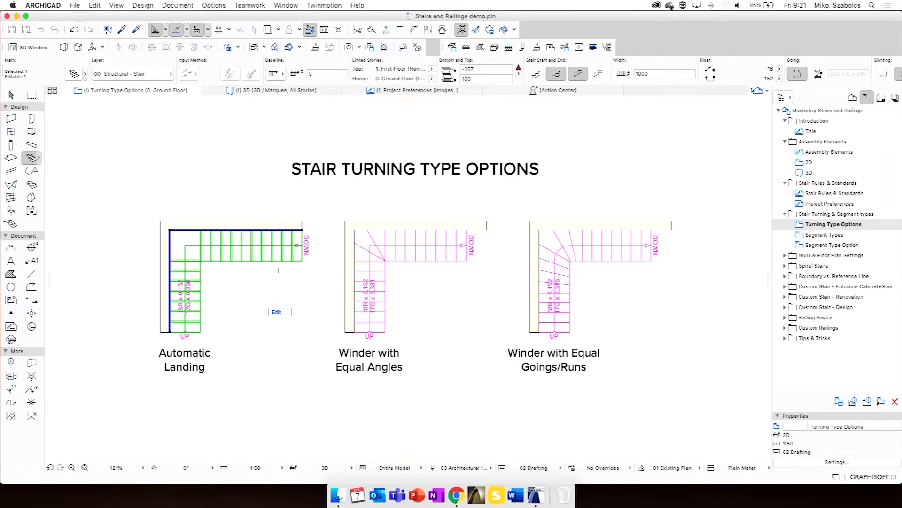
{"action": "scroll", "coordinate": [263, 266], "scroll_direction": "up", "scroll_amount": 5}
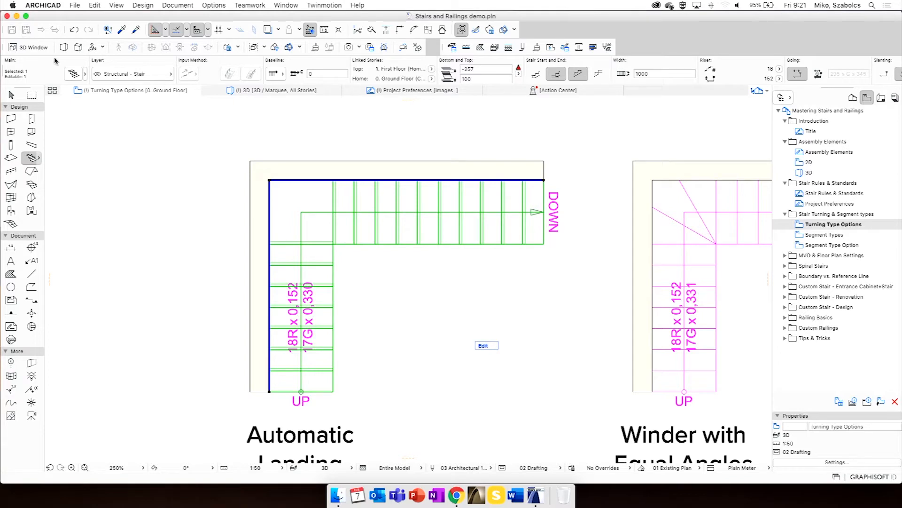
{"action": "left_click", "coordinate": [74, 74]}
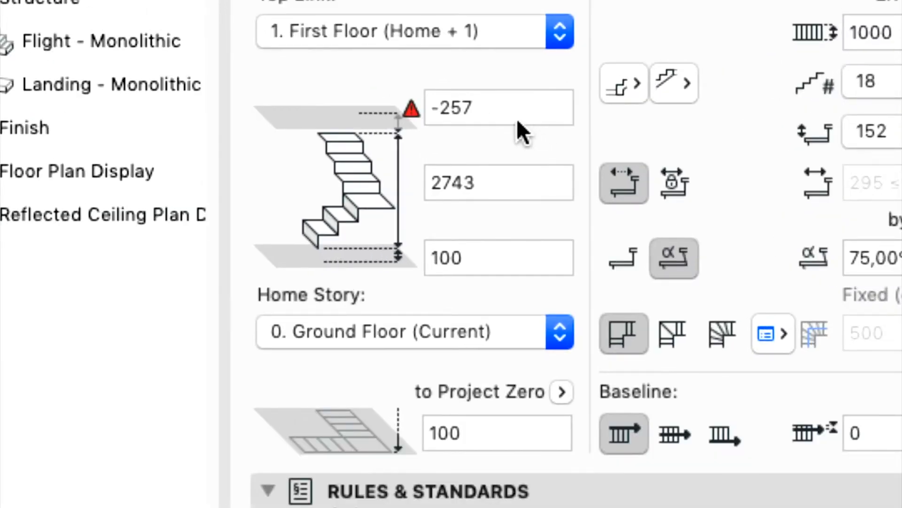
{"action": "left_click_drag", "start_coordinate": [513, 117], "coordinate": [407, 113]}
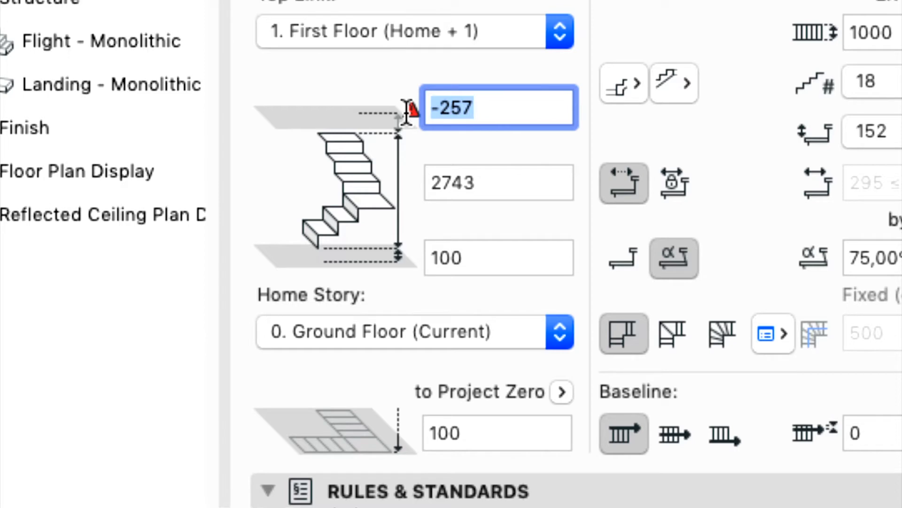
{"action": "type", "text": "0"}
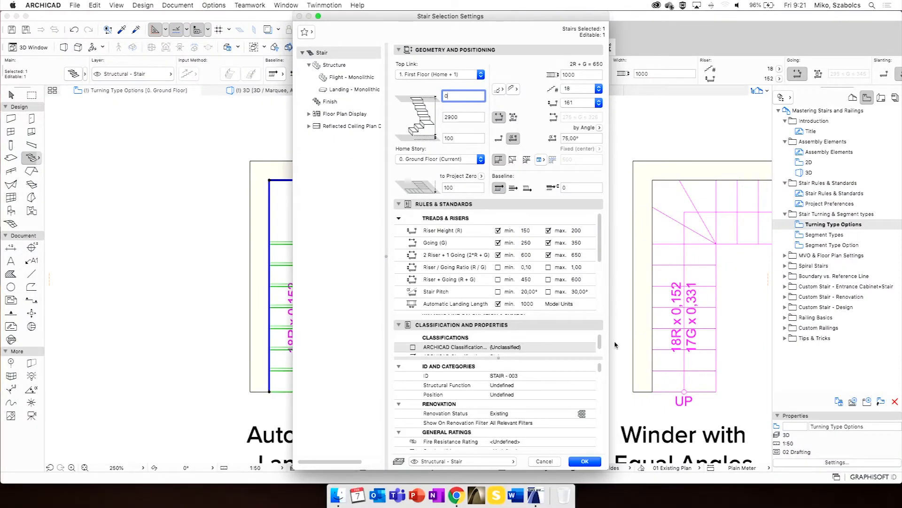
{"action": "left_click", "coordinate": [585, 461]}
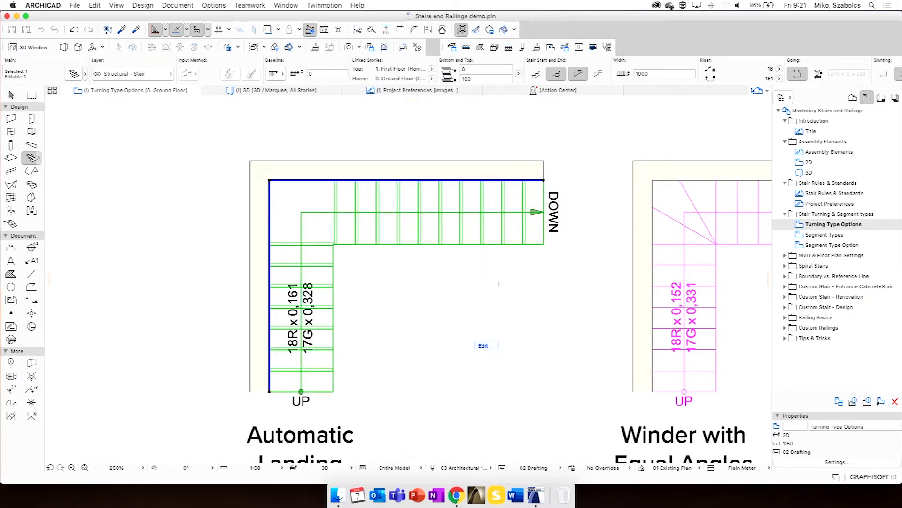
{"action": "key", "text": "Escape"}
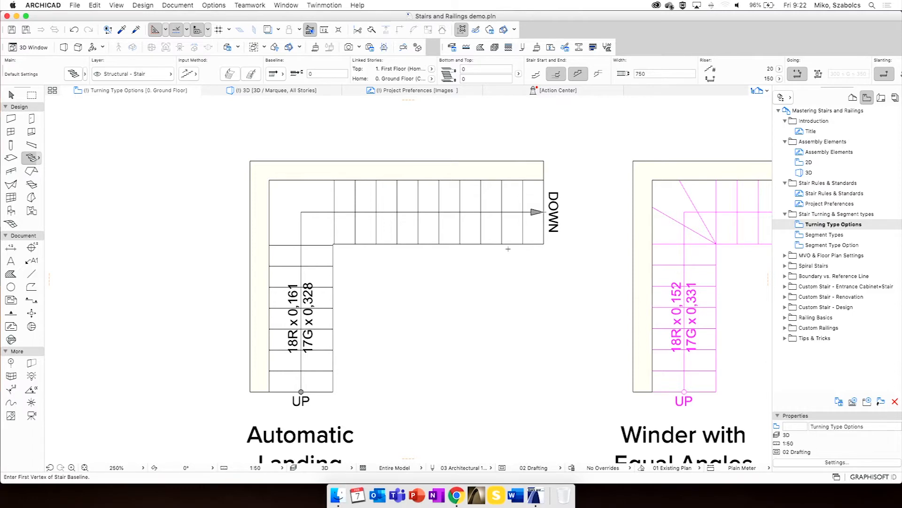
Select the Winder with Equal Angles and Winder with Equal Goings/Runs stairs together, set their top offset to 0 and deselect them
{"action": "scroll", "coordinate": [600, 246], "scroll_direction": "down", "scroll_amount": 5}
{"action": "middle_click_drag", "start_coordinate": [663, 252], "coordinate": [493, 249]}
{"action": "left_click", "coordinate": [514, 243], "text": "shift"}
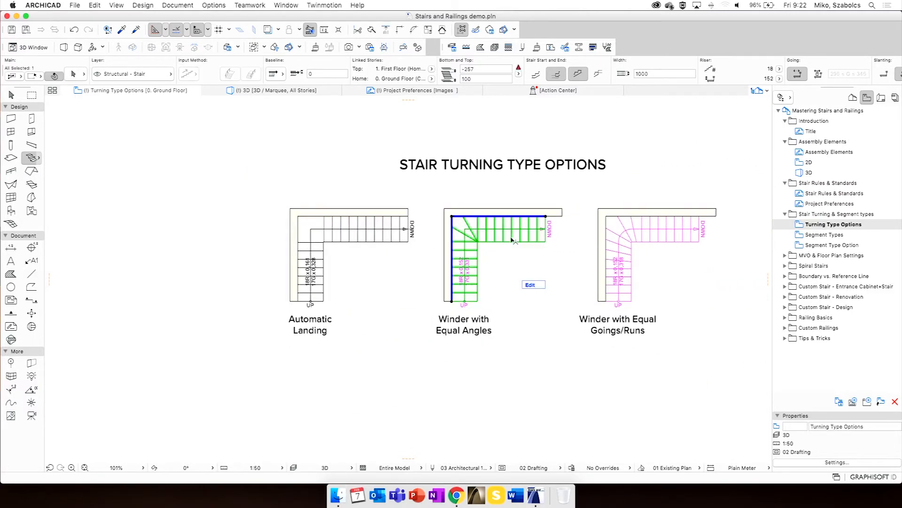
{"action": "left_click", "coordinate": [689, 237], "text": "shift"}
{"action": "left_click", "coordinate": [486, 69]}
{"action": "type", "text": "0"}
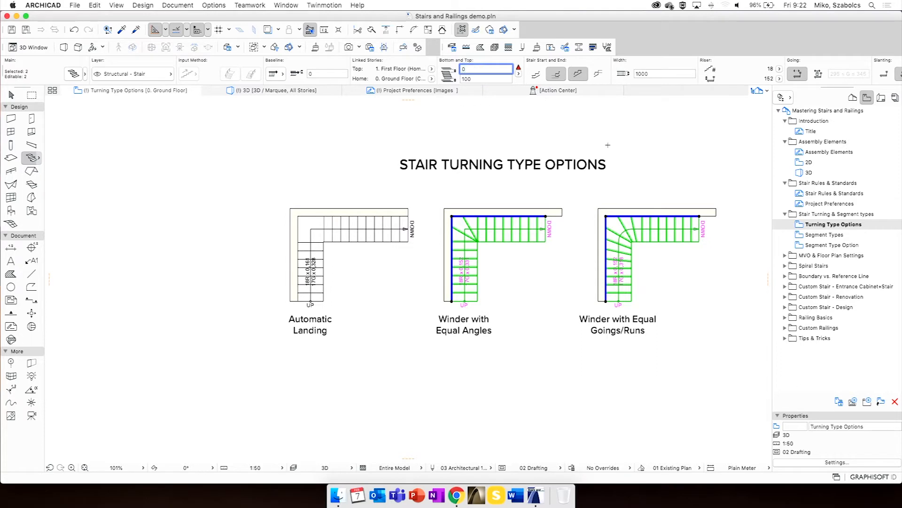
{"action": "key", "text": "Return"}
{"action": "key", "text": "Escape"}
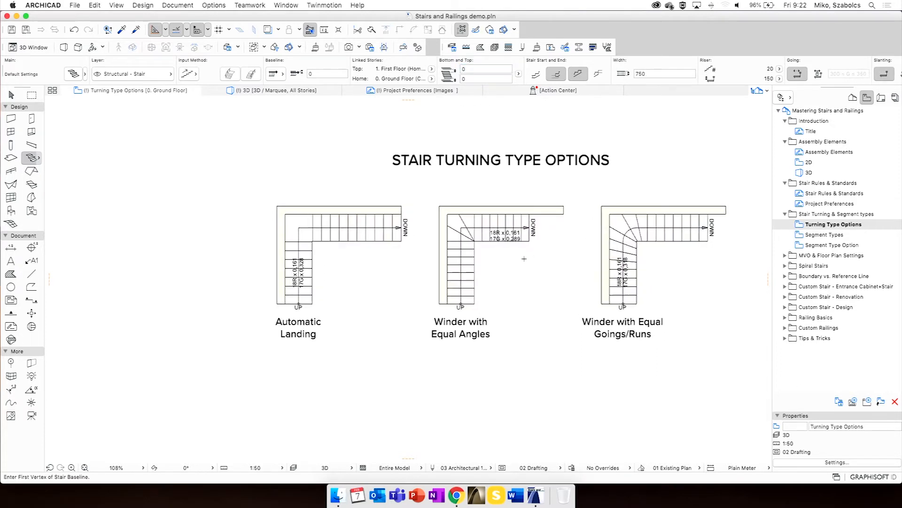
Compare the turns of the two winder stairs up close, then open the Segment Types view
{"action": "scroll", "coordinate": [537, 235], "scroll_direction": "up", "scroll_amount": 2}
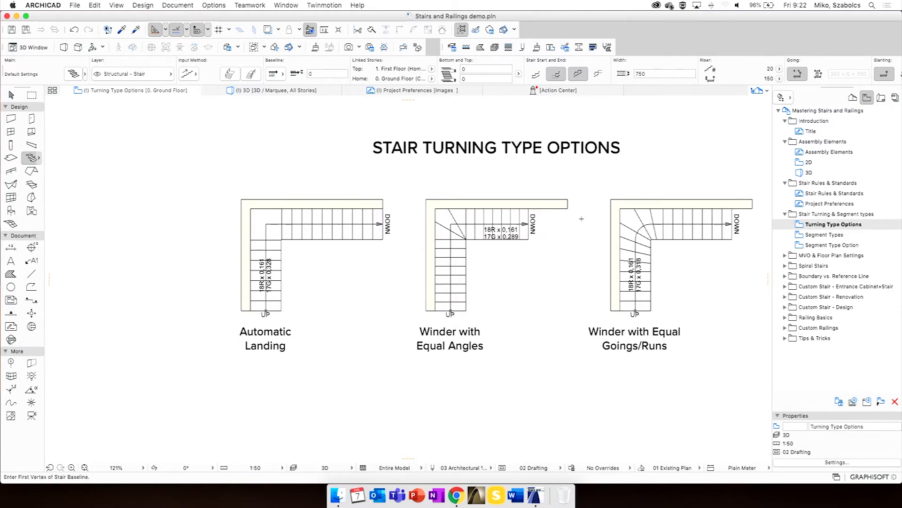
{"action": "scroll", "coordinate": [580, 228], "scroll_direction": "up", "scroll_amount": 5}
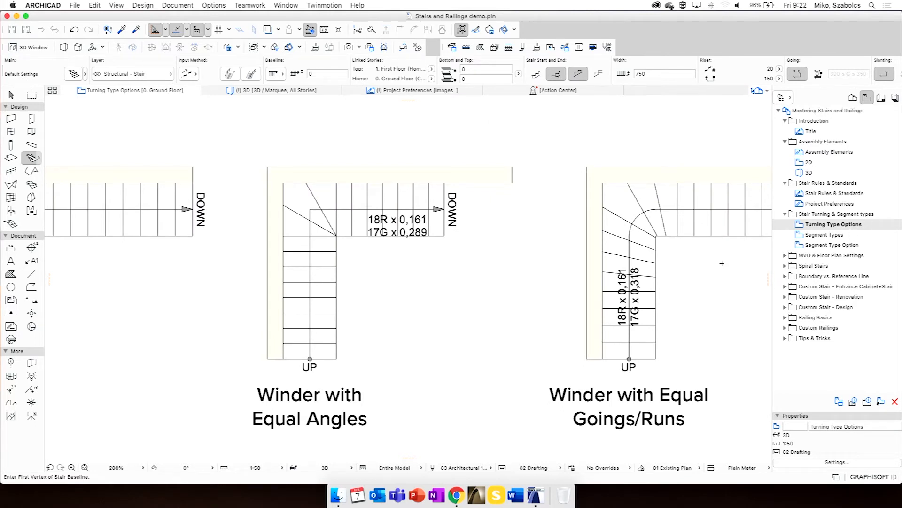
{"action": "double_click", "coordinate": [835, 234]}
{"action": "middle_click_drag", "start_coordinate": [474, 214], "coordinate": [540, 202]}
{"action": "scroll", "coordinate": [512, 206], "scroll_direction": "up", "scroll_amount": 1}
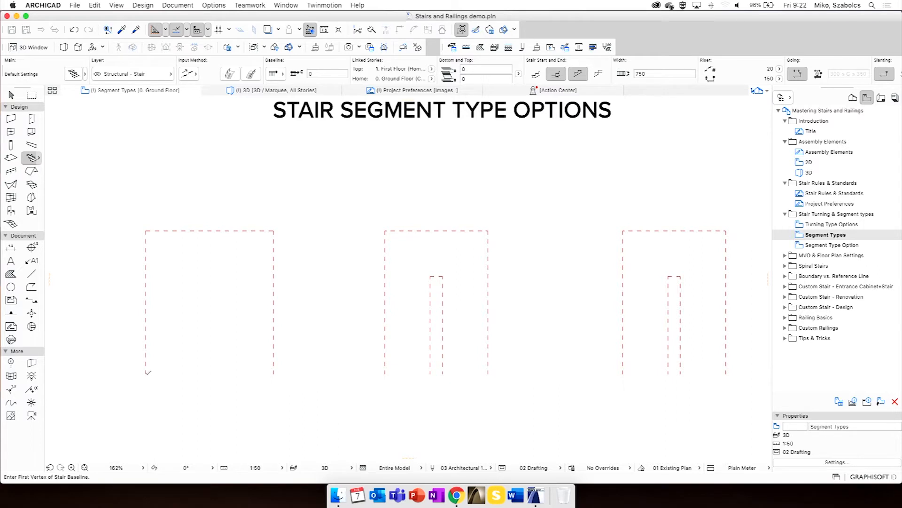
{"action": "left_click", "coordinate": [145, 373]}
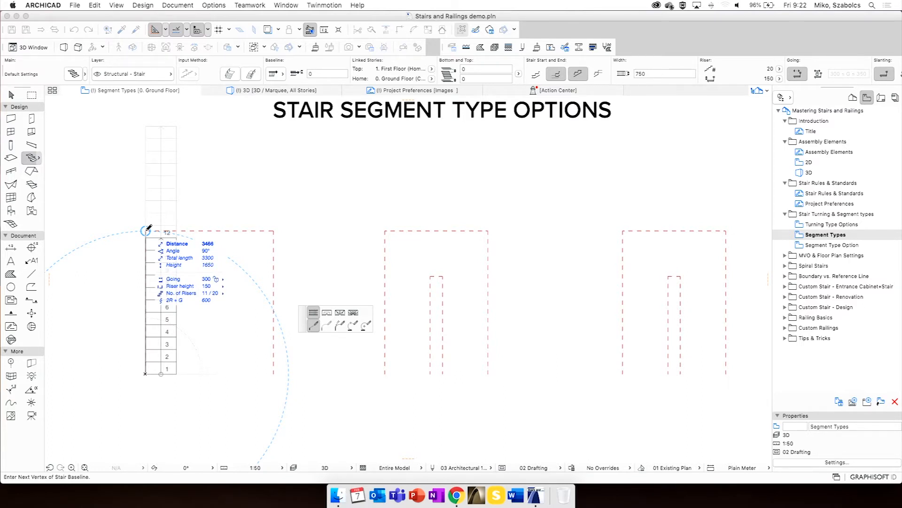
{"action": "key", "text": "Escape"}
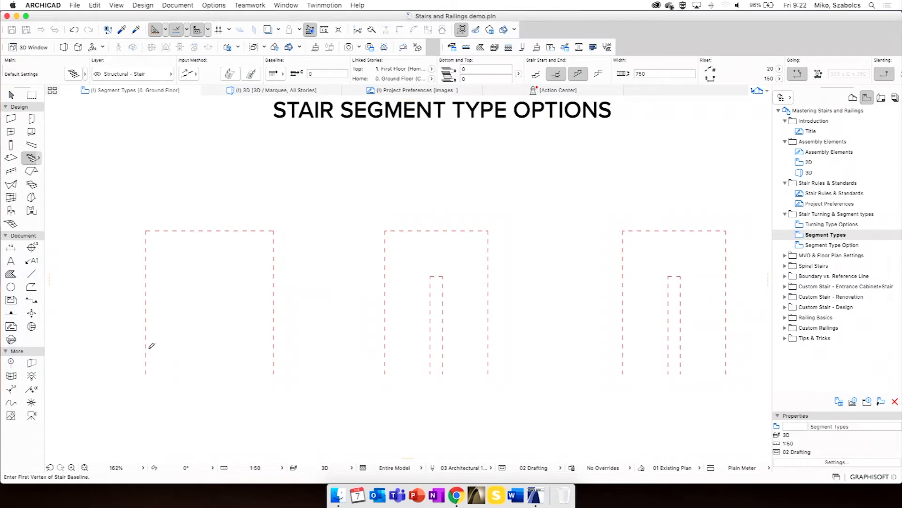
{"action": "left_click", "coordinate": [145, 374]}
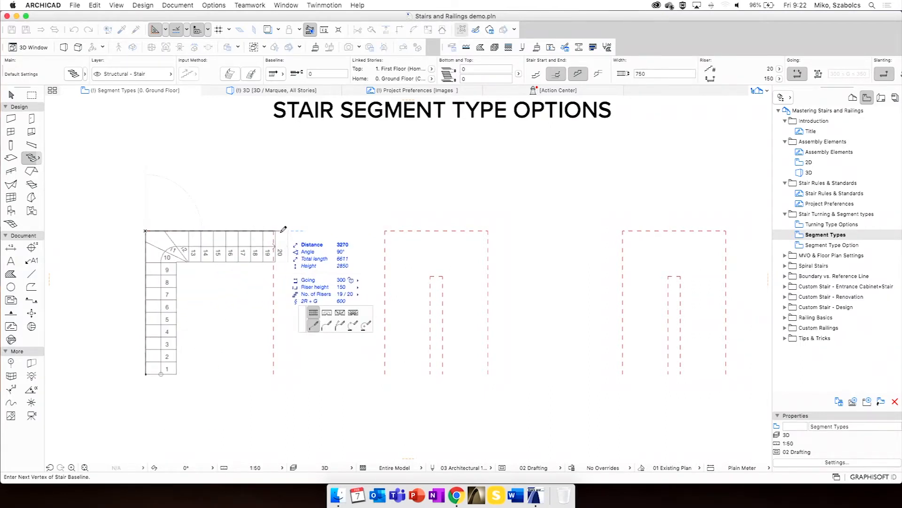
{"action": "key", "text": "Escape"}
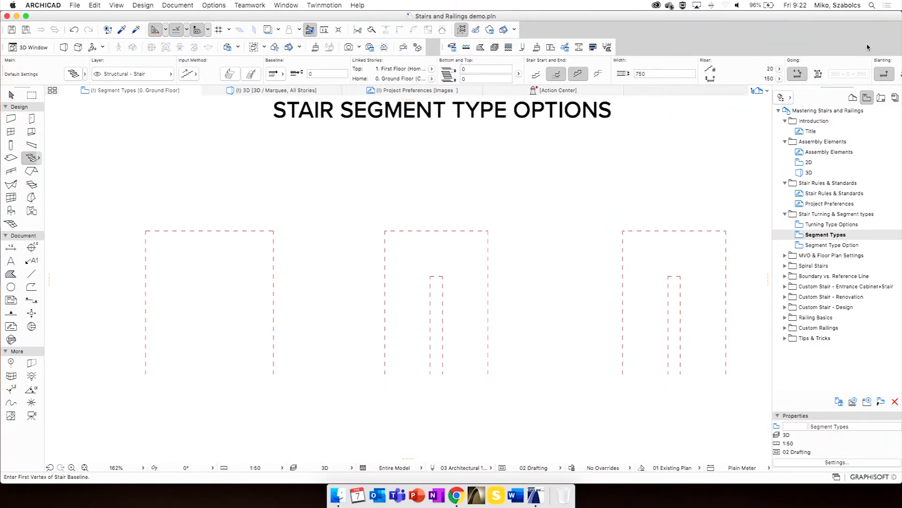
Apply the !Segment Types favorite to the Stair tool
{"action": "left_click", "coordinate": [77, 76]}
{"action": "left_click", "coordinate": [534, 461]}
{"action": "left_click", "coordinate": [85, 74]}
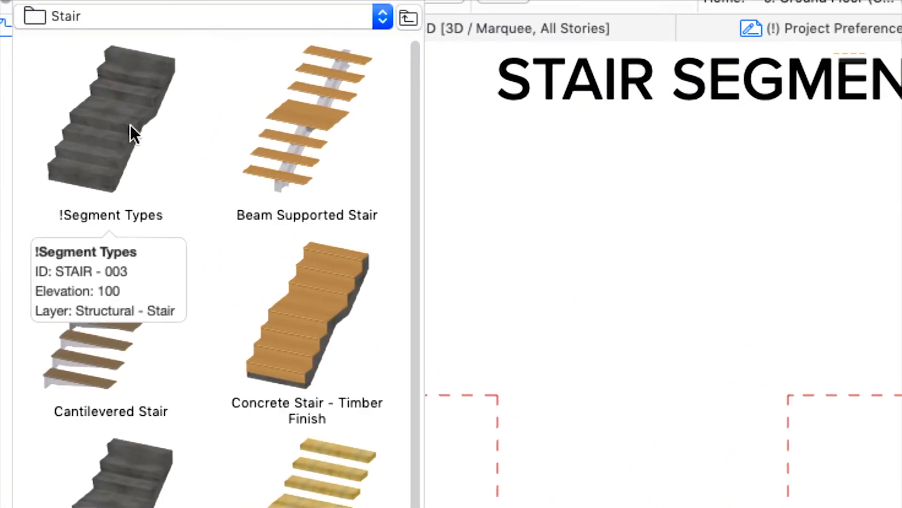
{"action": "left_click", "coordinate": [137, 124]}
{"action": "double_click", "coordinate": [142, 123]}
Draw a U-shaped stair using only flight segments along the first dashed outline and delete it
{"action": "scroll", "coordinate": [250, 231], "scroll_direction": "down", "scroll_amount": 10}
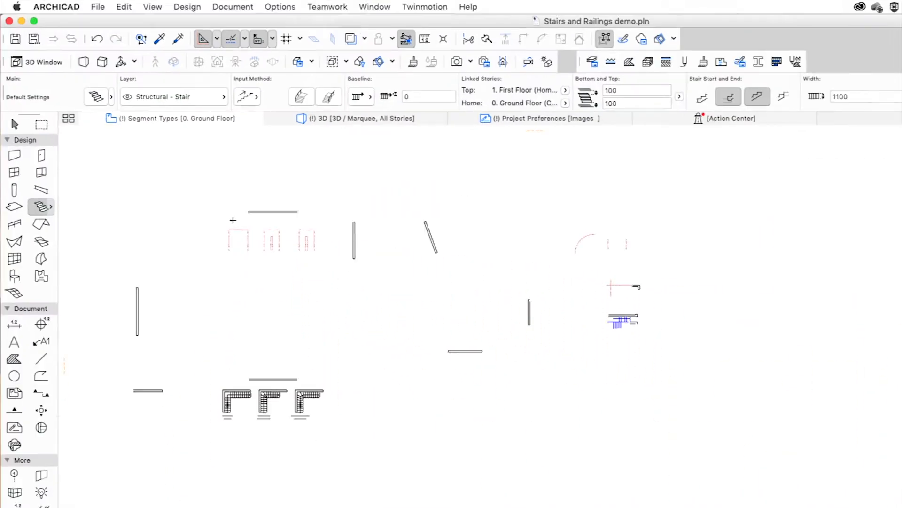
{"action": "scroll", "coordinate": [254, 233], "scroll_direction": "up", "scroll_amount": 10}
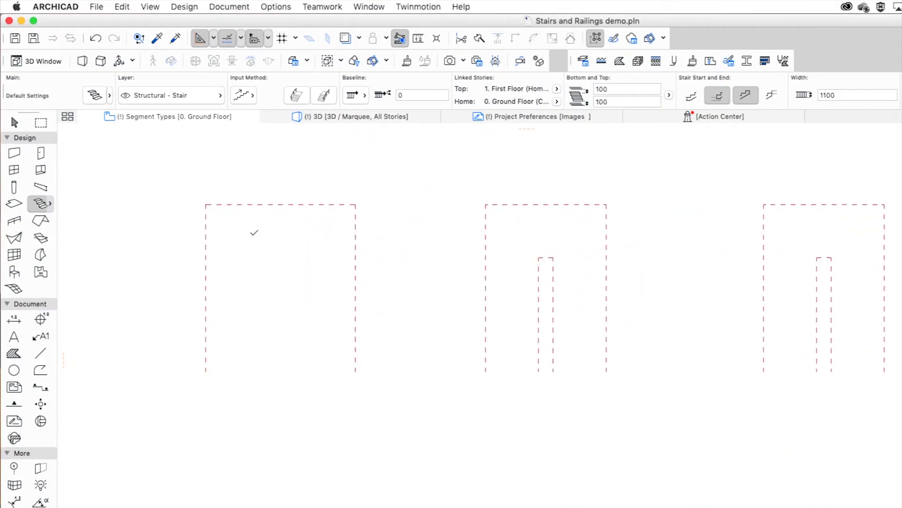
{"action": "middle_click_drag", "start_coordinate": [259, 236], "coordinate": [272, 204]}
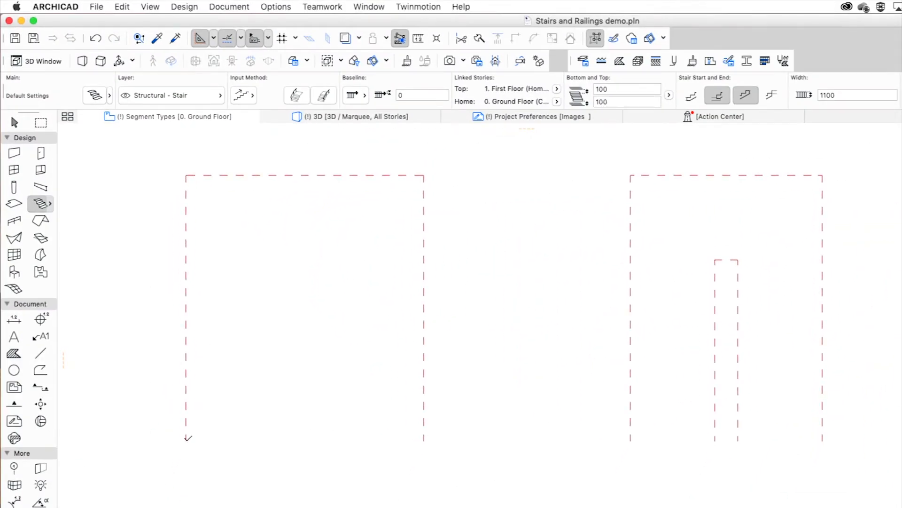
{"action": "left_click", "coordinate": [186, 440]}
{"action": "left_click", "coordinate": [187, 175]}
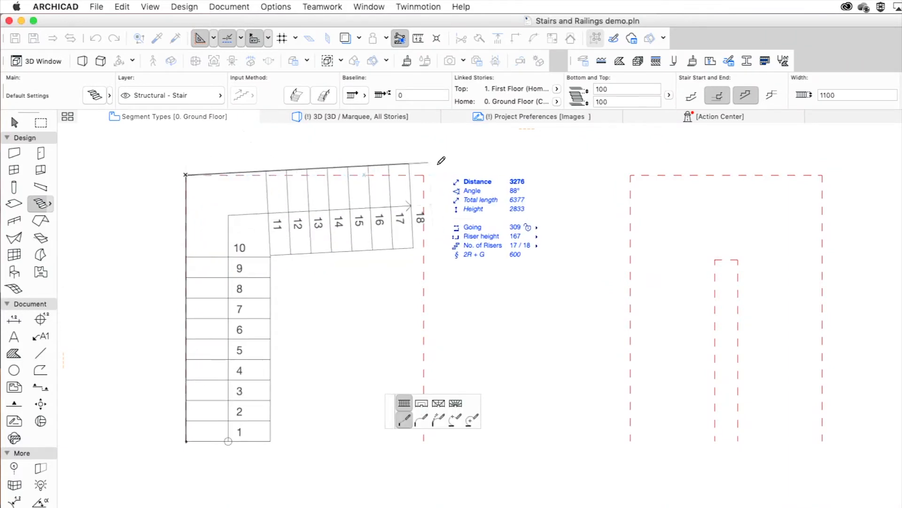
{"action": "left_click", "coordinate": [423, 224]}
{"action": "scroll", "coordinate": [430, 376], "scroll_direction": "down", "scroll_amount": 3}
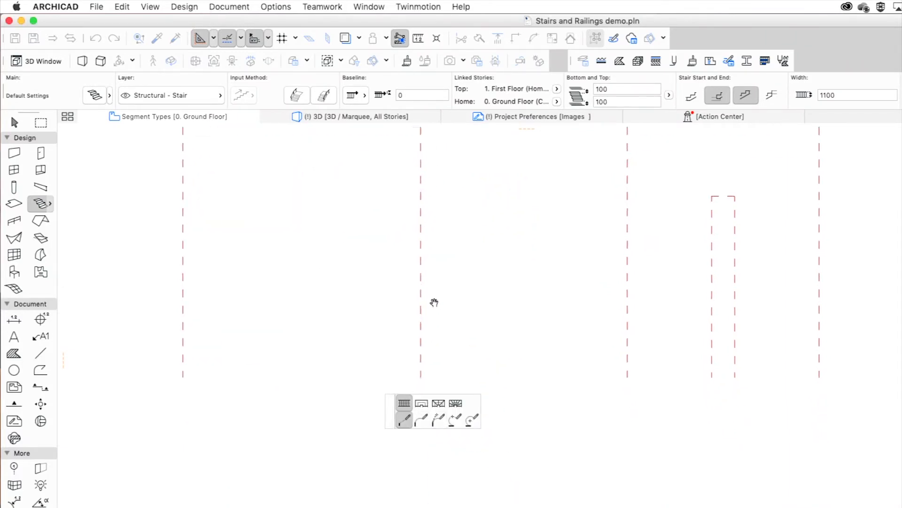
{"action": "double_click", "coordinate": [423, 369]}
{"action": "scroll", "coordinate": [296, 188], "scroll_direction": "up", "scroll_amount": 1}
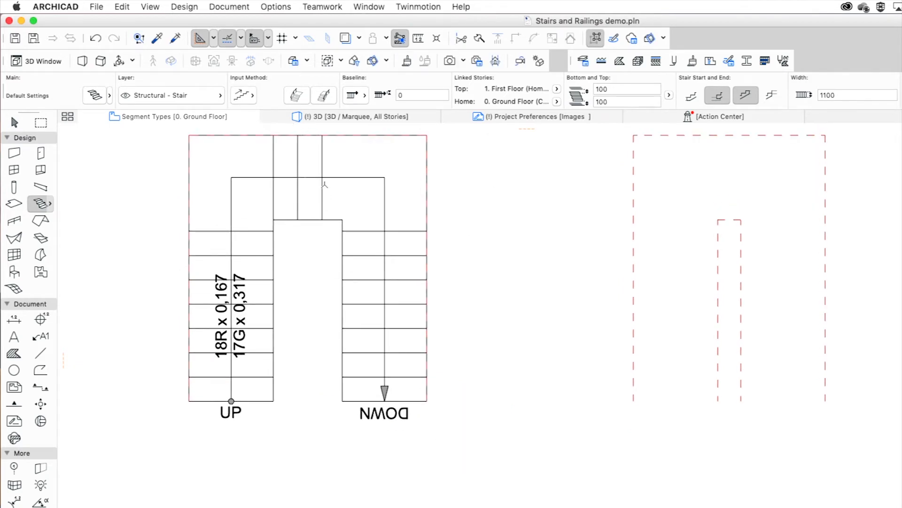
{"action": "left_click", "coordinate": [291, 193], "text": "shift"}
{"action": "key", "text": "Delete"}
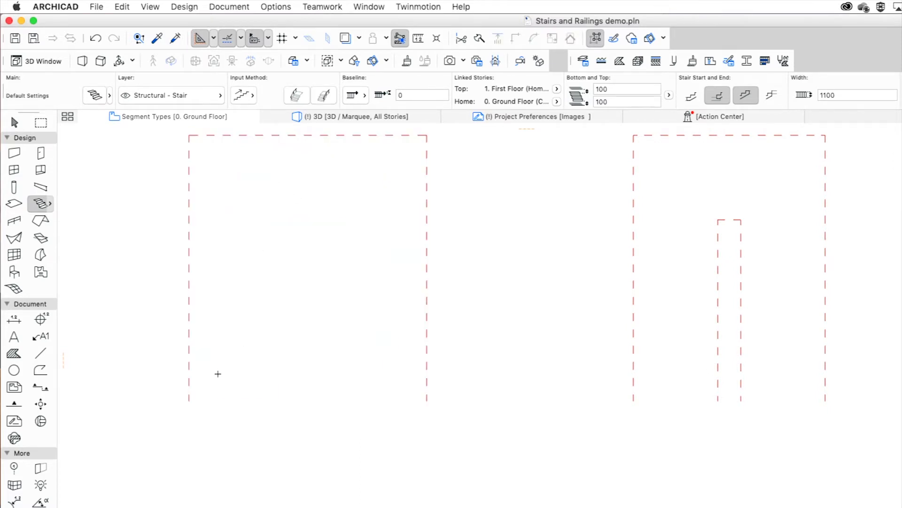
Draw a U-shaped stair along the first dashed outline with a flight, a landing segment across the far side and a second flight
{"action": "left_click", "coordinate": [189, 401]}
{"action": "middle_click_drag", "start_coordinate": [239, 188], "coordinate": [248, 223]}
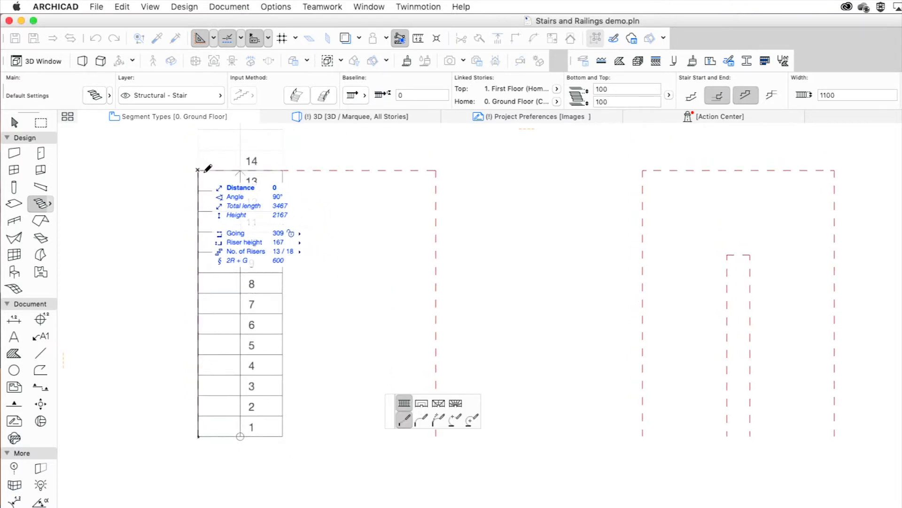
{"action": "left_click", "coordinate": [199, 170]}
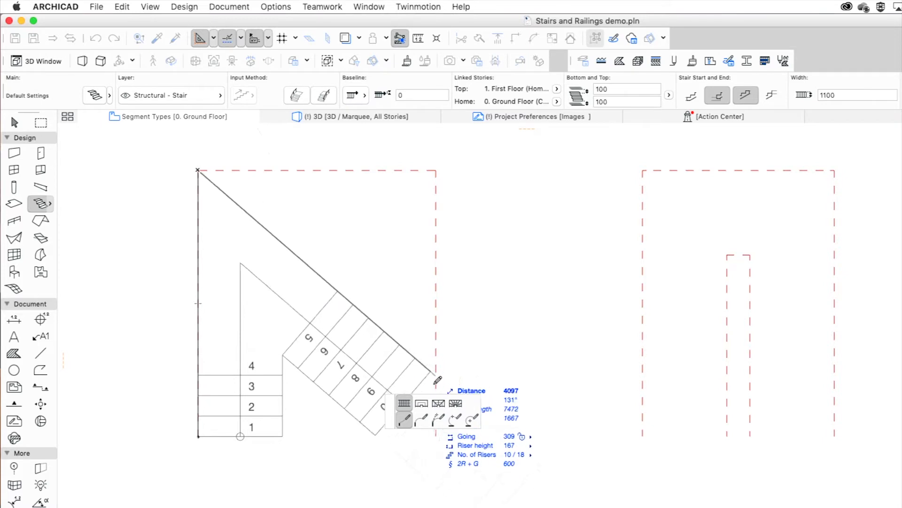
{"action": "left_click", "coordinate": [423, 405]}
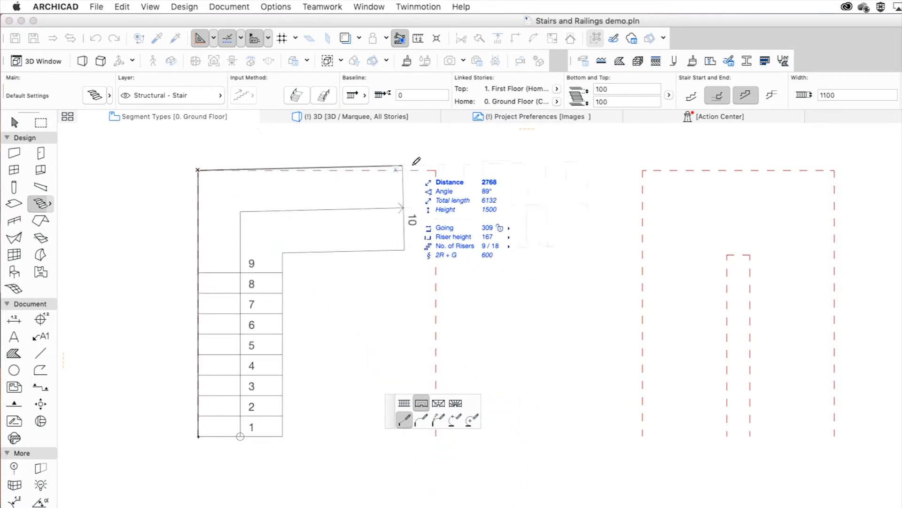
{"action": "left_click", "coordinate": [436, 169]}
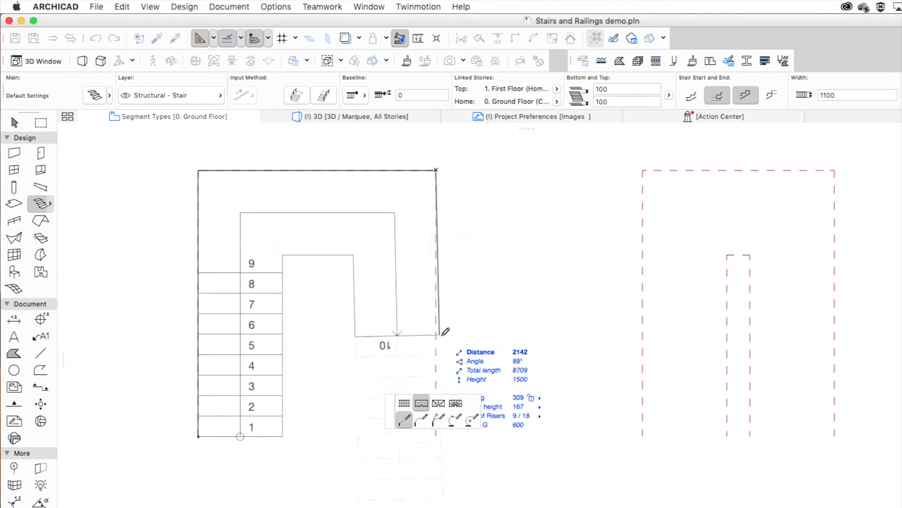
{"action": "left_click", "coordinate": [409, 403]}
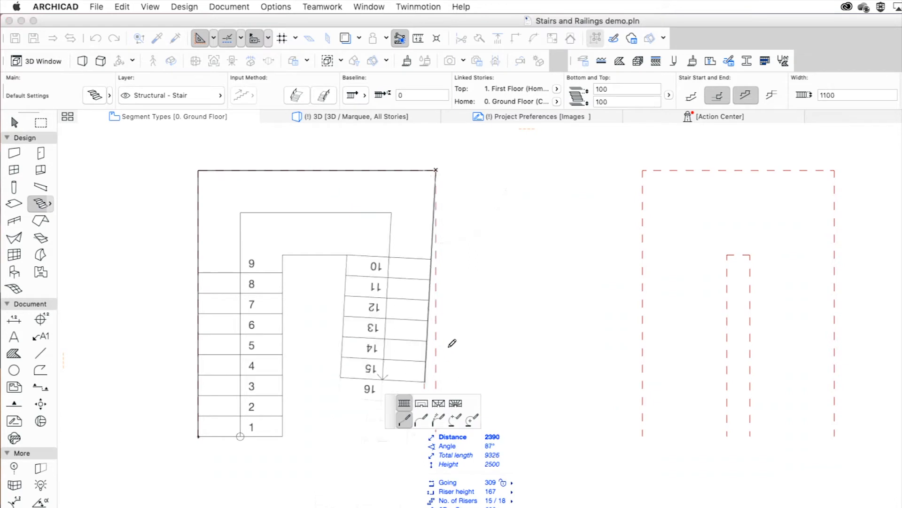
{"action": "middle_click_drag", "start_coordinate": [451, 331], "coordinate": [455, 278]}
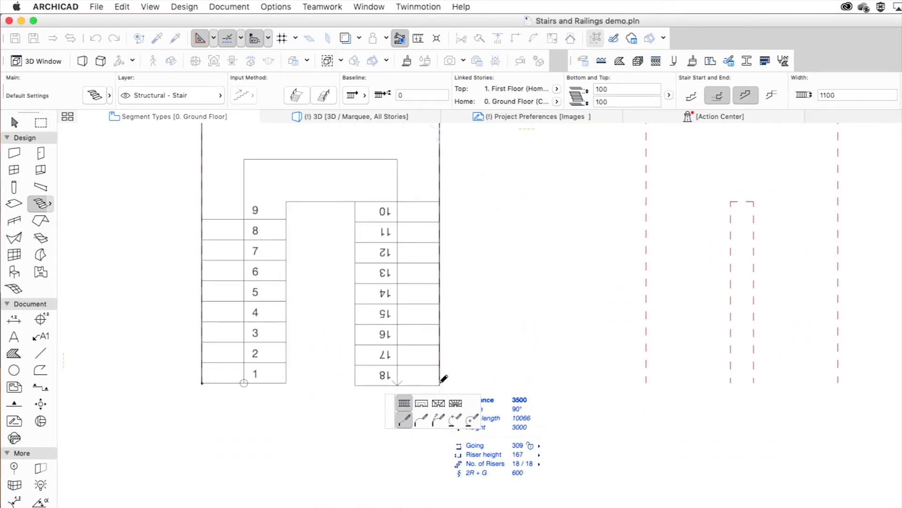
{"action": "double_click", "coordinate": [443, 379]}
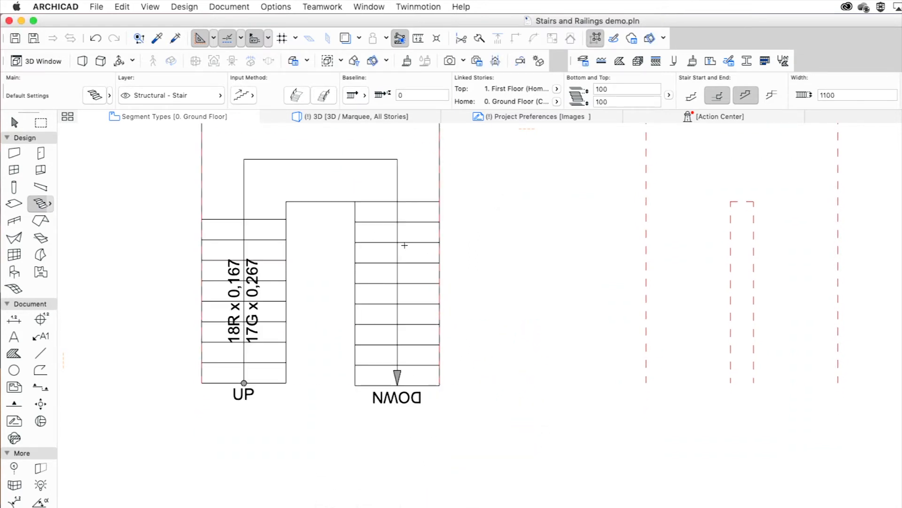
Try to draw a U-shaped stair with a winder segment between two flights along the second dashed outline and undo it
{"action": "scroll", "coordinate": [404, 245], "scroll_direction": "down", "scroll_amount": 5}
{"action": "scroll", "coordinate": [354, 239], "scroll_direction": "up", "scroll_amount": 3}
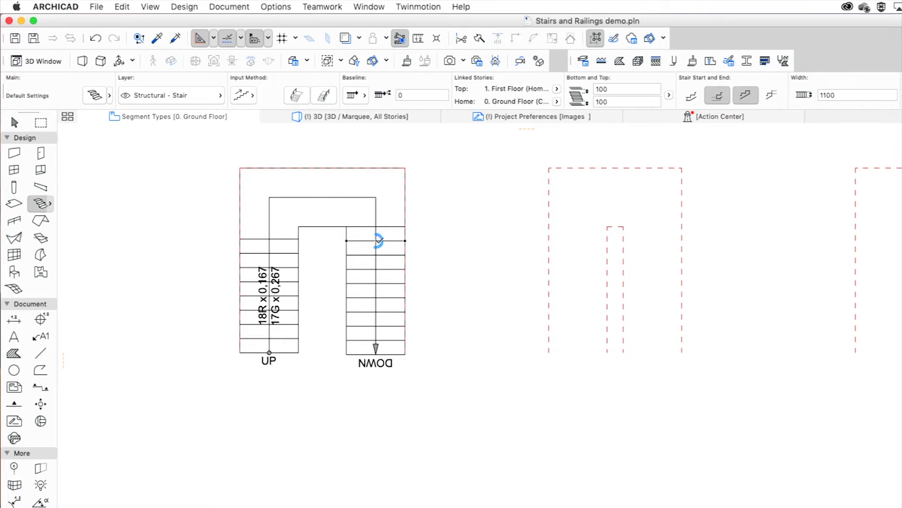
{"action": "scroll", "coordinate": [371, 237], "scroll_direction": "right", "scroll_amount": 10}
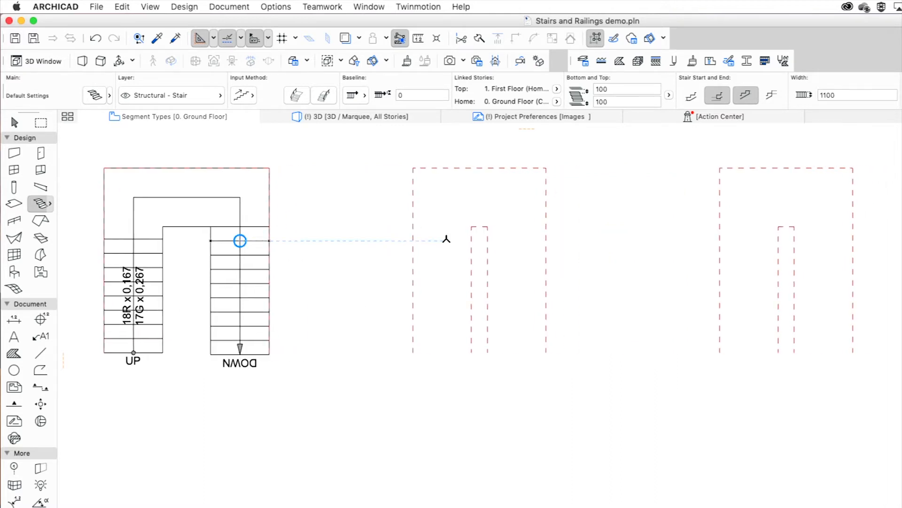
{"action": "scroll", "coordinate": [351, 271], "scroll_direction": "left", "scroll_amount": 3}
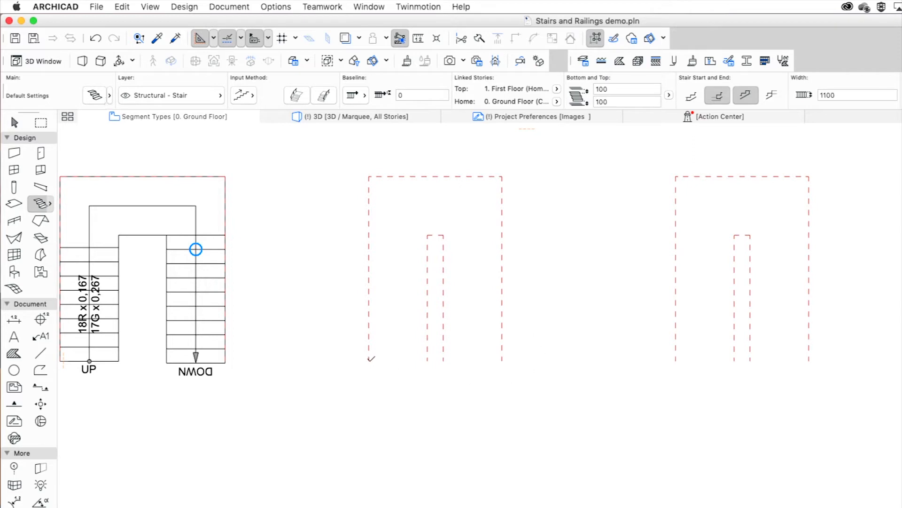
{"action": "left_click", "coordinate": [369, 360]}
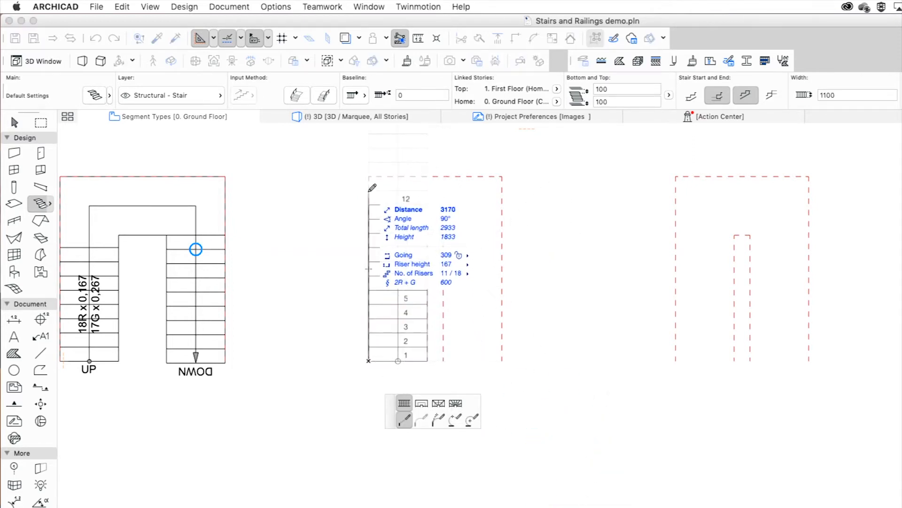
{"action": "left_click", "coordinate": [371, 175]}
{"action": "scroll", "coordinate": [370, 176], "scroll_direction": "up", "scroll_amount": 3}
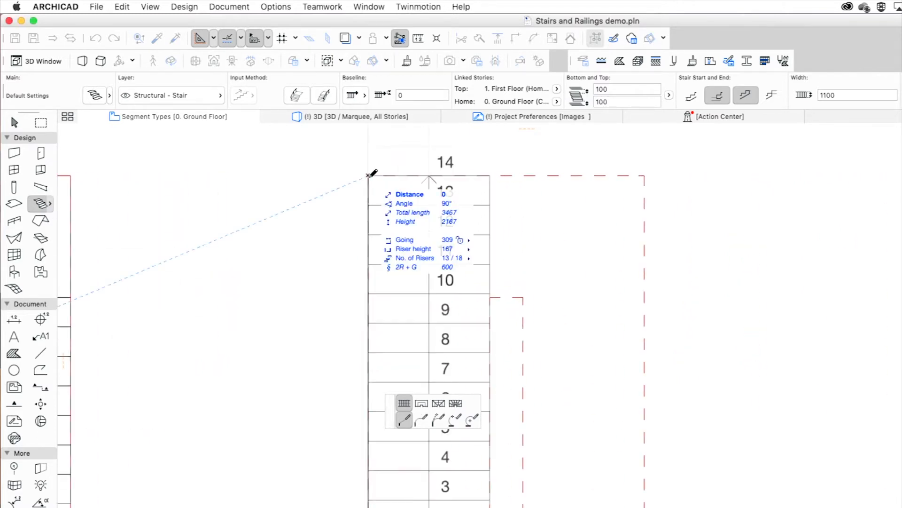
{"action": "left_click", "coordinate": [439, 403]}
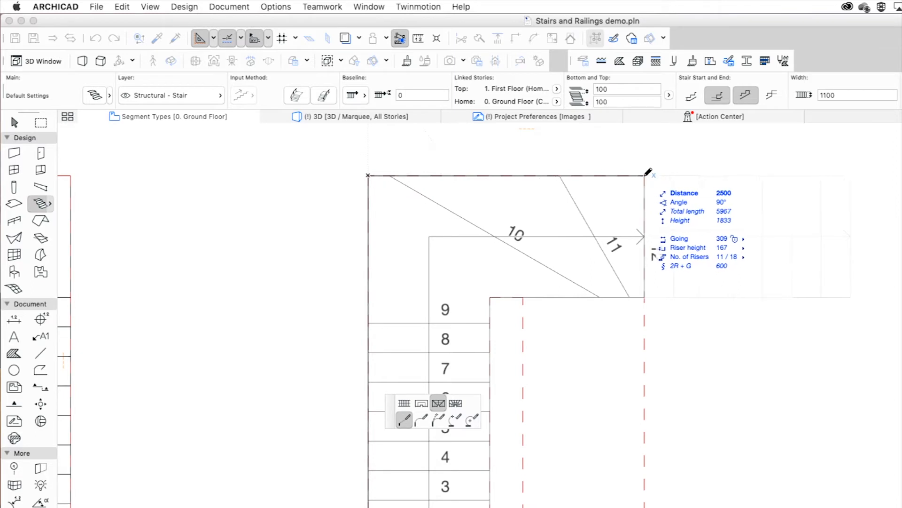
{"action": "left_click", "coordinate": [404, 403]}
{"action": "middle_click_drag", "start_coordinate": [602, 355], "coordinate": [586, 267]}
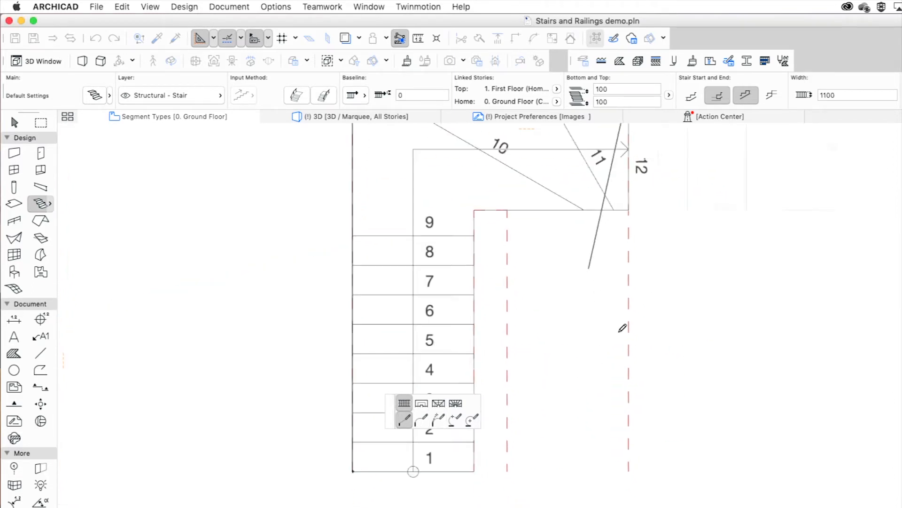
{"action": "scroll", "coordinate": [619, 337], "scroll_direction": "down", "scroll_amount": 4}
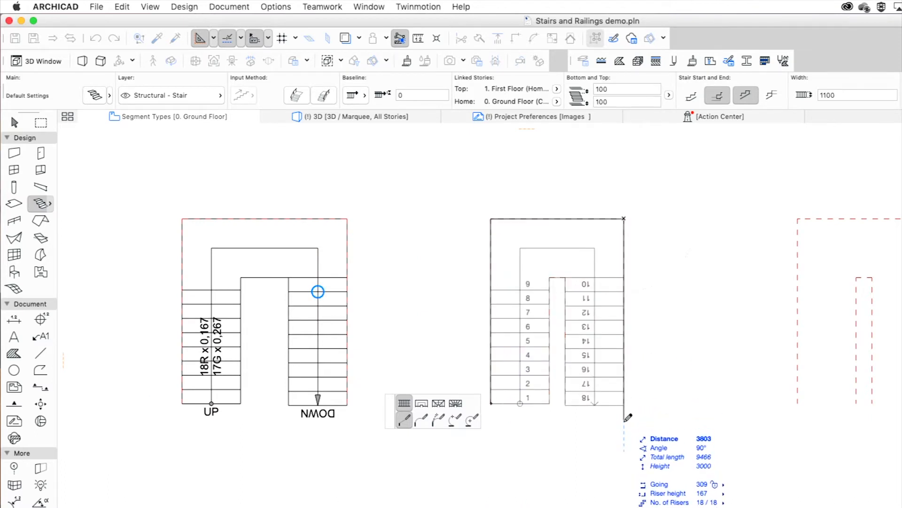
{"action": "double_click", "coordinate": [623, 402]}
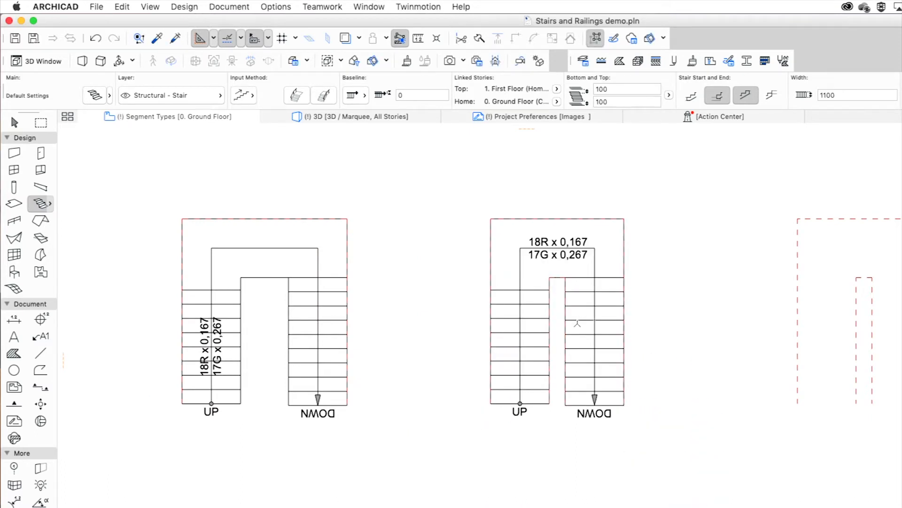
{"action": "key", "text": "super+z"}
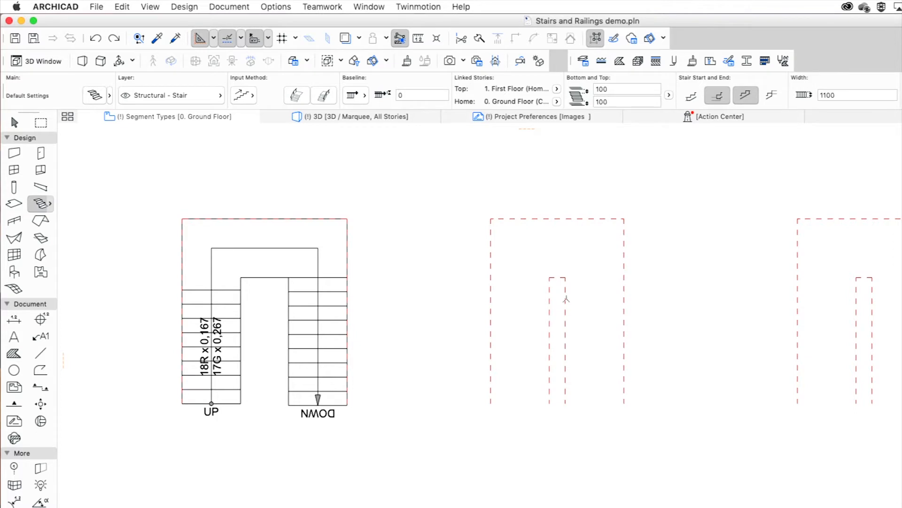
{"action": "scroll", "coordinate": [543, 346], "scroll_direction": "up", "scroll_amount": 3}
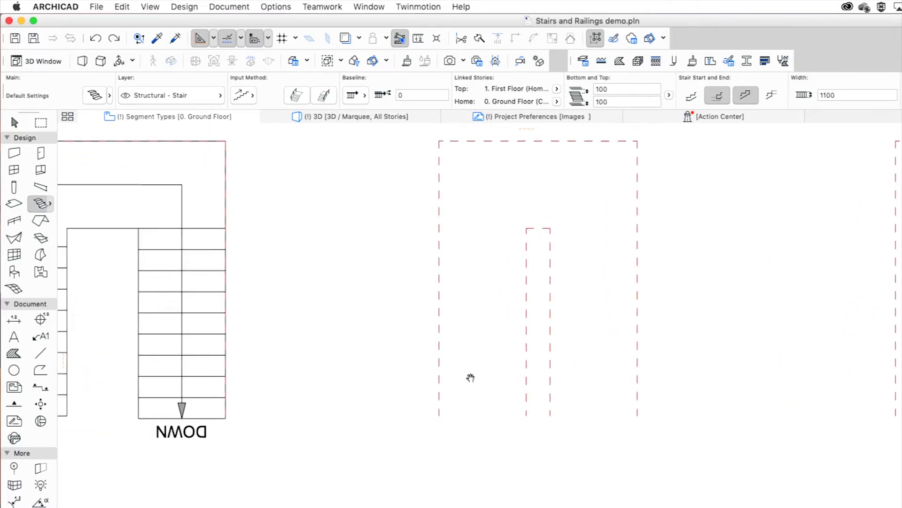
{"action": "left_click", "coordinate": [441, 411]}
{"action": "key", "text": "Escape"}
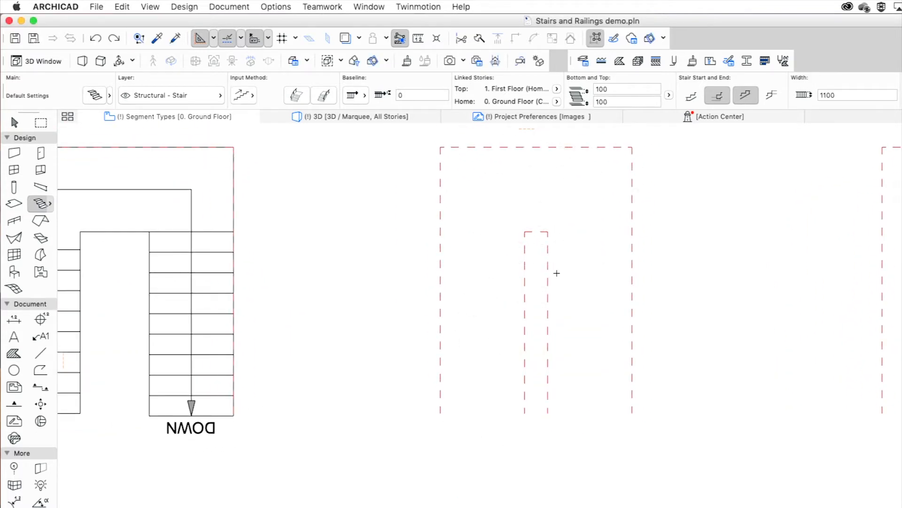
{"action": "left_click", "coordinate": [441, 411]}
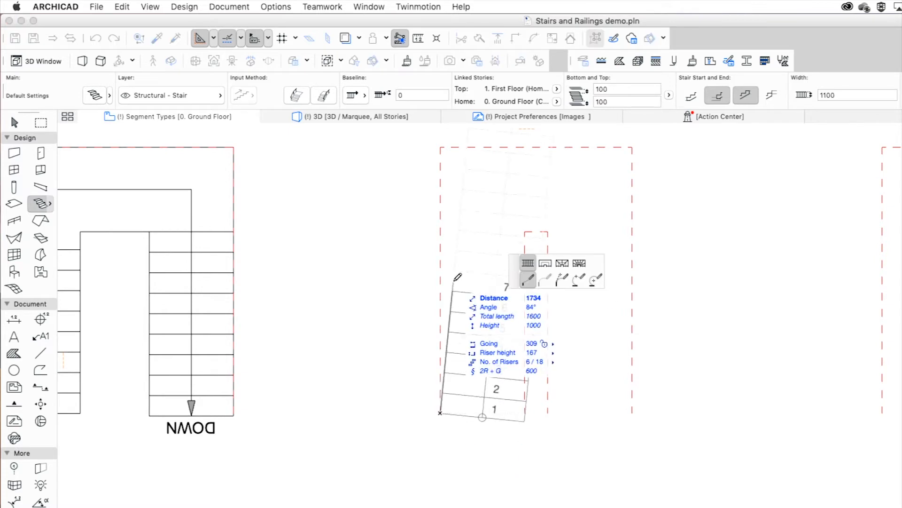
{"action": "key", "text": "Escape"}
Check the stair's geometry and positioning options in the default settings and accept them
{"action": "left_click", "coordinate": [94, 95]}
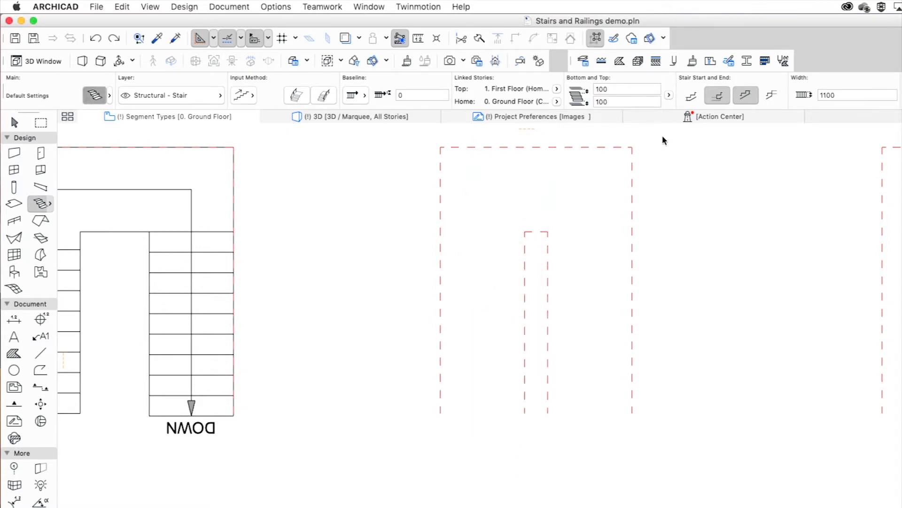
{"action": "left_click", "coordinate": [661, 207]}
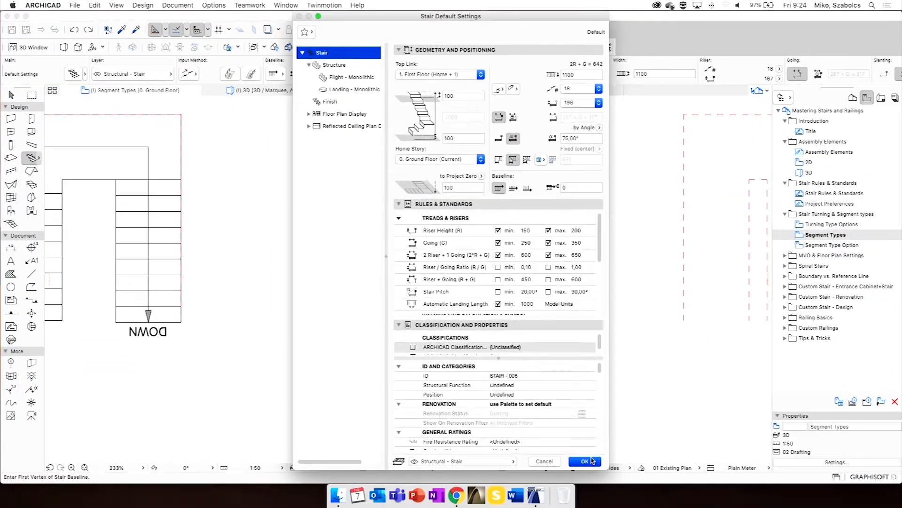
{"action": "left_click", "coordinate": [614, 484]}
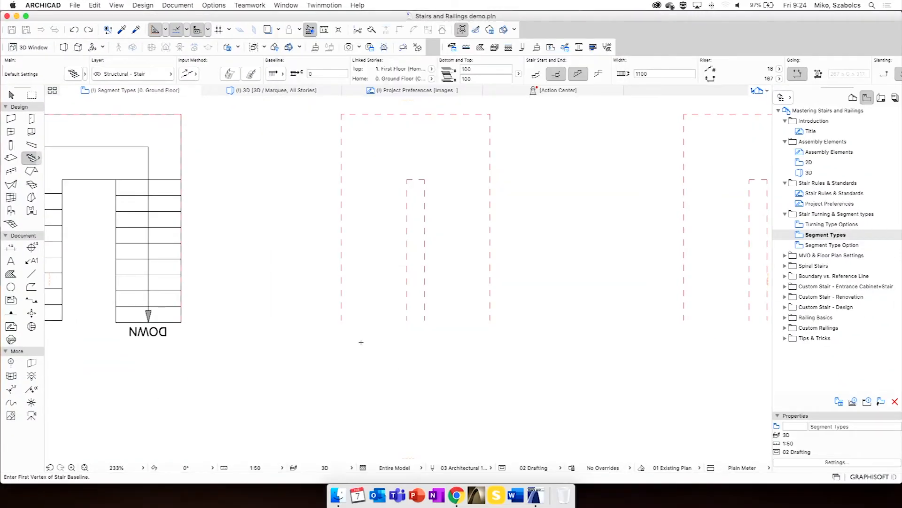
{"action": "left_click", "coordinate": [344, 320]}
{"action": "scroll", "coordinate": [374, 258], "scroll_direction": "up", "scroll_amount": 5}
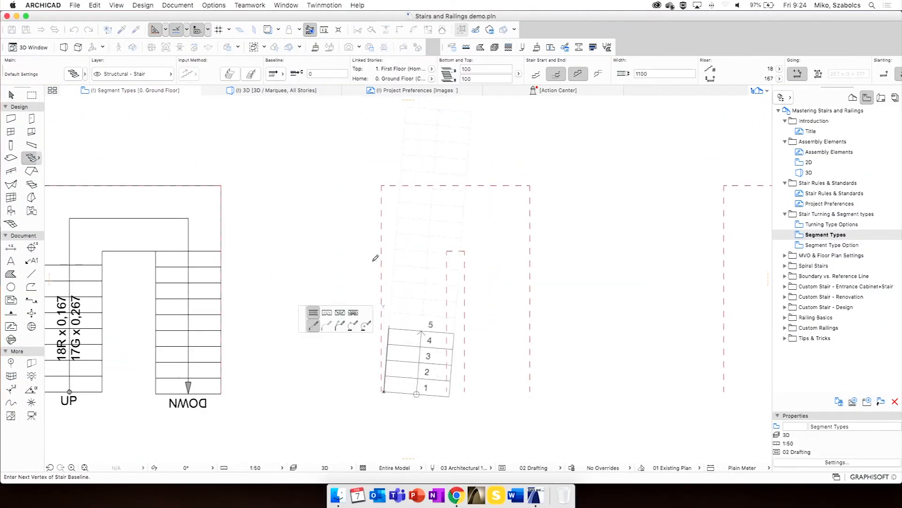
{"action": "left_click", "coordinate": [383, 186]}
{"action": "left_click", "coordinate": [530, 185]}
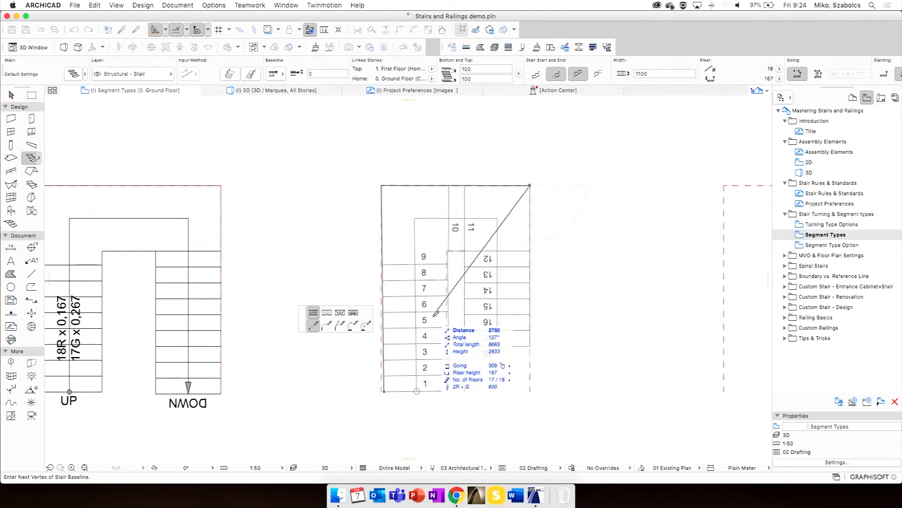
{"action": "key", "text": "Escape"}
{"action": "left_click", "coordinate": [381, 391]}
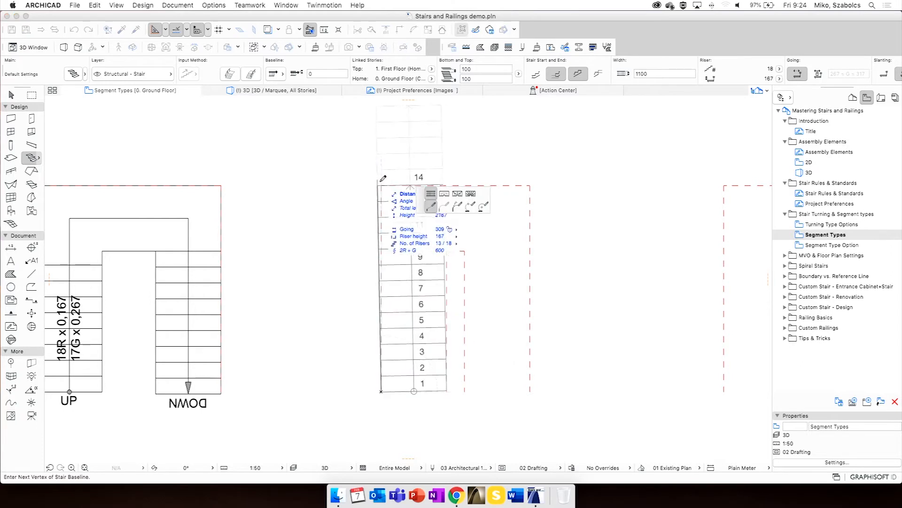
{"action": "left_click", "coordinate": [381, 185]}
{"action": "left_click", "coordinate": [340, 312]}
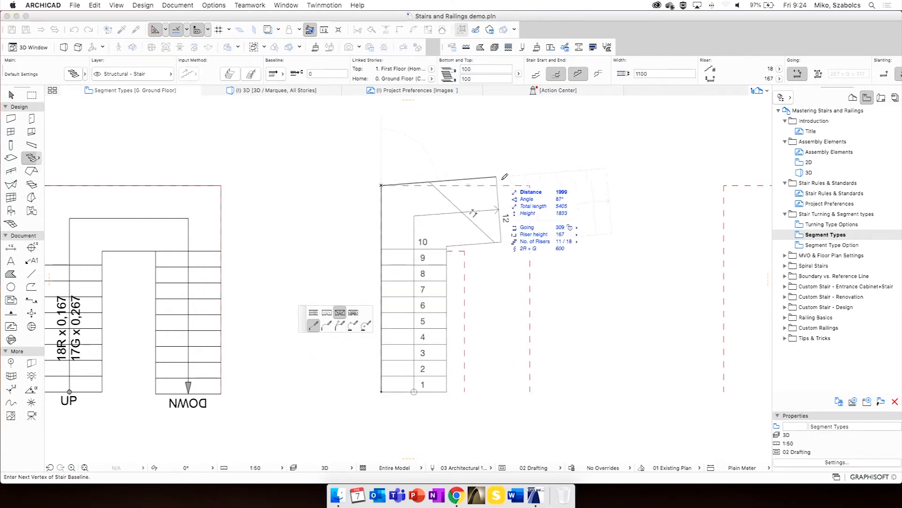
{"action": "left_click", "coordinate": [529, 185]}
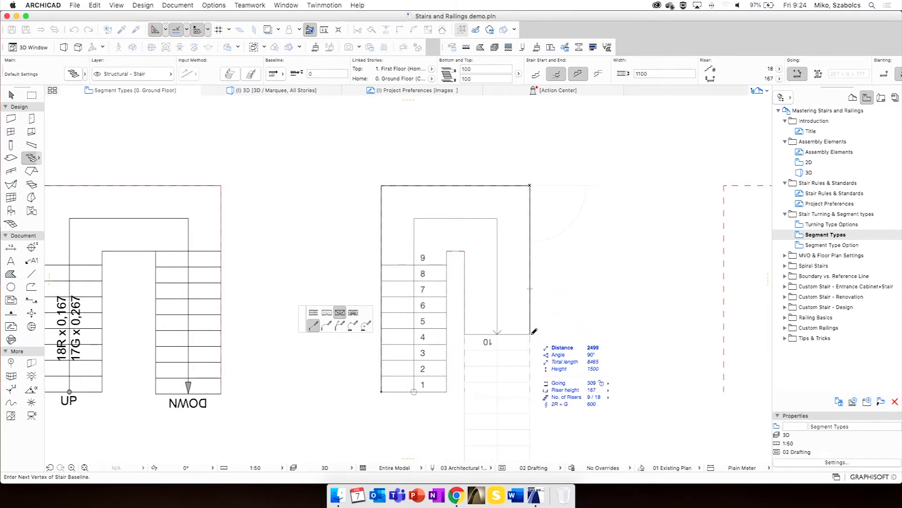
{"action": "key", "text": "Escape"}
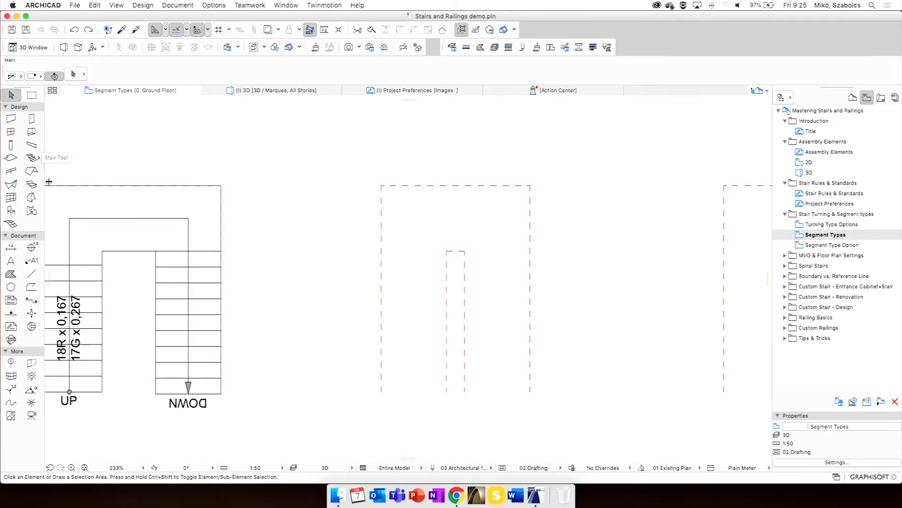
Start a new stair at the lower-left corner of the second dashed outline
{"action": "left_click", "coordinate": [31, 157]}
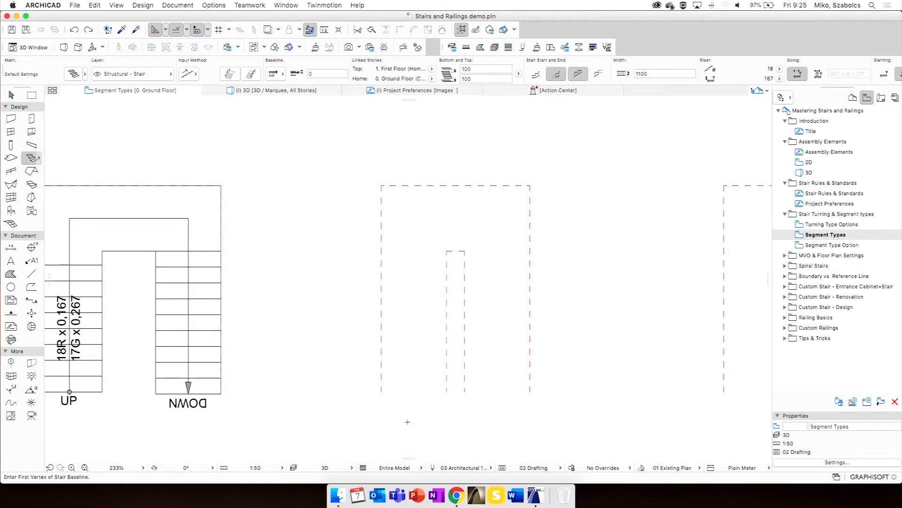
{"action": "left_click", "coordinate": [381, 390]}
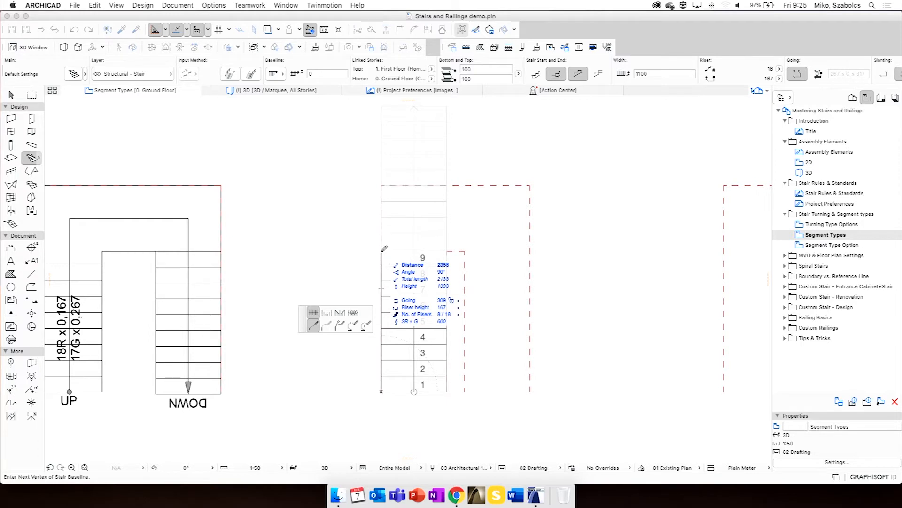
{"action": "left_click", "coordinate": [381, 250]}
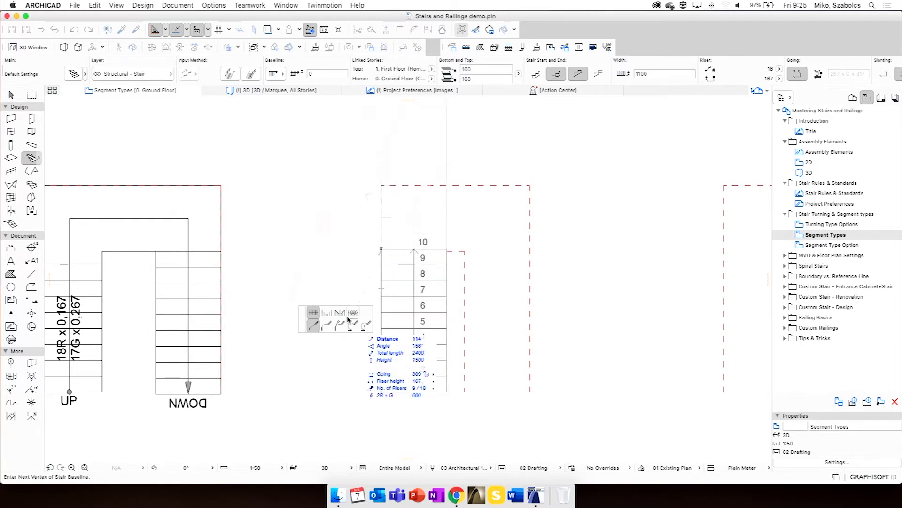
{"action": "left_click", "coordinate": [340, 312]}
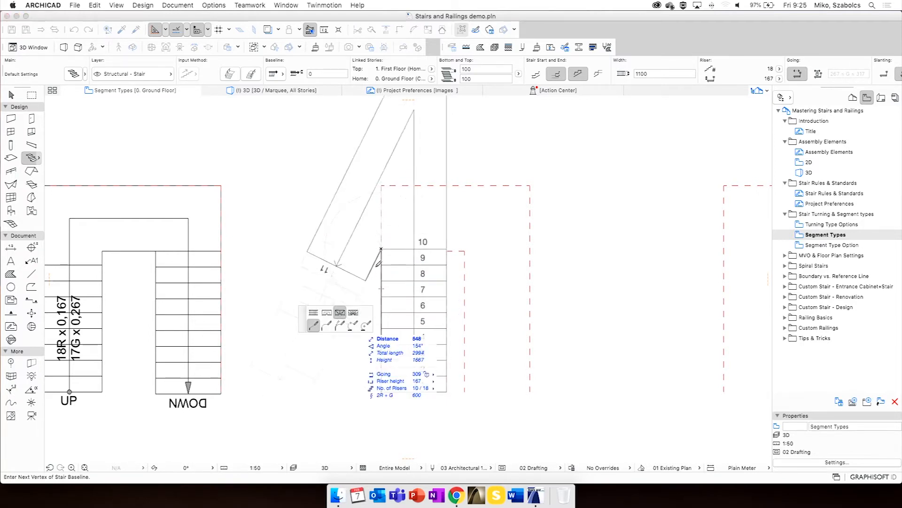
{"action": "left_click", "coordinate": [381, 186]}
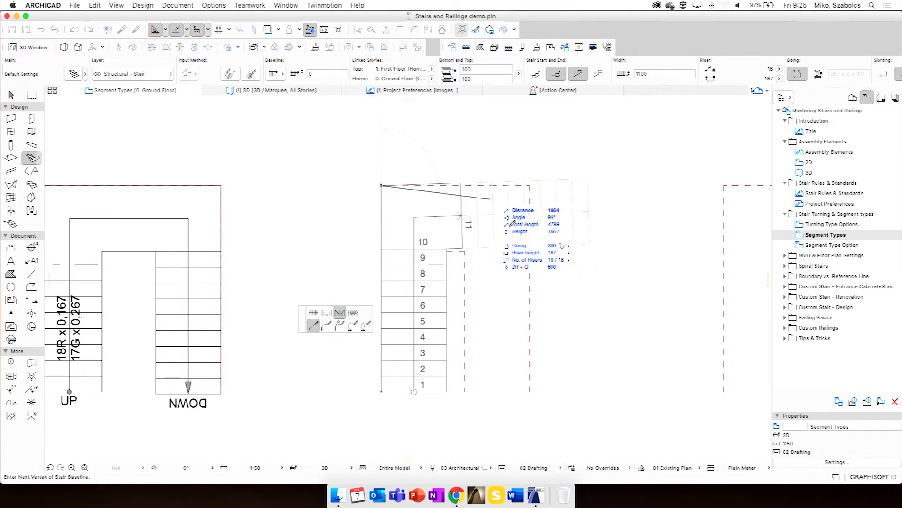
{"action": "key", "text": "BackSpace"}
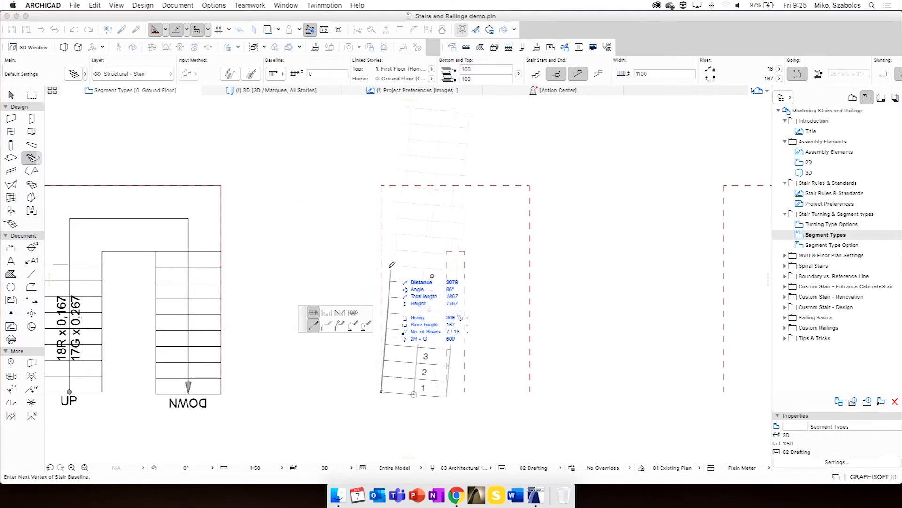
Complete the U-shaped stair along the second dashed outline with an equal-angles winder around both far corners between two flights
{"action": "left_click", "coordinate": [340, 312]}
{"action": "left_click", "coordinate": [382, 185]}
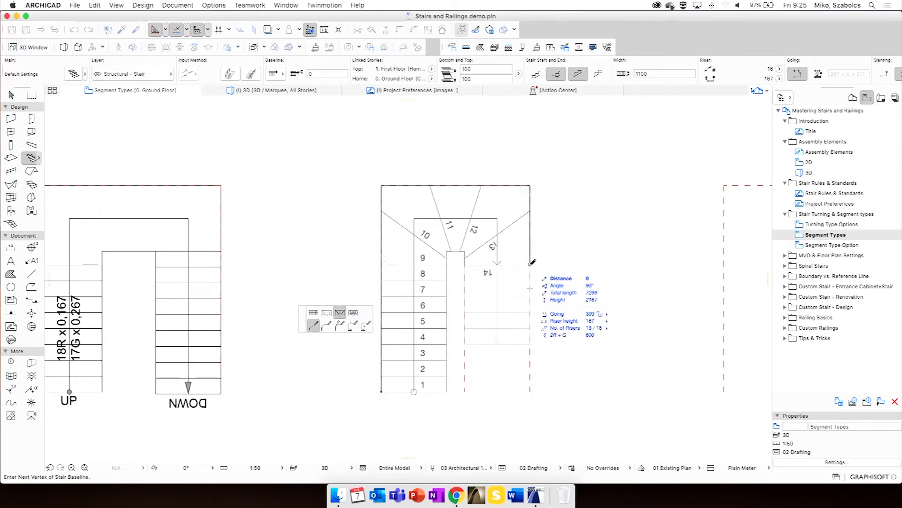
{"action": "left_click", "coordinate": [530, 265]}
{"action": "left_click", "coordinate": [318, 316]}
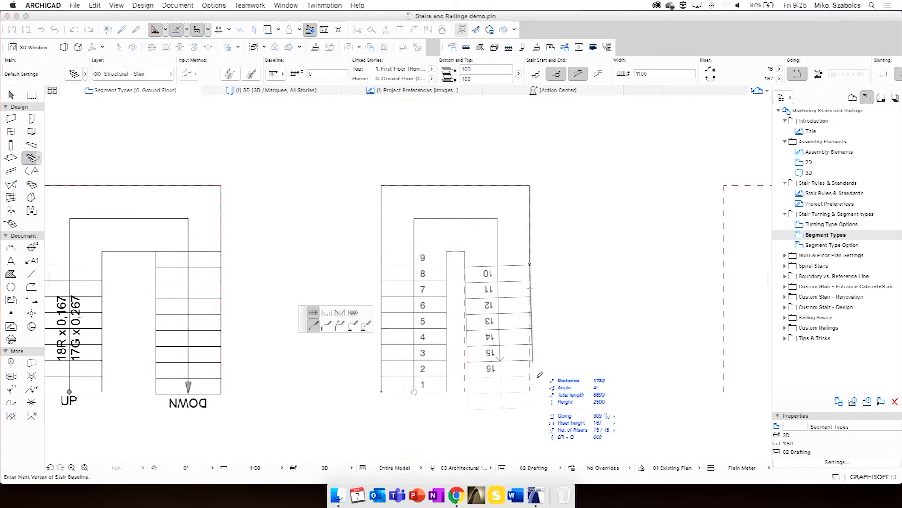
{"action": "double_click", "coordinate": [530, 395]}
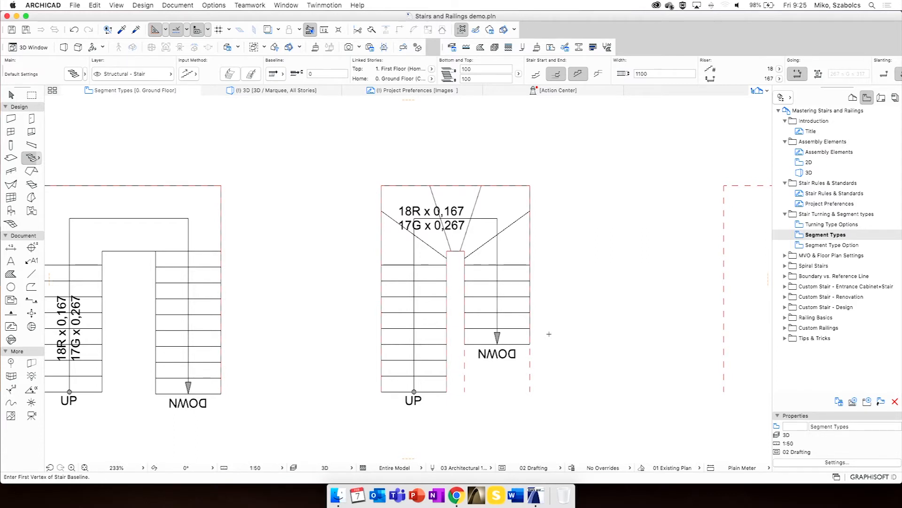
Set the default turning type for new stairs to winder with equal runs
{"action": "middle_click_drag", "start_coordinate": [689, 354], "coordinate": [332, 318]}
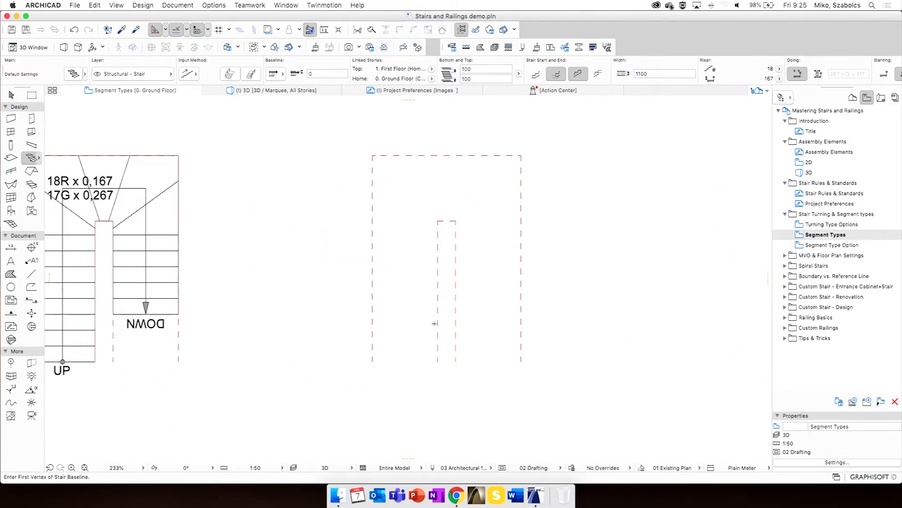
{"action": "scroll", "coordinate": [497, 268], "scroll_direction": "left", "scroll_amount": 4}
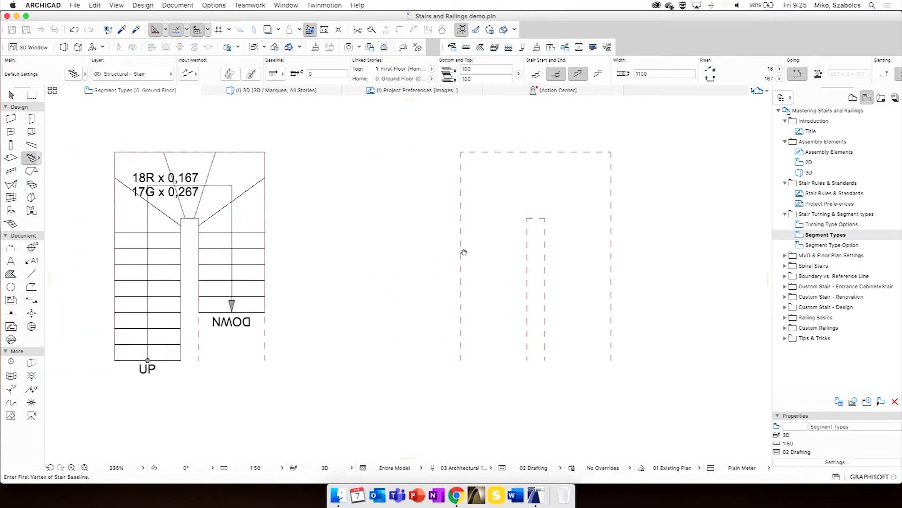
{"action": "left_click", "coordinate": [73, 73]}
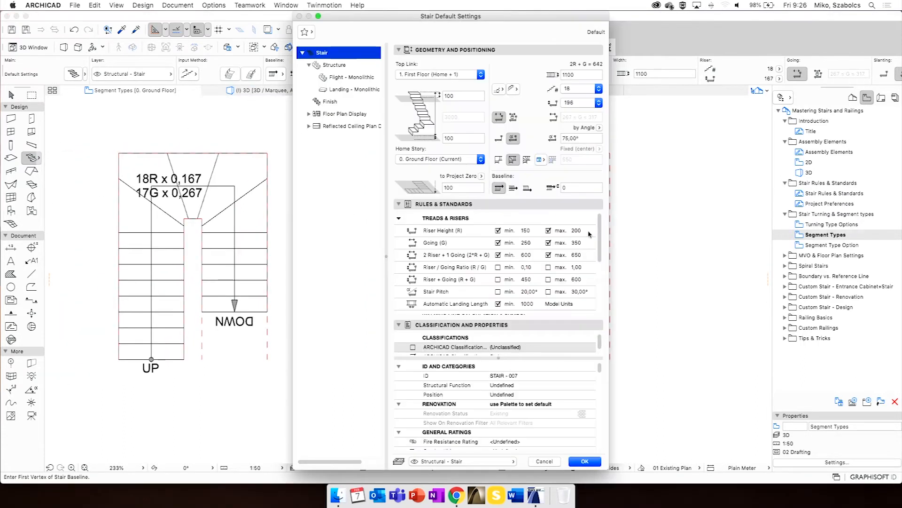
{"action": "left_click", "coordinate": [527, 160]}
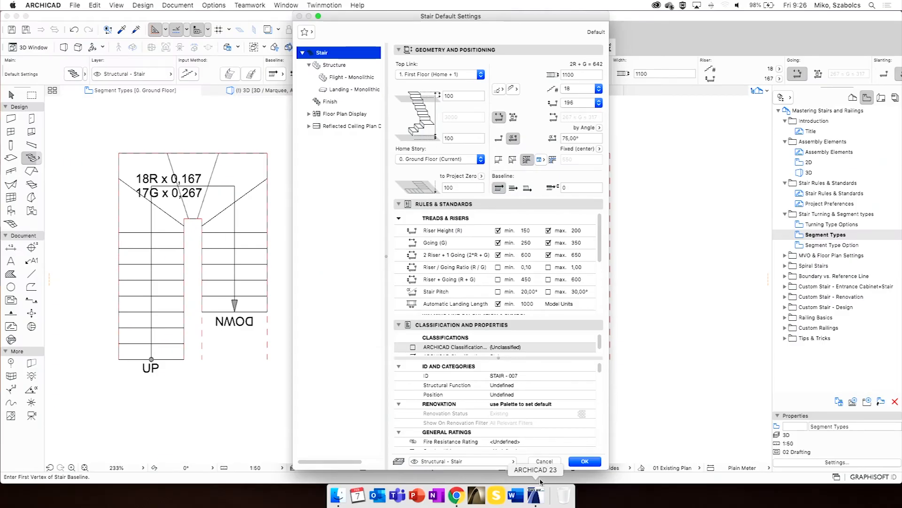
{"action": "left_click", "coordinate": [582, 462]}
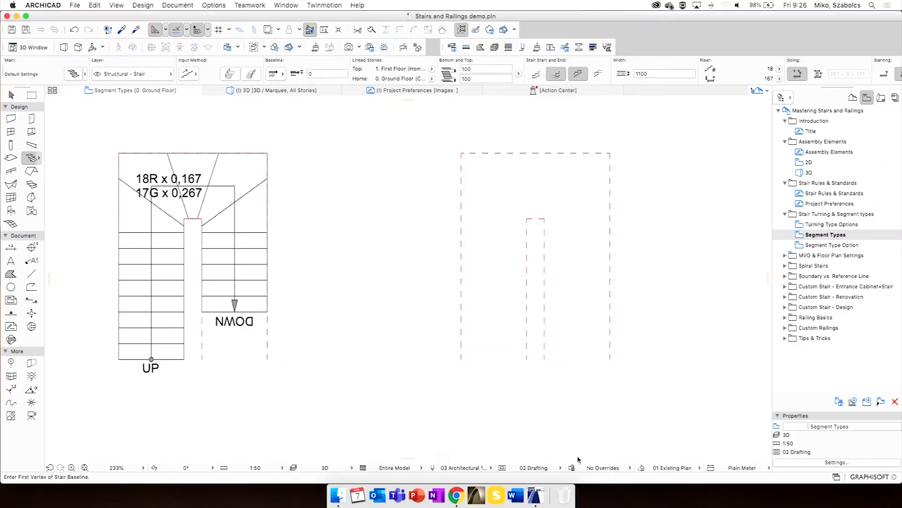
Draw a U-shaped stair along the third dashed outline using only flight segments
{"action": "left_click", "coordinate": [462, 358]}
{"action": "left_click", "coordinate": [461, 153]}
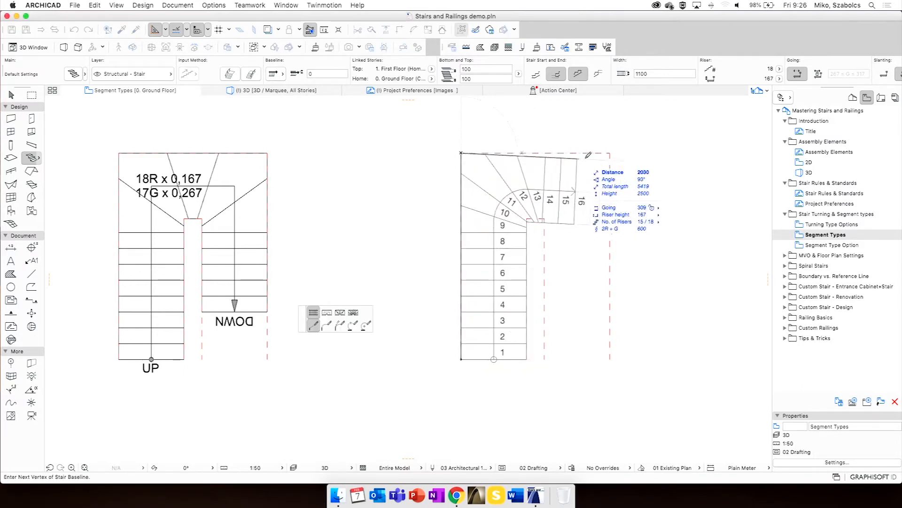
{"action": "left_click", "coordinate": [611, 153]}
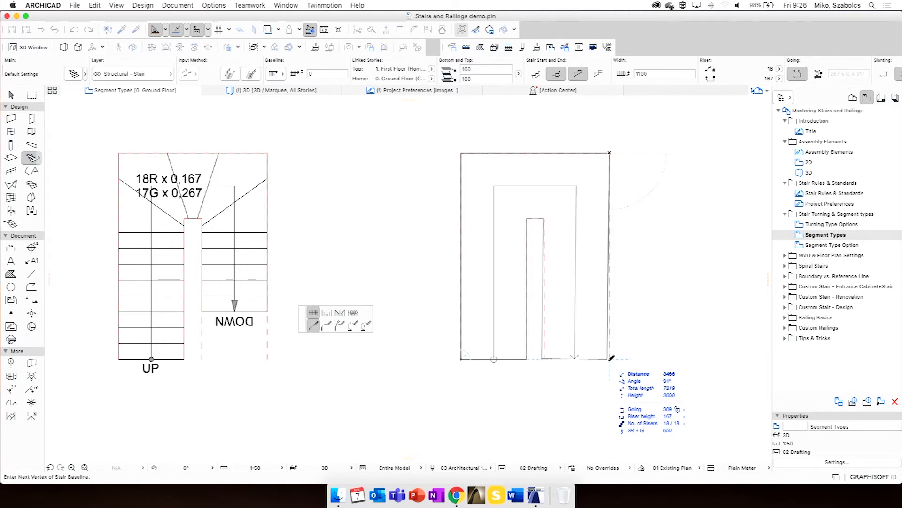
{"action": "scroll", "coordinate": [610, 360], "scroll_direction": "up", "scroll_amount": 5}
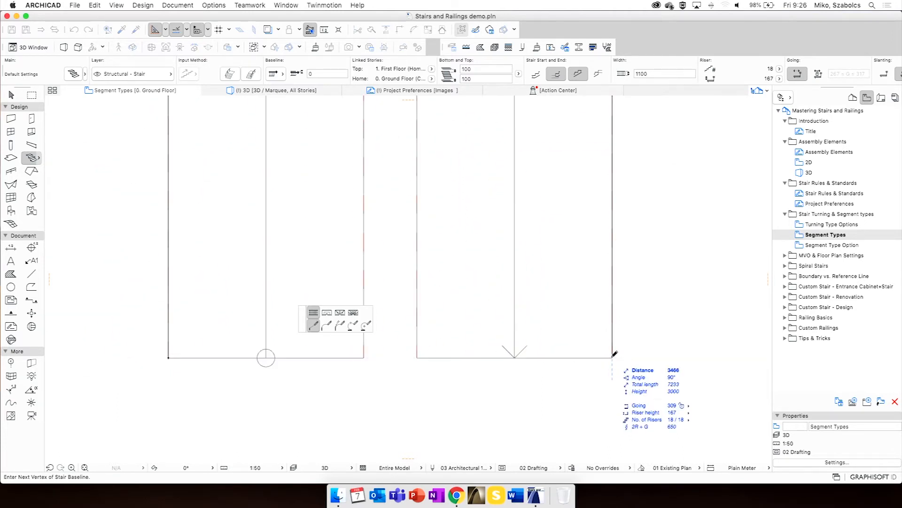
{"action": "double_click", "coordinate": [612, 356]}
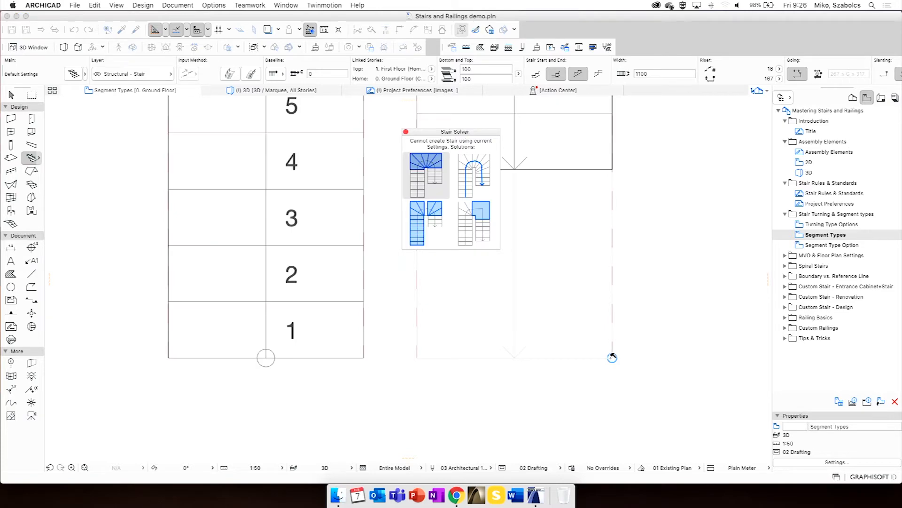
Create the stair with the Stair Solver solution that makes the whole turn one winder, and delete the stair
{"action": "left_click_drag", "start_coordinate": [444, 137], "coordinate": [676, 172]}
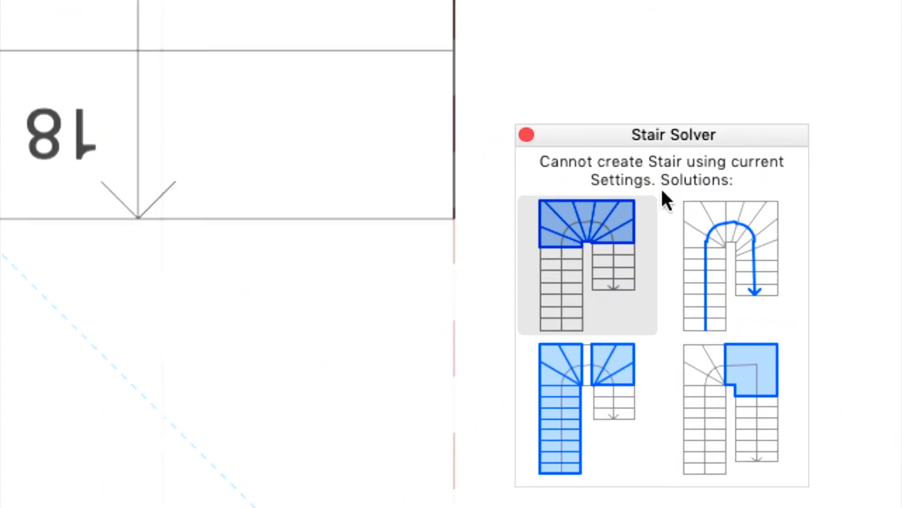
{"action": "mouse_move", "coordinate": [651, 270]}
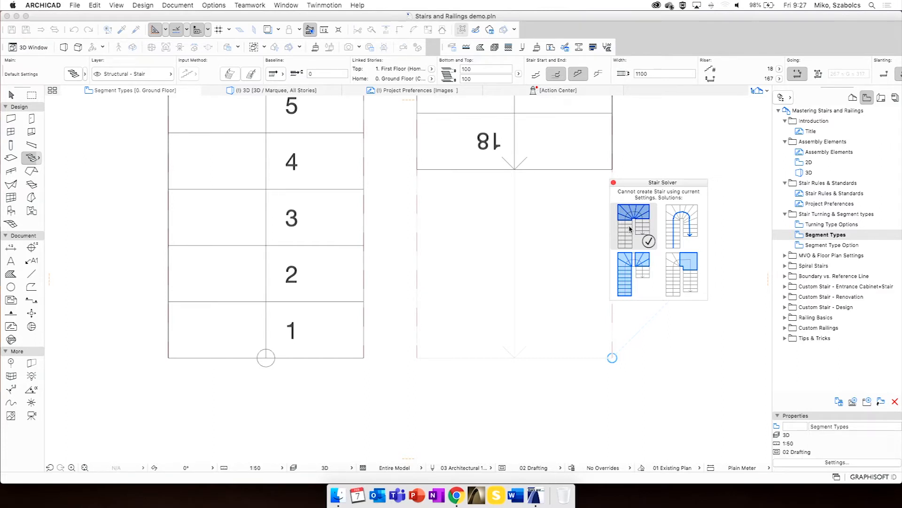
{"action": "left_click", "coordinate": [651, 239]}
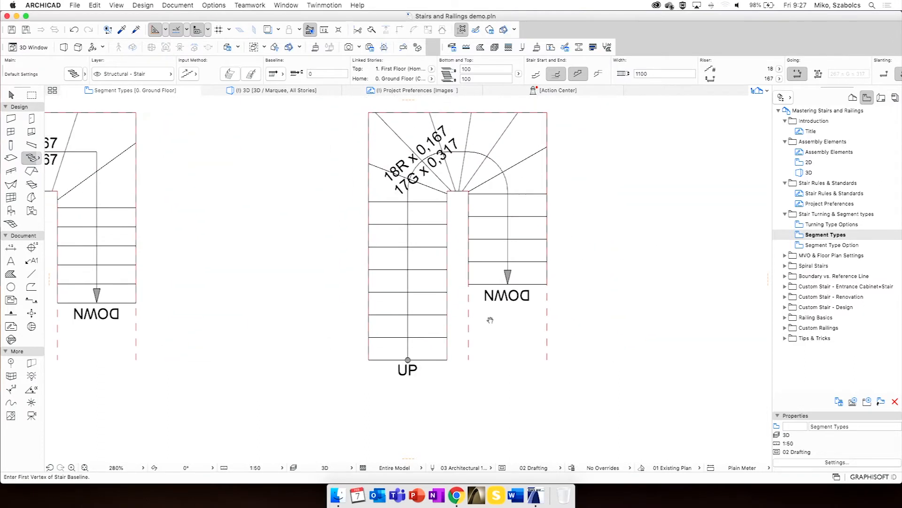
{"action": "middle_click_drag", "start_coordinate": [678, 311], "coordinate": [681, 333]}
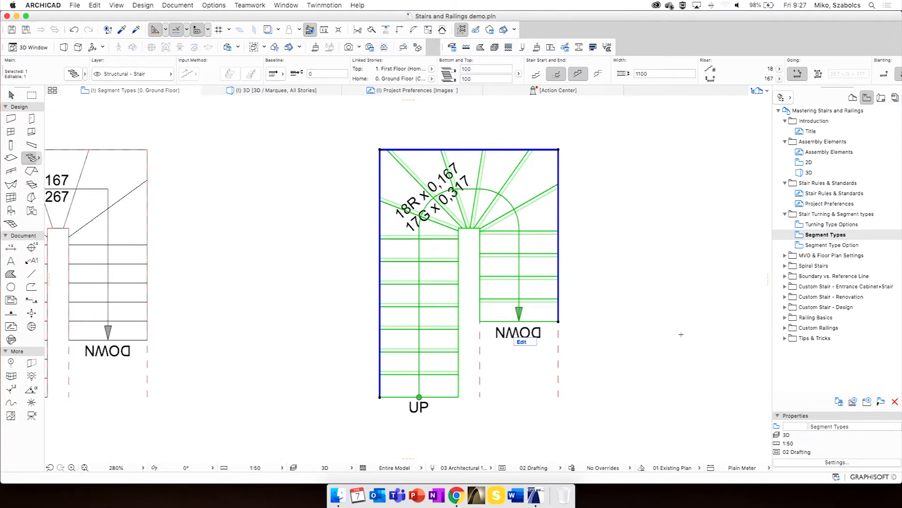
{"action": "key", "text": "Delete"}
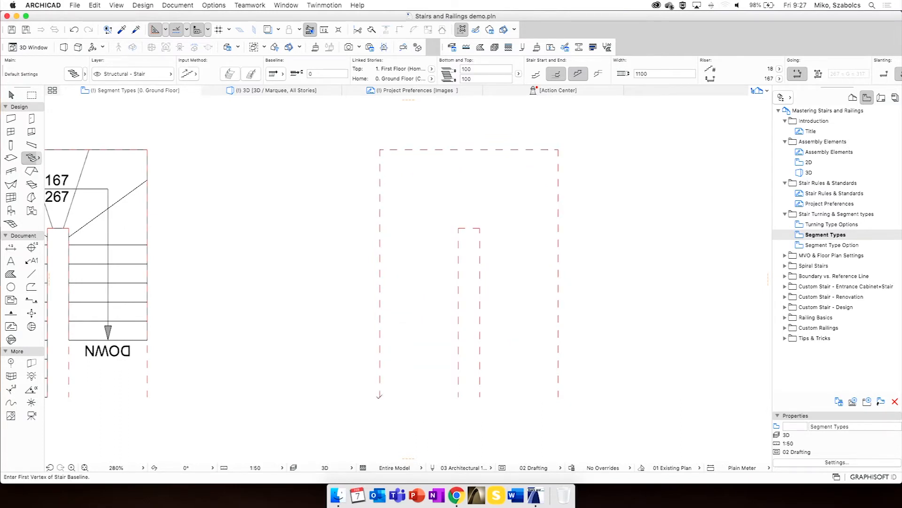
Draw a U-shaped stair along the third dashed outline with a flight, an equal-runs winder across the far side and a second flight
{"action": "left_click", "coordinate": [380, 397]}
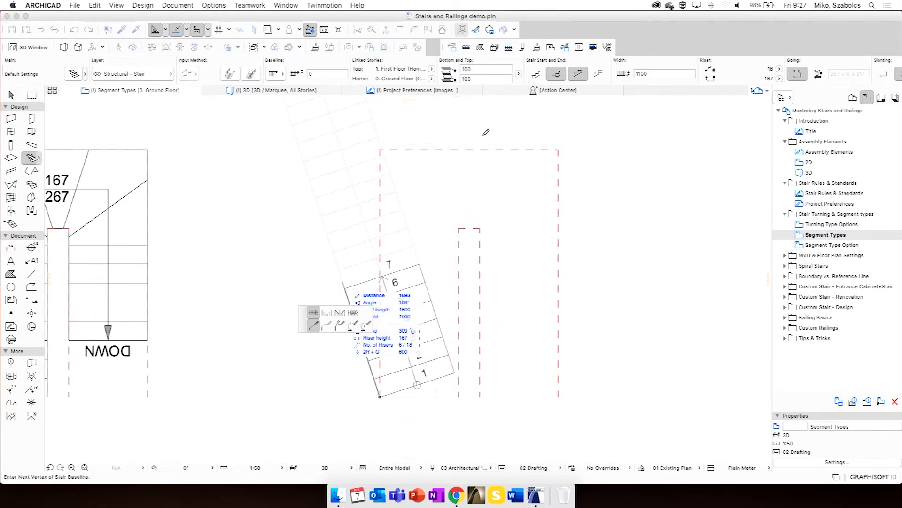
{"action": "left_click", "coordinate": [380, 150]}
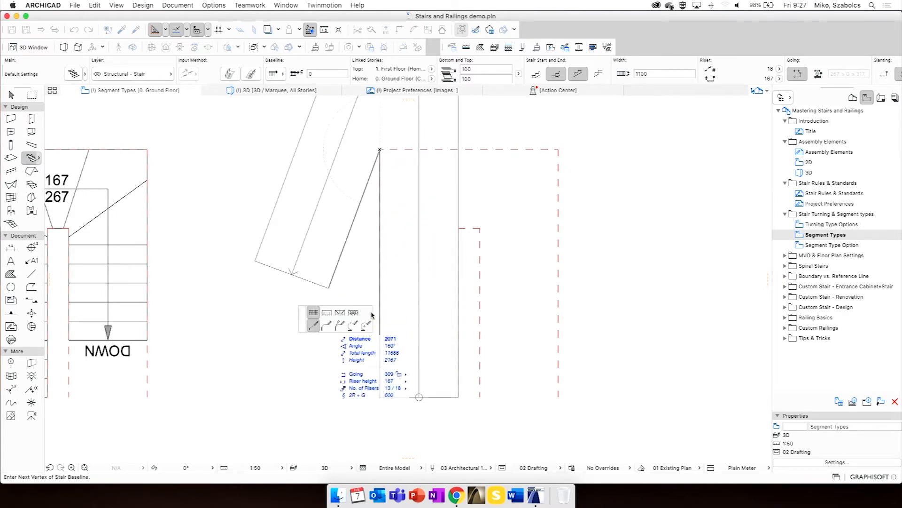
{"action": "left_click", "coordinate": [353, 312]}
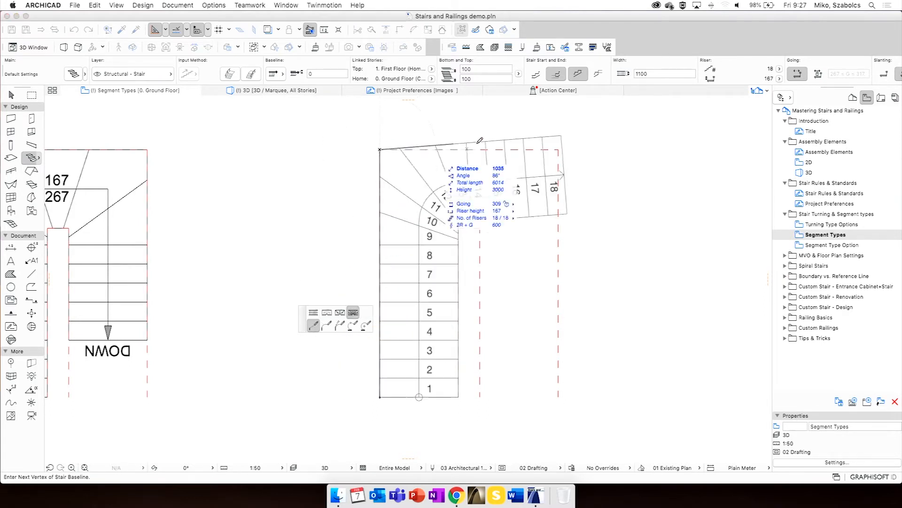
{"action": "left_click", "coordinate": [558, 150]}
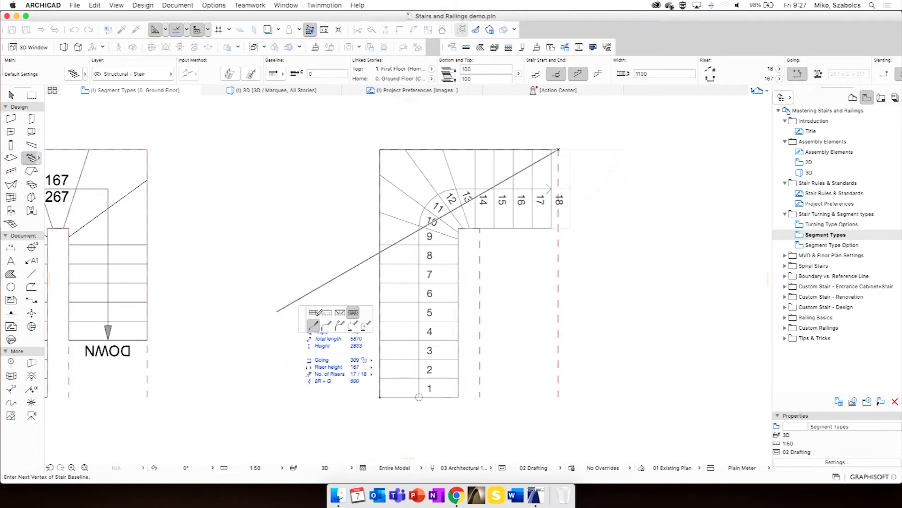
{"action": "left_click", "coordinate": [314, 312]}
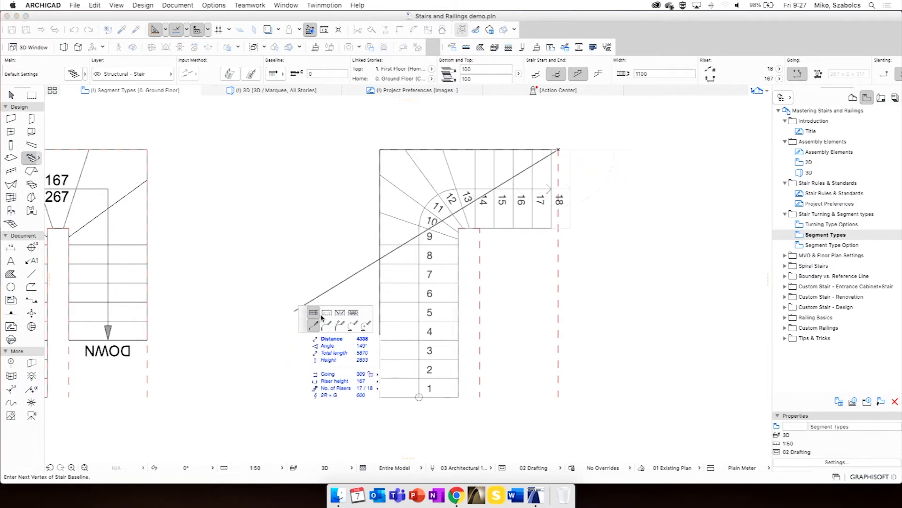
{"action": "double_click", "coordinate": [558, 353]}
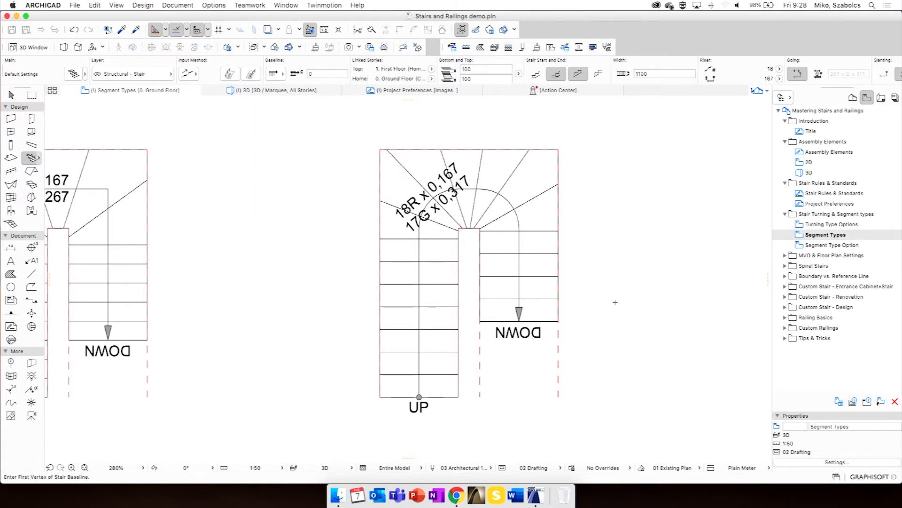
Compare the stairs in the Segment Types and Segment Type Option views, ending with the Segment Type Option view open
{"action": "double_click", "coordinate": [844, 245]}
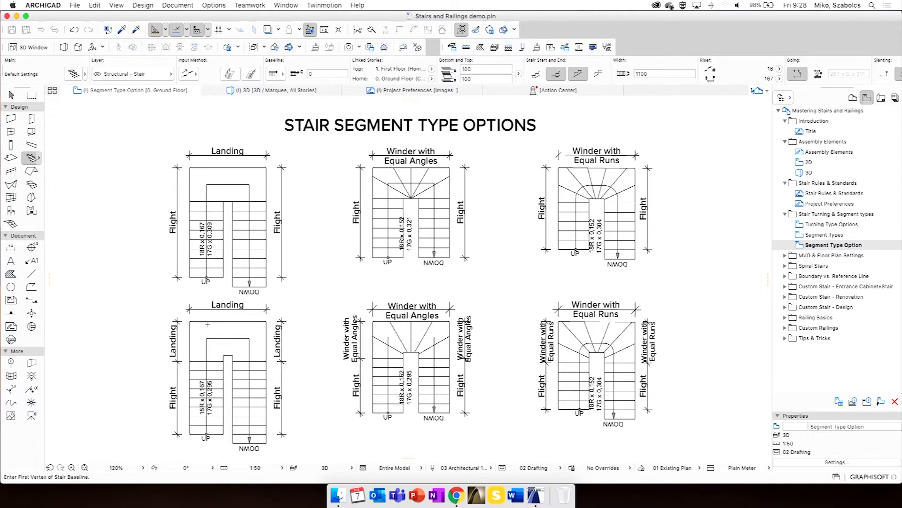
{"action": "double_click", "coordinate": [839, 235]}
{"action": "left_click", "coordinate": [369, 294], "text": "shift"}
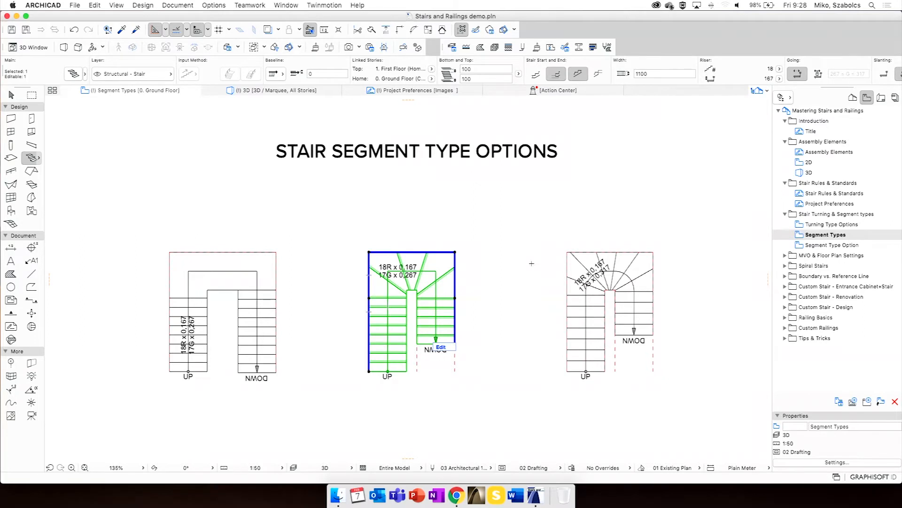
{"action": "double_click", "coordinate": [829, 245]}
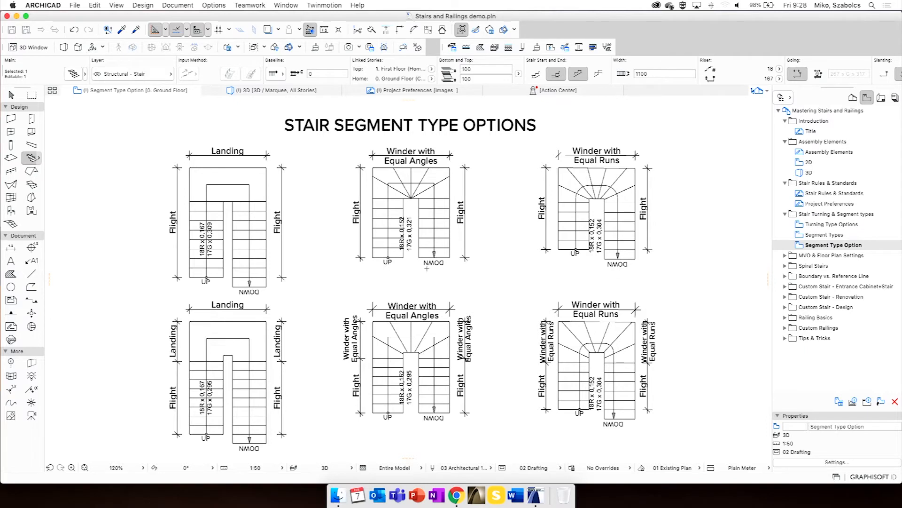
{"action": "left_click", "coordinate": [248, 212], "text": "shift"}
{"action": "key", "text": "Escape"}
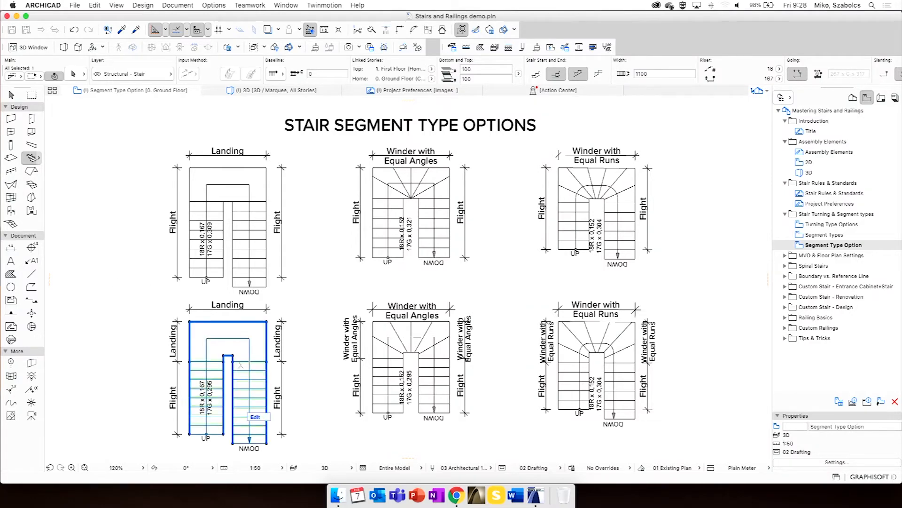
Examine the boundary nodes and segments of the lower landing stair whose side edges are divided into Flight and Landing
{"action": "left_click", "coordinate": [239, 372], "text": "shift"}
{"action": "middle_click_drag", "start_coordinate": [239, 373], "coordinate": [291, 328]}
{"action": "scroll", "coordinate": [291, 327], "scroll_direction": "up", "scroll_amount": 5}
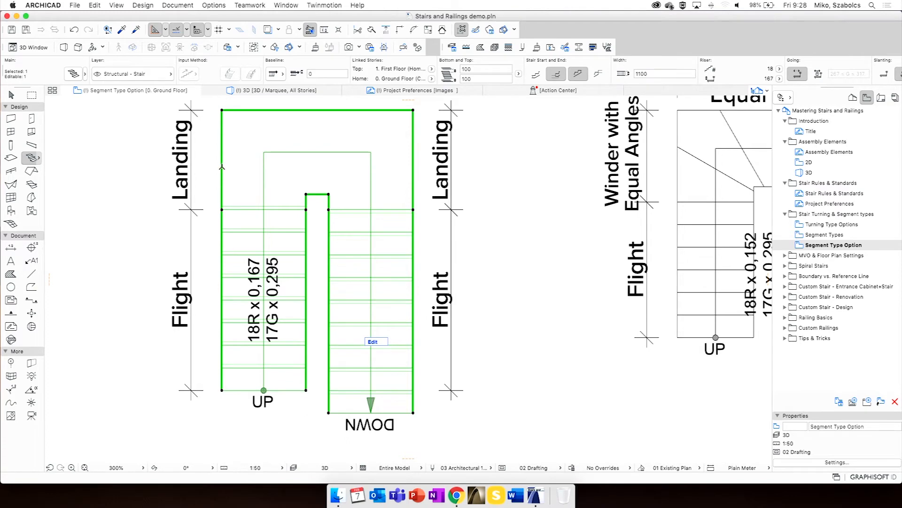
{"action": "scroll", "coordinate": [222, 209], "scroll_direction": "up", "scroll_amount": 5}
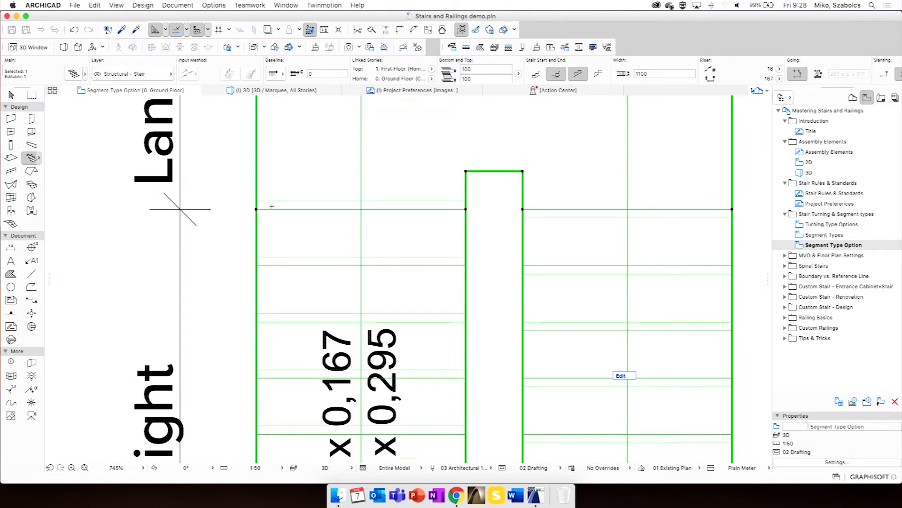
{"action": "scroll", "coordinate": [272, 206], "scroll_direction": "down", "scroll_amount": 10}
{"action": "scroll", "coordinate": [402, 197], "scroll_direction": "up", "scroll_amount": 5}
{"action": "key", "text": "Escape"}
{"action": "key", "text": "Escape"}
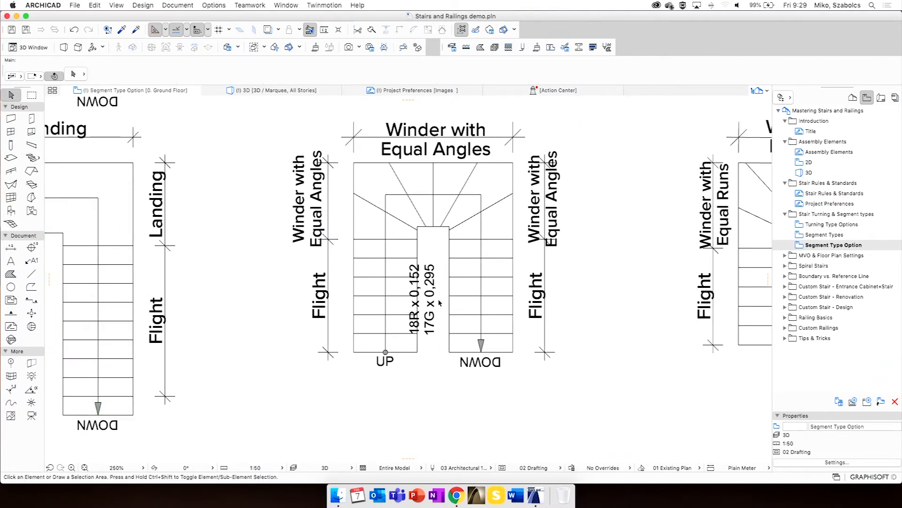
Examine the baseline nodes and corners of the lower Winder with Equal Angles stair, from its first flight to the winder
{"action": "left_click", "coordinate": [425, 195]}
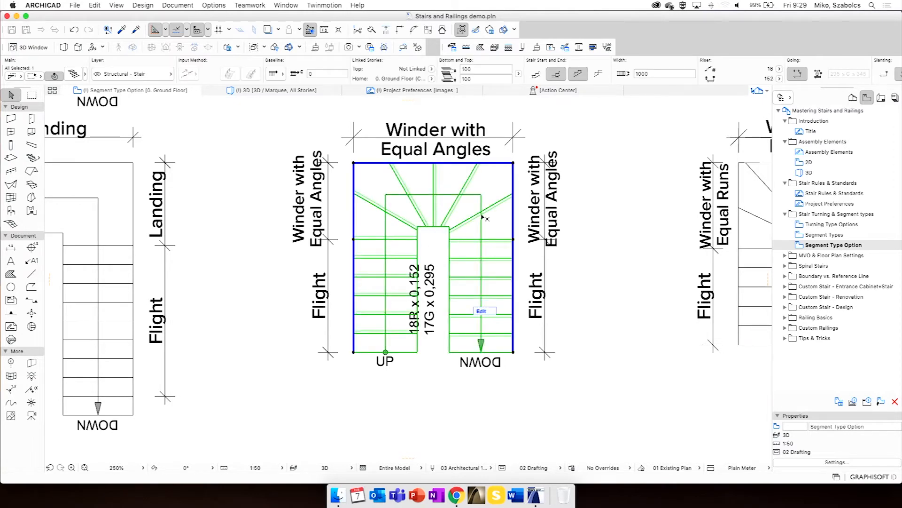
{"action": "scroll", "coordinate": [452, 264], "scroll_direction": "up", "scroll_amount": 4}
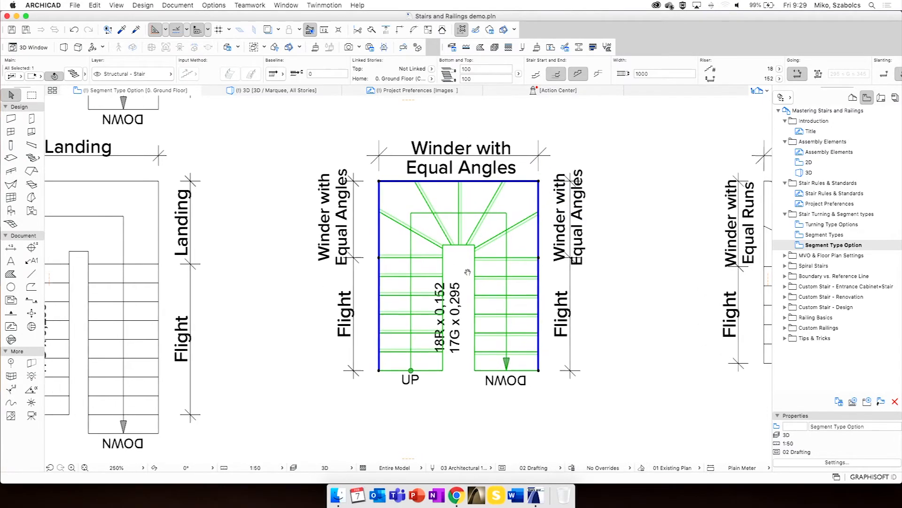
{"action": "scroll", "coordinate": [360, 163], "scroll_direction": "up", "scroll_amount": 4}
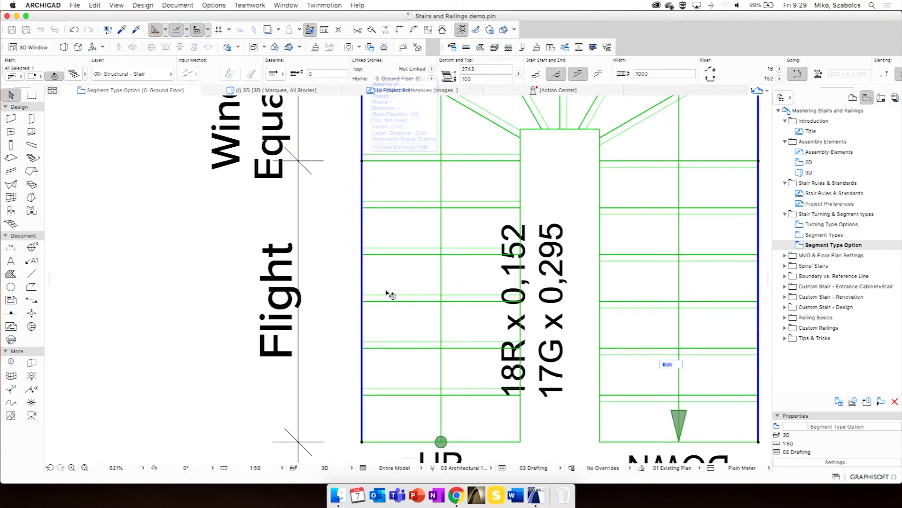
{"action": "scroll", "coordinate": [395, 276], "scroll_direction": "up", "scroll_amount": 10}
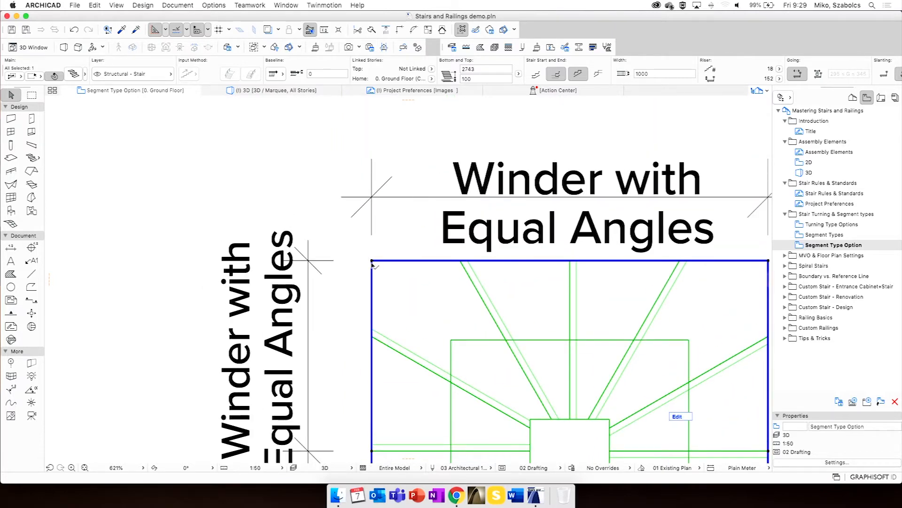
{"action": "scroll", "coordinate": [530, 275], "scroll_direction": "right", "scroll_amount": 5}
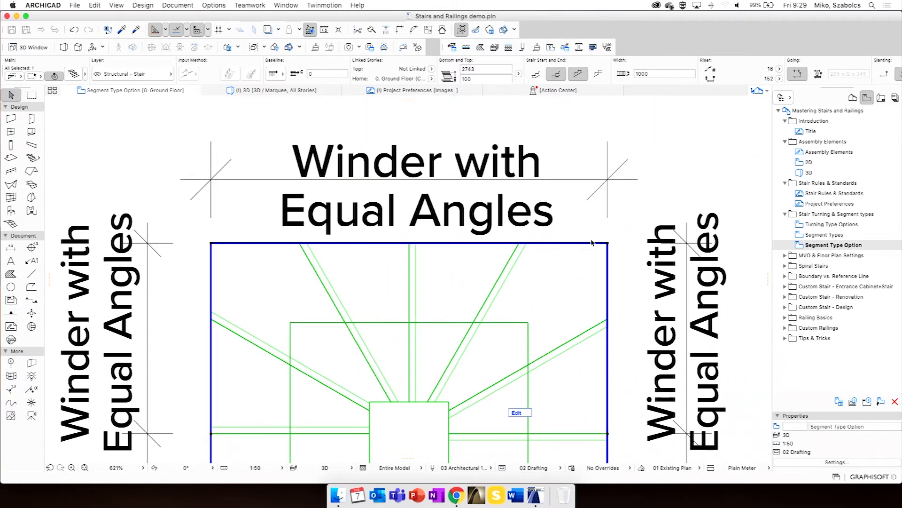
{"action": "scroll", "coordinate": [592, 242], "scroll_direction": "down", "scroll_amount": 5}
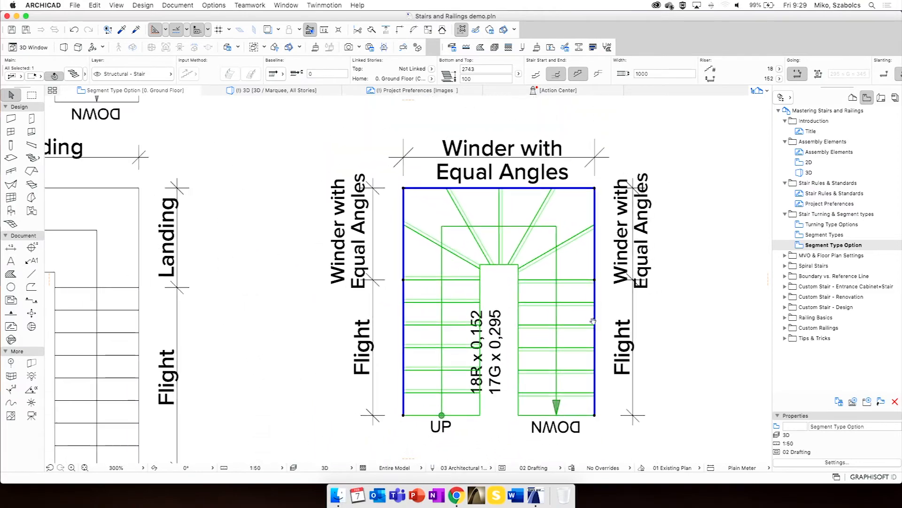
{"action": "scroll", "coordinate": [559, 364], "scroll_direction": "up", "scroll_amount": 2}
{"action": "key", "text": "Escape"}
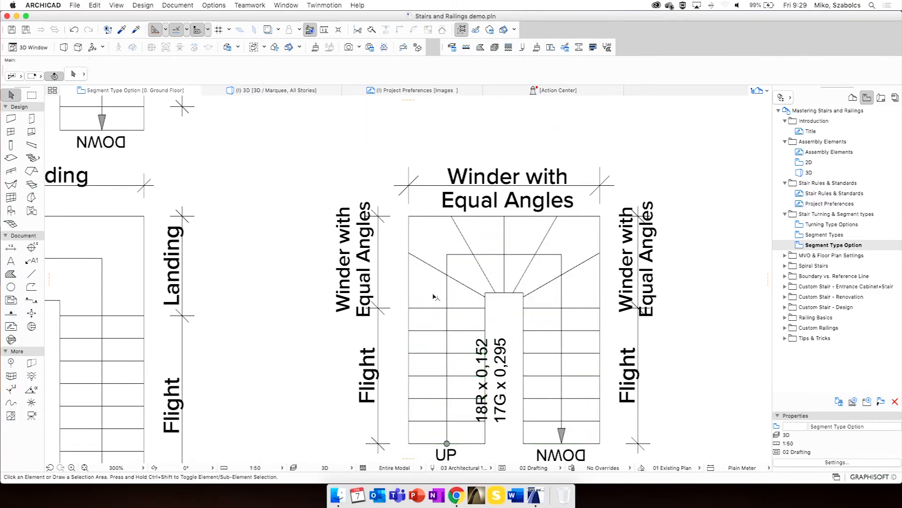
Try the Winder with Equal Goings segment type on the first side winder edge of the lower equal-angles stair, and cancel
{"action": "scroll", "coordinate": [436, 289], "scroll_direction": "down", "scroll_amount": 8}
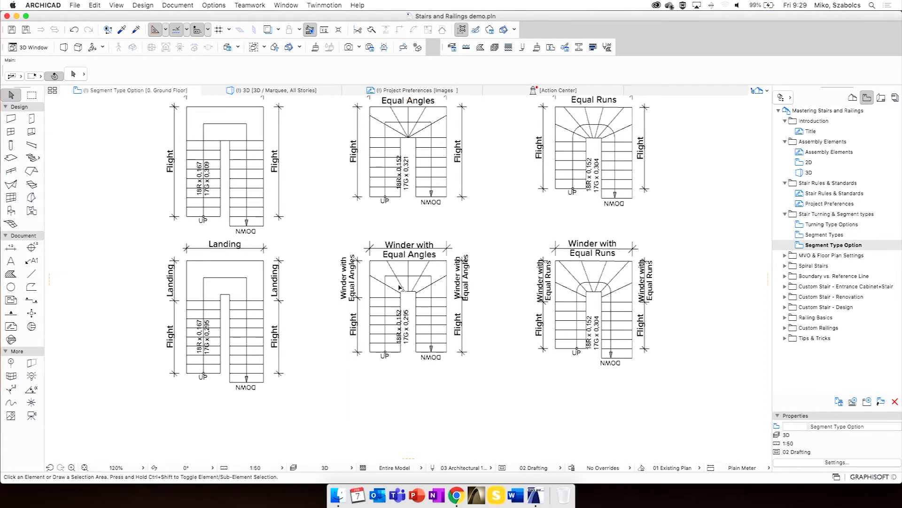
{"action": "left_click", "coordinate": [444, 313]}
{"action": "scroll", "coordinate": [350, 282], "scroll_direction": "up", "scroll_amount": 5}
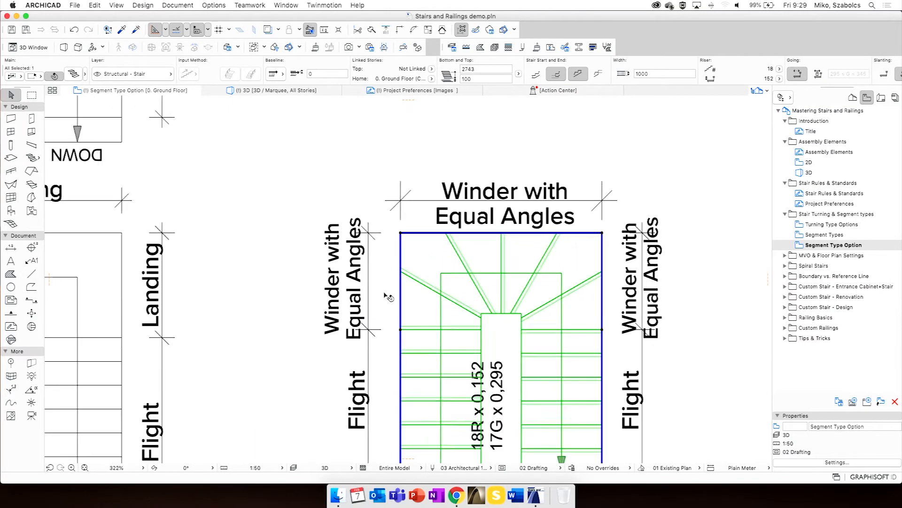
{"action": "left_click", "coordinate": [408, 284]}
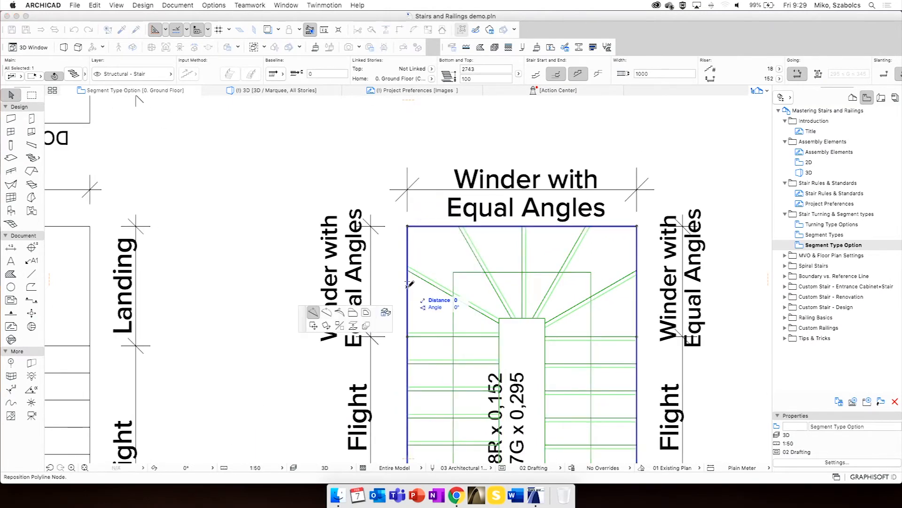
{"action": "left_click", "coordinate": [386, 312]}
{"action": "left_click", "coordinate": [407, 316]}
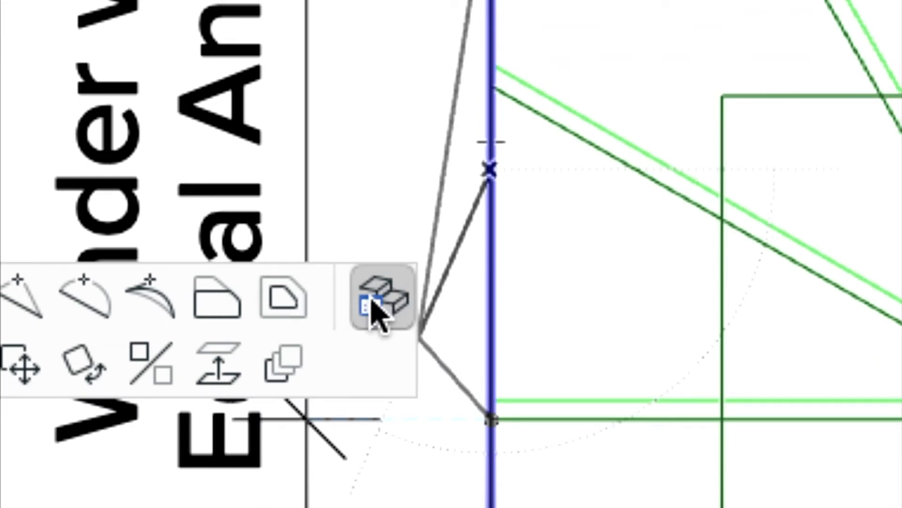
{"action": "left_click_drag", "start_coordinate": [405, 364], "coordinate": [537, 218]}
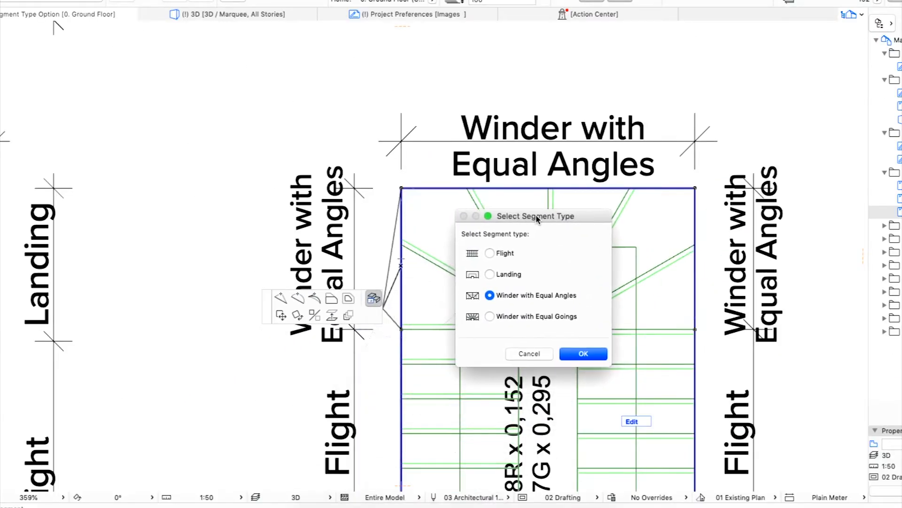
{"action": "left_click", "coordinate": [512, 319]}
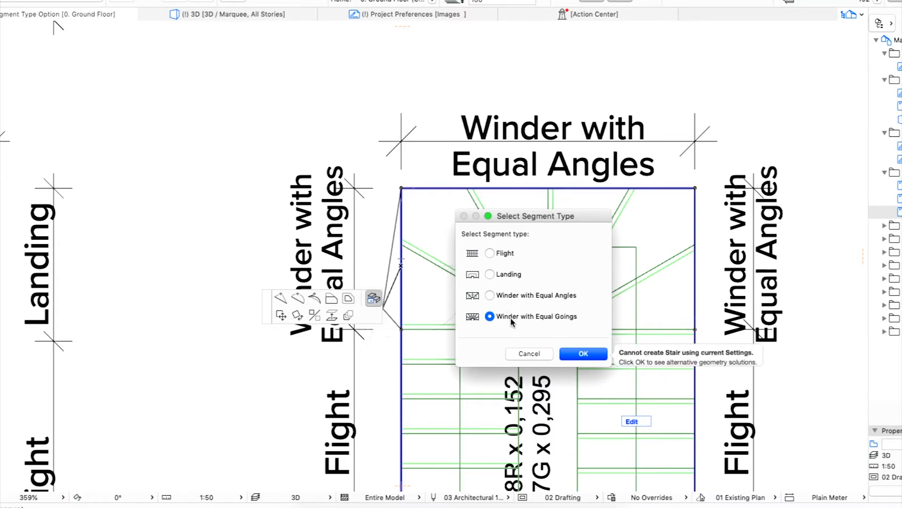
{"action": "left_click", "coordinate": [508, 295]}
{"action": "left_click", "coordinate": [536, 355]}
{"action": "key", "text": "Escape"}
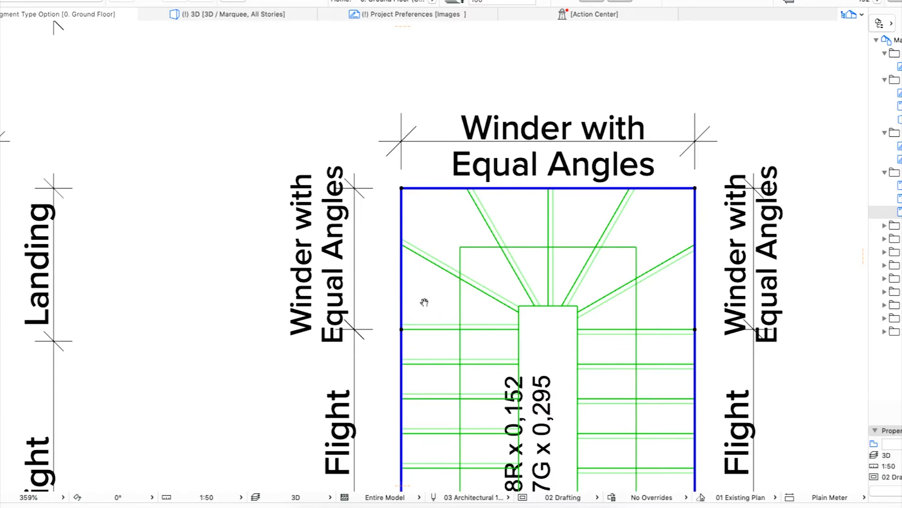
Review the Turning Type Options of the first winder corner on the lower equal-angles stair and close them without changes
{"action": "scroll", "coordinate": [416, 293], "scroll_direction": "down", "scroll_amount": 2}
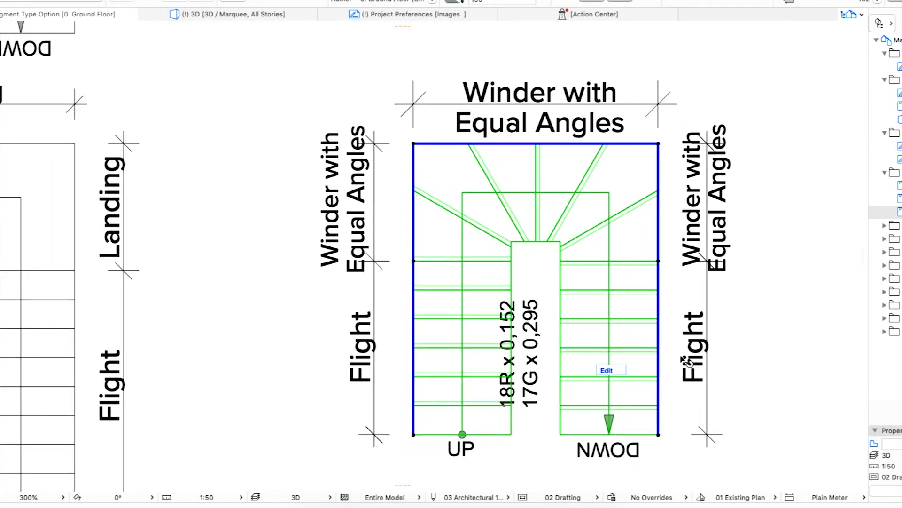
{"action": "left_click", "coordinate": [414, 144]}
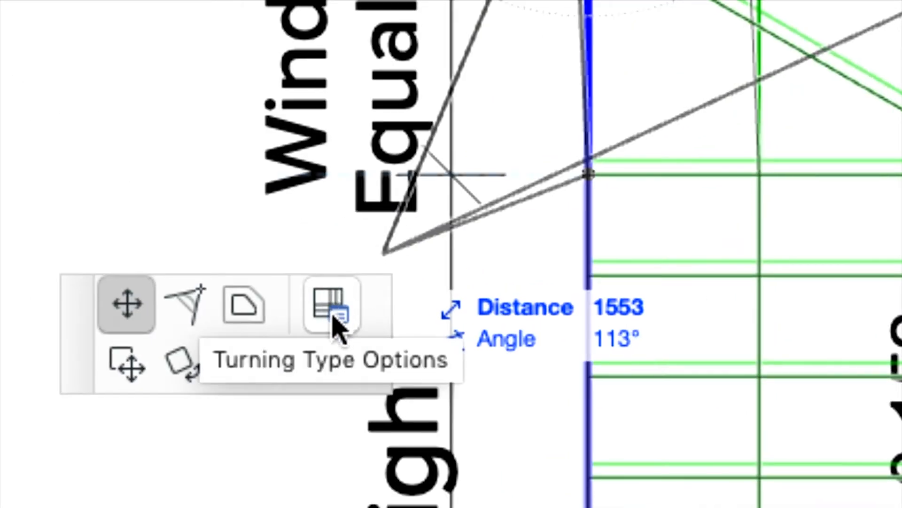
{"action": "left_click", "coordinate": [334, 315]}
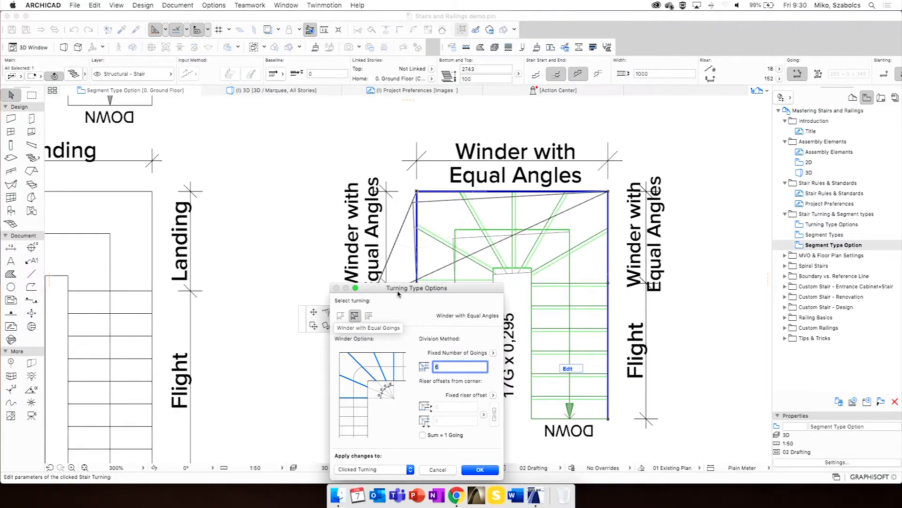
{"action": "left_click_drag", "start_coordinate": [399, 294], "coordinate": [455, 145]}
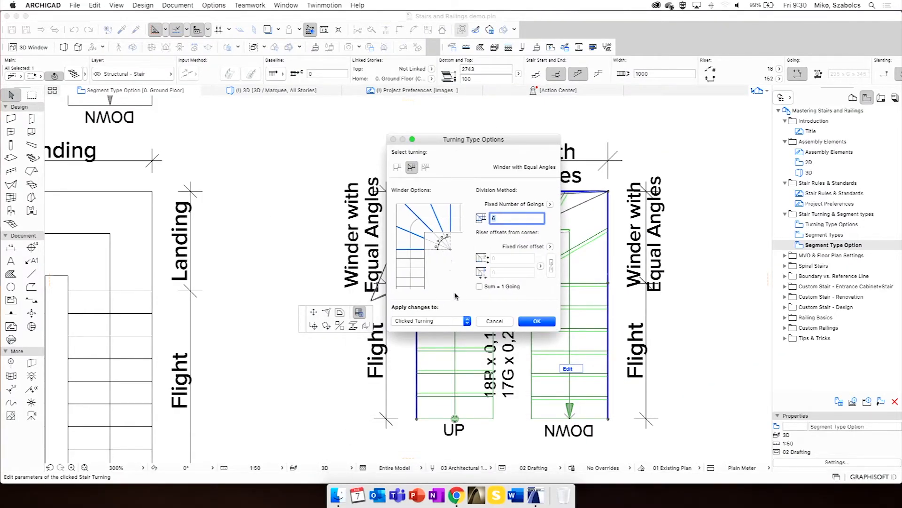
{"action": "left_click", "coordinate": [480, 320]}
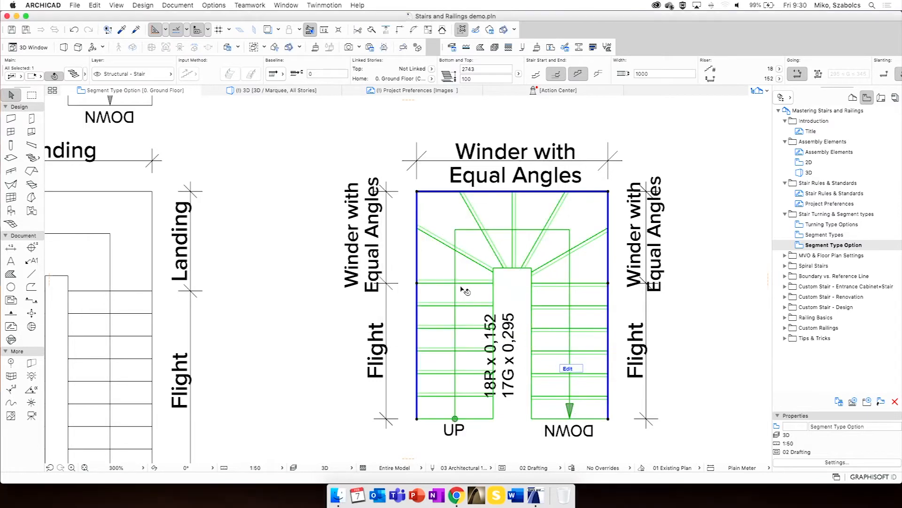
Examine the winder options of the equal-goings turning type in the selected stair's settings
{"action": "left_click", "coordinate": [70, 72]}
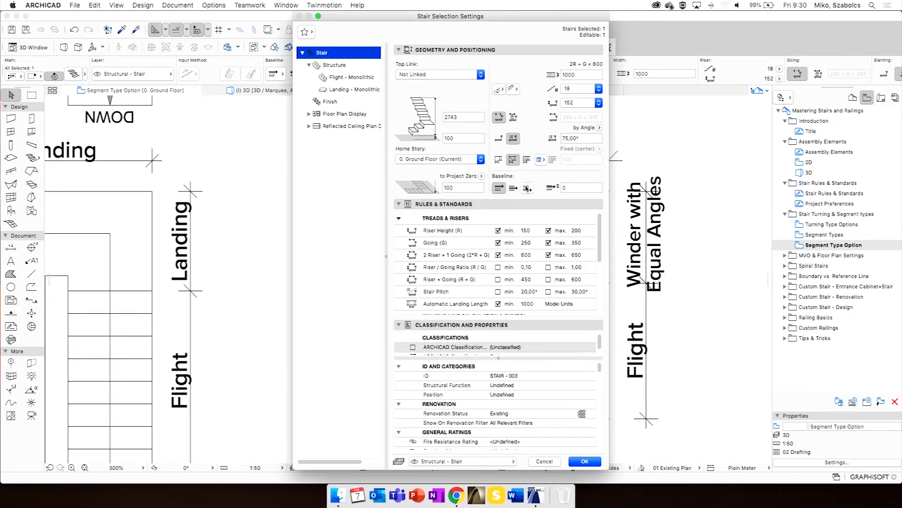
{"action": "left_click", "coordinate": [527, 162]}
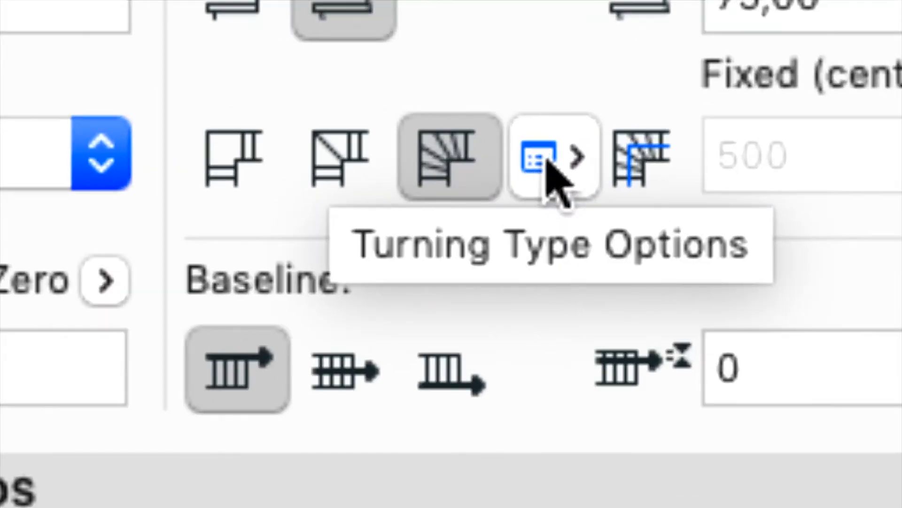
{"action": "left_click", "coordinate": [540, 160]}
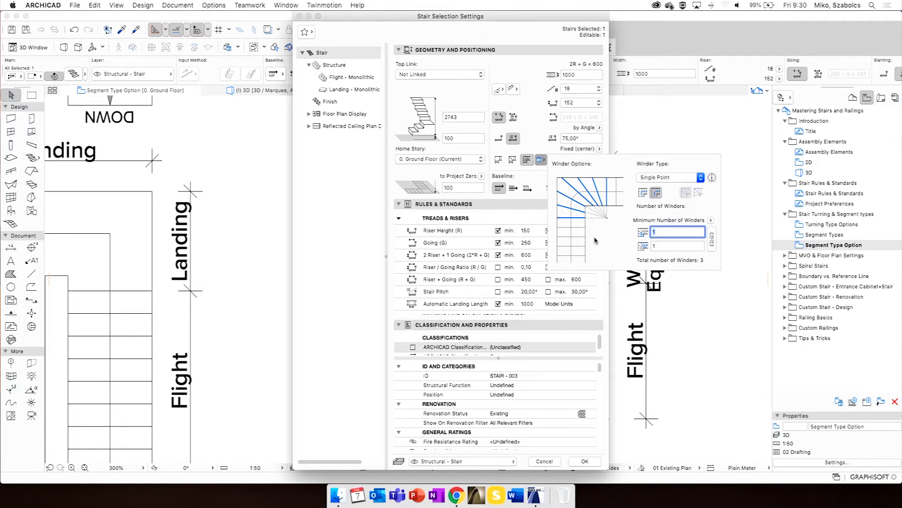
{"action": "key", "text": "Return"}
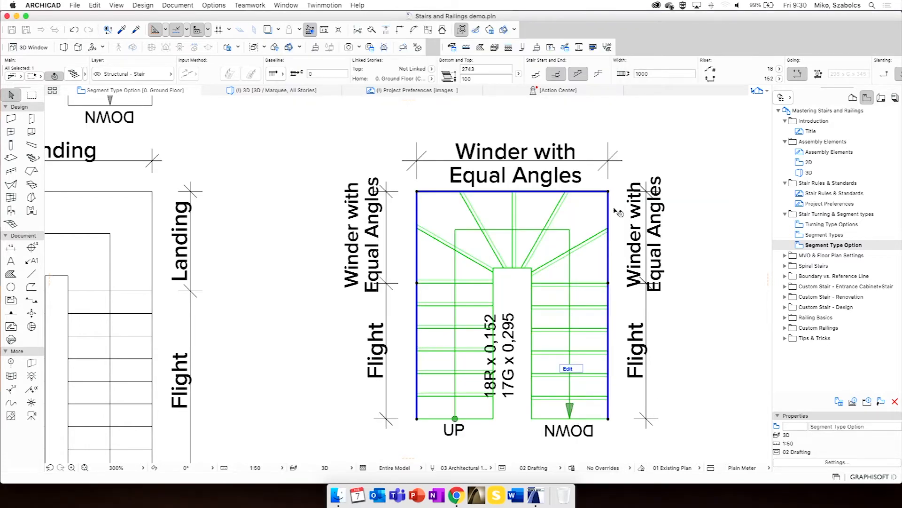
Set the first winder corner of the lower Winder with Equal Angles stair to a fixed number of 3 goings
{"action": "middle_click_drag", "start_coordinate": [544, 232], "coordinate": [553, 234]}
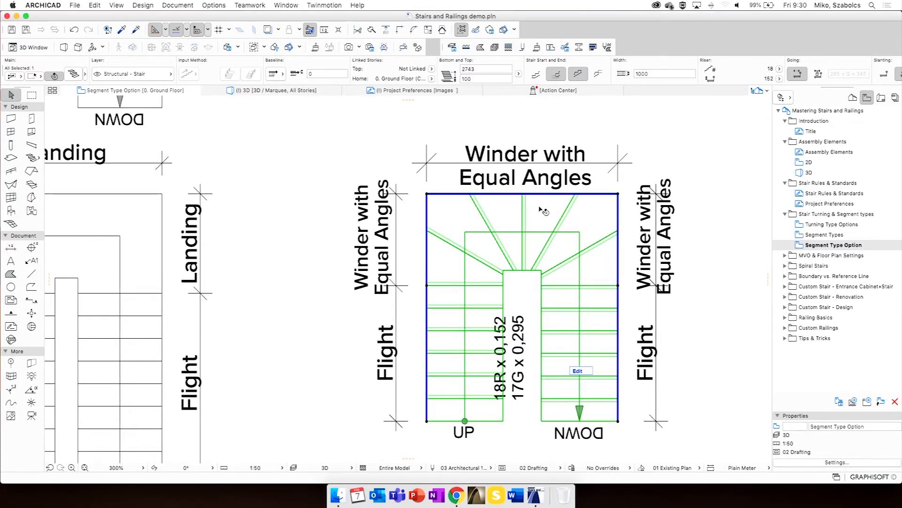
{"action": "scroll", "coordinate": [447, 235], "scroll_direction": "down", "scroll_amount": 5}
{"action": "middle_click_drag", "start_coordinate": [503, 237], "coordinate": [382, 245]}
{"action": "scroll", "coordinate": [330, 236], "scroll_direction": "up", "scroll_amount": 4}
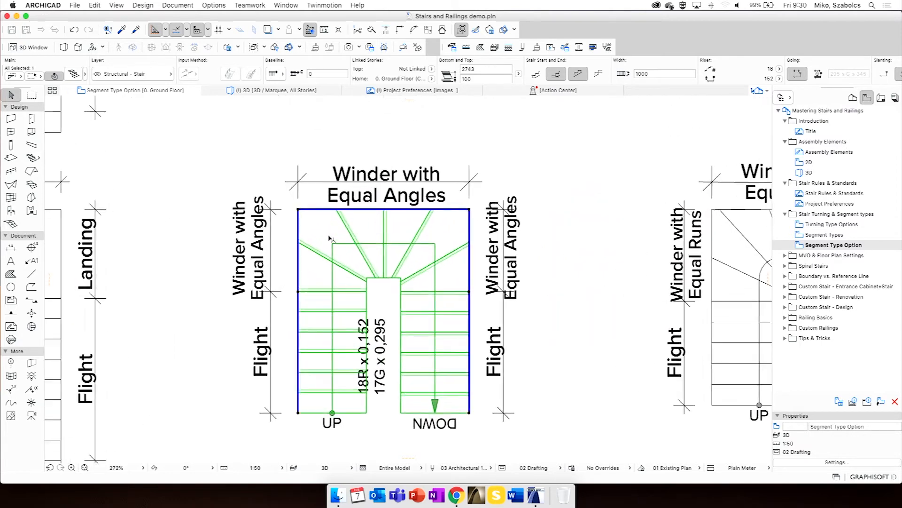
{"action": "scroll", "coordinate": [330, 237], "scroll_direction": "up", "scroll_amount": 2}
{"action": "left_click", "coordinate": [312, 219]}
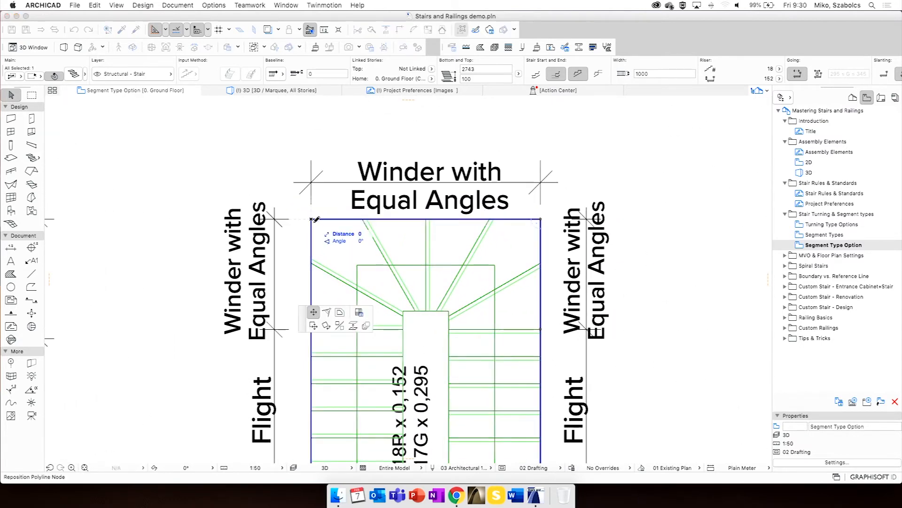
{"action": "left_click", "coordinate": [359, 312]}
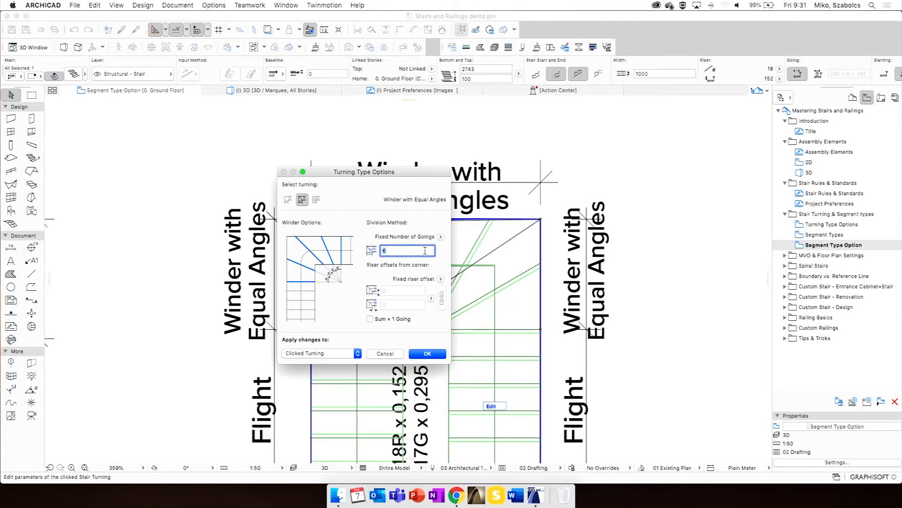
{"action": "type", "text": "4"}
{"action": "key", "text": "Return"}
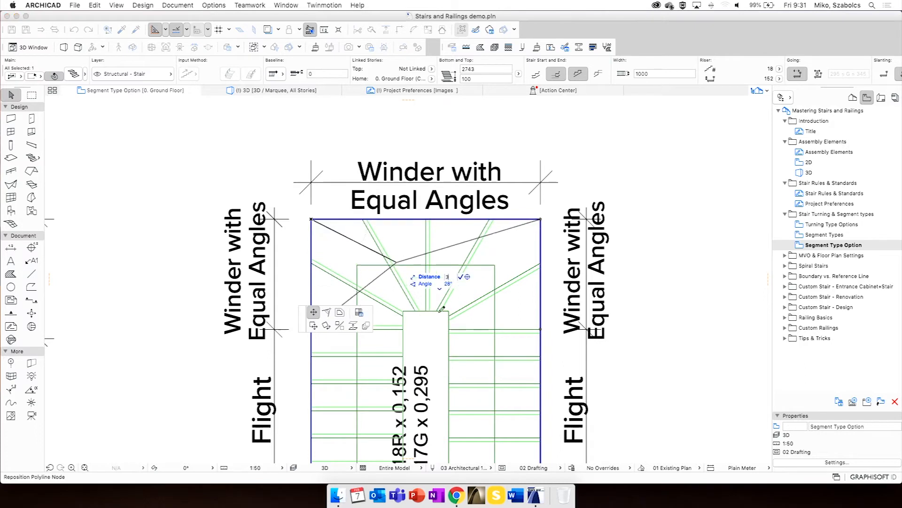
{"action": "left_click", "coordinate": [359, 311]}
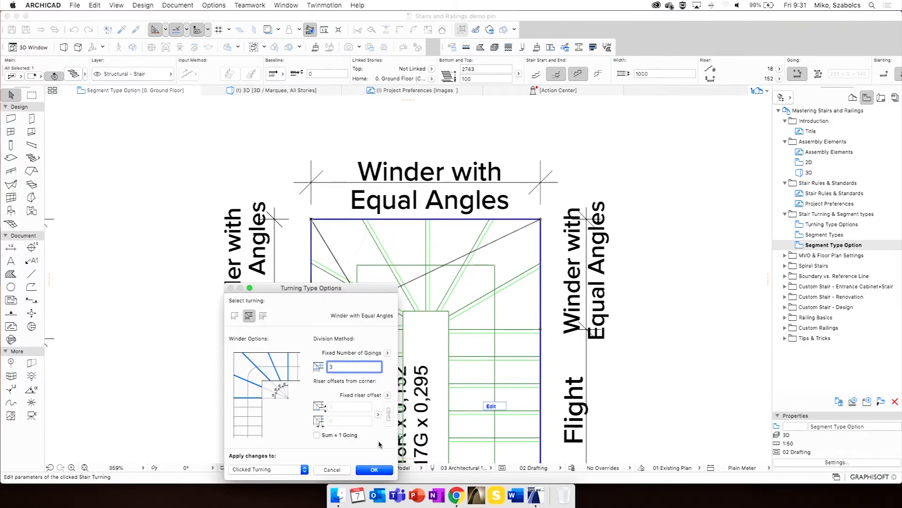
{"action": "left_click", "coordinate": [378, 474]}
{"action": "scroll", "coordinate": [439, 280], "scroll_direction": "down", "scroll_amount": 5}
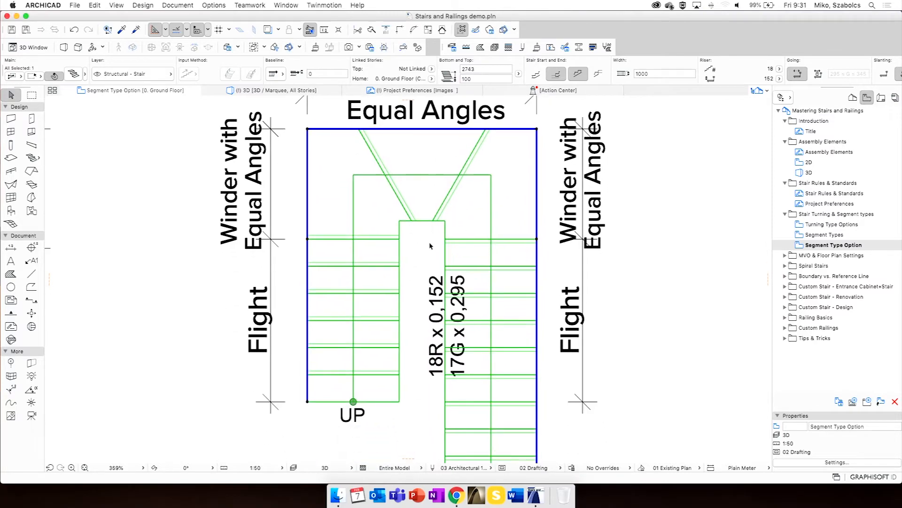
{"action": "scroll", "coordinate": [440, 280], "scroll_direction": "down", "scroll_amount": 3}
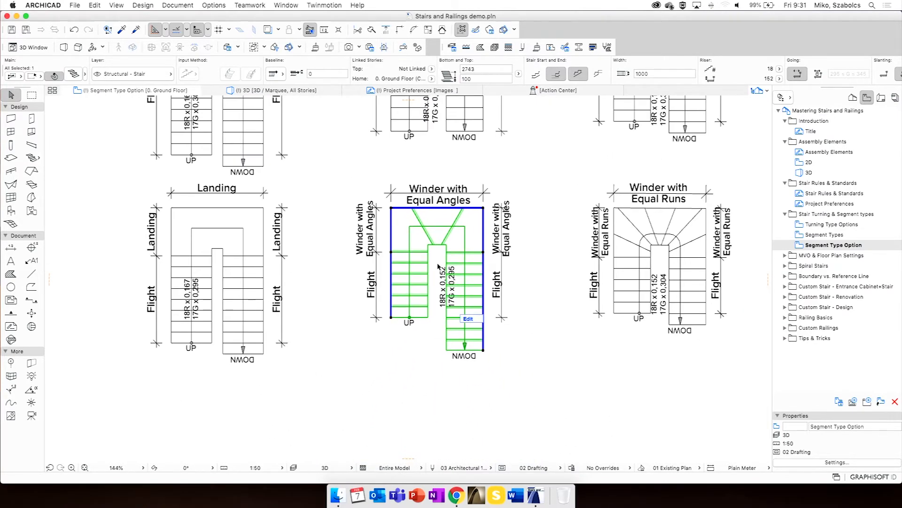
{"action": "scroll", "coordinate": [429, 278], "scroll_direction": "down", "scroll_amount": 2}
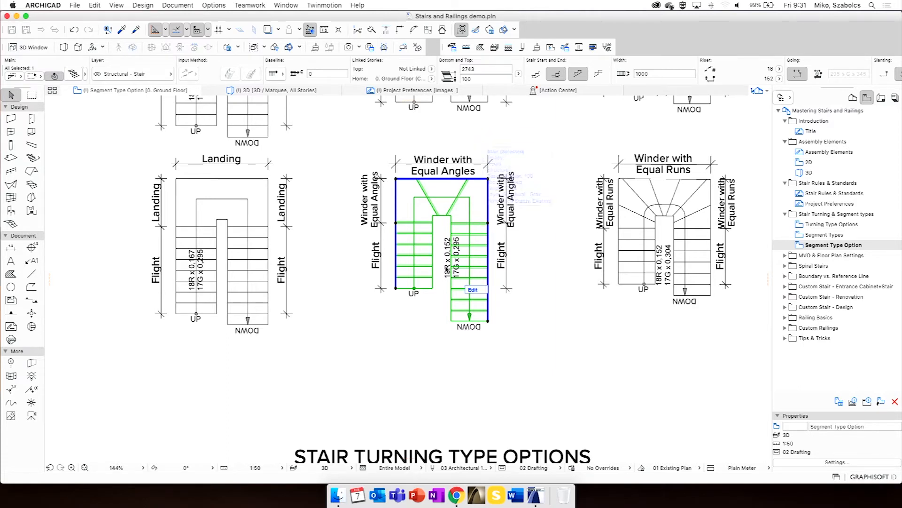
Extend the first flight of the lower equal-angles stair by moving its start node level with the second flight's end
{"action": "left_click", "coordinate": [396, 288]}
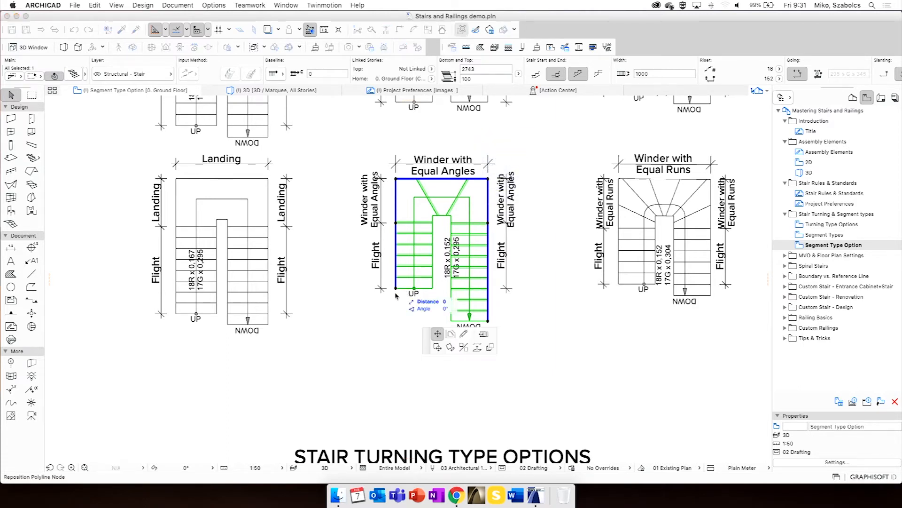
{"action": "left_click", "coordinate": [396, 321]}
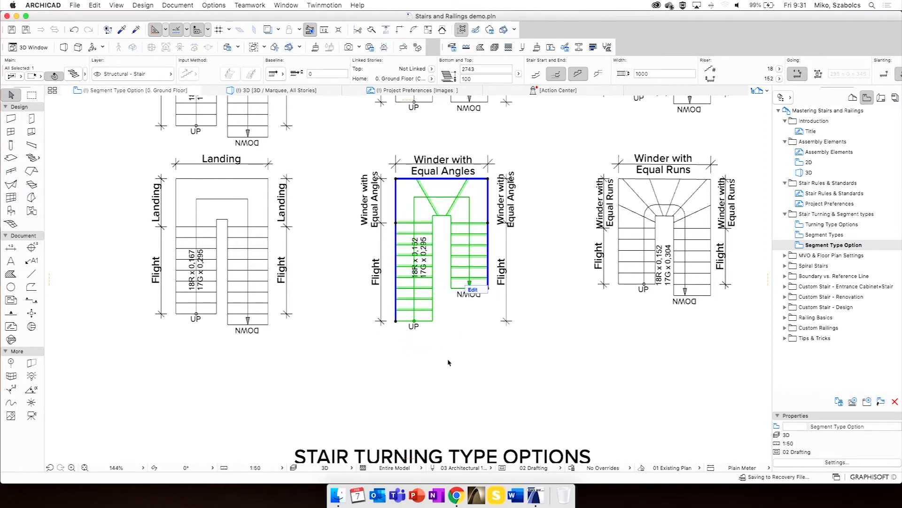
{"action": "left_click", "coordinate": [471, 344]}
{"action": "left_click", "coordinate": [489, 287]}
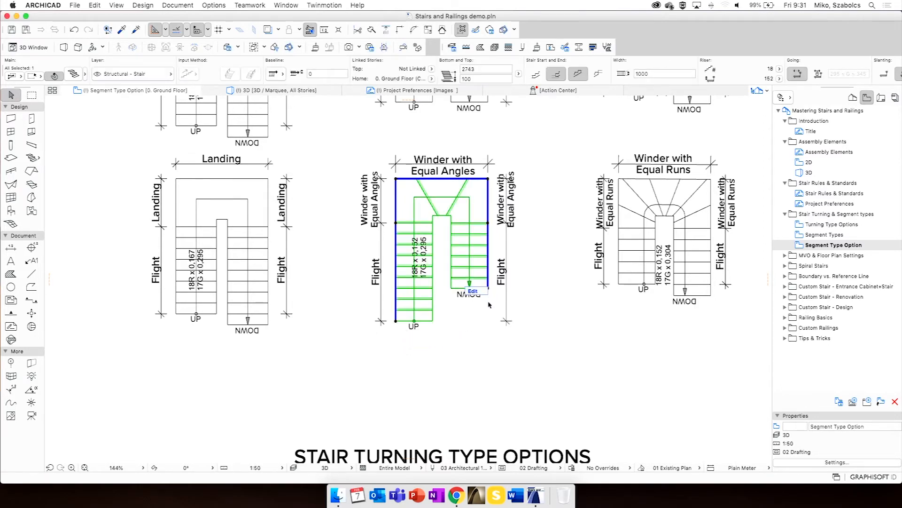
{"action": "left_click", "coordinate": [495, 300]}
{"action": "left_click", "coordinate": [489, 288]}
{"action": "left_click", "coordinate": [487, 289]}
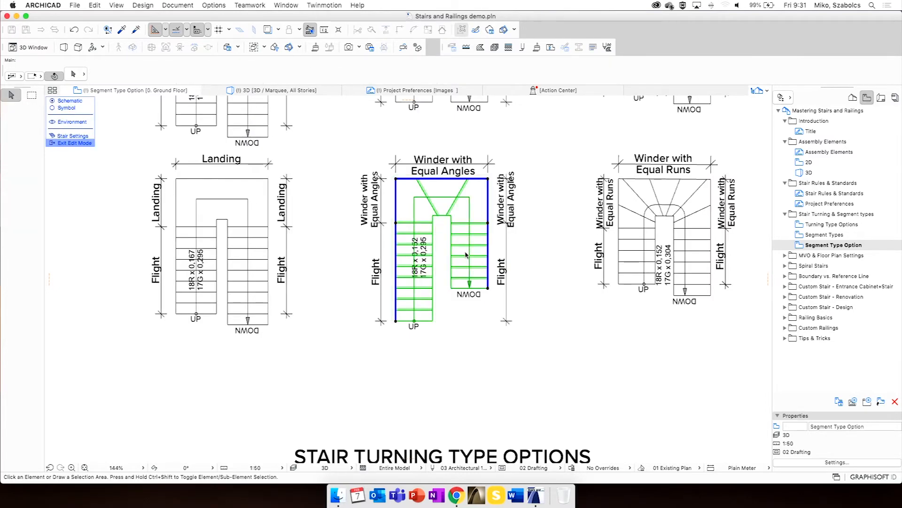
{"action": "left_click", "coordinate": [533, 296]}
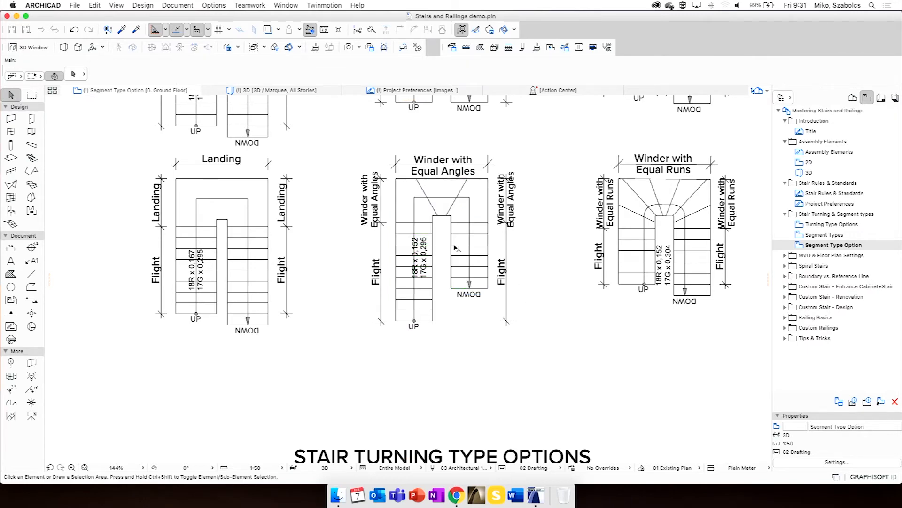
Rearrange the steps of the lower equal-angles stair by moving its end vertex straight outward, lengthening the second flight
{"action": "scroll", "coordinate": [489, 285], "scroll_direction": "up", "scroll_amount": 5}
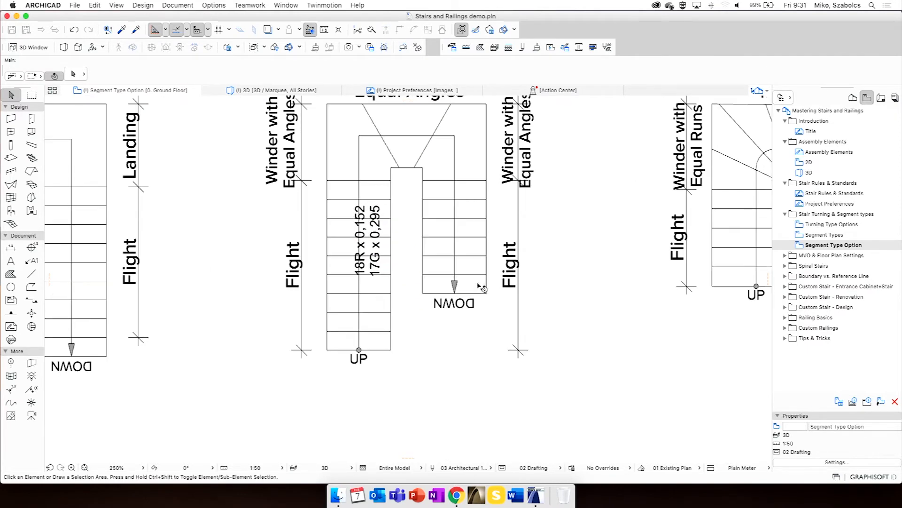
{"action": "left_click", "coordinate": [485, 293]}
{"action": "left_click", "coordinate": [488, 295]}
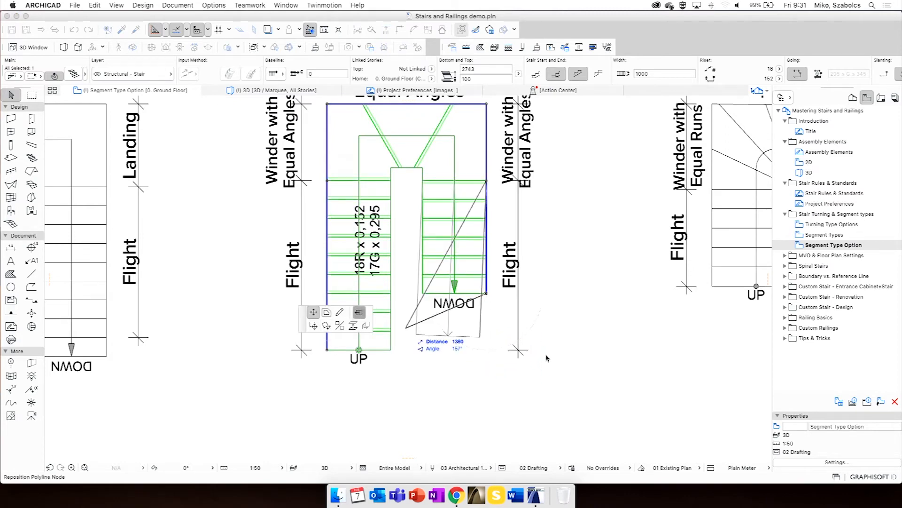
{"action": "left_click", "coordinate": [359, 312]}
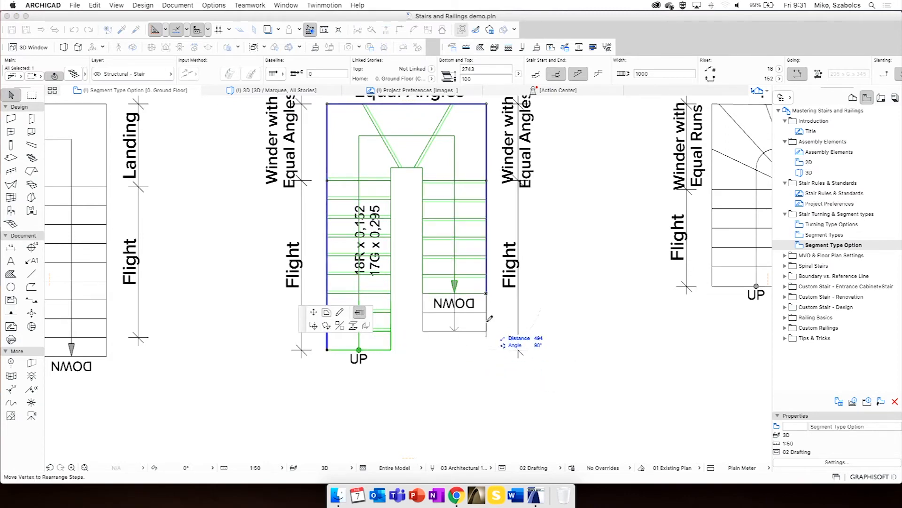
{"action": "left_click", "coordinate": [488, 345]}
{"action": "scroll", "coordinate": [485, 348], "scroll_direction": "down", "scroll_amount": 3}
{"action": "scroll", "coordinate": [485, 348], "scroll_direction": "down", "scroll_amount": 1}
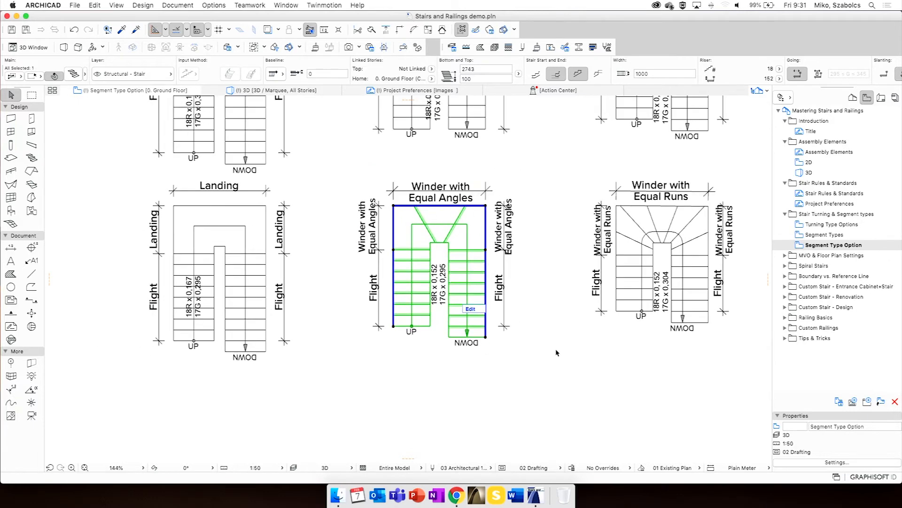
{"action": "left_click", "coordinate": [572, 369]}
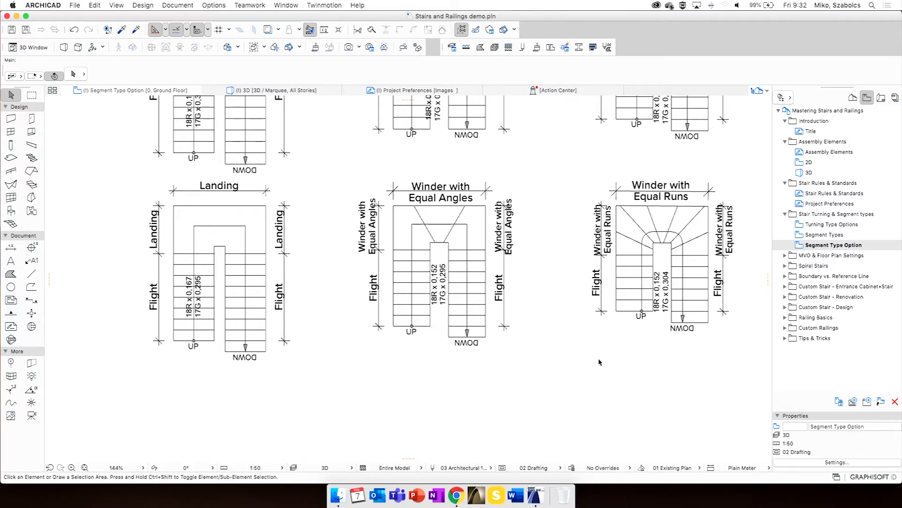
Set the first winder corner of the lower equal-angles stair to a fixed number of 4 goings for the clicked turning
{"action": "left_click", "coordinate": [452, 250]}
{"action": "scroll", "coordinate": [431, 230], "scroll_direction": "up", "scroll_amount": 6}
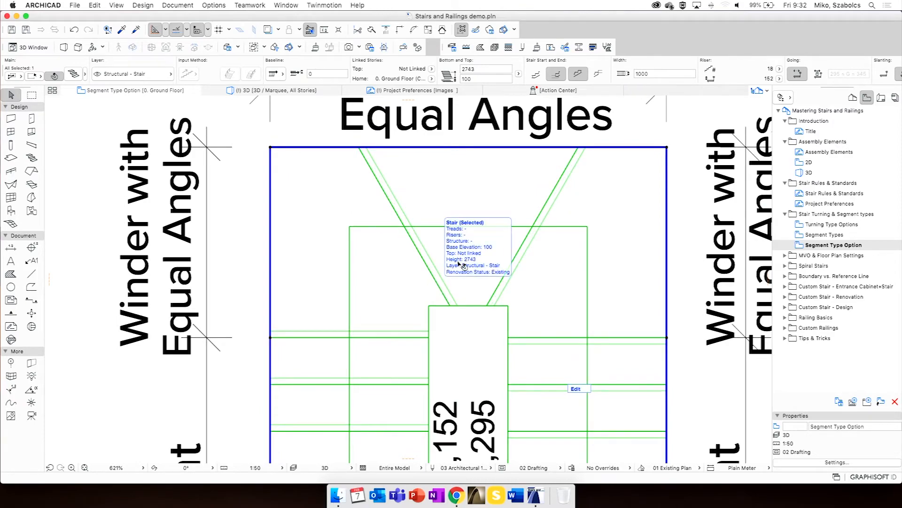
{"action": "scroll", "coordinate": [534, 270], "scroll_direction": "down", "scroll_amount": 4}
{"action": "scroll", "coordinate": [527, 278], "scroll_direction": "down", "scroll_amount": 4}
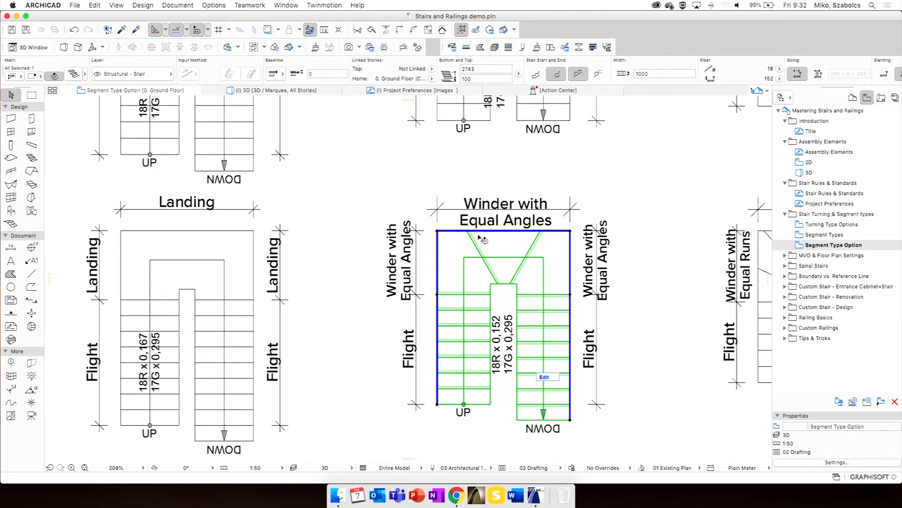
{"action": "key", "text": "Escape"}
{"action": "left_click", "coordinate": [438, 230]}
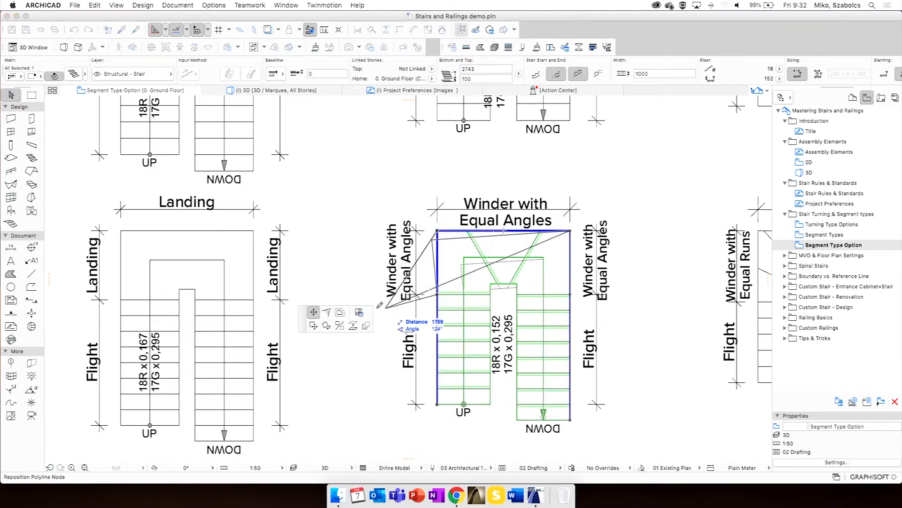
{"action": "left_click", "coordinate": [359, 313]}
{"action": "type", "text": "4"}
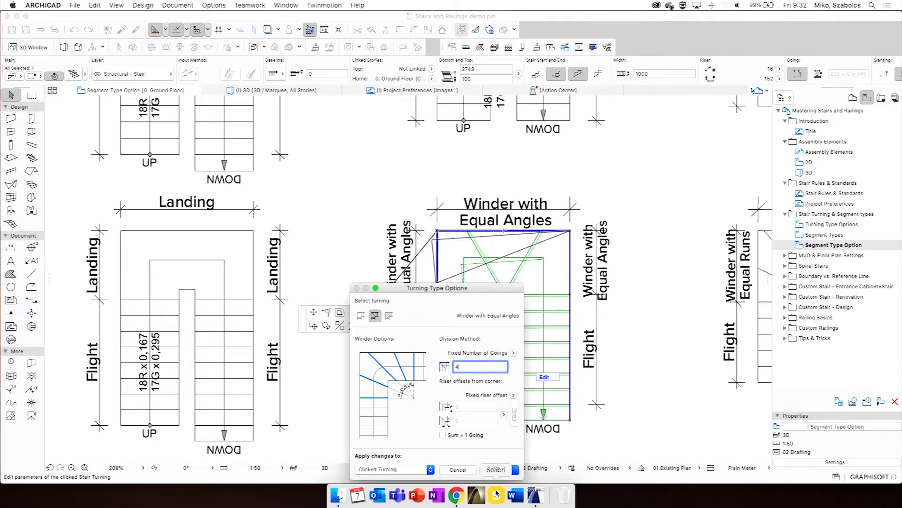
{"action": "left_click", "coordinate": [499, 469]}
Apply the first winder corner's Turning Type Options to the Entire Stair, keeping Winder with Equal Angles and 4 goings
{"action": "scroll", "coordinate": [497, 279], "scroll_direction": "up", "scroll_amount": 2}
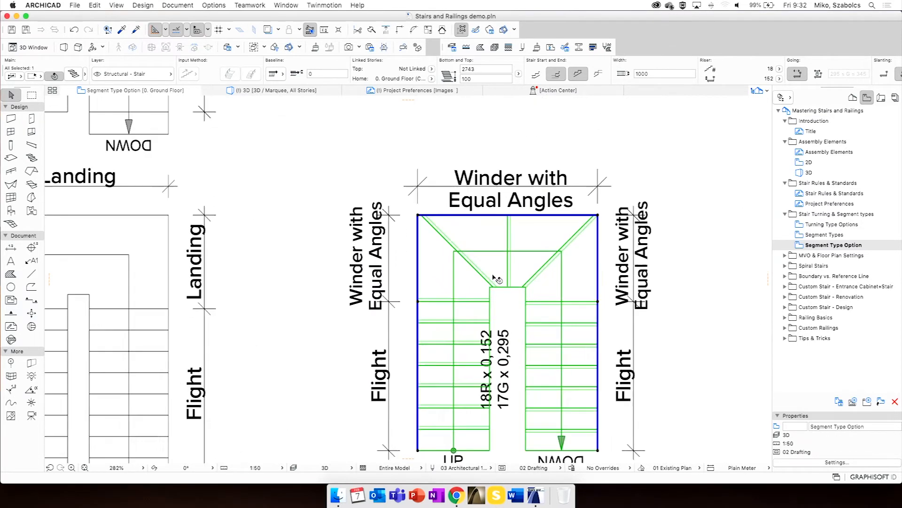
{"action": "scroll", "coordinate": [497, 279], "scroll_direction": "up", "scroll_amount": 5}
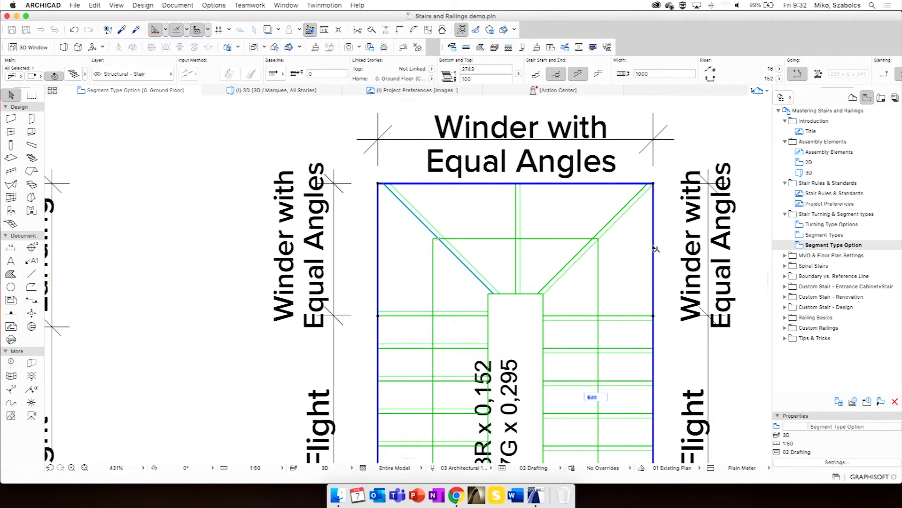
{"action": "left_click", "coordinate": [378, 183]}
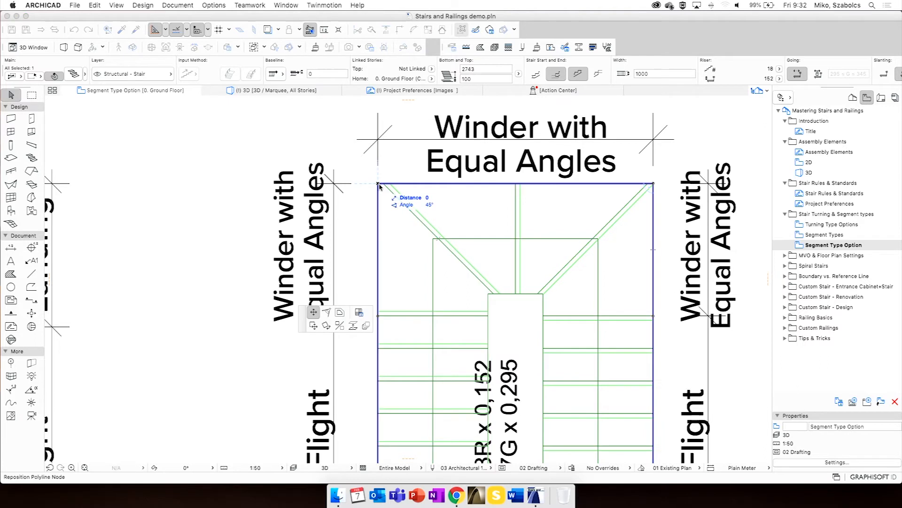
{"action": "left_click", "coordinate": [360, 312]}
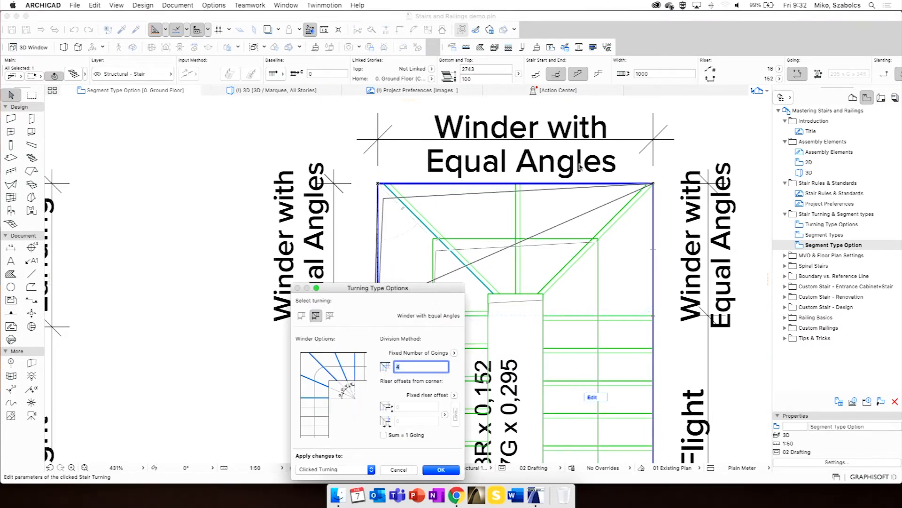
{"action": "left_click_drag", "start_coordinate": [419, 288], "coordinate": [529, 129]}
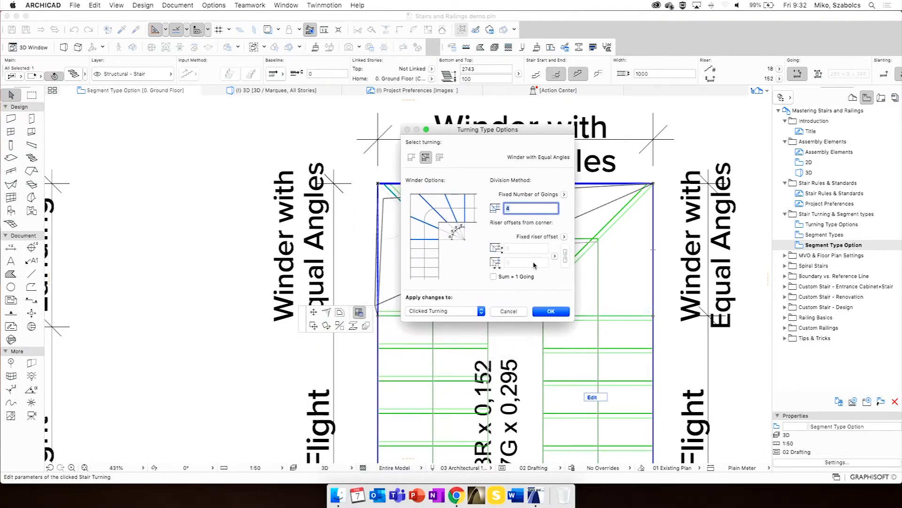
{"action": "left_click", "coordinate": [482, 312]}
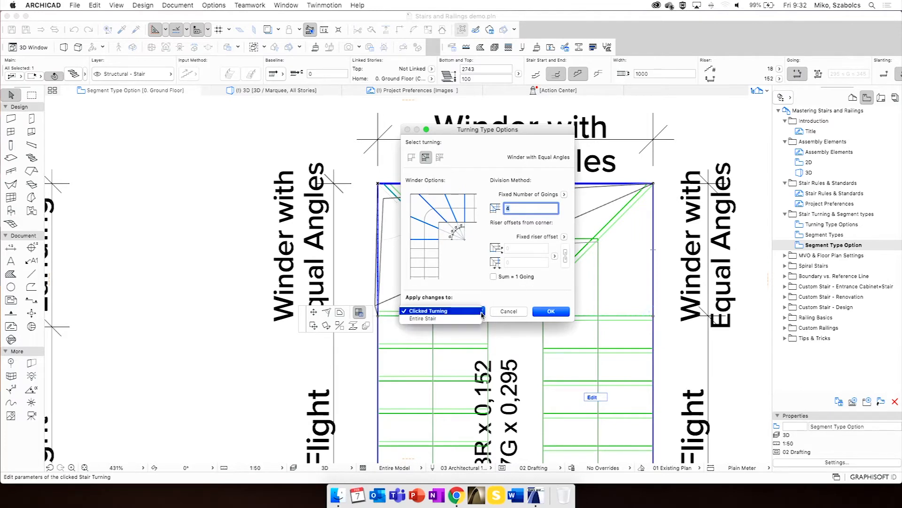
{"action": "left_click", "coordinate": [480, 319]}
{"action": "left_click", "coordinate": [551, 311]}
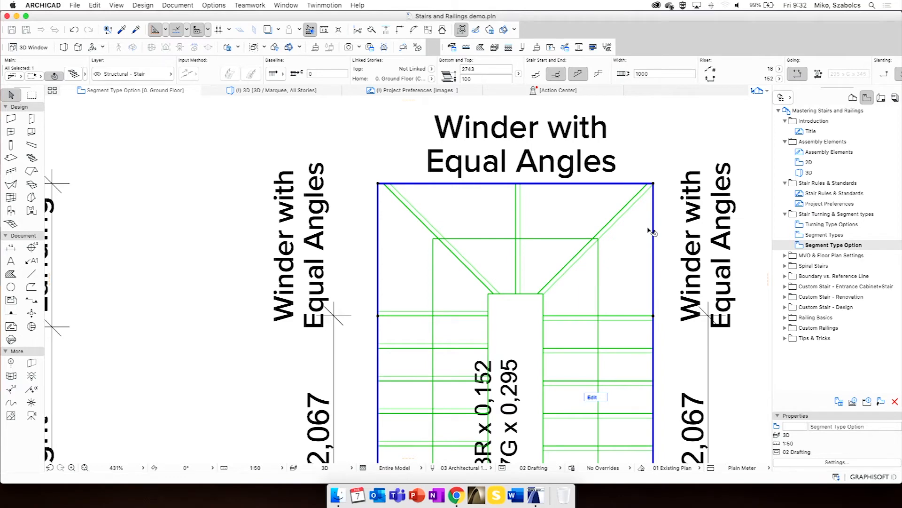
Review the segment type choices for the edge between the two winder corners of the lower equal-angles stair, and cancel
{"action": "scroll", "coordinate": [649, 237], "scroll_direction": "down", "scroll_amount": 3}
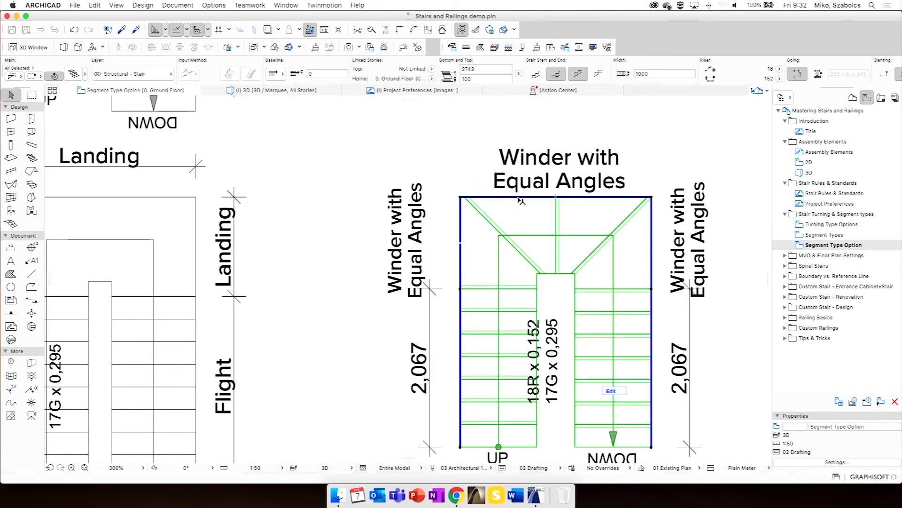
{"action": "left_click", "coordinate": [519, 198]}
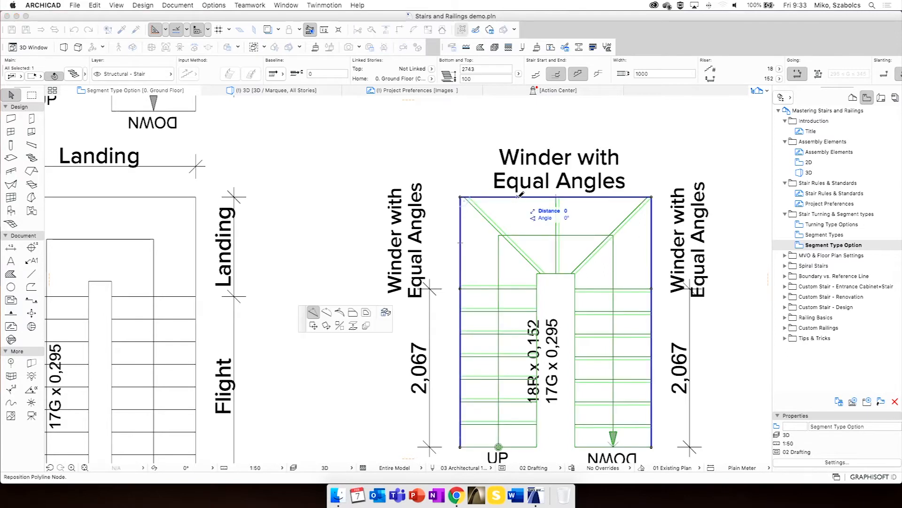
{"action": "left_click", "coordinate": [386, 312]}
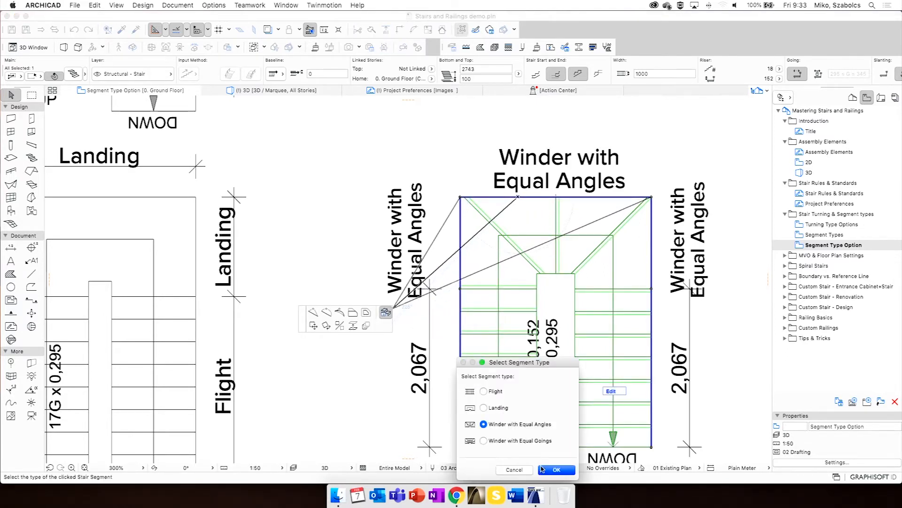
{"action": "left_click", "coordinate": [528, 470]}
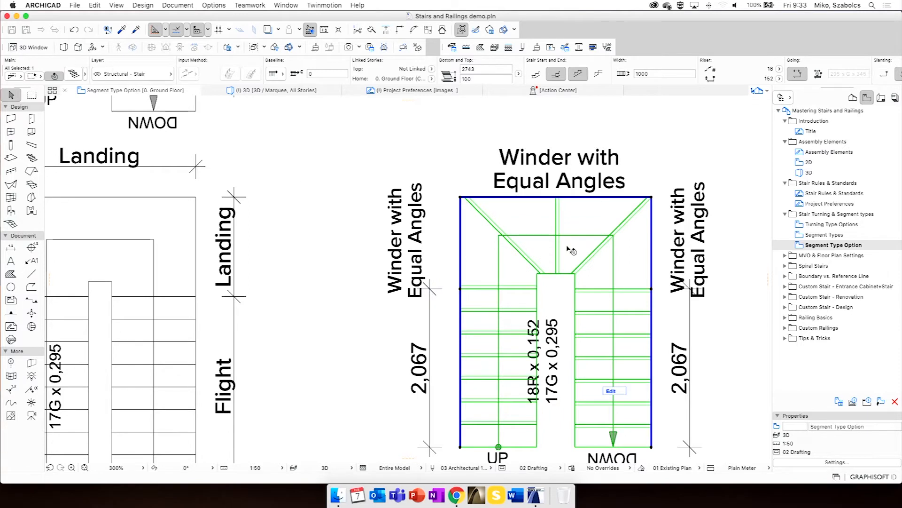
Set the second winder corner of the lower equal-angles stair to Optimum Going Width for the clicked turning, and deselect the stair
{"action": "left_click", "coordinate": [651, 201]}
{"action": "left_click", "coordinate": [359, 312]}
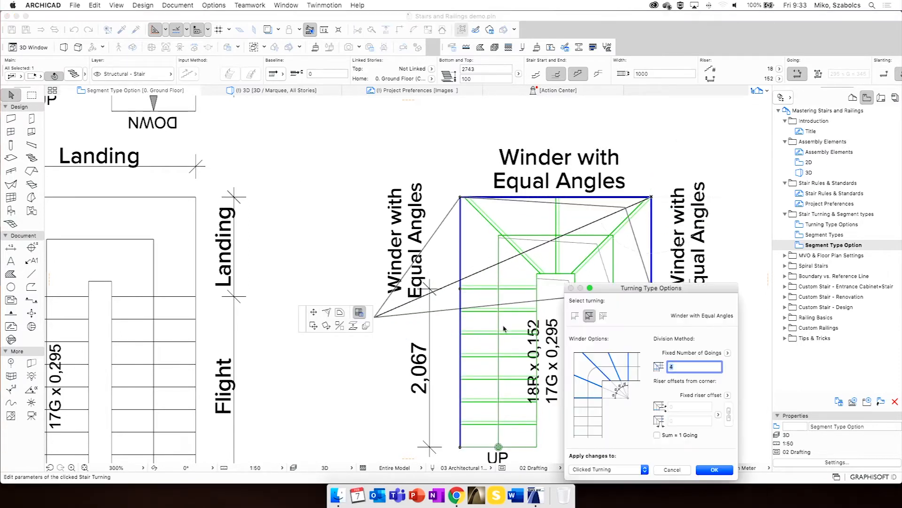
{"action": "left_click_drag", "start_coordinate": [621, 287], "coordinate": [469, 129]}
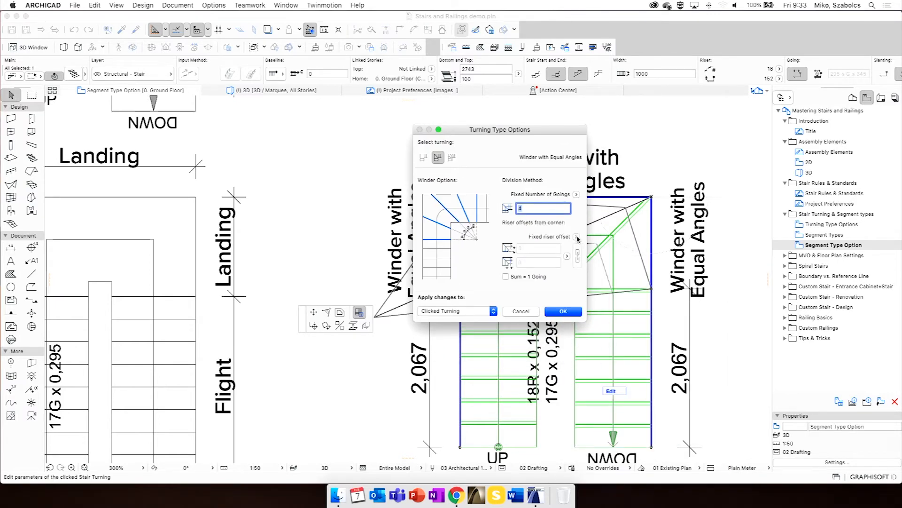
{"action": "left_click", "coordinate": [578, 194]}
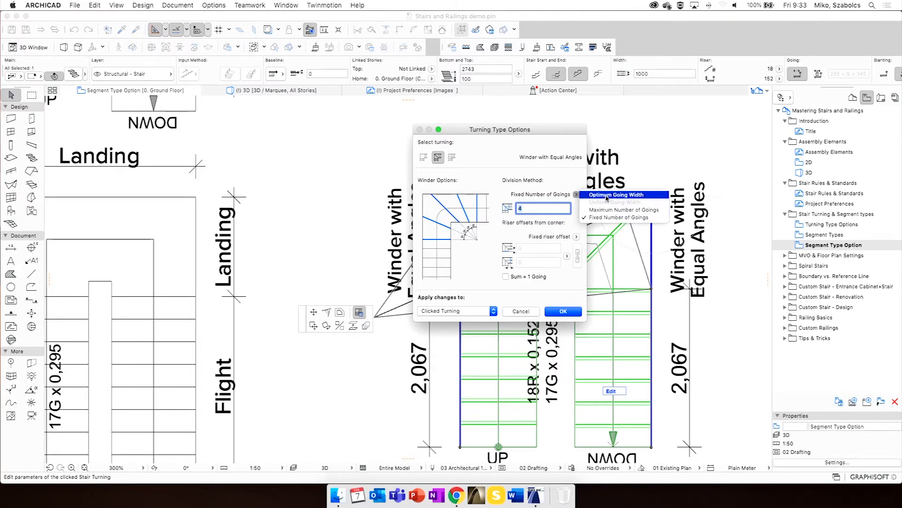
{"action": "left_click", "coordinate": [607, 196]}
{"action": "left_click", "coordinate": [576, 313]}
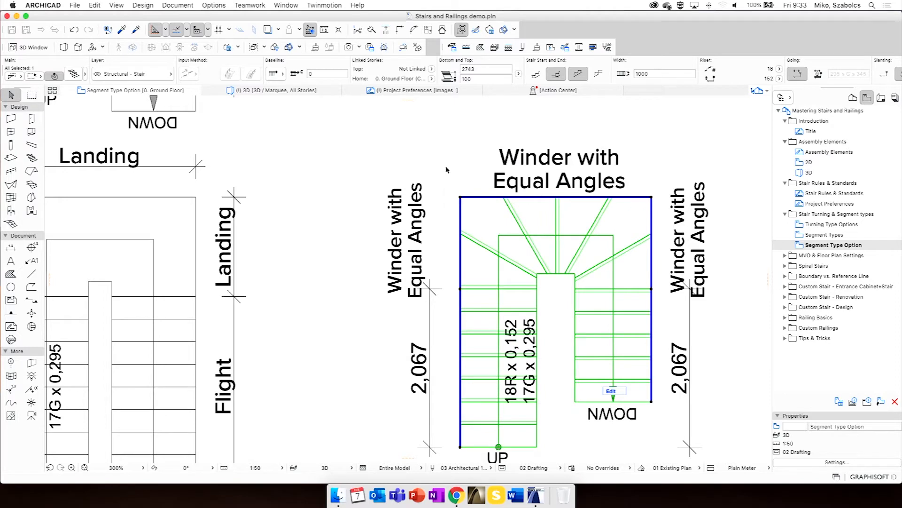
{"action": "left_click", "coordinate": [447, 171]}
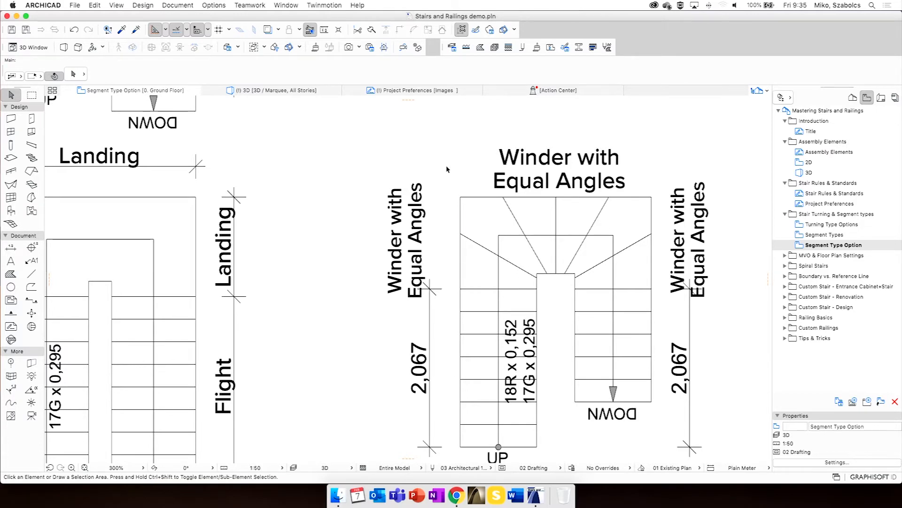
Expand the MVO & Floor Plan Settings folder in the project's list of saved views
{"action": "scroll", "coordinate": [534, 277], "scroll_direction": "down", "scroll_amount": 5}
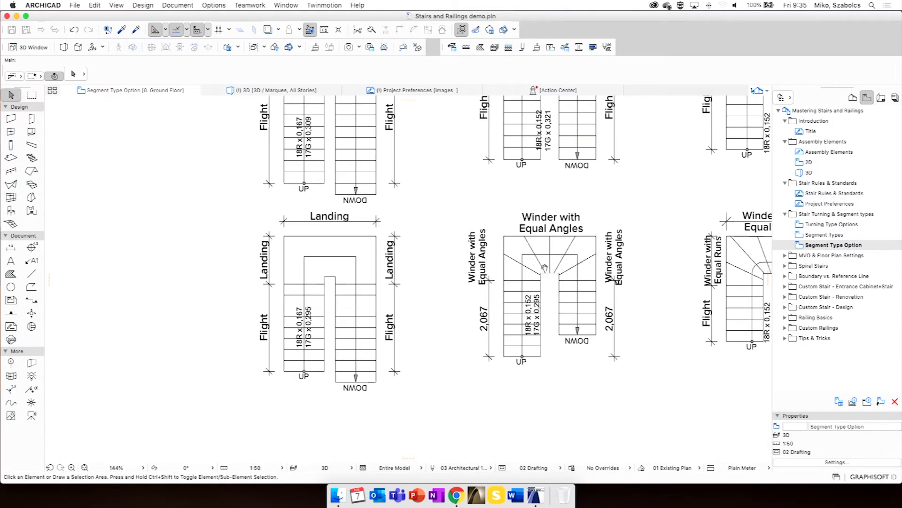
{"action": "middle_click_drag", "start_coordinate": [618, 264], "coordinate": [476, 282]}
{"action": "double_click", "coordinate": [815, 256]}
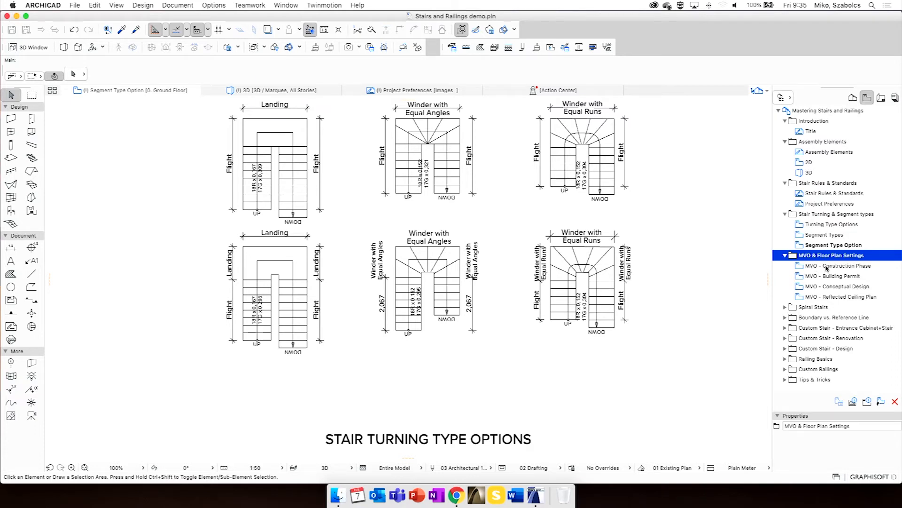
{"action": "left_click", "coordinate": [669, 215]}
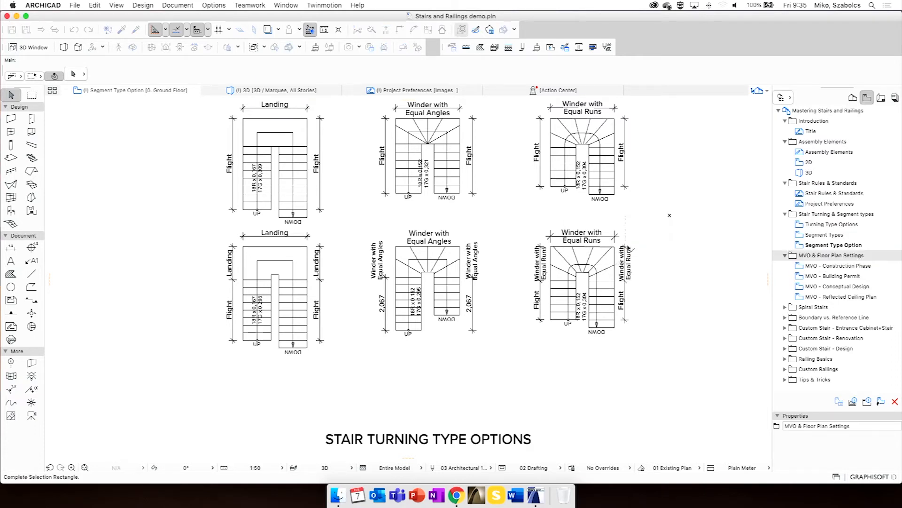
{"action": "key", "text": "Escape"}
{"action": "middle_click_drag", "start_coordinate": [628, 231], "coordinate": [623, 256]}
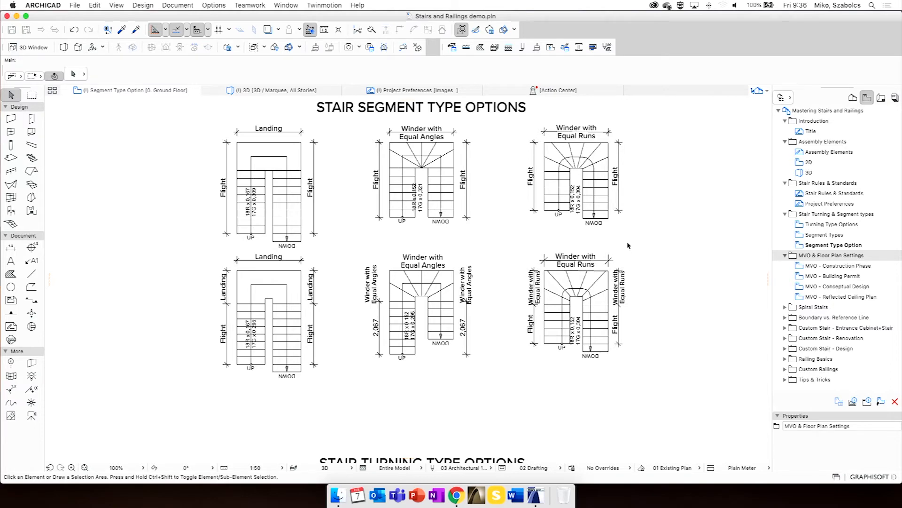
Select the lower equal-angles stair and inspect its winder treads around the inner corners up close
{"action": "scroll", "coordinate": [428, 305], "scroll_direction": "up", "scroll_amount": 10}
{"action": "scroll", "coordinate": [435, 287], "scroll_direction": "up", "scroll_amount": 4}
{"action": "left_click", "coordinate": [380, 279]}
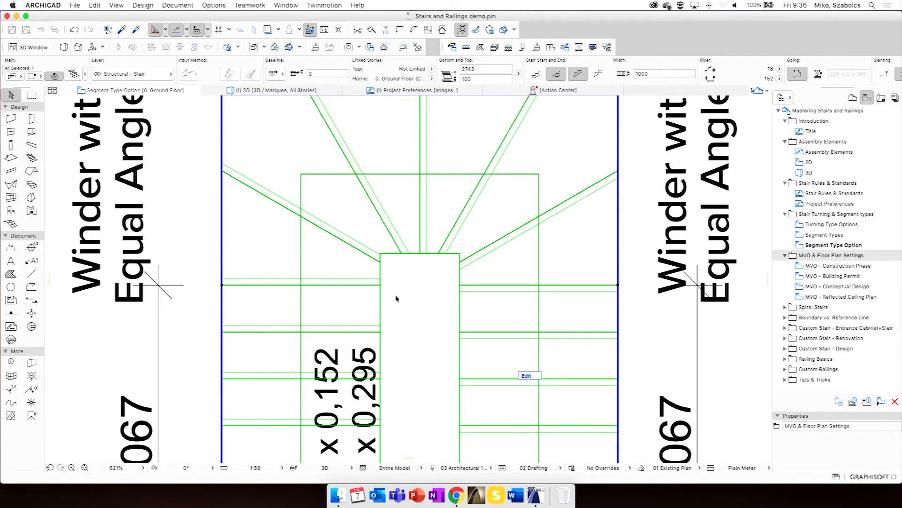
{"action": "scroll", "coordinate": [396, 298], "scroll_direction": "down", "scroll_amount": 3}
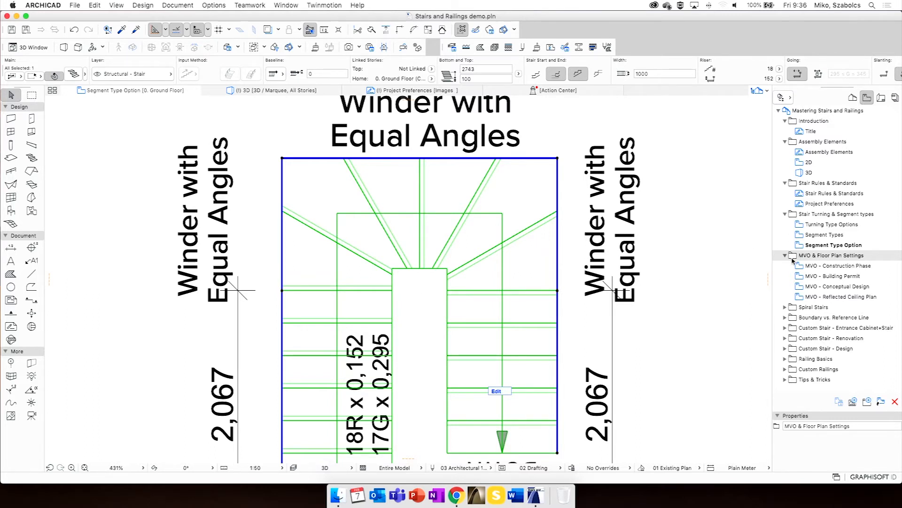
Open the MVO - Construction Phase view and bring up its Model View Options settings
{"action": "left_click", "coordinate": [824, 267]}
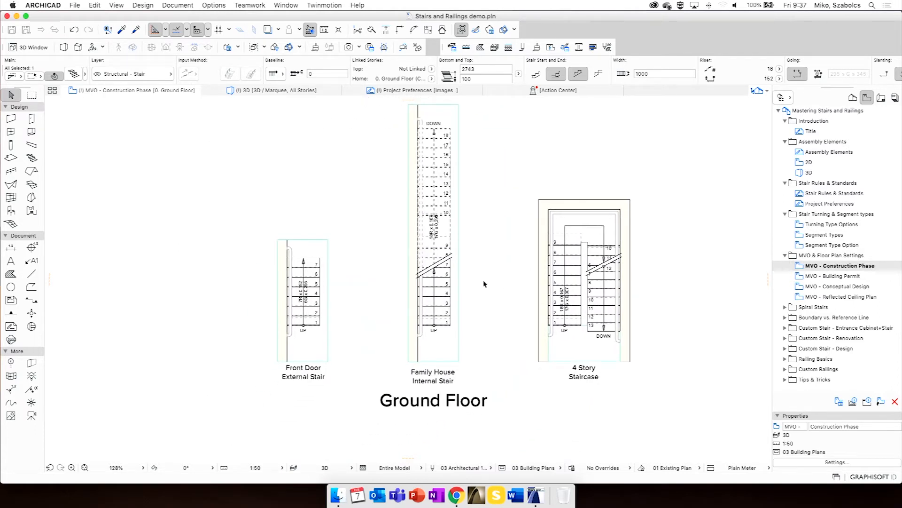
{"action": "middle_click_drag", "start_coordinate": [483, 281], "coordinate": [485, 289]}
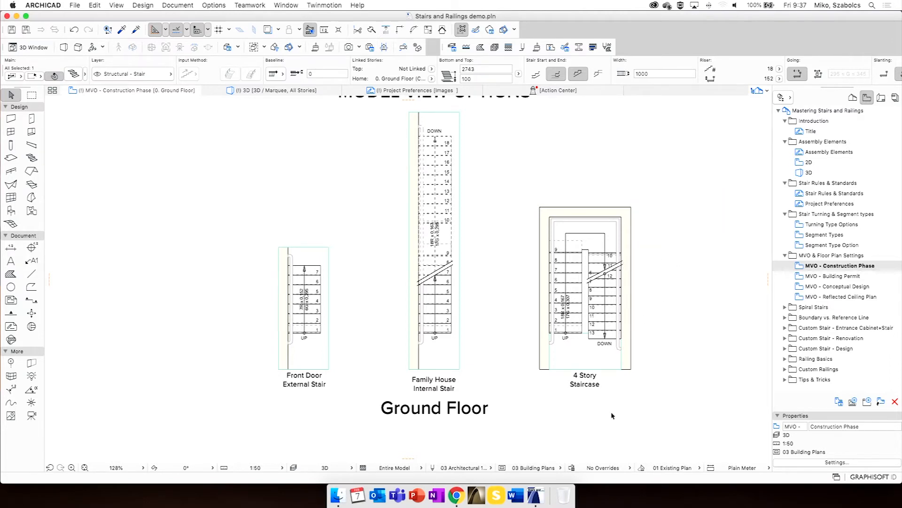
{"action": "left_click", "coordinate": [501, 468]}
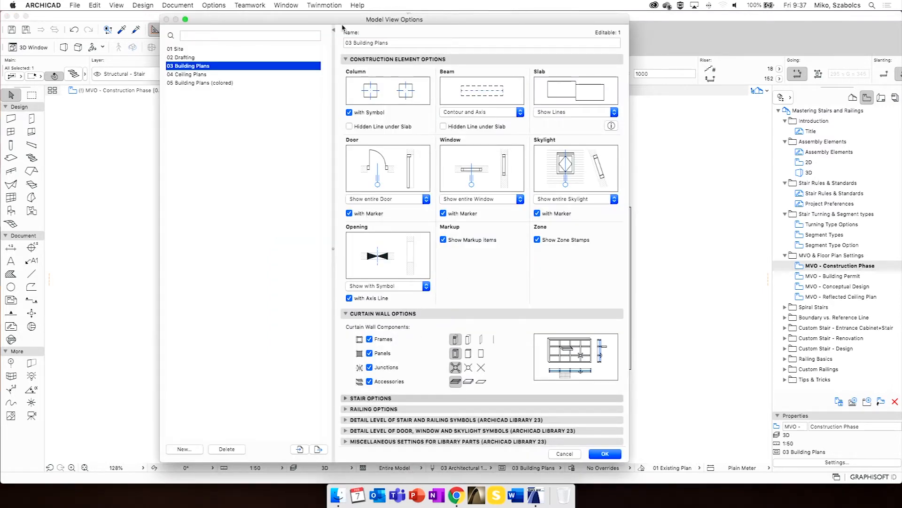
Review the Stair Options and Railing Options of the 03 Building Plans model view combination, and close the dialog
{"action": "left_click", "coordinate": [351, 59]}
{"action": "left_click", "coordinate": [352, 70]}
{"action": "left_click", "coordinate": [352, 81]}
{"action": "left_click", "coordinate": [351, 59]}
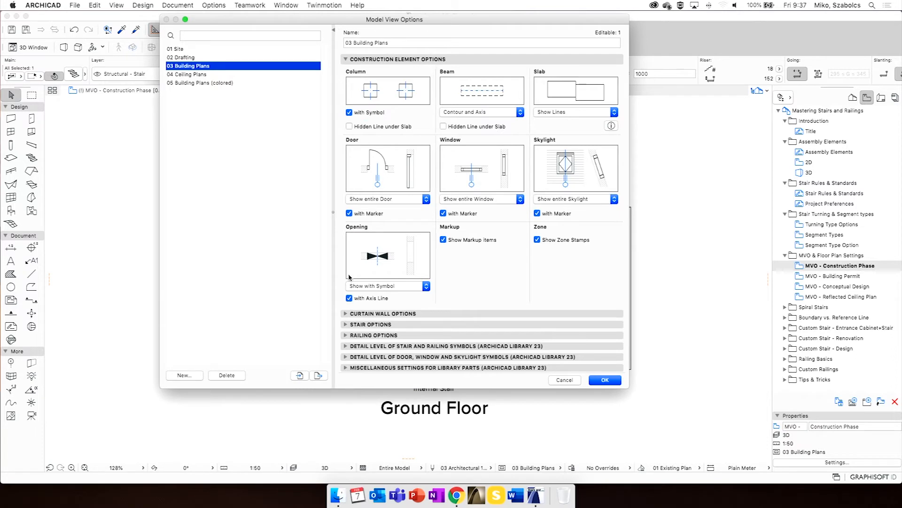
{"action": "left_click", "coordinate": [348, 325]}
{"action": "left_click", "coordinate": [345, 209]}
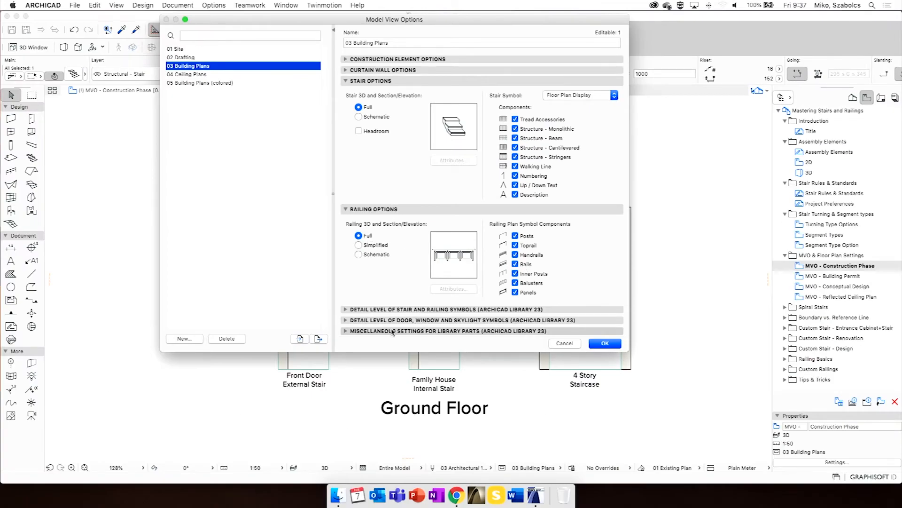
{"action": "left_click", "coordinate": [351, 60]}
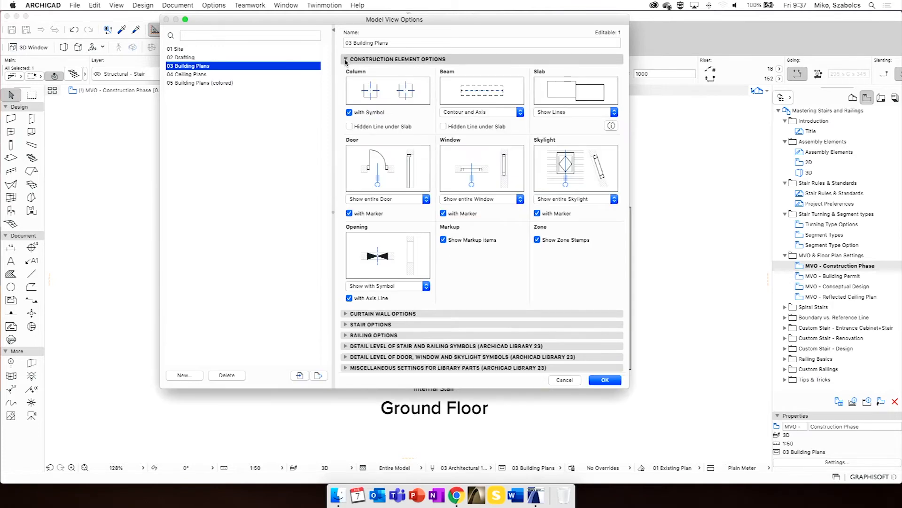
{"action": "left_click", "coordinate": [350, 60]}
{"action": "left_click", "coordinate": [604, 175]}
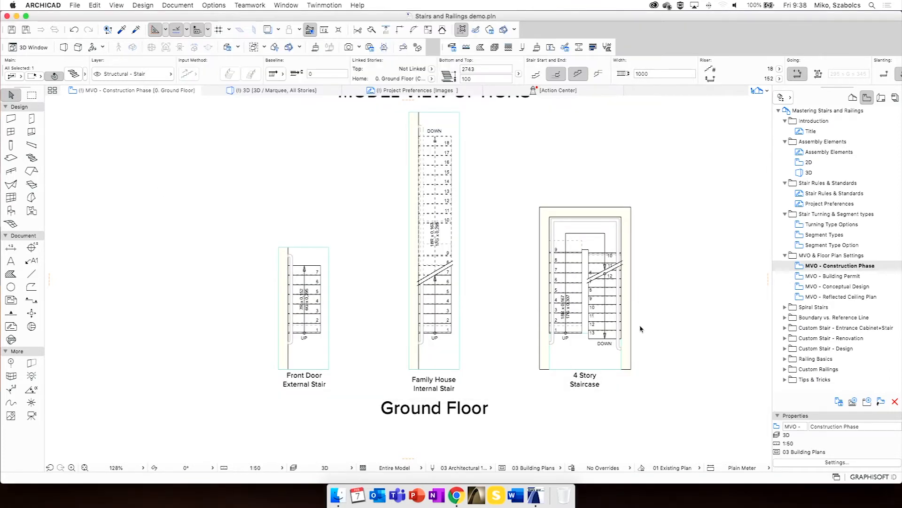
In the Front Door External Stair's Floor Plan Display settings, switch symbol components by Model View Options off and back on, and close the settings
{"action": "left_click", "coordinate": [323, 322]}
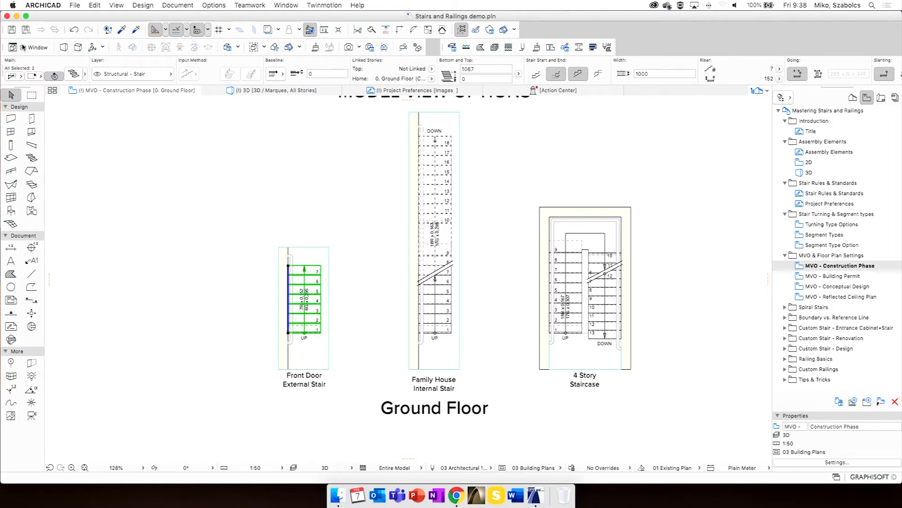
{"action": "key", "text": "super+t"}
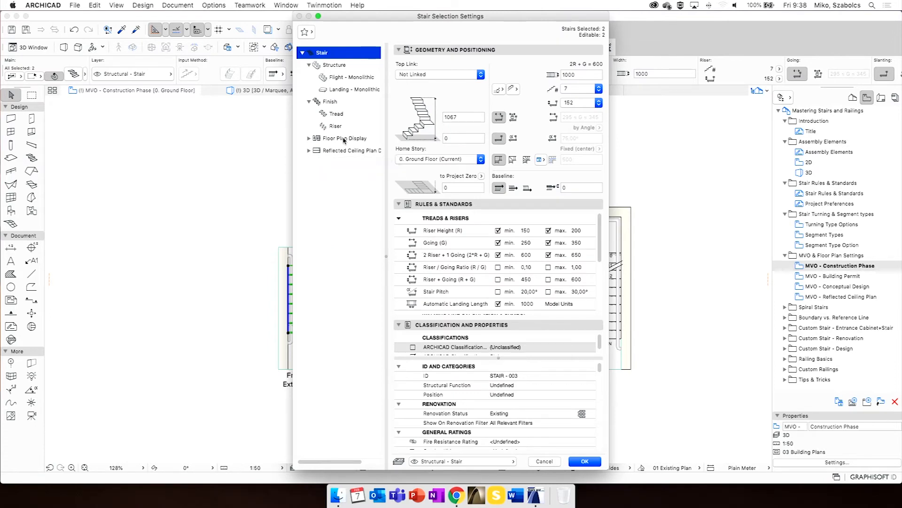
{"action": "left_click", "coordinate": [310, 139]}
{"action": "left_click", "coordinate": [310, 139]}
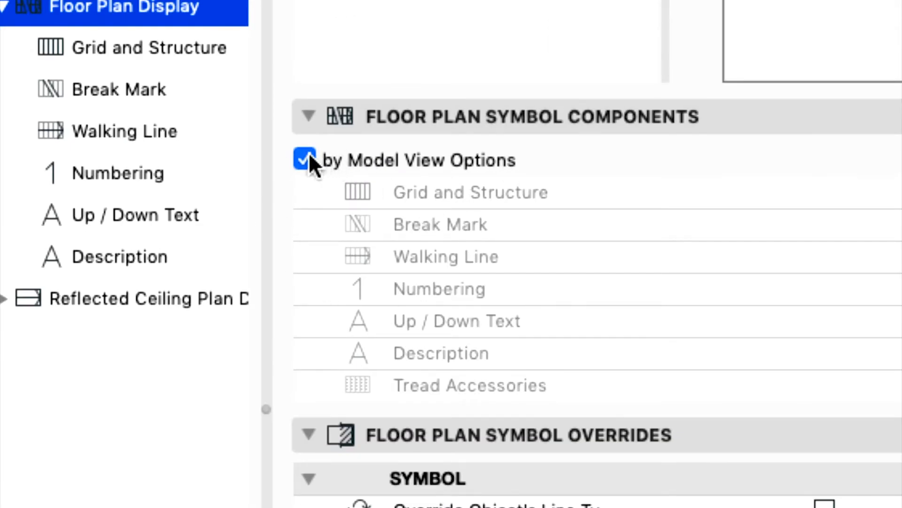
{"action": "left_click", "coordinate": [306, 158]}
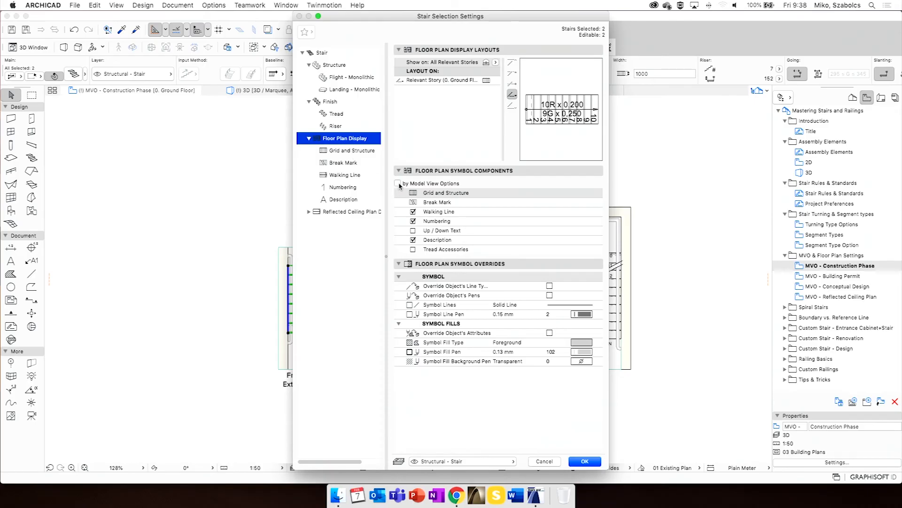
{"action": "left_click", "coordinate": [398, 183]}
{"action": "left_click", "coordinate": [585, 461]}
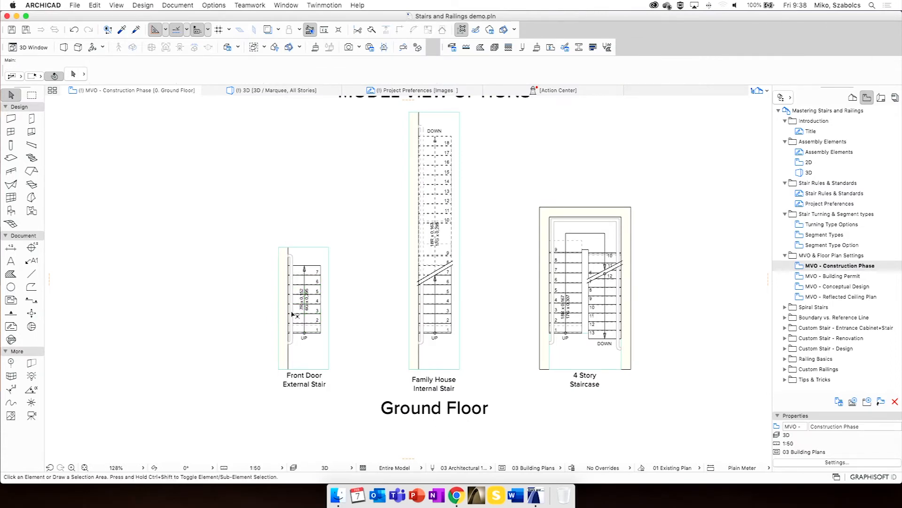
Enter edit mode for the Family House Internal Stair and switch it from Schematic to Symbol display
{"action": "left_click", "coordinate": [324, 321]}
{"action": "scroll", "coordinate": [328, 317], "scroll_direction": "up", "scroll_amount": 3}
{"action": "middle_click_drag", "start_coordinate": [496, 301], "coordinate": [380, 312]}
{"action": "left_click", "coordinate": [433, 315]}
{"action": "middle_click_drag", "start_coordinate": [453, 280], "coordinate": [440, 328]}
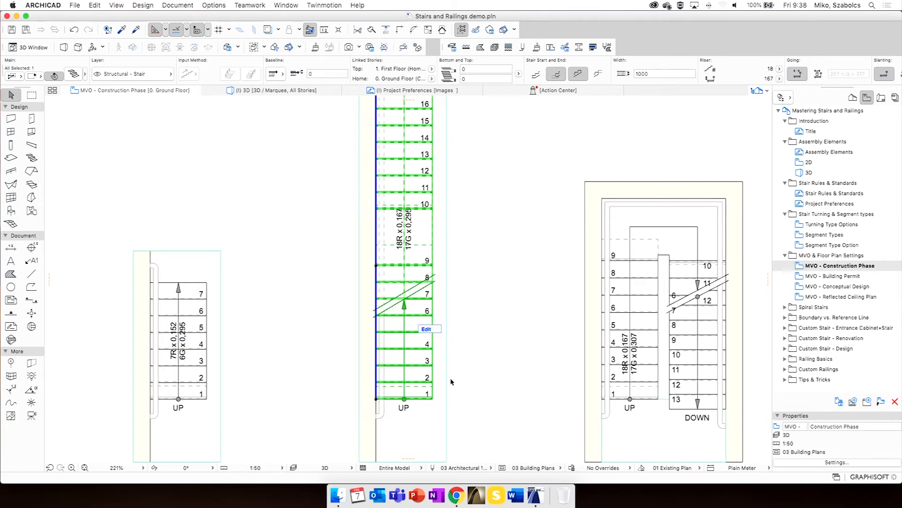
{"action": "left_click", "coordinate": [427, 329]}
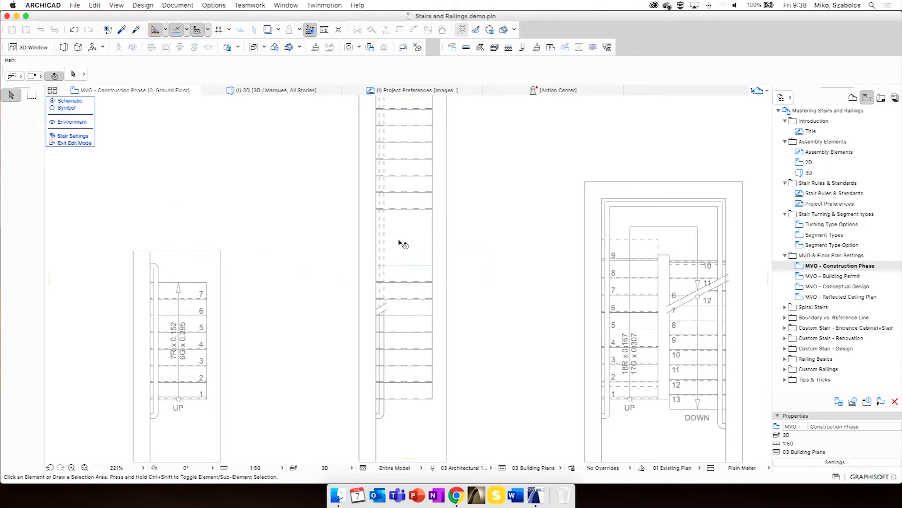
{"action": "left_click", "coordinate": [72, 108]}
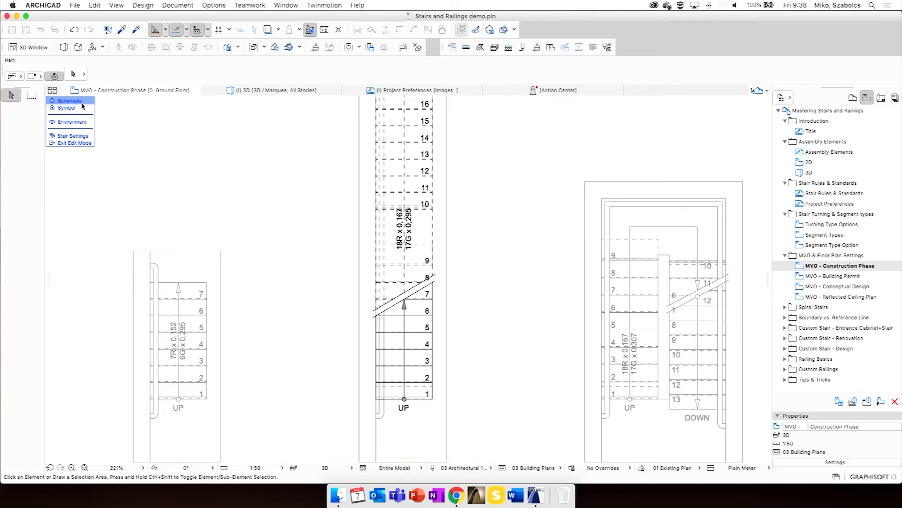
Select the grid and structure component of the Family House Internal Stair's floor plan symbol and inspect it up close
{"action": "scroll", "coordinate": [447, 242], "scroll_direction": "down", "scroll_amount": 2}
{"action": "scroll", "coordinate": [436, 320], "scroll_direction": "up", "scroll_amount": 3}
{"action": "scroll", "coordinate": [437, 319], "scroll_direction": "up", "scroll_amount": 3}
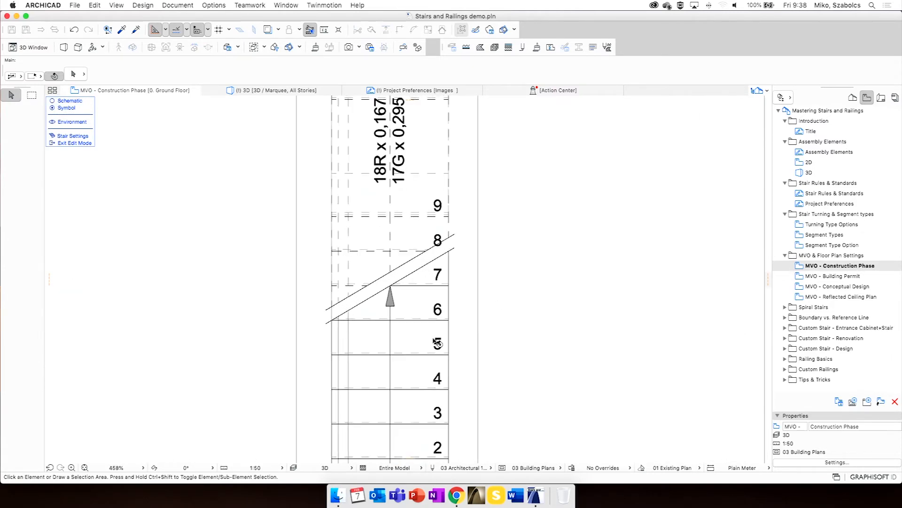
{"action": "left_click", "coordinate": [444, 344]}
{"action": "scroll", "coordinate": [444, 344], "scroll_direction": "down", "scroll_amount": 1}
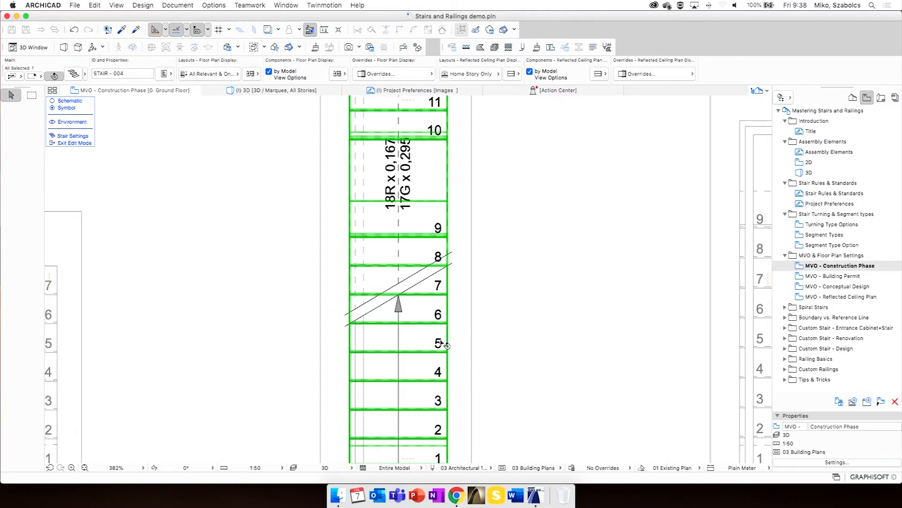
{"action": "scroll", "coordinate": [554, 350], "scroll_direction": "up", "scroll_amount": 5}
{"action": "middle_click_drag", "start_coordinate": [553, 343], "coordinate": [652, 238]}
{"action": "scroll", "coordinate": [653, 238], "scroll_direction": "down", "scroll_amount": 1}
{"action": "scroll", "coordinate": [360, 276], "scroll_direction": "down", "scroll_amount": 3}
{"action": "middle_click_drag", "start_coordinate": [360, 274], "coordinate": [408, 281]}
{"action": "scroll", "coordinate": [409, 281], "scroll_direction": "down", "scroll_amount": 3}
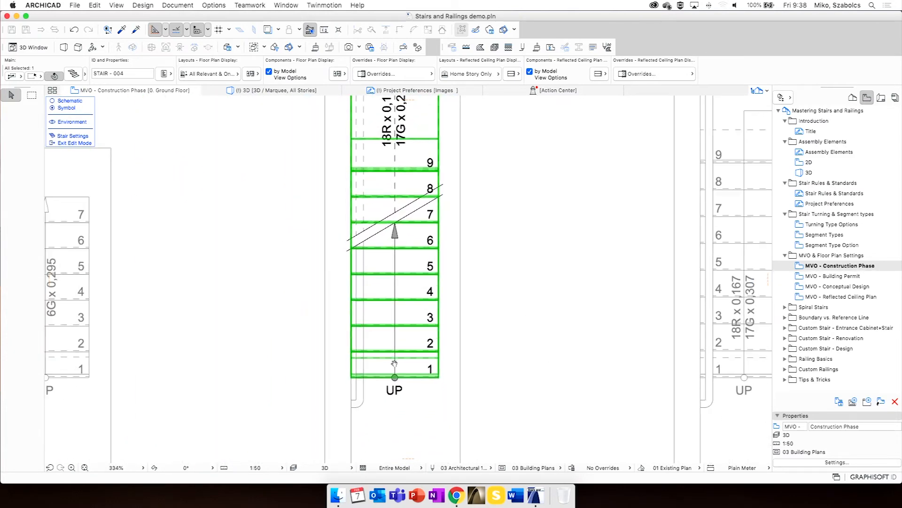
Select the walking line of the Family House Internal Stair's floor plan symbol
{"action": "left_click", "coordinate": [393, 384]}
{"action": "left_click", "coordinate": [398, 362]}
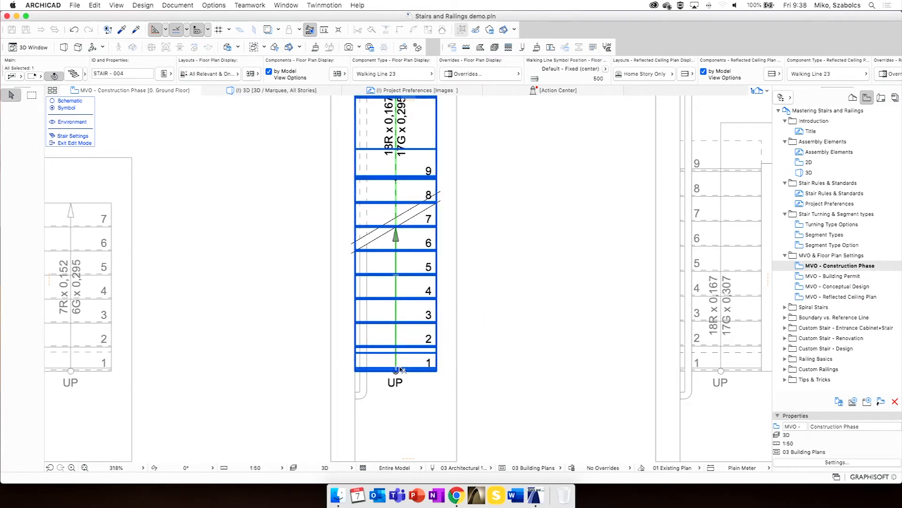
{"action": "left_click", "coordinate": [404, 402]}
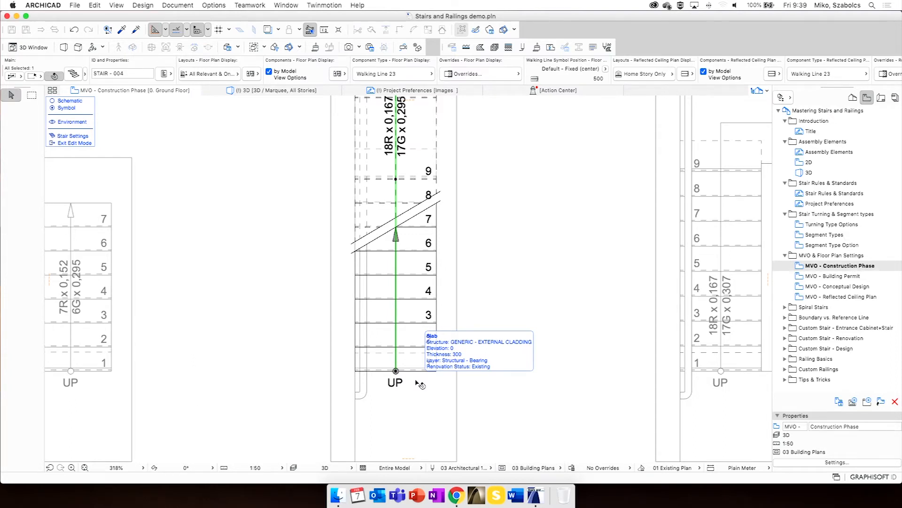
Try moving the walking line's start node sideways along the first riser, and return it to the stair's centre line
{"action": "left_click", "coordinate": [396, 370]}
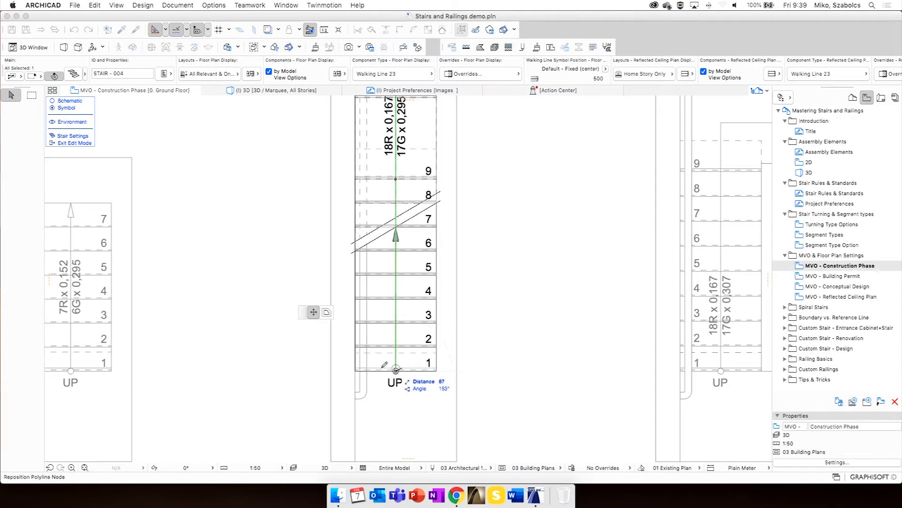
{"action": "left_click", "coordinate": [410, 371]}
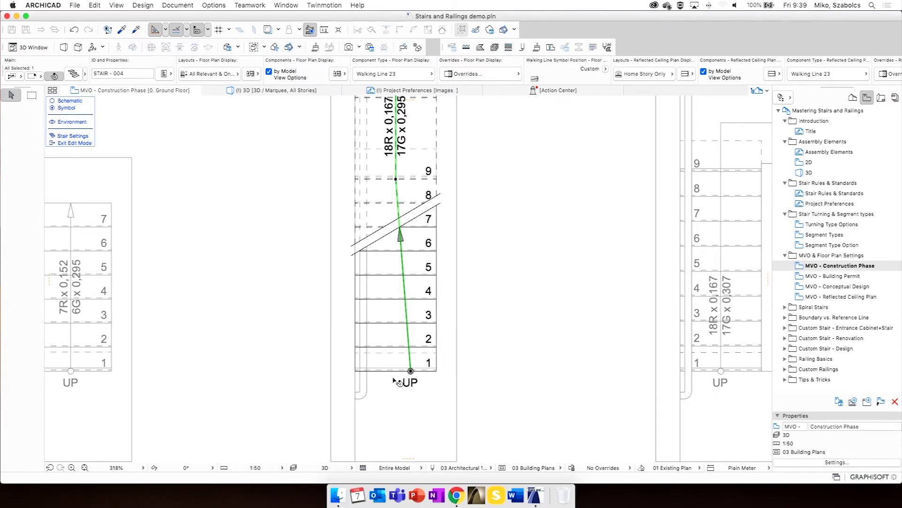
{"action": "left_click", "coordinate": [410, 371]}
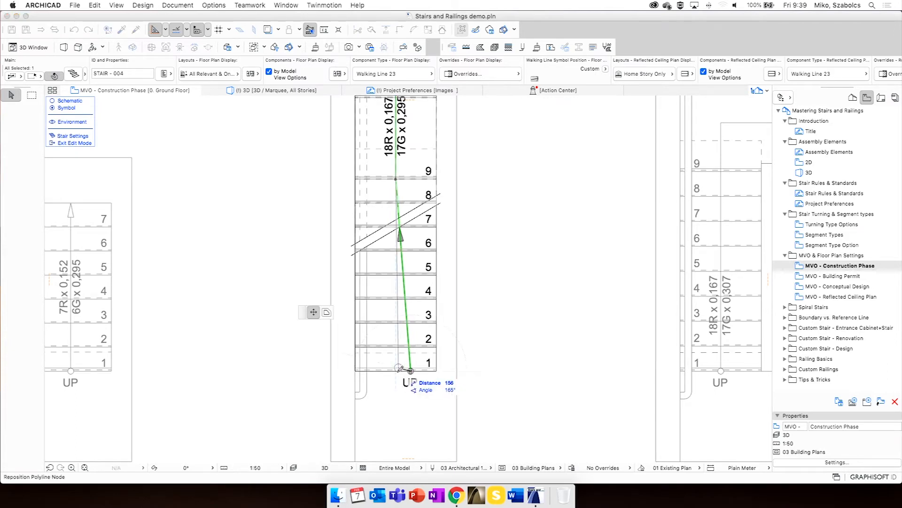
{"action": "left_click", "coordinate": [396, 371]}
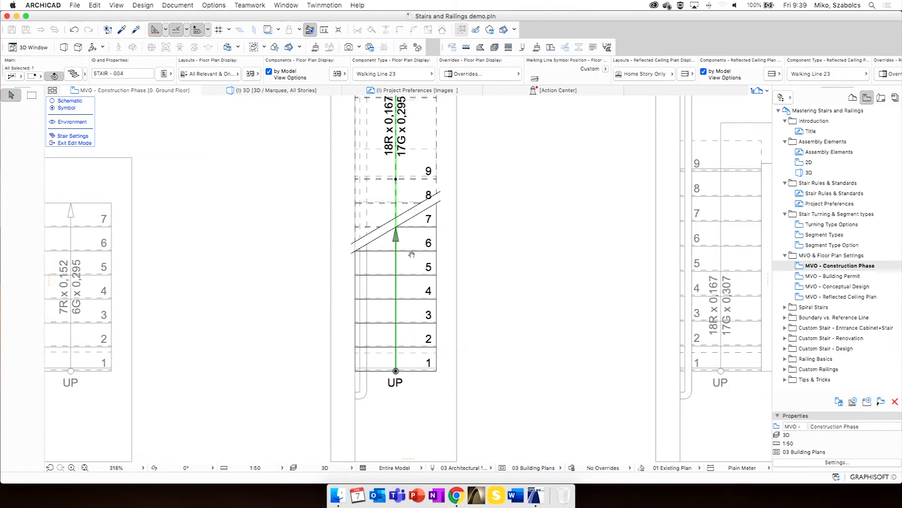
Select the built-in break mark of the Family House Internal Stair's floor plan symbol and try changing its angle
{"action": "scroll", "coordinate": [419, 284], "scroll_direction": "down", "scroll_amount": 3}
{"action": "scroll", "coordinate": [449, 286], "scroll_direction": "up", "scroll_amount": 2}
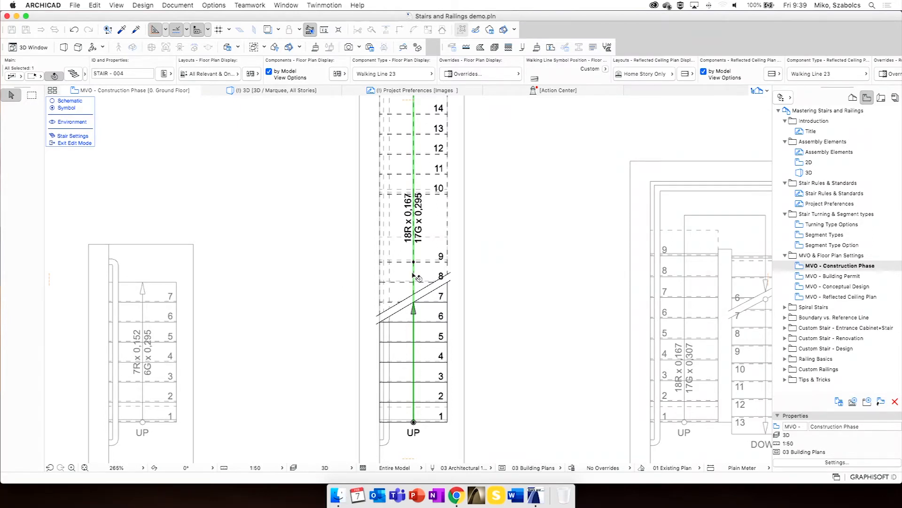
{"action": "key", "text": "Escape"}
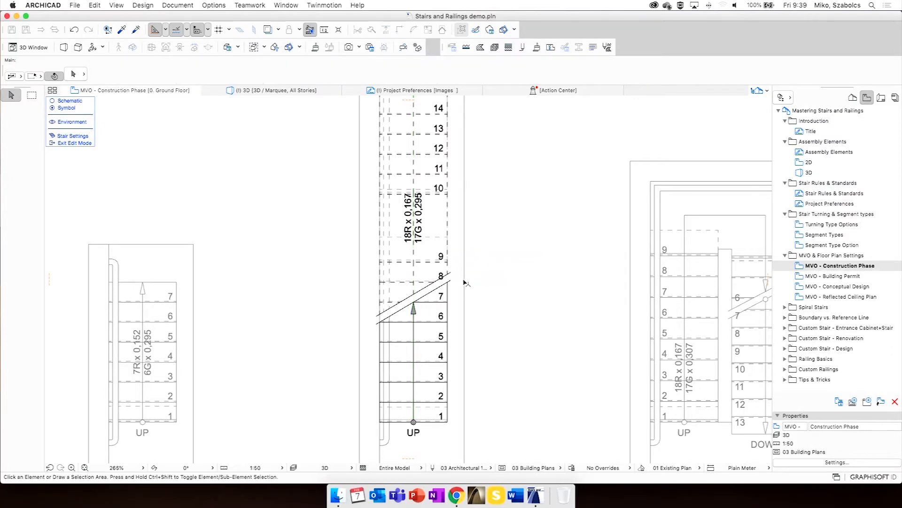
{"action": "scroll", "coordinate": [428, 294], "scroll_direction": "up", "scroll_amount": 4}
{"action": "left_click", "coordinate": [431, 285]}
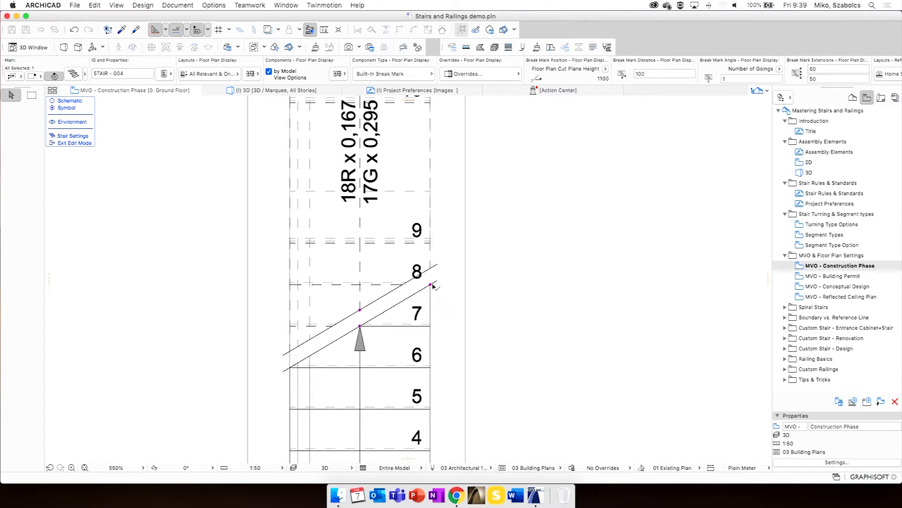
{"action": "left_click", "coordinate": [431, 285]}
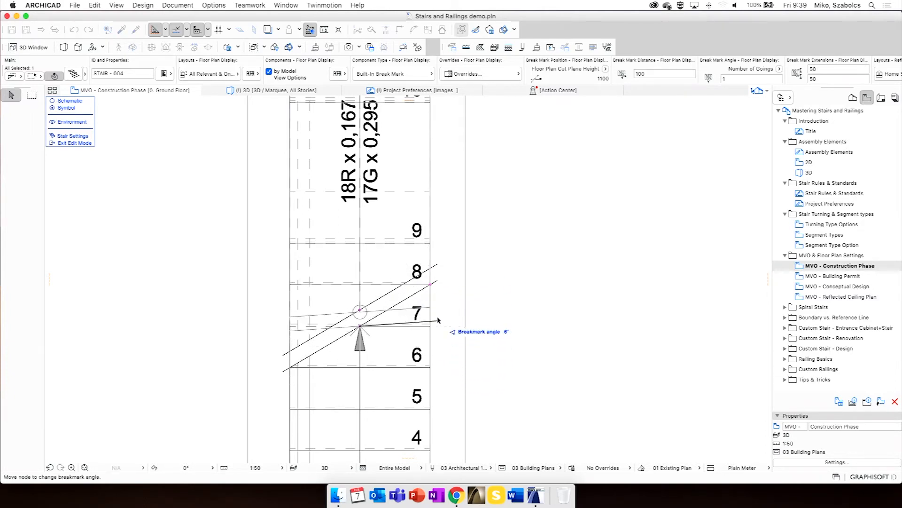
{"action": "key", "text": "Escape"}
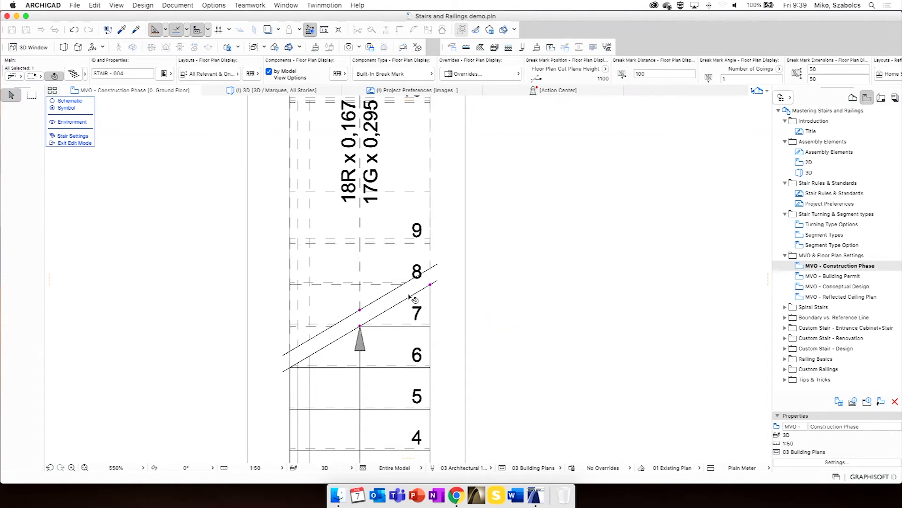
Spread the two break lines apart by their distance node to a break mark distance of 356
{"action": "left_click", "coordinate": [359, 310]}
{"action": "scroll", "coordinate": [359, 283], "scroll_direction": "up", "scroll_amount": 3}
{"action": "scroll", "coordinate": [361, 284], "scroll_direction": "down", "scroll_amount": 3}
{"action": "left_click", "coordinate": [360, 326]}
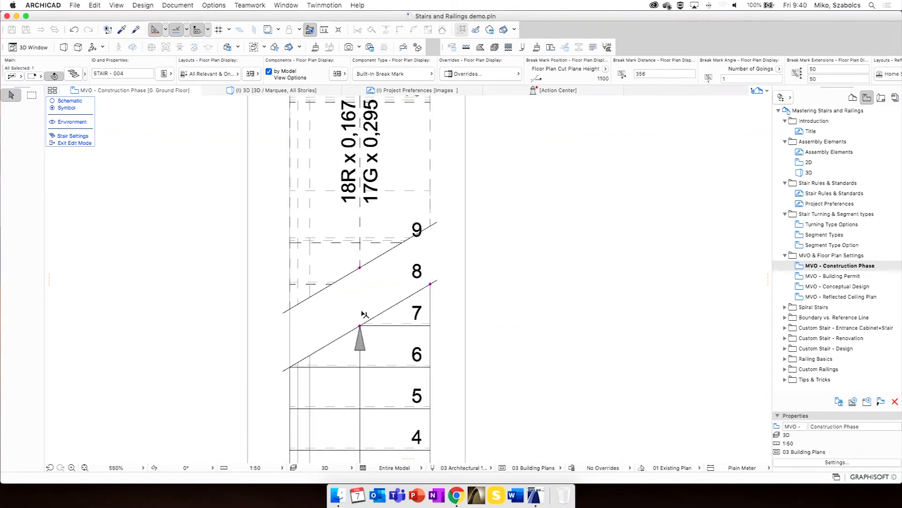
Move the break mark down the flight to about the fourth step and exit the stair's edit mode
{"action": "left_click", "coordinate": [360, 326]}
{"action": "scroll", "coordinate": [369, 357], "scroll_direction": "down", "scroll_amount": 4}
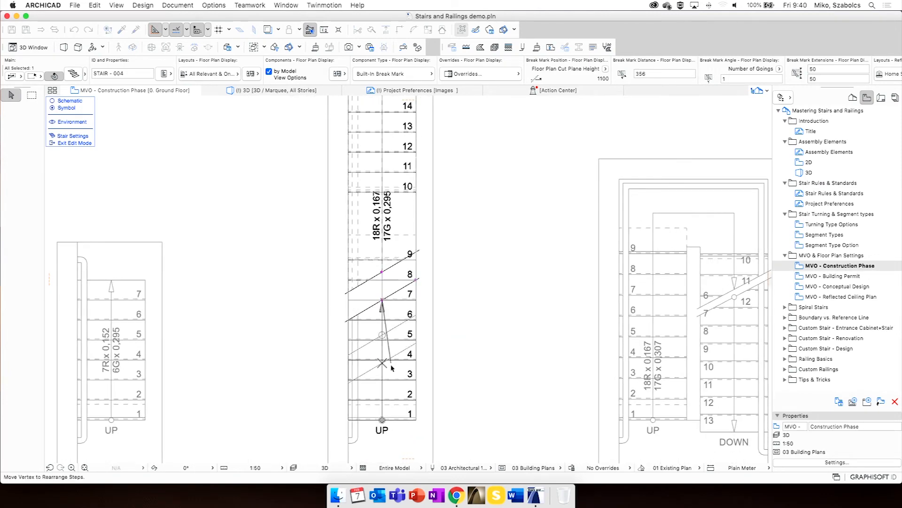
{"action": "left_click", "coordinate": [389, 371]}
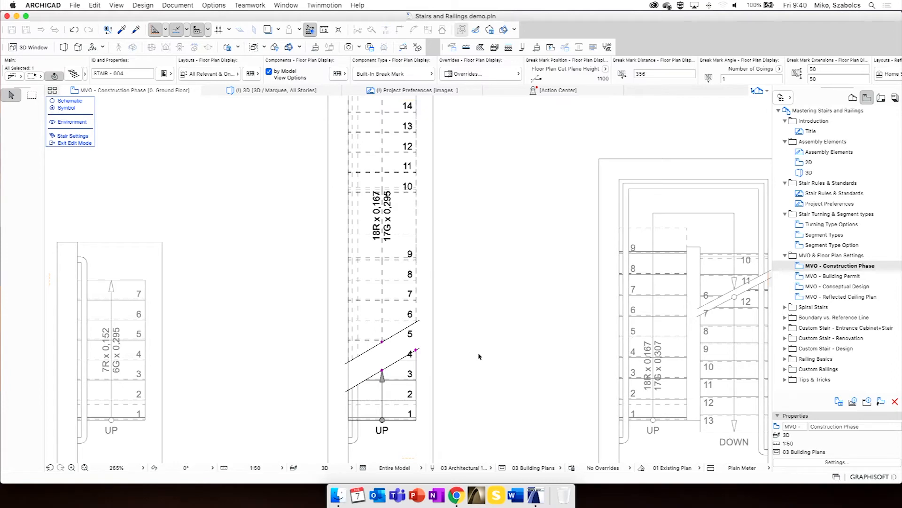
{"action": "scroll", "coordinate": [397, 368], "scroll_direction": "down", "scroll_amount": 2}
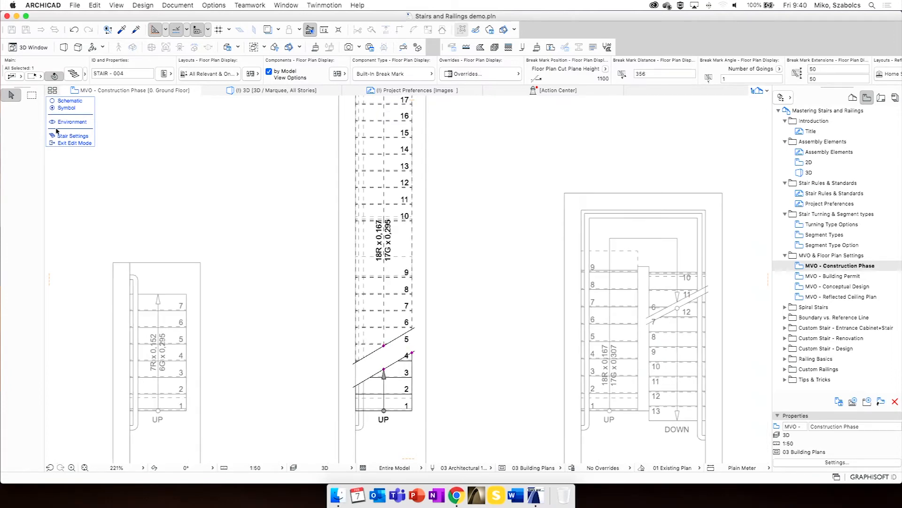
{"action": "left_click", "coordinate": [82, 143]}
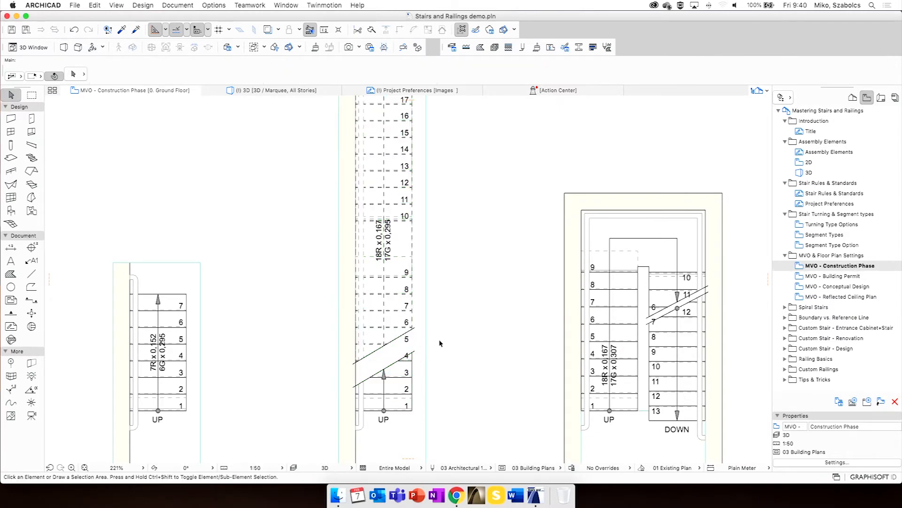
Compare the stair symbols in the Building Permit, Conceptual Design and Reflected Ceiling Plan model view option views
{"action": "scroll", "coordinate": [451, 320], "scroll_direction": "down", "scroll_amount": 4}
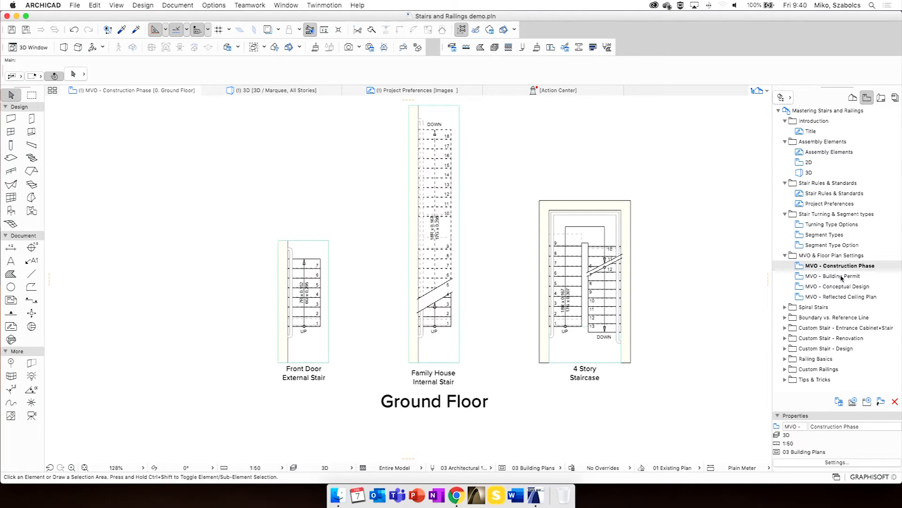
{"action": "double_click", "coordinate": [842, 277]}
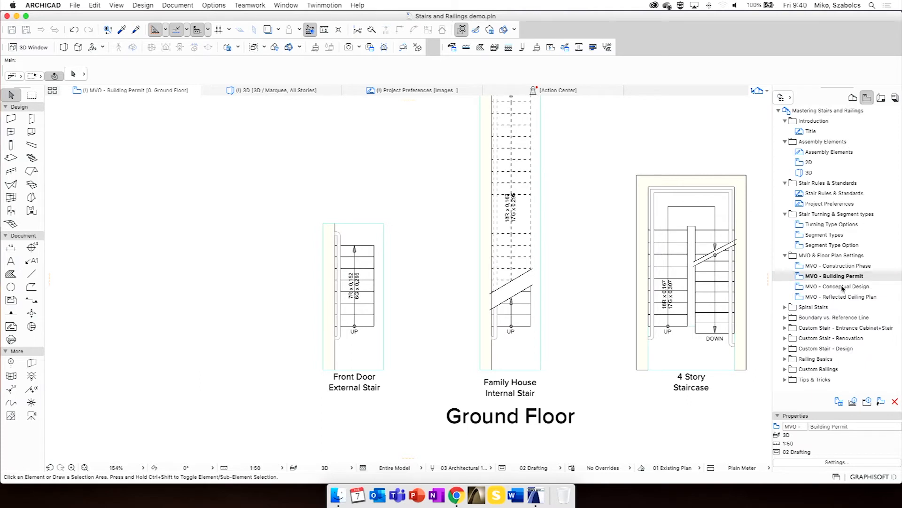
{"action": "double_click", "coordinate": [844, 287]}
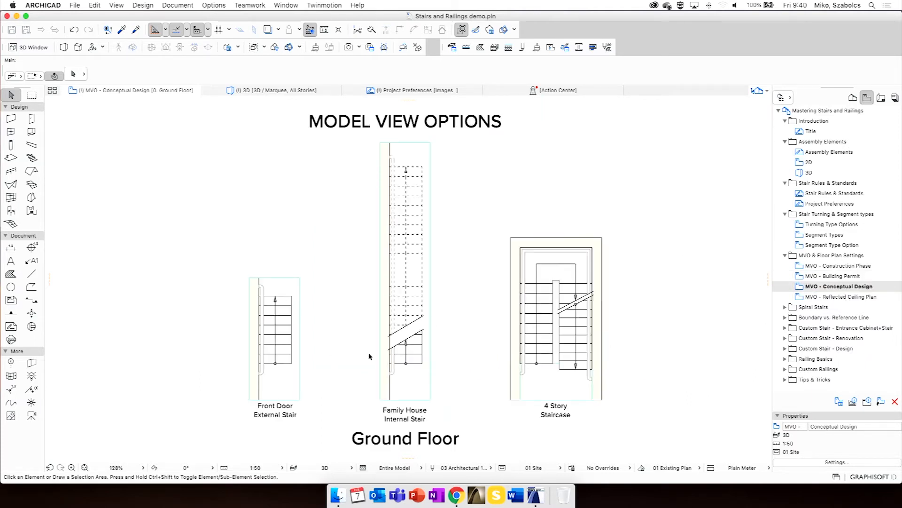
{"action": "double_click", "coordinate": [848, 298]}
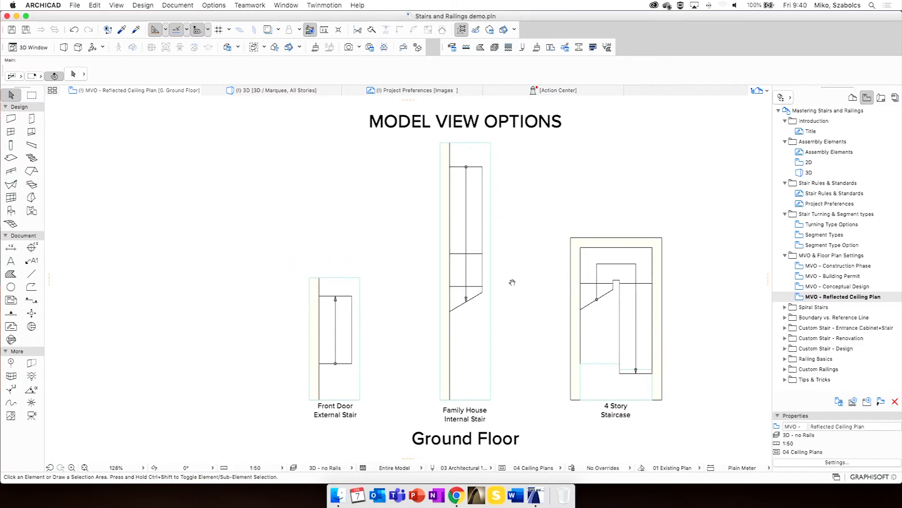
Open the Spiral Stairs view and bring the three dashed guide outlines into view
{"action": "left_click", "coordinate": [777, 310]}
{"action": "left_click", "coordinate": [785, 307]}
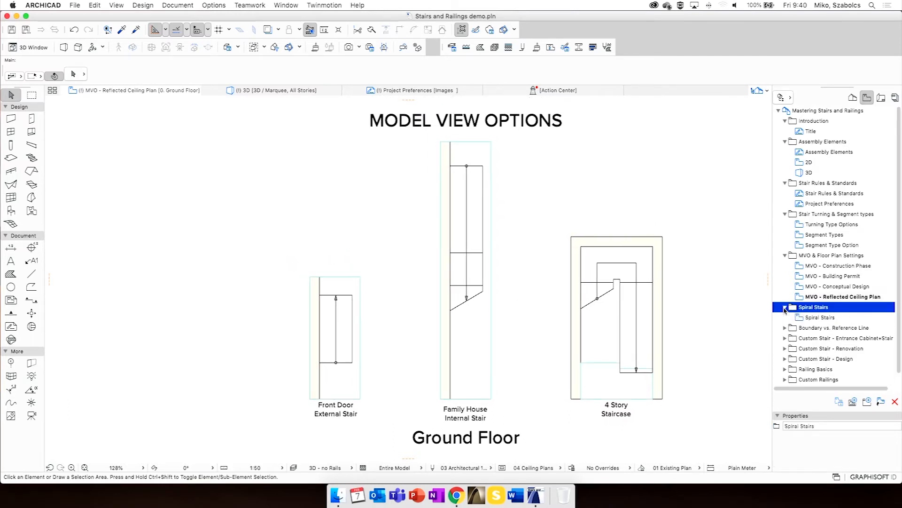
{"action": "left_click", "coordinate": [820, 318]}
{"action": "middle_click_drag", "start_coordinate": [252, 361], "coordinate": [343, 324]}
{"action": "middle_click_drag", "start_coordinate": [405, 307], "coordinate": [348, 336]}
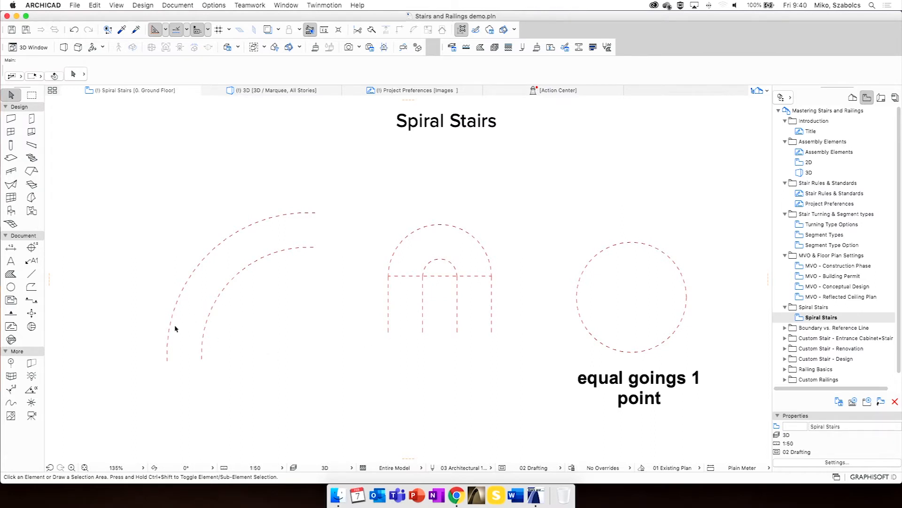
Start a 1000 mm wide stair on the U-shaped guide, drawing a straight flight along its outer edge up to the arc's start
{"action": "left_click", "coordinate": [31, 158]}
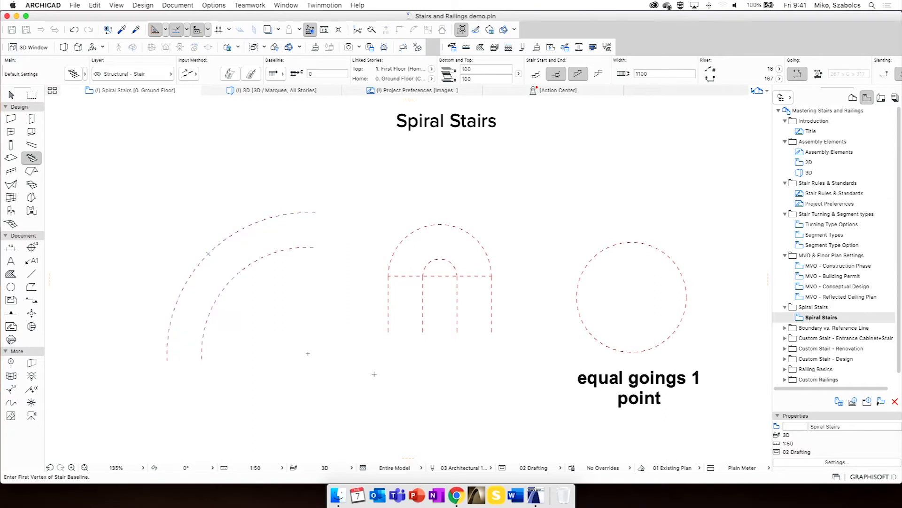
{"action": "key", "text": "Escape"}
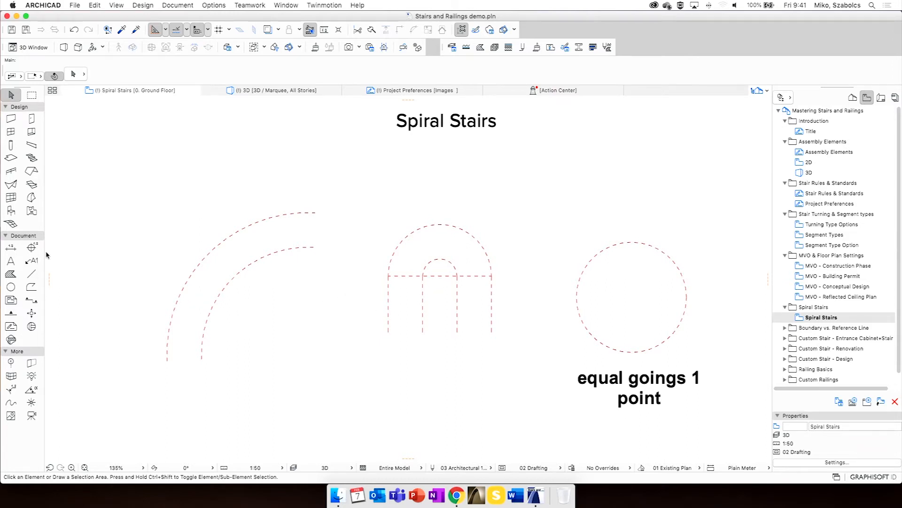
{"action": "scroll", "coordinate": [428, 275], "scroll_direction": "up", "scroll_amount": 3}
{"action": "scroll", "coordinate": [428, 275], "scroll_direction": "down", "scroll_amount": 1}
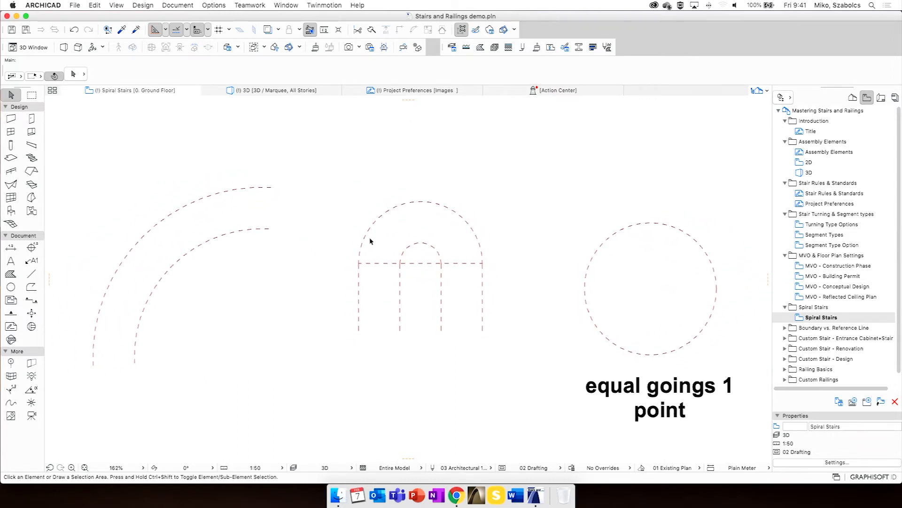
{"action": "scroll", "coordinate": [414, 291], "scroll_direction": "up", "scroll_amount": 3}
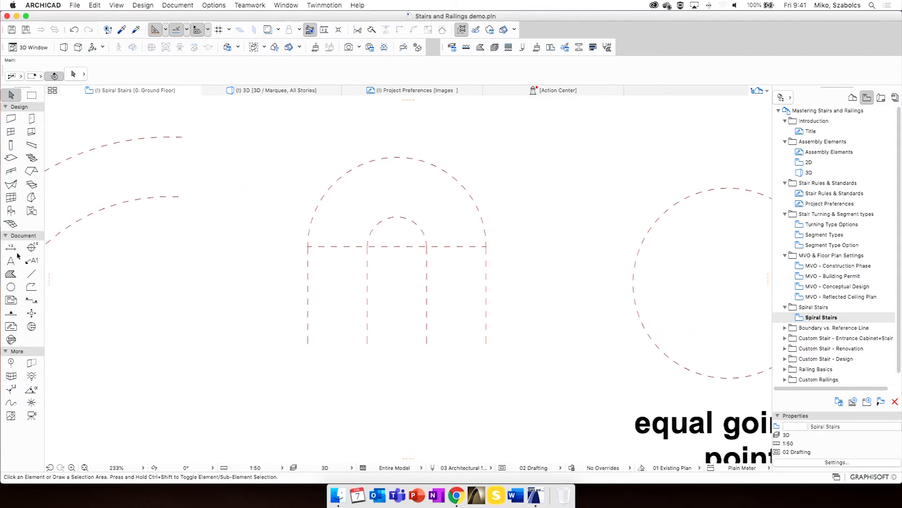
{"action": "left_click", "coordinate": [32, 158]}
{"action": "left_click", "coordinate": [638, 71]}
{"action": "type", "text": "1000"}
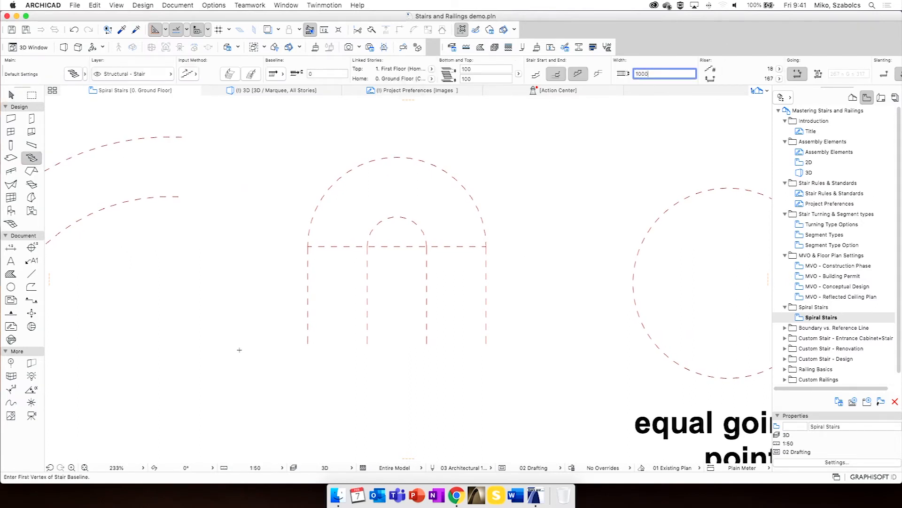
{"action": "left_click", "coordinate": [308, 339]}
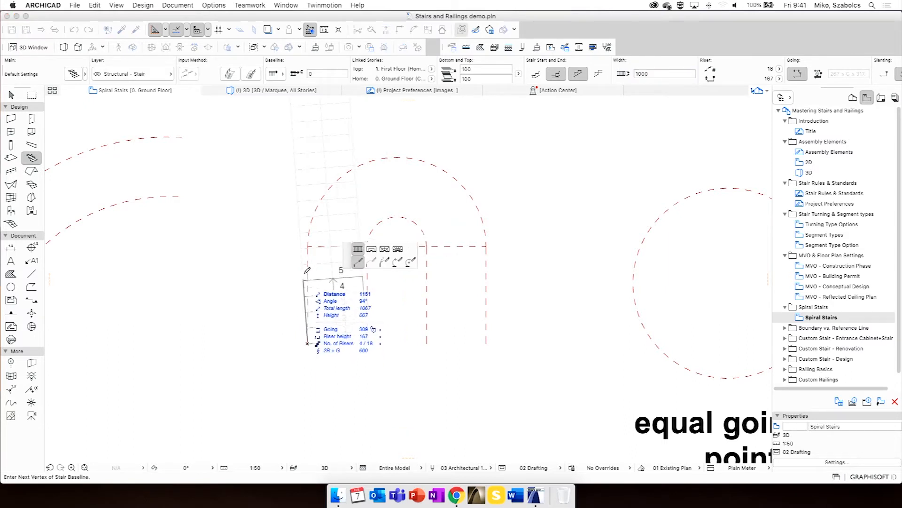
{"action": "scroll", "coordinate": [311, 243], "scroll_direction": "up", "scroll_amount": 5}
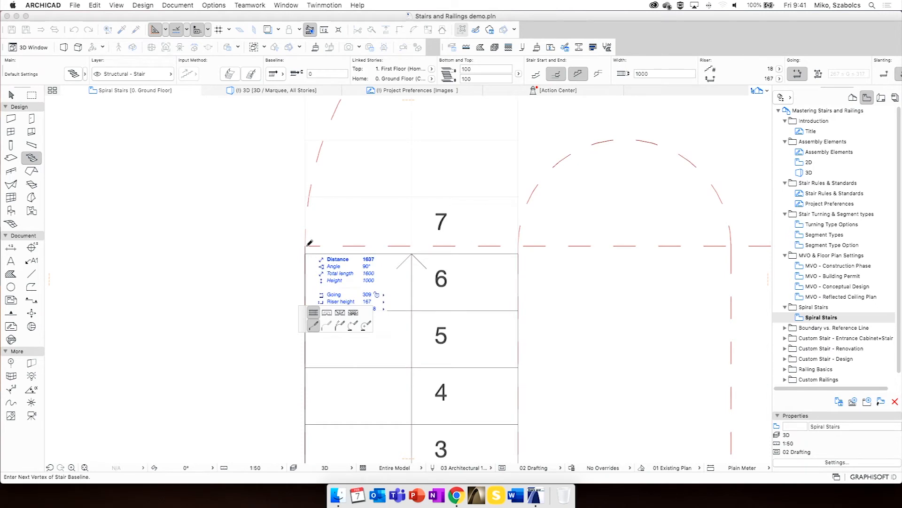
{"action": "left_click", "coordinate": [309, 244]}
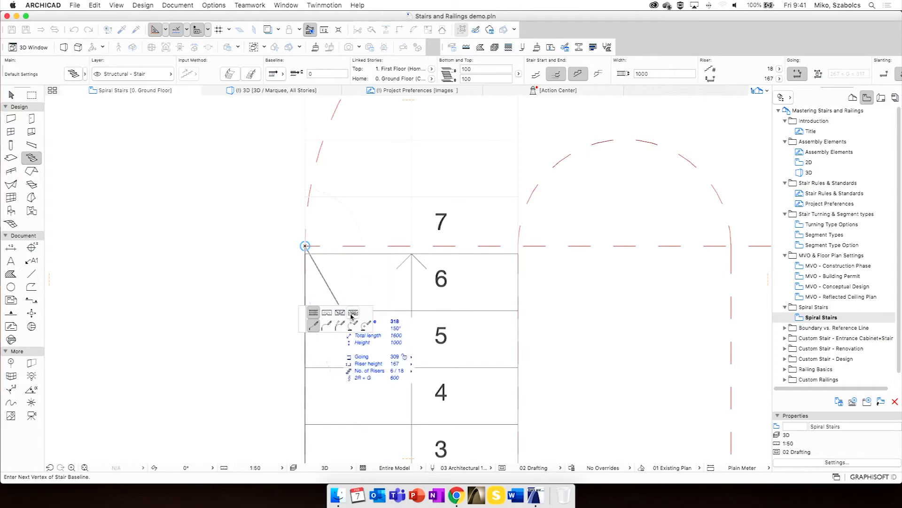
Continue the stair with a winder segment, using a three-point arc to trace the outer half circle through 180°, with a 3000 mm chord
{"action": "left_click", "coordinate": [352, 314]}
{"action": "scroll", "coordinate": [377, 233], "scroll_direction": "down", "scroll_amount": 3}
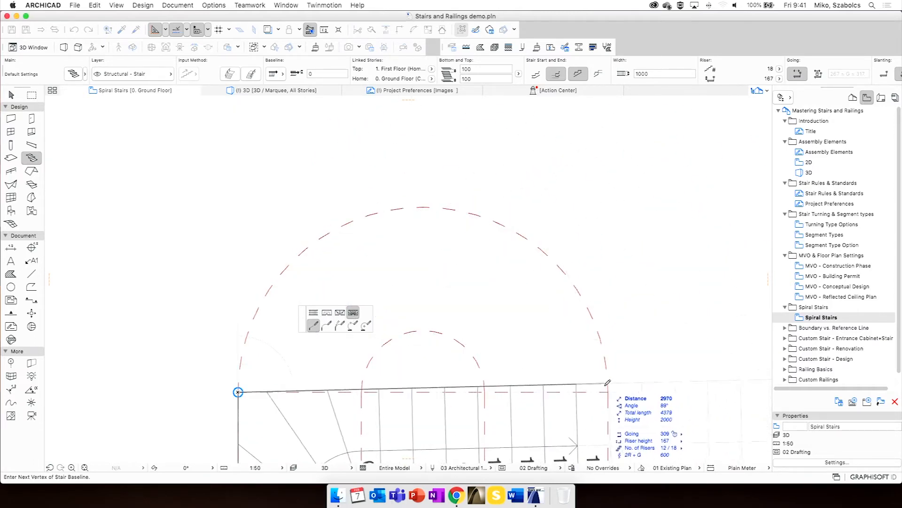
{"action": "left_click", "coordinate": [353, 325]}
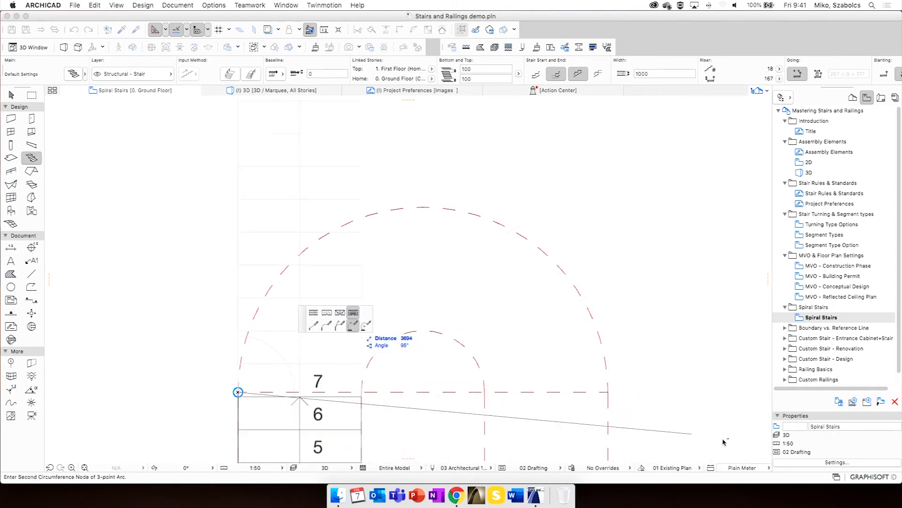
{"action": "left_click", "coordinate": [608, 392]}
{"action": "left_click", "coordinate": [574, 283]}
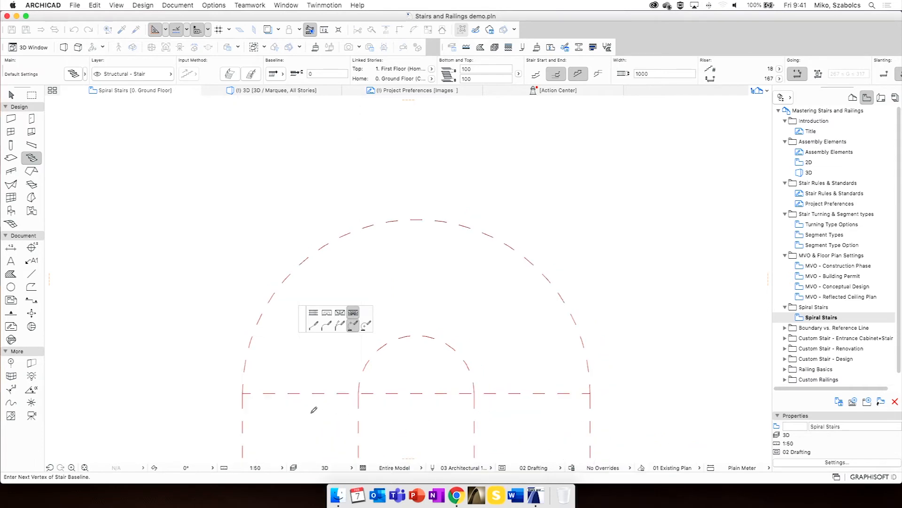
{"action": "scroll", "coordinate": [314, 410], "scroll_direction": "down", "scroll_amount": 5}
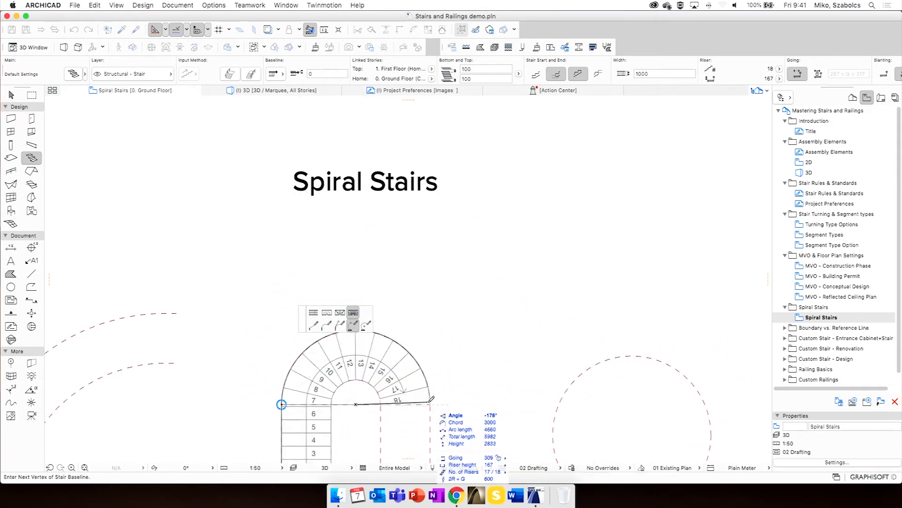
{"action": "scroll", "coordinate": [431, 398], "scroll_direction": "up", "scroll_amount": 6}
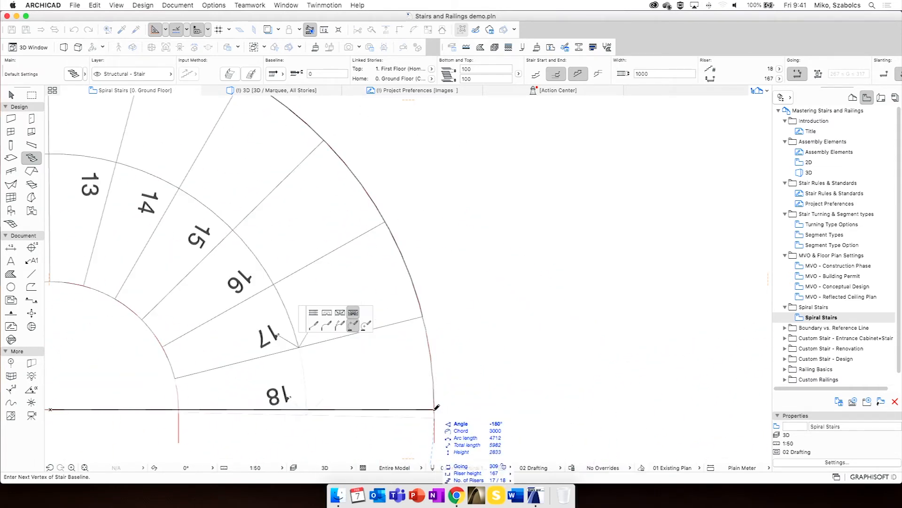
{"action": "left_click", "coordinate": [435, 409]}
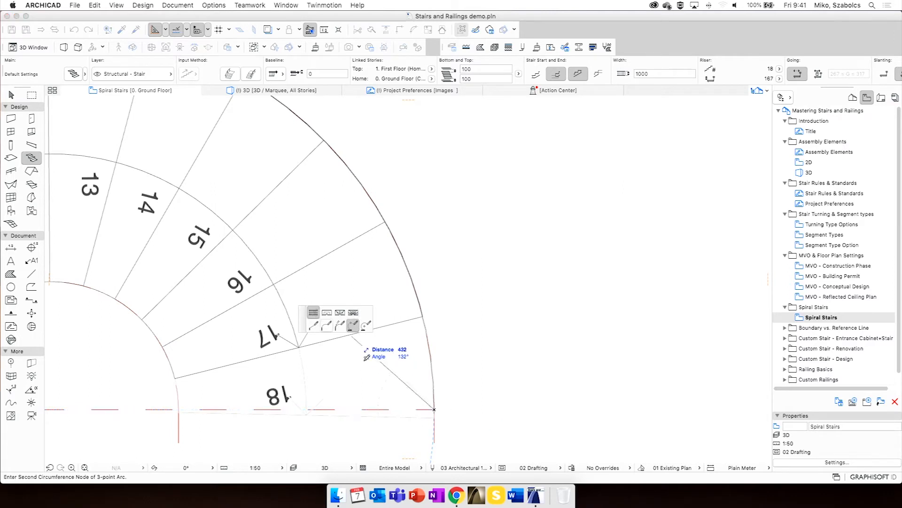
Finish the stair at the end of the outer half circle and select it
{"action": "scroll", "coordinate": [429, 405], "scroll_direction": "down", "scroll_amount": 5}
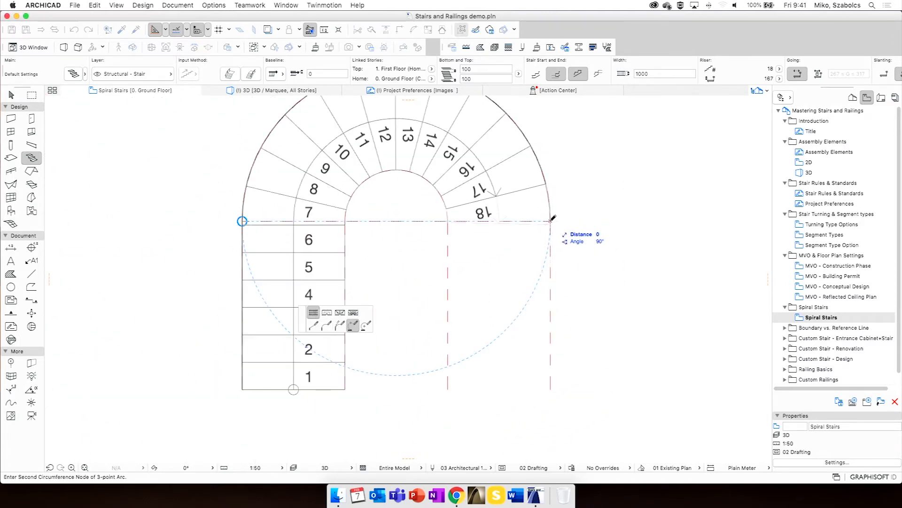
{"action": "left_click", "coordinate": [552, 218]}
{"action": "scroll", "coordinate": [541, 277], "scroll_direction": "down", "scroll_amount": 3}
{"action": "middle_click_drag", "start_coordinate": [541, 277], "coordinate": [541, 276]}
{"action": "left_click", "coordinate": [546, 261], "text": "shift"}
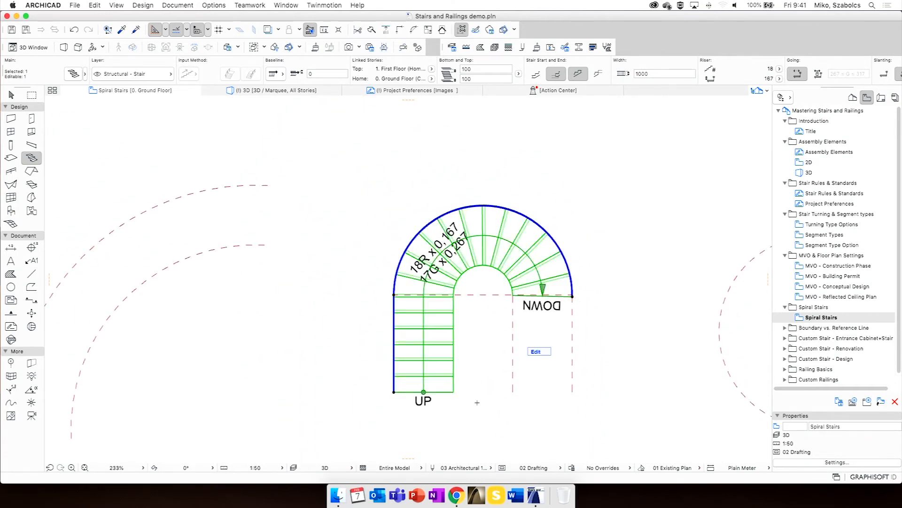
Undo the stair in the U-shaped outline and draw a new stair's first straight flight partway up the outer edge of the left leg
{"action": "key", "text": "Escape"}
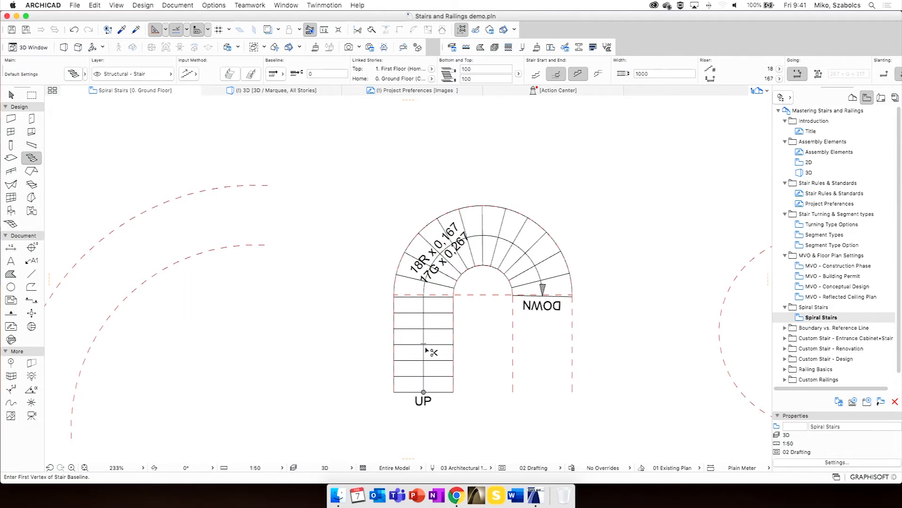
{"action": "key", "text": "super+z"}
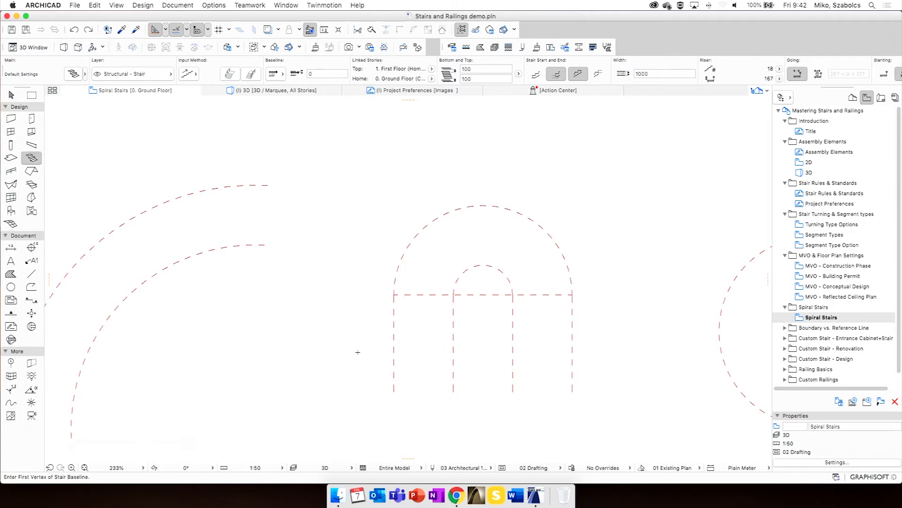
{"action": "left_click", "coordinate": [394, 353]}
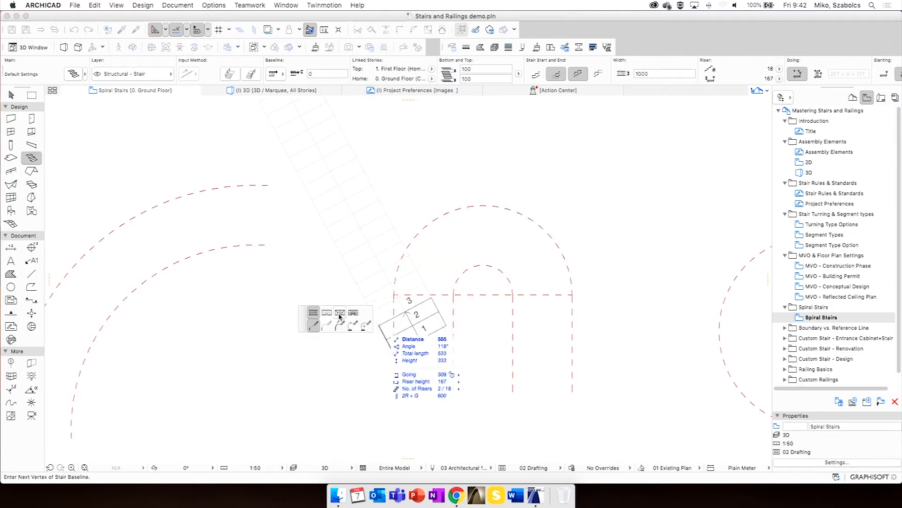
{"action": "left_click", "coordinate": [394, 295]}
Continue the stair with a curved winder segment along the outline's outer semicircle and finish with a straight flight down the right leg
{"action": "left_click", "coordinate": [356, 312]}
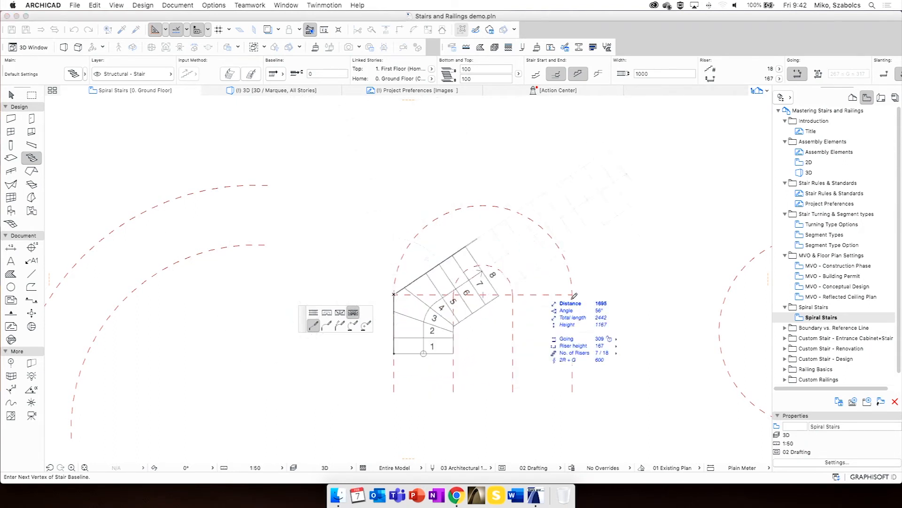
{"action": "left_click", "coordinate": [353, 325]}
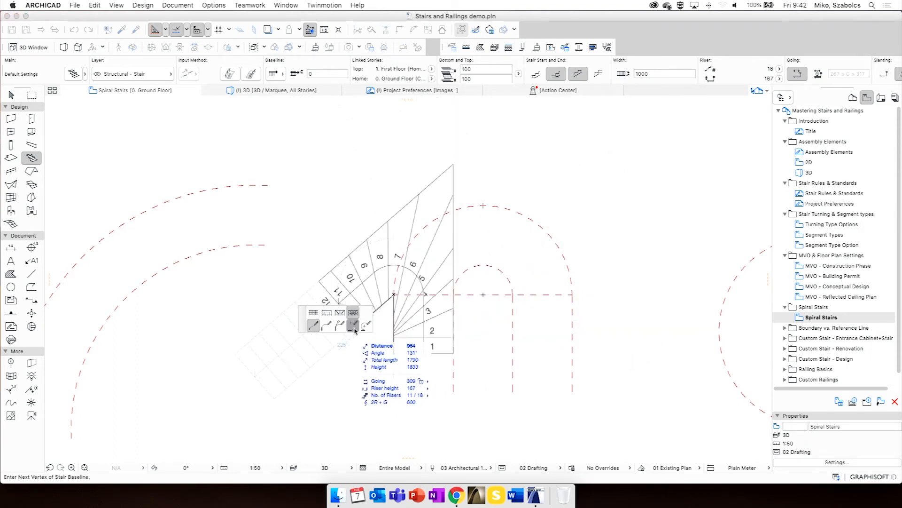
{"action": "left_click", "coordinate": [573, 295]}
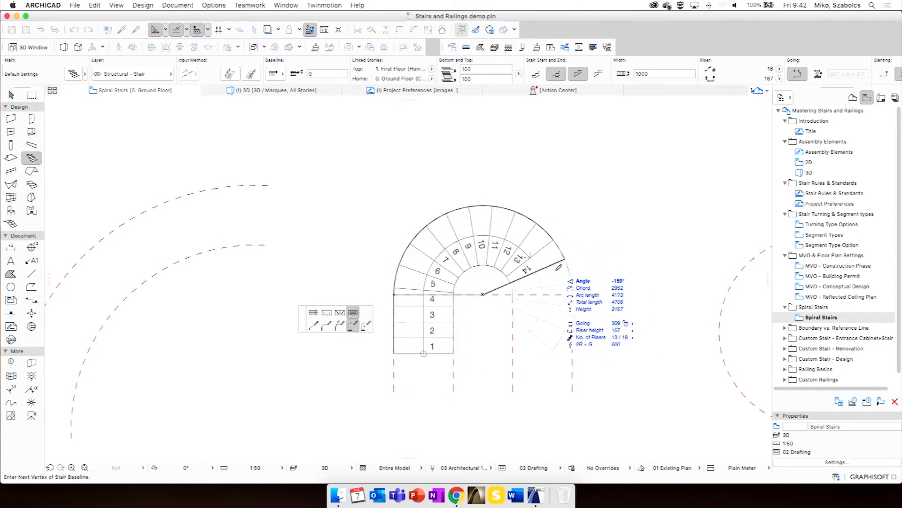
{"action": "left_click", "coordinate": [573, 294]}
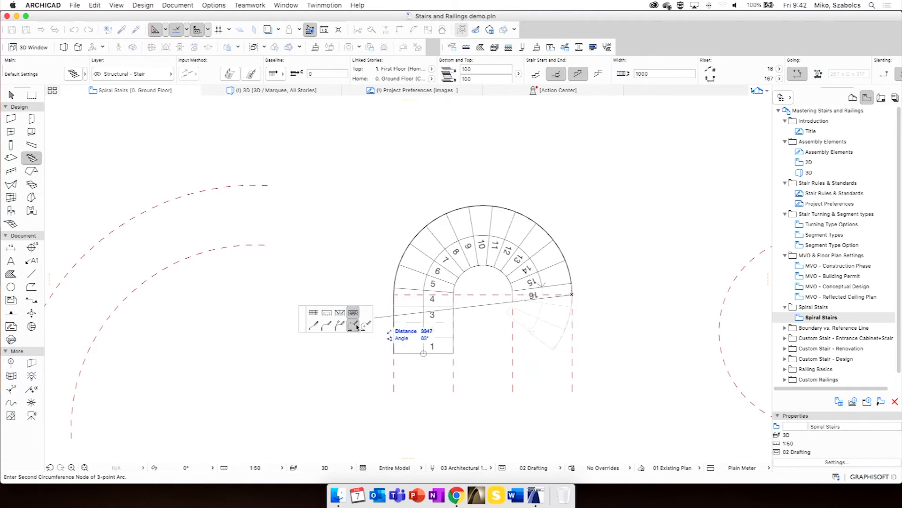
{"action": "left_click", "coordinate": [314, 326]}
{"action": "left_click", "coordinate": [314, 313]}
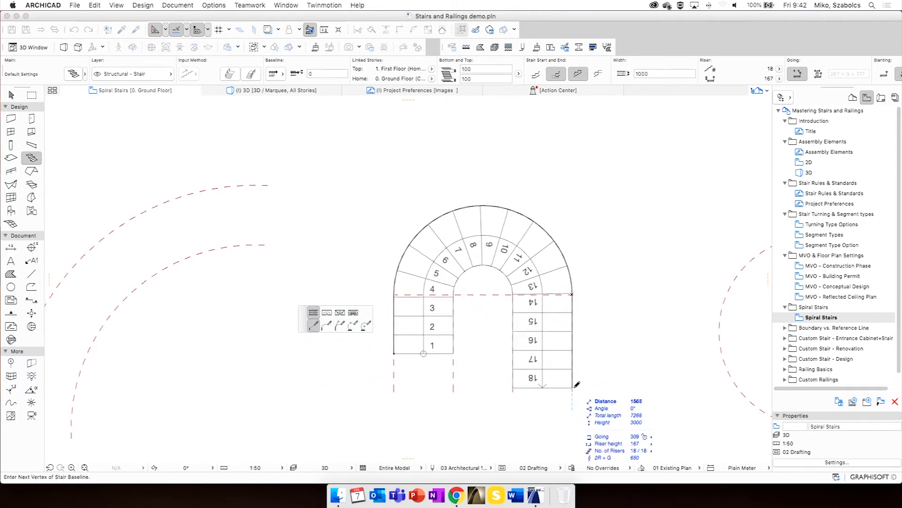
{"action": "double_click", "coordinate": [574, 386]}
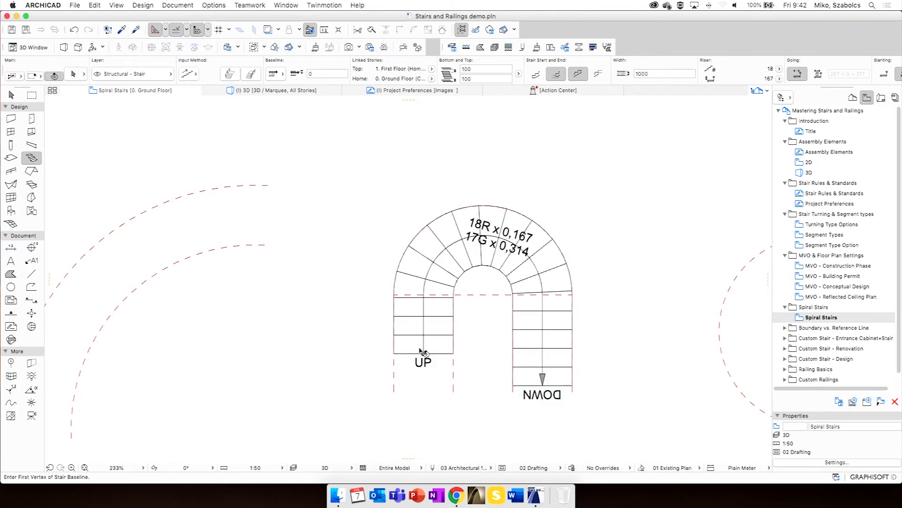
Extend the U-shaped stair's starting flight by moving its outer start node down along the dashed left leg, and deselect the stair
{"action": "left_click", "coordinate": [394, 353]}
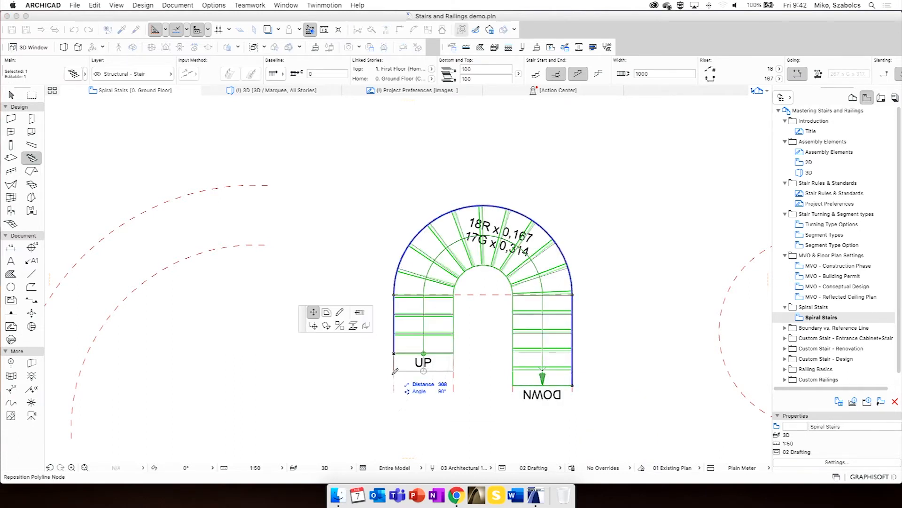
{"action": "left_click", "coordinate": [394, 385]}
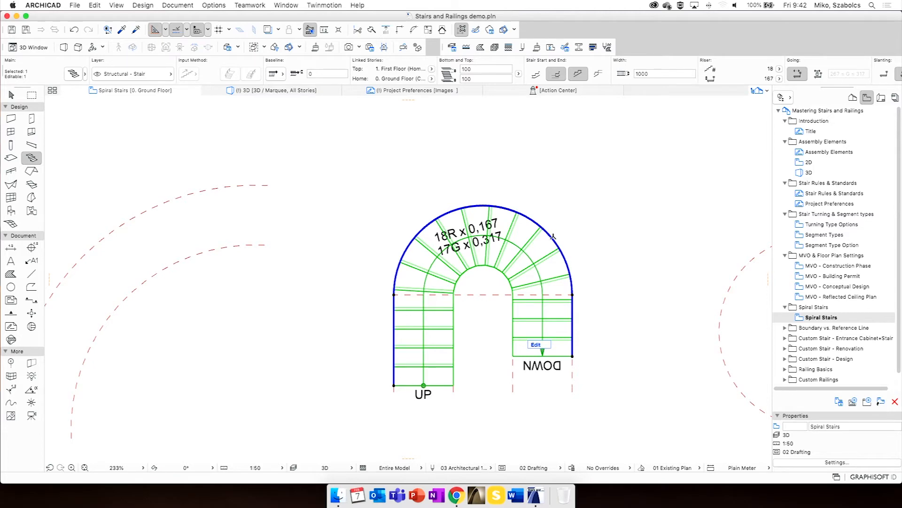
{"action": "key", "text": "Escape"}
{"action": "scroll", "coordinate": [548, 301], "scroll_direction": "down", "scroll_amount": 3}
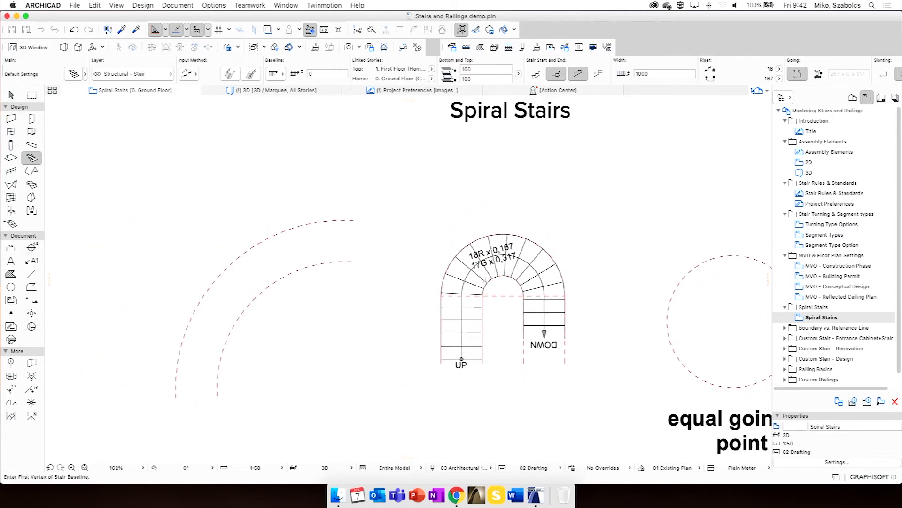
{"action": "scroll", "coordinate": [474, 297], "scroll_direction": "up", "scroll_amount": 3}
{"action": "scroll", "coordinate": [529, 313], "scroll_direction": "down", "scroll_amount": 3}
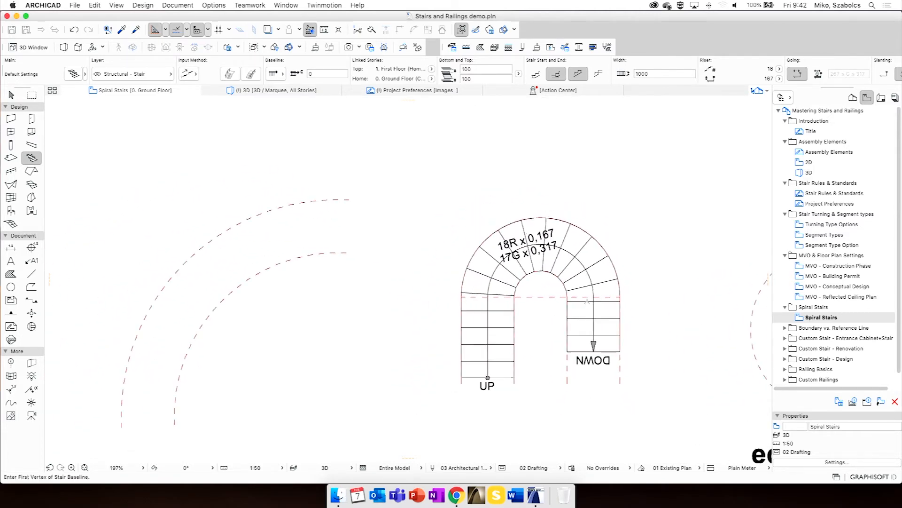
{"action": "scroll", "coordinate": [506, 417], "scroll_direction": "up", "scroll_amount": 2}
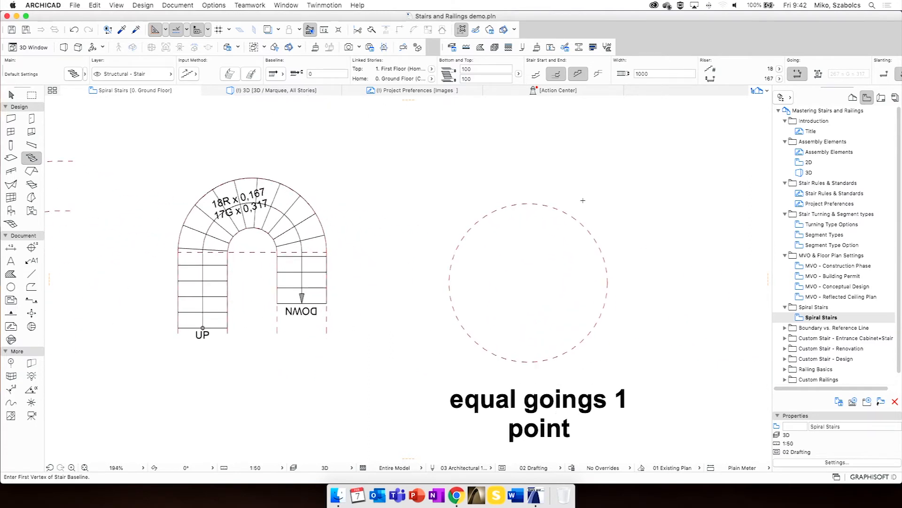
{"action": "scroll", "coordinate": [610, 240], "scroll_direction": "down", "scroll_amount": 2}
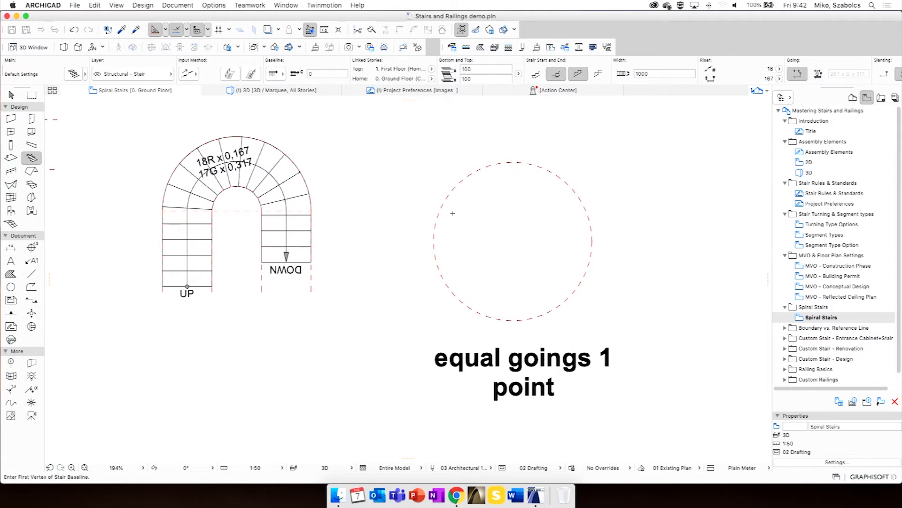
{"action": "left_click", "coordinate": [434, 240]}
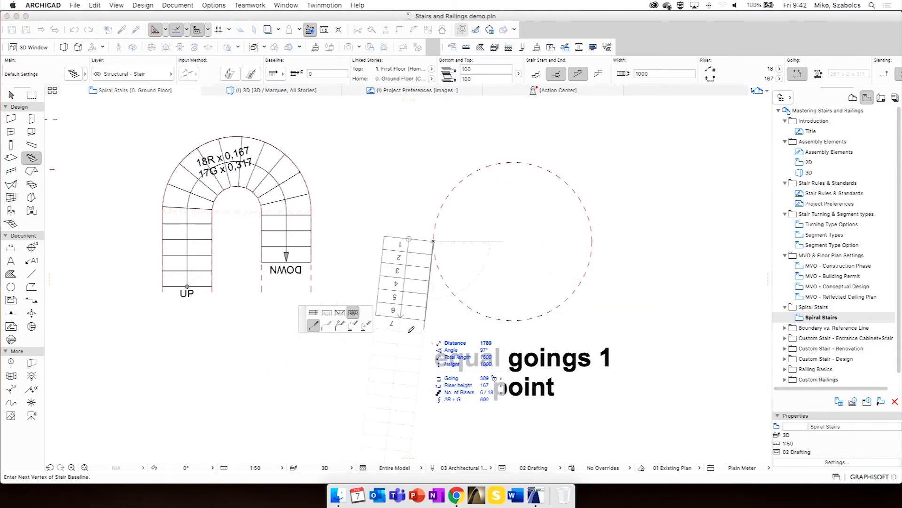
{"action": "left_click", "coordinate": [353, 323]}
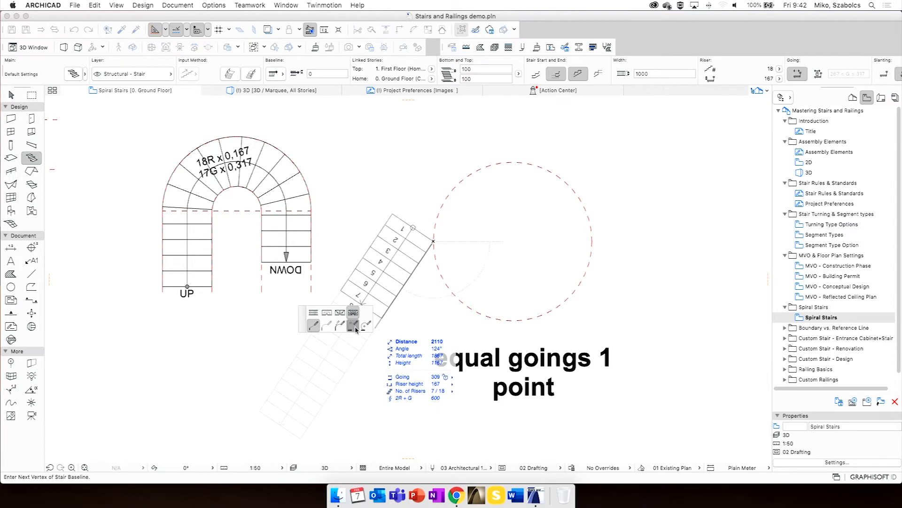
{"action": "left_click", "coordinate": [591, 240]}
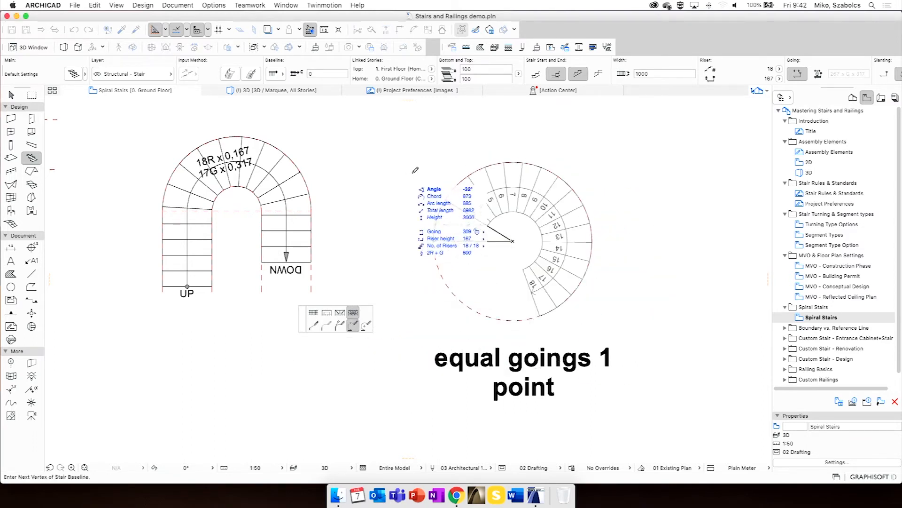
{"action": "left_click", "coordinate": [474, 307]}
{"action": "left_click", "coordinate": [476, 306]}
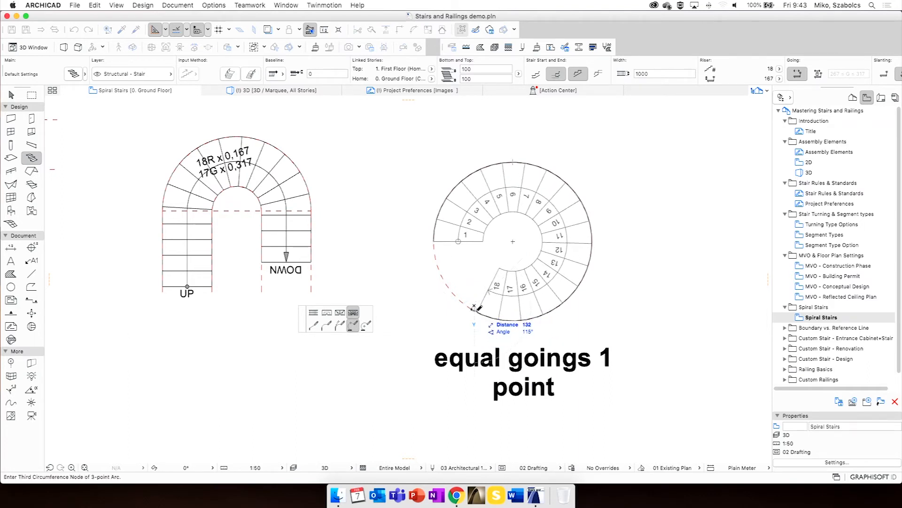
{"action": "key", "text": "Escape"}
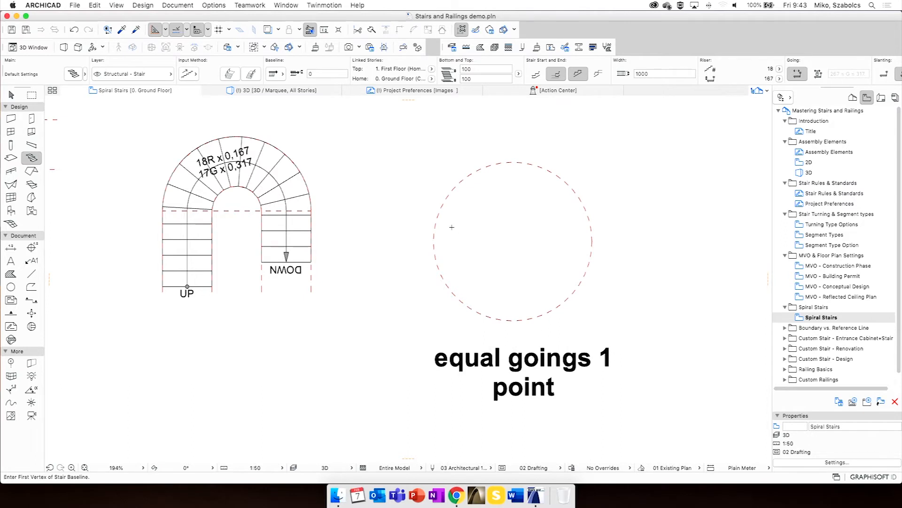
Draw a spiral stair with an arc-shaped winder clockwise along the dashed circle, from its leftmost point to just past the bottom
{"action": "left_click", "coordinate": [433, 241]}
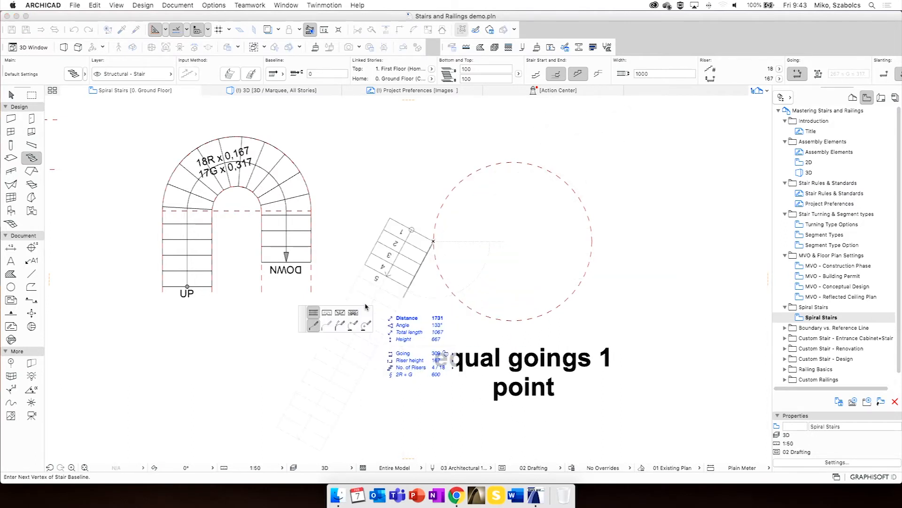
{"action": "left_click", "coordinate": [355, 324]}
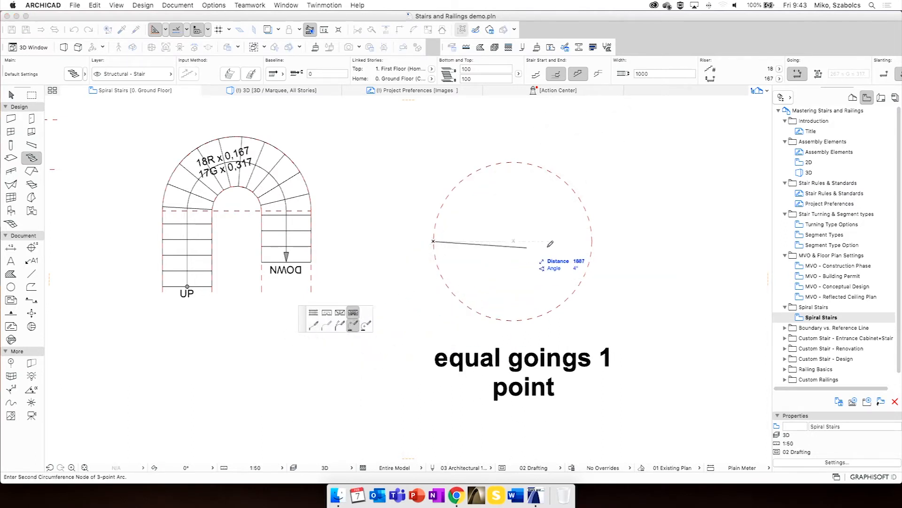
{"action": "left_click", "coordinate": [594, 241]}
{"action": "right_click", "coordinate": [570, 185]}
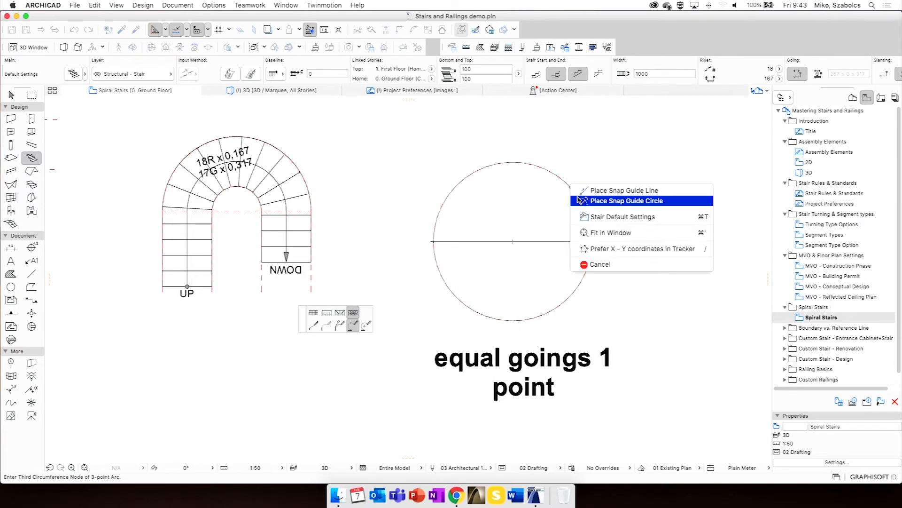
{"action": "left_click", "coordinate": [559, 187]}
{"action": "left_click", "coordinate": [592, 232]}
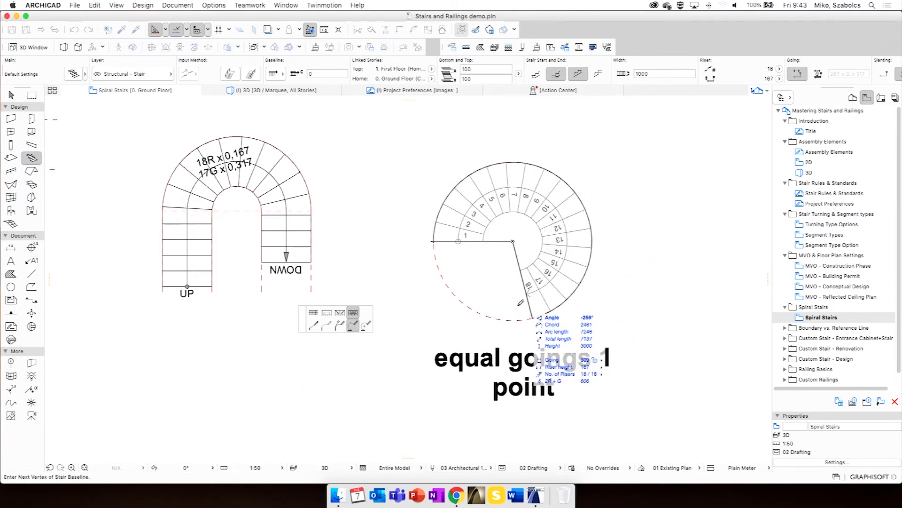
{"action": "left_click", "coordinate": [507, 317]}
{"action": "left_click", "coordinate": [507, 318]}
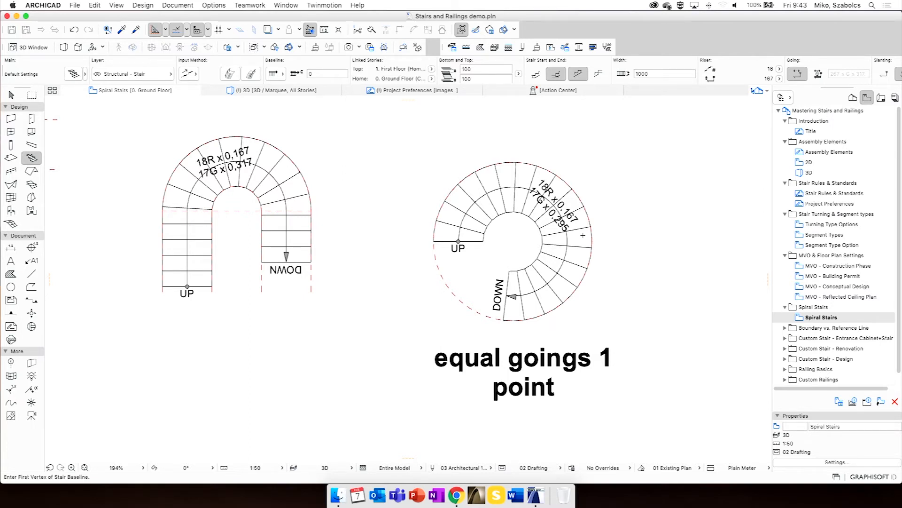
Select the spiral stair, try to change the curvature of its outer edge, and undo that edit
{"action": "left_click", "coordinate": [523, 215], "text": "shift"}
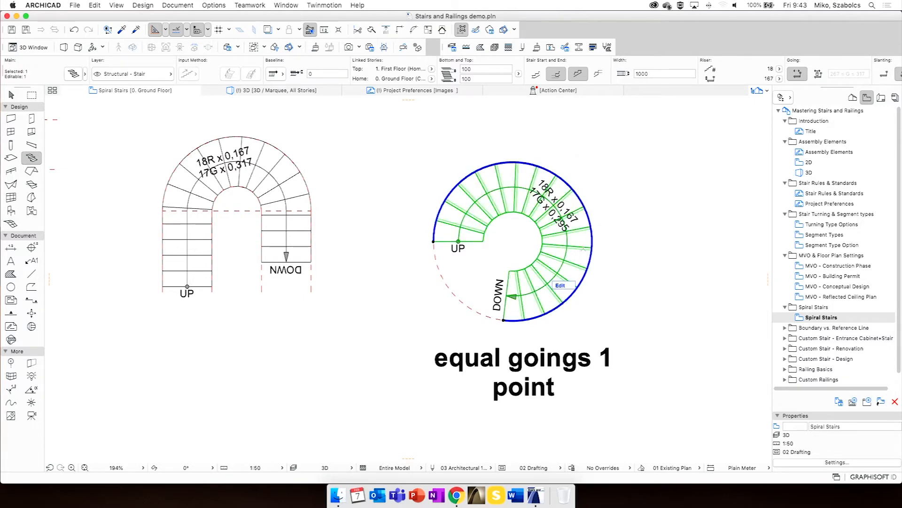
{"action": "scroll", "coordinate": [587, 254], "scroll_direction": "up", "scroll_amount": 5}
{"action": "middle_click_drag", "start_coordinate": [597, 262], "coordinate": [624, 224]}
{"action": "left_click", "coordinate": [623, 234]}
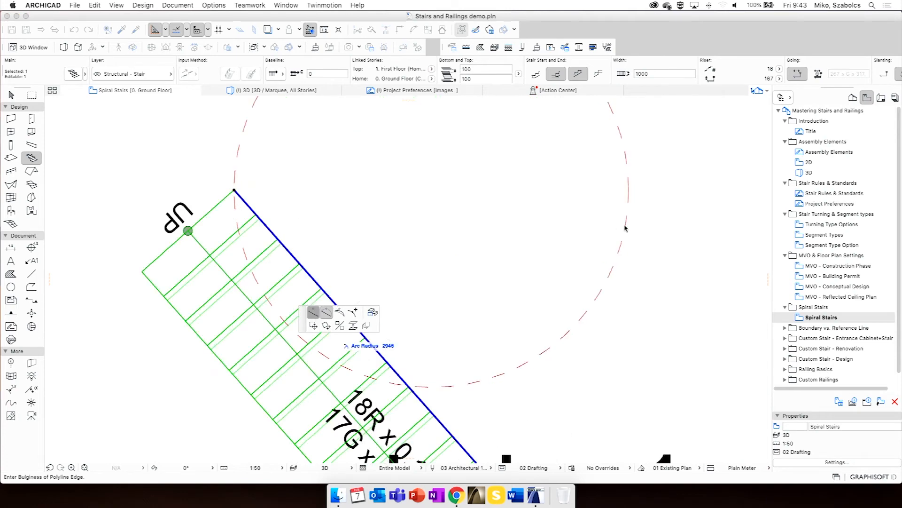
{"action": "left_click", "coordinate": [512, 338]}
{"action": "scroll", "coordinate": [512, 339], "scroll_direction": "down", "scroll_amount": 8}
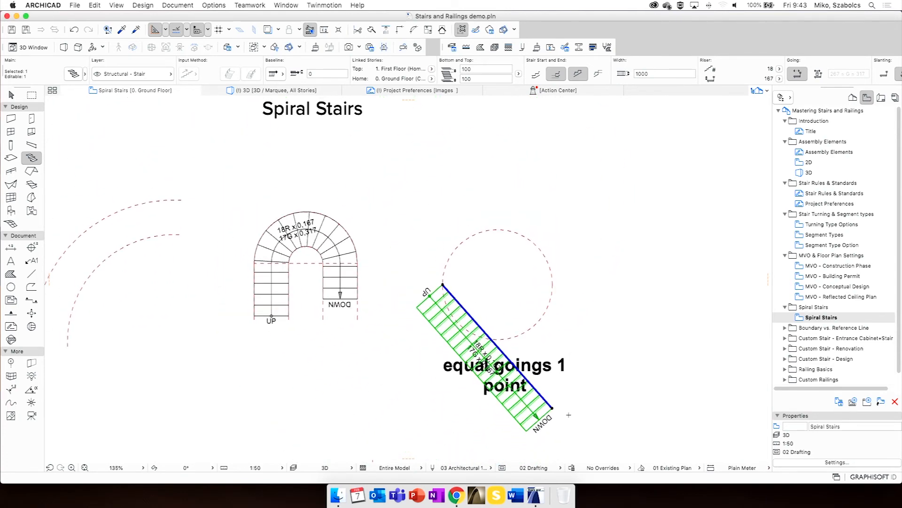
{"action": "key", "text": "super+z"}
Insert a new node on the spiral stair's outer arc at the circle's rightmost point
{"action": "scroll", "coordinate": [503, 347], "scroll_direction": "up", "scroll_amount": 5}
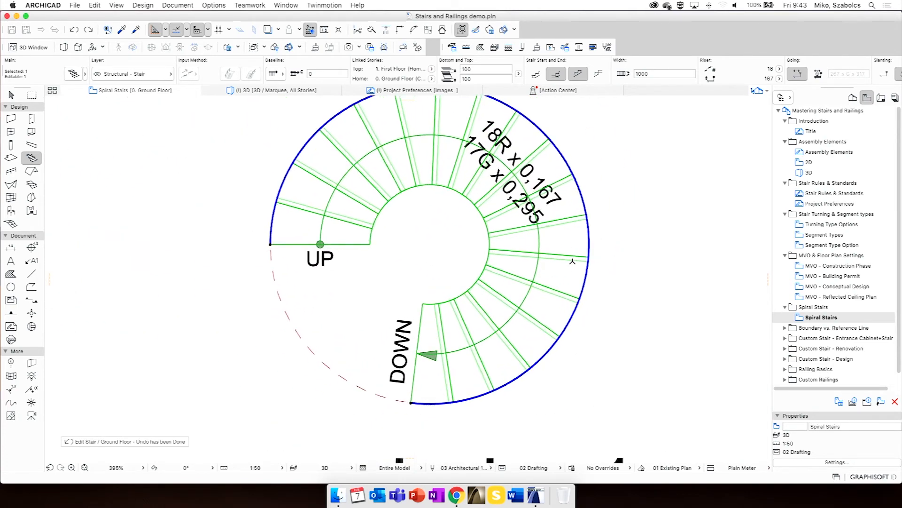
{"action": "left_click", "coordinate": [592, 239]}
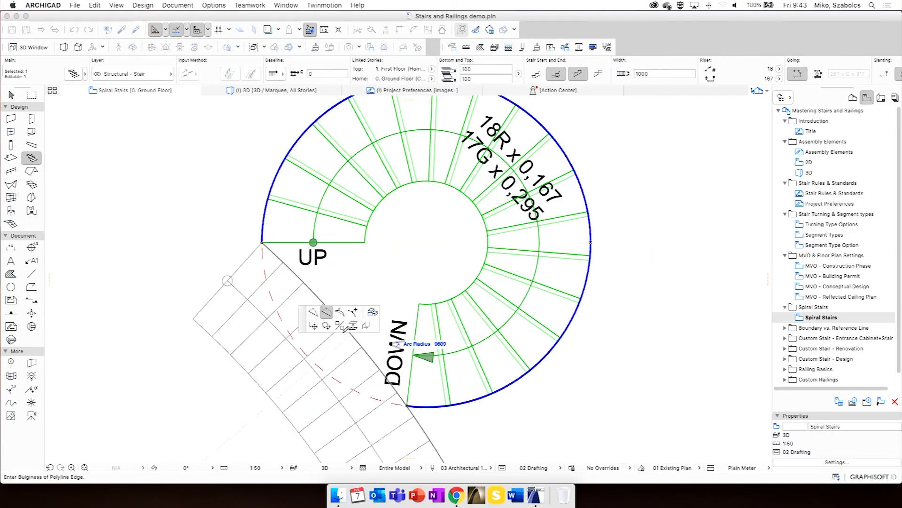
{"action": "left_click", "coordinate": [353, 312]}
Set the straight joint at the new node on the spiral stair's outer arc to a fixed riser offset
{"action": "scroll", "coordinate": [586, 244], "scroll_direction": "up", "scroll_amount": 5}
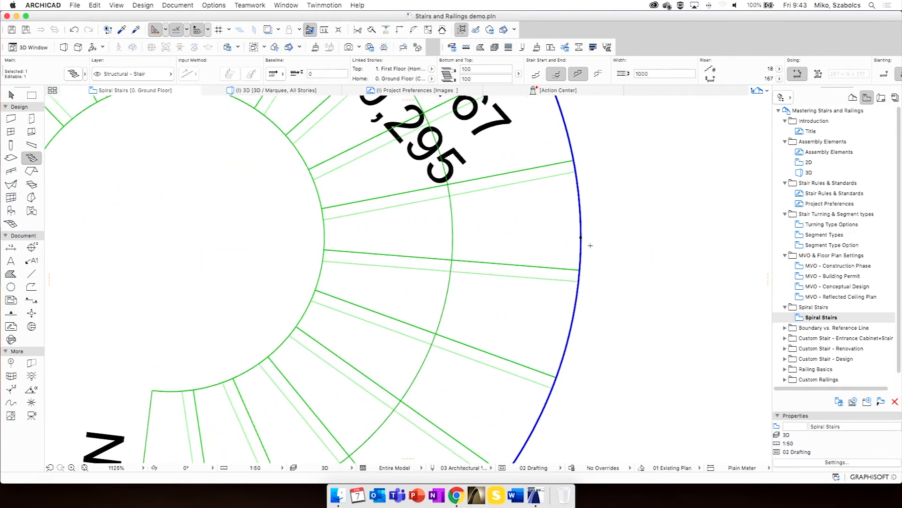
{"action": "left_click", "coordinate": [578, 237]}
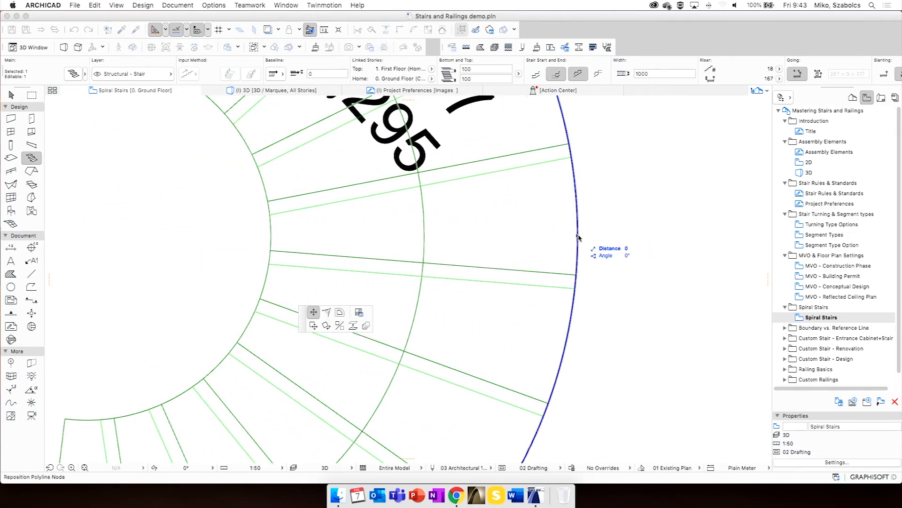
{"action": "left_click", "coordinate": [359, 312]}
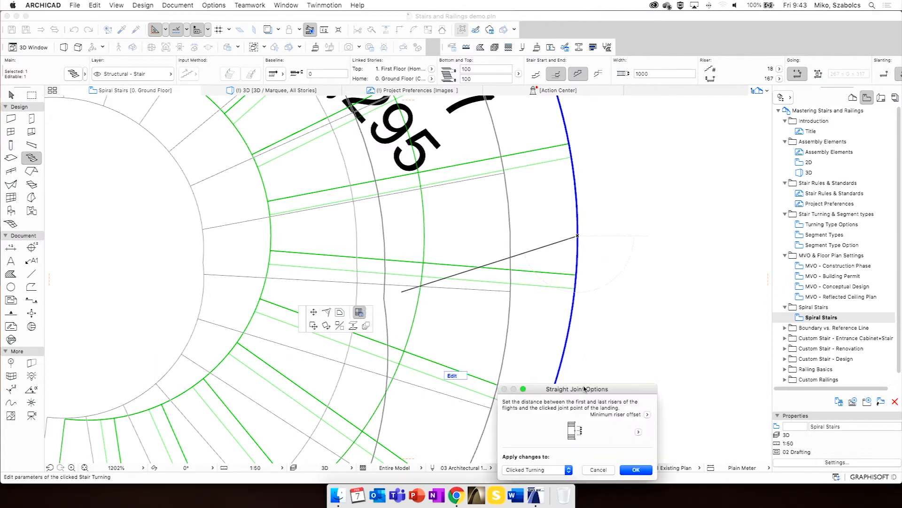
{"action": "left_click_drag", "start_coordinate": [585, 389], "coordinate": [605, 136]}
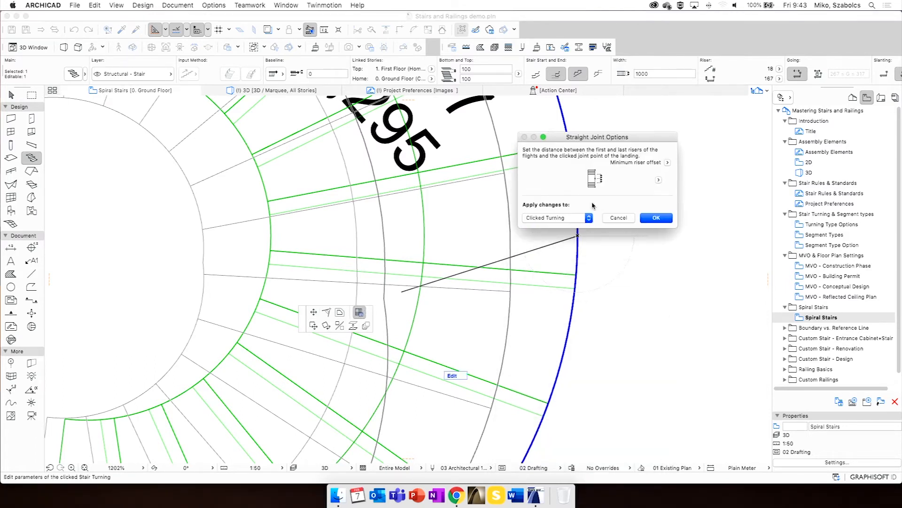
{"action": "left_click", "coordinate": [659, 180]}
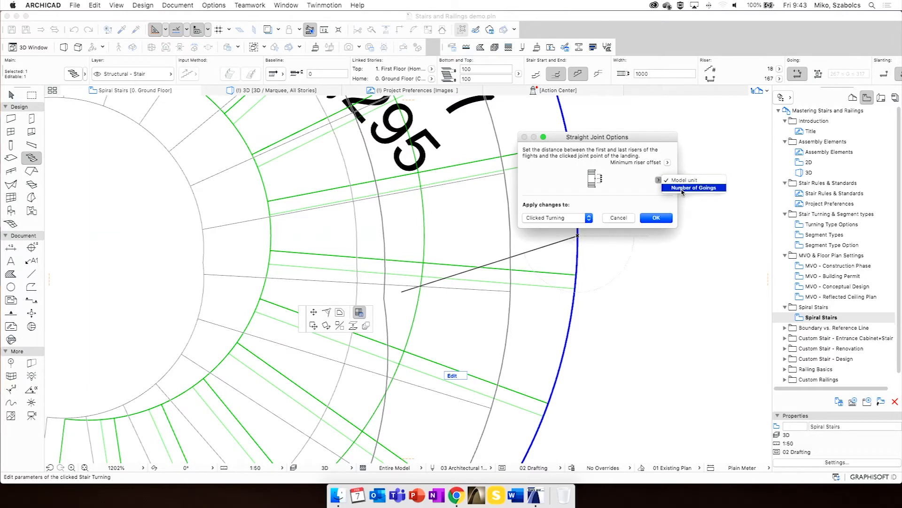
{"action": "left_click", "coordinate": [651, 179]}
{"action": "left_click", "coordinate": [667, 163]}
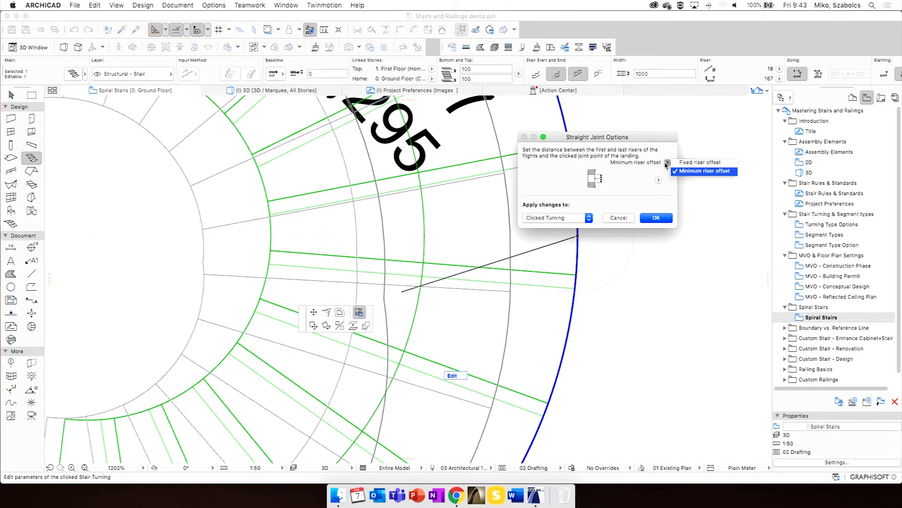
{"action": "left_click", "coordinate": [700, 162]}
{"action": "left_click", "coordinate": [656, 217]}
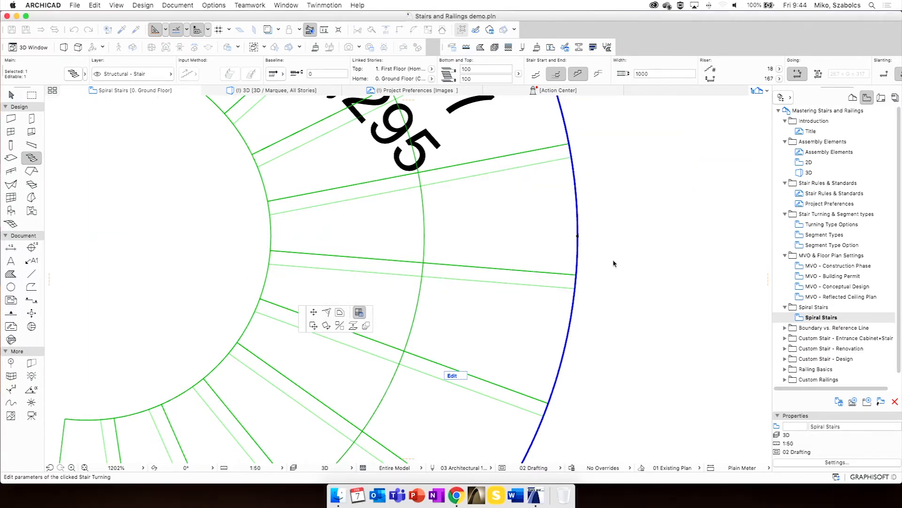
Insert a second outer-arc node slightly below the rightmost one and convert the short segment between these two nodes into a landing
{"action": "left_click", "coordinate": [571, 316]}
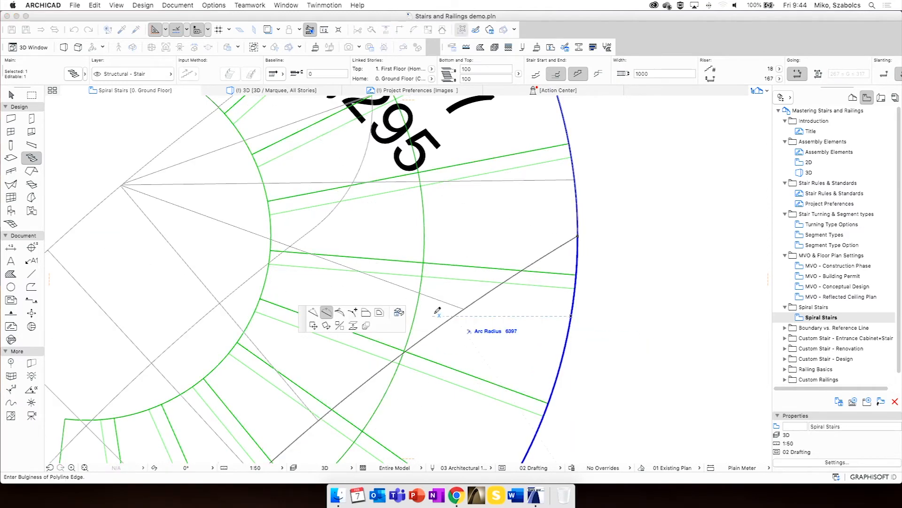
{"action": "left_click", "coordinate": [352, 316]}
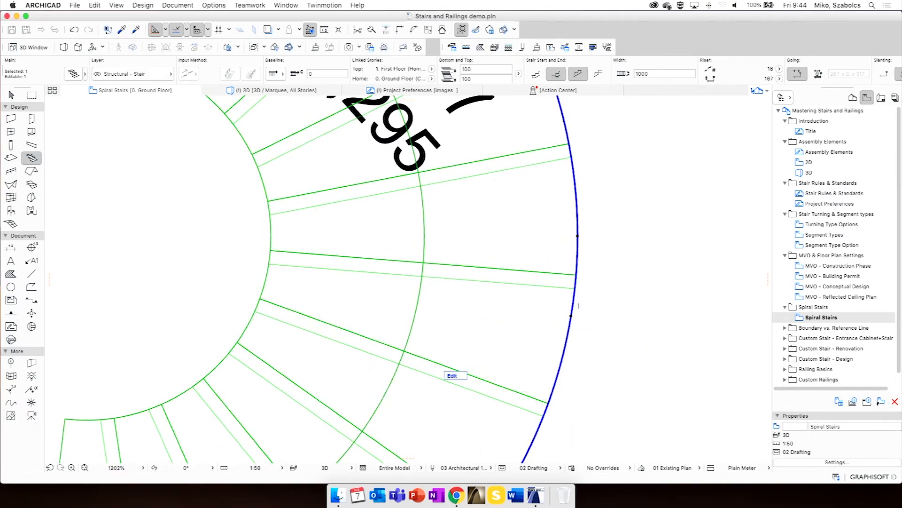
{"action": "left_click", "coordinate": [576, 284]}
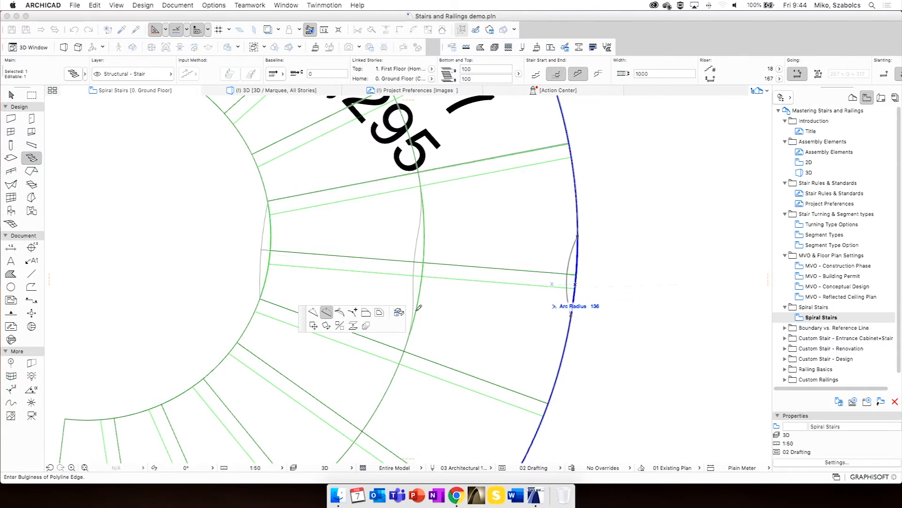
{"action": "left_click", "coordinate": [397, 314]}
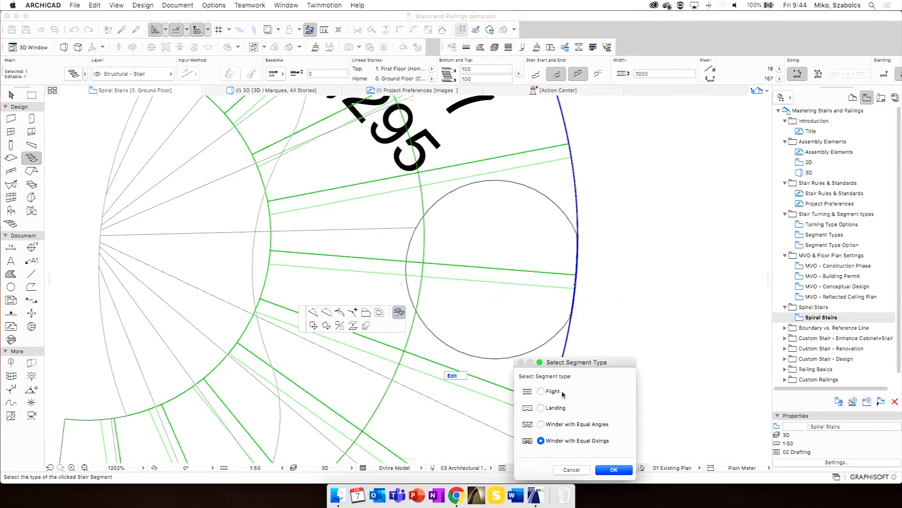
{"action": "left_click", "coordinate": [555, 408]}
{"action": "left_click", "coordinate": [615, 469]}
{"action": "scroll", "coordinate": [582, 277], "scroll_direction": "down", "scroll_amount": 10}
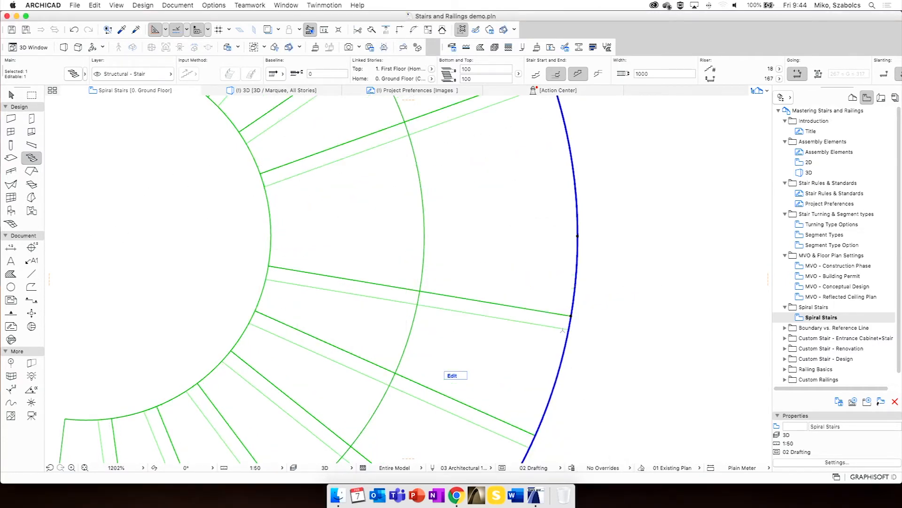
{"action": "scroll", "coordinate": [582, 276], "scroll_direction": "down", "scroll_amount": 1}
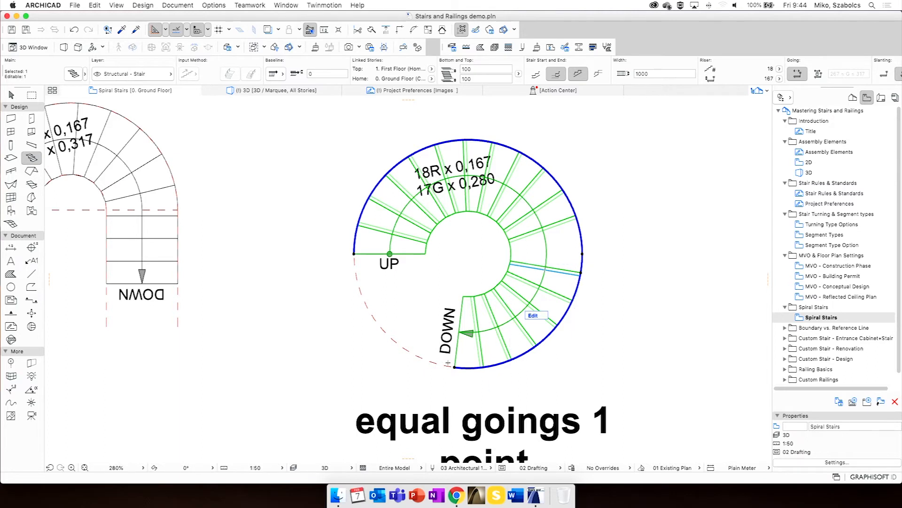
Rearrange the spiral stair's steps by moving its upper end node clockwise along the dashed circle to just above the leftmost point
{"action": "left_click", "coordinate": [454, 366]}
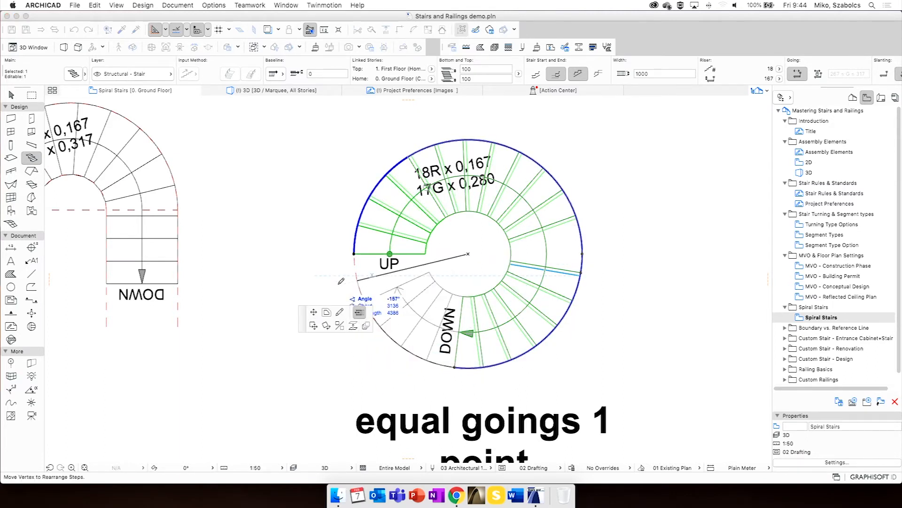
{"action": "left_click", "coordinate": [365, 301]}
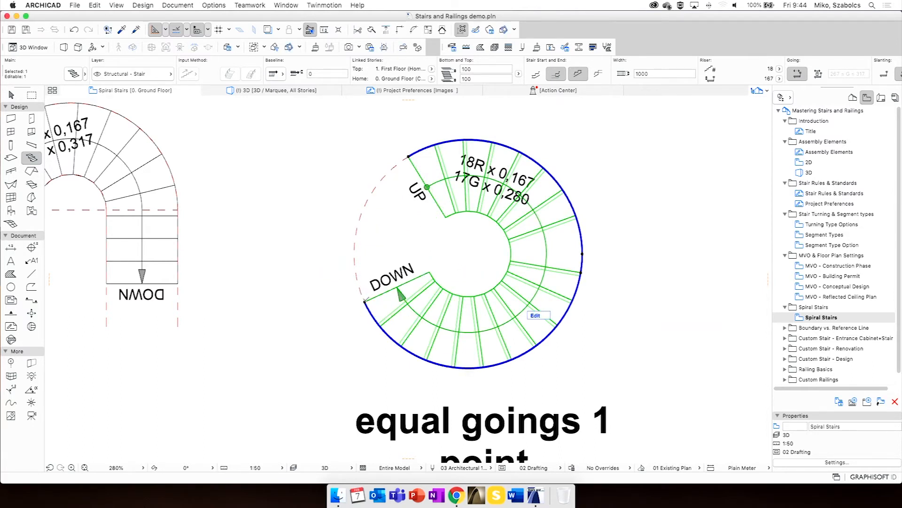
{"action": "left_click", "coordinate": [365, 301]}
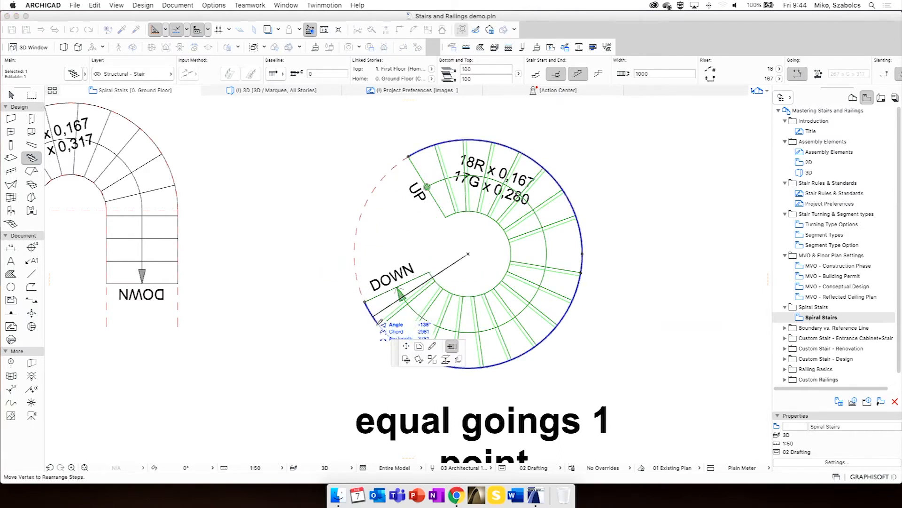
{"action": "left_click", "coordinate": [356, 258]}
{"action": "left_click", "coordinate": [356, 272]}
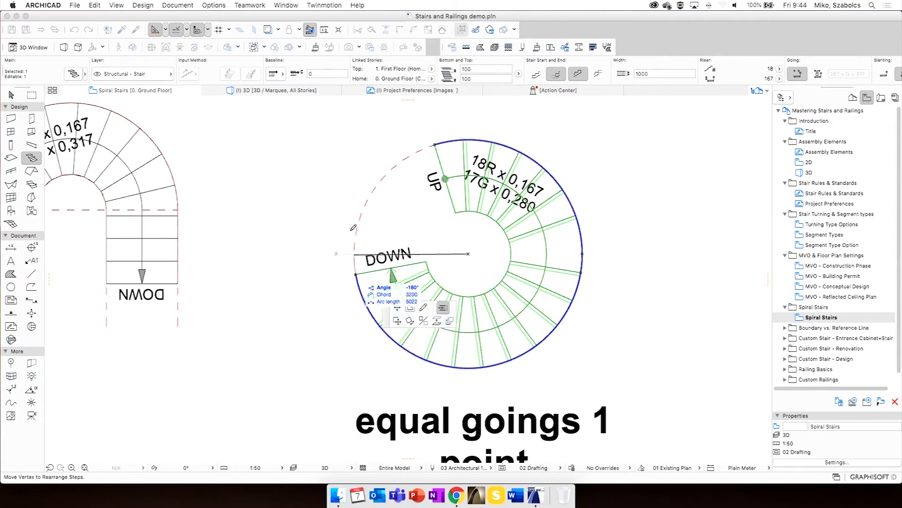
{"action": "left_click", "coordinate": [354, 246]}
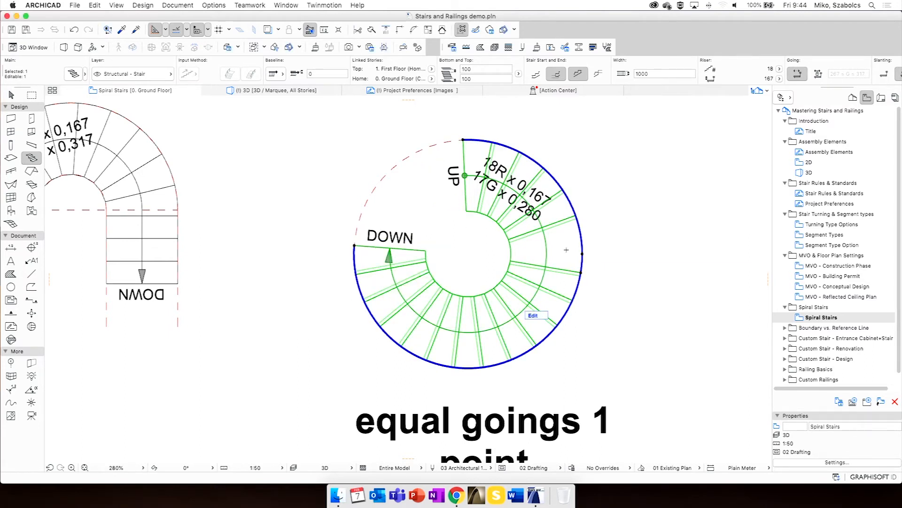
{"action": "left_click", "coordinate": [582, 273]}
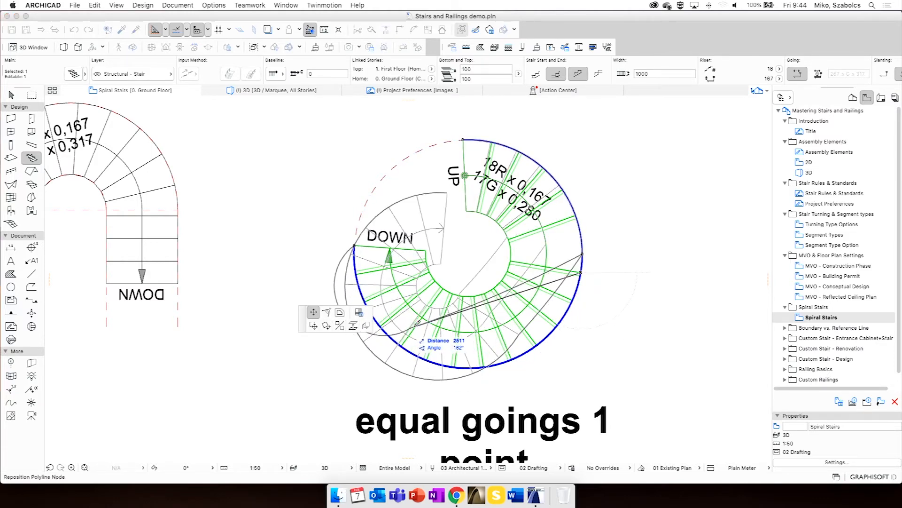
{"action": "key", "text": "Escape"}
{"action": "key", "text": "Escape"}
{"action": "key", "text": "Escape"}
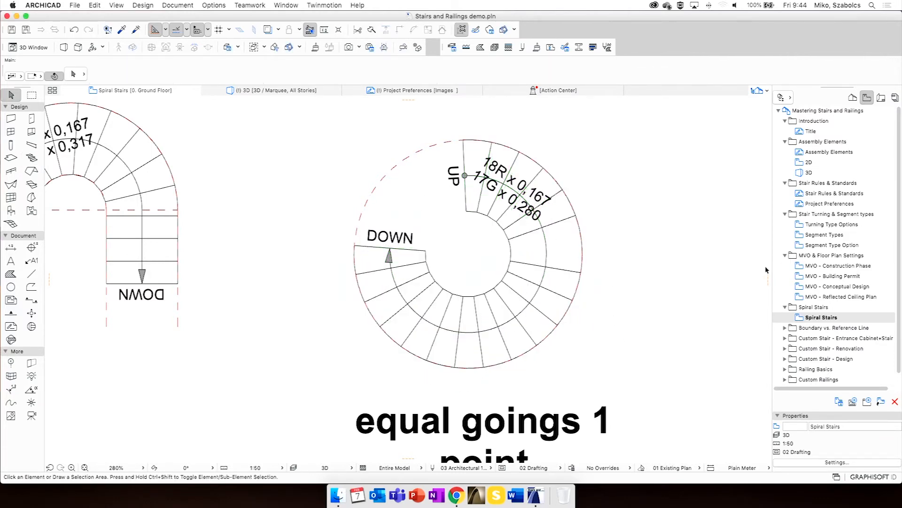
Open the Boundary vs. Reference view from the Boundary vs. Reference Line folder
{"action": "left_click", "coordinate": [811, 329]}
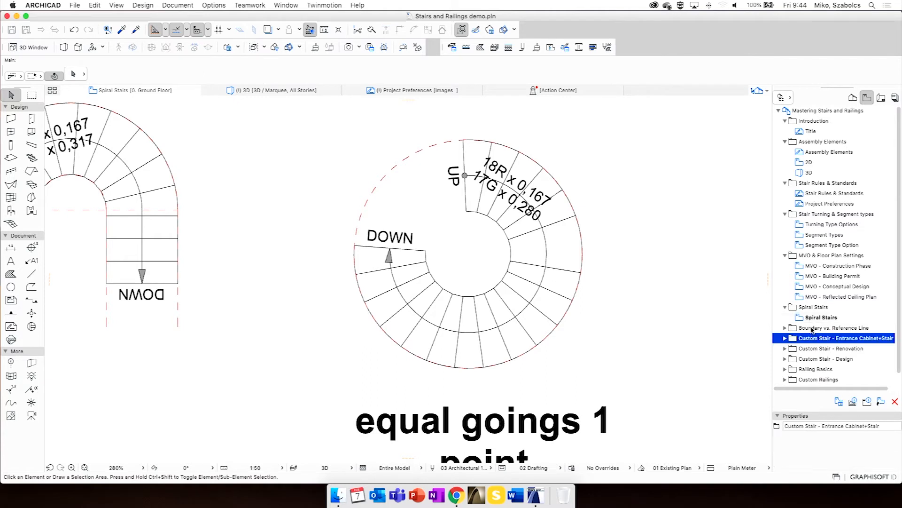
{"action": "left_click", "coordinate": [784, 328]}
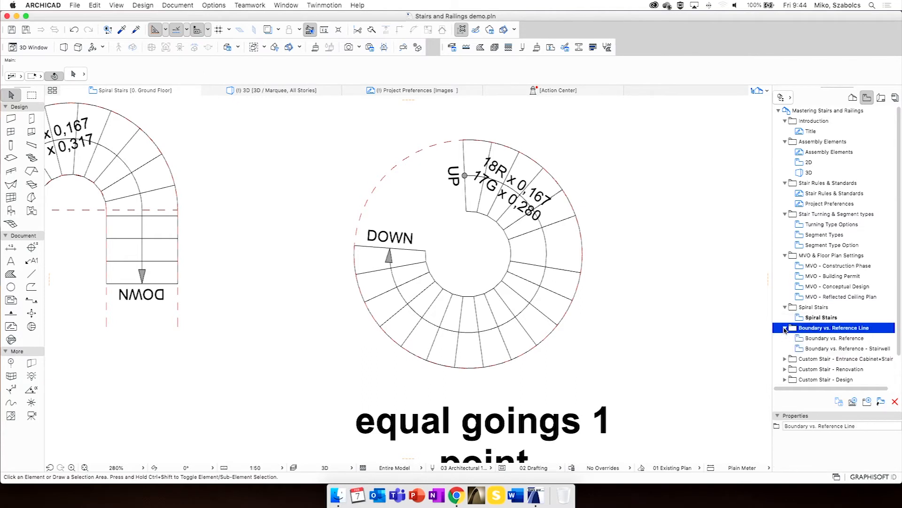
{"action": "double_click", "coordinate": [819, 339]}
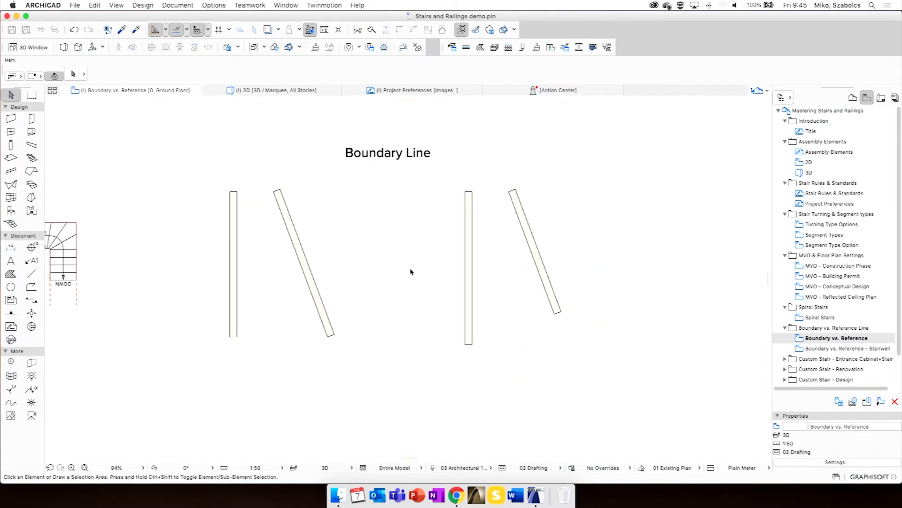
{"action": "scroll", "coordinate": [385, 282], "scroll_direction": "up", "scroll_amount": 2}
{"action": "middle_click_drag", "start_coordinate": [404, 306], "coordinate": [419, 314]}
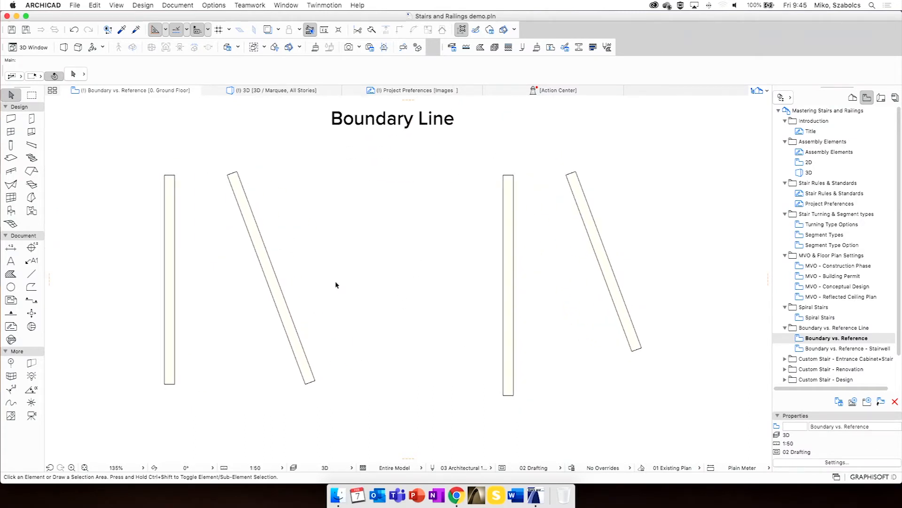
Draw a straight stair upward along the right face of the leftmost vertical wall, starting at the wall's lower end
{"action": "left_click", "coordinate": [32, 157]}
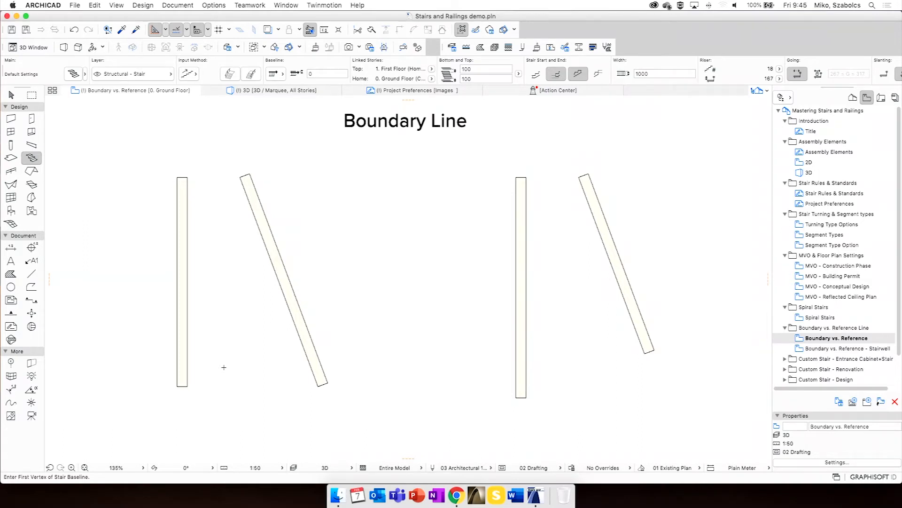
{"action": "left_click", "coordinate": [187, 386]}
{"action": "double_click", "coordinate": [189, 175]}
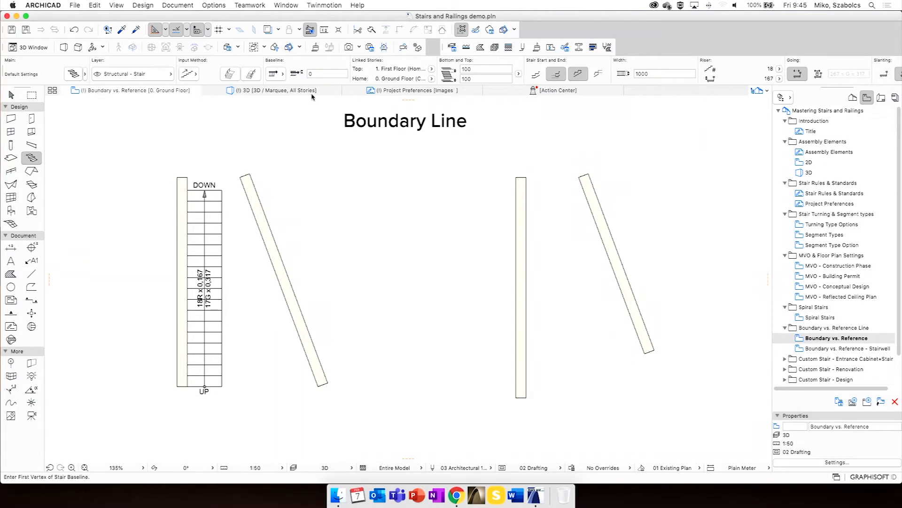
Switch the baseline to the stair's right side and draw a straight stair upward along the left face of the rightmost slanted wall
{"action": "left_click", "coordinate": [278, 74]}
{"action": "left_click", "coordinate": [317, 73]}
{"action": "left_click", "coordinate": [645, 353]}
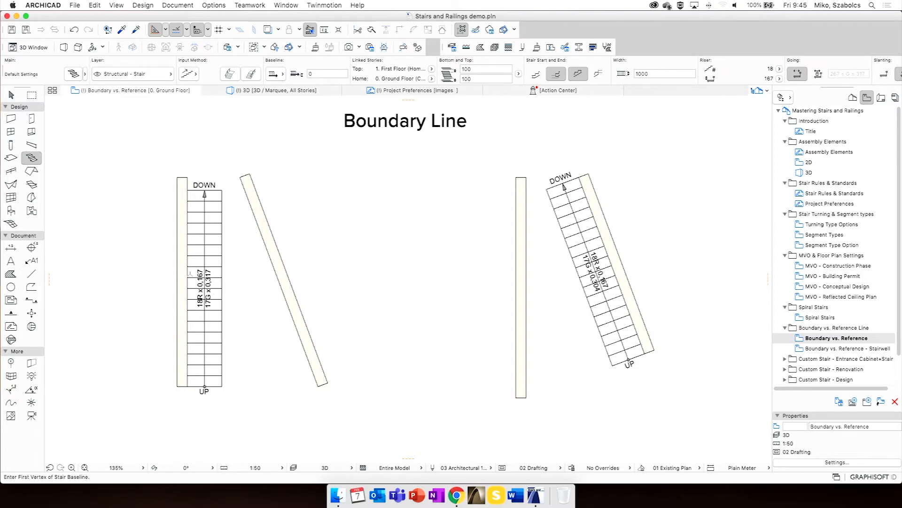
Select the stair beside the leftmost vertical wall and activate its boundary lines for editing instead of its baseline
{"action": "scroll", "coordinate": [215, 260], "scroll_direction": "up", "scroll_amount": 4}
{"action": "middle_click_drag", "start_coordinate": [215, 261], "coordinate": [230, 245]}
{"action": "left_click", "coordinate": [229, 245], "text": "shift"}
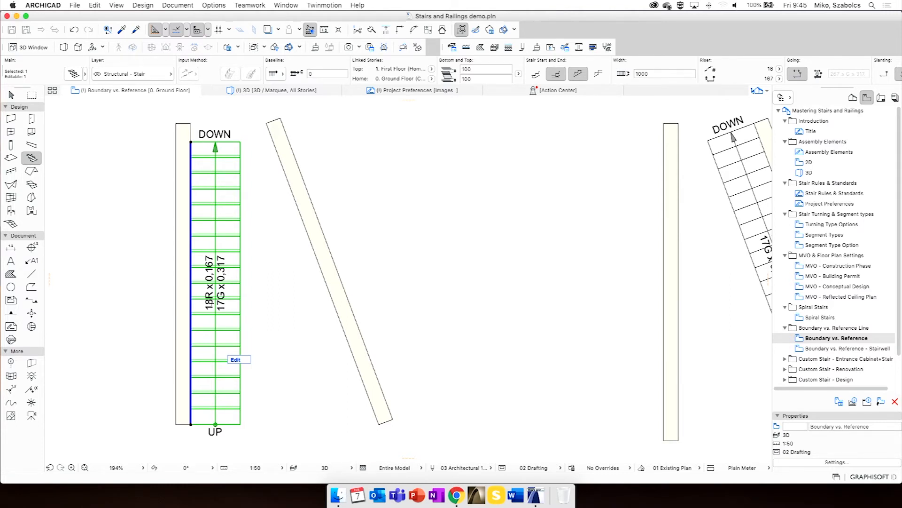
{"action": "key", "text": "shift"}
{"action": "left_click", "coordinate": [241, 179], "text": "shift"}
{"action": "left_click", "coordinate": [241, 198], "text": "shift"}
Move the stair's lower right boundary node horizontally to the lower end of the neighbouring slanted wall, widening the bottom of the flight
{"action": "scroll", "coordinate": [243, 221], "scroll_direction": "up", "scroll_amount": 5}
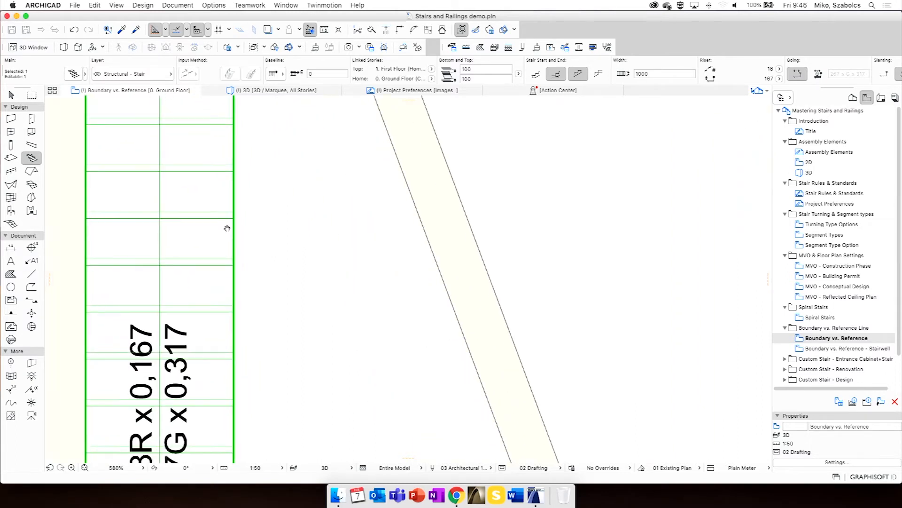
{"action": "scroll", "coordinate": [316, 224], "scroll_direction": "down", "scroll_amount": 5}
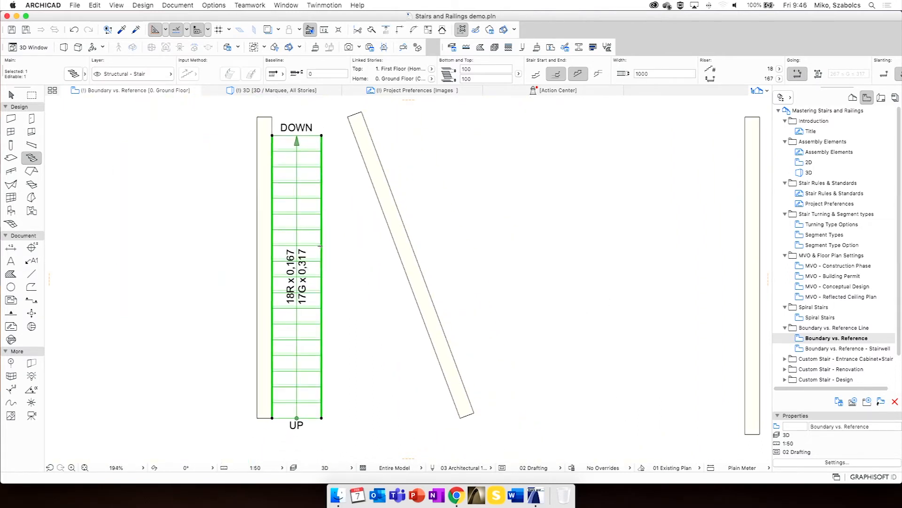
{"action": "scroll", "coordinate": [334, 203], "scroll_direction": "up", "scroll_amount": 4}
{"action": "mouse_move", "coordinate": [355, 246]}
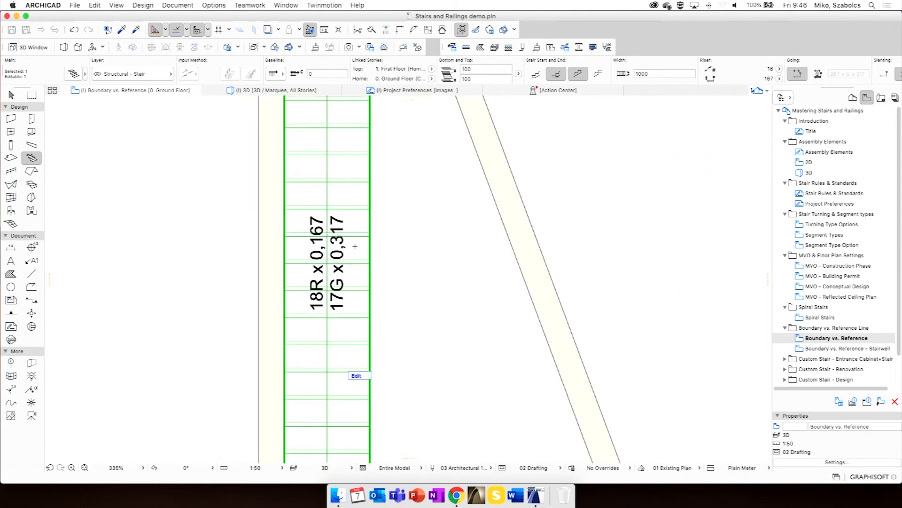
{"action": "scroll", "coordinate": [369, 244], "scroll_direction": "down", "scroll_amount": 4}
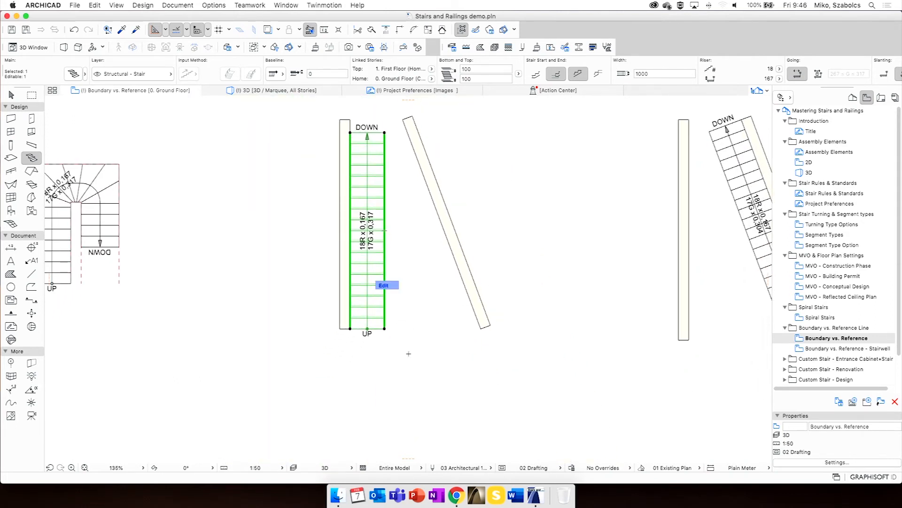
{"action": "left_click", "coordinate": [385, 329]}
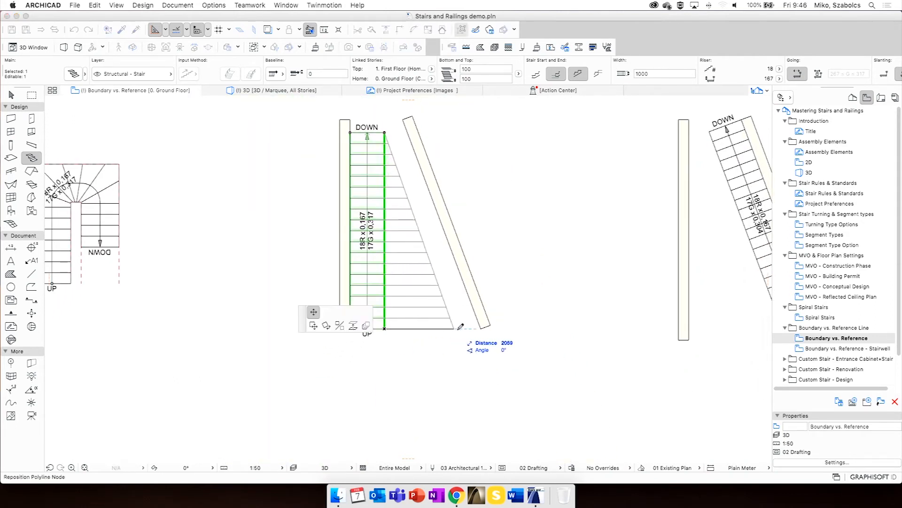
{"action": "left_click", "coordinate": [479, 330]}
Move the left stair's upper right boundary node horizontally to the neighbouring slanted wall's inner face, then deselect the stair
{"action": "scroll", "coordinate": [390, 113], "scroll_direction": "up", "scroll_amount": 4}
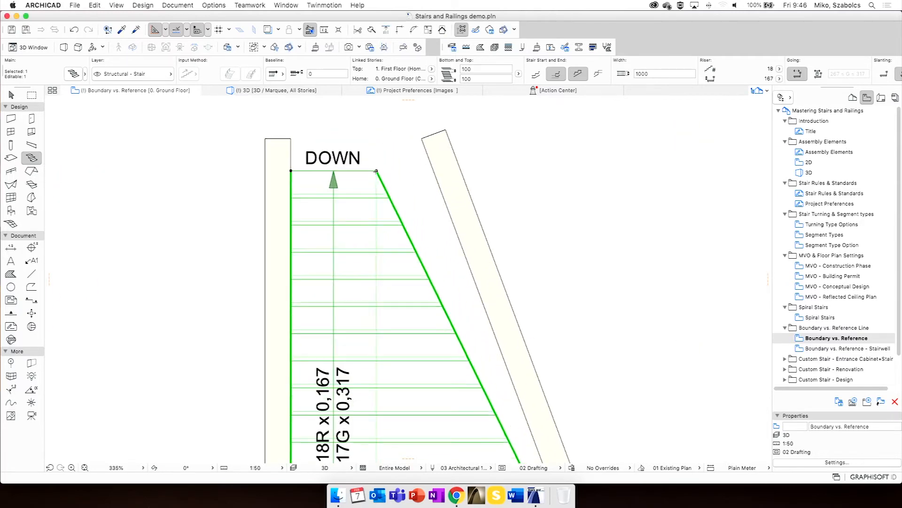
{"action": "left_click", "coordinate": [377, 170]}
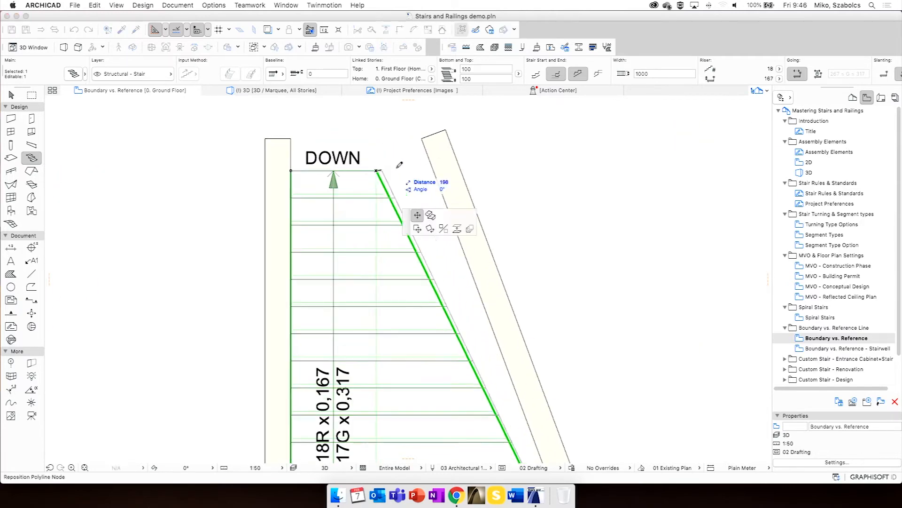
{"action": "left_click", "coordinate": [434, 170]}
{"action": "scroll", "coordinate": [396, 182], "scroll_direction": "down", "scroll_amount": 5}
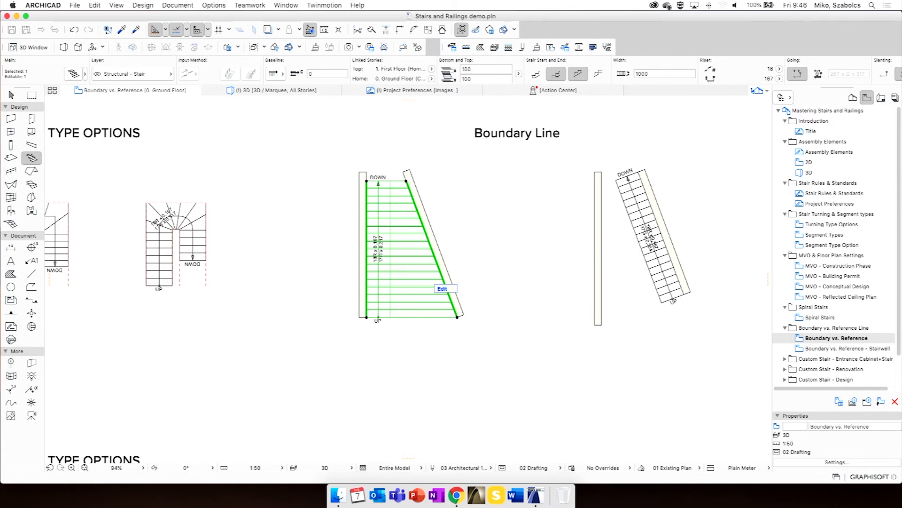
{"action": "scroll", "coordinate": [347, 261], "scroll_direction": "up", "scroll_amount": 5}
{"action": "scroll", "coordinate": [347, 261], "scroll_direction": "down", "scroll_amount": 1}
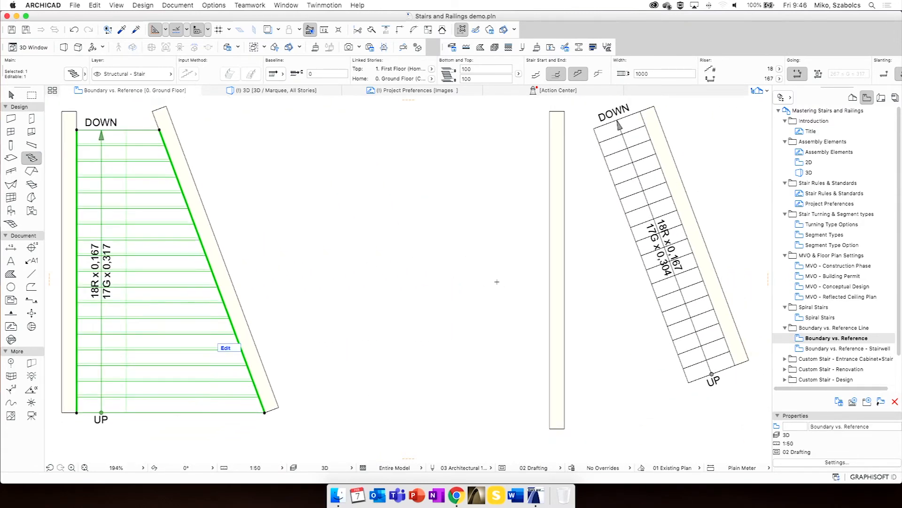
{"action": "key", "text": "Escape"}
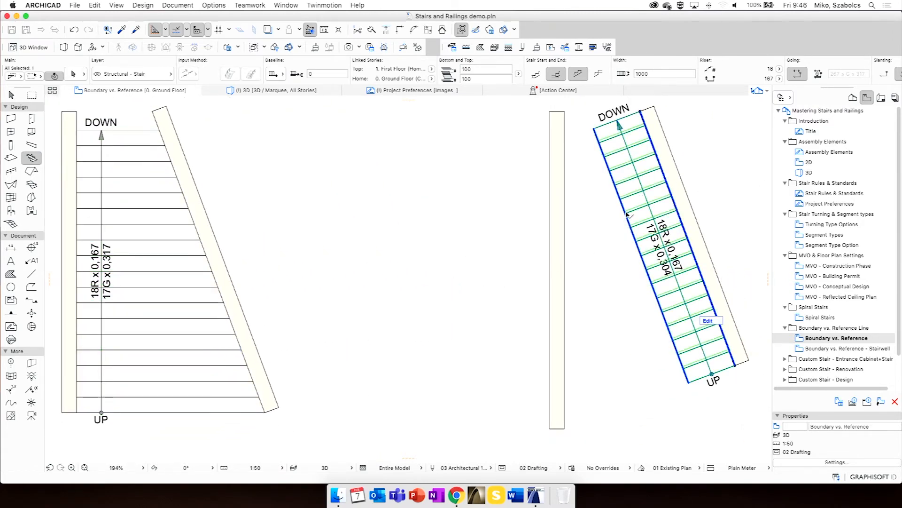
Activate the boundary lines of the stair beside the rightmost slanted wall and move its lower left node to the vertical wall's lower end
{"action": "left_click", "coordinate": [630, 214], "text": "shift"}
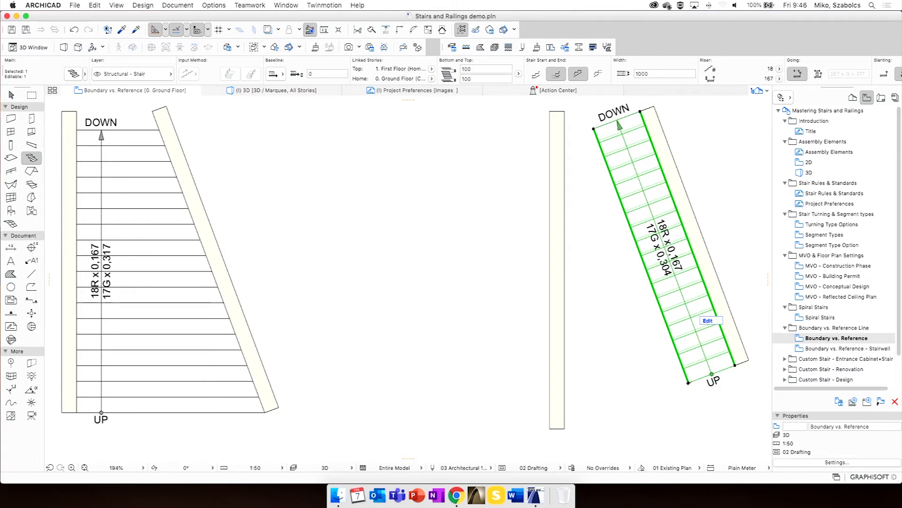
{"action": "left_click", "coordinate": [688, 382]}
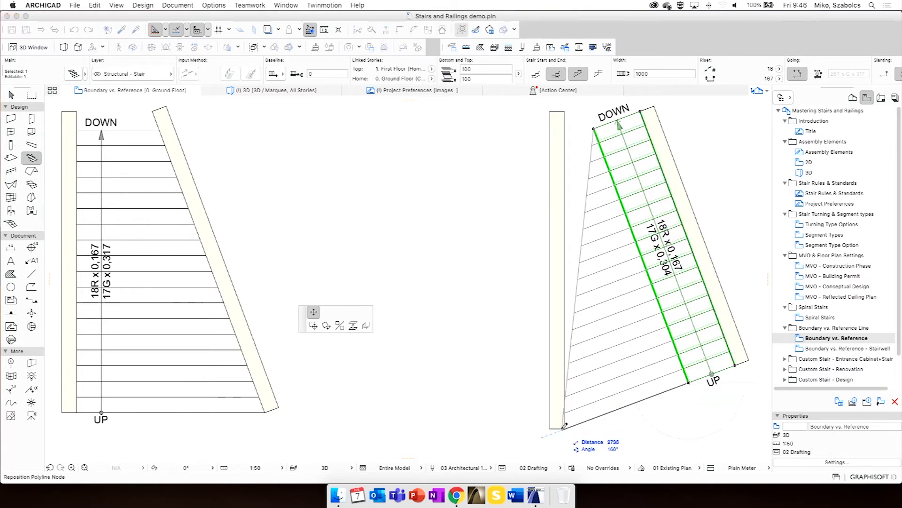
{"action": "left_click", "coordinate": [566, 425]}
Move the same stair's upper left boundary node to the vertical wall's right face and deselect the stair
{"action": "scroll", "coordinate": [593, 168], "scroll_direction": "up", "scroll_amount": 3}
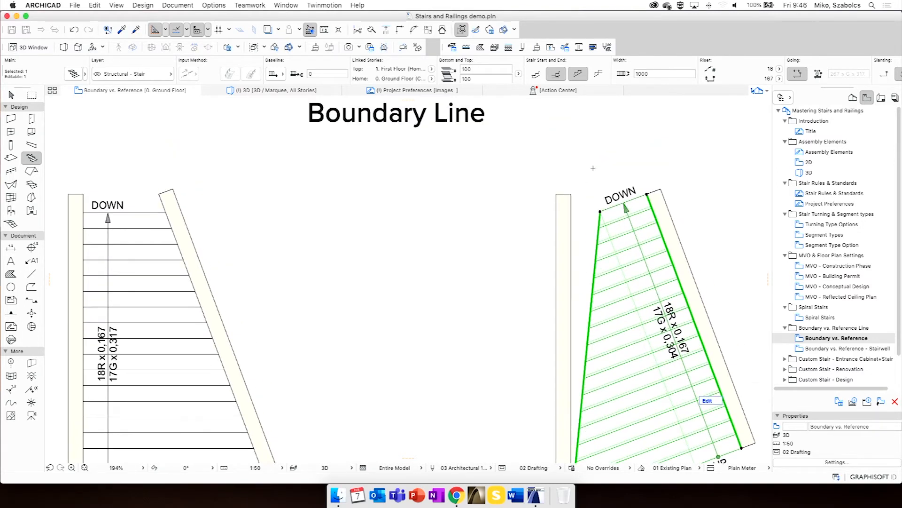
{"action": "left_click", "coordinate": [600, 211]}
{"action": "left_click", "coordinate": [574, 213]}
{"action": "scroll", "coordinate": [545, 308], "scroll_direction": "down", "scroll_amount": 3}
{"action": "key", "text": "Escape"}
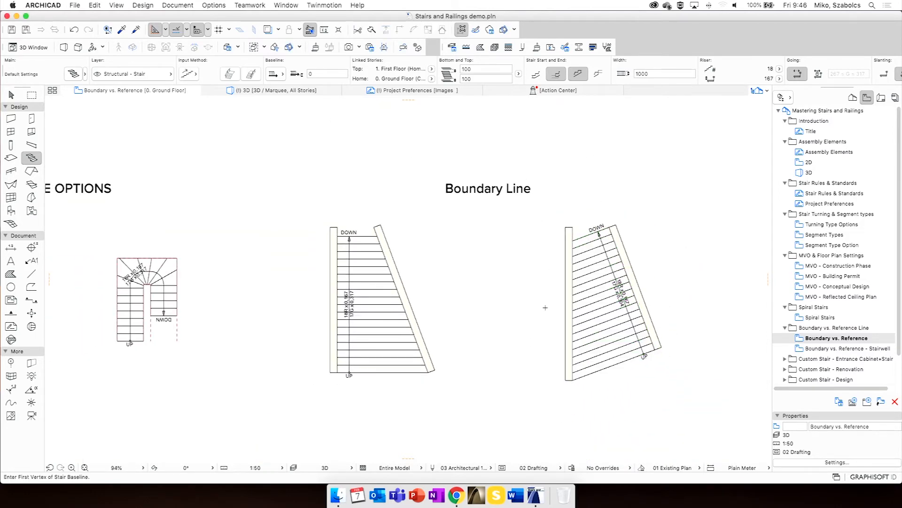
Open the saved view "Boundary vs. Reference - Stairwell" and frame the gabled outer wall with the semicircular inner wall
{"action": "scroll", "coordinate": [545, 307], "scroll_direction": "up", "scroll_amount": 3}
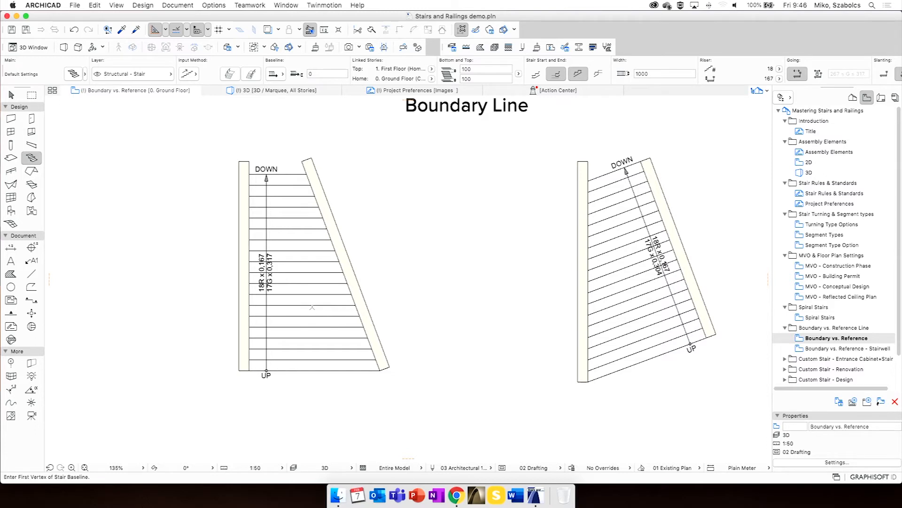
{"action": "double_click", "coordinate": [830, 351]}
{"action": "middle_click_drag", "start_coordinate": [389, 332], "coordinate": [422, 261]}
{"action": "double_click", "coordinate": [819, 351]}
{"action": "scroll", "coordinate": [606, 291], "scroll_direction": "down", "scroll_amount": 7}
{"action": "middle_click_drag", "start_coordinate": [597, 256], "coordinate": [529, 197]}
{"action": "scroll", "coordinate": [524, 198], "scroll_direction": "down", "scroll_amount": 2}
{"action": "middle_click_drag", "start_coordinate": [341, 198], "coordinate": [588, 180]}
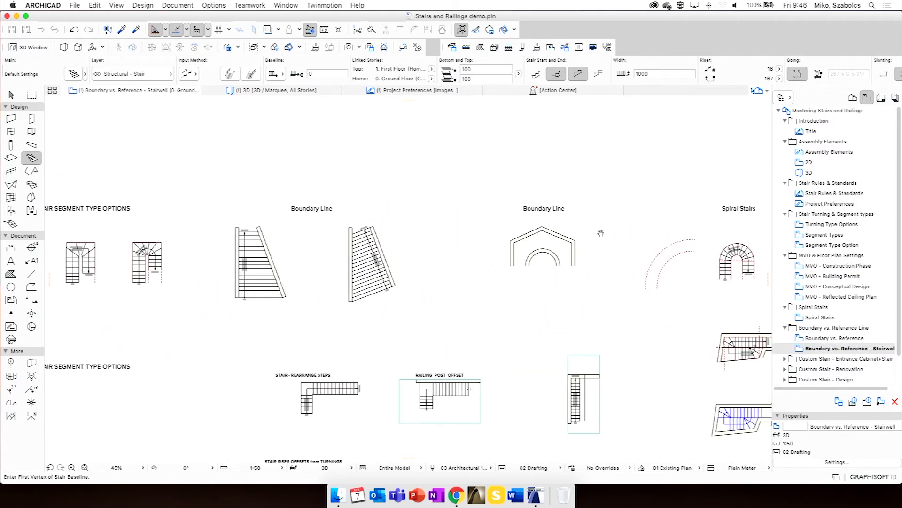
{"action": "scroll", "coordinate": [500, 206], "scroll_direction": "up", "scroll_amount": 9}
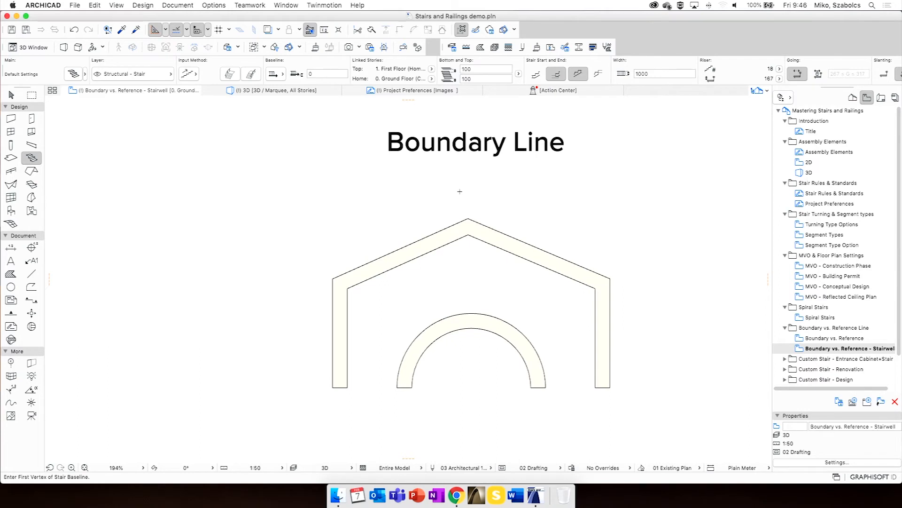
{"action": "scroll", "coordinate": [502, 215], "scroll_direction": "down", "scroll_amount": 2}
{"action": "right_click", "coordinate": [867, 348]}
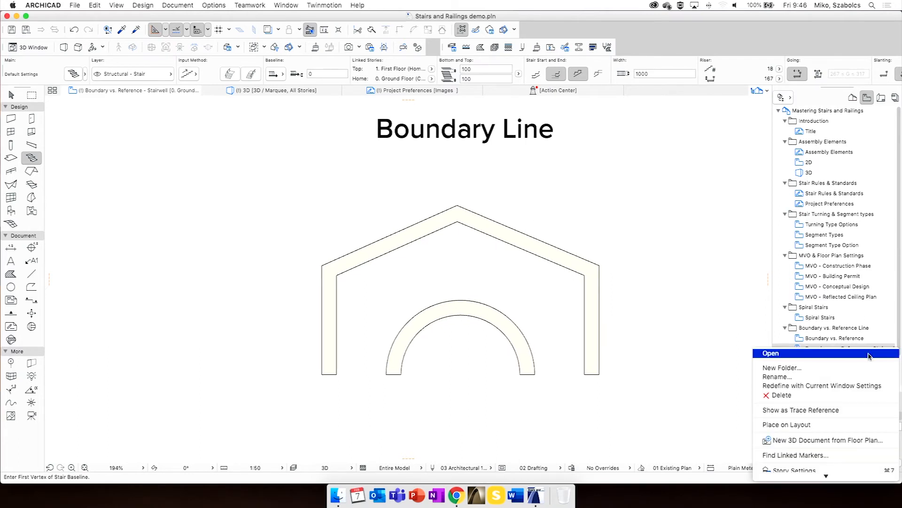
{"action": "scroll", "coordinate": [831, 443], "scroll_direction": "down", "scroll_amount": 2}
{"action": "left_click", "coordinate": [821, 473]}
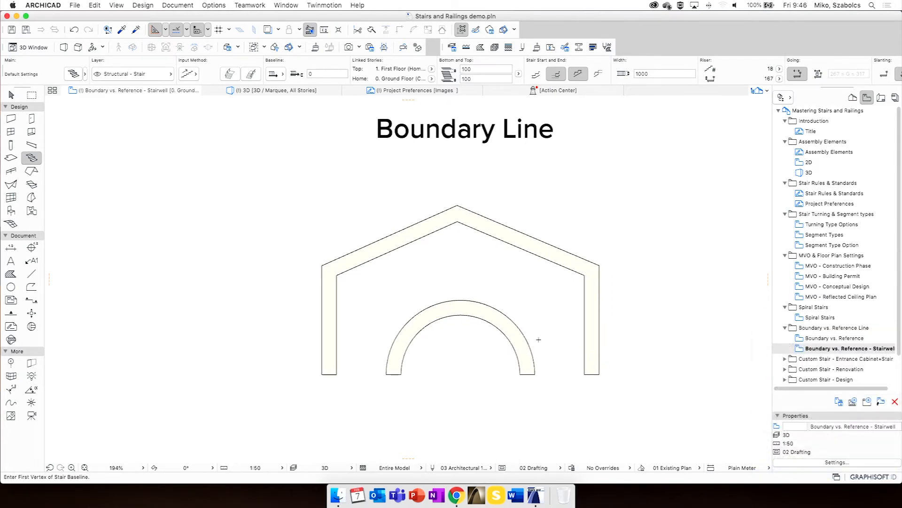
{"action": "right_click", "coordinate": [819, 350]}
{"action": "scroll", "coordinate": [799, 451], "scroll_direction": "down", "scroll_amount": 2}
{"action": "left_click", "coordinate": [789, 471]}
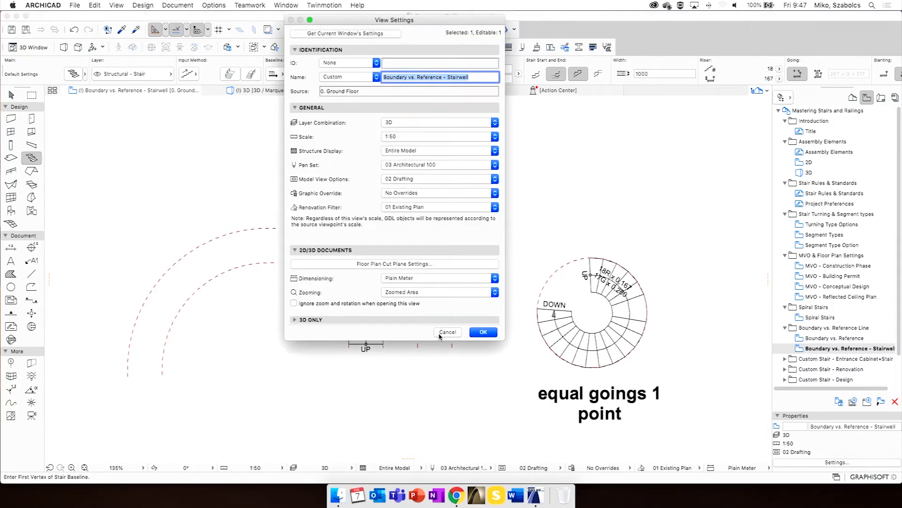
{"action": "left_click", "coordinate": [447, 332]}
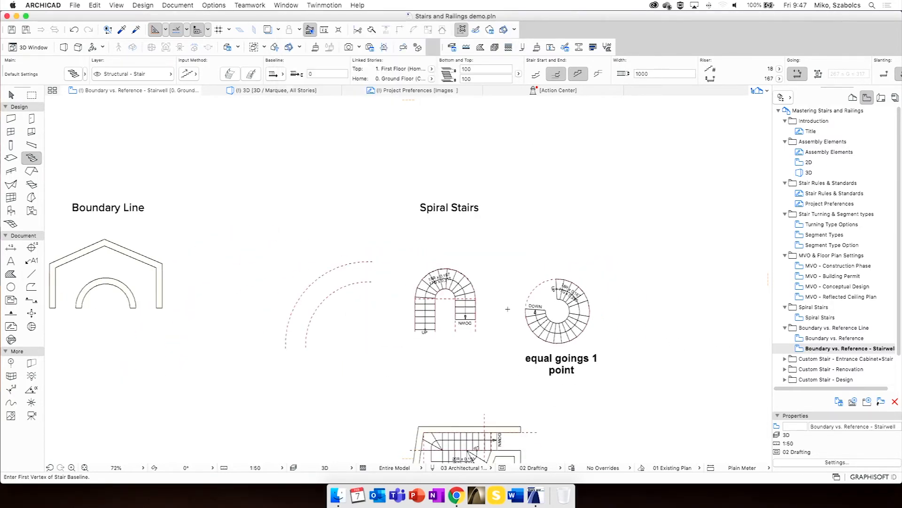
Frame the gabled and semicircular walls and redefine the "Boundary vs. Reference - Stairwell" view with the current window settings
{"action": "scroll", "coordinate": [242, 261], "scroll_direction": "up", "scroll_amount": 3}
{"action": "mouse_move", "coordinate": [243, 261]}
{"action": "middle_mouse_down"}
{"action": "mouse_move", "coordinate": [270, 203]}
{"action": "mouse_move", "coordinate": [292, 193]}
{"action": "middle_mouse_up"}
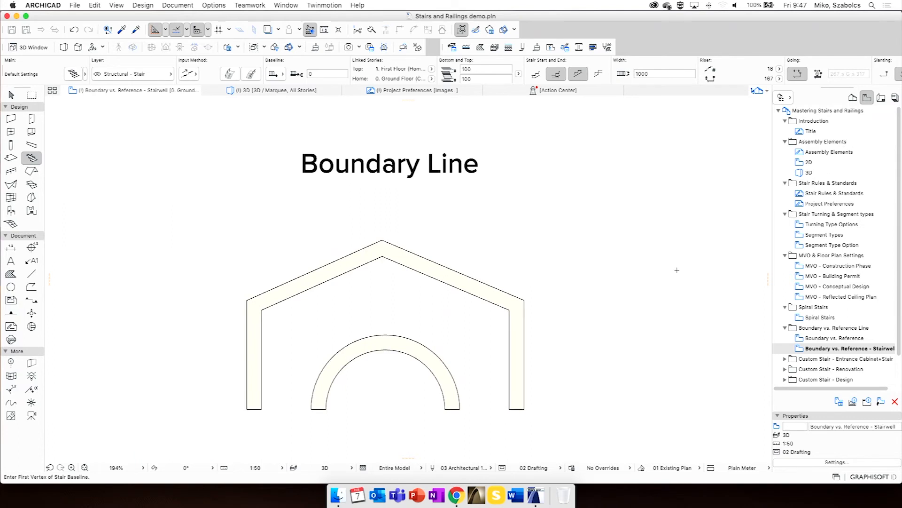
{"action": "right_click", "coordinate": [840, 352]}
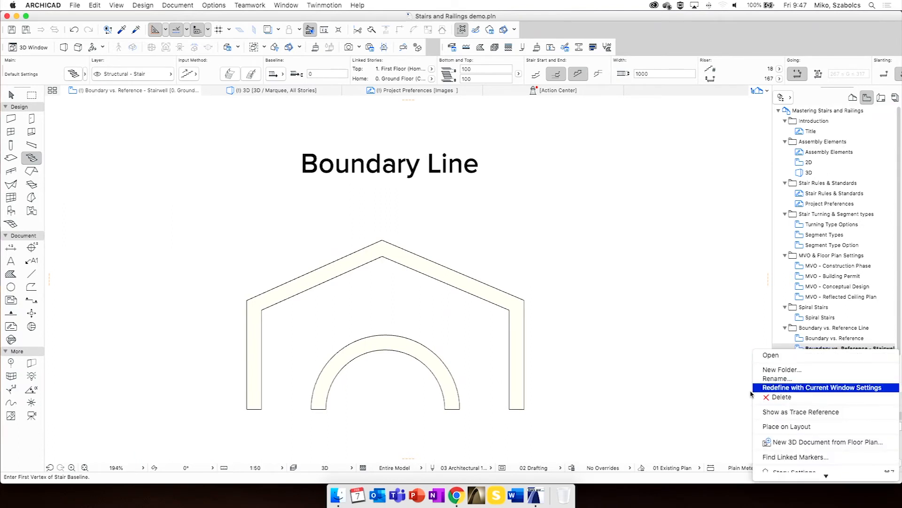
{"action": "left_click", "coordinate": [824, 383]}
{"action": "middle_click_drag", "start_coordinate": [434, 289], "coordinate": [440, 277]}
{"action": "middle_click_drag", "start_coordinate": [317, 231], "coordinate": [339, 220]}
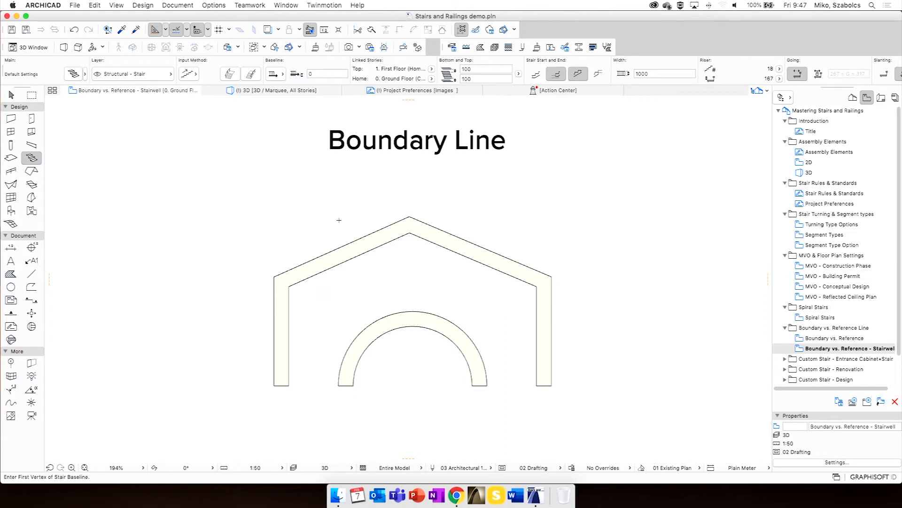
{"action": "left_click", "coordinate": [270, 75]}
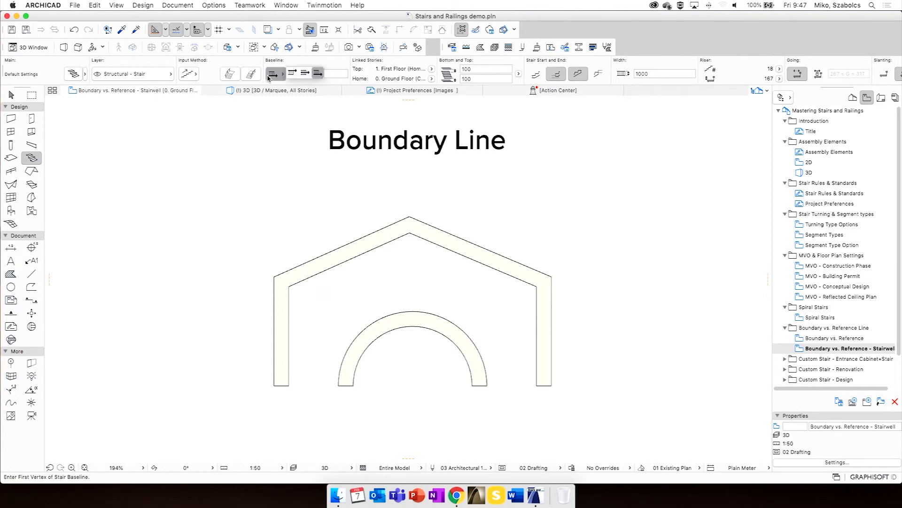
{"action": "left_click", "coordinate": [292, 73]}
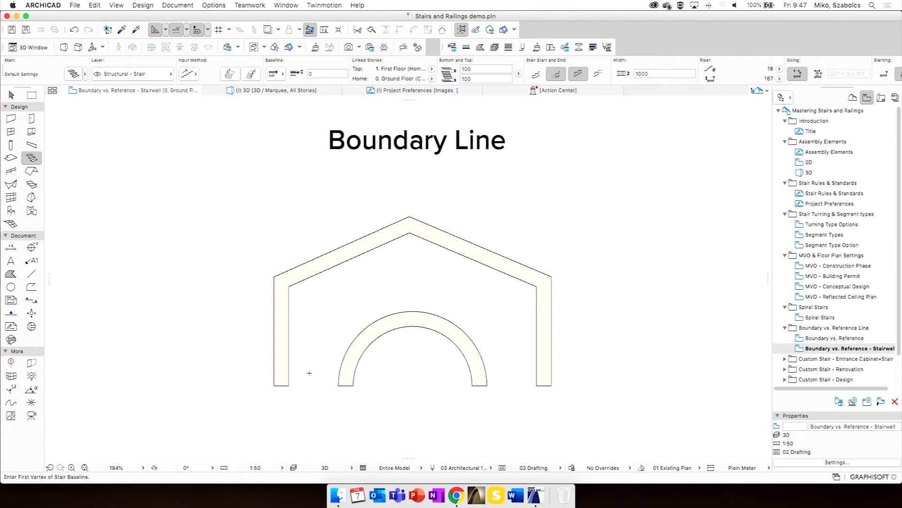
{"action": "left_click", "coordinate": [290, 382]}
{"action": "left_click", "coordinate": [289, 286]}
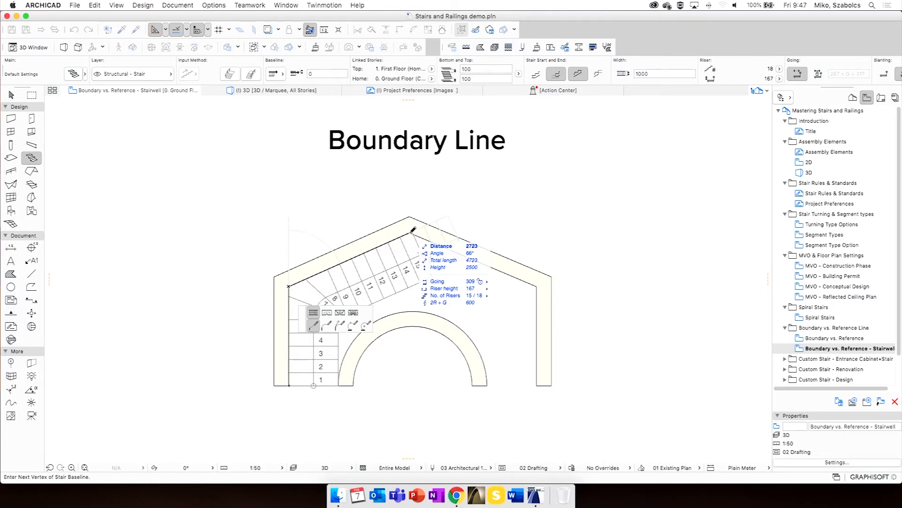
{"action": "key", "text": "Escape"}
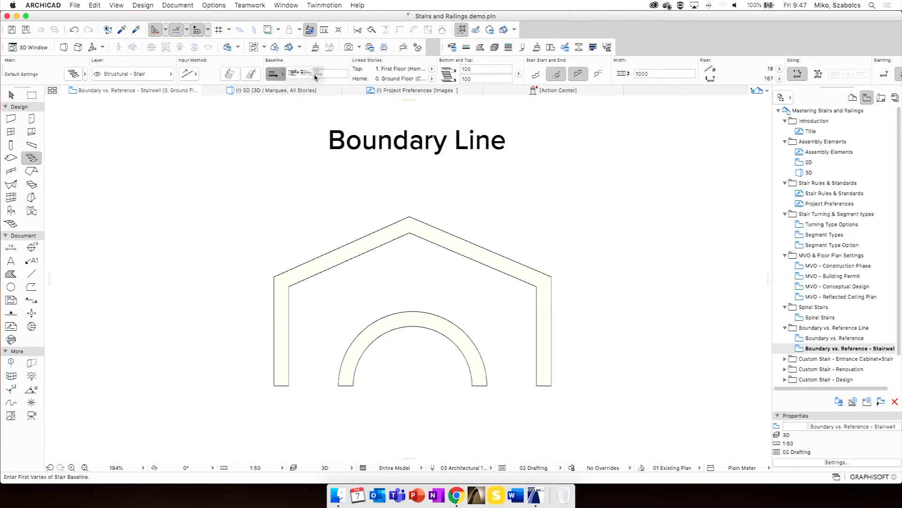
Draw a curved winder stair with a right-side baseline along the semicircular wall's outer face, centred on the wall's arc centre
{"action": "left_click", "coordinate": [339, 385]}
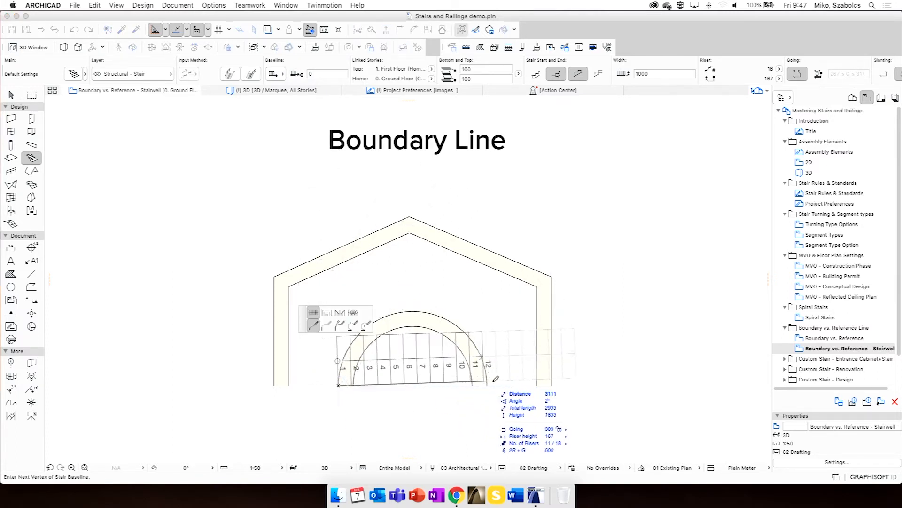
{"action": "left_click", "coordinate": [353, 324]}
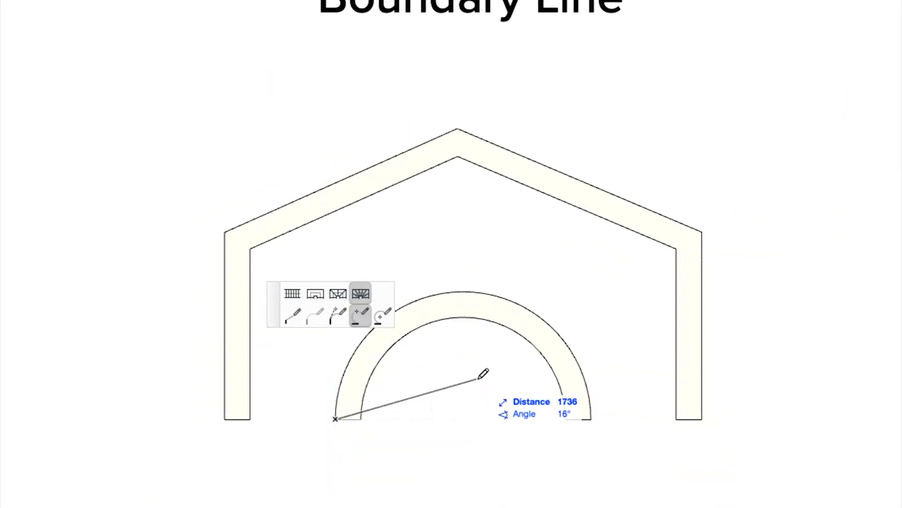
{"action": "left_click", "coordinate": [591, 419]}
{"action": "left_click", "coordinate": [537, 319]}
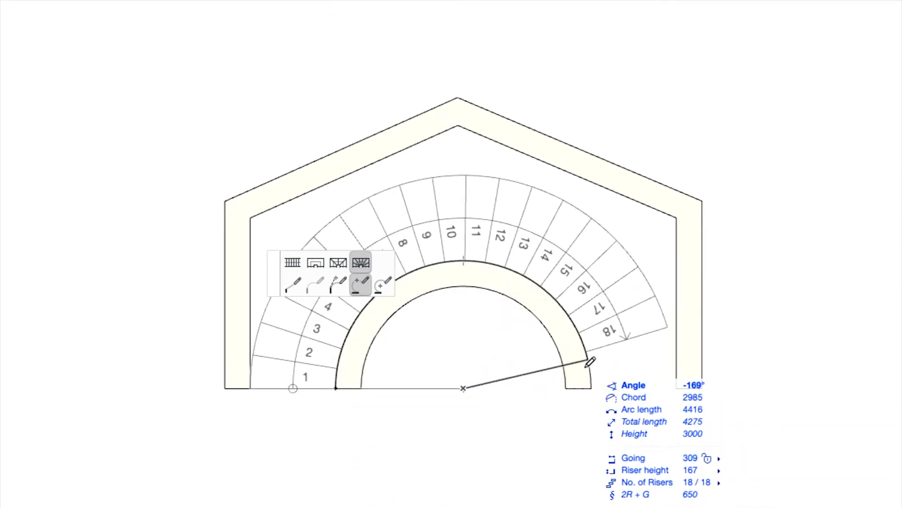
{"action": "left_click", "coordinate": [591, 382]}
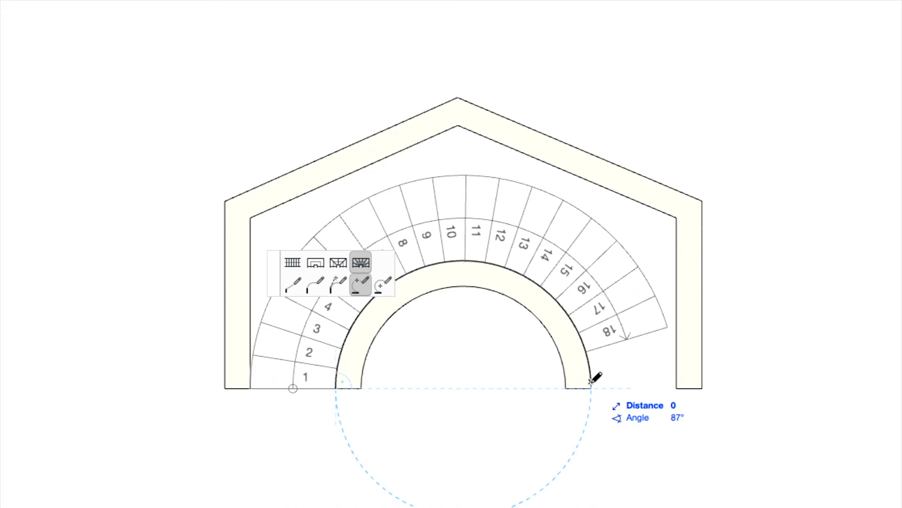
{"action": "left_click", "coordinate": [591, 382]}
{"action": "scroll", "coordinate": [572, 348], "scroll_direction": "down", "scroll_amount": 5}
{"action": "middle_click_drag", "start_coordinate": [570, 333], "coordinate": [567, 340]}
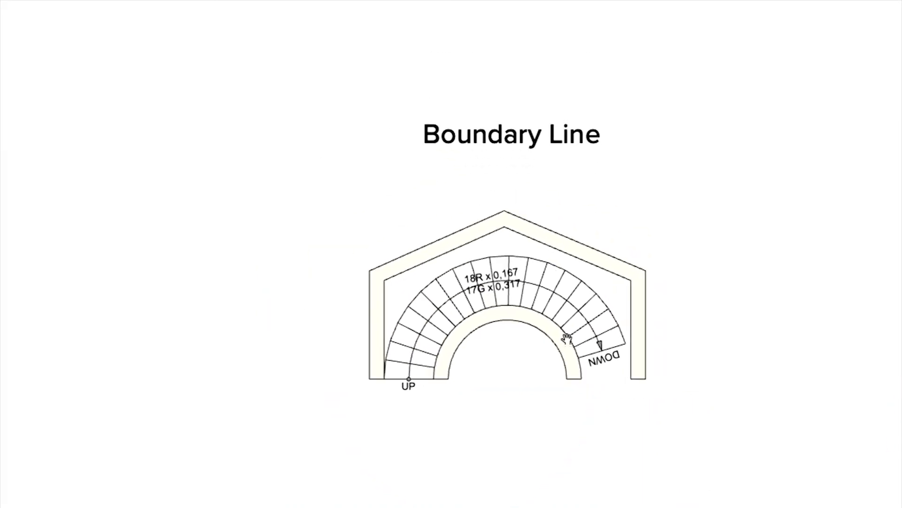
Select the curved stair and activate its boundary lines for editing instead of its baseline
{"action": "double_click", "coordinate": [551, 301]}
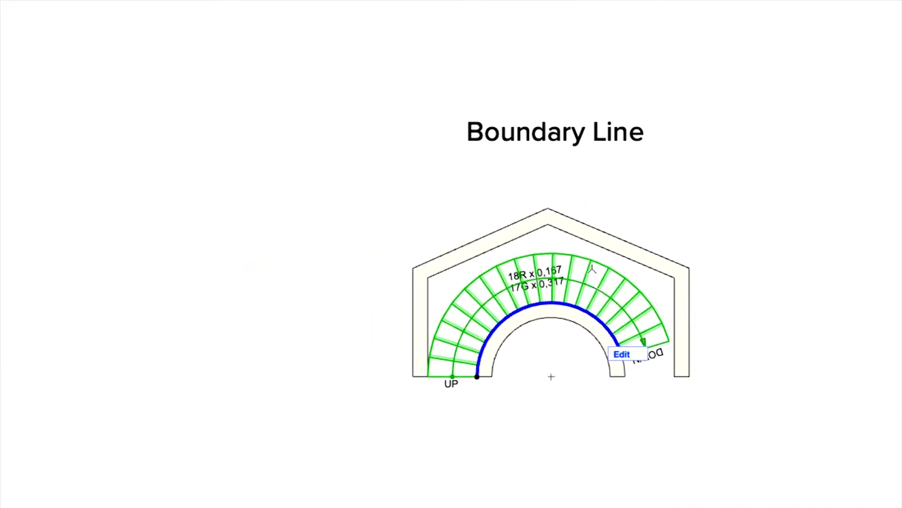
{"action": "scroll", "coordinate": [604, 297], "scroll_direction": "up", "scroll_amount": 5}
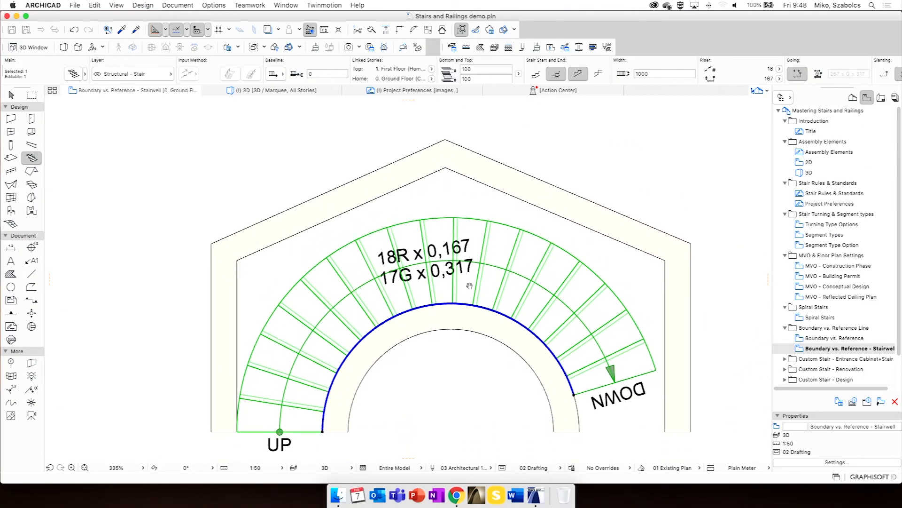
{"action": "key", "text": "Escape"}
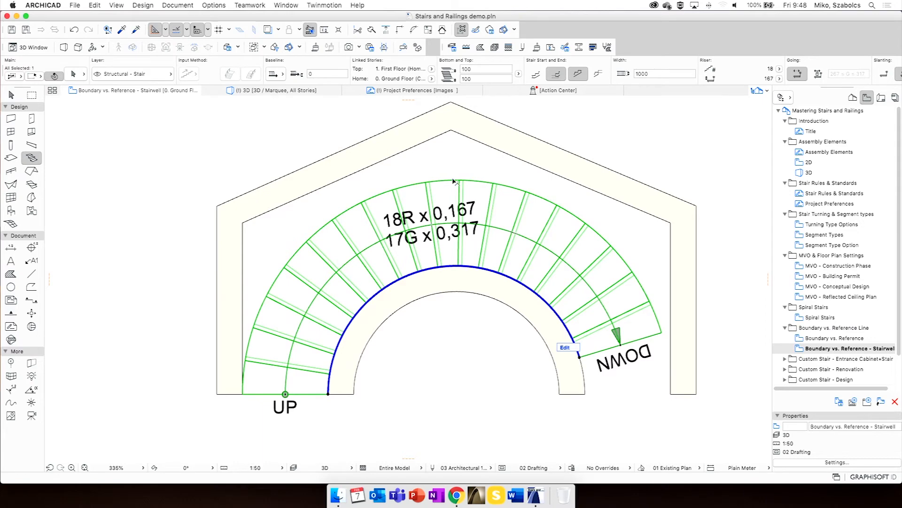
{"action": "left_click", "coordinate": [482, 190]}
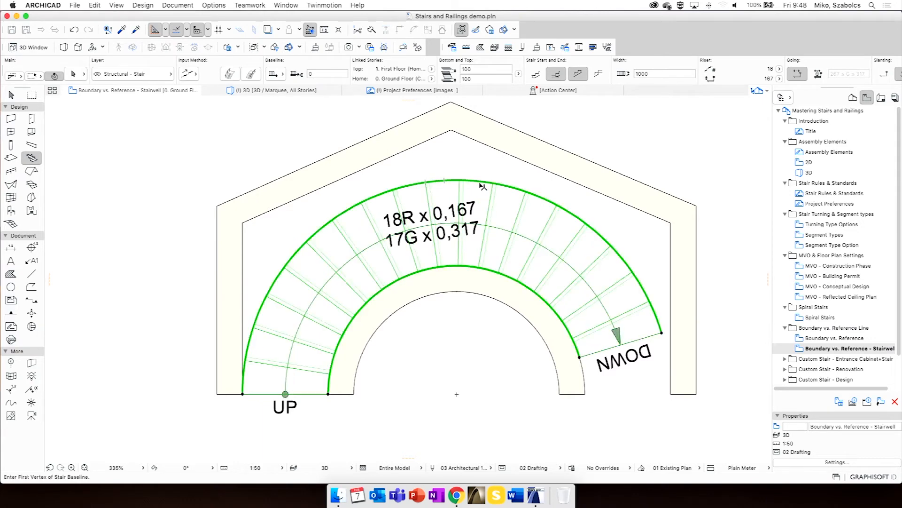
{"action": "left_click", "coordinate": [662, 332]}
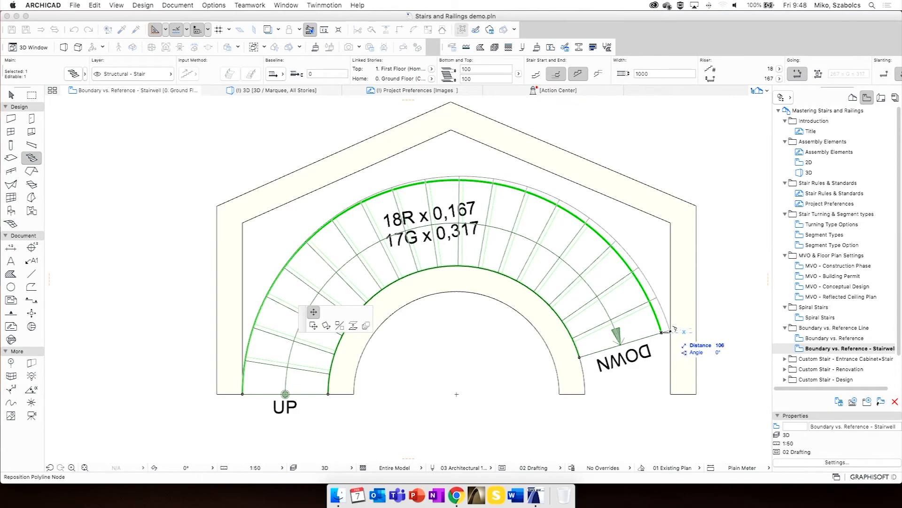
{"action": "key", "text": "Escape"}
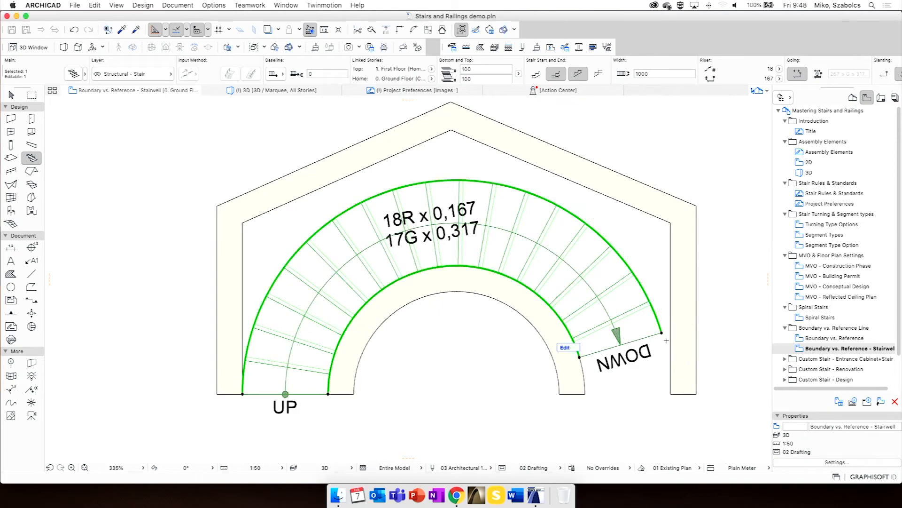
Turn off the minimum and maximum limits for riser height, going and 2 Riser + 1 Going in the curved stair's rules
{"action": "left_click", "coordinate": [74, 73]}
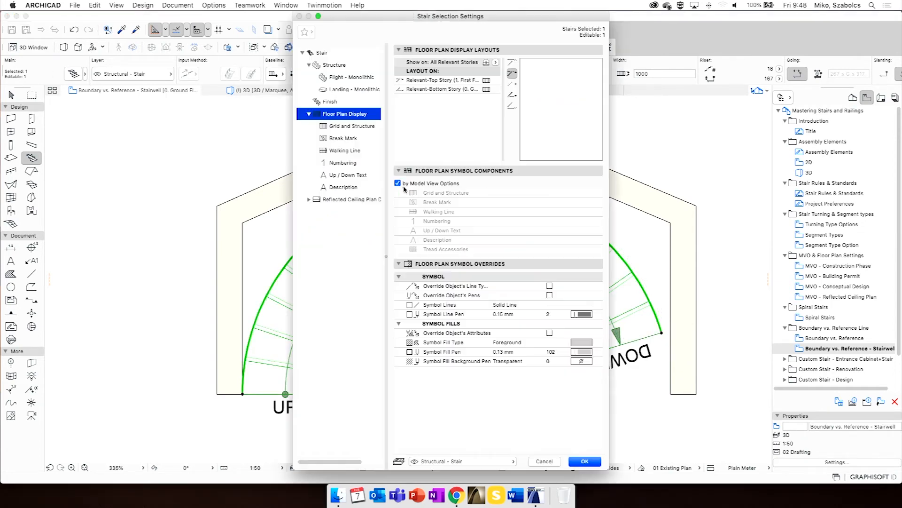
{"action": "left_click", "coordinate": [332, 65]}
{"action": "left_click", "coordinate": [324, 52]}
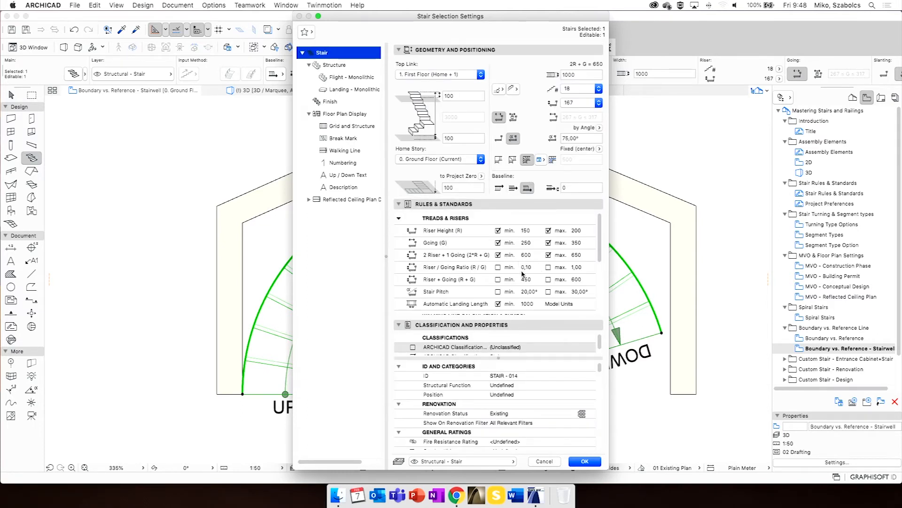
{"action": "left_click", "coordinate": [498, 243]}
{"action": "left_click", "coordinate": [498, 230]}
{"action": "left_click", "coordinate": [498, 255]}
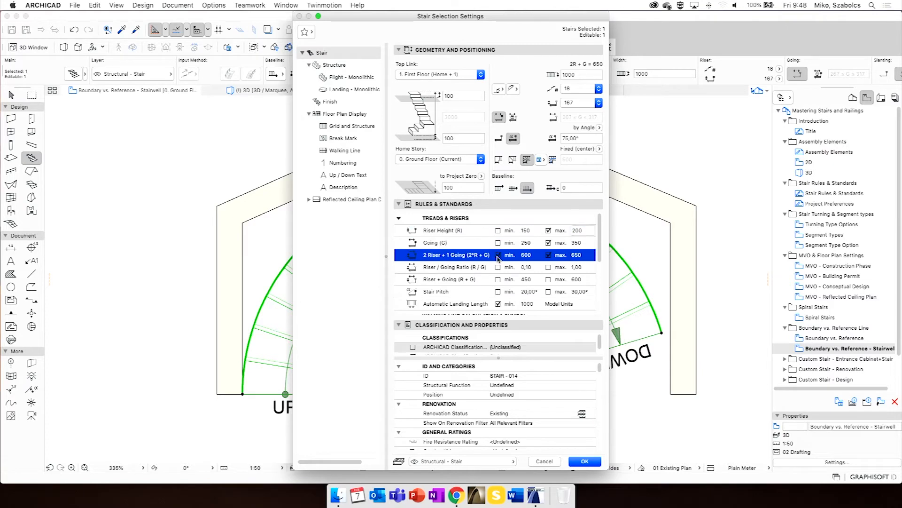
{"action": "left_click", "coordinate": [548, 242]}
{"action": "left_click", "coordinate": [548, 231]}
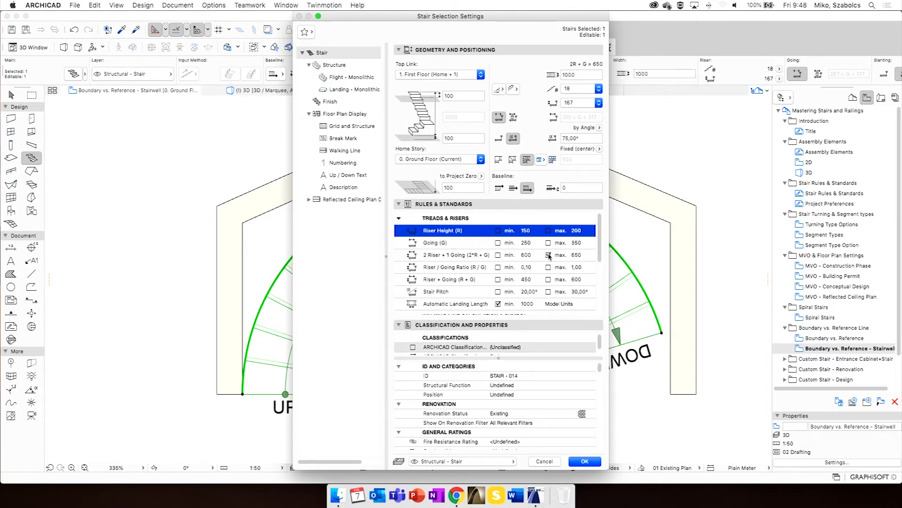
{"action": "left_click", "coordinate": [548, 255]}
{"action": "left_click", "coordinate": [584, 462]}
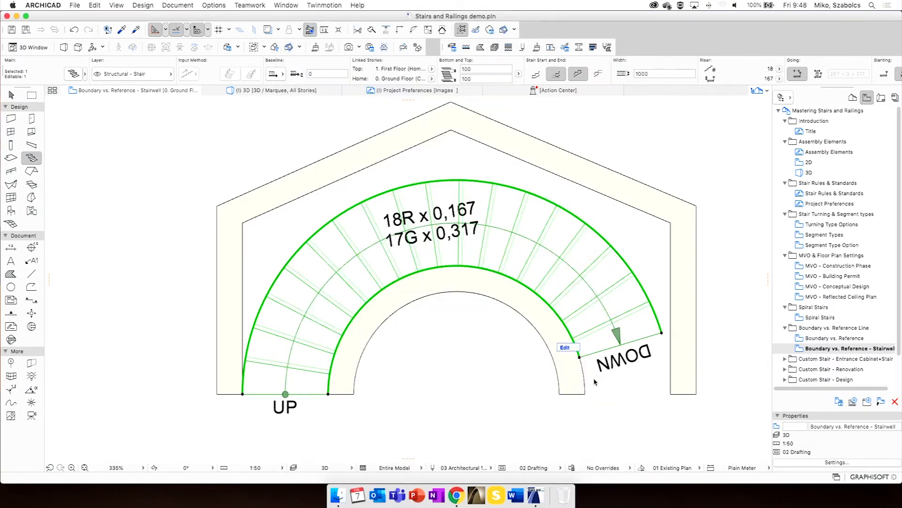
Reposition the end node of the stair's baseline to the end of the semicircular wall's outer face
{"action": "key", "text": "Escape"}
{"action": "left_click", "coordinate": [618, 288], "text": "shift"}
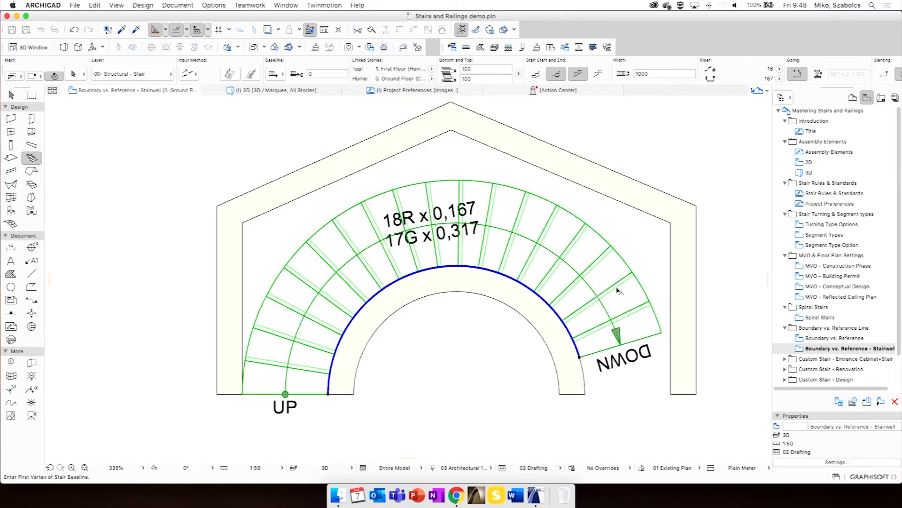
{"action": "left_click", "coordinate": [580, 355]}
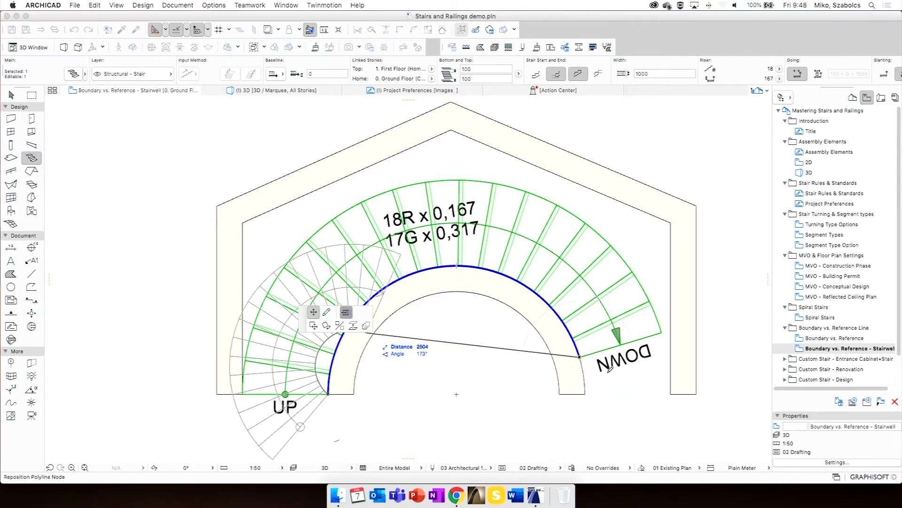
{"action": "left_click", "coordinate": [586, 394]}
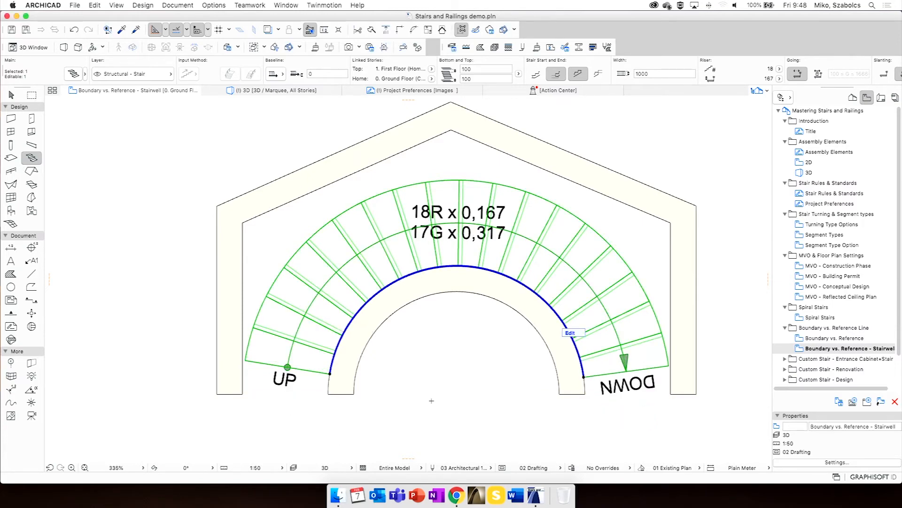
Activate the stair's boundary lines and insert three nodes on the outer arc, one near its apex and one on either side
{"action": "key", "text": "Escape"}
{"action": "left_click", "coordinate": [564, 275], "text": "shift"}
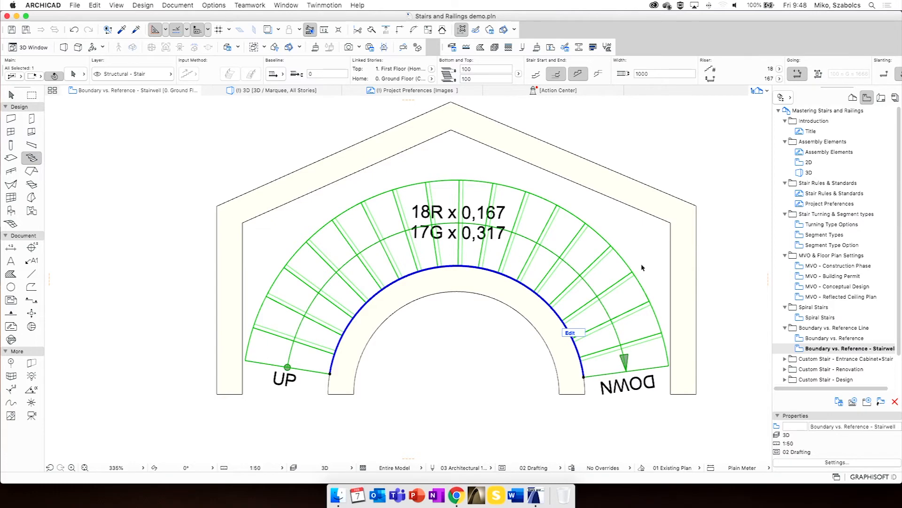
{"action": "key", "text": "Escape"}
{"action": "left_click", "coordinate": [628, 274], "text": "shift"}
{"action": "key", "text": "Escape"}
{"action": "left_click", "coordinate": [629, 269], "text": "shift"}
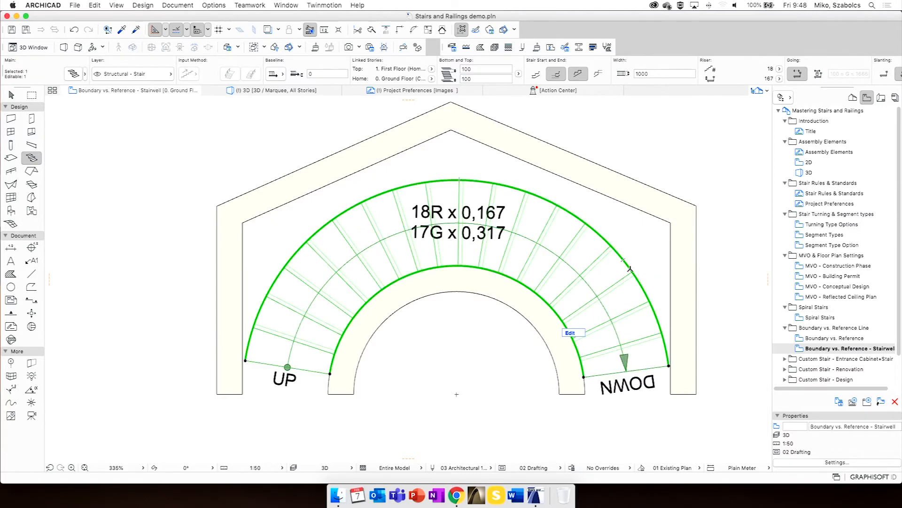
{"action": "left_click", "coordinate": [605, 241]}
{"action": "left_click", "coordinate": [357, 315]}
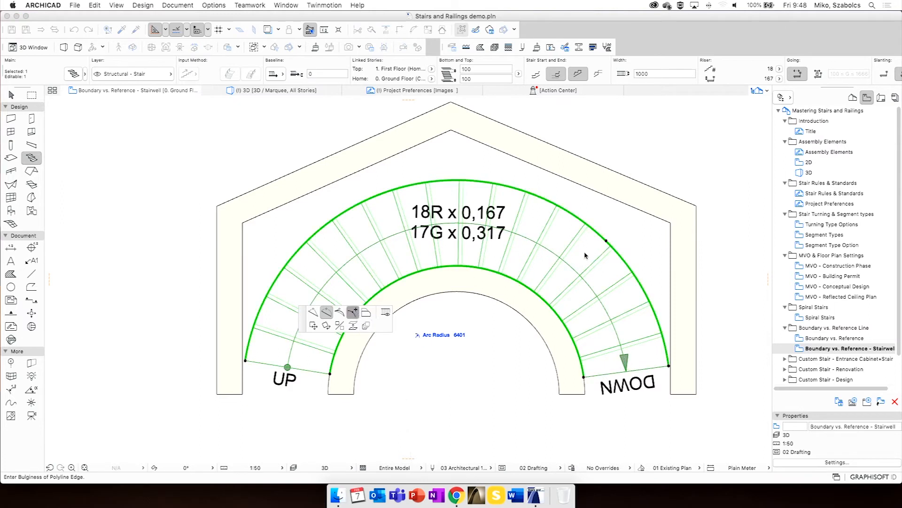
{"action": "left_click", "coordinate": [452, 181]}
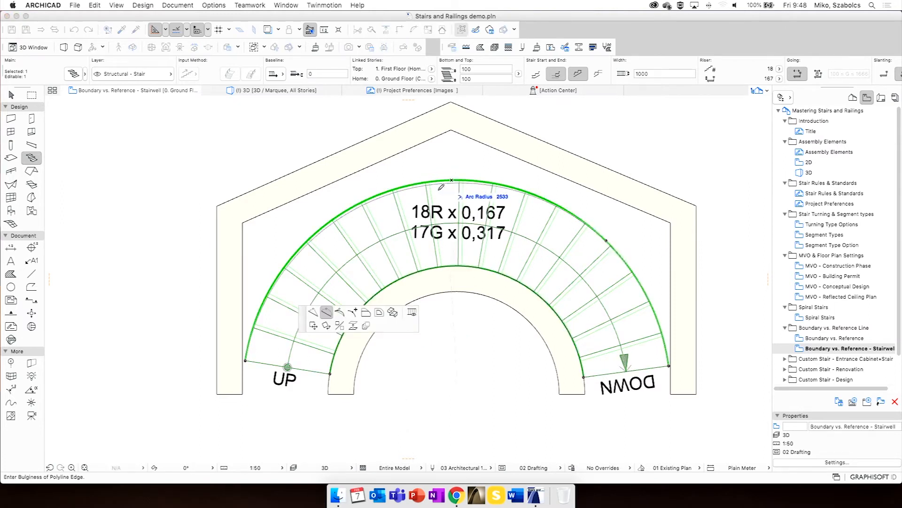
{"action": "left_click", "coordinate": [358, 317]}
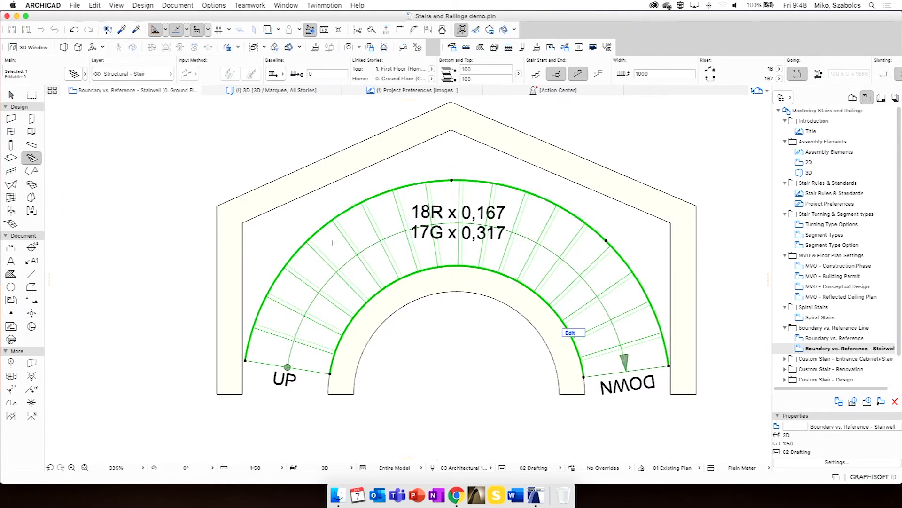
{"action": "left_click", "coordinate": [296, 252]}
{"action": "left_click", "coordinate": [352, 311]}
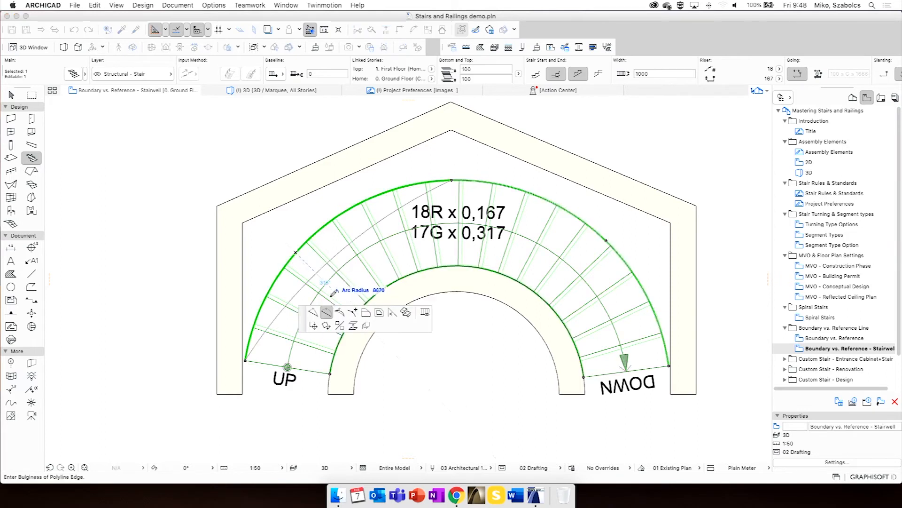
{"action": "left_click", "coordinate": [296, 252]}
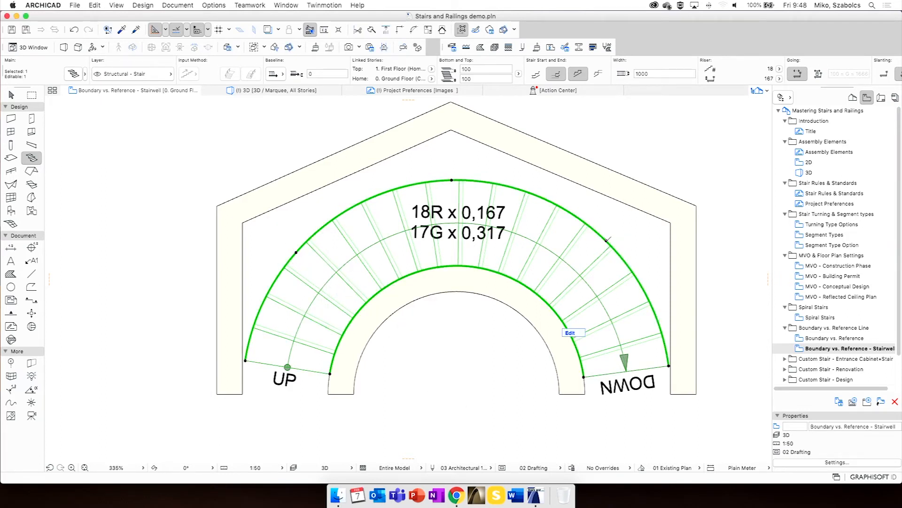
Move the three inserted boundary nodes onto the gabled wall's inner apex and its two inner side corners
{"action": "left_click", "coordinate": [607, 240]}
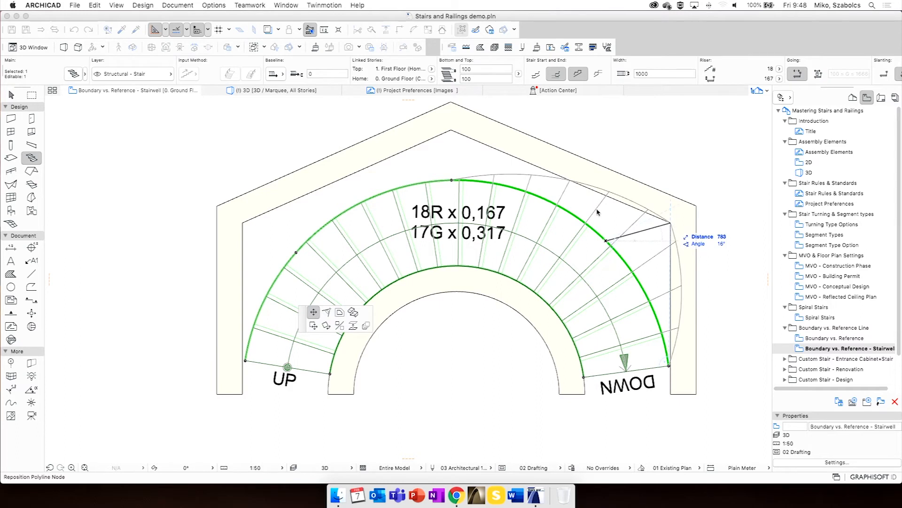
{"action": "left_click", "coordinate": [671, 224]}
{"action": "left_click", "coordinate": [452, 179]}
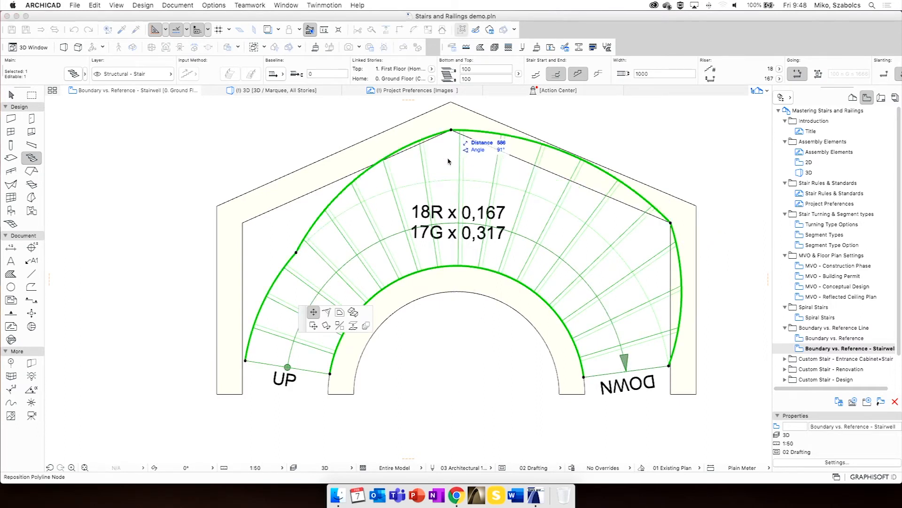
{"action": "left_click", "coordinate": [452, 130]}
{"action": "left_click", "coordinate": [296, 252]}
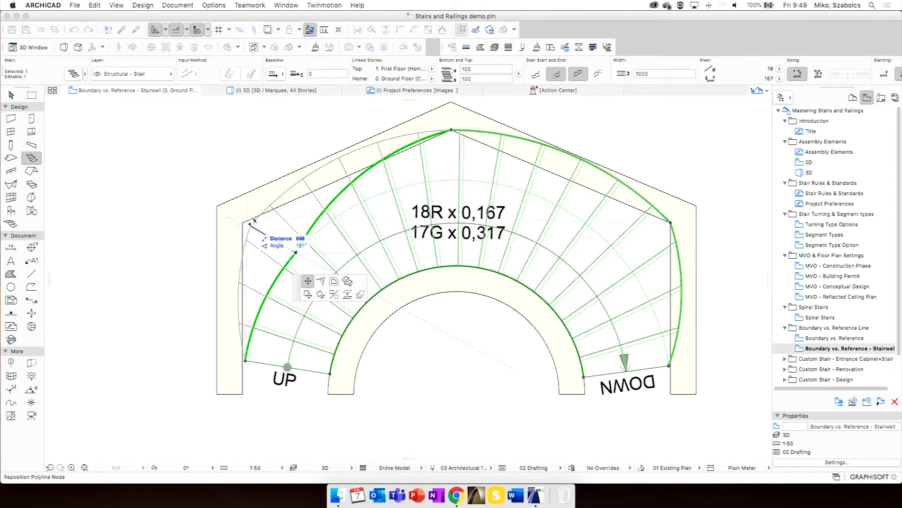
{"action": "left_click", "coordinate": [243, 224]}
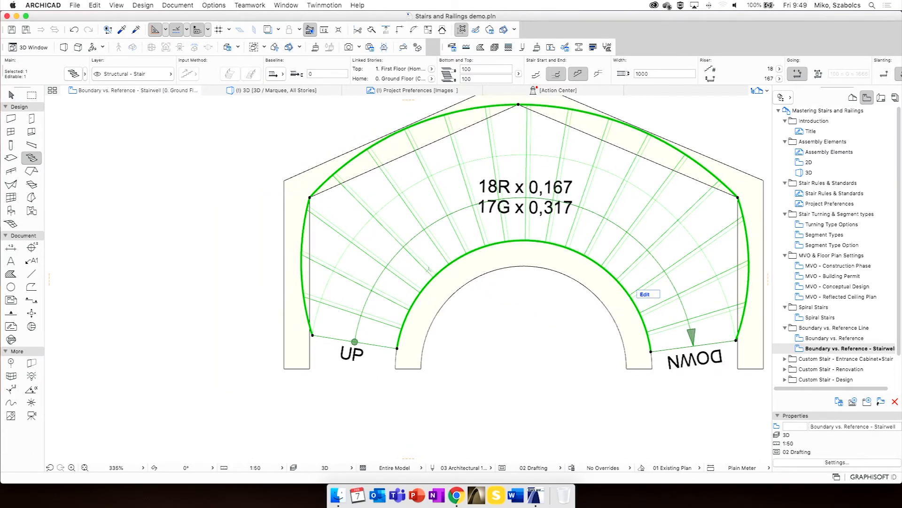
Straighten all four curved segments of the stair's outer boundary so they follow the inner faces of the gabled wall
{"action": "scroll", "coordinate": [398, 229], "scroll_direction": "up", "scroll_amount": 2}
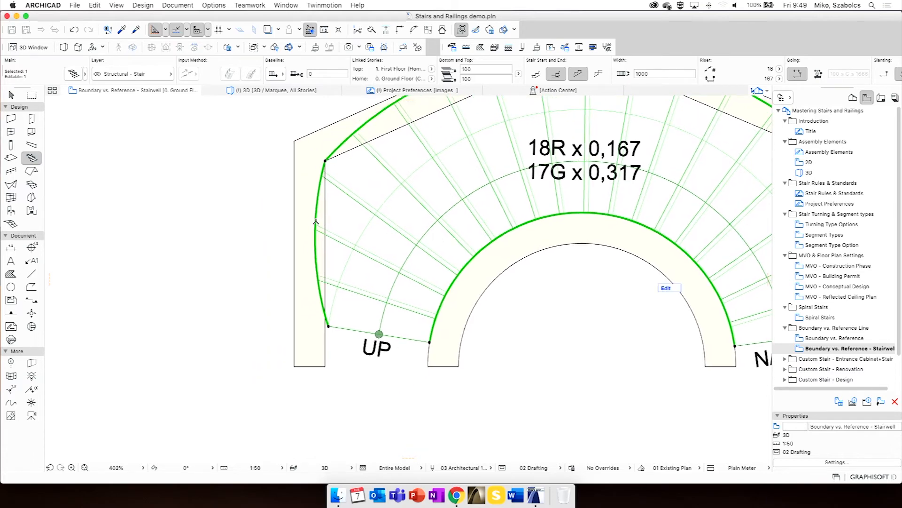
{"action": "left_click", "coordinate": [317, 221]}
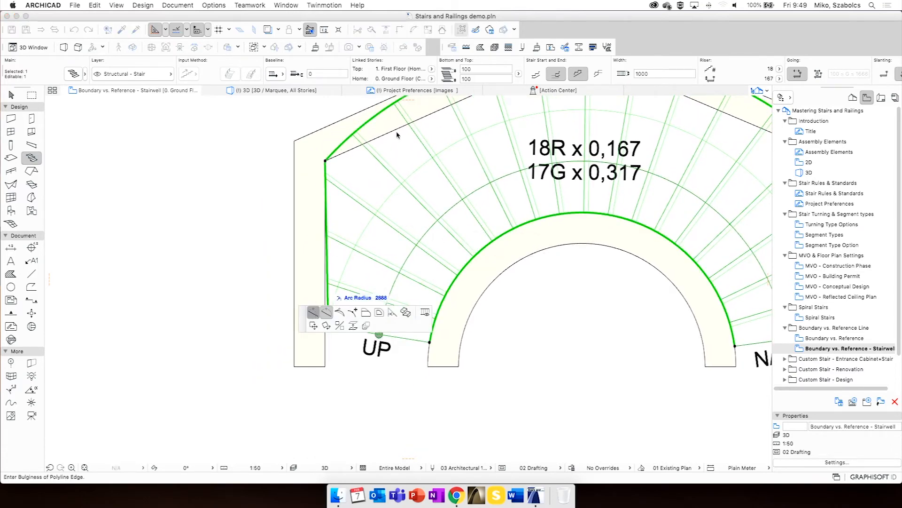
{"action": "scroll", "coordinate": [396, 136], "scroll_direction": "up", "scroll_amount": 5}
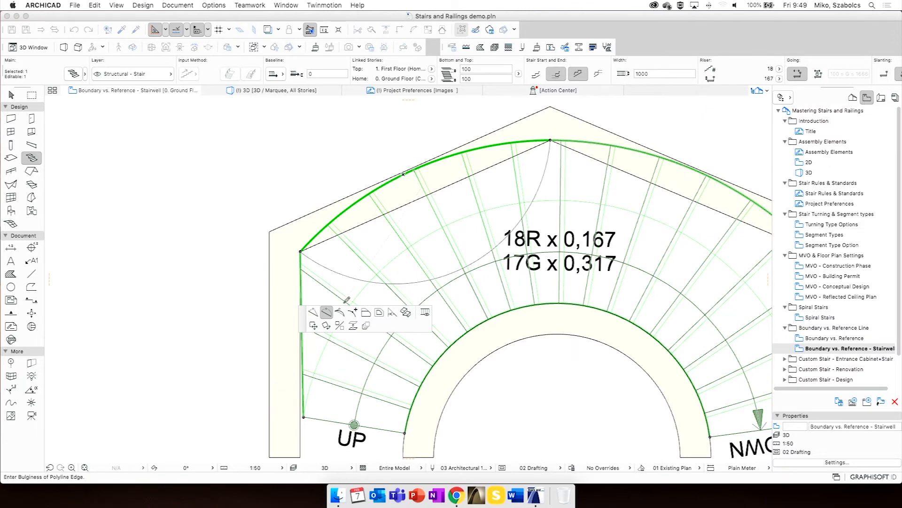
{"action": "left_click", "coordinate": [369, 222]}
{"action": "scroll", "coordinate": [537, 174], "scroll_direction": "right", "scroll_amount": 5}
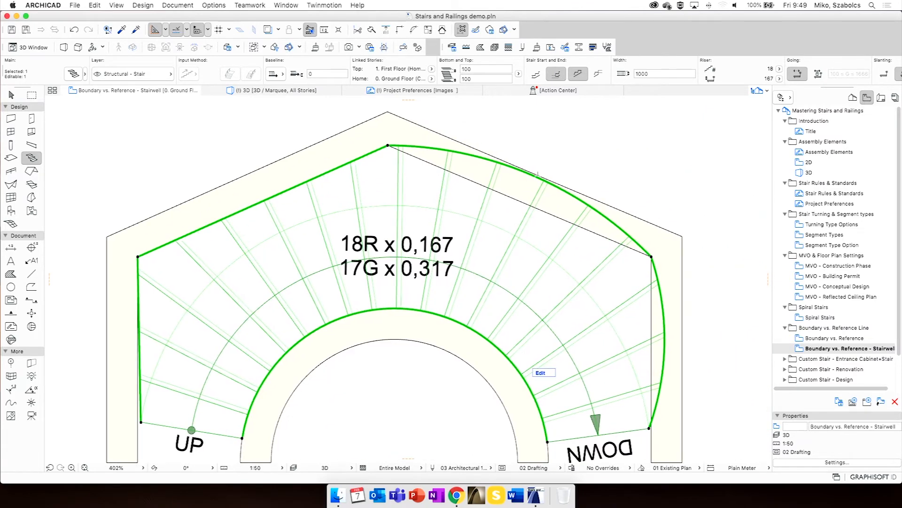
{"action": "left_click", "coordinate": [537, 178]}
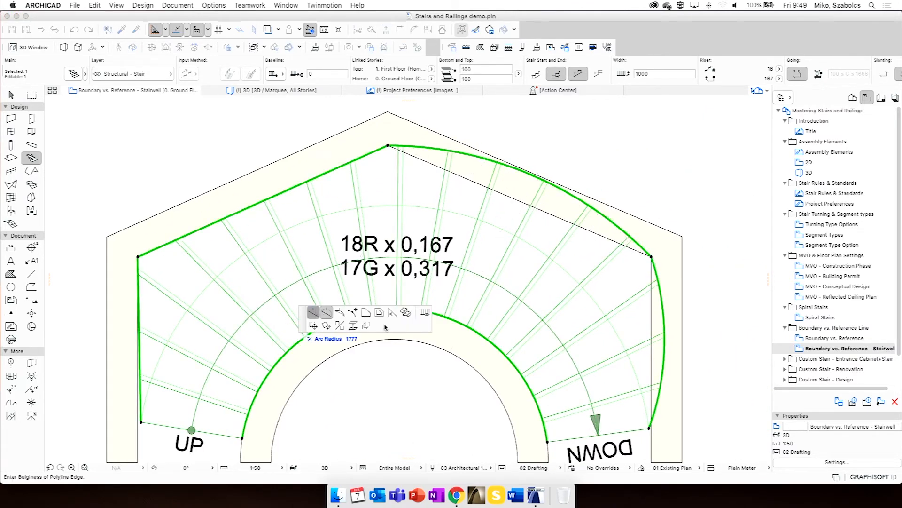
{"action": "left_click", "coordinate": [313, 312]}
{"action": "scroll", "coordinate": [578, 244], "scroll_direction": "down", "scroll_amount": 4}
{"action": "scroll", "coordinate": [578, 243], "scroll_direction": "right", "scroll_amount": 2}
{"action": "left_click", "coordinate": [622, 241]}
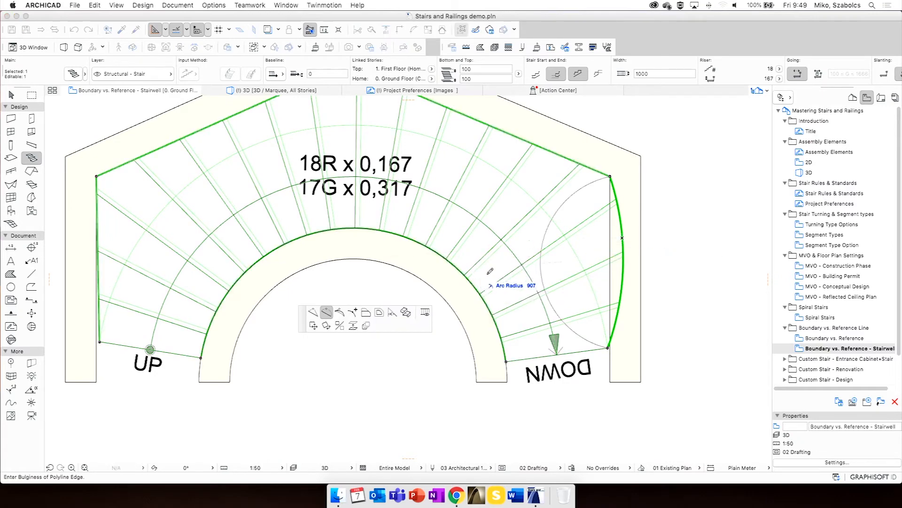
{"action": "left_click", "coordinate": [313, 312]}
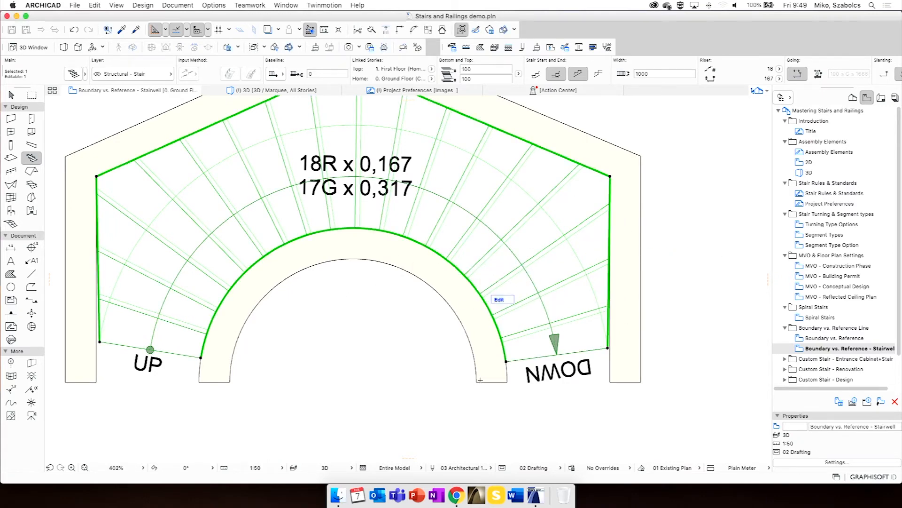
Move the outer boundary's end nodes at the DOWN and UP ends onto the inner faces of the side walls, and deselect the stair
{"action": "scroll", "coordinate": [619, 366], "scroll_direction": "up", "scroll_amount": 5}
{"action": "left_click", "coordinate": [585, 313]}
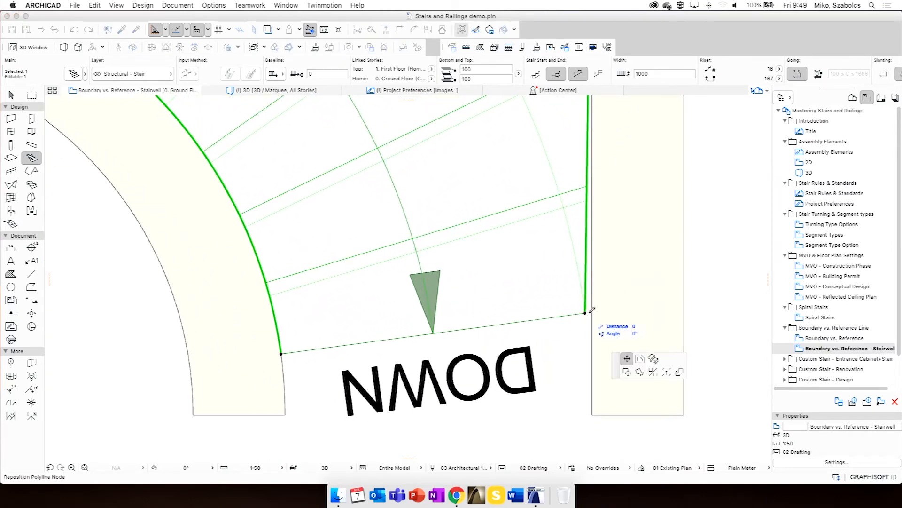
{"action": "left_click", "coordinate": [592, 312]}
{"action": "scroll", "coordinate": [409, 347], "scroll_direction": "down", "scroll_amount": 1}
{"action": "middle_click_drag", "start_coordinate": [409, 347], "coordinate": [875, 254]}
{"action": "scroll", "coordinate": [497, 331], "scroll_direction": "down", "scroll_amount": 3}
{"action": "scroll", "coordinate": [482, 231], "scroll_direction": "up", "scroll_amount": 1}
{"action": "scroll", "coordinate": [197, 219], "scroll_direction": "up", "scroll_amount": 1}
{"action": "middle_click_drag", "start_coordinate": [197, 219], "coordinate": [583, 258]}
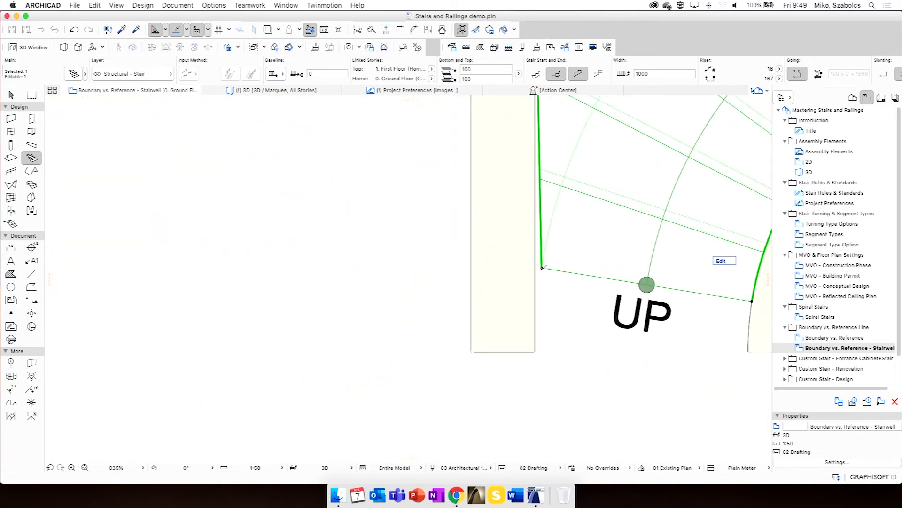
{"action": "left_click", "coordinate": [543, 268]}
{"action": "left_click", "coordinate": [534, 267]}
{"action": "key", "text": "Escape"}
{"action": "scroll", "coordinate": [582, 325], "scroll_direction": "down", "scroll_amount": 1}
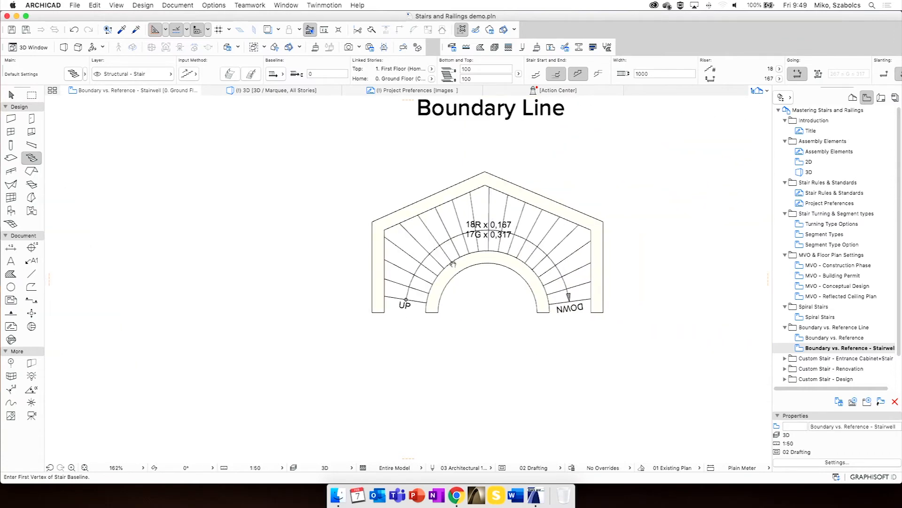
Select the fitted stair and enter its edit mode with the floor plan symbol displayed
{"action": "scroll", "coordinate": [519, 223], "scroll_direction": "up", "scroll_amount": 2}
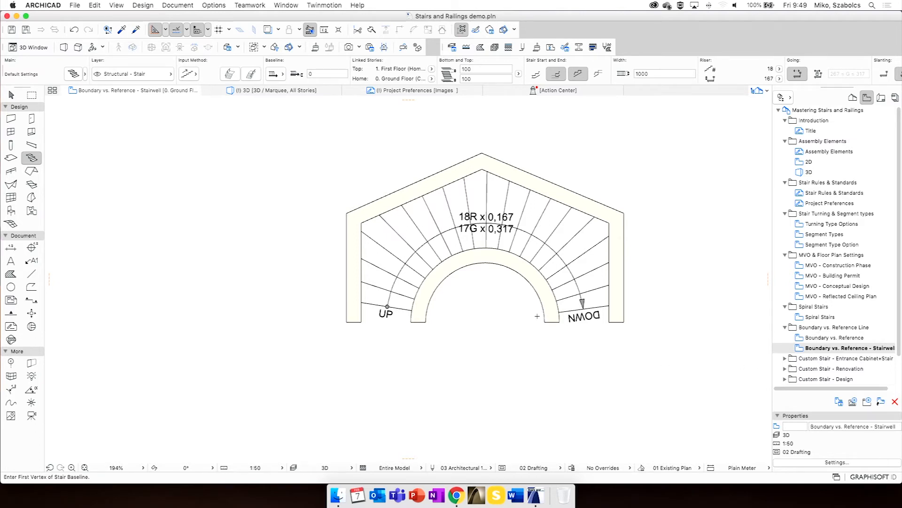
{"action": "scroll", "coordinate": [503, 265], "scroll_direction": "up", "scroll_amount": 2}
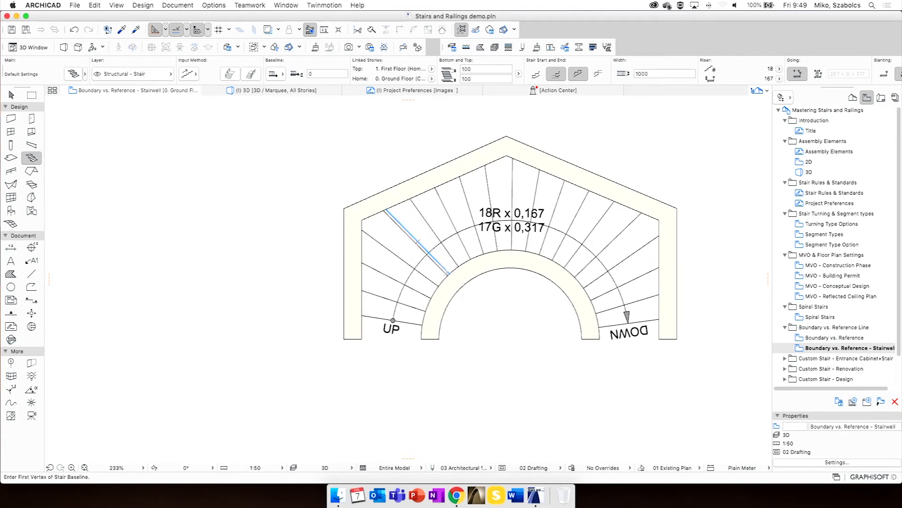
{"action": "left_click", "coordinate": [419, 241]}
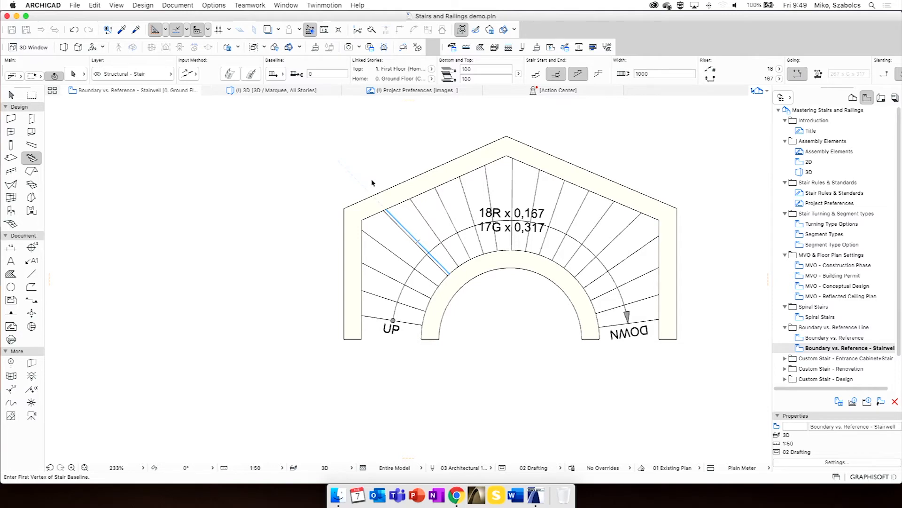
{"action": "left_click", "coordinate": [592, 288]}
{"action": "left_click", "coordinate": [66, 107]}
Move the start and end nodes of the symbol's walking line outward along the first and last risers, towards the outer walls
{"action": "scroll", "coordinate": [347, 284], "scroll_direction": "up", "scroll_amount": 2}
{"action": "left_click", "coordinate": [402, 328]}
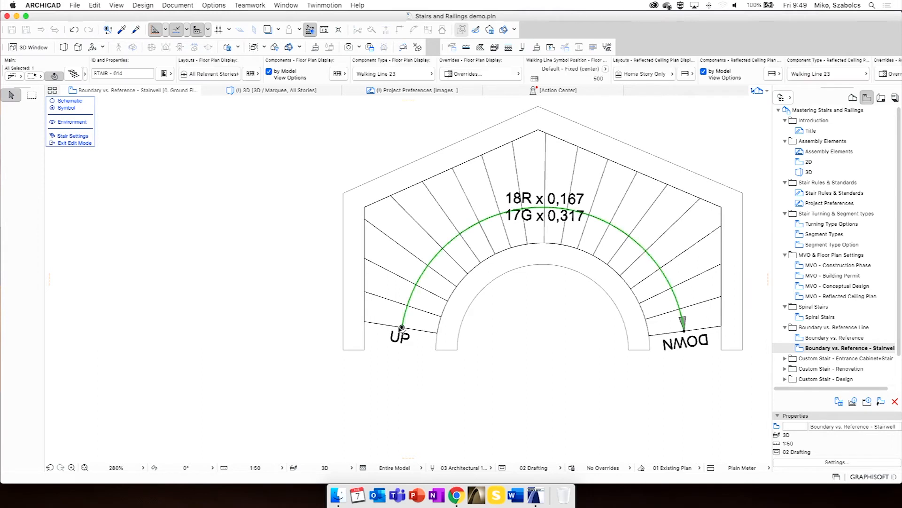
{"action": "left_click", "coordinate": [403, 327]}
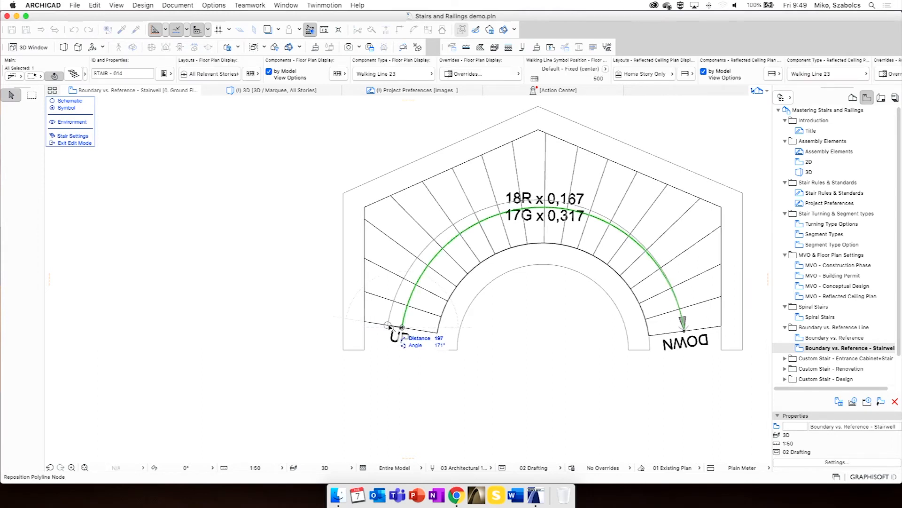
{"action": "left_click", "coordinate": [393, 326]}
{"action": "left_click", "coordinate": [684, 330]}
{"action": "left_click", "coordinate": [696, 329]}
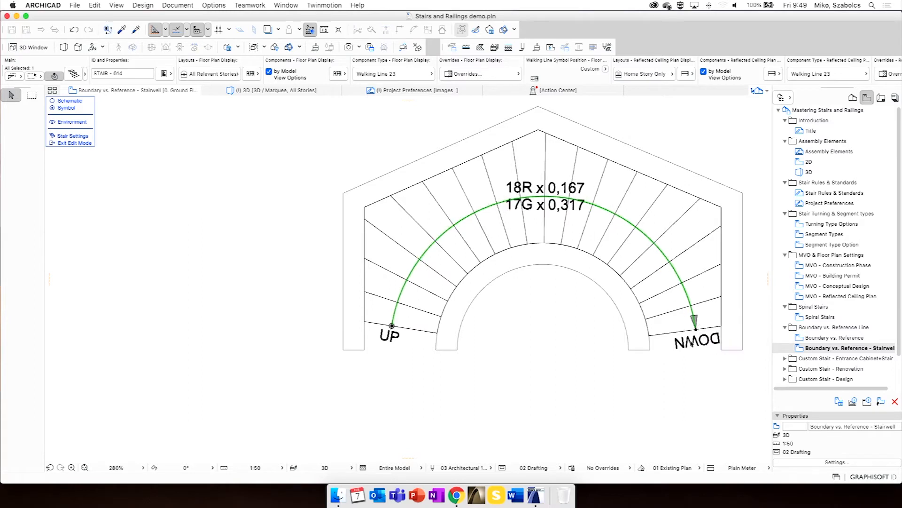
Deselect the walking line and leave the stair's edit mode
{"action": "left_click", "coordinate": [594, 413]}
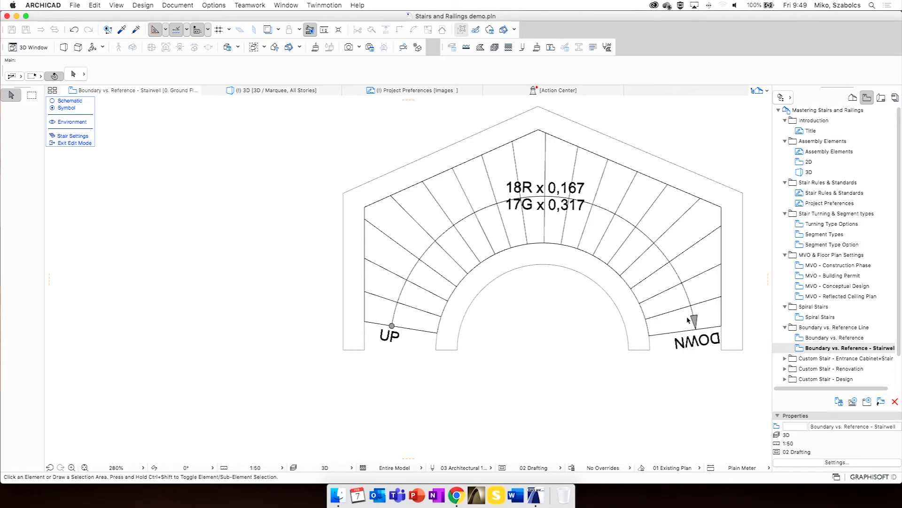
{"action": "left_click", "coordinate": [71, 143]}
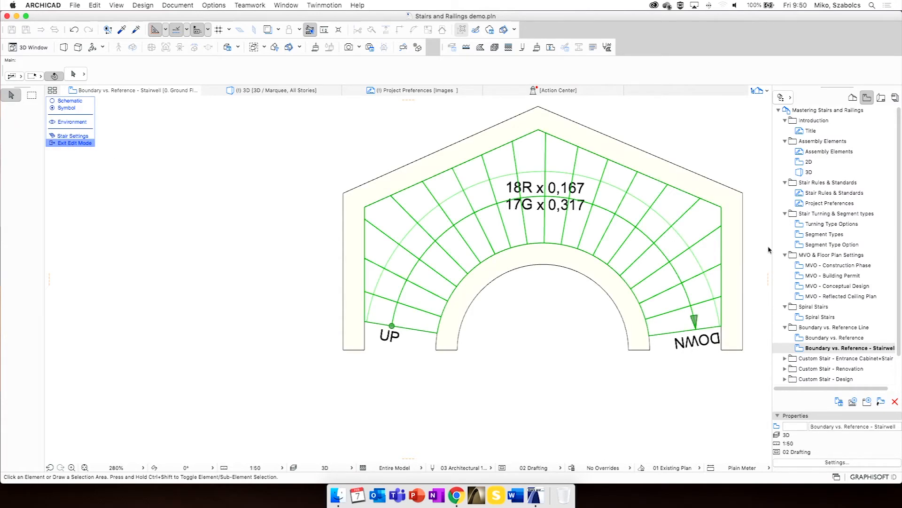
{"action": "left_click", "coordinate": [507, 415]}
{"action": "scroll", "coordinate": [589, 307], "scroll_direction": "down", "scroll_amount": 1}
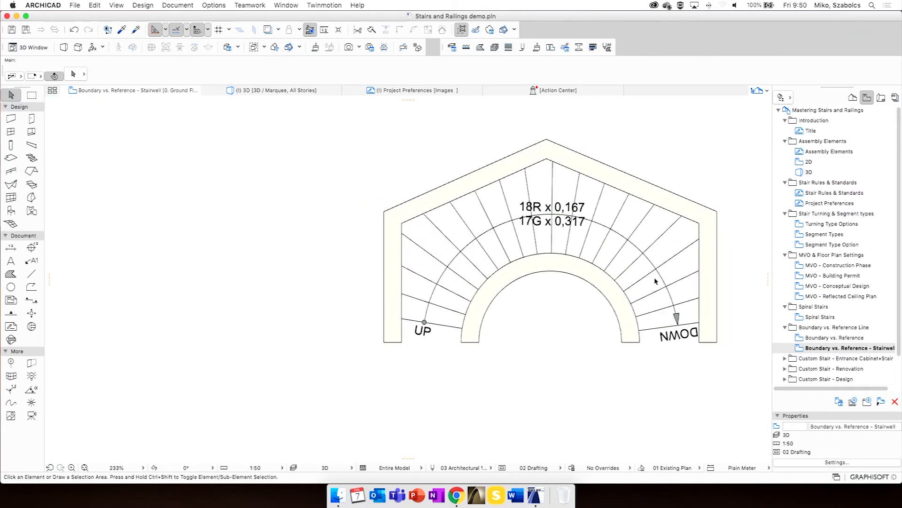
{"action": "middle_click_drag", "start_coordinate": [653, 282], "coordinate": [523, 247]}
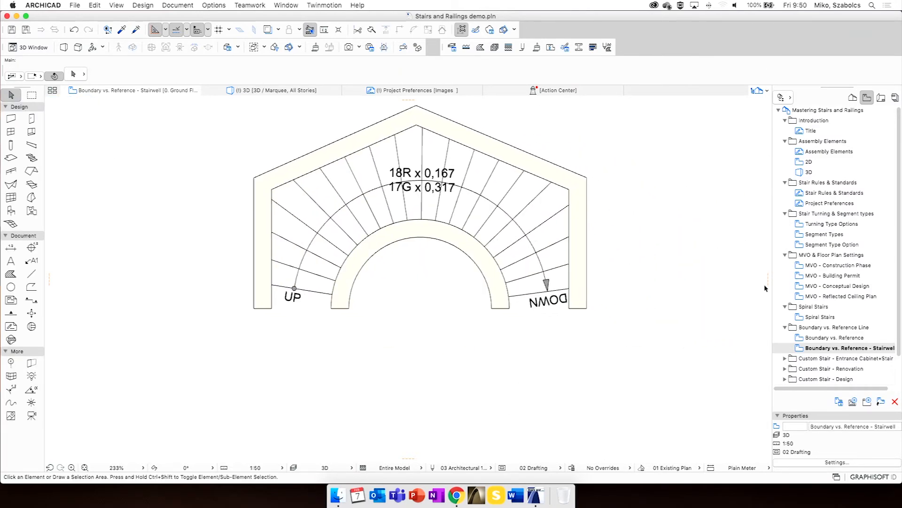
Collapse the view map's folders and expand only Custom Stair - Entrance Cabinet+Stair, Custom Stair - Renovation and Custom Stair - Design
{"action": "left_click", "coordinate": [837, 359]}
{"action": "scroll", "coordinate": [860, 343], "scroll_direction": "down", "scroll_amount": 1}
{"action": "scroll", "coordinate": [819, 186], "scroll_direction": "up", "scroll_amount": 1}
{"action": "left_click", "coordinate": [780, 110]}
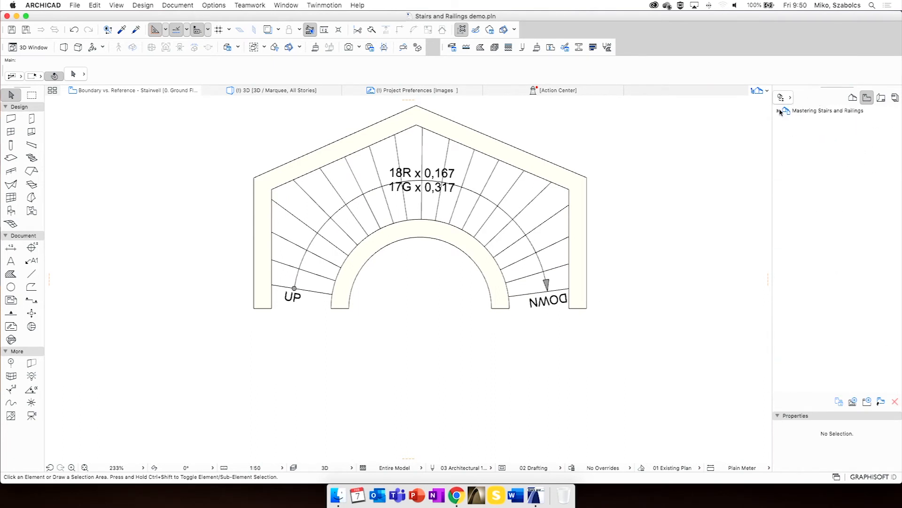
{"action": "left_click", "coordinate": [778, 111]}
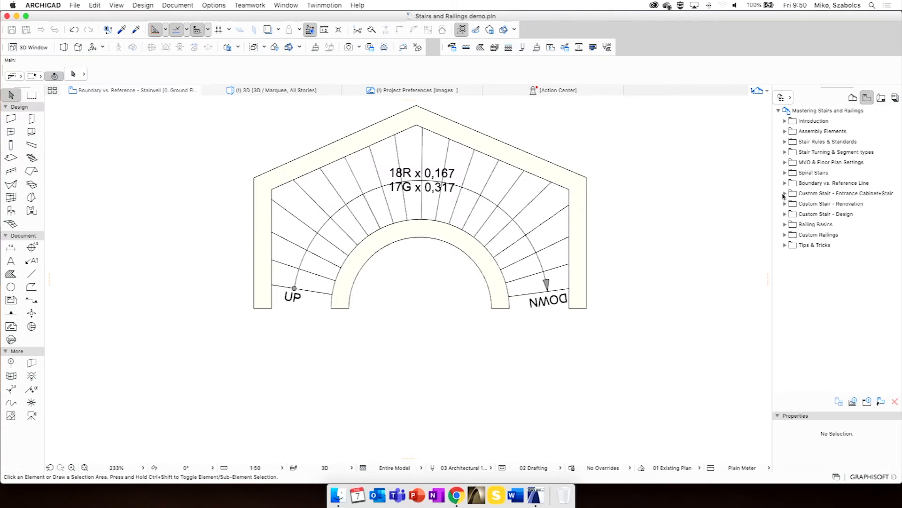
{"action": "left_click", "coordinate": [784, 194]}
{"action": "left_click", "coordinate": [785, 224]}
{"action": "left_click", "coordinate": [785, 245]}
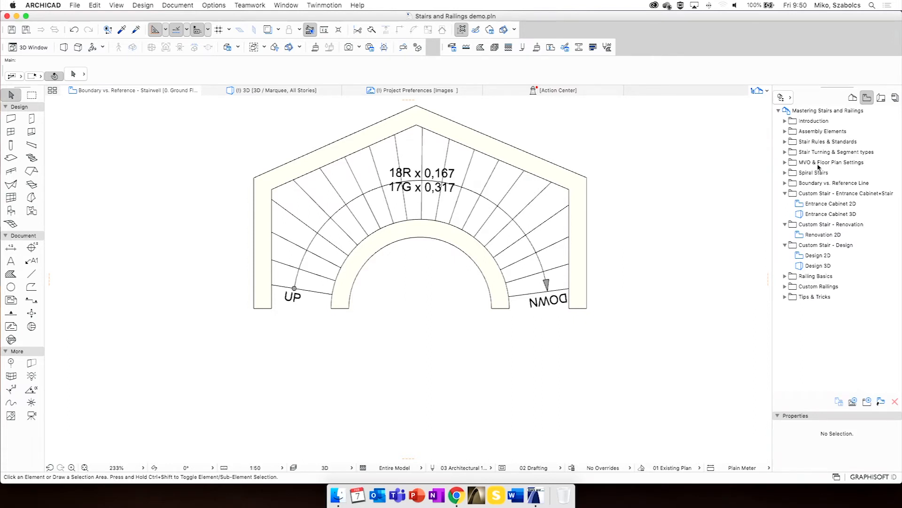
Open the Entrance Cabinet 2D and Entrance Cabinet 3D views, and identify the stair and both low walls by selecting each
{"action": "double_click", "coordinate": [825, 205]}
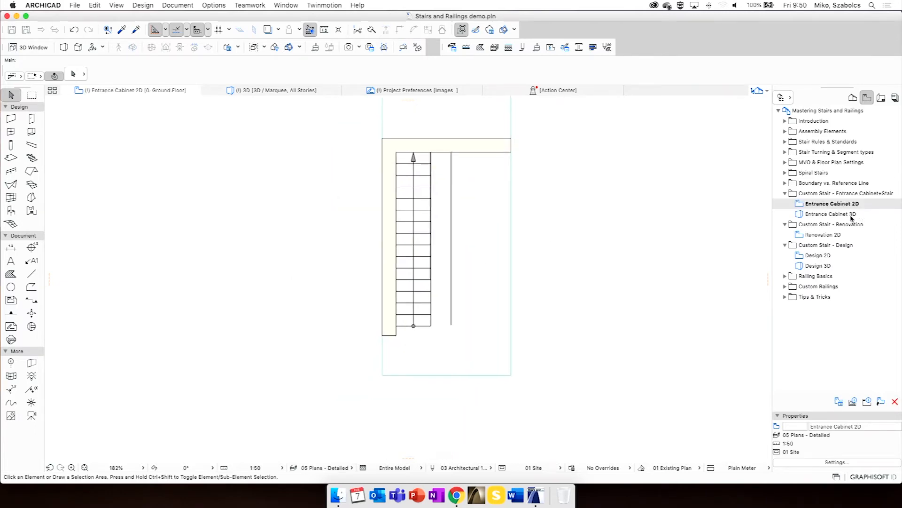
{"action": "double_click", "coordinate": [829, 214]}
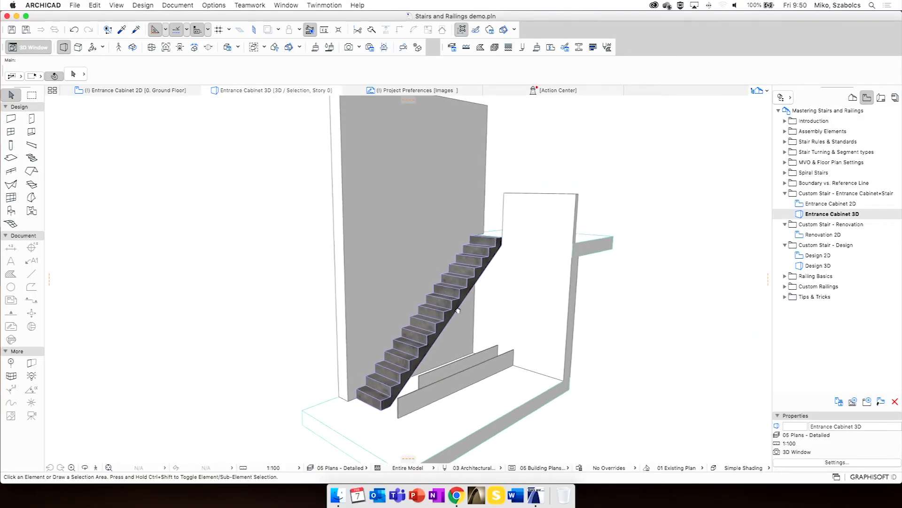
{"action": "scroll", "coordinate": [456, 311], "scroll_direction": "up", "scroll_amount": 5}
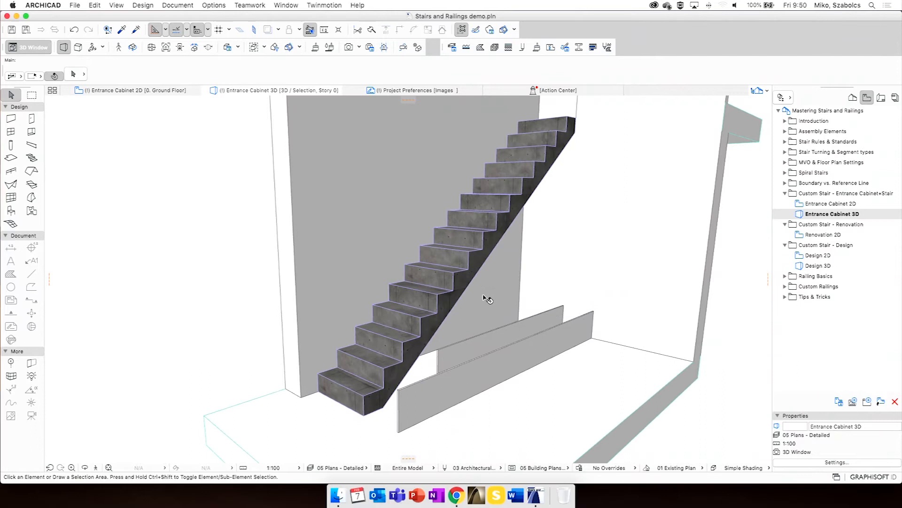
{"action": "scroll", "coordinate": [488, 299], "scroll_direction": "down", "scroll_amount": 2}
{"action": "left_click", "coordinate": [440, 215]}
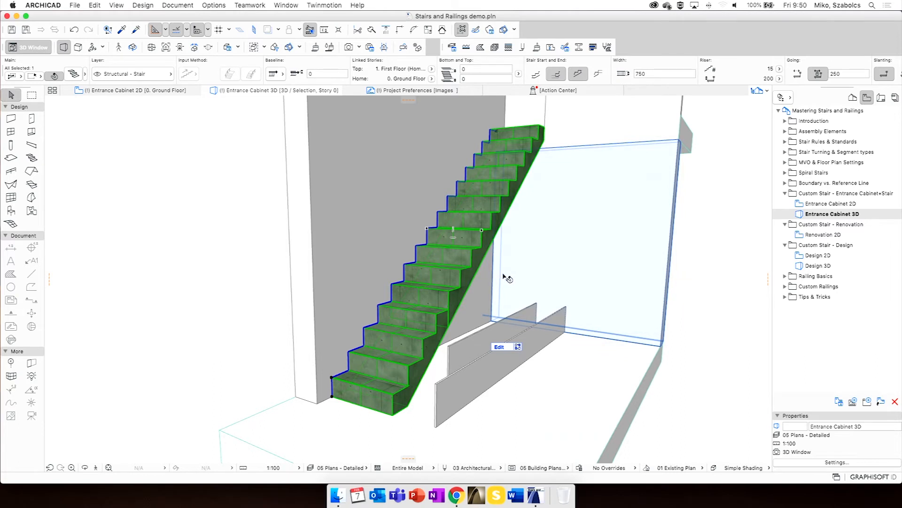
{"action": "left_click", "coordinate": [512, 326]}
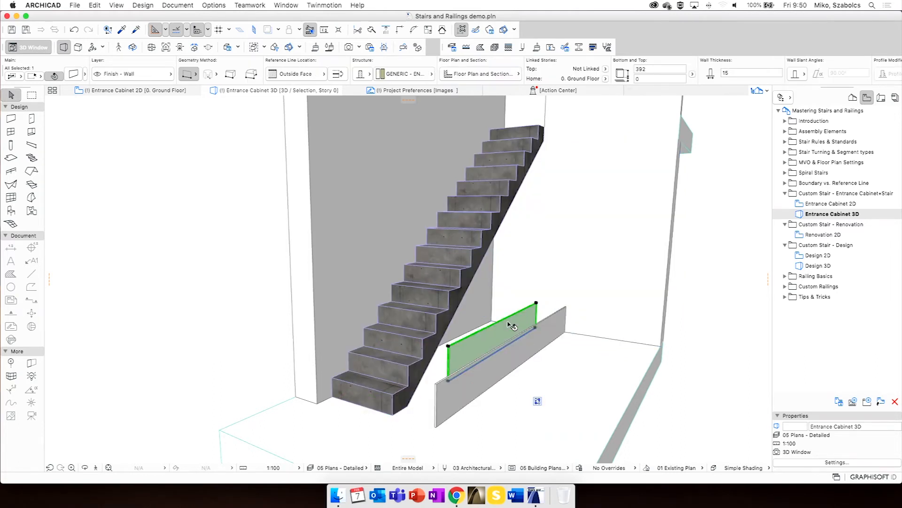
{"action": "left_click", "coordinate": [542, 340]}
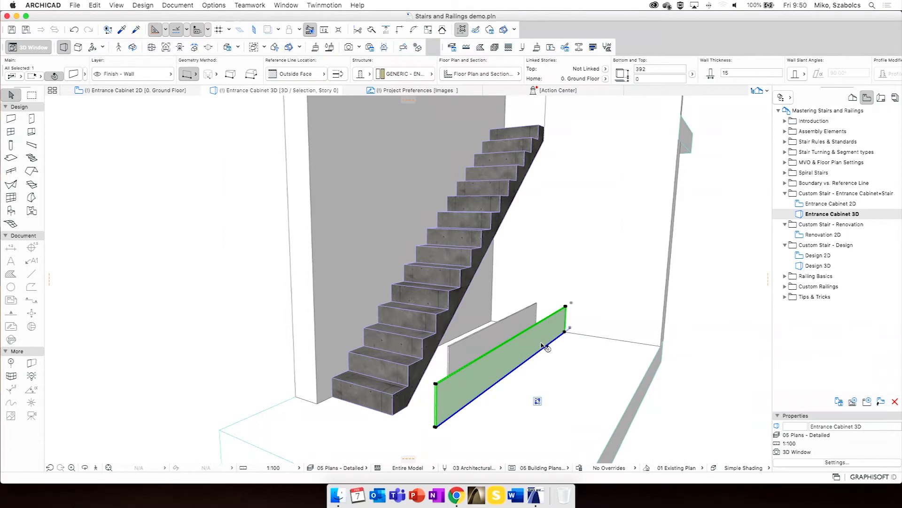
Open the concrete stair's selection settings and examine its favorites and its structure, finish and floor plan display options
{"action": "left_click", "coordinate": [484, 226]}
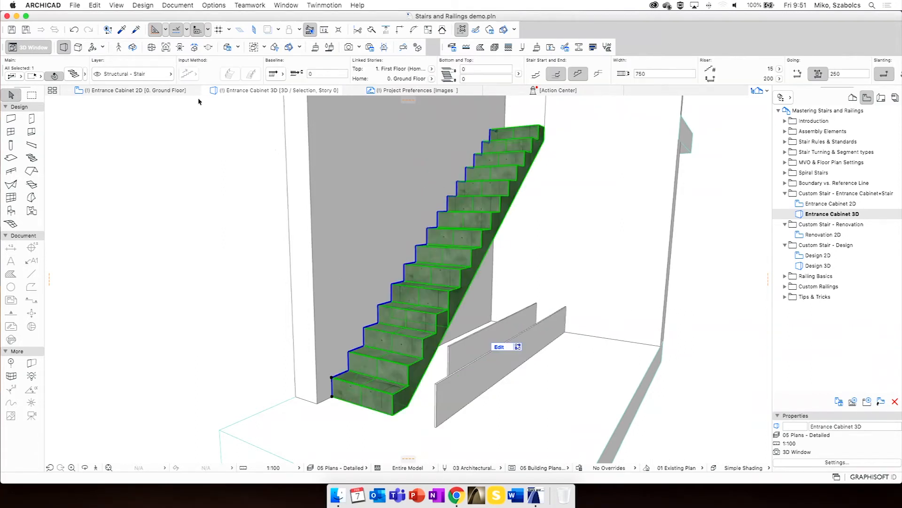
{"action": "left_click", "coordinate": [74, 74]}
{"action": "left_click", "coordinate": [311, 34]}
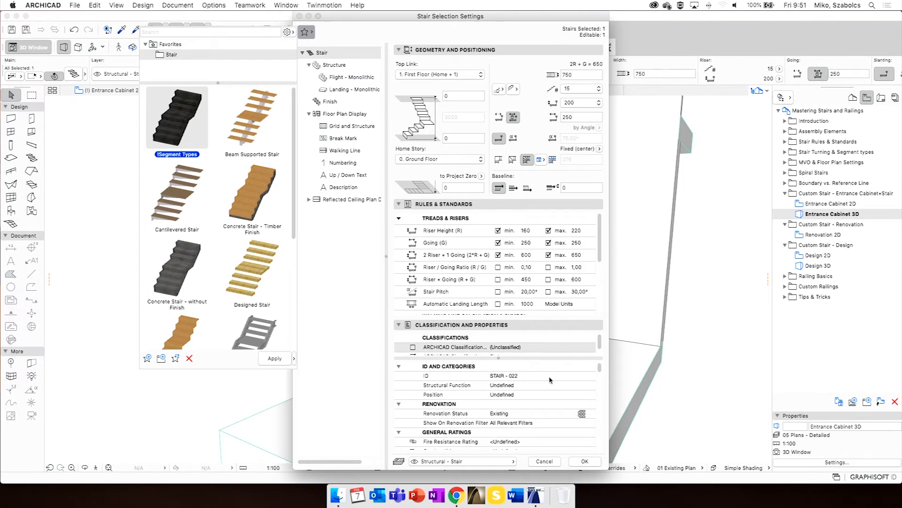
{"action": "left_click", "coordinate": [326, 53]}
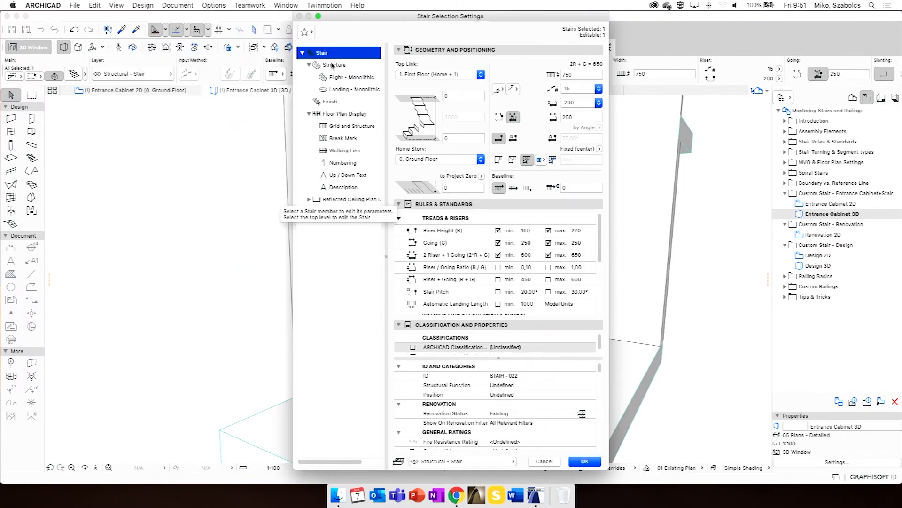
{"action": "left_click", "coordinate": [333, 66]}
{"action": "left_click", "coordinate": [332, 101]}
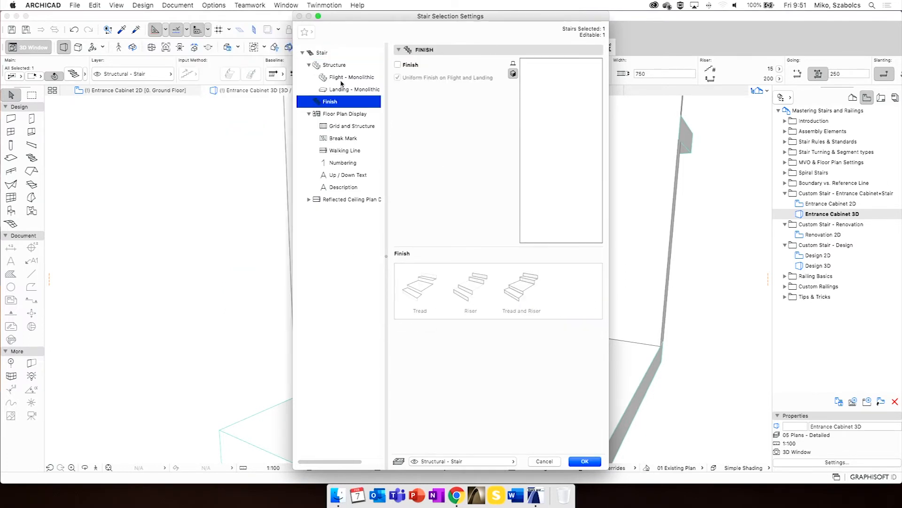
{"action": "left_click", "coordinate": [342, 116]}
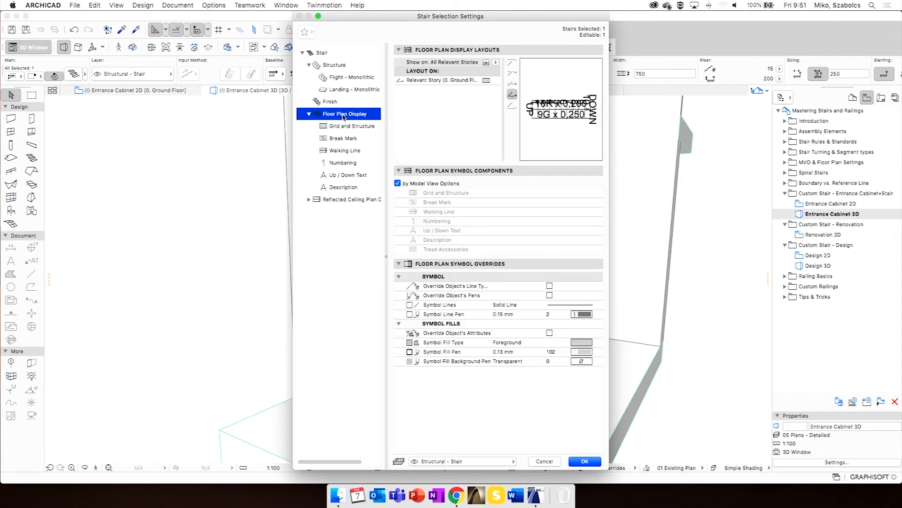
{"action": "left_click", "coordinate": [318, 54]}
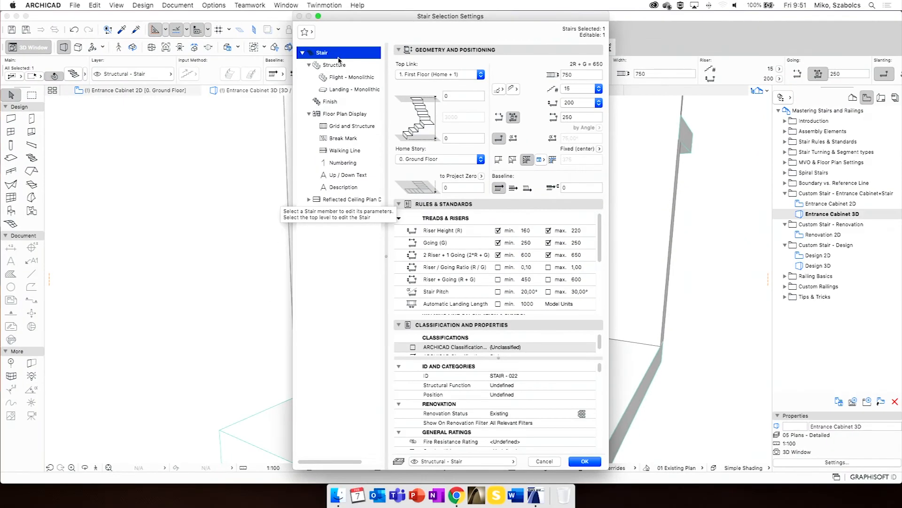
Apply the Entrance Stair favorite to the selected stair and accept the settings
{"action": "left_click", "coordinate": [305, 32]}
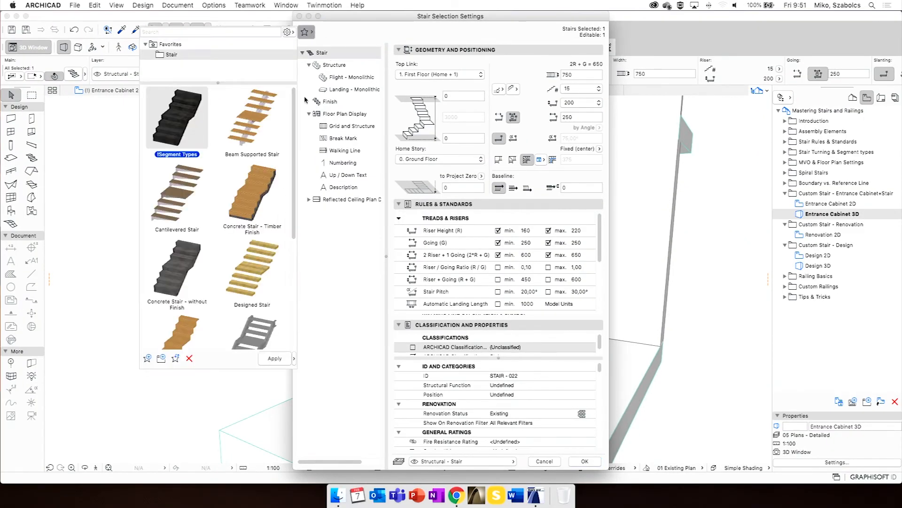
{"action": "scroll", "coordinate": [206, 185], "scroll_direction": "down", "scroll_amount": 8}
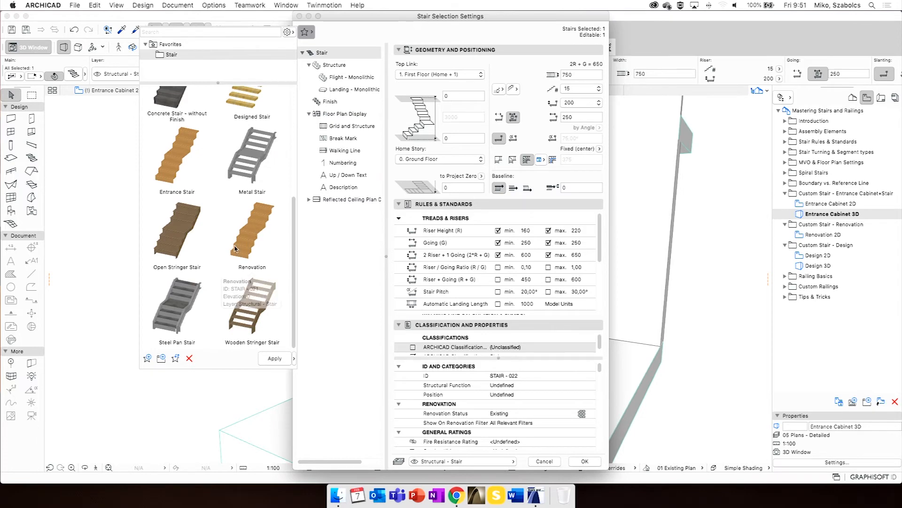
{"action": "scroll", "coordinate": [174, 165], "scroll_direction": "up", "scroll_amount": 5}
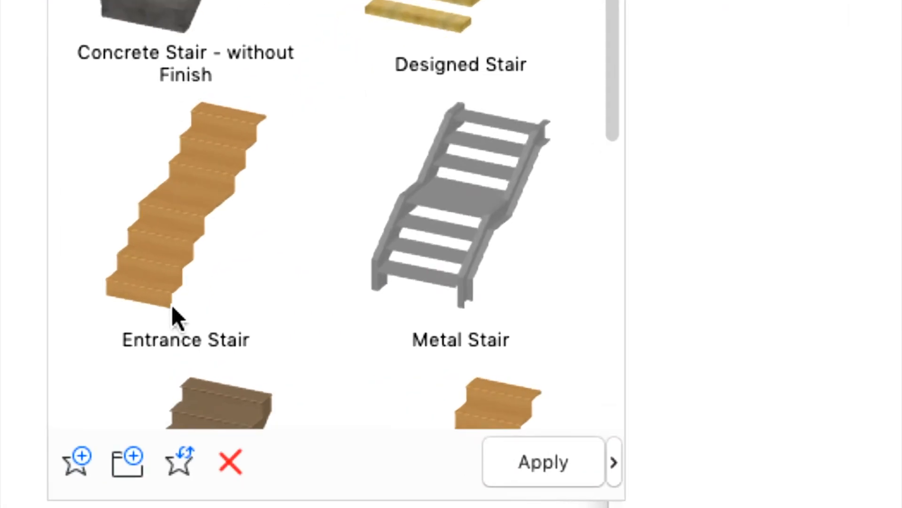
{"action": "mouse_move", "coordinate": [177, 286]}
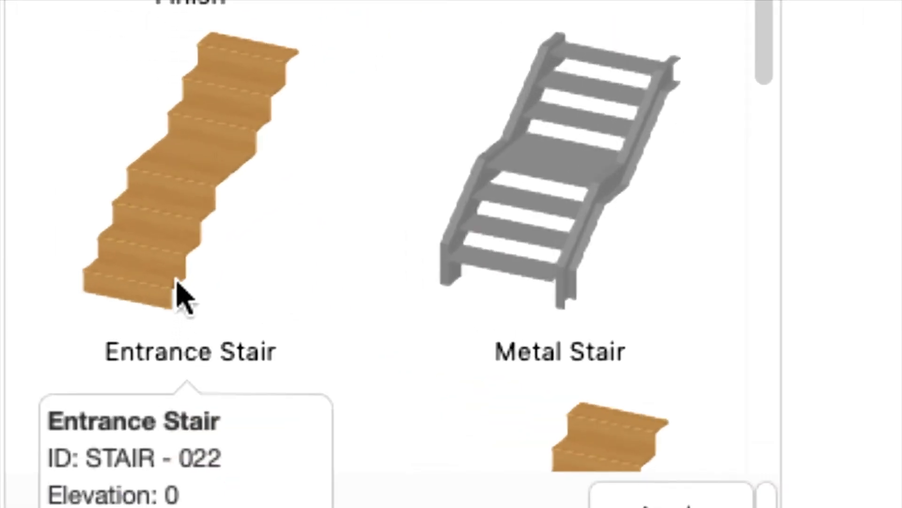
{"action": "double_click", "coordinate": [175, 256]}
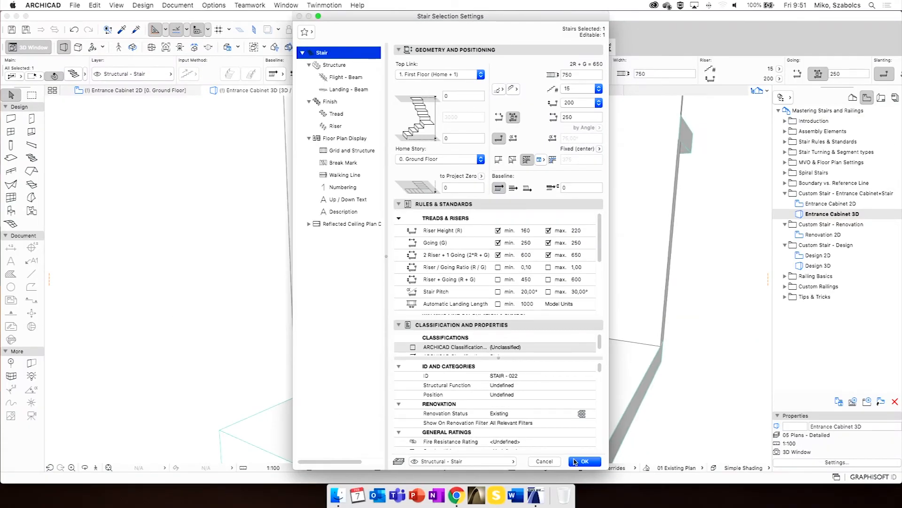
{"action": "left_click", "coordinate": [575, 462]}
Examine the timber stair's treads, risers and beam structure up close and its position beside the two low walls
{"action": "middle_click_drag", "start_coordinate": [540, 330], "coordinate": [348, 301], "text": "shift"}
{"action": "scroll", "coordinate": [448, 286], "scroll_direction": "up", "scroll_amount": 10}
{"action": "scroll", "coordinate": [447, 287], "scroll_direction": "down", "scroll_amount": 10}
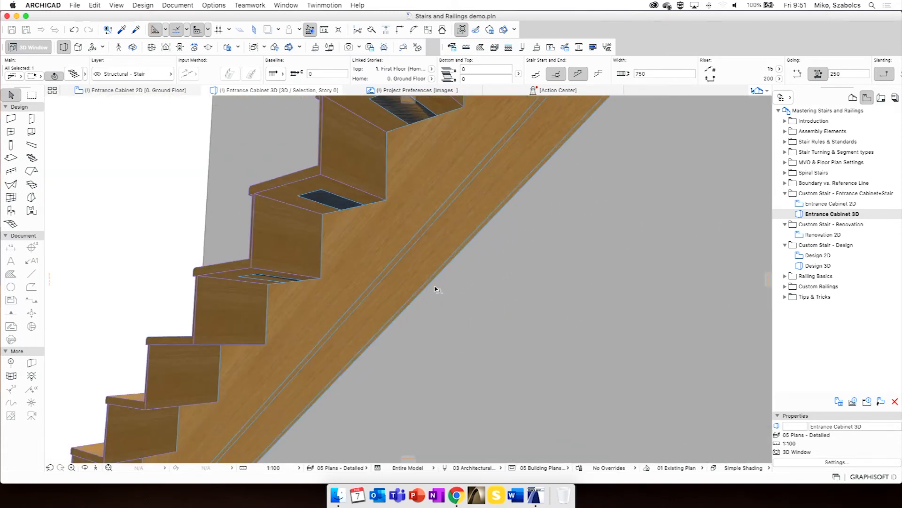
{"action": "middle_click_drag", "start_coordinate": [439, 287], "coordinate": [411, 285], "text": "shift"}
{"action": "middle_click_drag", "start_coordinate": [534, 329], "coordinate": [400, 264], "text": "shift"}
{"action": "scroll", "coordinate": [415, 352], "scroll_direction": "down", "scroll_amount": 10}
{"action": "middle_click_drag", "start_coordinate": [387, 336], "coordinate": [401, 302], "text": "shift"}
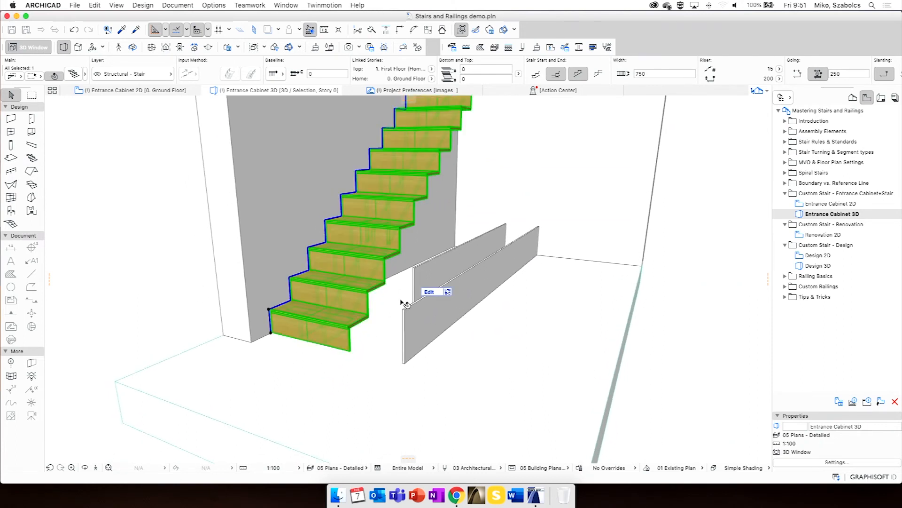
Enter the timber stair's edit mode and display only its treads, with risers and structure hidden
{"action": "mouse_move", "coordinate": [405, 305]}
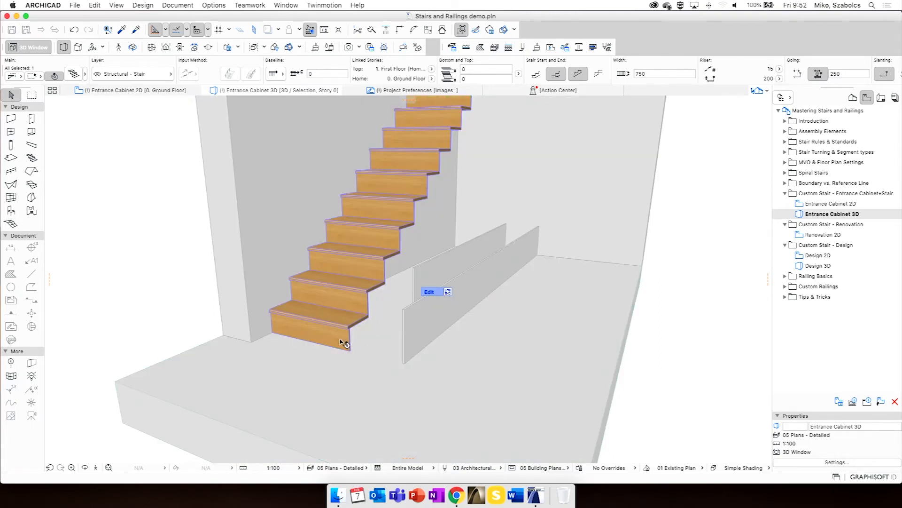
{"action": "double_click", "coordinate": [344, 343]}
{"action": "scroll", "coordinate": [338, 313], "scroll_direction": "up", "scroll_amount": 5}
{"action": "middle_click_drag", "start_coordinate": [324, 315], "coordinate": [325, 280], "text": "shift"}
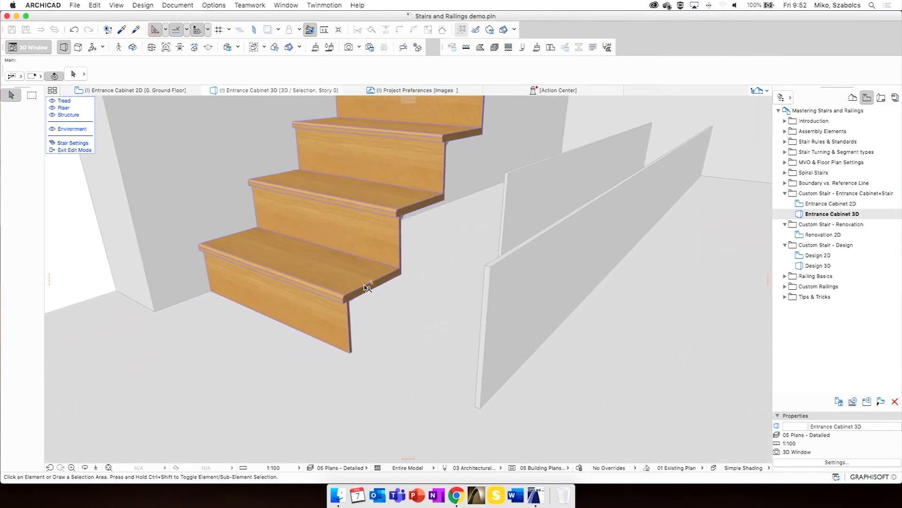
{"action": "left_click", "coordinate": [80, 101]}
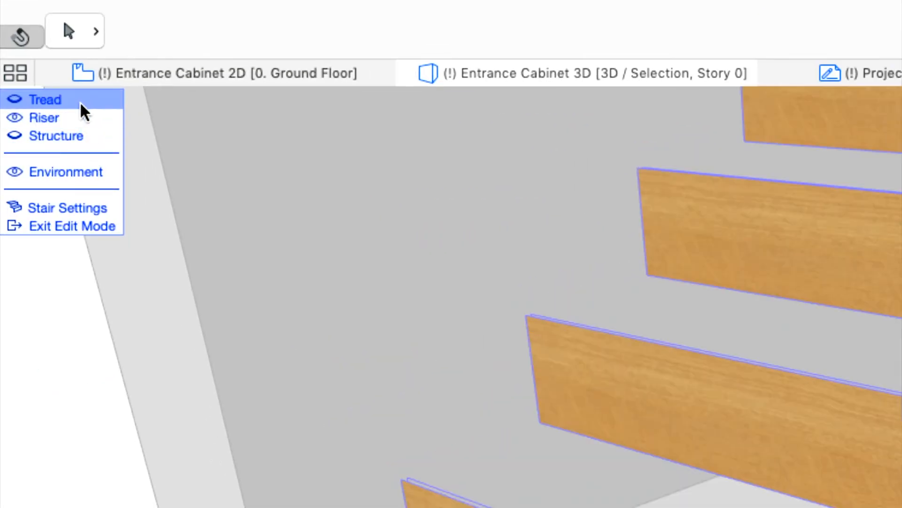
{"action": "left_click", "coordinate": [66, 136]}
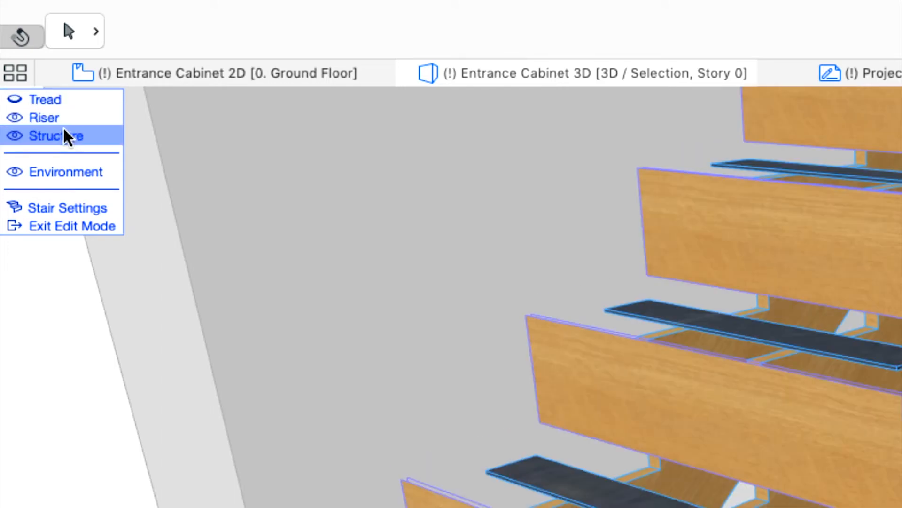
{"action": "left_click", "coordinate": [61, 103]}
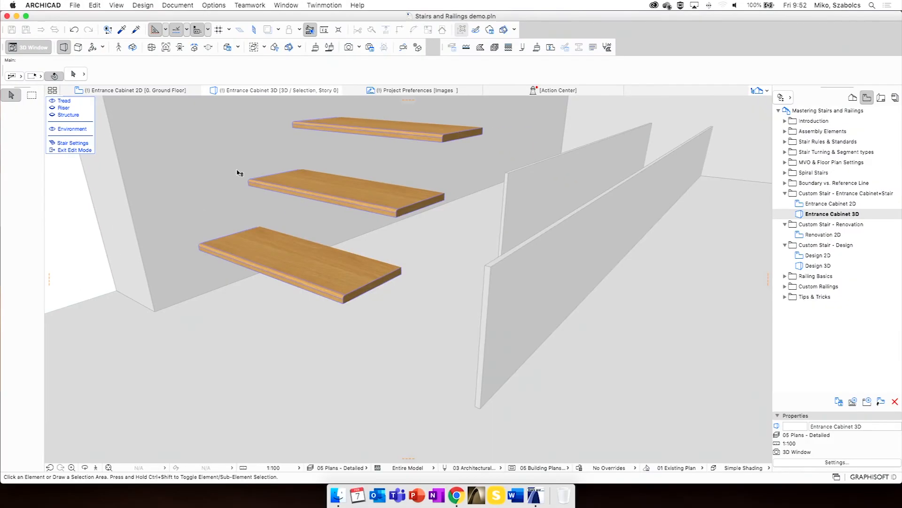
Offset the free end of the lowest tread so it extends to the outer low wall
{"action": "left_click", "coordinate": [382, 279]}
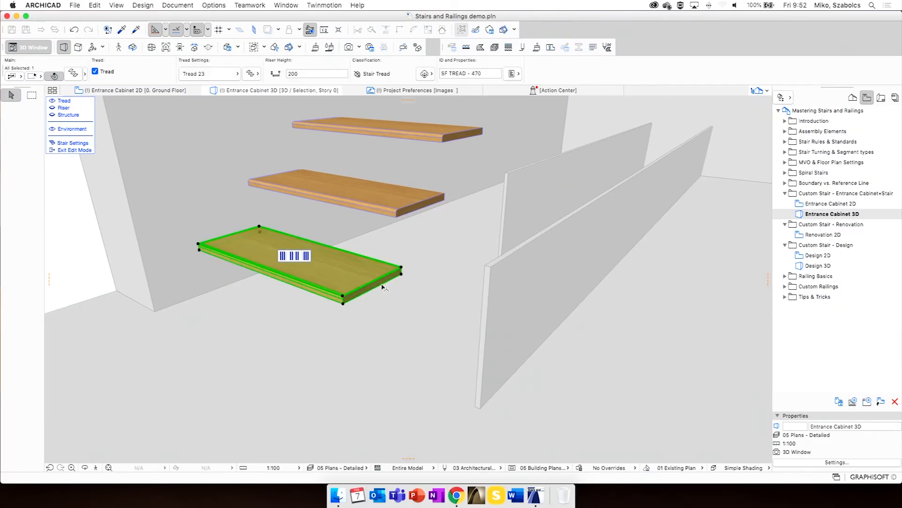
{"action": "left_click", "coordinate": [380, 281]}
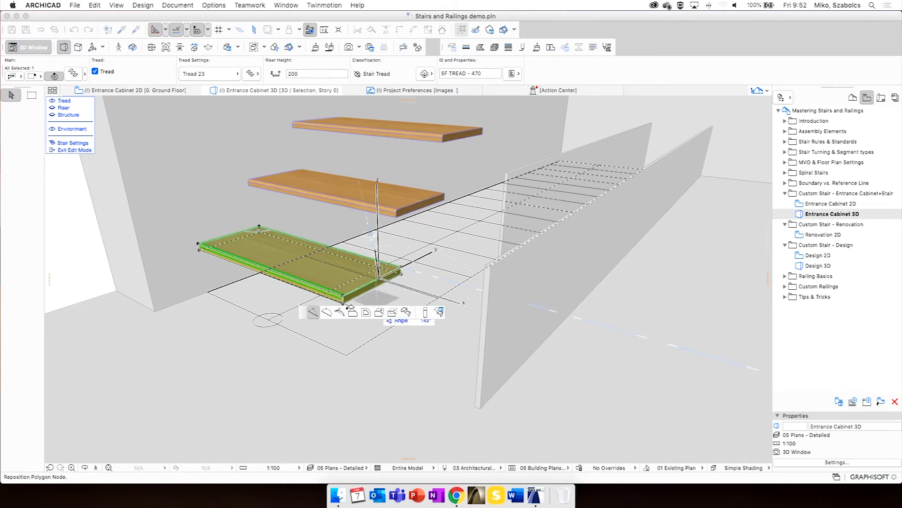
{"action": "left_click", "coordinate": [492, 275]}
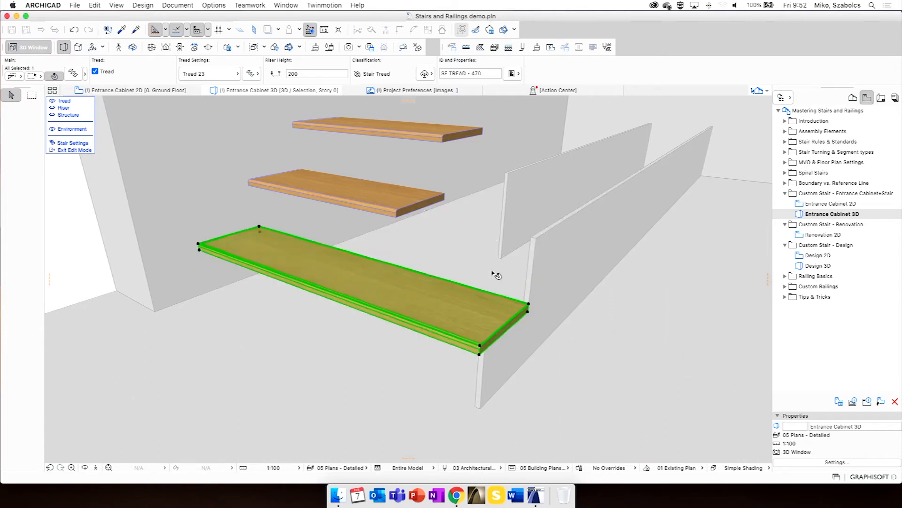
{"action": "middle_click_drag", "start_coordinate": [503, 286], "coordinate": [476, 274], "text": "shift"}
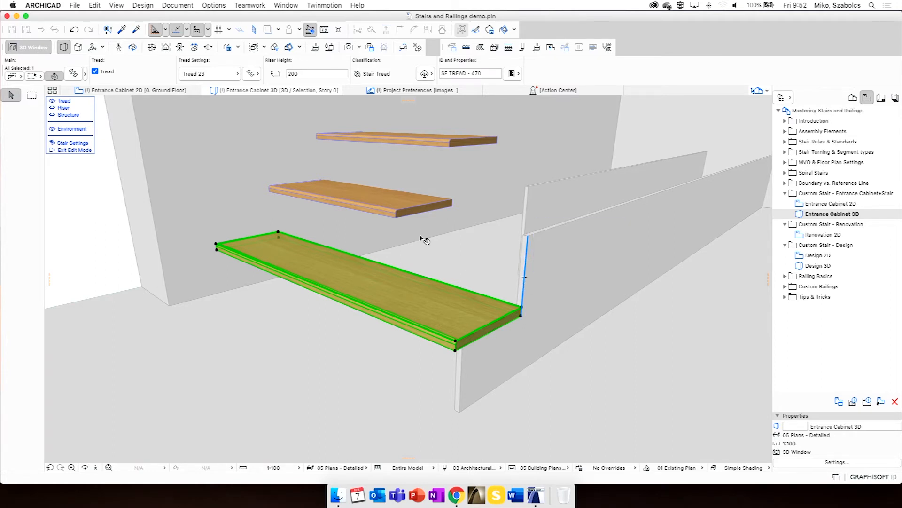
Offset the free end of the second tread so it extends to the outer low wall
{"action": "left_click", "coordinate": [407, 203]}
{"action": "left_click", "coordinate": [417, 206]}
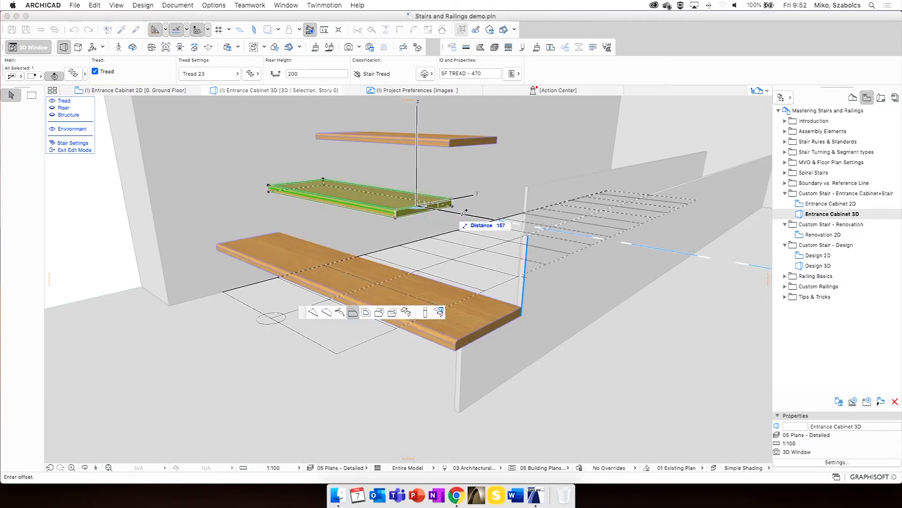
{"action": "left_click", "coordinate": [529, 242]}
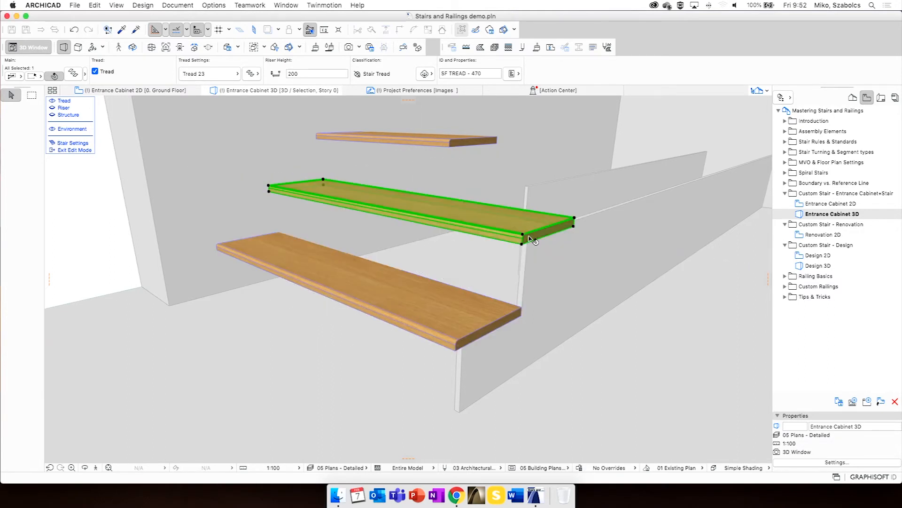
Display only the stair's risers, with treads and structure hidden
{"action": "scroll", "coordinate": [531, 242], "scroll_direction": "up", "scroll_amount": 3}
{"action": "scroll", "coordinate": [536, 246], "scroll_direction": "up", "scroll_amount": 3}
{"action": "scroll", "coordinate": [540, 257], "scroll_direction": "down", "scroll_amount": 3}
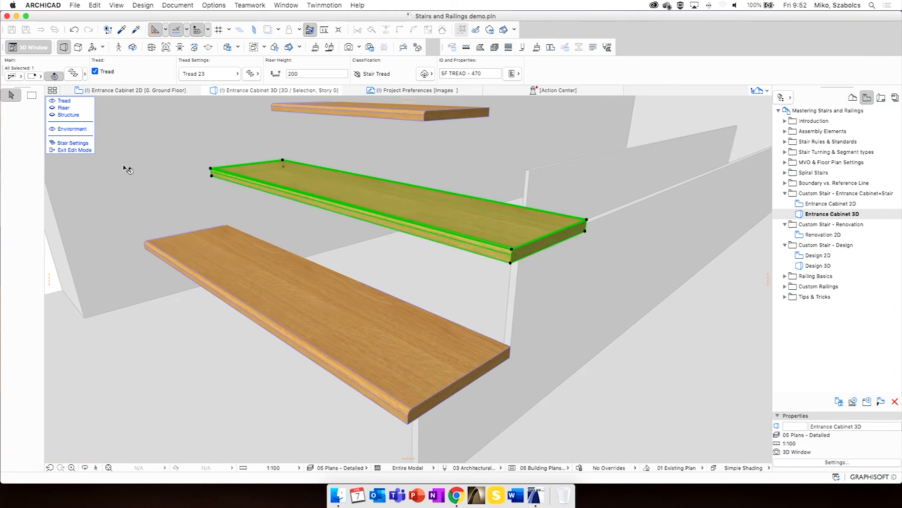
{"action": "left_click", "coordinate": [64, 110]}
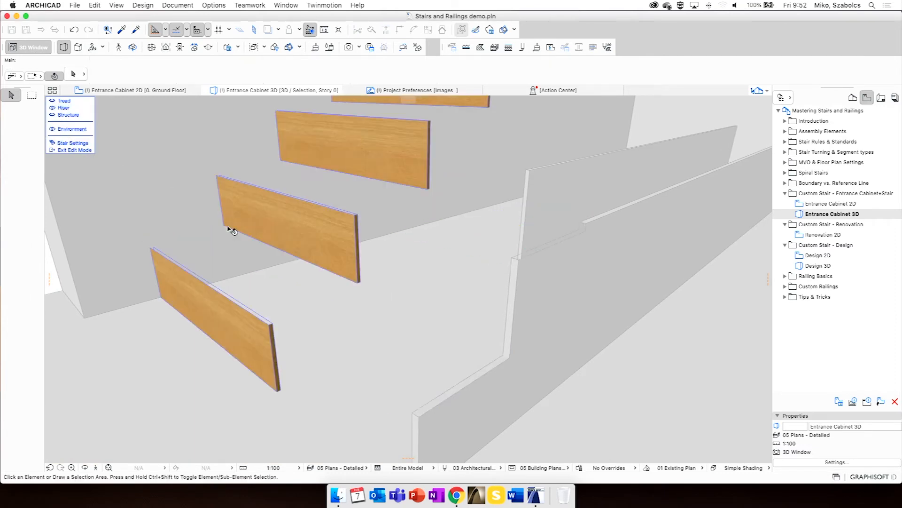
{"action": "middle_click_drag", "start_coordinate": [326, 290], "coordinate": [323, 273]}
{"action": "left_click", "coordinate": [351, 236]}
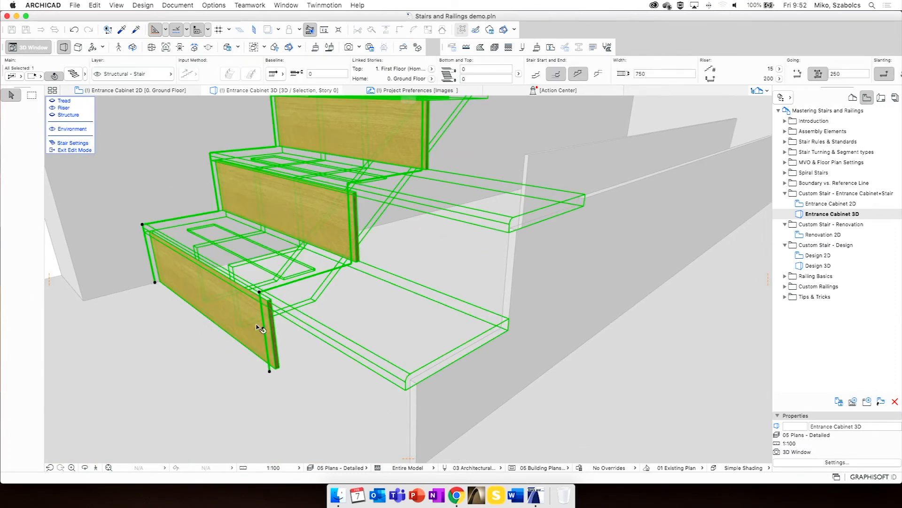
Move the free end node of the lowest riser to the front corner of the outer low wall
{"action": "left_click", "coordinate": [272, 332]}
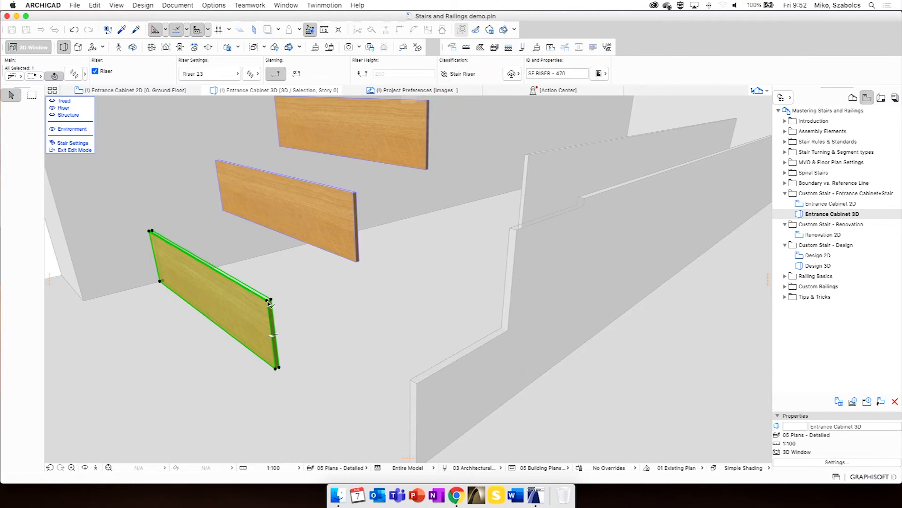
{"action": "middle_click_drag", "start_coordinate": [267, 303], "coordinate": [294, 290]}
{"action": "scroll", "coordinate": [289, 296], "scroll_direction": "up", "scroll_amount": 1}
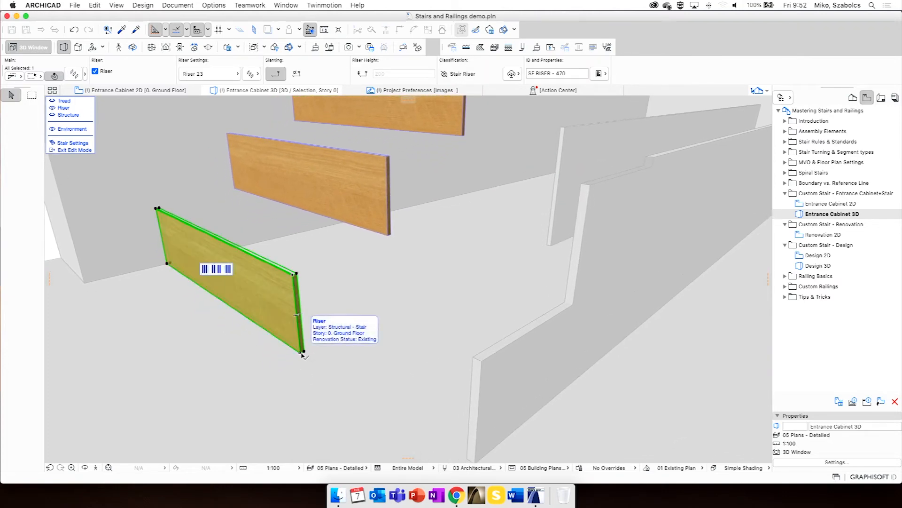
{"action": "left_click", "coordinate": [293, 276]}
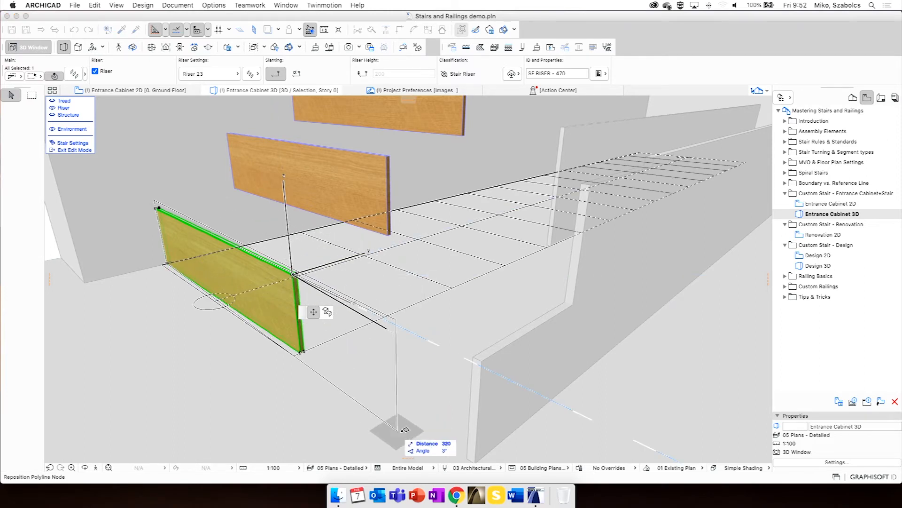
{"action": "left_click", "coordinate": [481, 363]}
Move the free end node of the second riser to the step corner of the outer low wall
{"action": "middle_click_drag", "start_coordinate": [420, 218], "coordinate": [393, 211]}
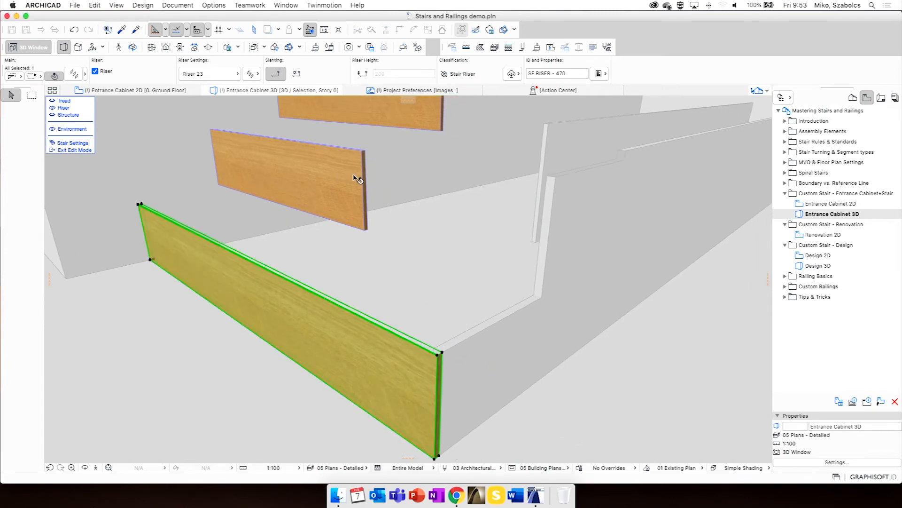
{"action": "left_click", "coordinate": [360, 162]}
{"action": "left_click", "coordinate": [364, 151]}
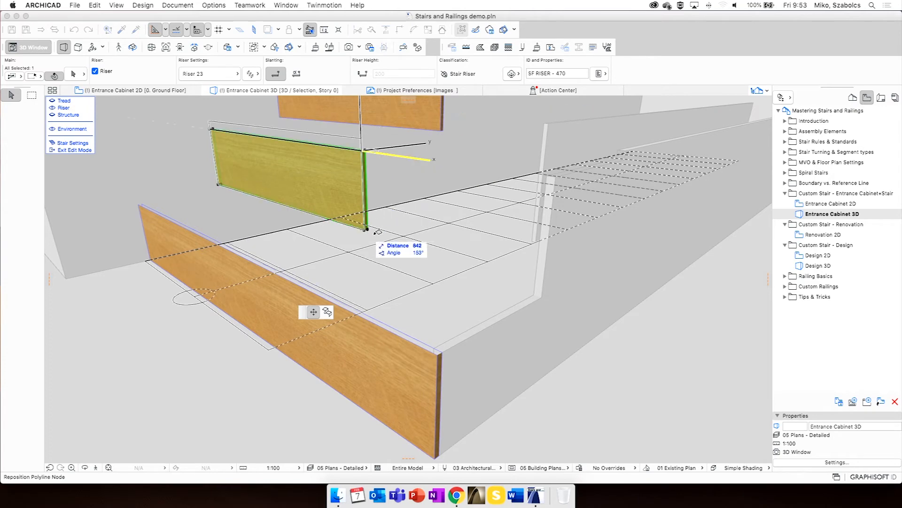
{"action": "left_click", "coordinate": [556, 178]}
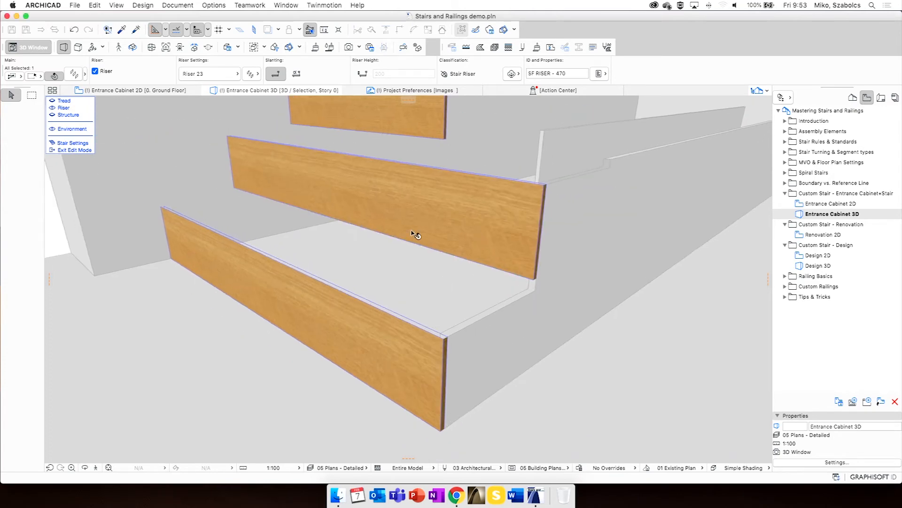
Display the treads and structure again together with the risers
{"action": "left_click", "coordinate": [72, 116]}
{"action": "left_click", "coordinate": [74, 102]}
{"action": "scroll", "coordinate": [365, 239], "scroll_direction": "down", "scroll_amount": 2}
{"action": "middle_click_drag", "start_coordinate": [375, 238], "coordinate": [417, 230]}
{"action": "scroll", "coordinate": [394, 260], "scroll_direction": "down", "scroll_amount": 3}
{"action": "middle_click_drag", "start_coordinate": [498, 208], "coordinate": [498, 241], "text": "shift"}
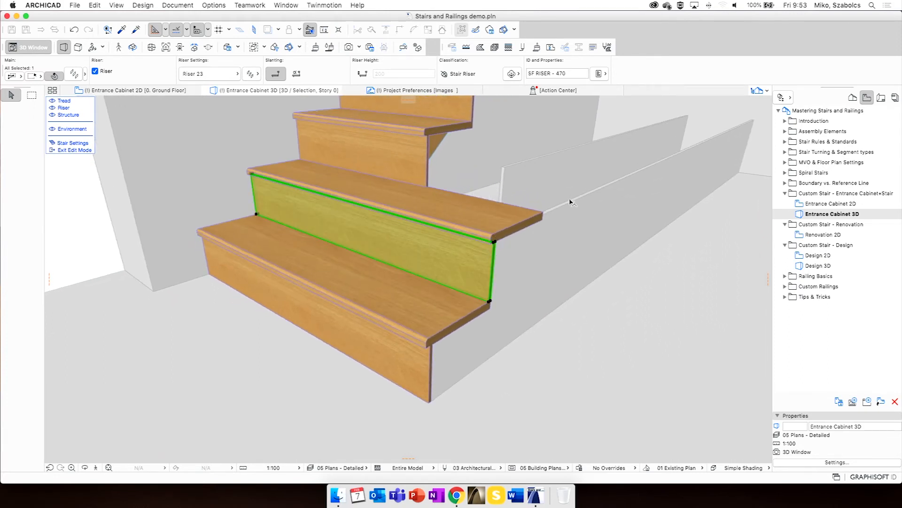
Insert a node on the rear edge of the second tread where it meets the free end of the third riser
{"action": "left_click", "coordinate": [517, 227]}
{"action": "middle_click_drag", "start_coordinate": [527, 217], "coordinate": [353, 246], "text": "shift"}
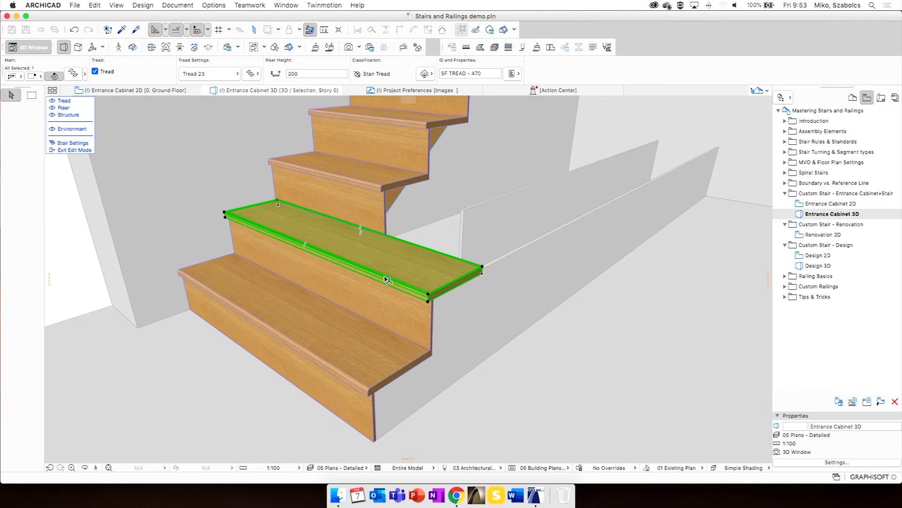
{"action": "middle_click_drag", "start_coordinate": [417, 268], "coordinate": [297, 284], "text": "shift"}
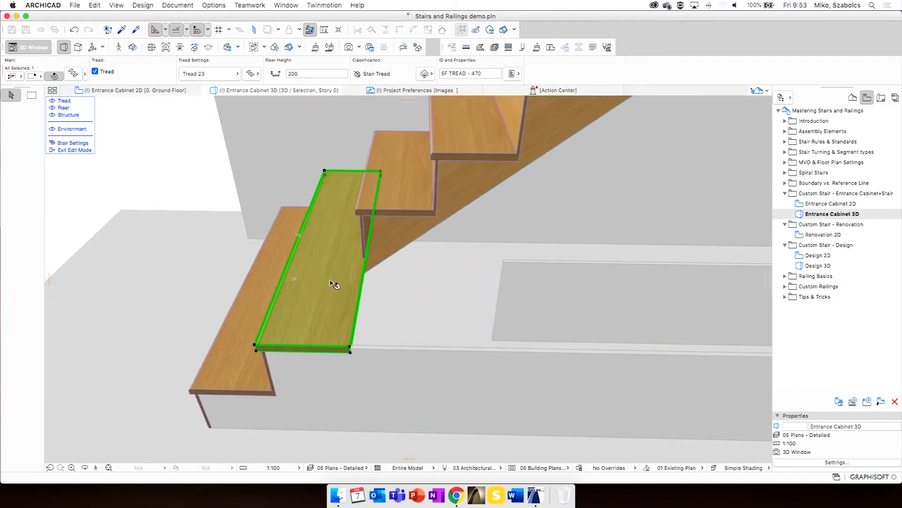
{"action": "middle_click_drag", "start_coordinate": [344, 282], "coordinate": [268, 299], "text": "shift"}
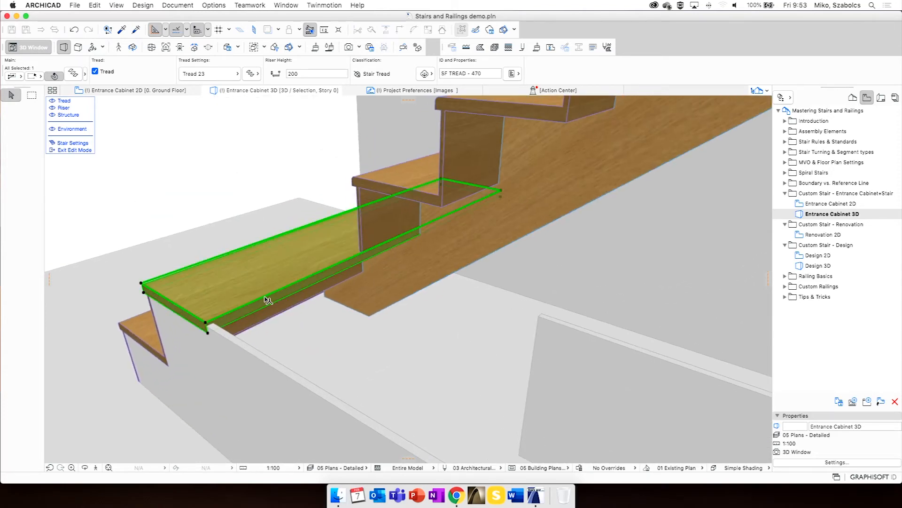
{"action": "left_click", "coordinate": [268, 300]}
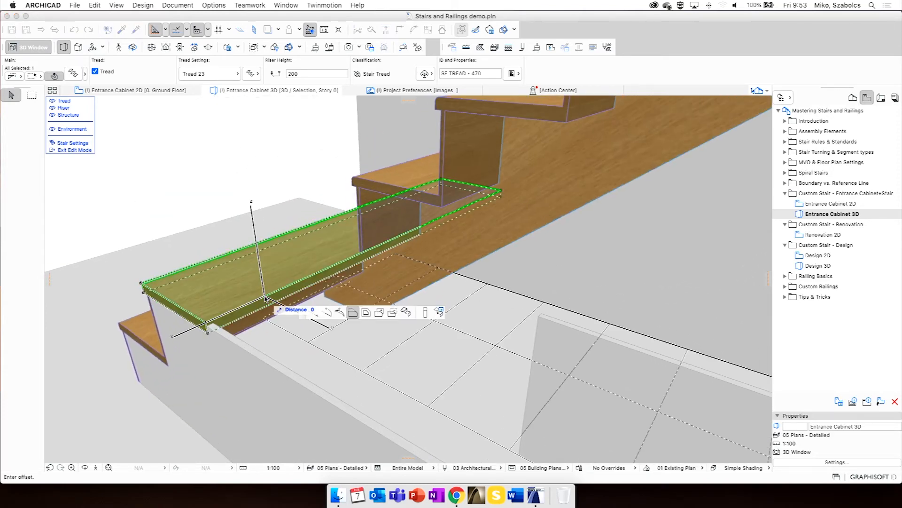
{"action": "left_click", "coordinate": [362, 262]}
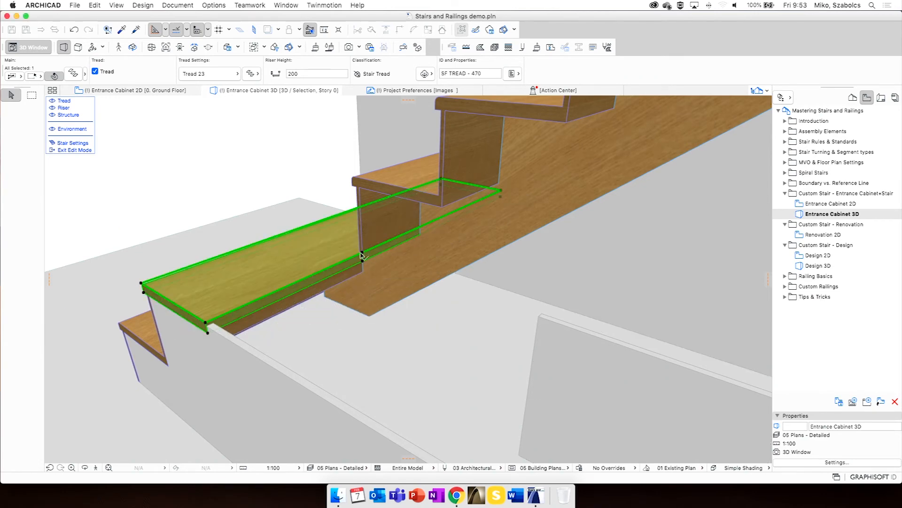
Offset the outer segment of the second tread's rear edge to the far end of the low walls, making the tread L-shaped
{"action": "left_click", "coordinate": [288, 284]}
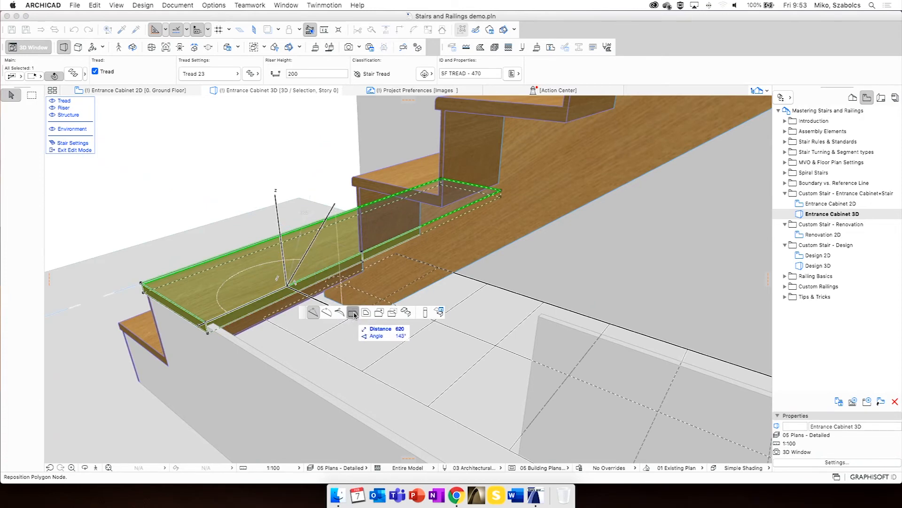
{"action": "left_click", "coordinate": [353, 311]}
{"action": "scroll", "coordinate": [279, 318], "scroll_direction": "down", "scroll_amount": 10}
{"action": "scroll", "coordinate": [684, 339], "scroll_direction": "up", "scroll_amount": 4}
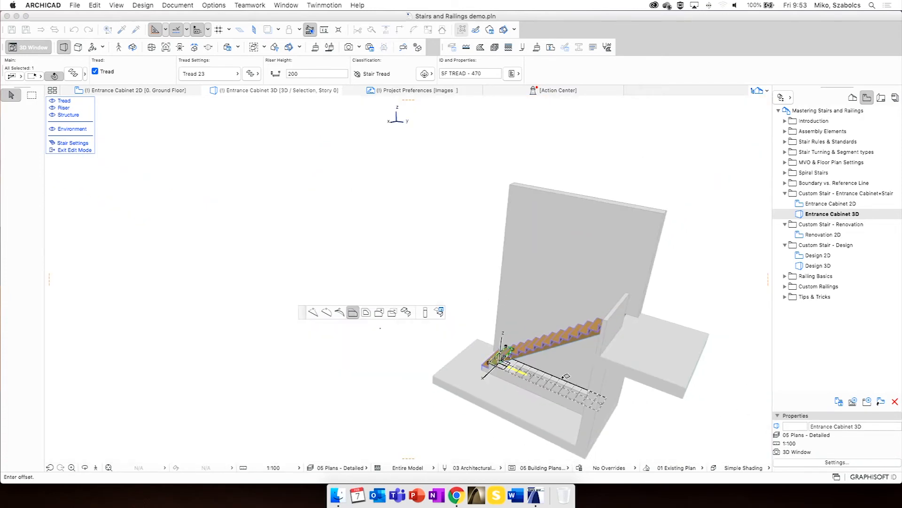
{"action": "scroll", "coordinate": [640, 330], "scroll_direction": "up", "scroll_amount": 8}
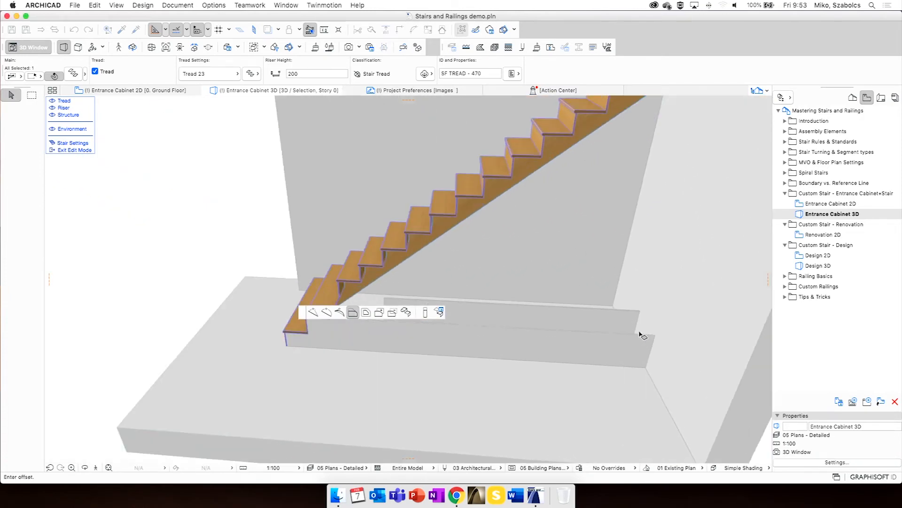
{"action": "left_click", "coordinate": [658, 341]}
{"action": "middle_click_drag", "start_coordinate": [419, 332], "coordinate": [597, 286], "text": "shift"}
{"action": "left_click", "coordinate": [421, 295]}
{"action": "middle_click_drag", "start_coordinate": [372, 317], "coordinate": [453, 300], "text": "shift"}
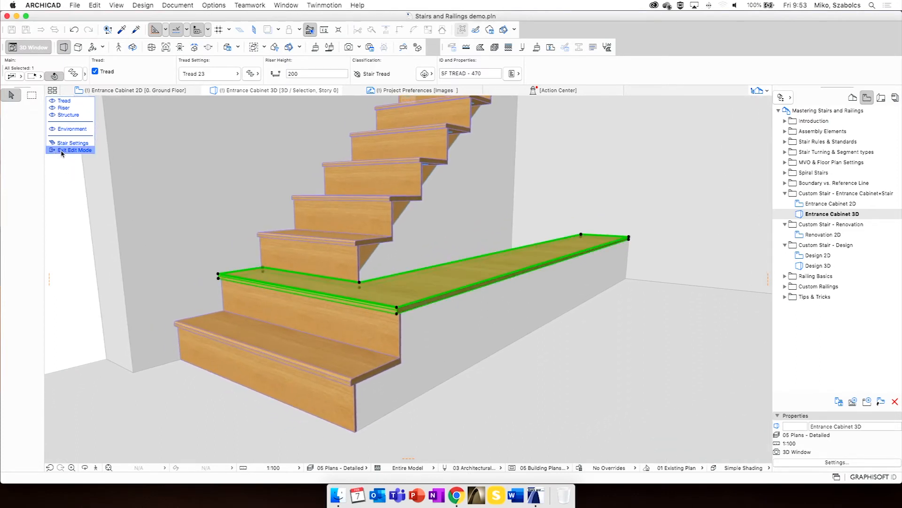
Display only the stair's structure and examine where its lower and upper beam segments are divided
{"action": "left_click", "coordinate": [450, 271]}
{"action": "left_click", "coordinate": [69, 115]}
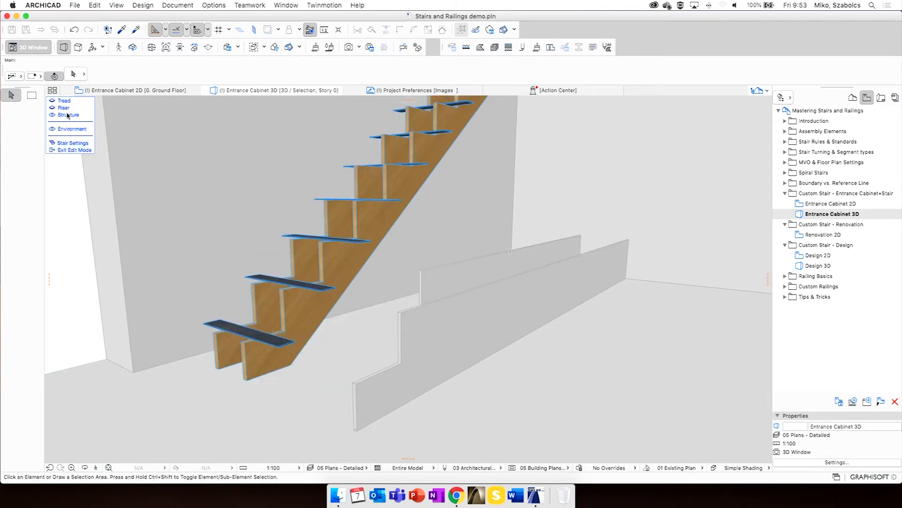
{"action": "right_click", "coordinate": [350, 262]}
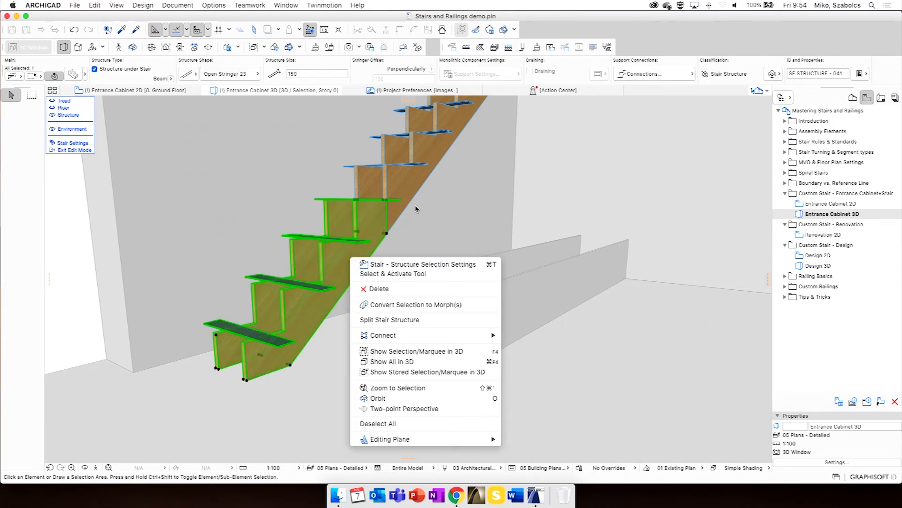
{"action": "left_click", "coordinate": [426, 171]}
{"action": "left_click", "coordinate": [408, 197]}
{"action": "left_click", "coordinate": [379, 228]}
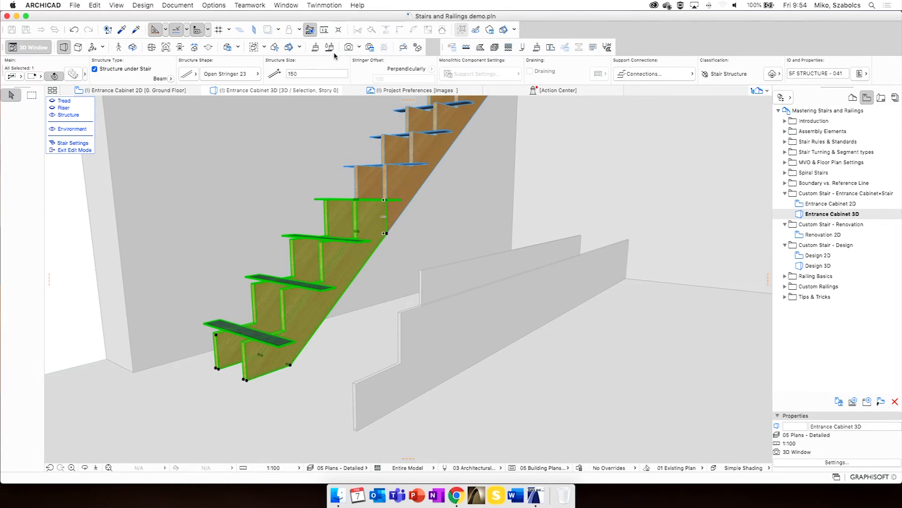
{"action": "left_click", "coordinate": [405, 183]}
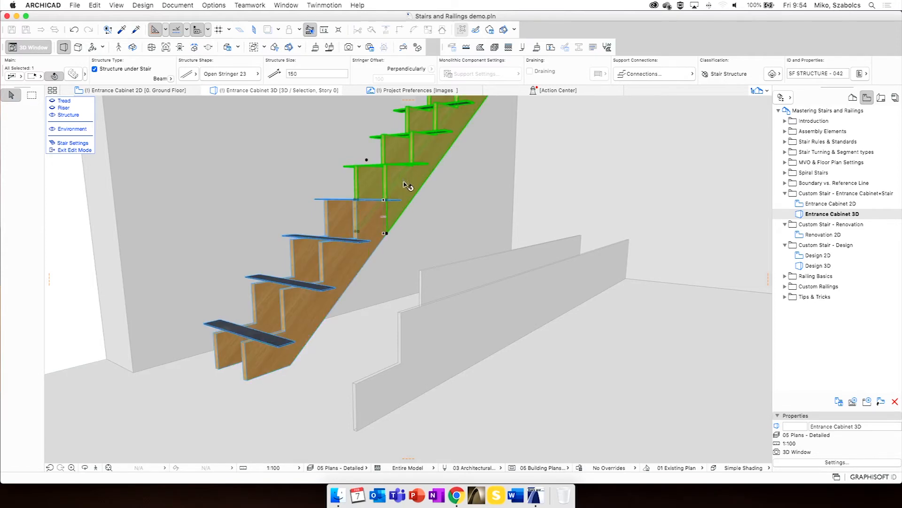
Try to split the upper beam structure at its lower end with Split Stair Structure
{"action": "right_click", "coordinate": [407, 183]}
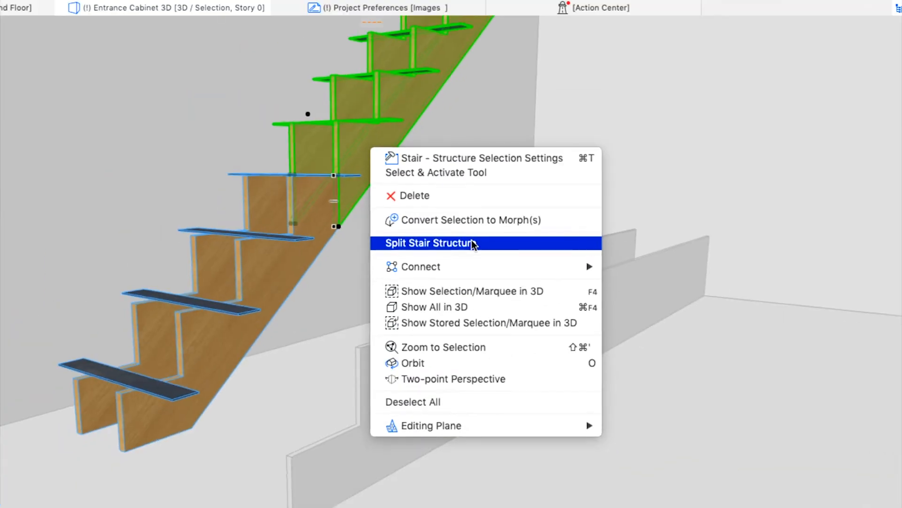
{"action": "left_click", "coordinate": [472, 243]}
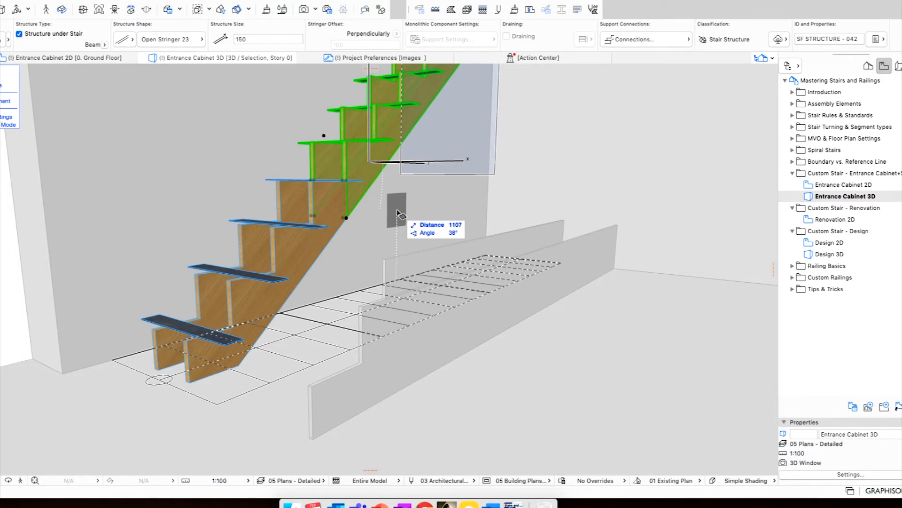
{"action": "left_click", "coordinate": [348, 219]}
Change the lower beam segment's structure to Monolithic, using the stepped shape with a flat solid base
{"action": "left_click", "coordinate": [336, 216]}
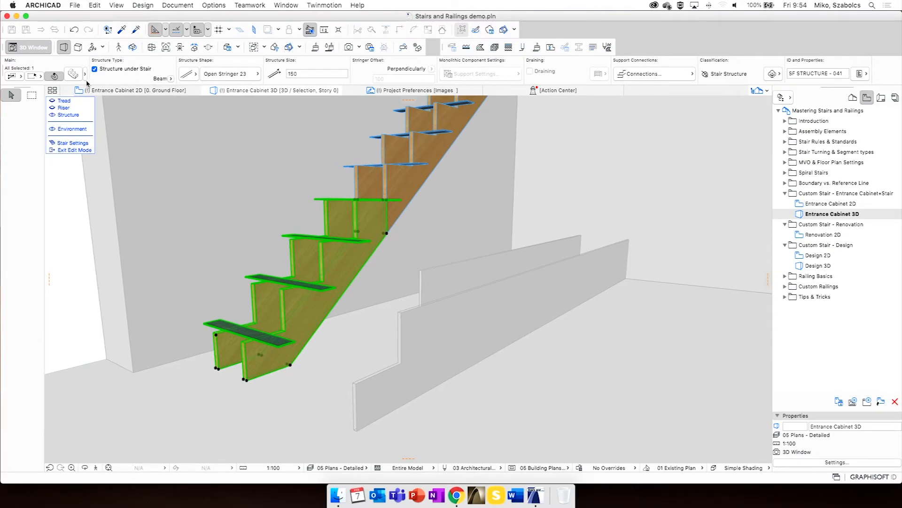
{"action": "left_click", "coordinate": [73, 75]}
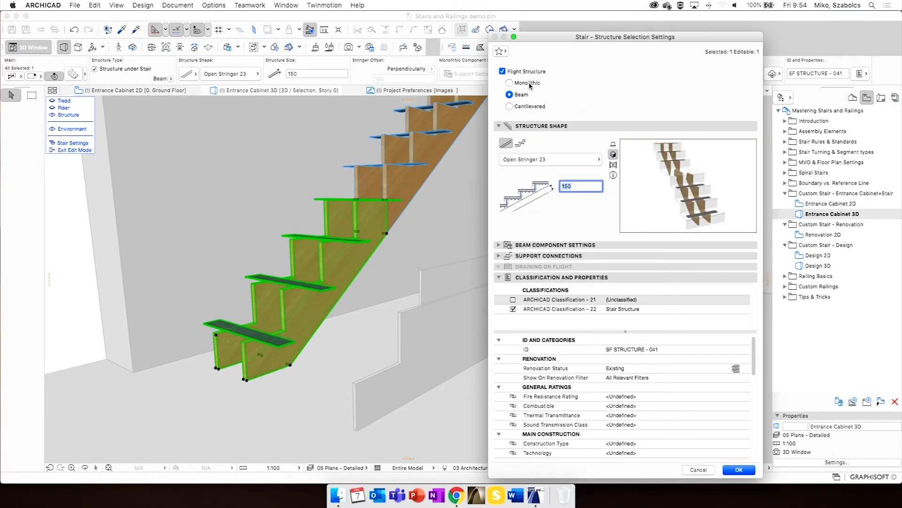
{"action": "left_click", "coordinate": [530, 85]}
{"action": "left_click", "coordinate": [552, 144]}
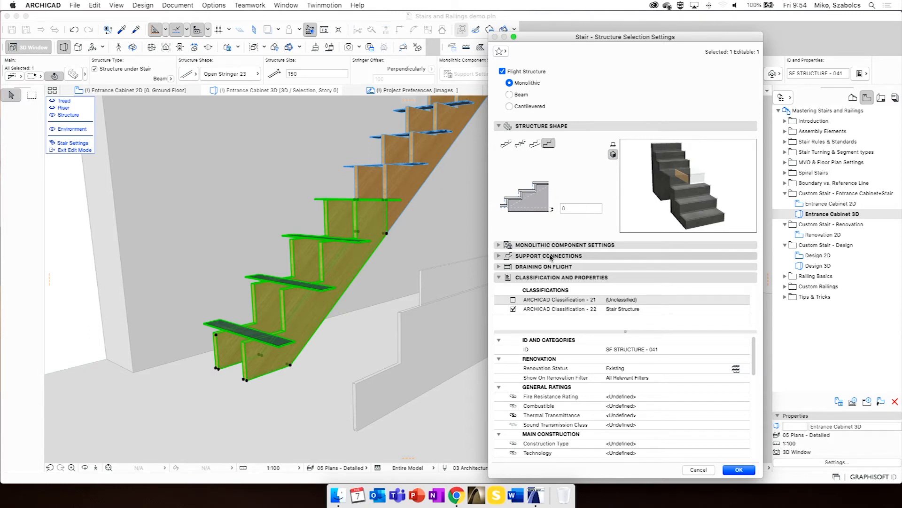
Override all four surfaces of the monolithic structure with Paint - Titanium White
{"action": "left_click", "coordinate": [517, 245]}
{"action": "left_click", "coordinate": [579, 345]}
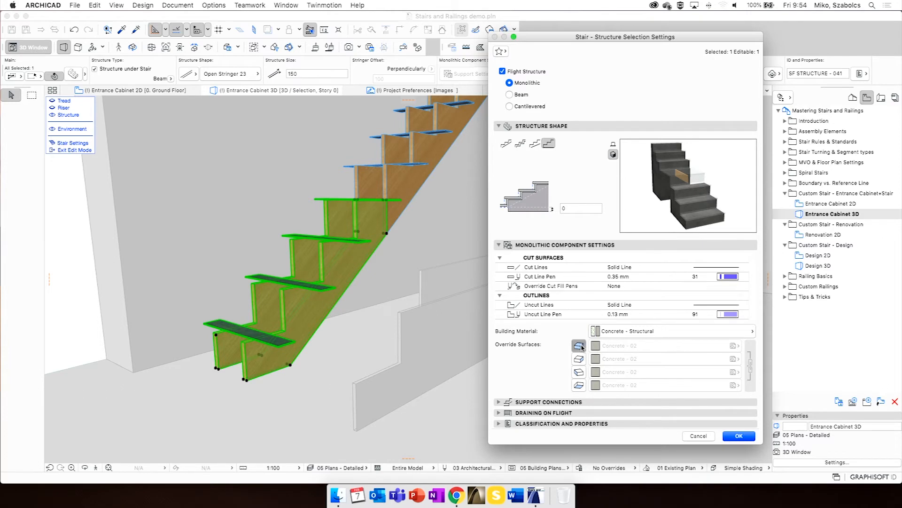
{"action": "left_click", "coordinate": [579, 385]}
{"action": "left_click", "coordinate": [579, 385]}
{"action": "left_click", "coordinate": [579, 372]}
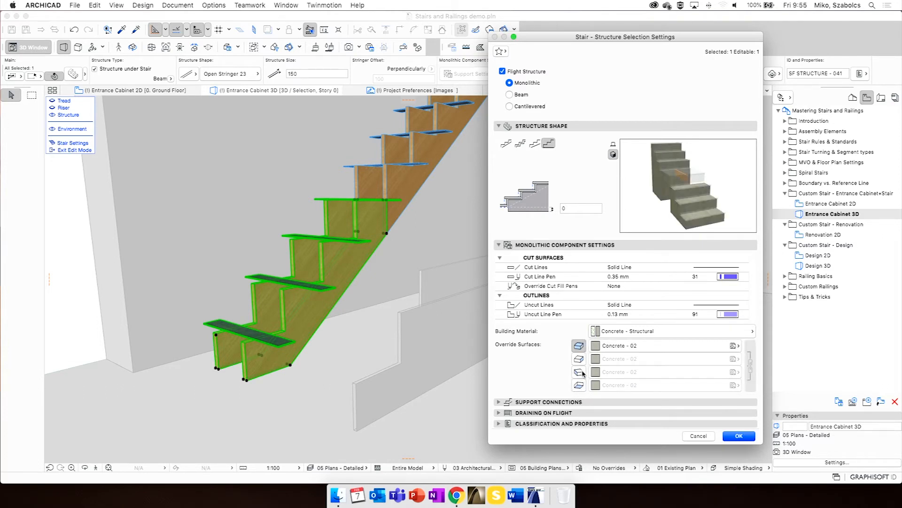
{"action": "left_click", "coordinate": [579, 346]}
{"action": "left_click", "coordinate": [579, 346]}
{"action": "left_click", "coordinate": [579, 359]}
{"action": "left_click", "coordinate": [579, 373]}
{"action": "left_click", "coordinate": [579, 385]}
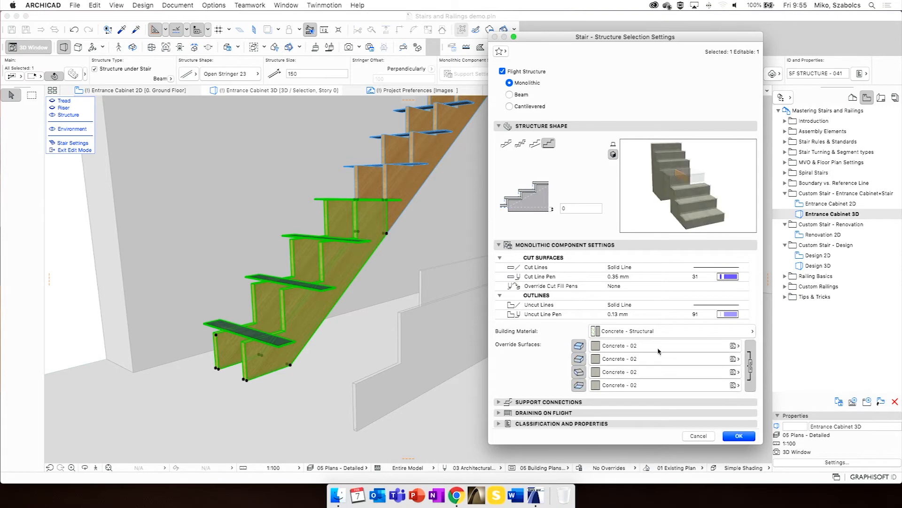
{"action": "left_click", "coordinate": [686, 345]}
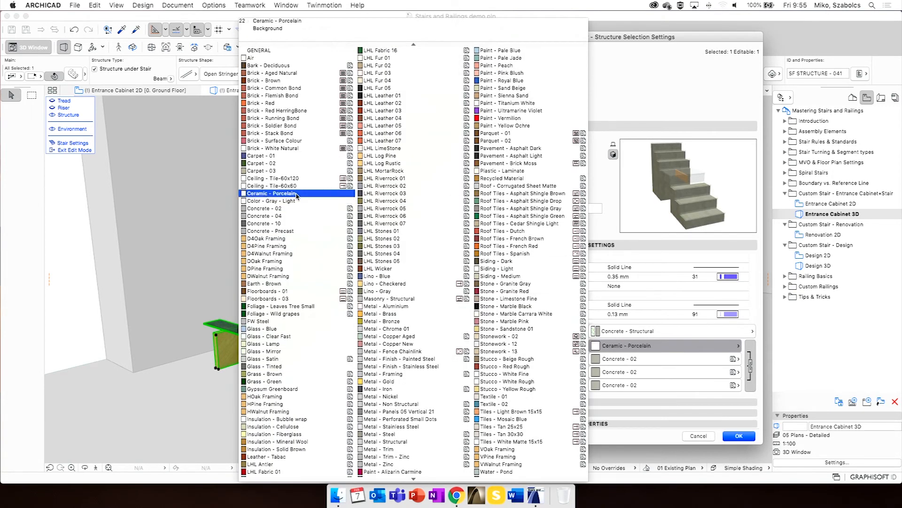
{"action": "left_click", "coordinate": [499, 103]}
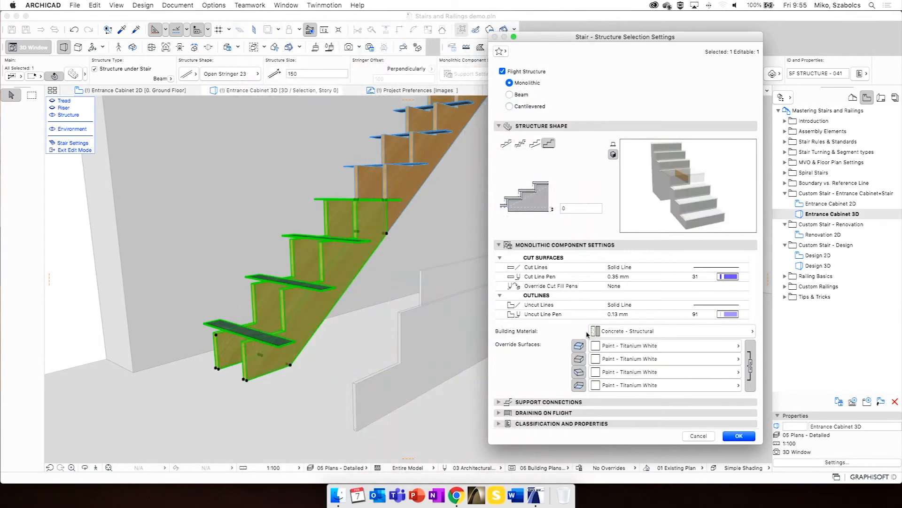
Apply the monolithic structure settings, show the treads and risers again, and leave the stair's edit mode
{"action": "left_click", "coordinate": [739, 436]}
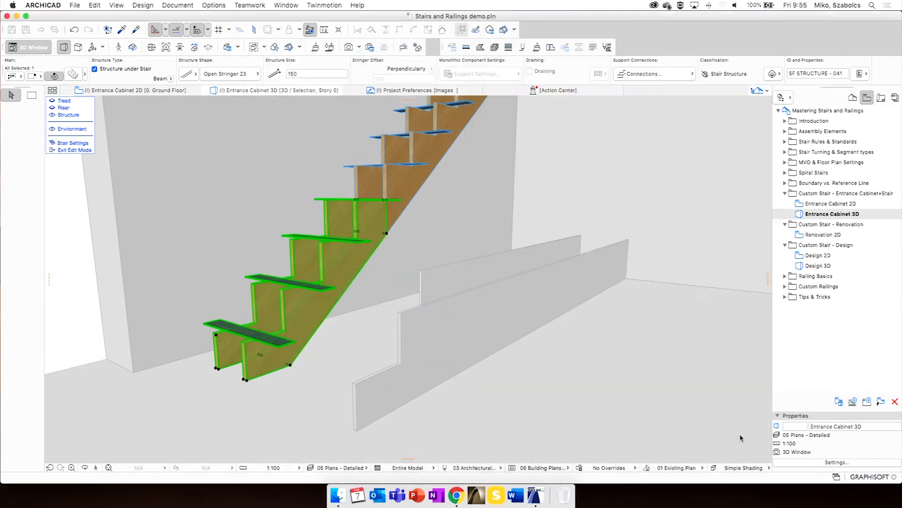
{"action": "left_click", "coordinate": [69, 101]}
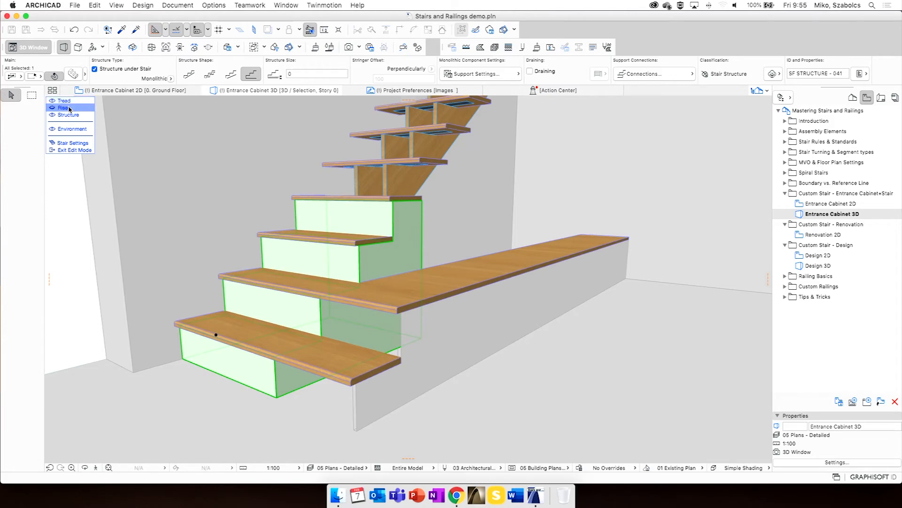
{"action": "left_click", "coordinate": [68, 109]}
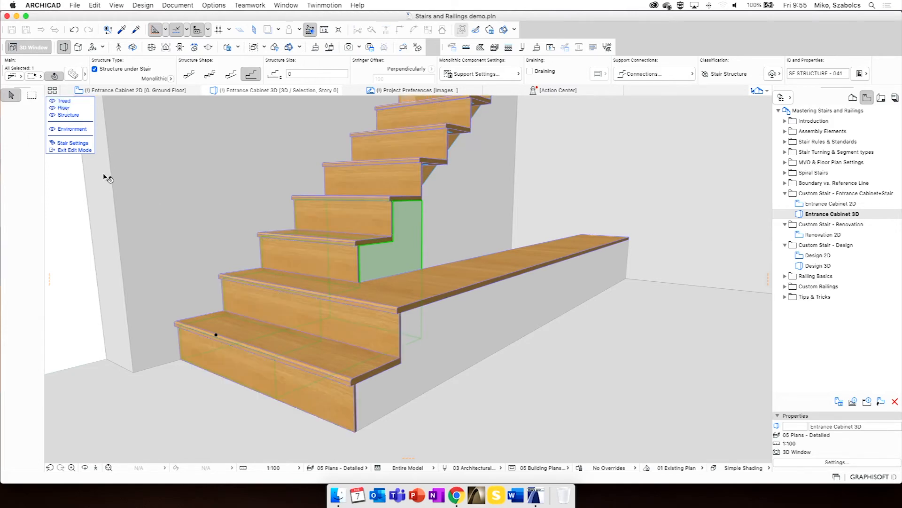
{"action": "left_click", "coordinate": [74, 149]}
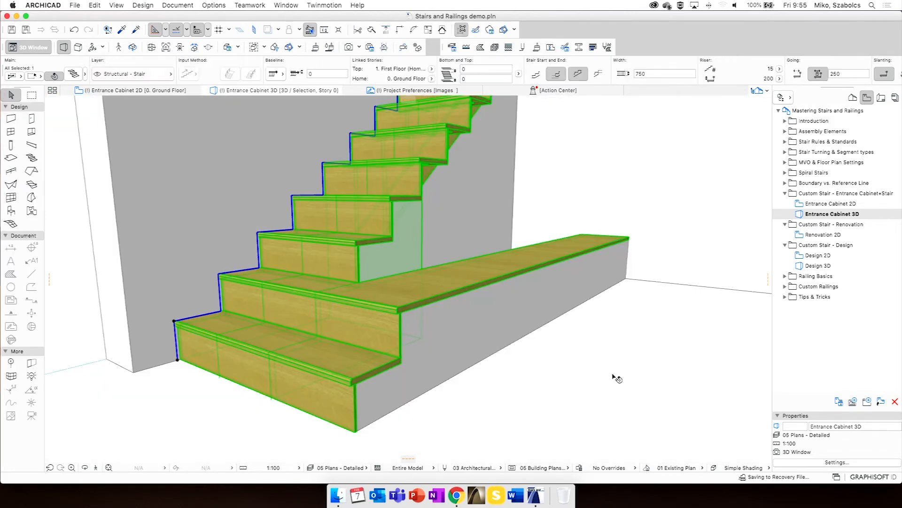
Examine the finished entrance cabinet stair in 3D, checking the monolithic base, the long bench tread and the underside of the upper flight
{"action": "left_click", "coordinate": [526, 354]}
{"action": "key", "text": "Escape"}
{"action": "scroll", "coordinate": [471, 314], "scroll_direction": "down", "scroll_amount": 3}
{"action": "middle_click_drag", "start_coordinate": [471, 314], "coordinate": [459, 341], "text": "shift"}
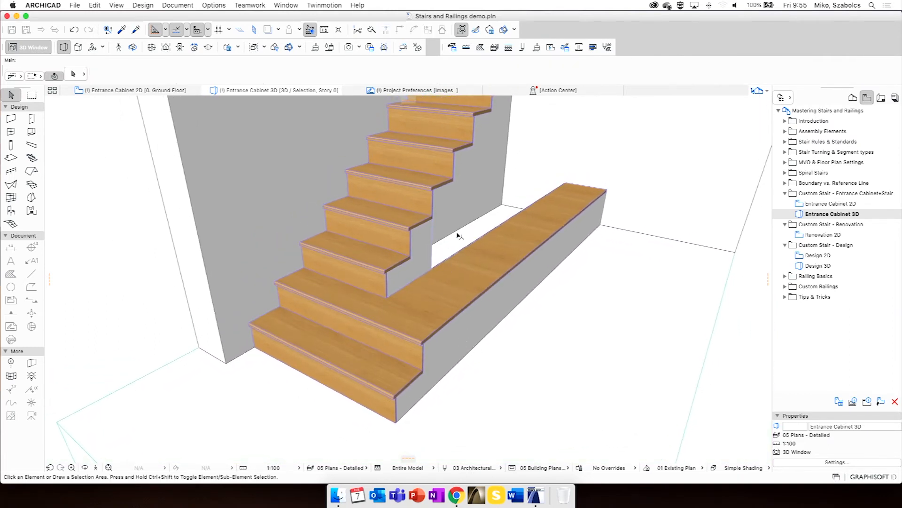
{"action": "middle_click_drag", "start_coordinate": [486, 215], "coordinate": [520, 239], "text": "shift"}
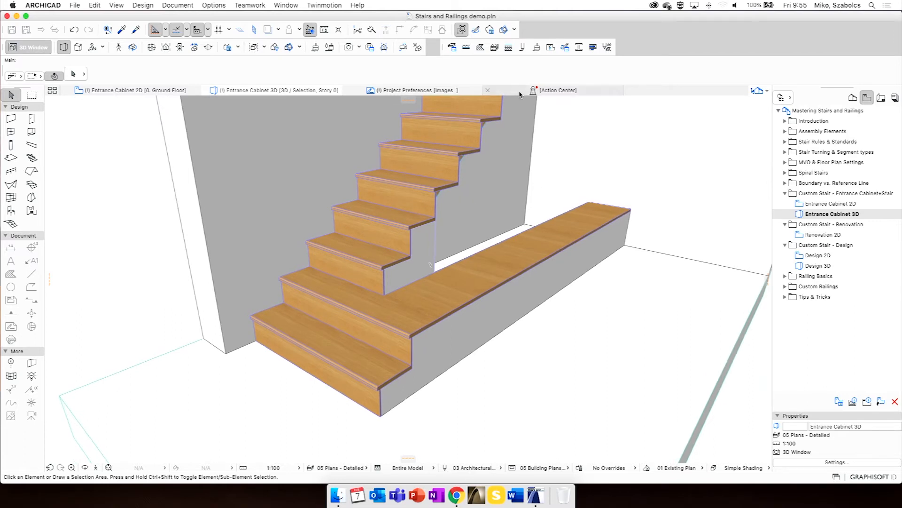
{"action": "mouse_move", "coordinate": [553, 188]}
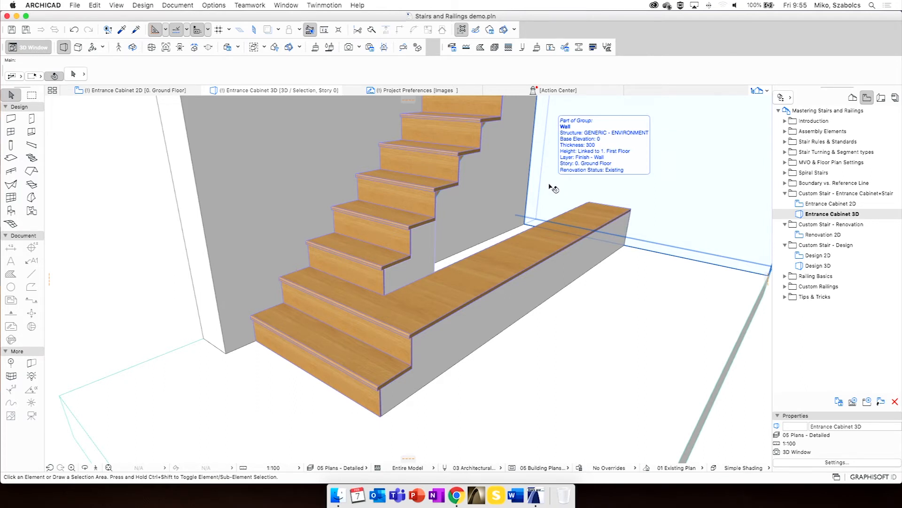
{"action": "middle_click_drag", "start_coordinate": [588, 259], "coordinate": [517, 204], "text": "shift"}
{"action": "scroll", "coordinate": [423, 298], "scroll_direction": "up", "scroll_amount": 5}
{"action": "left_click", "coordinate": [506, 179]}
{"action": "middle_click_drag", "start_coordinate": [504, 177], "coordinate": [598, 243], "text": "shift"}
{"action": "scroll", "coordinate": [592, 243], "scroll_direction": "down", "scroll_amount": 3}
{"action": "middle_click_drag", "start_coordinate": [456, 261], "coordinate": [542, 262], "text": "shift"}
{"action": "middle_click_drag", "start_coordinate": [565, 345], "coordinate": [529, 329], "text": "shift"}
{"action": "scroll", "coordinate": [548, 329], "scroll_direction": "down", "scroll_amount": 5}
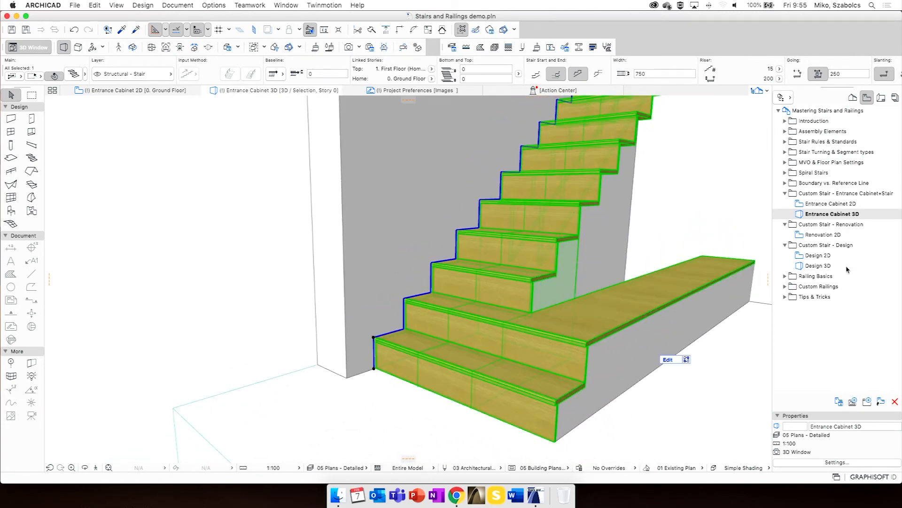
Check the stair's floor plan representation in the Entrance Cabinet 2D view and return to the Entrance Cabinet 3D view
{"action": "left_click", "coordinate": [821, 205]}
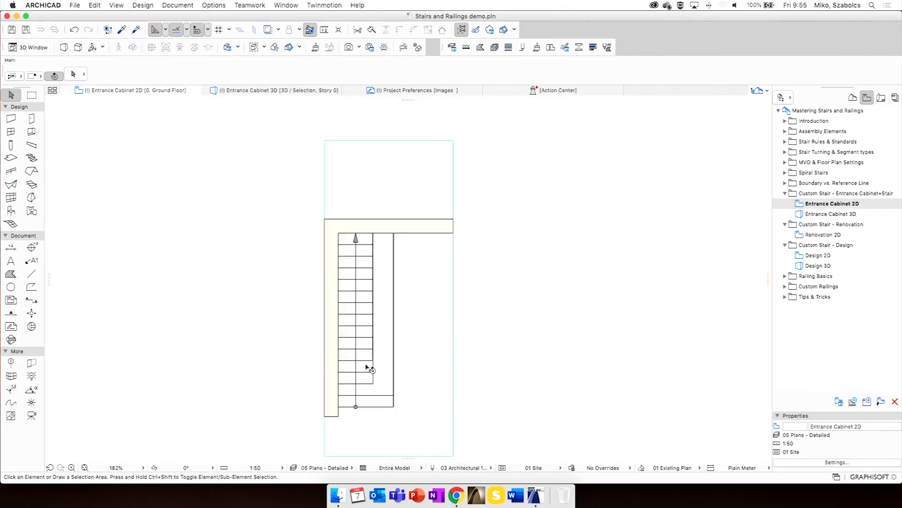
{"action": "scroll", "coordinate": [367, 367], "scroll_direction": "up", "scroll_amount": 5}
{"action": "left_click", "coordinate": [426, 390]}
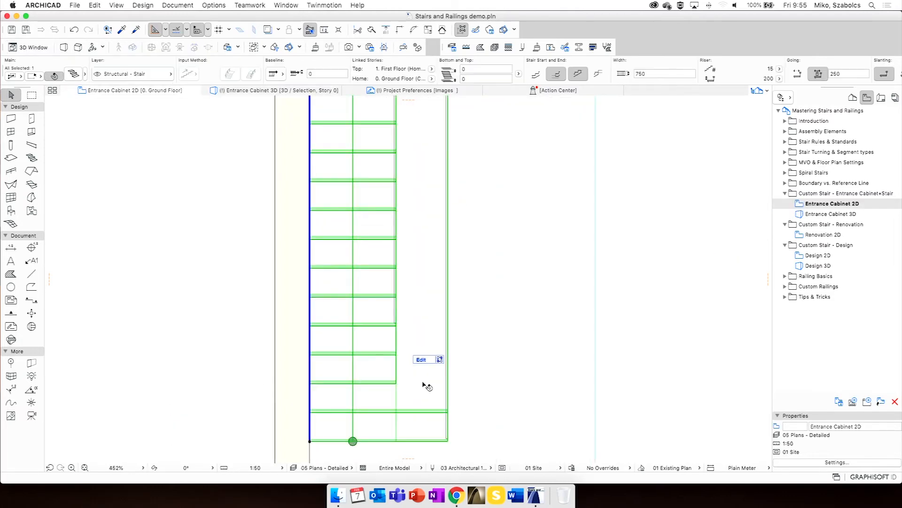
{"action": "mouse_move", "coordinate": [435, 387]}
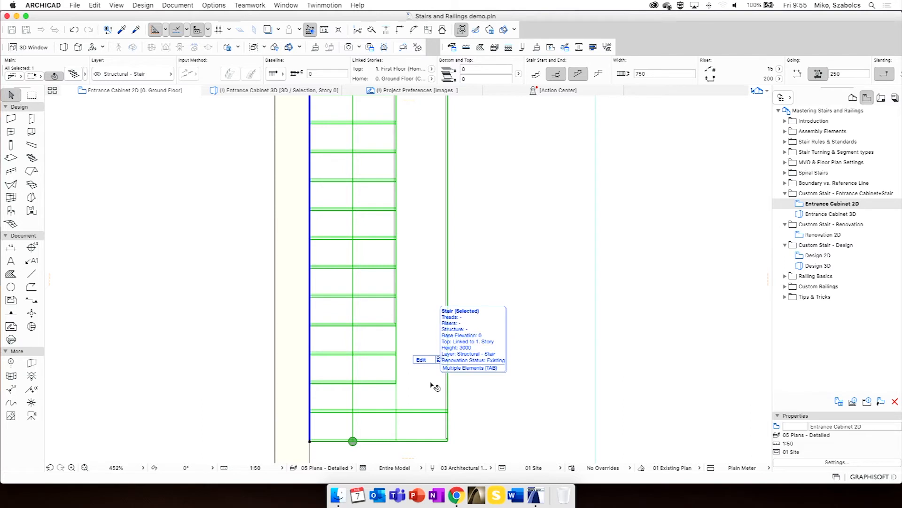
{"action": "left_click", "coordinate": [477, 374]}
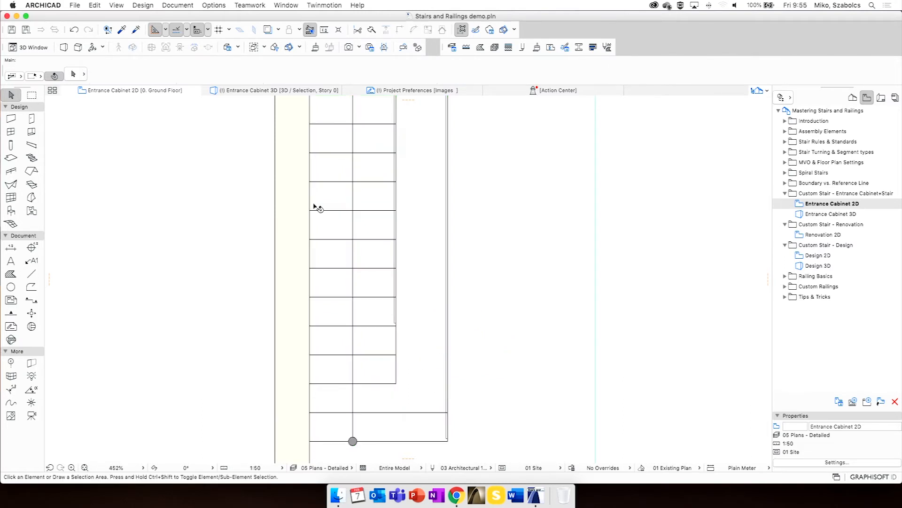
{"action": "mouse_move", "coordinate": [429, 346]}
{"action": "left_click", "coordinate": [822, 215]}
{"action": "double_click", "coordinate": [823, 215]}
{"action": "left_click", "coordinate": [648, 340]}
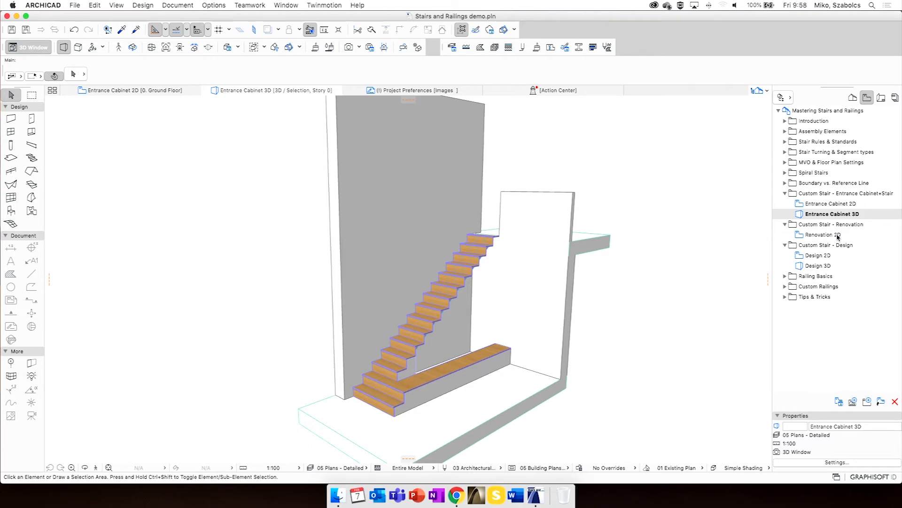
Open the settings of the entrance cabinet stair and review the Automatic Landing Length rule
{"action": "left_click", "coordinate": [443, 303]}
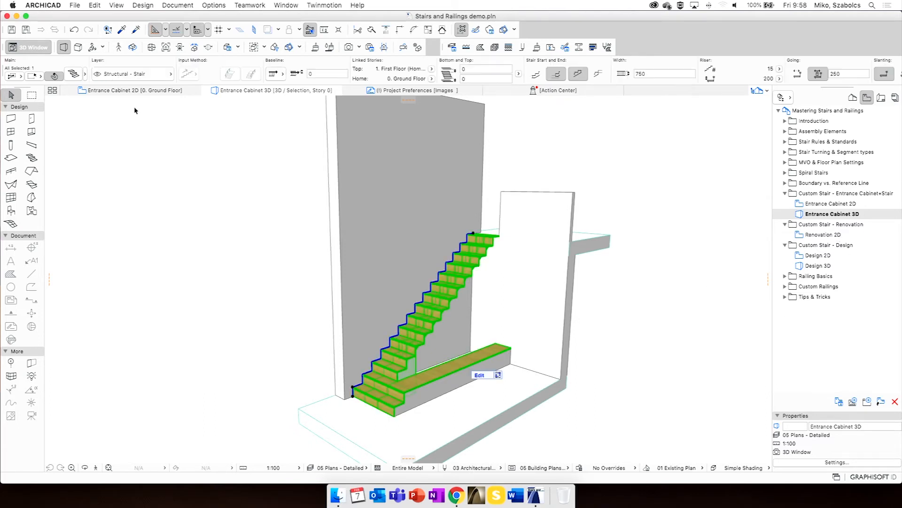
{"action": "left_click", "coordinate": [74, 74]}
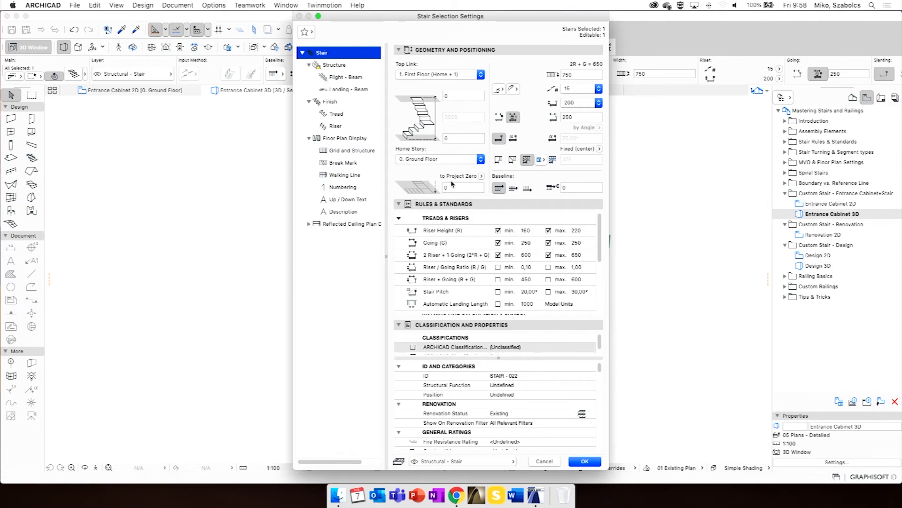
{"action": "scroll", "coordinate": [470, 282], "scroll_direction": "down", "scroll_amount": 2}
{"action": "left_click", "coordinate": [478, 288]}
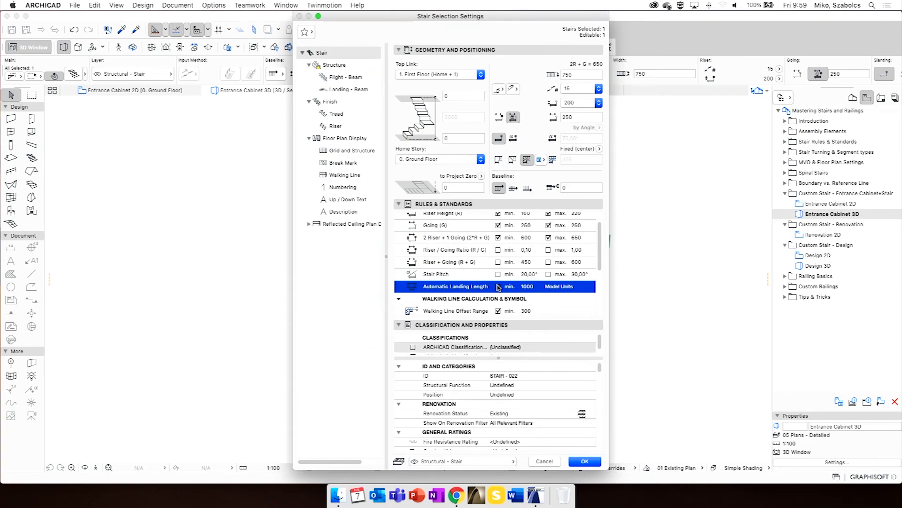
Set the stair's turning type to Automatic Landing with the Minimum riser offset option and apply the settings
{"action": "left_click", "coordinate": [500, 160]}
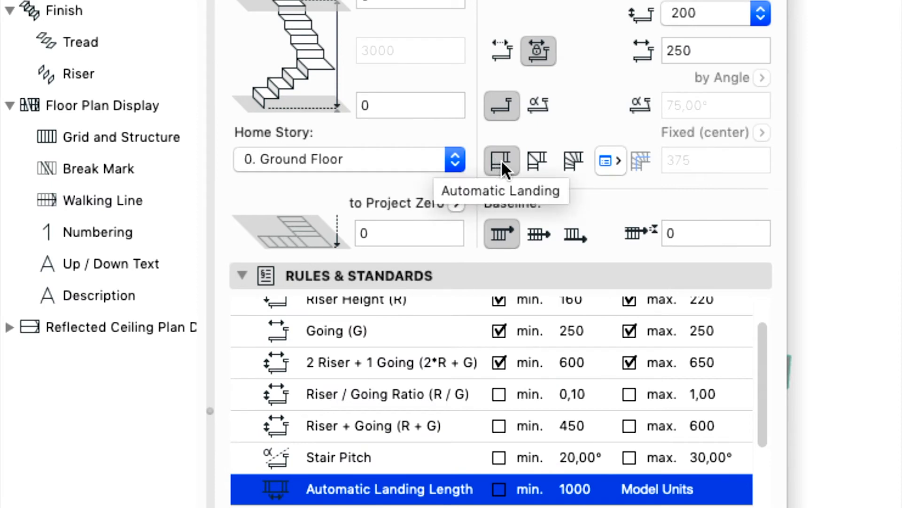
{"action": "left_click", "coordinate": [611, 159]}
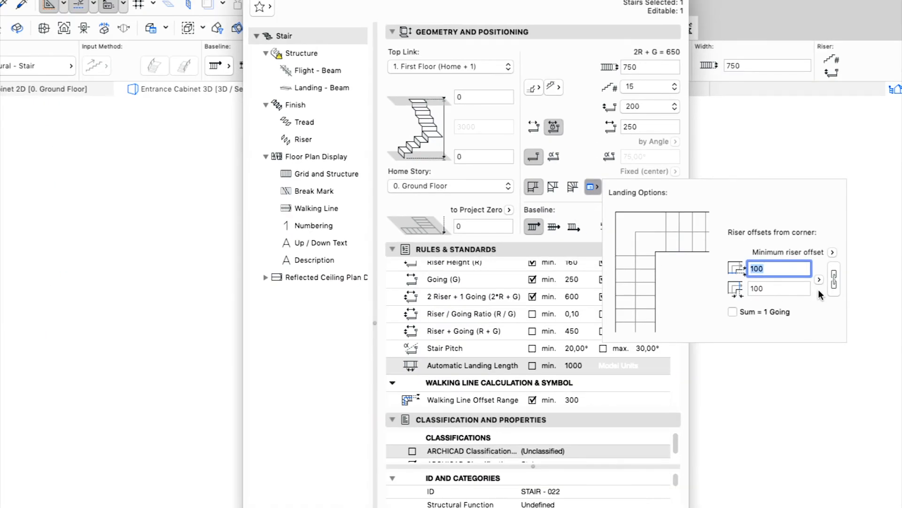
{"action": "left_click", "coordinate": [832, 252]}
{"action": "left_click", "coordinate": [866, 262]}
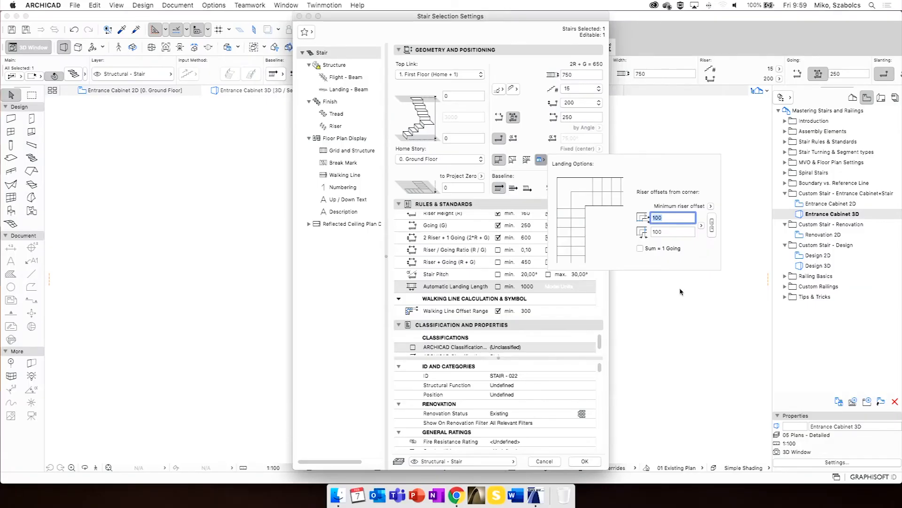
{"action": "left_click", "coordinate": [817, 434]}
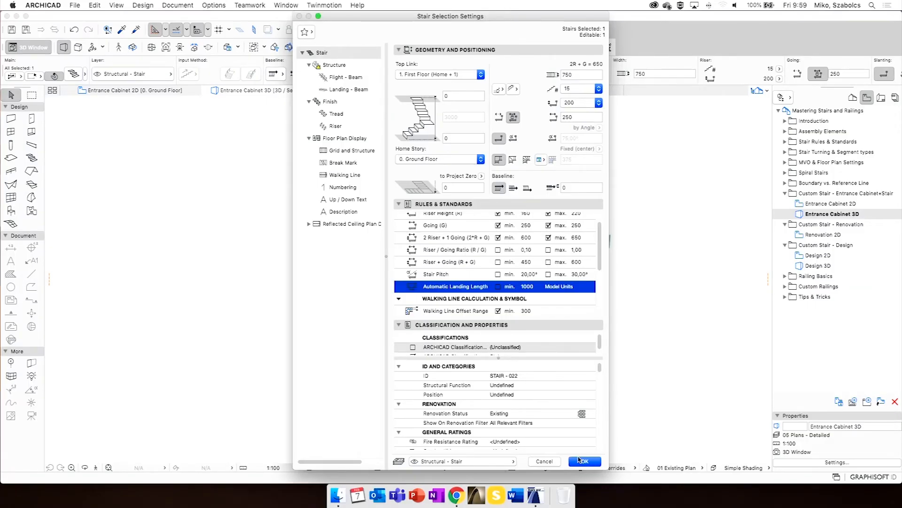
{"action": "left_click", "coordinate": [585, 462]}
{"action": "left_click", "coordinate": [637, 369]}
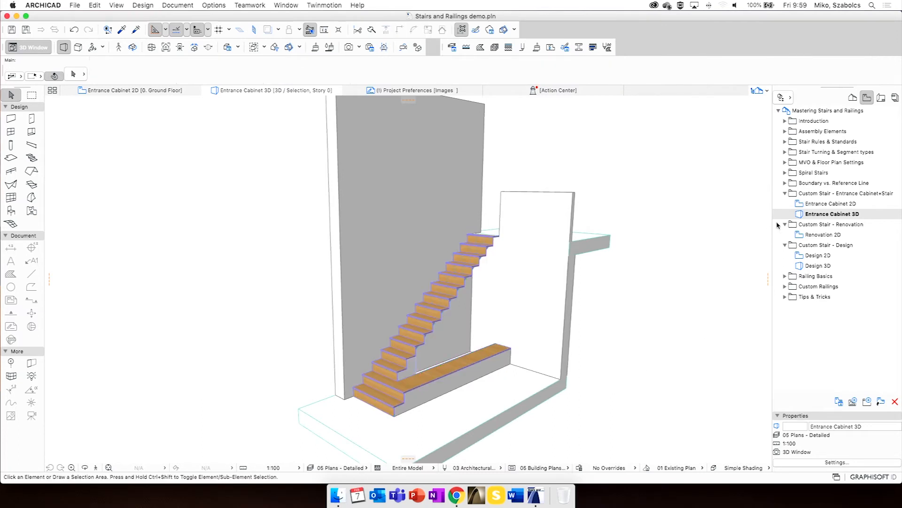
Open the Renovation 2D view and examine the surveyed winder stair lines, walking line and angled walls of the stairwell
{"action": "double_click", "coordinate": [822, 235]}
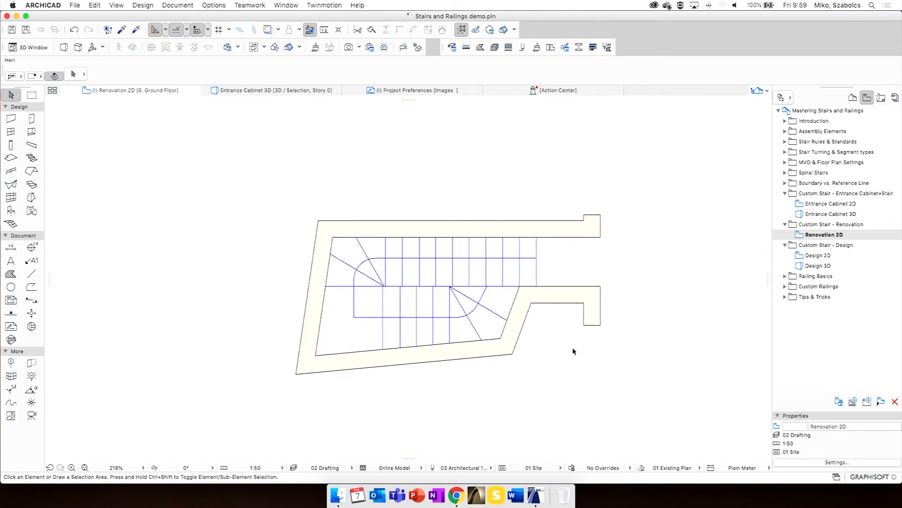
{"action": "scroll", "coordinate": [455, 318], "scroll_direction": "up", "scroll_amount": 5}
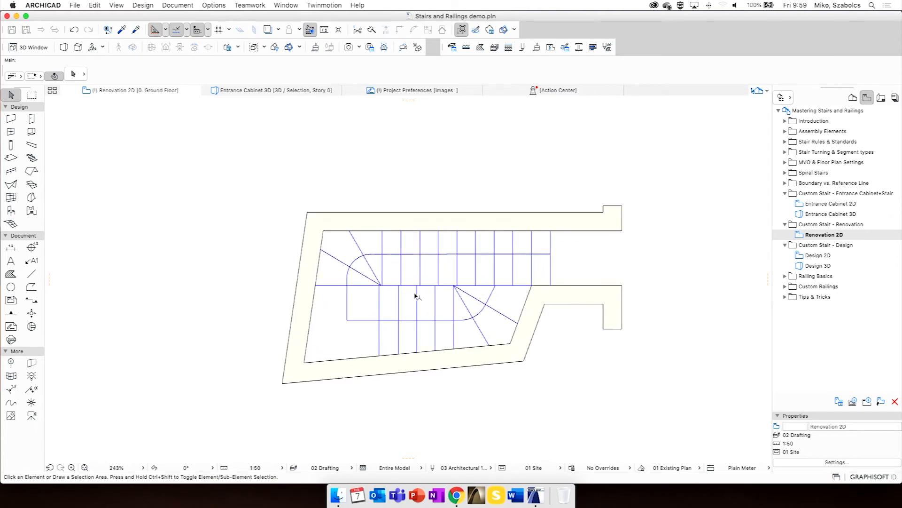
{"action": "scroll", "coordinate": [420, 298], "scroll_direction": "down", "scroll_amount": 3}
{"action": "scroll", "coordinate": [475, 286], "scroll_direction": "down", "scroll_amount": 1}
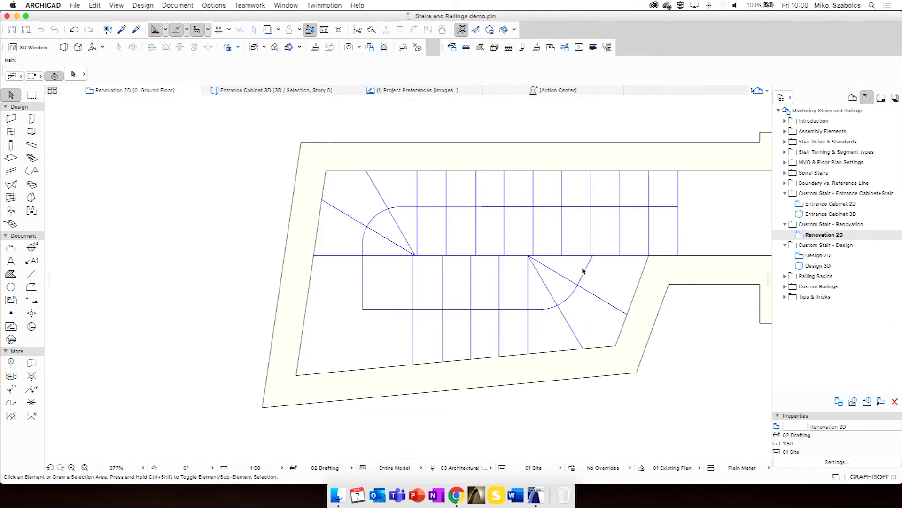
{"action": "scroll", "coordinate": [582, 270], "scroll_direction": "down", "scroll_amount": 2}
{"action": "middle_click_drag", "start_coordinate": [513, 276], "coordinate": [502, 271]}
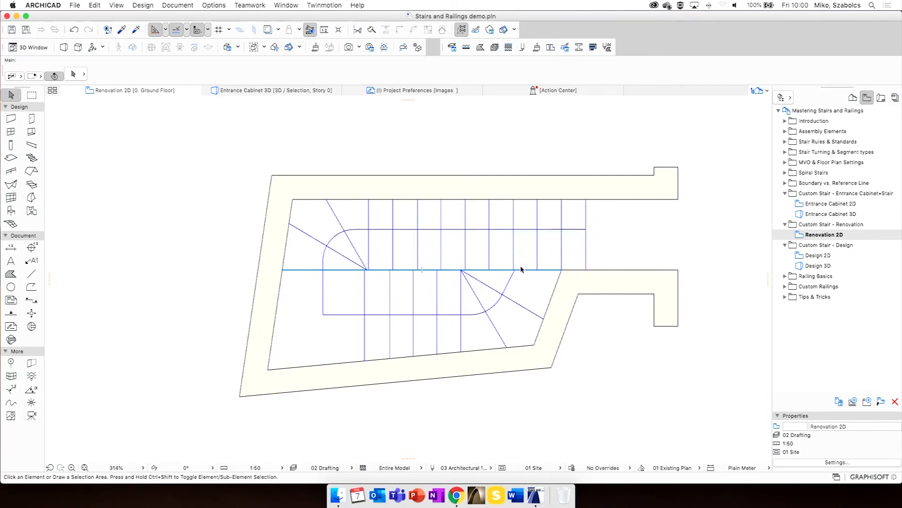
{"action": "scroll", "coordinate": [470, 310], "scroll_direction": "up", "scroll_amount": 2}
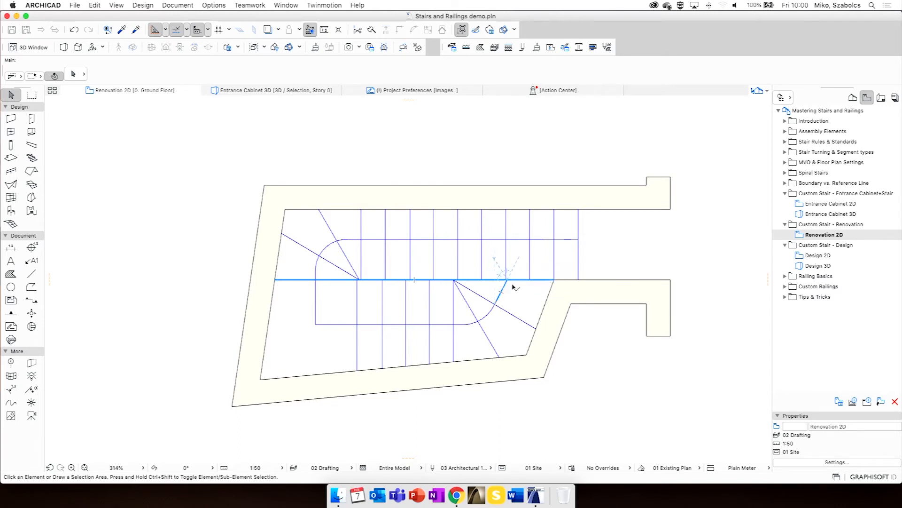
{"action": "scroll", "coordinate": [483, 294], "scroll_direction": "up", "scroll_amount": 1}
{"action": "scroll", "coordinate": [520, 302], "scroll_direction": "up", "scroll_amount": 2}
{"action": "middle_click_drag", "start_coordinate": [520, 302], "coordinate": [456, 282]}
{"action": "scroll", "coordinate": [548, 304], "scroll_direction": "down", "scroll_amount": 1}
{"action": "scroll", "coordinate": [456, 282], "scroll_direction": "down", "scroll_amount": 1}
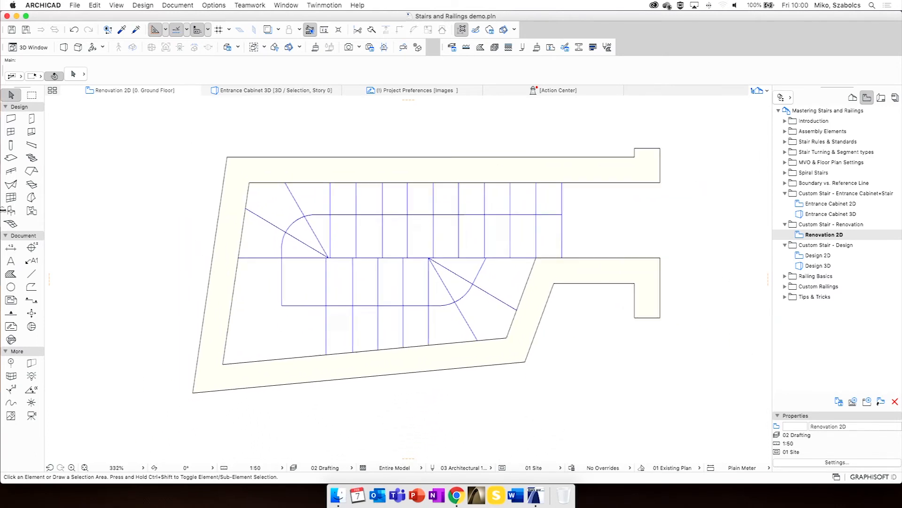
Activate the Line tool and check individual riser lines in the stair's lower flight
{"action": "left_click", "coordinate": [31, 274]}
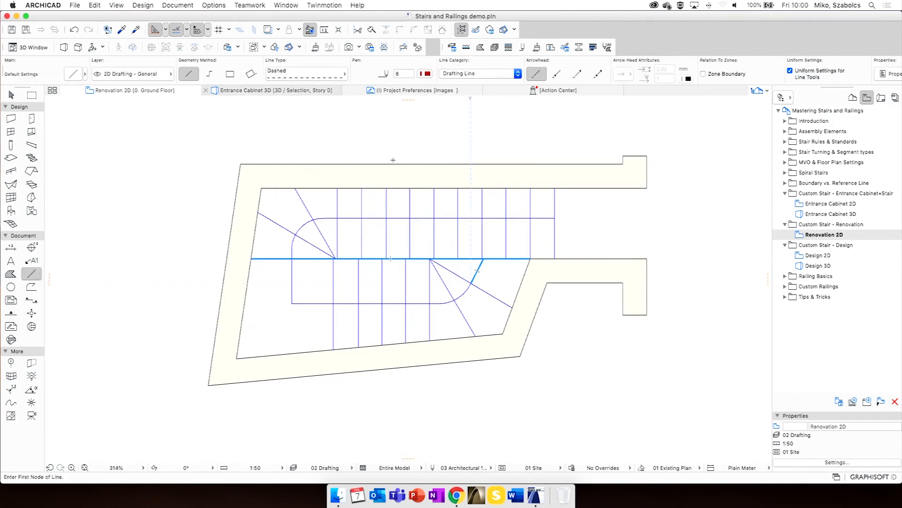
{"action": "scroll", "coordinate": [342, 269], "scroll_direction": "up", "scroll_amount": 5}
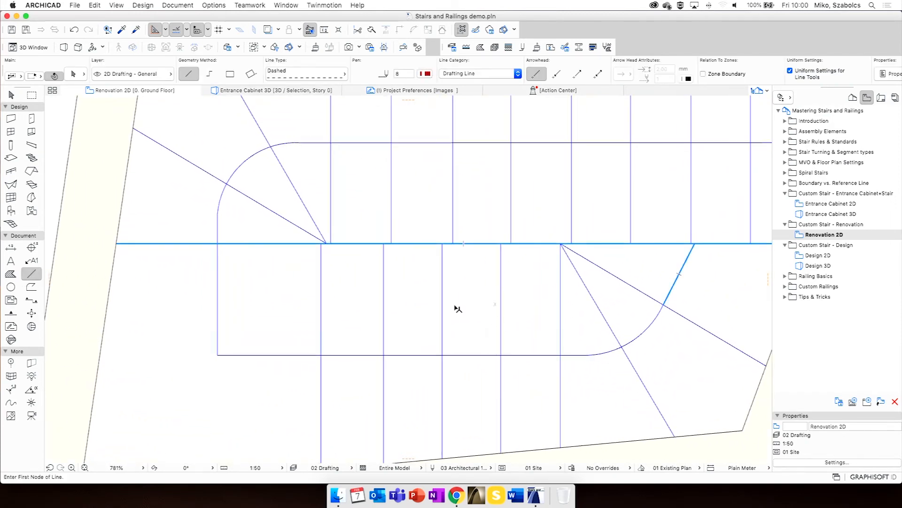
{"action": "left_click", "coordinate": [385, 285], "text": "shift"}
{"action": "scroll", "coordinate": [394, 289], "scroll_direction": "down", "scroll_amount": 3}
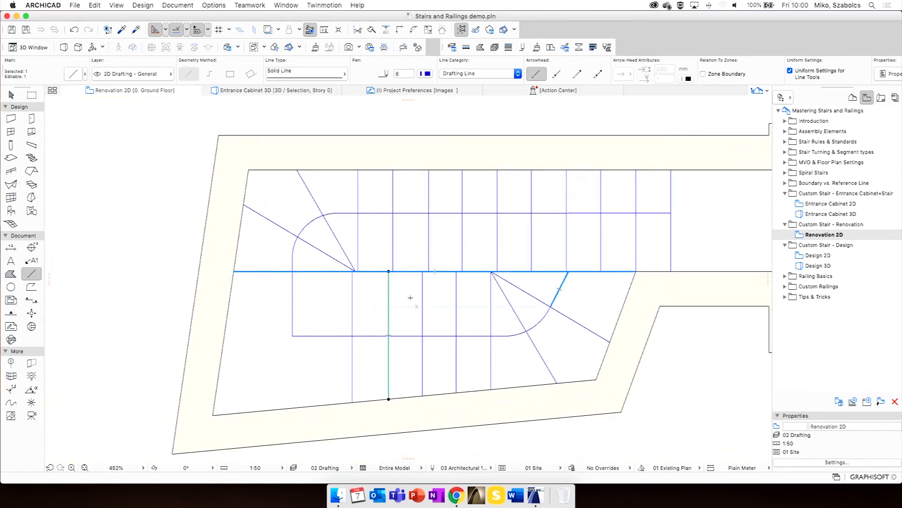
{"action": "left_click", "coordinate": [422, 299], "text": "shift"}
{"action": "key", "text": "Escape"}
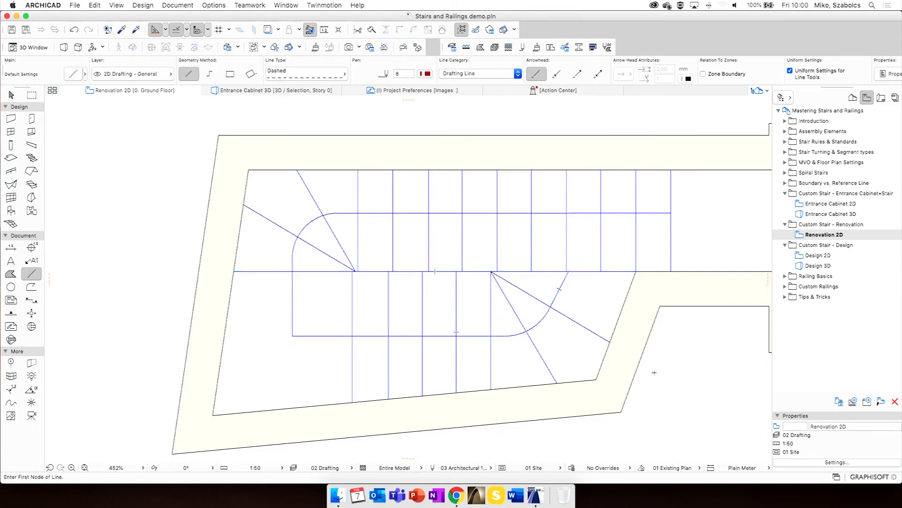
Draw dashed vertical and horizontal guide lines from the stairwell's lower-right inner corner, the horizontal one about 4120 mm long toward the left
{"action": "left_click", "coordinate": [594, 378]}
{"action": "scroll", "coordinate": [601, 371], "scroll_direction": "down", "scroll_amount": 3}
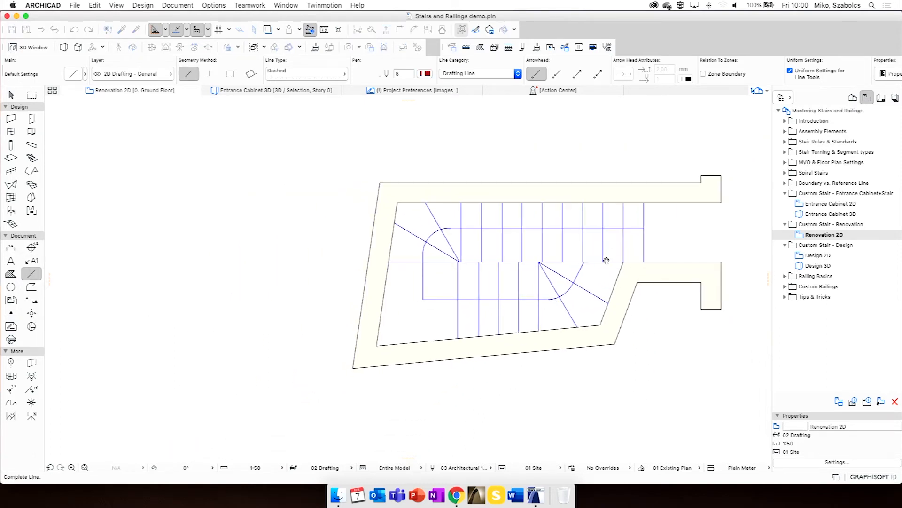
{"action": "left_click", "coordinate": [600, 185]}
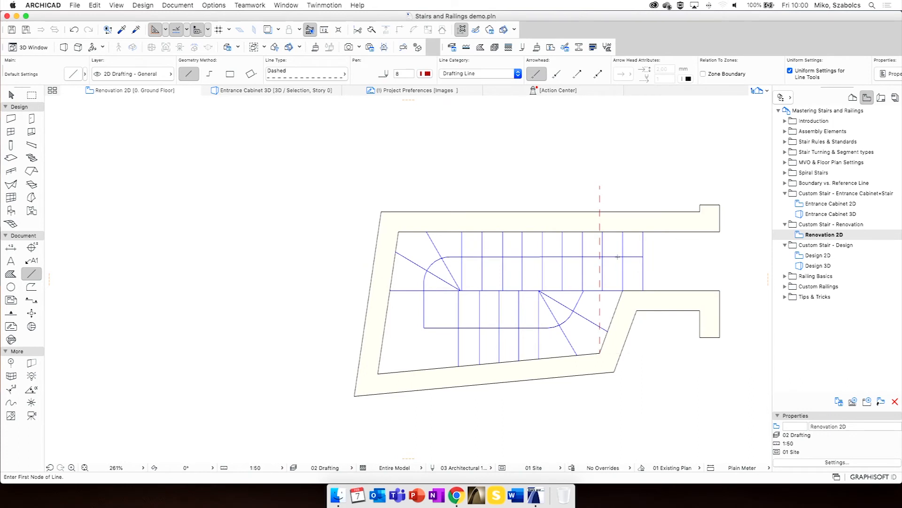
{"action": "left_click", "coordinate": [600, 352]}
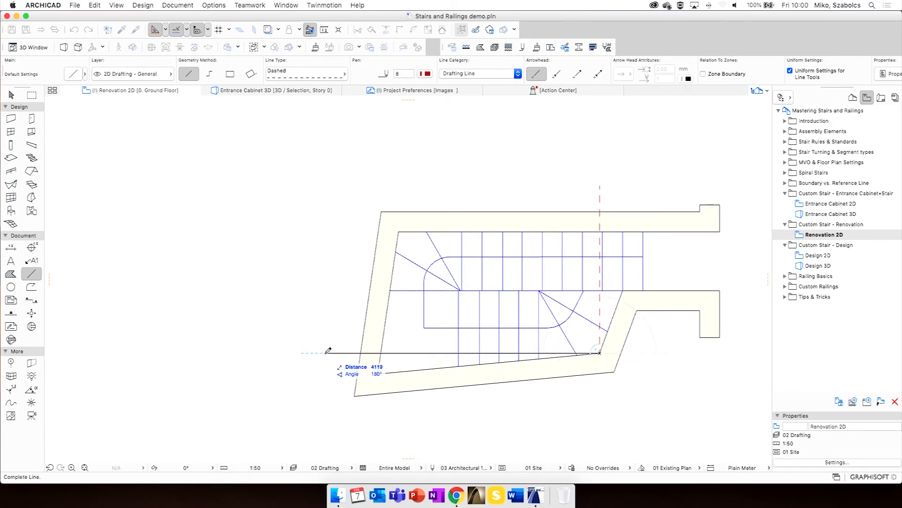
{"action": "left_click", "coordinate": [325, 353]}
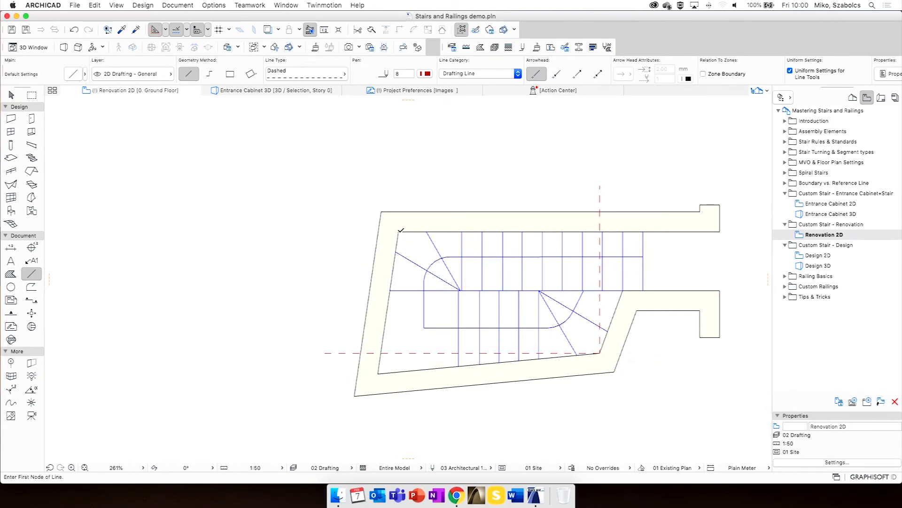
Draw dashed guide lines from the stairwell's upper-left inner corner, one vertically down past the lower wall and one horizontally along the upper wall
{"action": "left_click", "coordinate": [398, 232]}
{"action": "left_click", "coordinate": [398, 404]}
{"action": "left_click", "coordinate": [399, 232]}
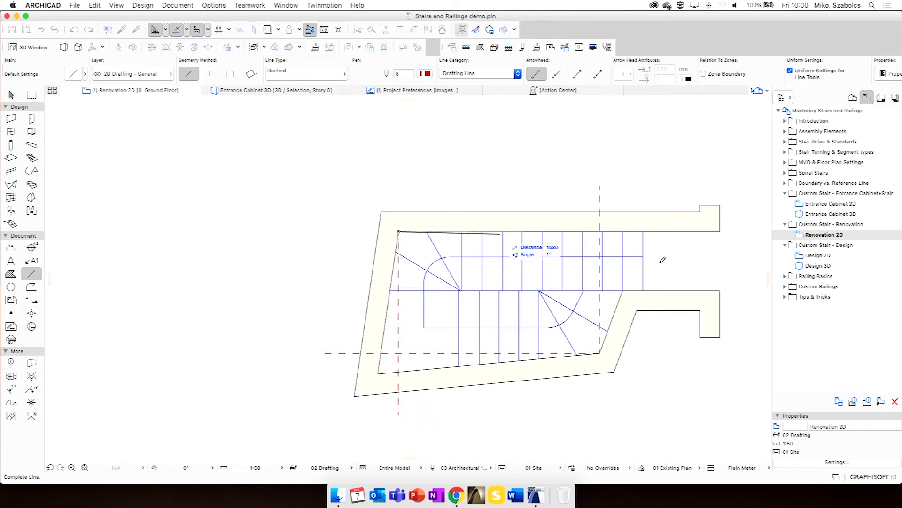
{"action": "left_click", "coordinate": [737, 231]}
Draw a horizontal dashed guide from the end of the middle wall face back to the lower-right corner's vertical guide
{"action": "left_click", "coordinate": [722, 288]}
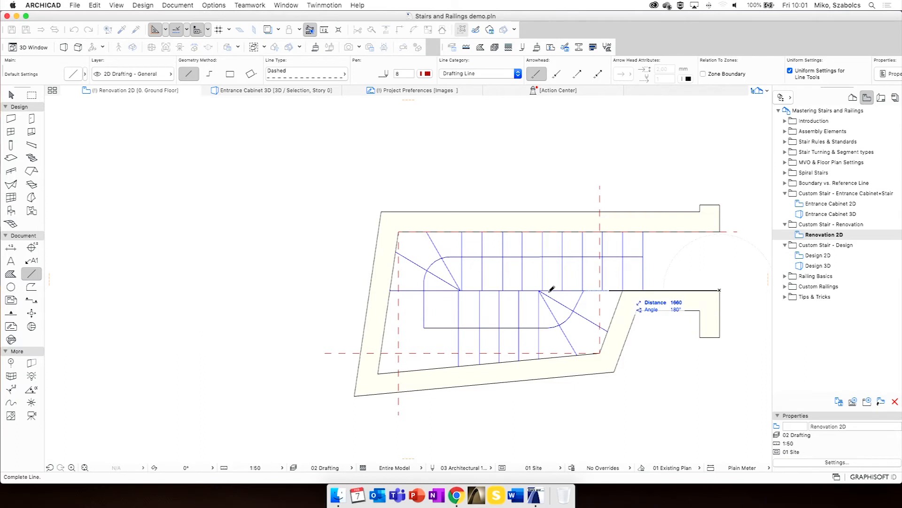
{"action": "scroll", "coordinate": [499, 287], "scroll_direction": "up", "scroll_amount": 3}
{"action": "scroll", "coordinate": [446, 289], "scroll_direction": "down", "scroll_amount": 2}
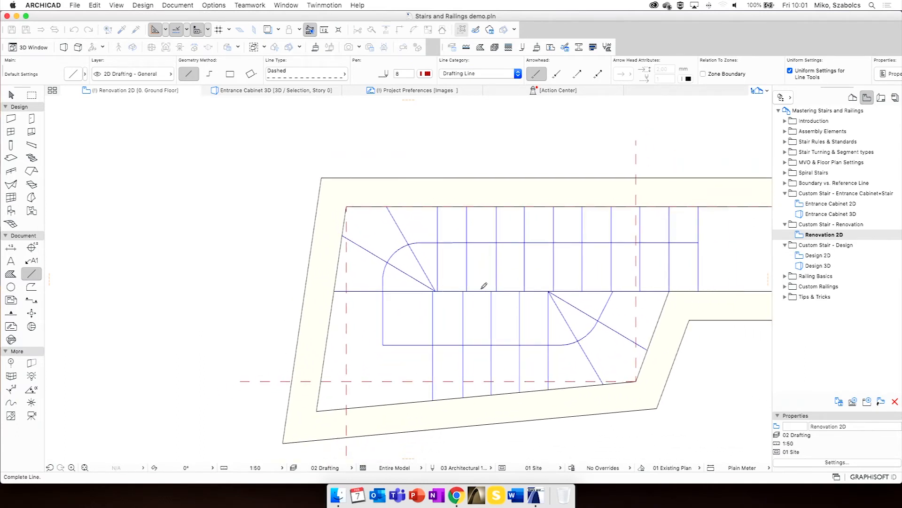
{"action": "left_click", "coordinate": [638, 288]}
{"action": "scroll", "coordinate": [630, 280], "scroll_direction": "down", "scroll_amount": 3}
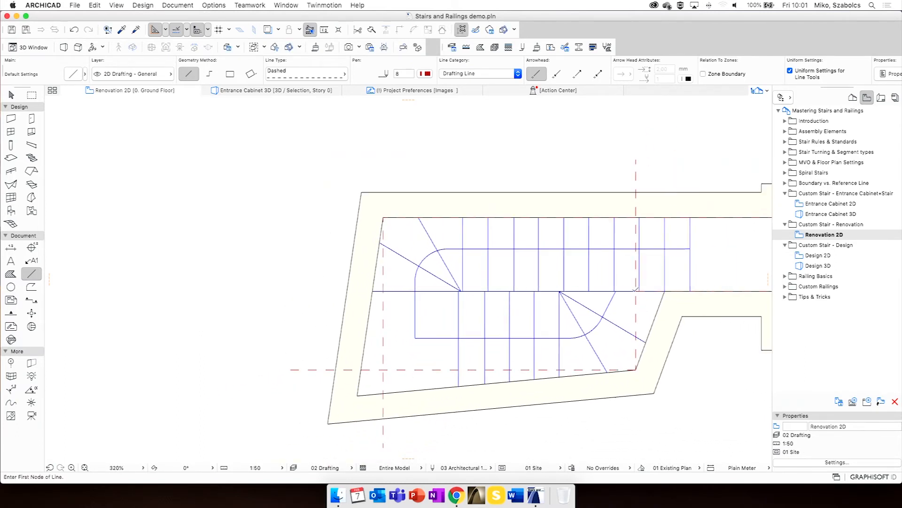
Select the five dashed guide lines and move them horizontally about 6300 mm to the empty area right of the stairwell
{"action": "left_click", "coordinate": [463, 309], "text": "shift"}
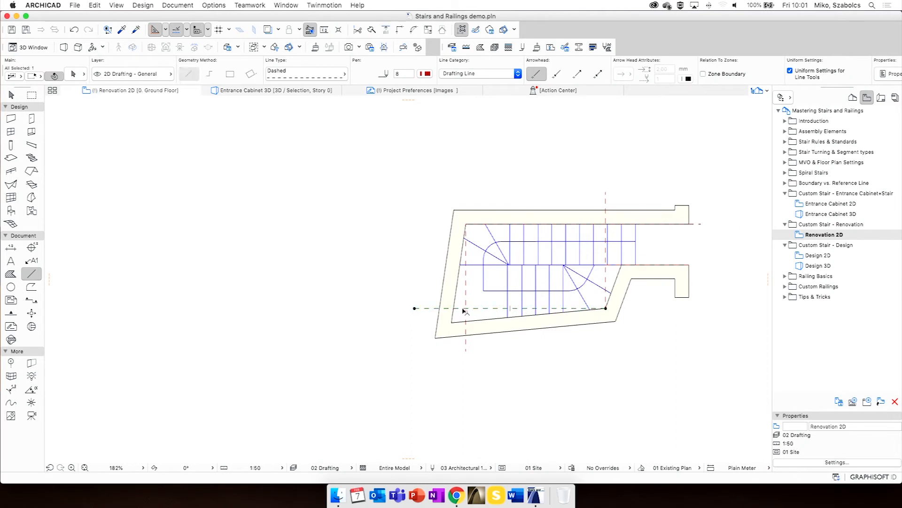
{"action": "left_click", "coordinate": [466, 347], "text": "shift"}
{"action": "left_click", "coordinate": [700, 224], "text": "shift"}
{"action": "left_click", "coordinate": [606, 199], "text": "shift"}
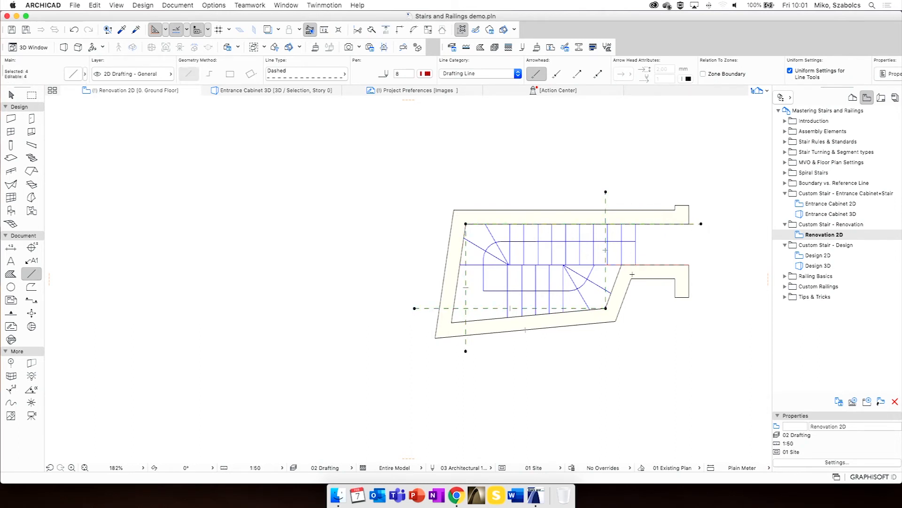
{"action": "scroll", "coordinate": [633, 273], "scroll_direction": "up", "scroll_amount": 3}
{"action": "left_click", "coordinate": [689, 264], "text": "shift"}
{"action": "scroll", "coordinate": [589, 285], "scroll_direction": "down", "scroll_amount": 3}
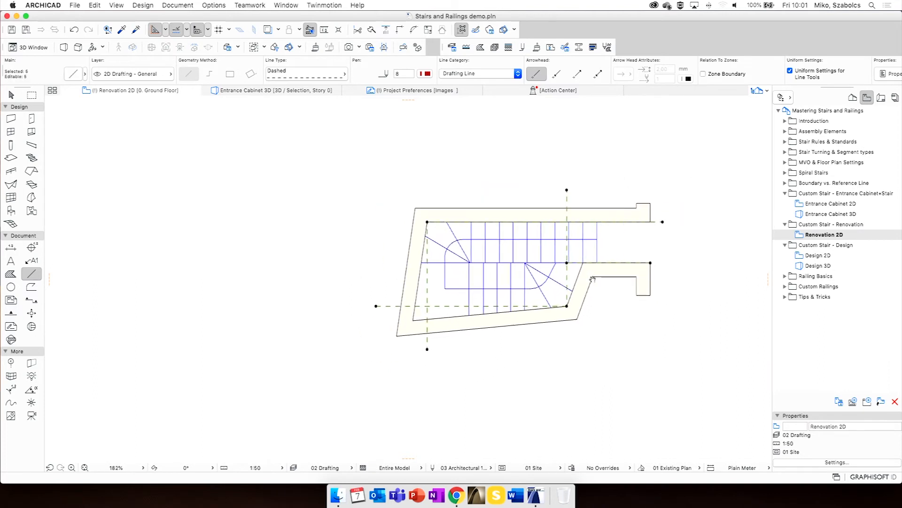
{"action": "key", "text": "super+d"}
{"action": "left_click", "coordinate": [557, 263]}
{"action": "scroll", "coordinate": [584, 282], "scroll_direction": "right", "scroll_amount": 5}
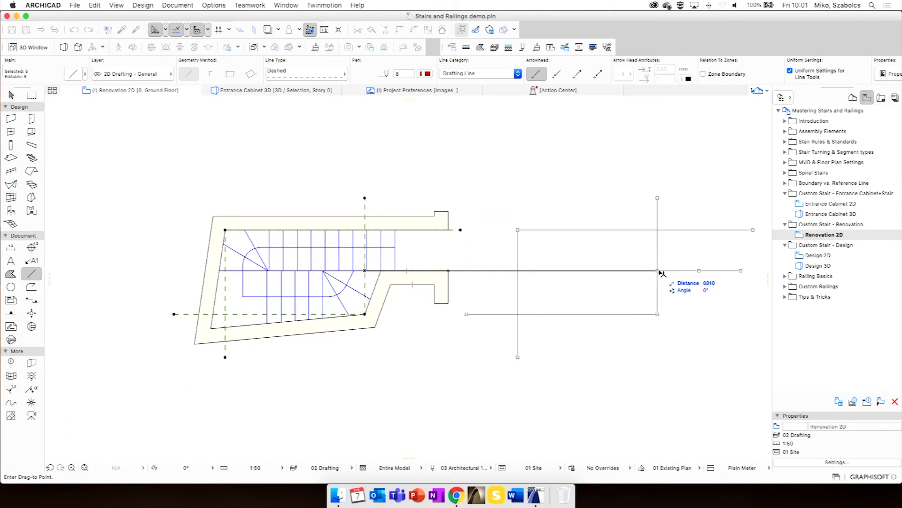
{"action": "left_click", "coordinate": [660, 272]}
{"action": "key", "text": "Escape"}
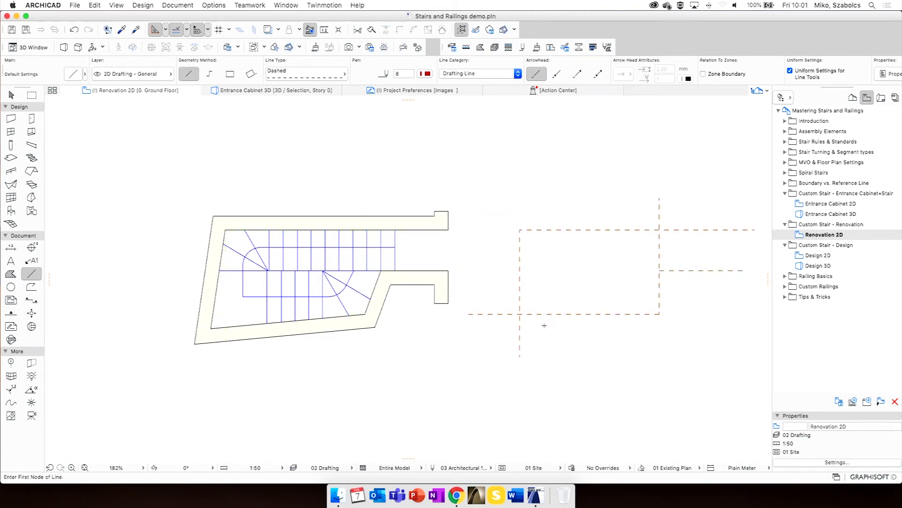
{"action": "middle_click_drag", "start_coordinate": [637, 319], "coordinate": [629, 311]}
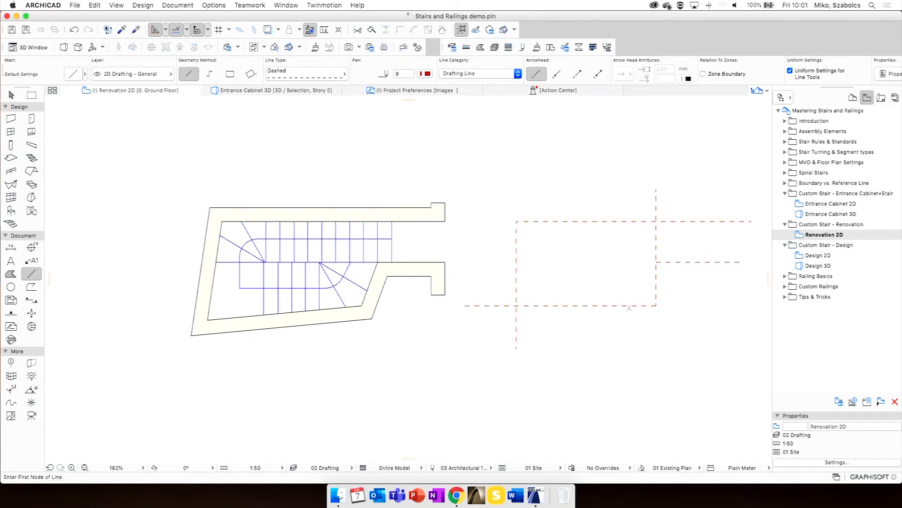
Undo the move of the five guide lines and clear the selection
{"action": "key", "text": "super+z"}
{"action": "scroll", "coordinate": [426, 255], "scroll_direction": "up", "scroll_amount": 5}
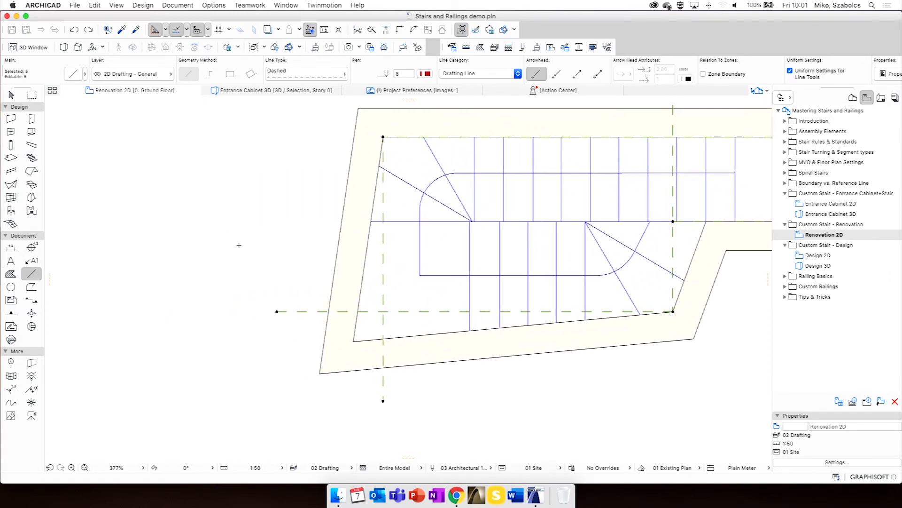
{"action": "key", "text": "Escape"}
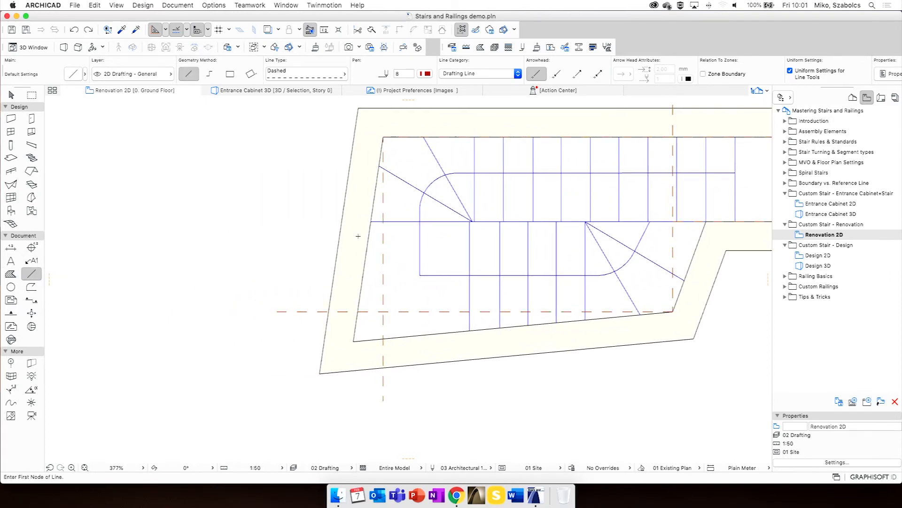
Add a guide extending the middle line left through the wall and a vertical guide down from the lower flight's leftmost riser
{"action": "left_click", "coordinate": [383, 221]}
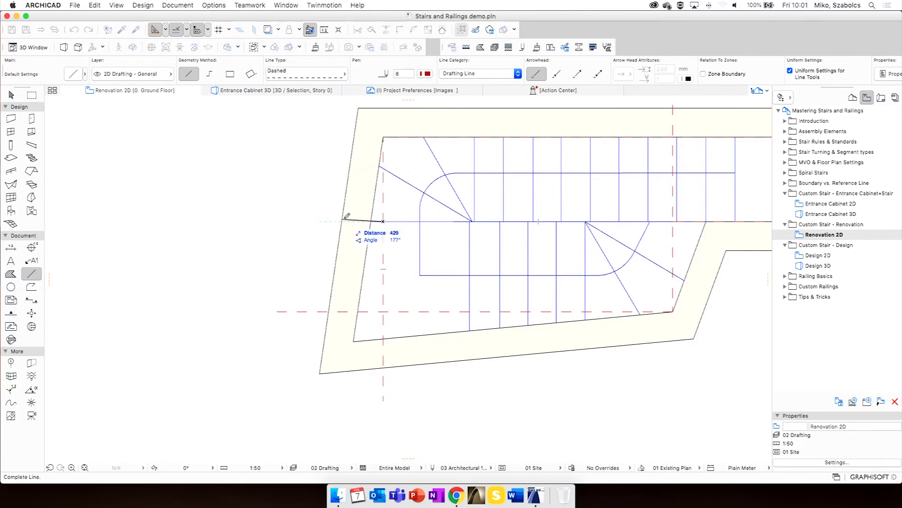
{"action": "left_click", "coordinate": [316, 222]}
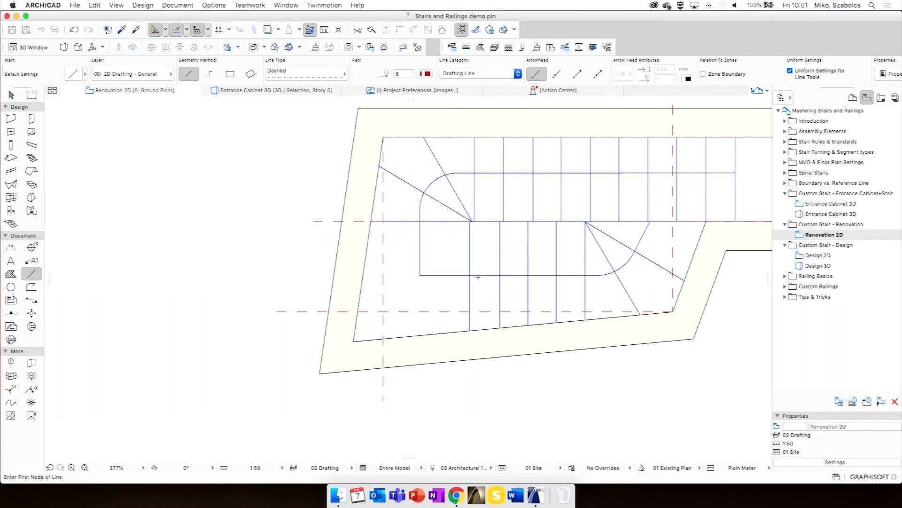
{"action": "left_click", "coordinate": [469, 312]}
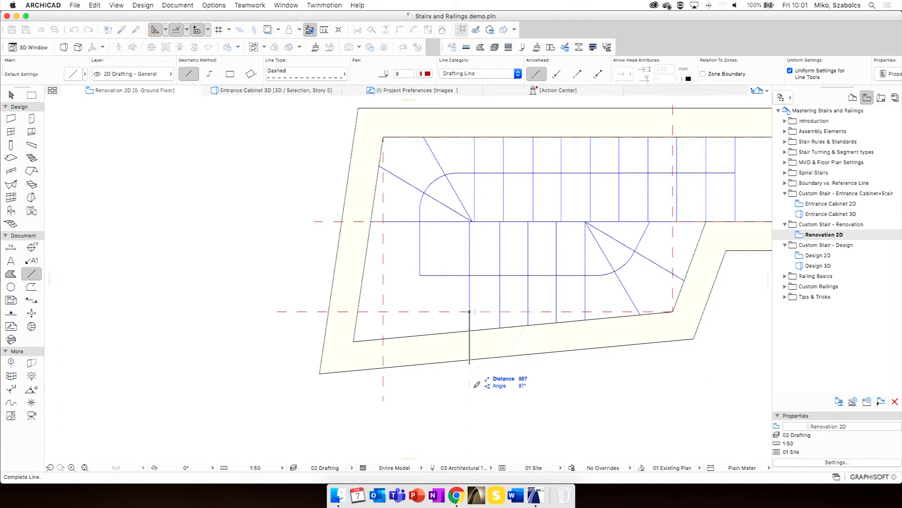
{"action": "left_click", "coordinate": [470, 413]}
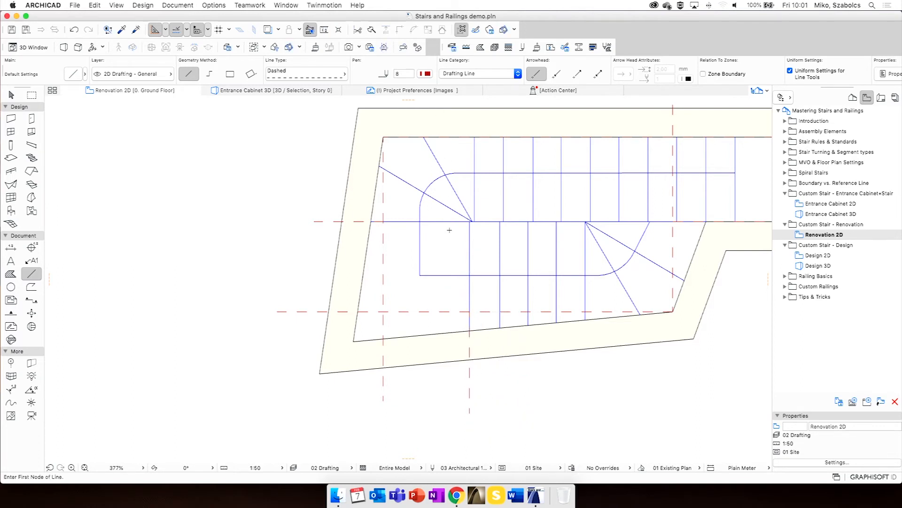
Select all seven dashed guide lines and move them horizontally to the empty area right of the stairwell
{"action": "left_click", "coordinate": [384, 393], "text": "shift"}
{"action": "left_click", "coordinate": [469, 407], "text": "shift"}
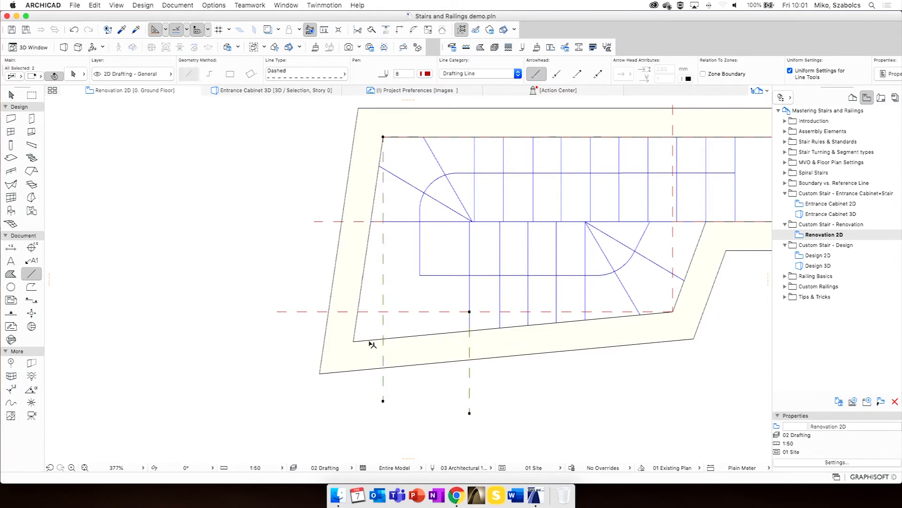
{"action": "left_click", "coordinate": [320, 221], "text": "shift"}
{"action": "middle_click_drag", "start_coordinate": [449, 254], "coordinate": [341, 254]}
{"action": "middle_click_drag", "start_coordinate": [689, 115], "coordinate": [696, 184]}
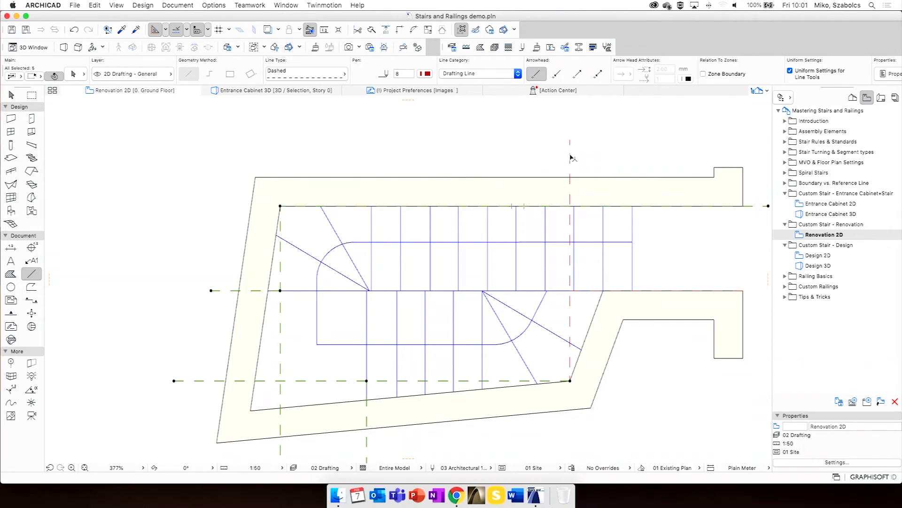
{"action": "left_click", "coordinate": [570, 259], "text": "shift"}
{"action": "left_click", "coordinate": [745, 300], "text": "shift"}
{"action": "scroll", "coordinate": [471, 277], "scroll_direction": "down", "scroll_amount": 5}
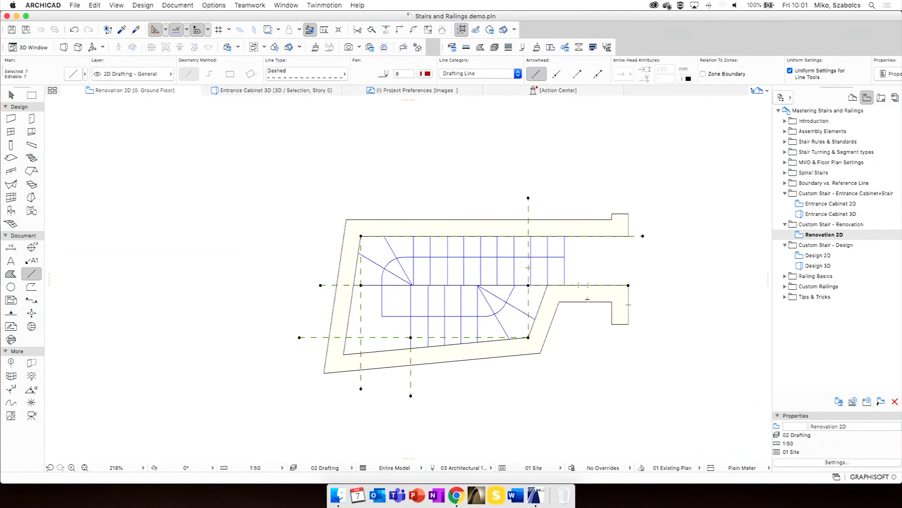
{"action": "key", "text": "super+d"}
{"action": "left_click", "coordinate": [528, 286]}
{"action": "scroll", "coordinate": [661, 309], "scroll_direction": "down", "scroll_amount": 3}
{"action": "middle_click_drag", "start_coordinate": [766, 289], "coordinate": [594, 276]}
{"action": "left_click", "coordinate": [661, 277]}
{"action": "key", "text": "Escape"}
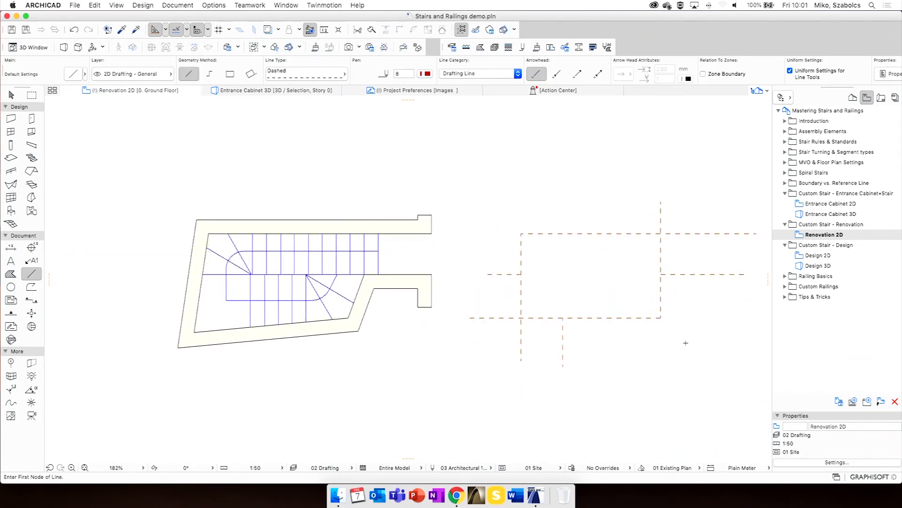
{"action": "middle_click_drag", "start_coordinate": [631, 310], "coordinate": [614, 292]}
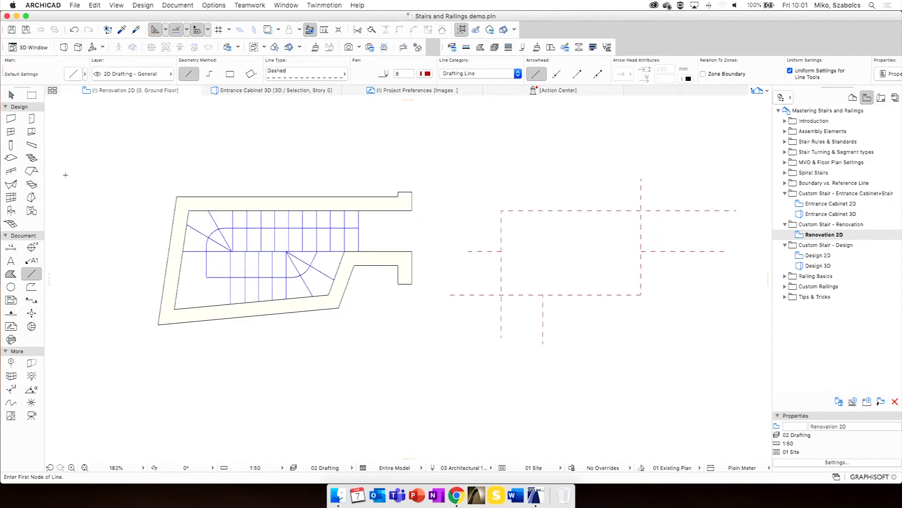
Activate the Stair tool and load the Renovation favorite with its 750 mm width
{"action": "left_click", "coordinate": [31, 158]}
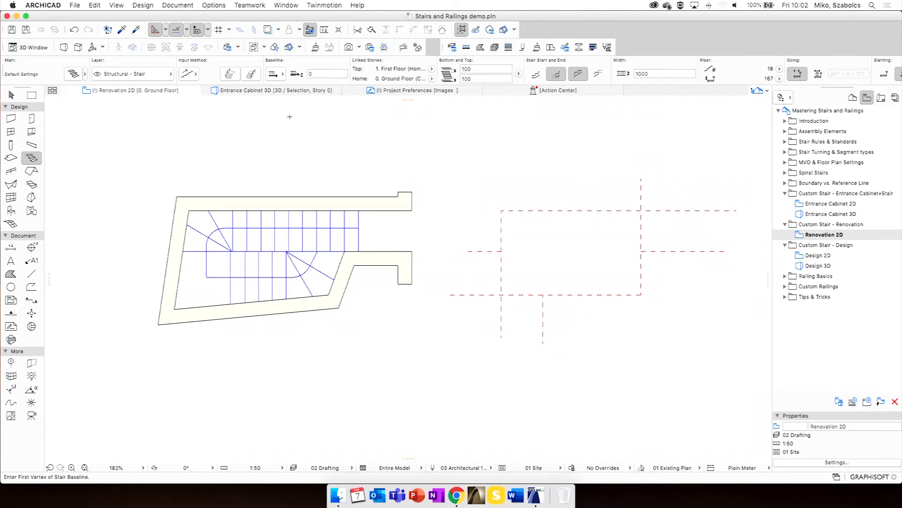
{"action": "left_click", "coordinate": [85, 76]}
{"action": "scroll", "coordinate": [203, 310], "scroll_direction": "down", "scroll_amount": 5}
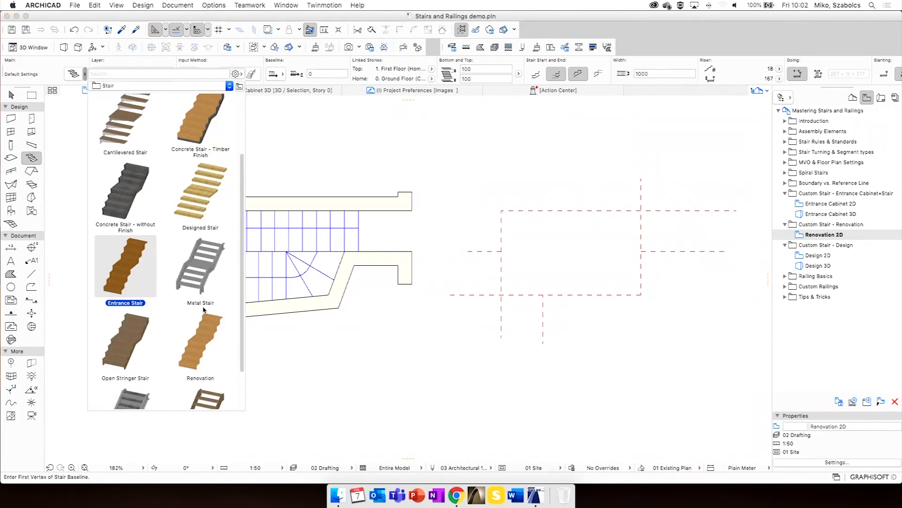
{"action": "double_click", "coordinate": [204, 310]}
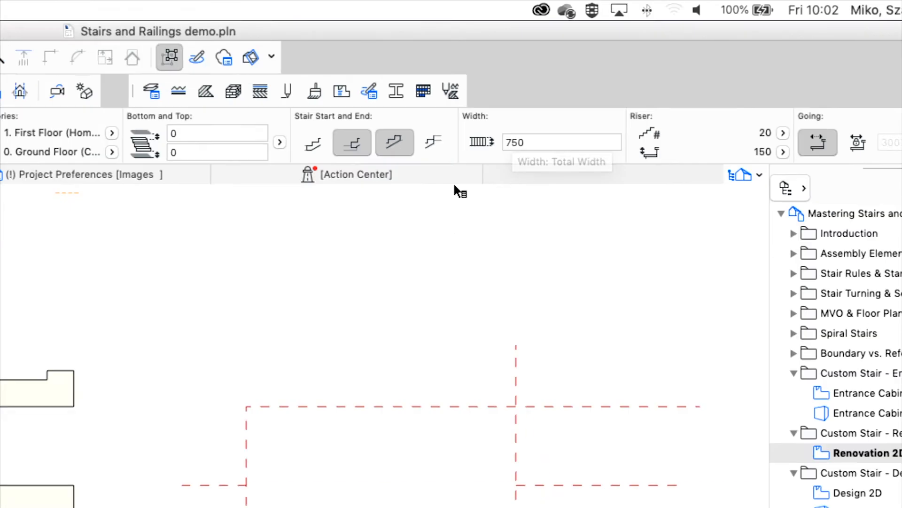
{"action": "scroll", "coordinate": [599, 149], "scroll_direction": "right", "scroll_amount": 3}
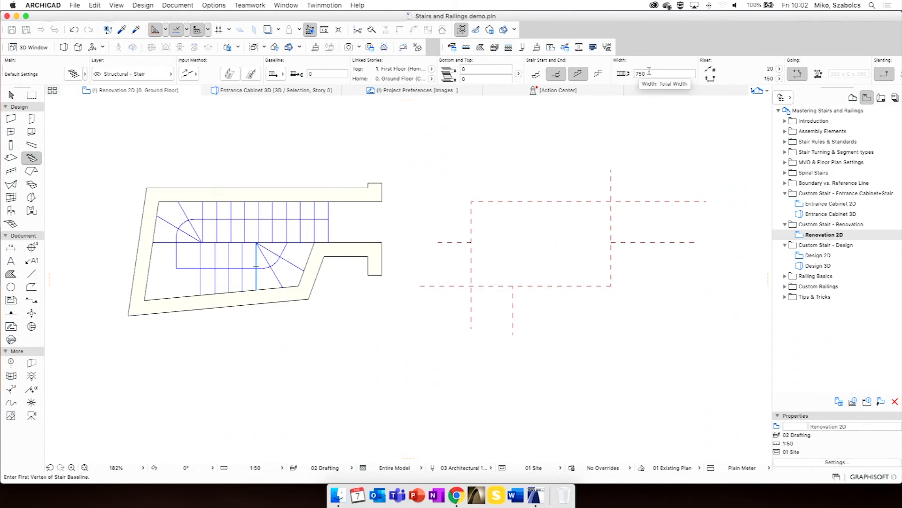
Start the stair baseline where the right vertical and middle guides meet, and run winders around the lower-right corner to the short vertical guide
{"action": "left_click", "coordinate": [611, 242]}
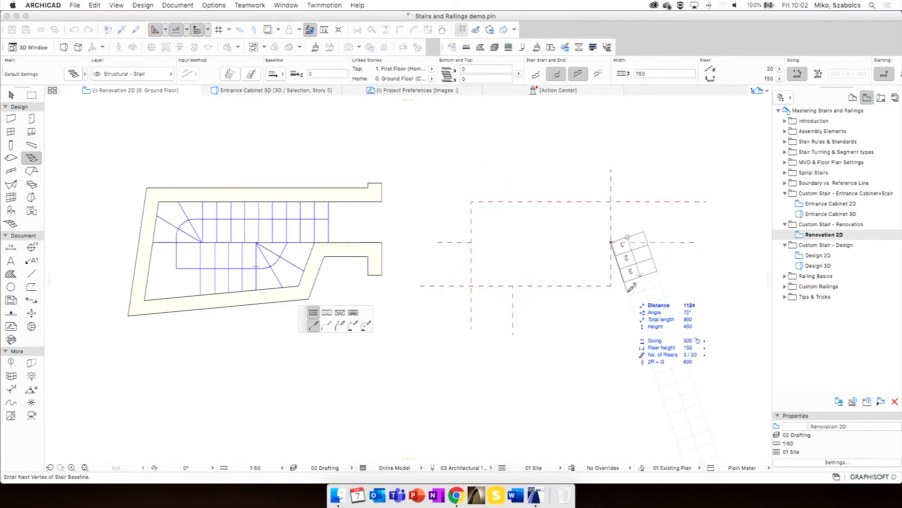
{"action": "key", "text": "Escape"}
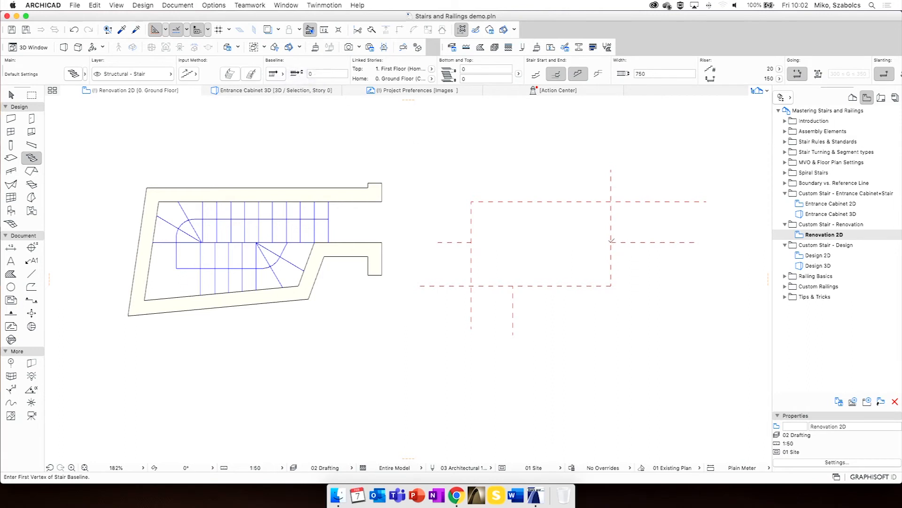
{"action": "left_click", "coordinate": [611, 241]}
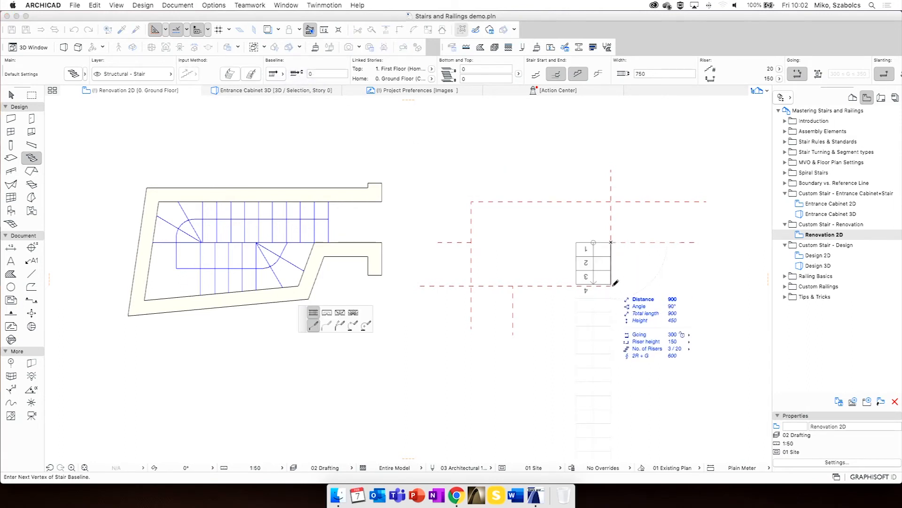
{"action": "left_click", "coordinate": [353, 312]}
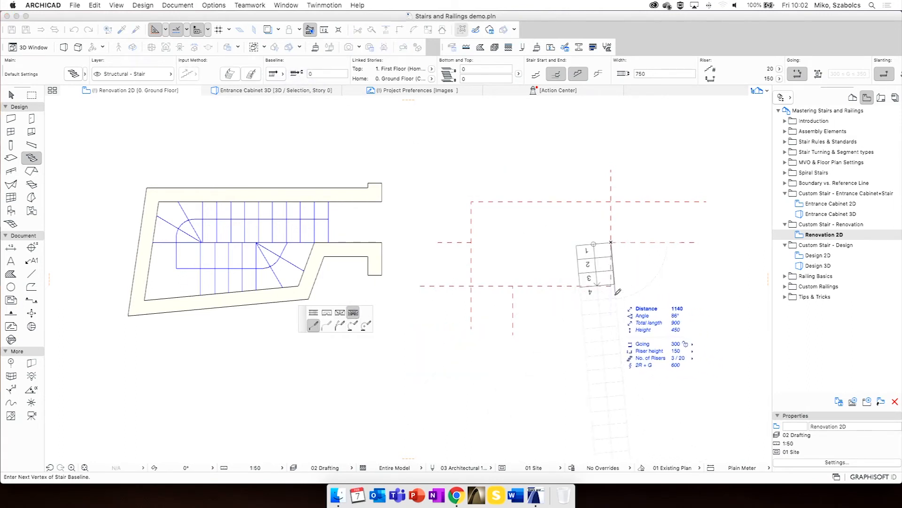
{"action": "scroll", "coordinate": [611, 286], "scroll_direction": "up", "scroll_amount": 5}
{"action": "scroll", "coordinate": [613, 286], "scroll_direction": "down", "scroll_amount": 5}
{"action": "middle_click_drag", "start_coordinate": [613, 288], "coordinate": [624, 293]}
{"action": "scroll", "coordinate": [624, 291], "scroll_direction": "up", "scroll_amount": 2}
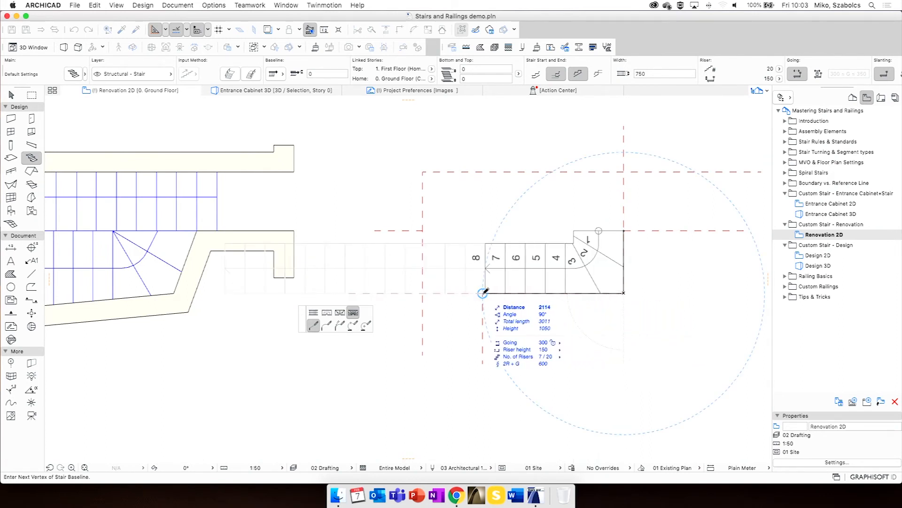
{"action": "scroll", "coordinate": [484, 291], "scroll_direction": "up", "scroll_amount": 2}
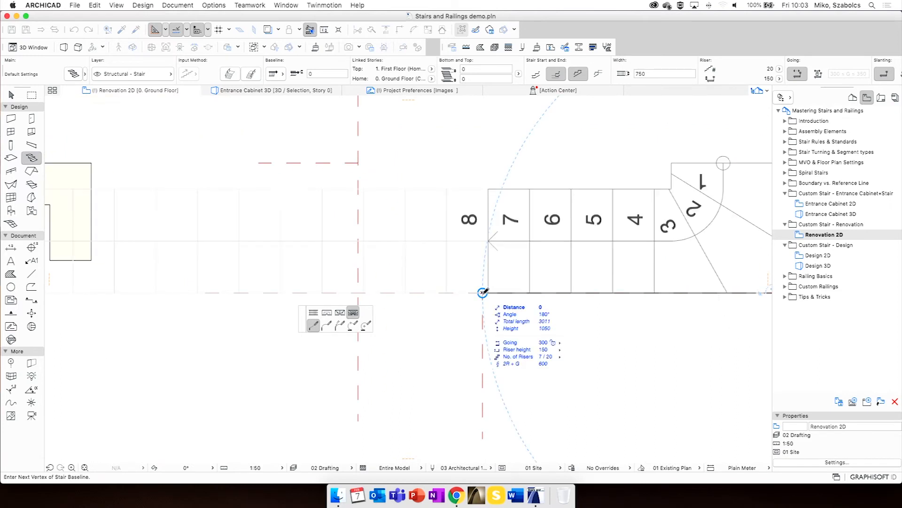
Add a landing segment from the short vertical guide around the lower-left guide corner up to the middle guide
{"action": "left_click", "coordinate": [327, 312]}
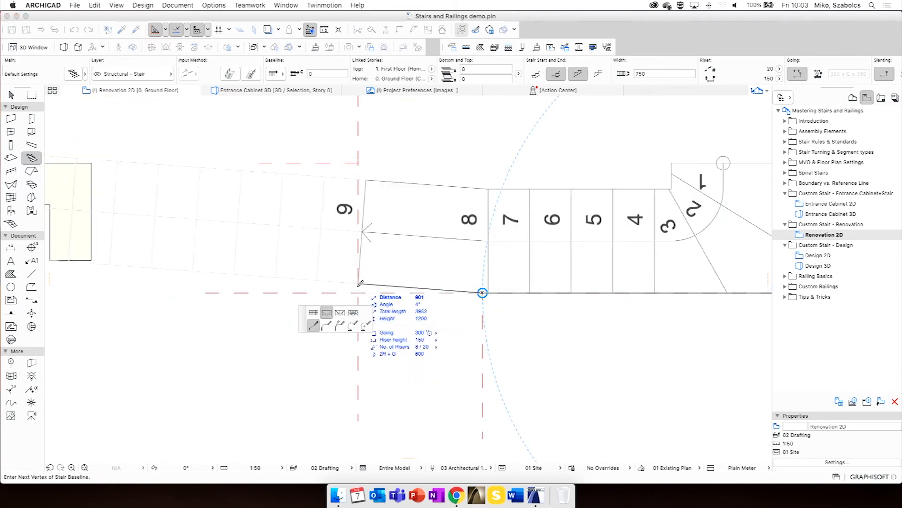
{"action": "left_click", "coordinate": [358, 292]}
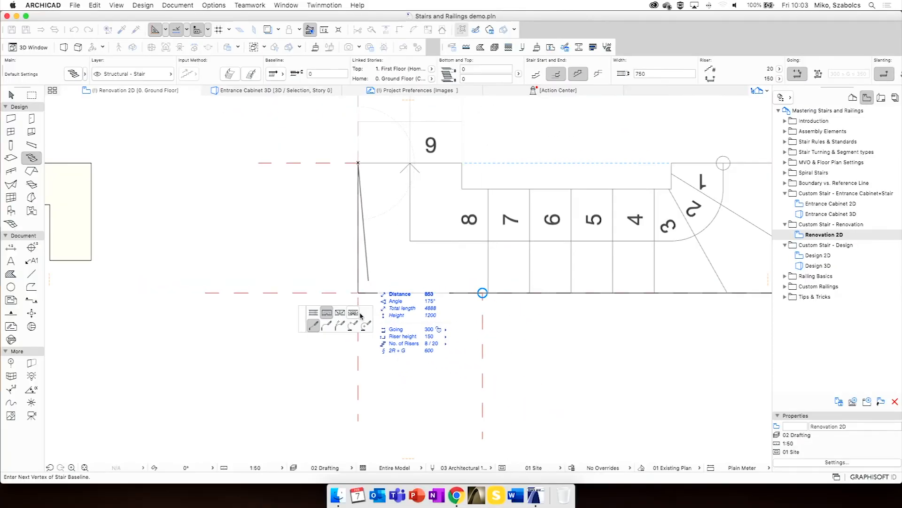
Continue the baseline from the middle guide with winders around the upper-left guide corner and finish the stair along the top guide
{"action": "left_click", "coordinate": [356, 313]}
{"action": "scroll", "coordinate": [412, 244], "scroll_direction": "up", "scroll_amount": 5}
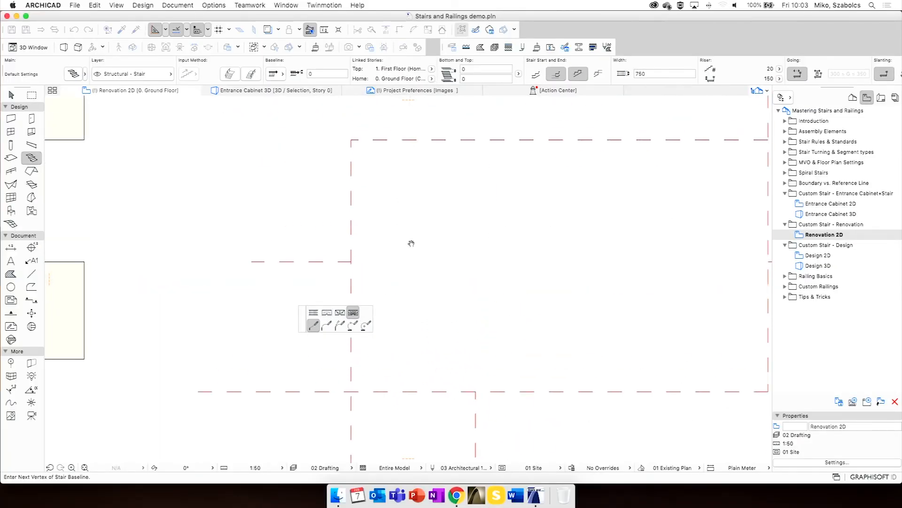
{"action": "scroll", "coordinate": [348, 144], "scroll_direction": "up", "scroll_amount": 1}
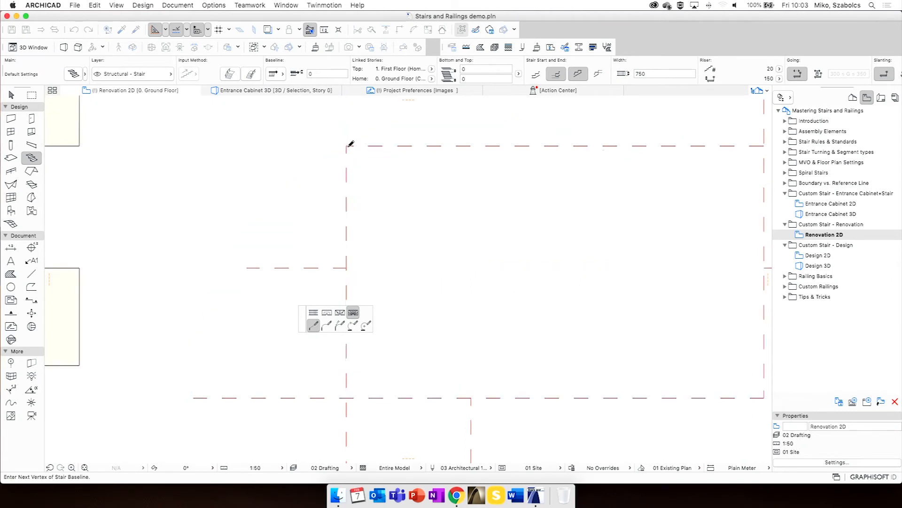
{"action": "middle_click_drag", "start_coordinate": [543, 166], "coordinate": [463, 193]}
{"action": "scroll", "coordinate": [375, 183], "scroll_direction": "down", "scroll_amount": 2}
{"action": "scroll", "coordinate": [374, 183], "scroll_direction": "down", "scroll_amount": 2}
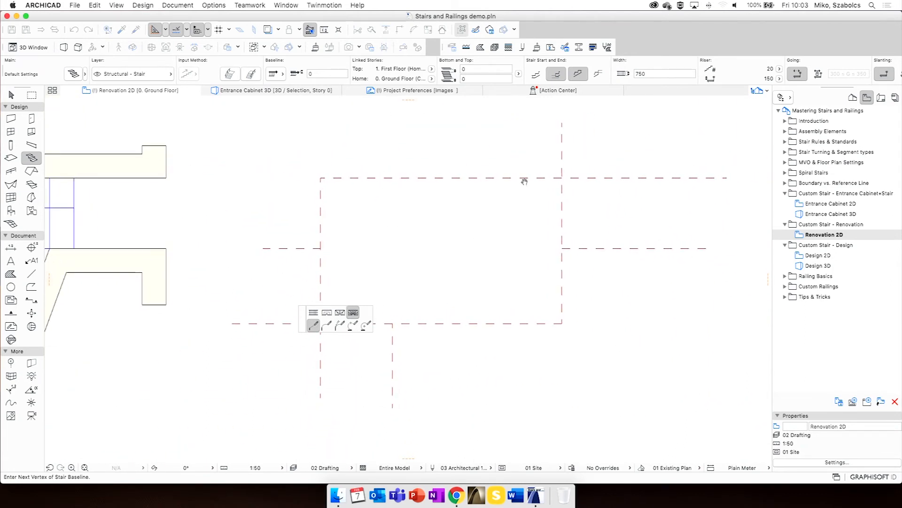
{"action": "left_click", "coordinate": [614, 177]}
{"action": "scroll", "coordinate": [565, 249], "scroll_direction": "down", "scroll_amount": 3}
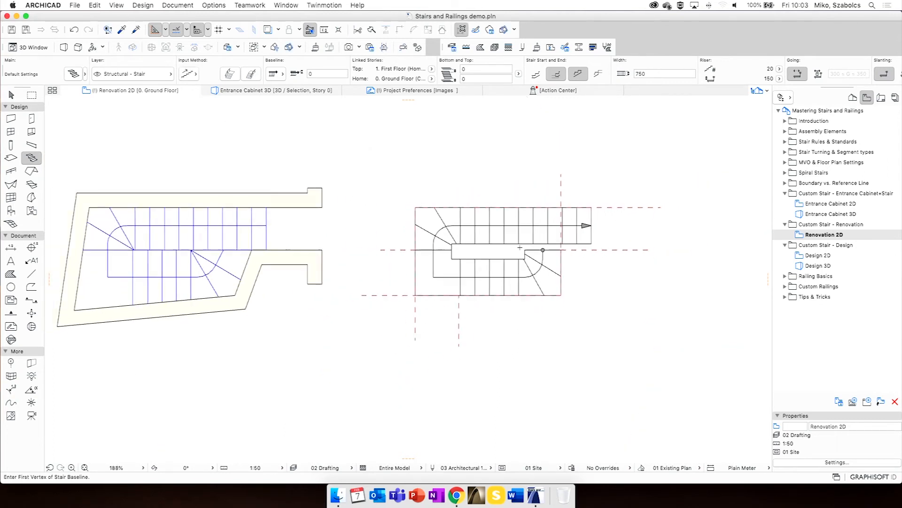
{"action": "middle_click_drag", "start_coordinate": [461, 248], "coordinate": [509, 233]}
{"action": "middle_click_drag", "start_coordinate": [372, 225], "coordinate": [449, 222]}
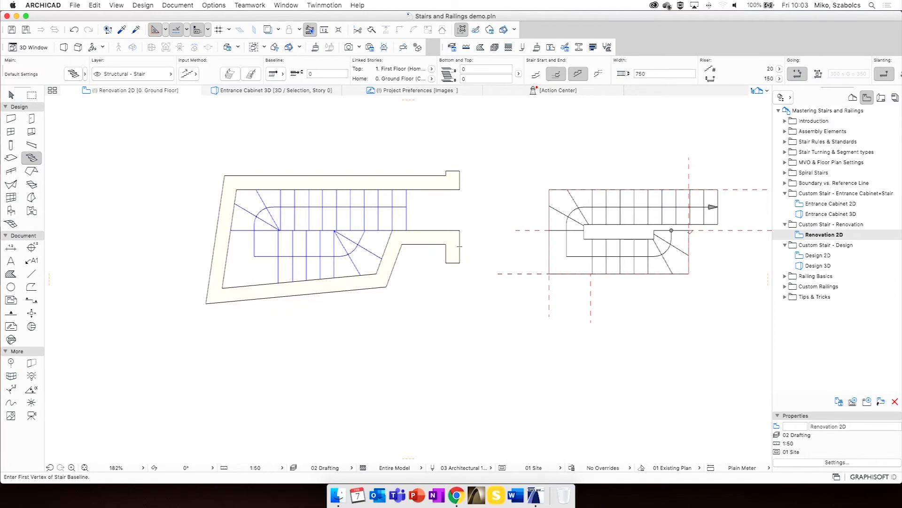
{"action": "left_click", "coordinate": [665, 258], "text": "shift"}
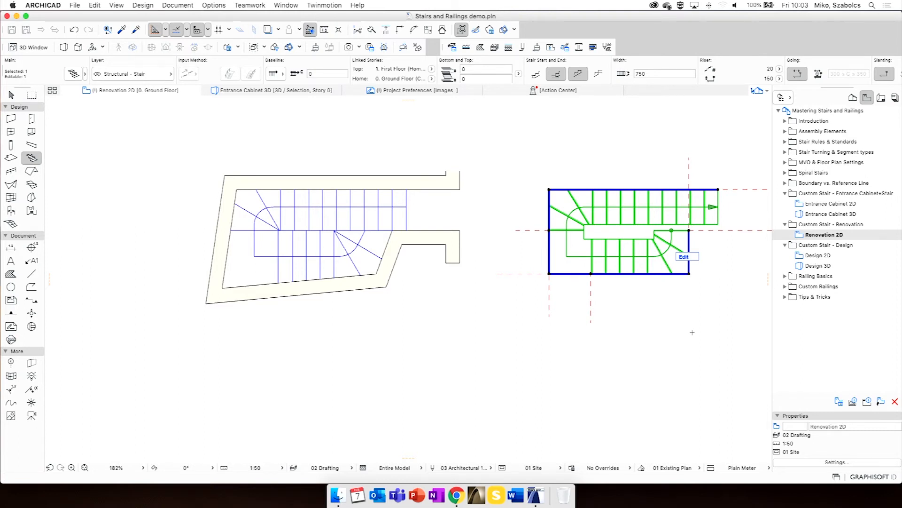
{"action": "key", "text": "Escape"}
{"action": "key", "text": "Escape"}
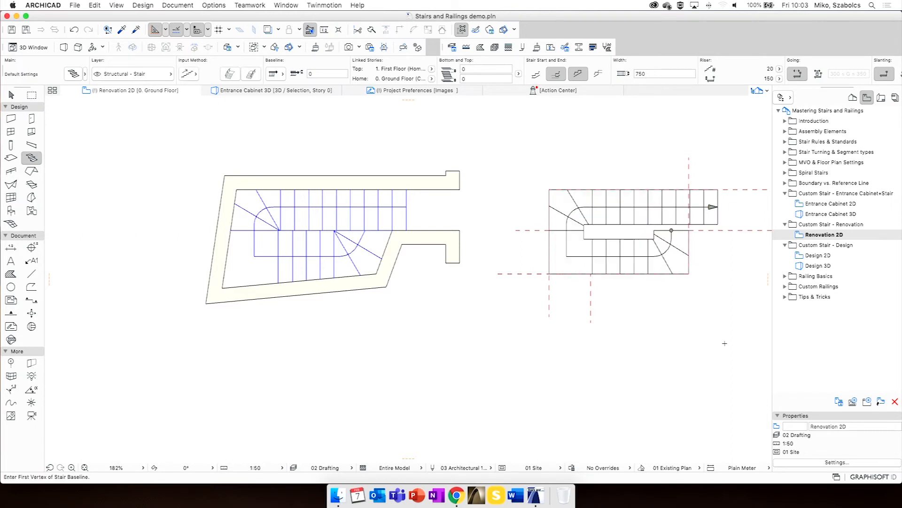
Enclose the surveyed stairwell plan in a marquee and delete all straight stair lines inside it
{"action": "scroll", "coordinate": [95, 128], "scroll_direction": "left", "scroll_amount": 3}
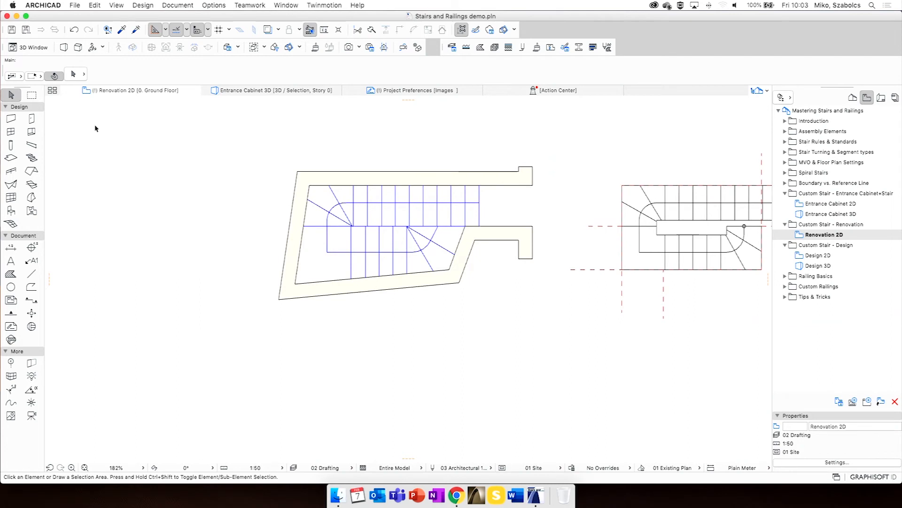
{"action": "left_click", "coordinate": [32, 95]}
{"action": "left_click", "coordinate": [215, 130]}
{"action": "left_click", "coordinate": [556, 379]}
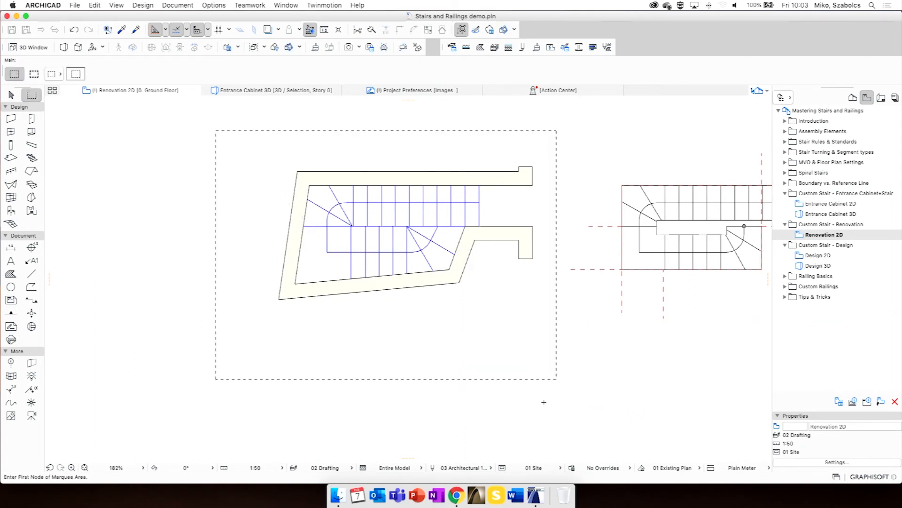
{"action": "left_click", "coordinate": [32, 274]}
{"action": "key", "text": "super+a"}
{"action": "key", "text": "BackSpace"}
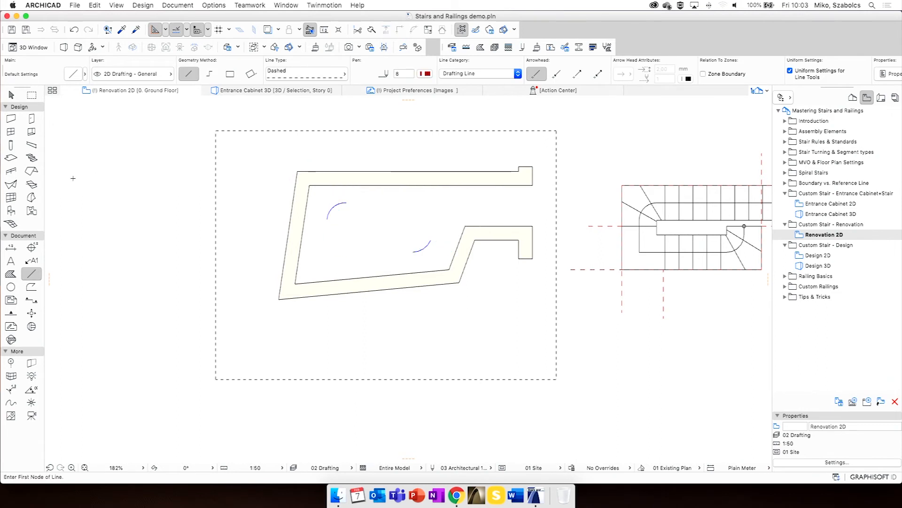
Delete the two leftover blue arcs inside the marquee and remove the marquee
{"action": "left_click", "coordinate": [11, 287]}
{"action": "key", "text": "super+a"}
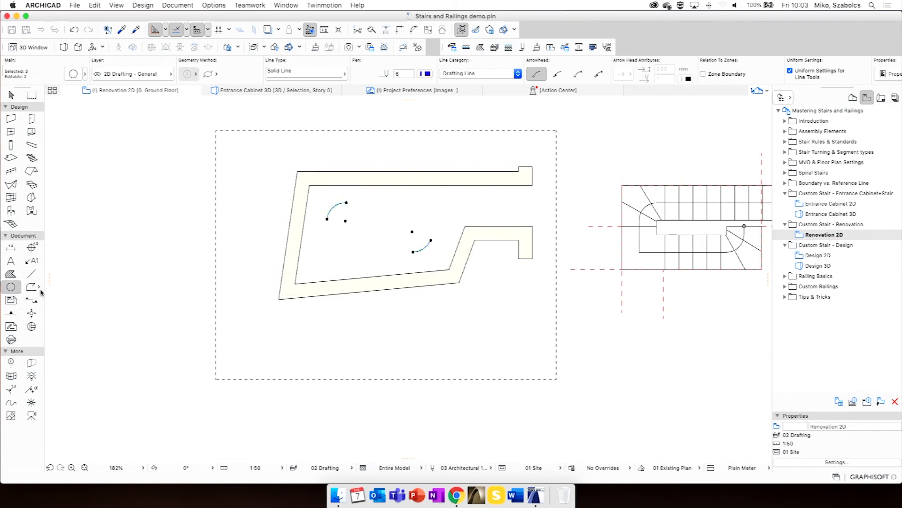
{"action": "key", "text": "BackSpace"}
{"action": "key", "text": "Escape"}
{"action": "middle_click_drag", "start_coordinate": [407, 283], "coordinate": [339, 289]}
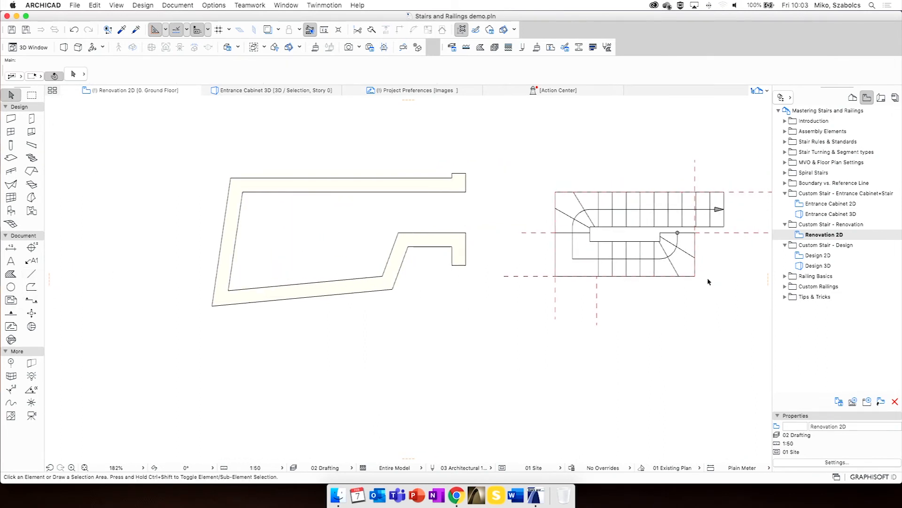
Move the new stair by its lower-right corner onto the stairwell's inner lower-right wall corner
{"action": "left_click", "coordinate": [654, 255]}
{"action": "key", "text": "super+d"}
{"action": "left_click", "coordinate": [695, 275]}
{"action": "left_click", "coordinate": [383, 277]}
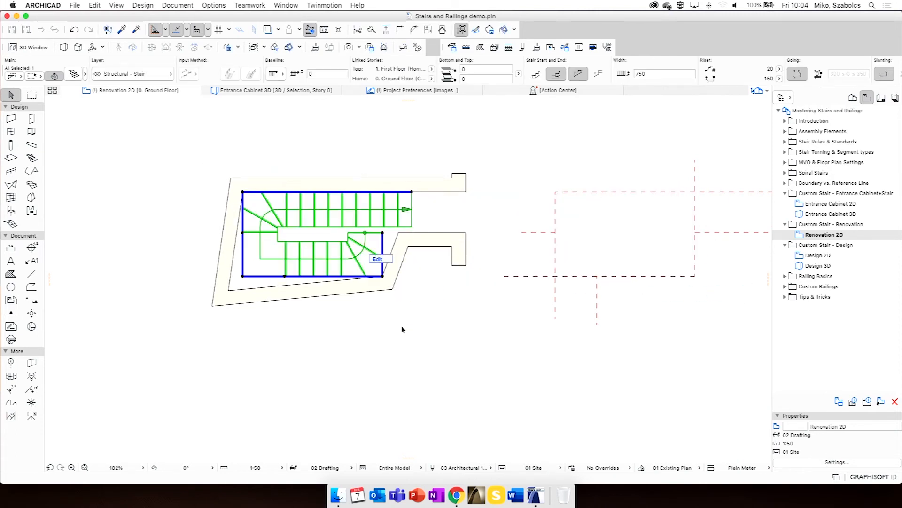
{"action": "left_click", "coordinate": [463, 376]}
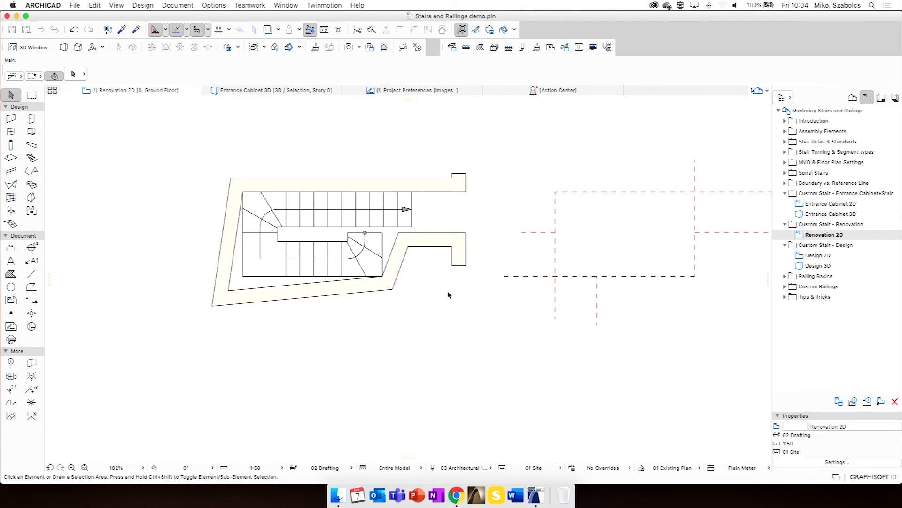
Merge the two intermediate boundary nodes at the lower flight's landing start into the outer and inner lower-left corners
{"action": "scroll", "coordinate": [334, 250], "scroll_direction": "up", "scroll_amount": 5}
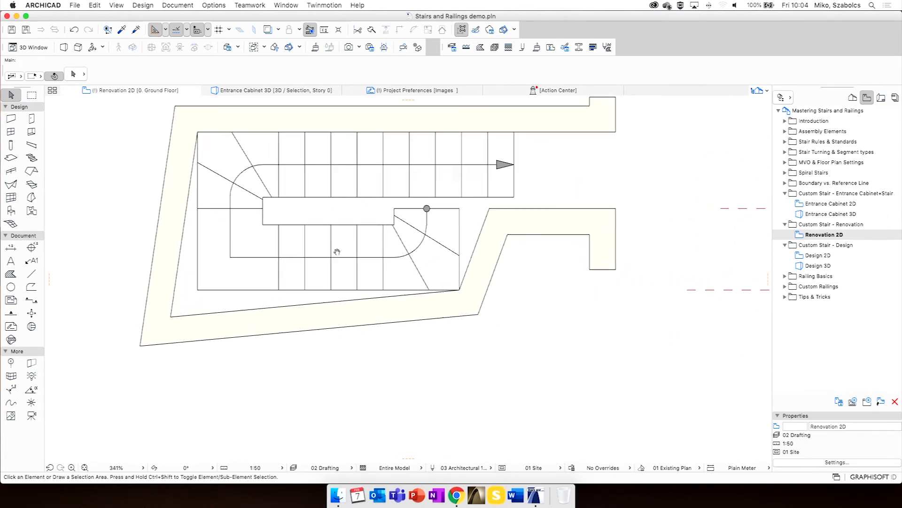
{"action": "left_click", "coordinate": [337, 268]}
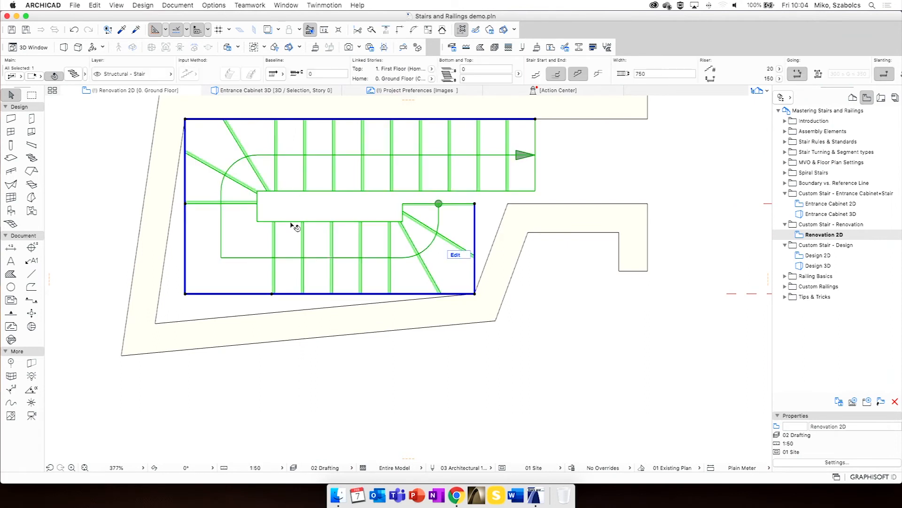
{"action": "left_click", "coordinate": [335, 221]}
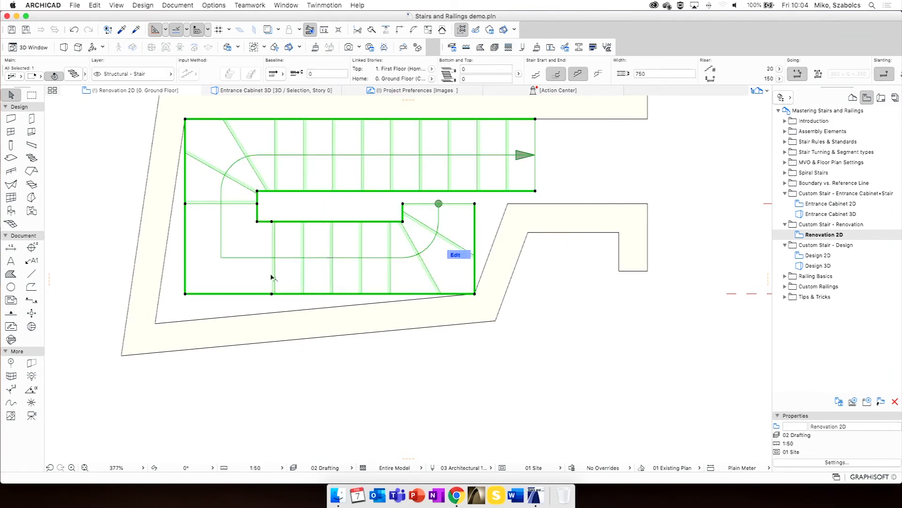
{"action": "left_click", "coordinate": [272, 294]}
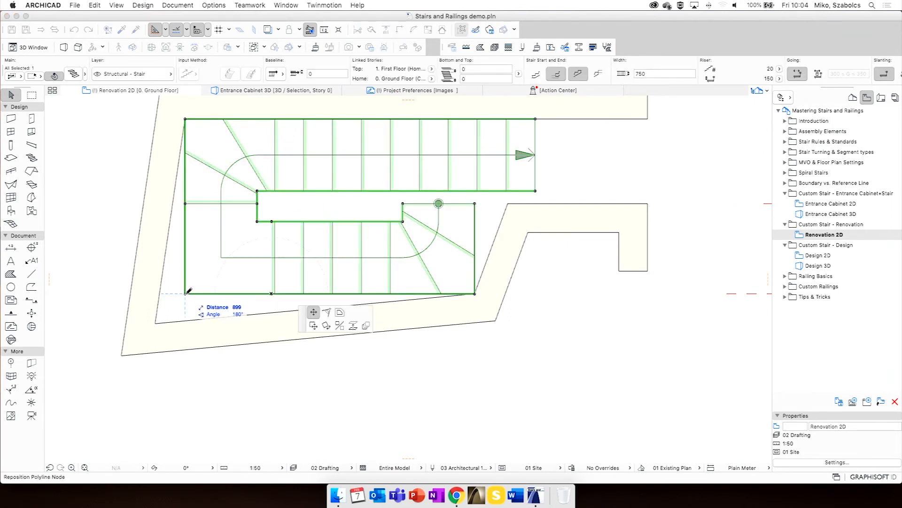
{"action": "left_click", "coordinate": [185, 294]}
{"action": "left_click", "coordinate": [272, 221]}
{"action": "left_click", "coordinate": [257, 222]}
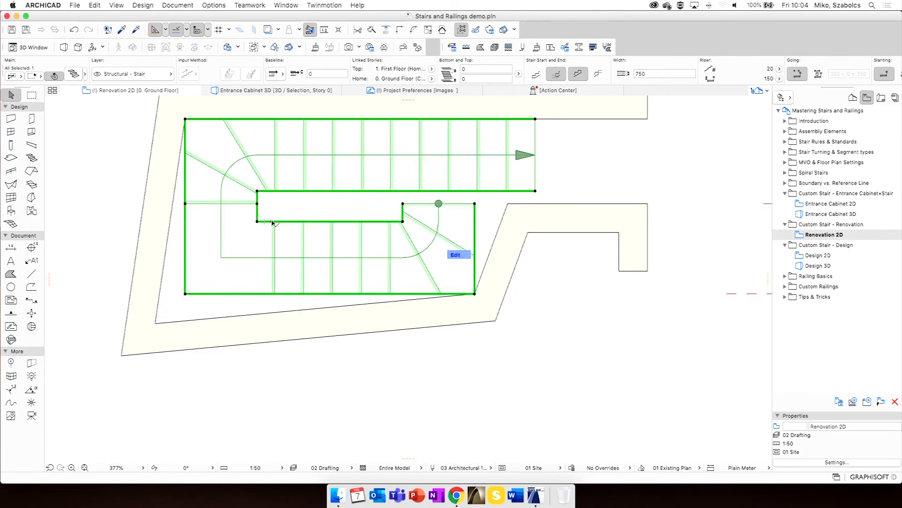
{"action": "left_click", "coordinate": [271, 221]}
{"action": "left_click", "coordinate": [257, 221]}
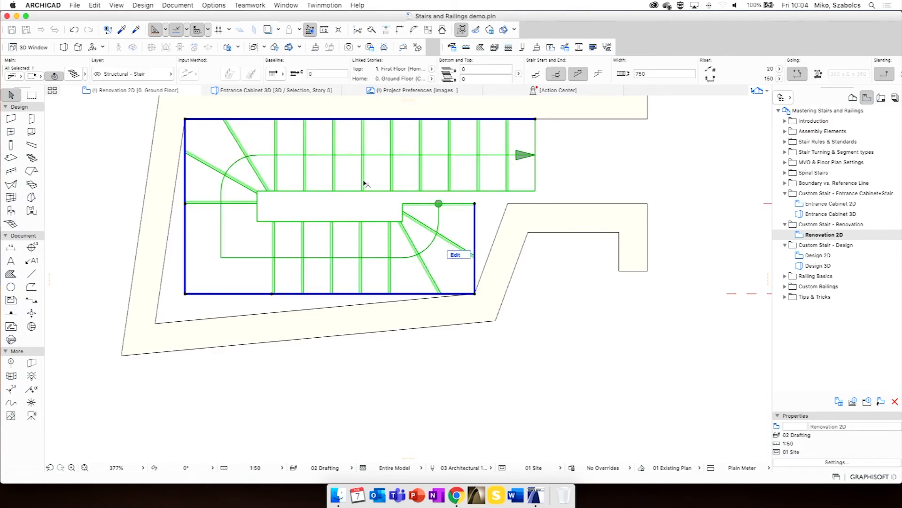
Merge the two boundary nodes at the landing's upper end into the adjacent corners of the stair boundary
{"action": "key", "text": "Escape"}
{"action": "left_click", "coordinate": [378, 225]}
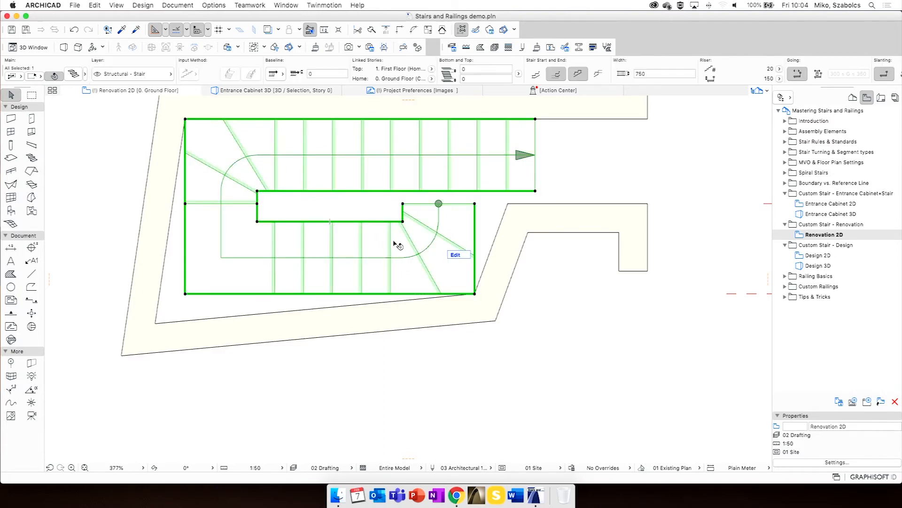
{"action": "left_click", "coordinate": [258, 204]}
{"action": "left_click", "coordinate": [186, 204]}
{"action": "left_click", "coordinate": [185, 204]}
{"action": "left_click", "coordinate": [185, 120]}
Reshape the stair boundary to the walls by moving its lower-left corner and the outer node at the stair's start onto the inner wall corners
{"action": "scroll", "coordinate": [255, 264], "scroll_direction": "left", "scroll_amount": 5}
{"action": "scroll", "coordinate": [270, 266], "scroll_direction": "down", "scroll_amount": 2}
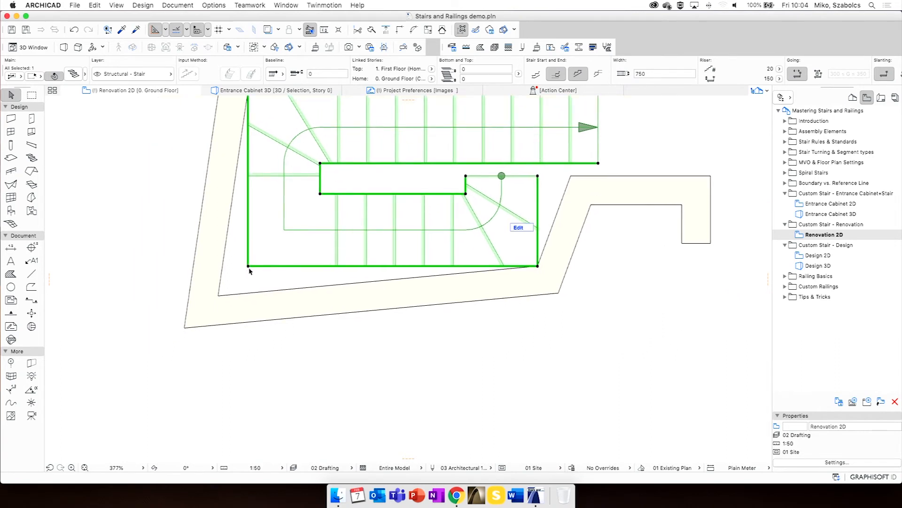
{"action": "left_click", "coordinate": [248, 266]}
{"action": "left_click", "coordinate": [218, 295]}
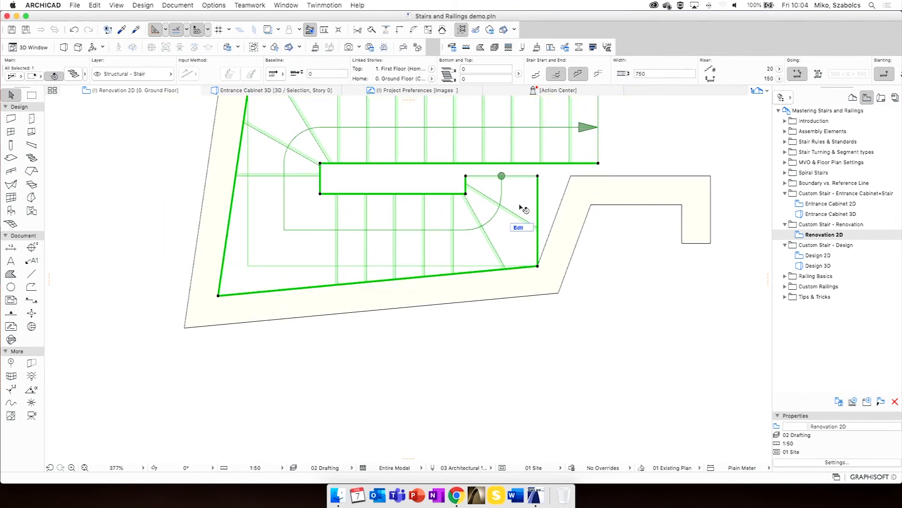
{"action": "left_click", "coordinate": [538, 176]}
{"action": "left_click", "coordinate": [571, 176]}
Offset the lower flight's inner boundary edge about 117 mm towards the upper flight
{"action": "scroll", "coordinate": [389, 209], "scroll_direction": "up", "scroll_amount": 4}
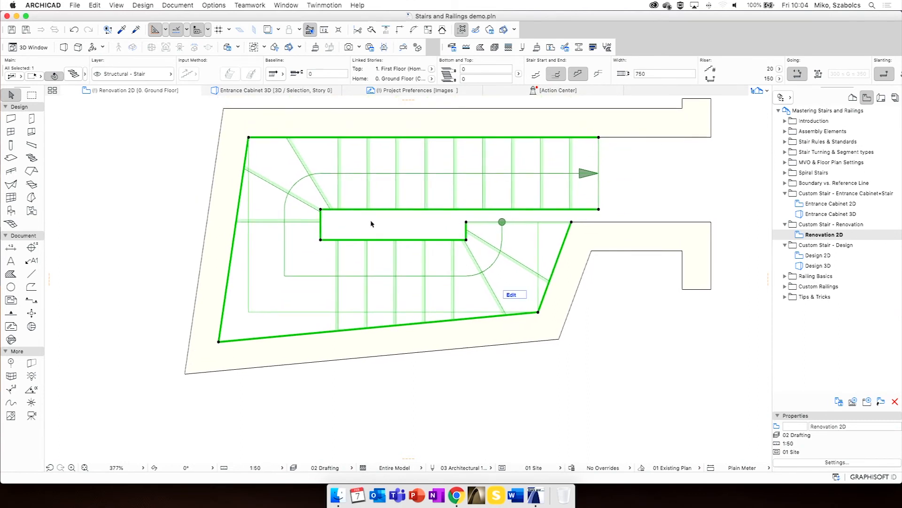
{"action": "left_click", "coordinate": [382, 241]}
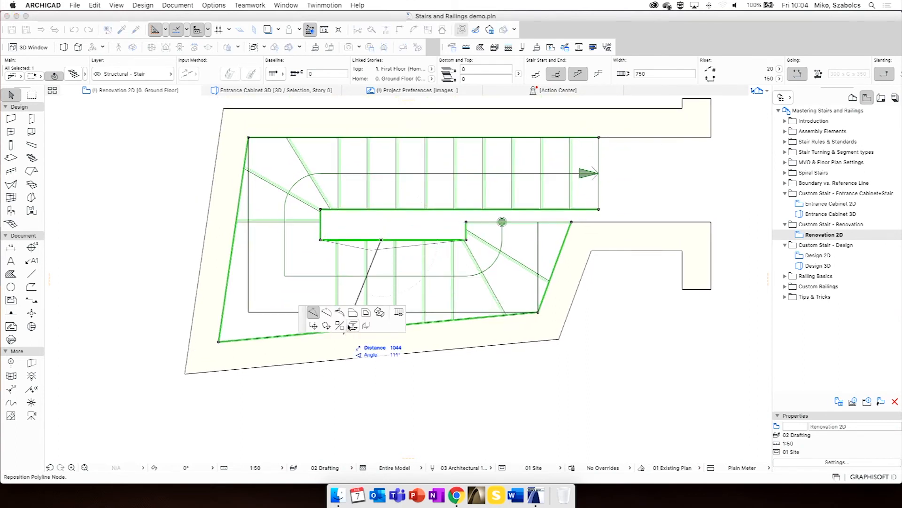
{"action": "scroll", "coordinate": [461, 225], "scroll_direction": "up", "scroll_amount": 5}
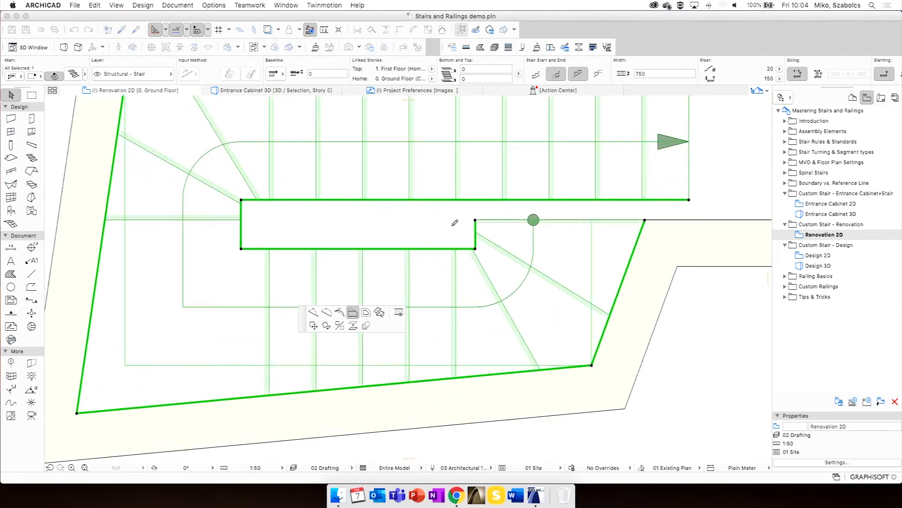
{"action": "scroll", "coordinate": [462, 224], "scroll_direction": "up", "scroll_amount": 5}
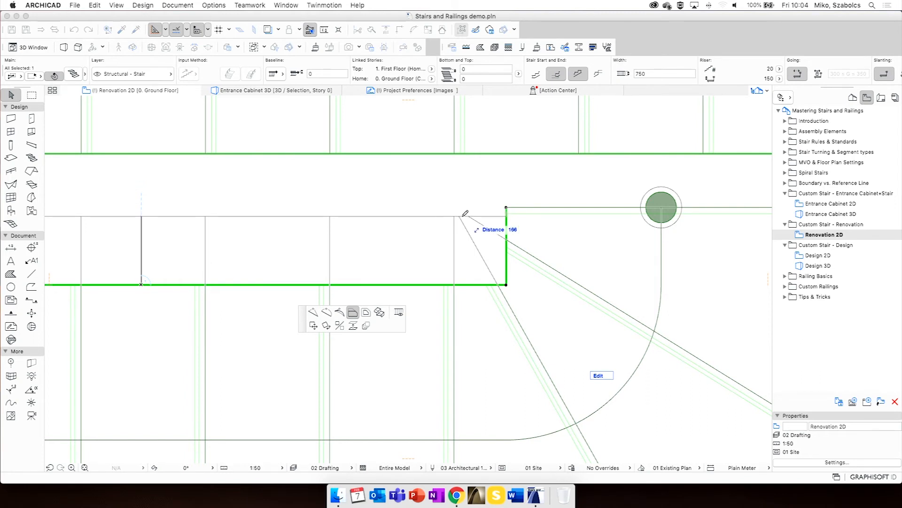
{"action": "key", "text": "Escape"}
{"action": "left_click", "coordinate": [403, 286]}
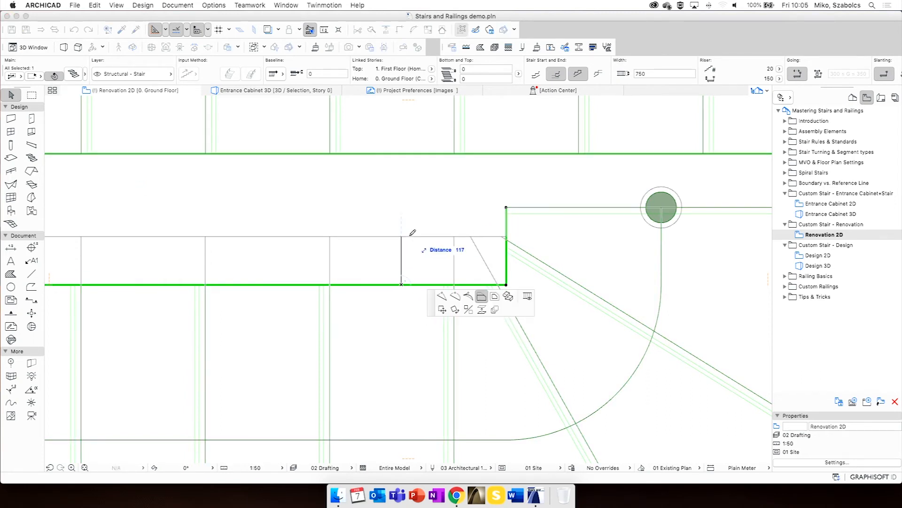
{"action": "left_click", "coordinate": [411, 232]}
{"action": "scroll", "coordinate": [411, 232], "scroll_direction": "down", "scroll_amount": 5}
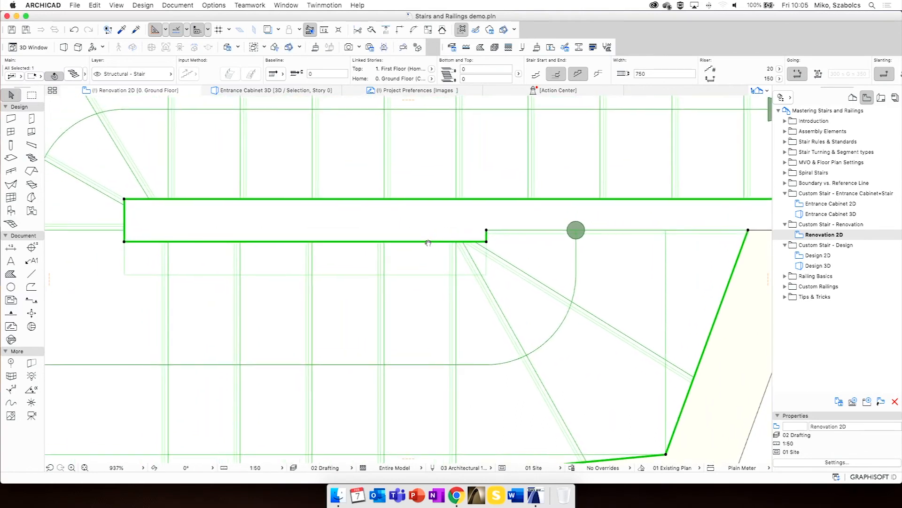
Offset the upper flight's inner boundary edge about 113 mm towards the lower flight
{"action": "left_click", "coordinate": [355, 203]}
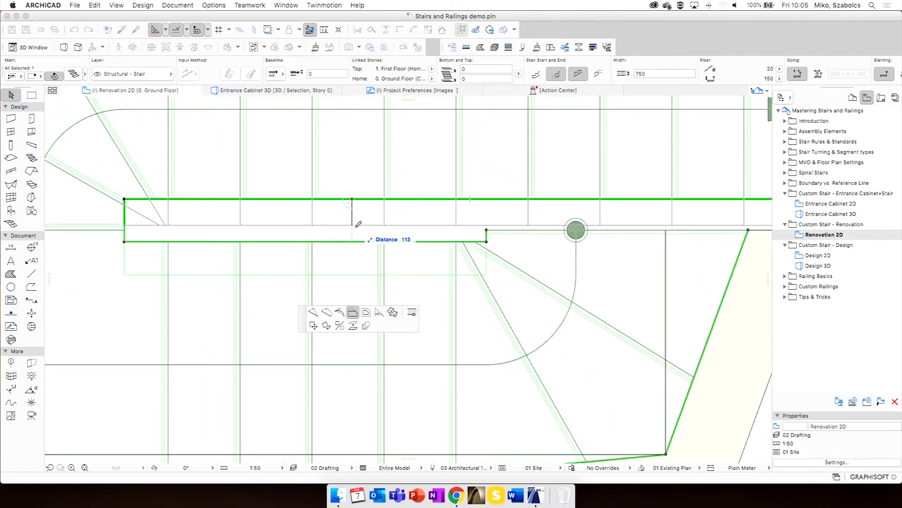
{"action": "left_click", "coordinate": [356, 225]}
{"action": "scroll", "coordinate": [358, 228], "scroll_direction": "down", "scroll_amount": 3}
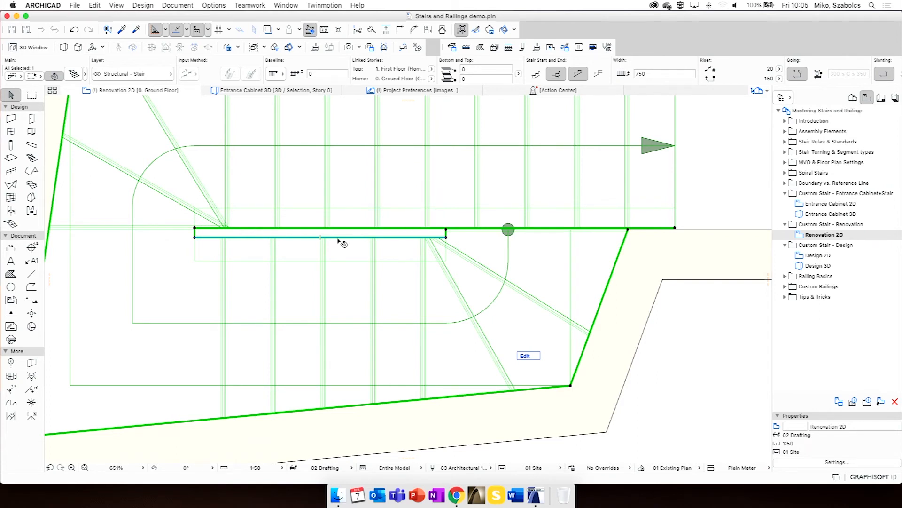
{"action": "scroll", "coordinate": [326, 240], "scroll_direction": "up", "scroll_amount": 5}
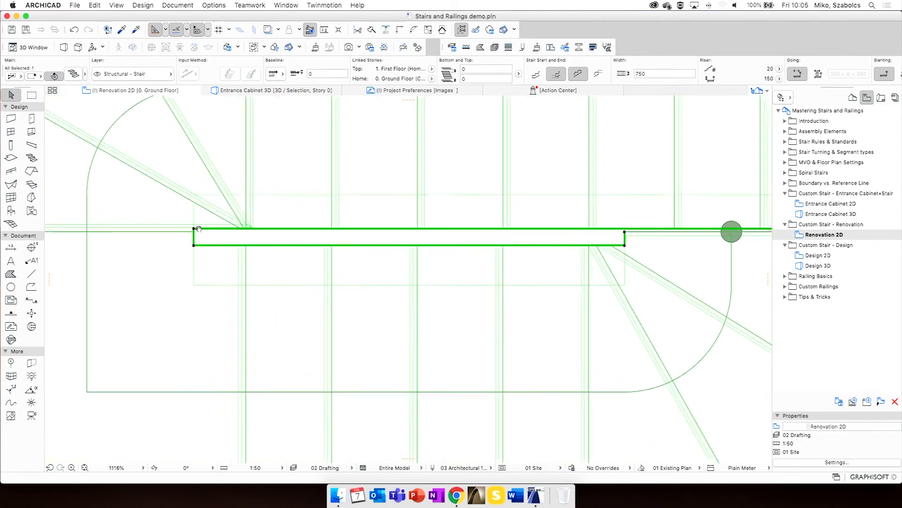
Move the left end edge of the narrow strip between the two stair flights inward, towards the converging winder risers
{"action": "scroll", "coordinate": [241, 235], "scroll_direction": "up", "scroll_amount": 3}
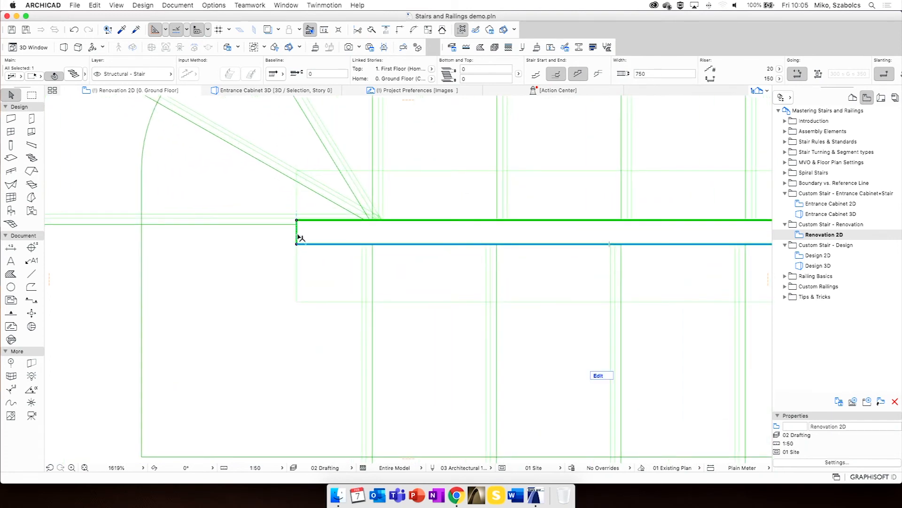
{"action": "left_click", "coordinate": [297, 233]}
{"action": "key", "text": "Escape"}
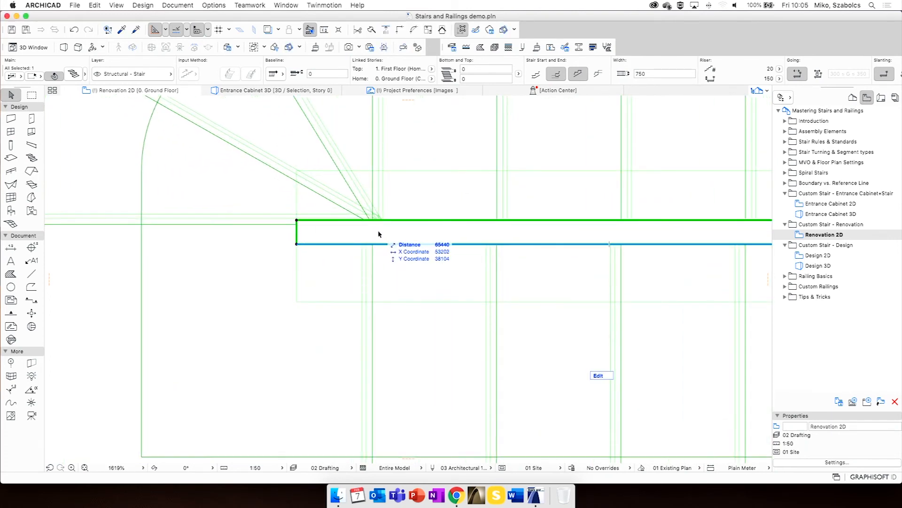
{"action": "left_click", "coordinate": [296, 233]}
{"action": "left_click", "coordinate": [327, 234]}
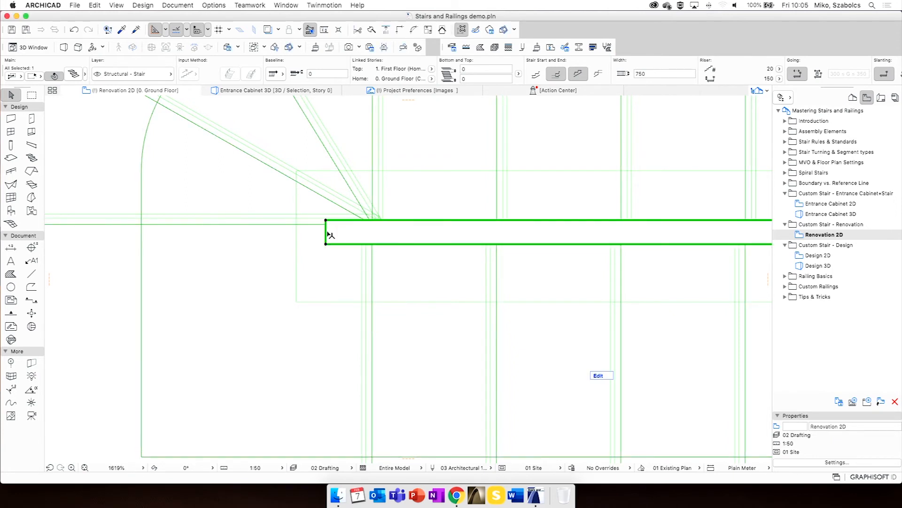
{"action": "left_click", "coordinate": [328, 234]}
{"action": "left_click", "coordinate": [350, 235]}
{"action": "scroll", "coordinate": [369, 241], "scroll_direction": "down", "scroll_amount": 5}
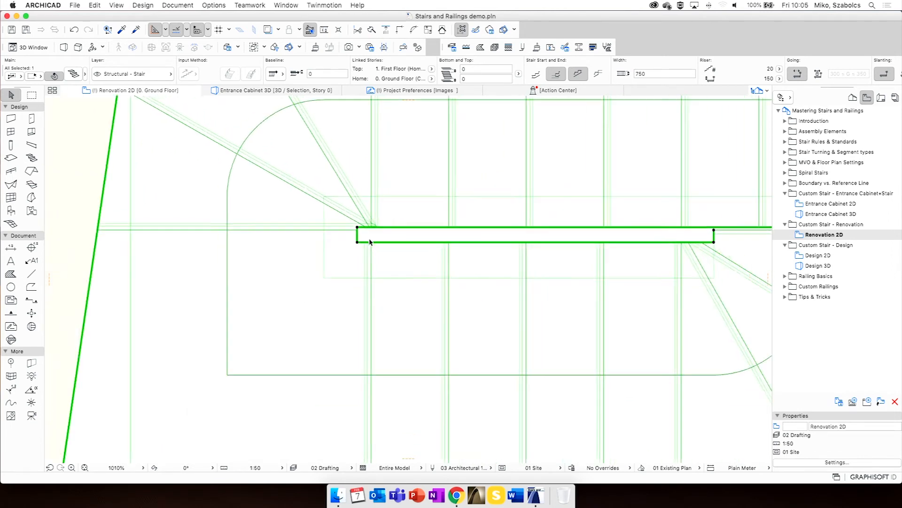
Enter edit mode for the renovation stair and switch the display from Schematic to Symbol
{"action": "left_click", "coordinate": [585, 408]}
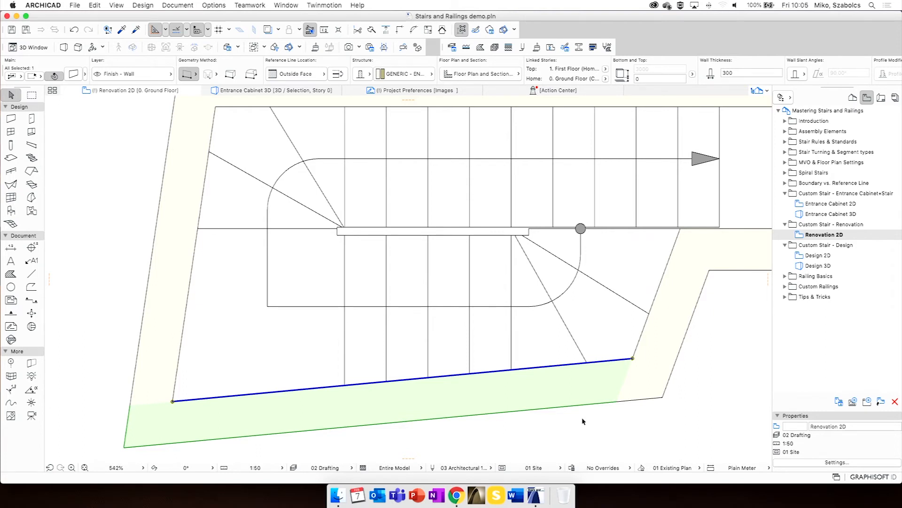
{"action": "scroll", "coordinate": [492, 331], "scroll_direction": "down", "scroll_amount": 5}
{"action": "scroll", "coordinate": [486, 304], "scroll_direction": "up", "scroll_amount": 3}
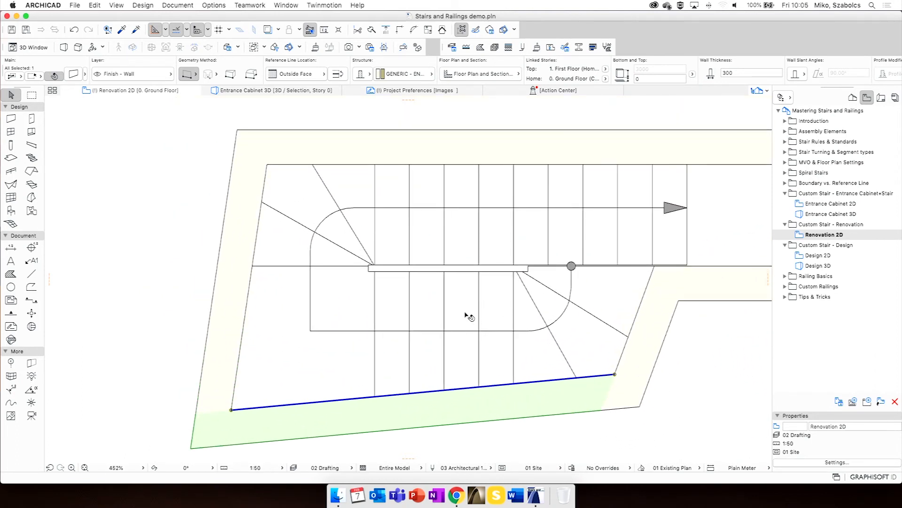
{"action": "left_click", "coordinate": [466, 315]}
{"action": "left_click", "coordinate": [585, 357]}
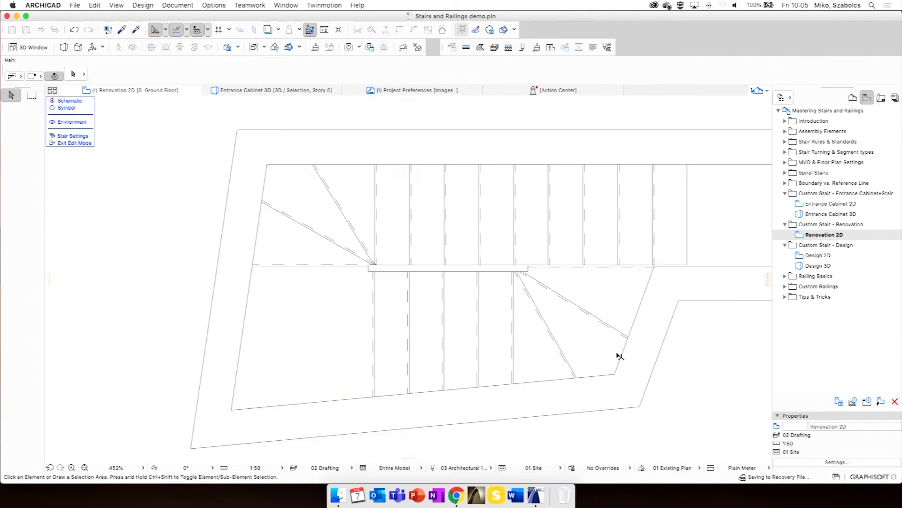
{"action": "left_click", "coordinate": [77, 108]}
Move the walking line's first arc node outward about 169 mm at 15°, and shift its start point along the first riser towards the wall
{"action": "scroll", "coordinate": [508, 282], "scroll_direction": "up", "scroll_amount": 4}
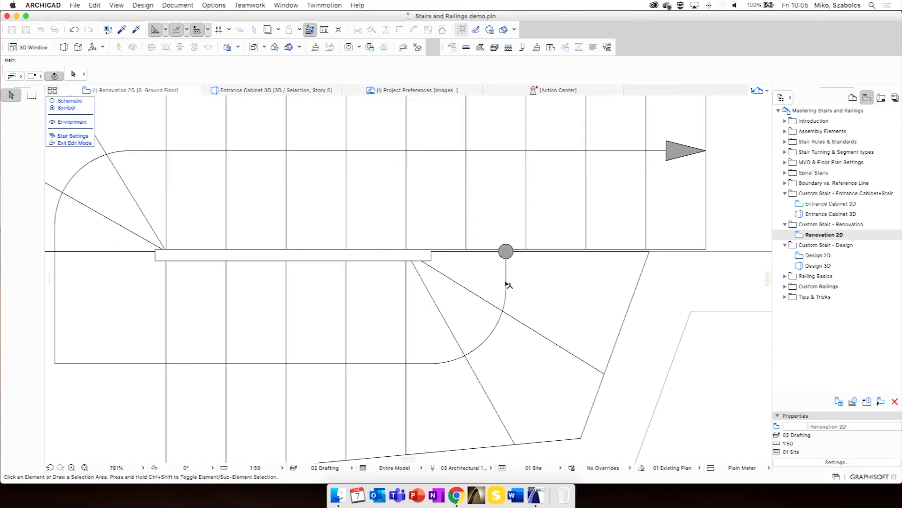
{"action": "left_click", "coordinate": [507, 284]}
{"action": "left_click", "coordinate": [506, 288]}
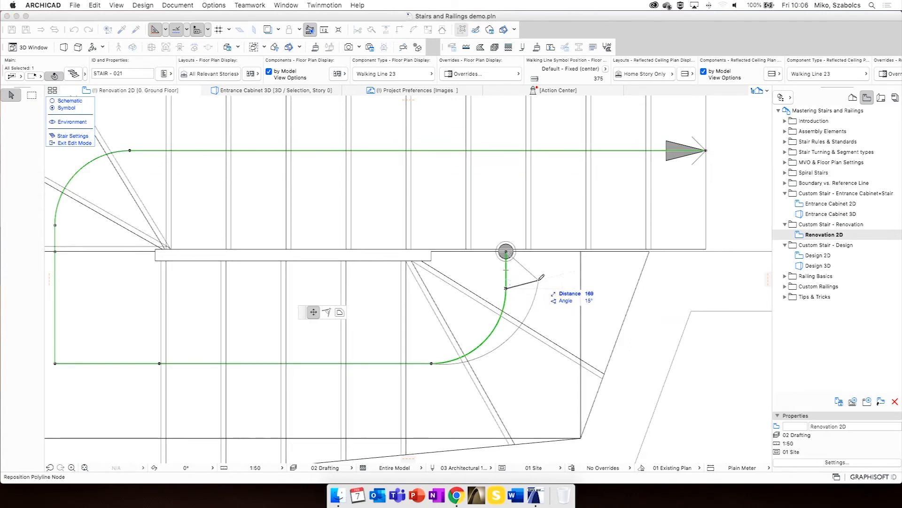
{"action": "left_click", "coordinate": [538, 280]}
{"action": "left_click", "coordinate": [506, 251]}
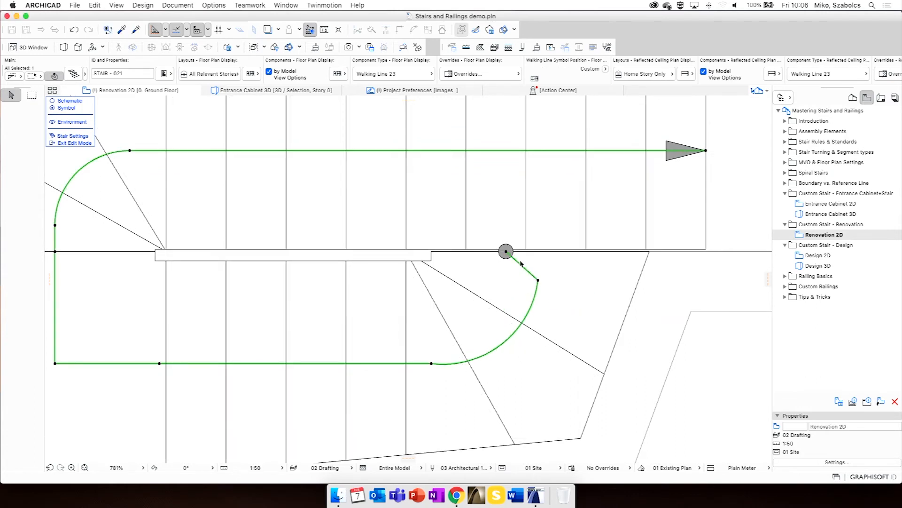
{"action": "left_click", "coordinate": [545, 252]}
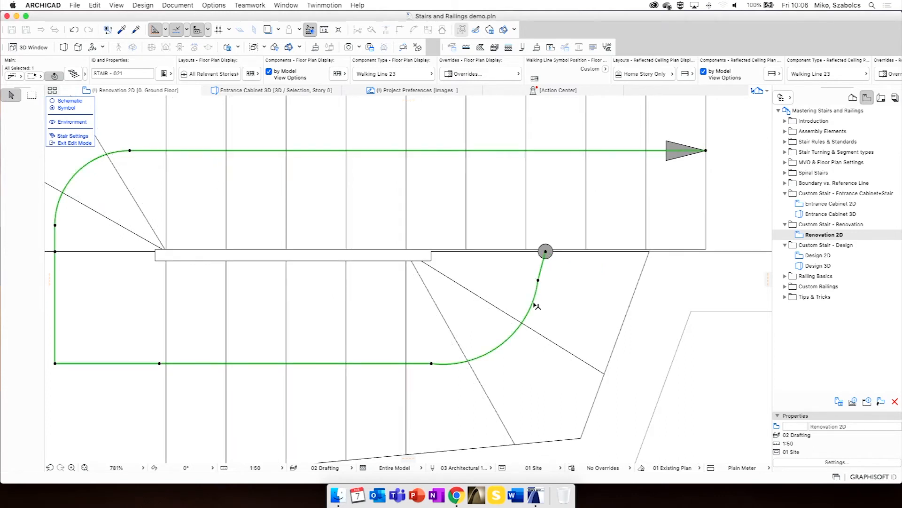
Move the walking line's first arc node about 84 mm along the curve, re-curve the adjoining arc edge outward, and exit stair edit mode
{"action": "left_click", "coordinate": [538, 281]}
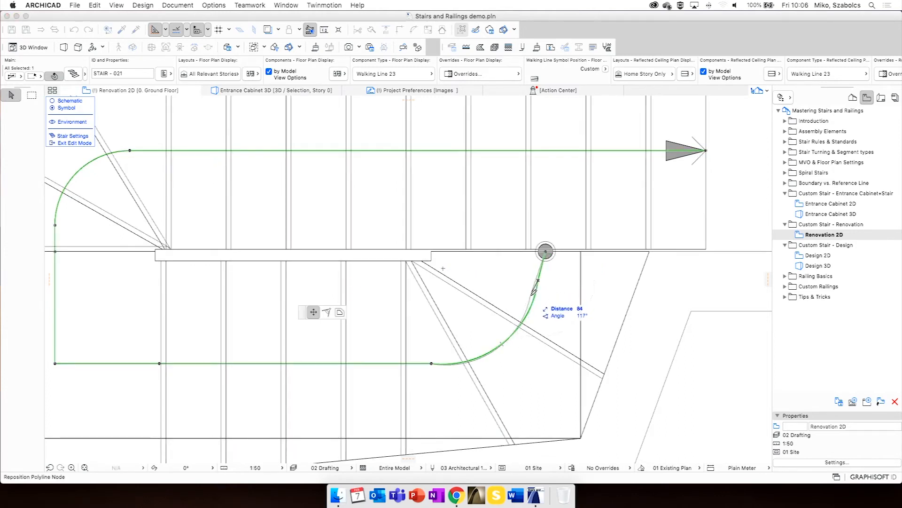
{"action": "left_click", "coordinate": [530, 295]}
{"action": "left_click", "coordinate": [522, 314]}
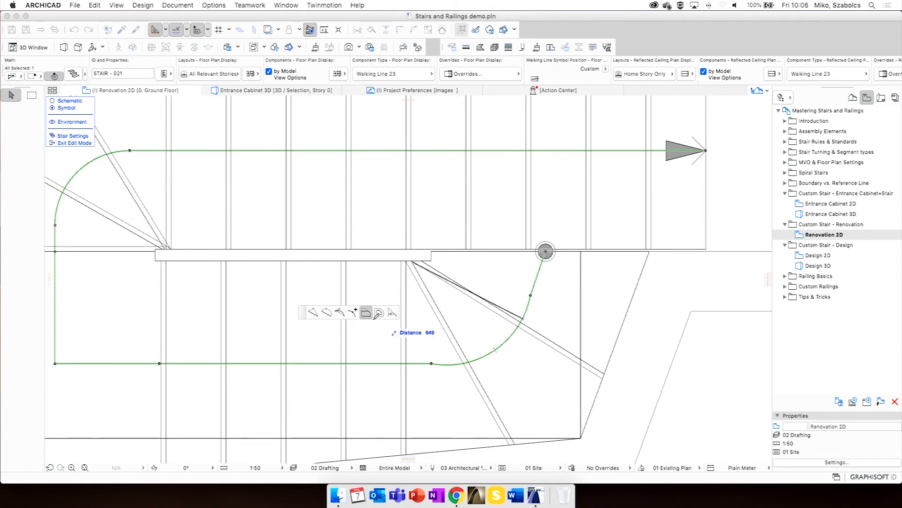
{"action": "left_click", "coordinate": [325, 313]}
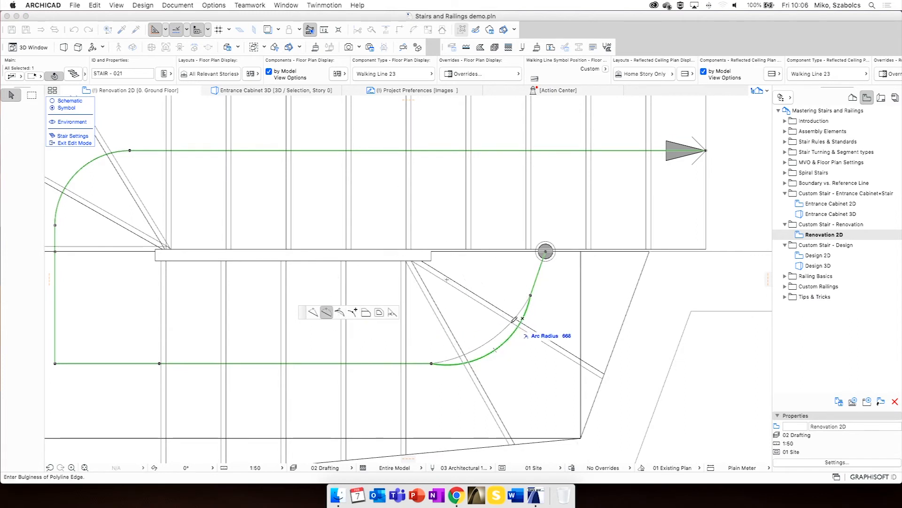
{"action": "left_click", "coordinate": [547, 341]}
{"action": "scroll", "coordinate": [528, 346], "scroll_direction": "down", "scroll_amount": 5}
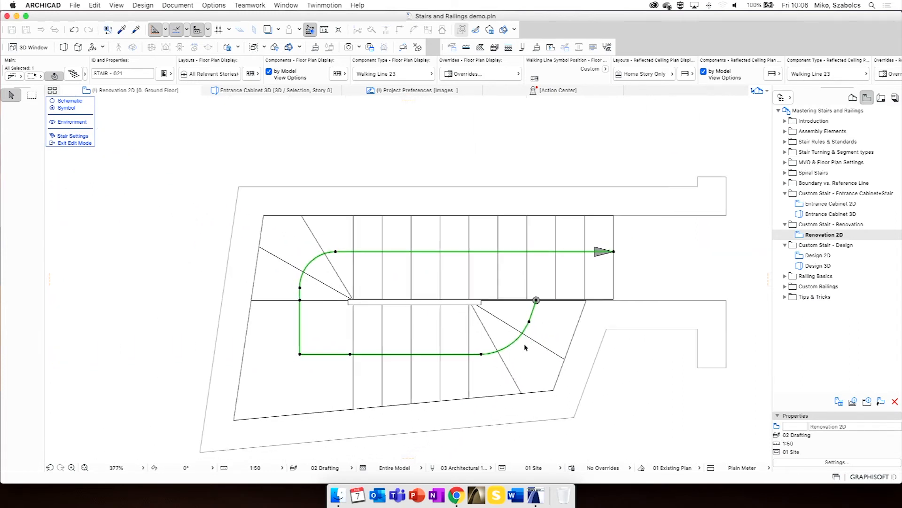
{"action": "left_click", "coordinate": [638, 404]}
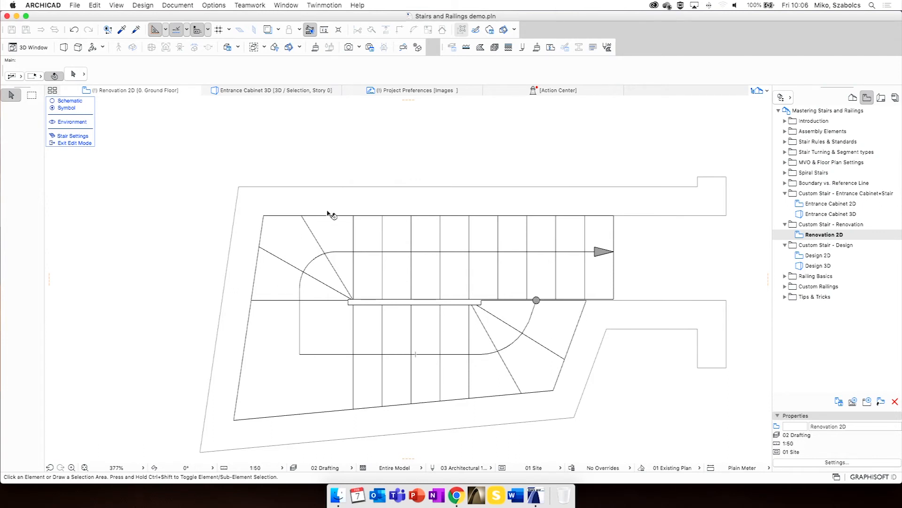
{"action": "left_click", "coordinate": [62, 143]}
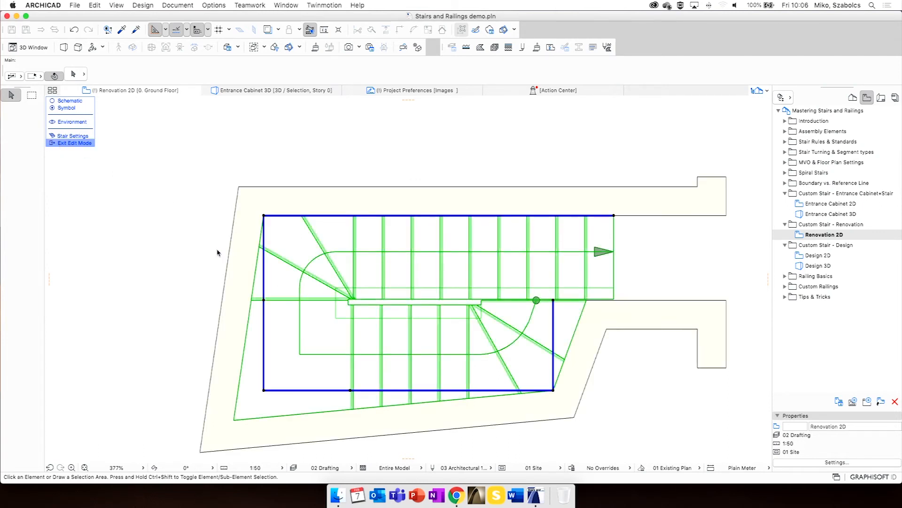
{"action": "left_click", "coordinate": [193, 247]}
Examine the renovation stair's outline, treads and baseline points on the floor plan
{"action": "scroll", "coordinate": [330, 300], "scroll_direction": "down", "scroll_amount": 3}
{"action": "middle_click_drag", "start_coordinate": [388, 313], "coordinate": [385, 282]}
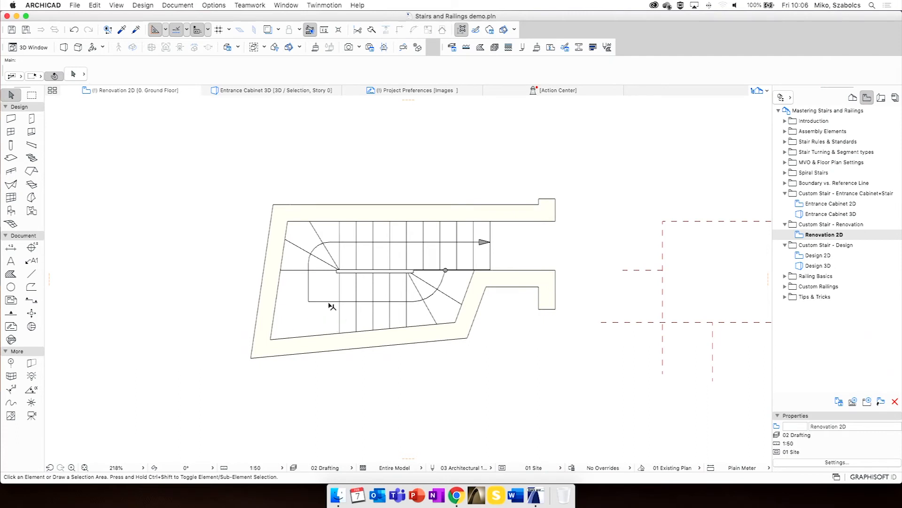
{"action": "middle_click_drag", "start_coordinate": [506, 330], "coordinate": [424, 316]}
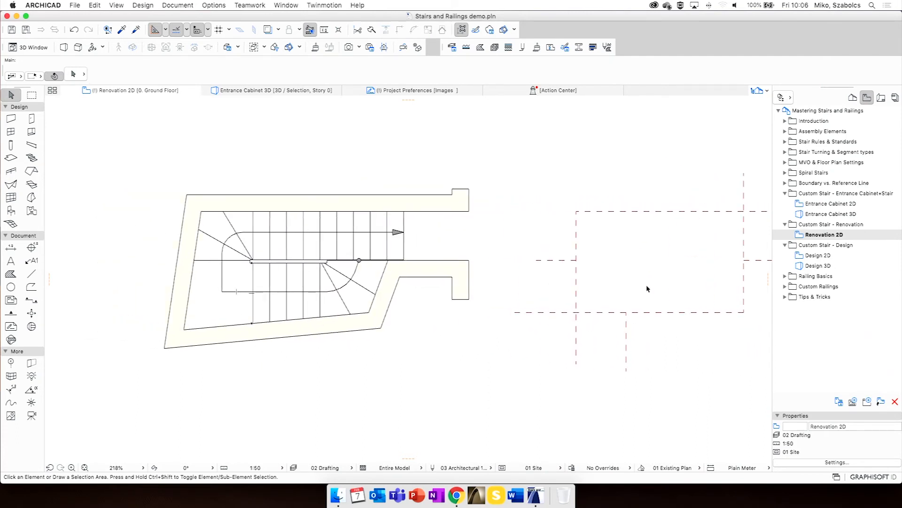
{"action": "left_click", "coordinate": [248, 306]}
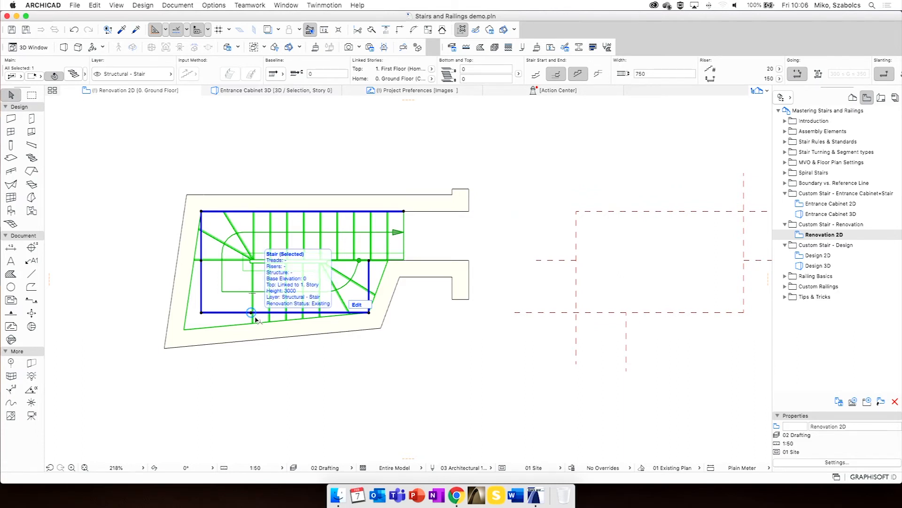
{"action": "left_click", "coordinate": [454, 355]}
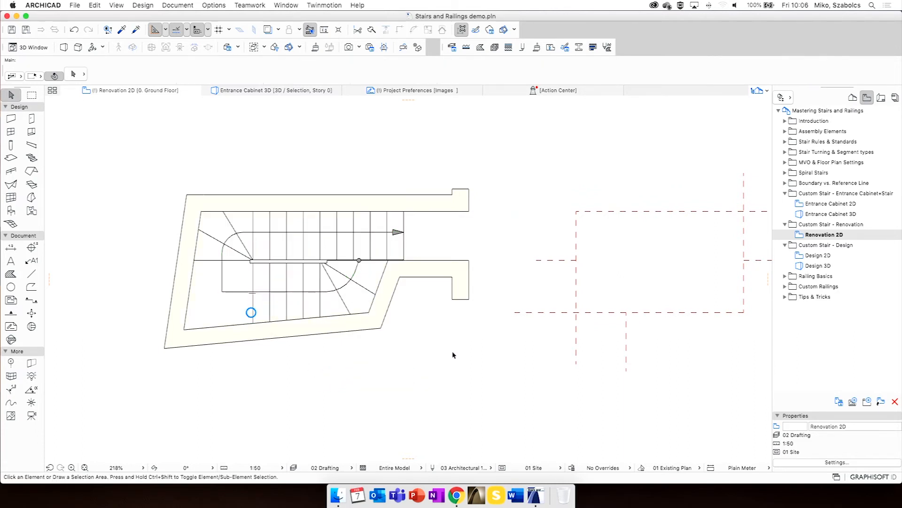
{"action": "left_click", "coordinate": [329, 234]}
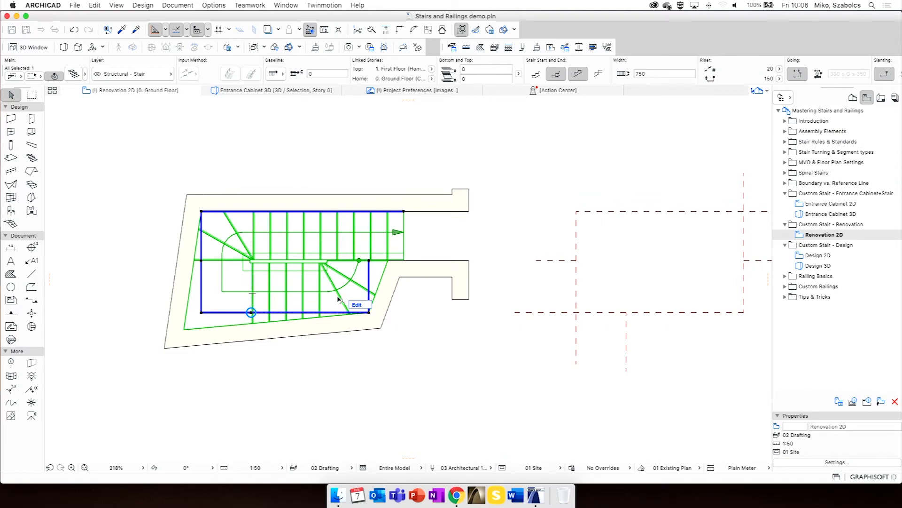
{"action": "left_click", "coordinate": [359, 346]}
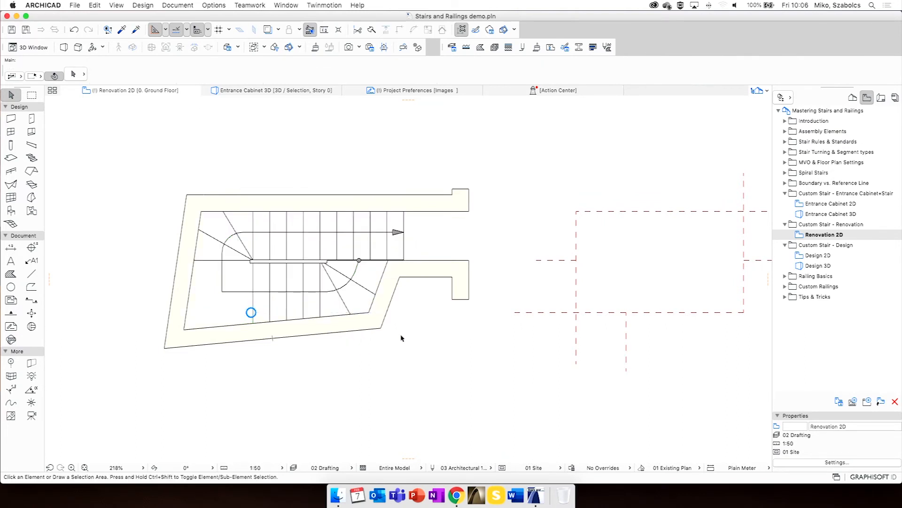
Open the Design 3D view and enter edit mode for the lower wooden stair
{"action": "double_click", "coordinate": [820, 266]}
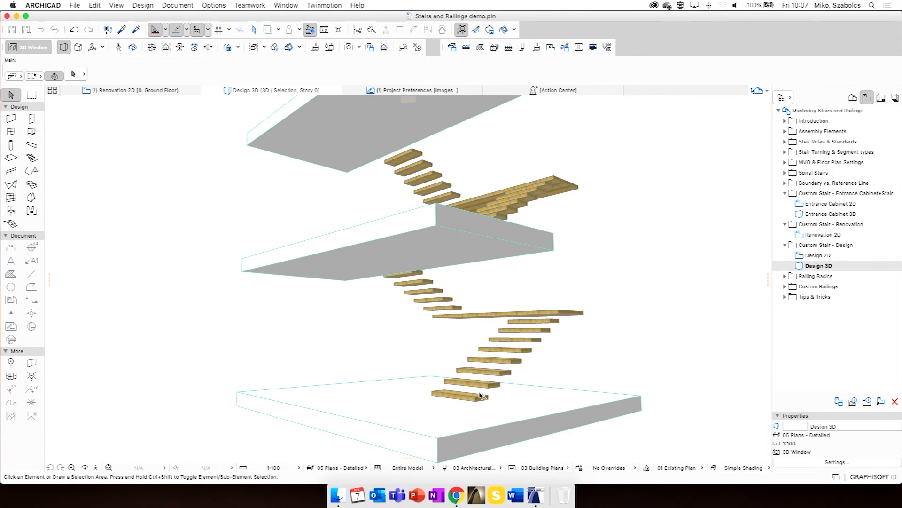
{"action": "scroll", "coordinate": [477, 379], "scroll_direction": "up", "scroll_amount": 5}
{"action": "mouse_move", "coordinate": [472, 371]}
{"action": "middle_mouse_down", "text": "shift"}
{"action": "mouse_move", "coordinate": [463, 343]}
{"action": "mouse_move", "coordinate": [475, 384]}
{"action": "mouse_move", "coordinate": [477, 357]}
{"action": "mouse_move", "coordinate": [487, 363]}
{"action": "middle_mouse_up", "text": "shift"}
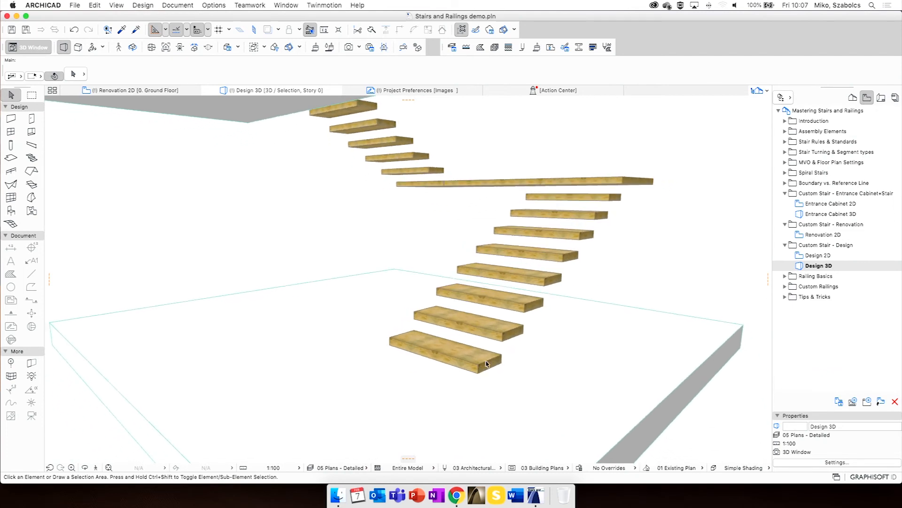
{"action": "left_click", "coordinate": [505, 334]}
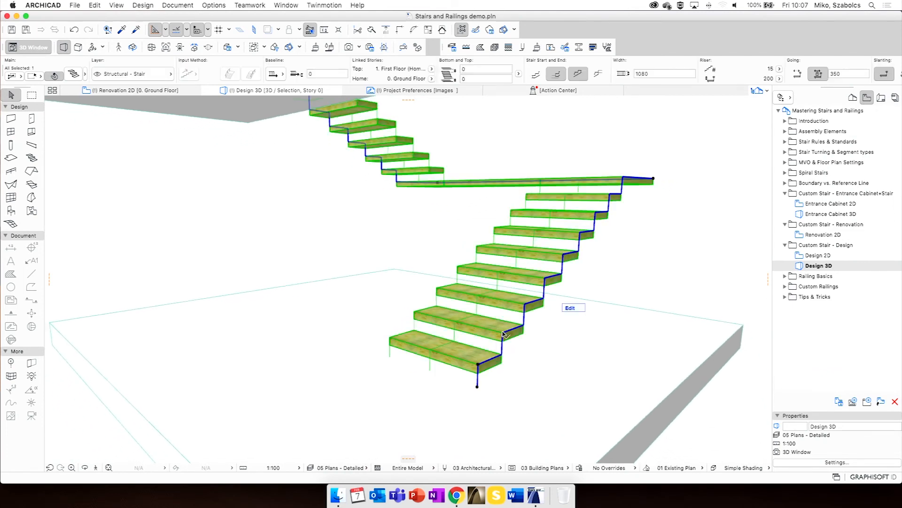
{"action": "left_click", "coordinate": [575, 309]}
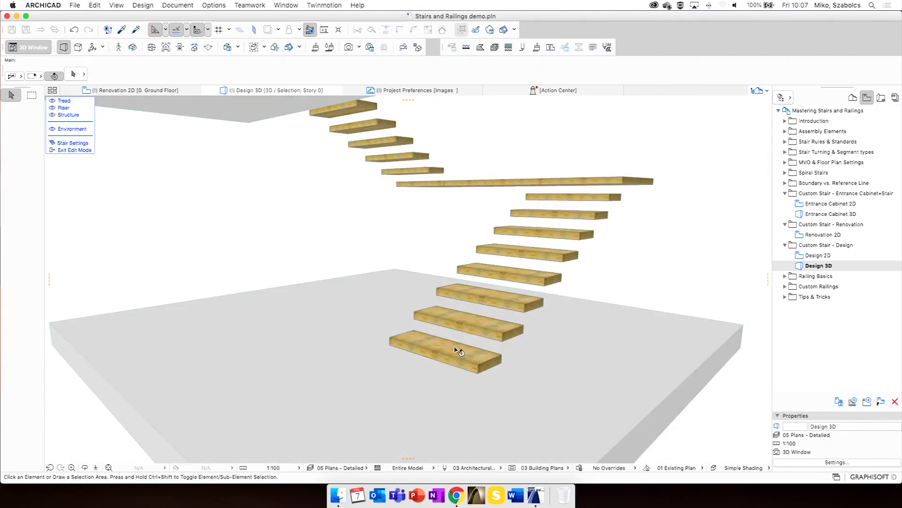
Convert the third tread from the bottom of the lower stair to a morph
{"action": "left_click", "coordinate": [475, 330]}
{"action": "left_click", "coordinate": [471, 364]}
{"action": "left_click", "coordinate": [497, 295]}
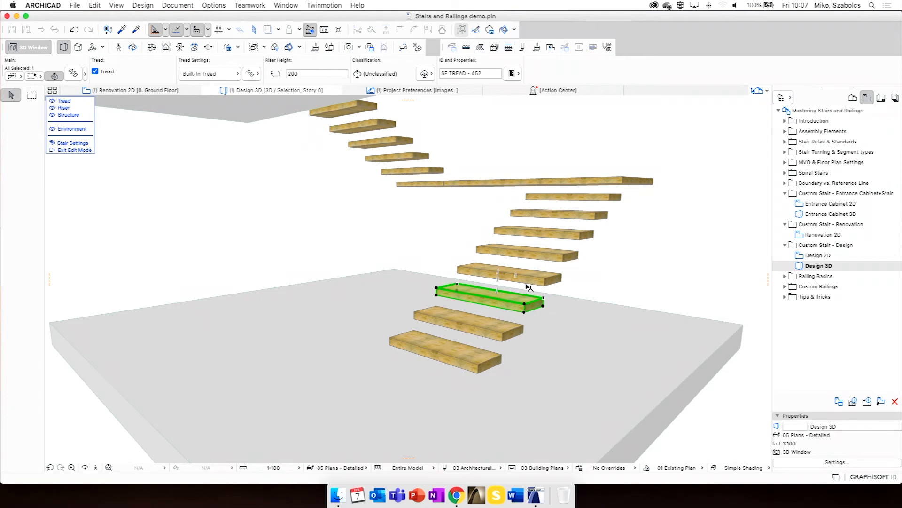
{"action": "right_click", "coordinate": [506, 303]}
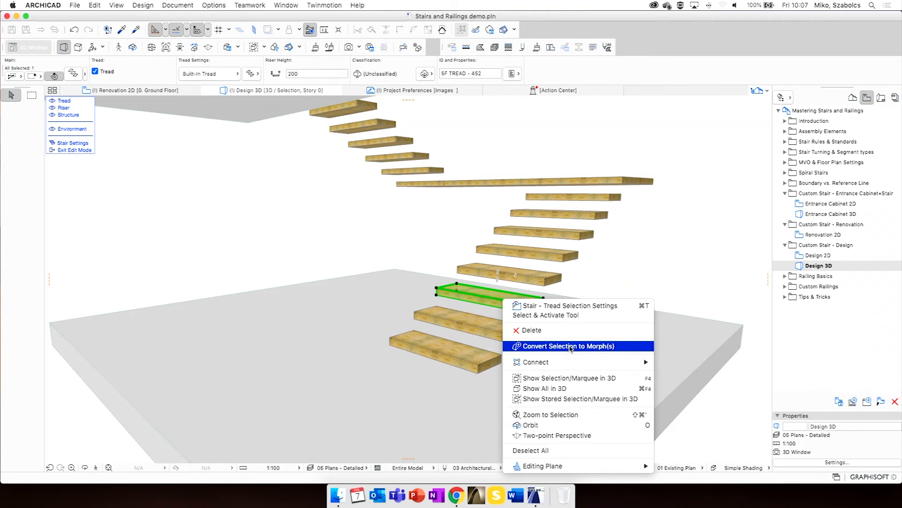
{"action": "left_click", "coordinate": [571, 346]}
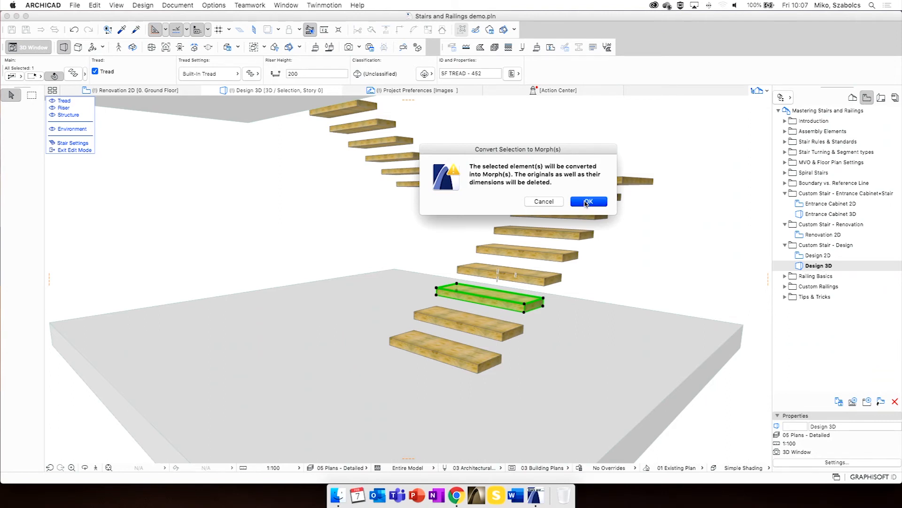
{"action": "left_click", "coordinate": [586, 201]}
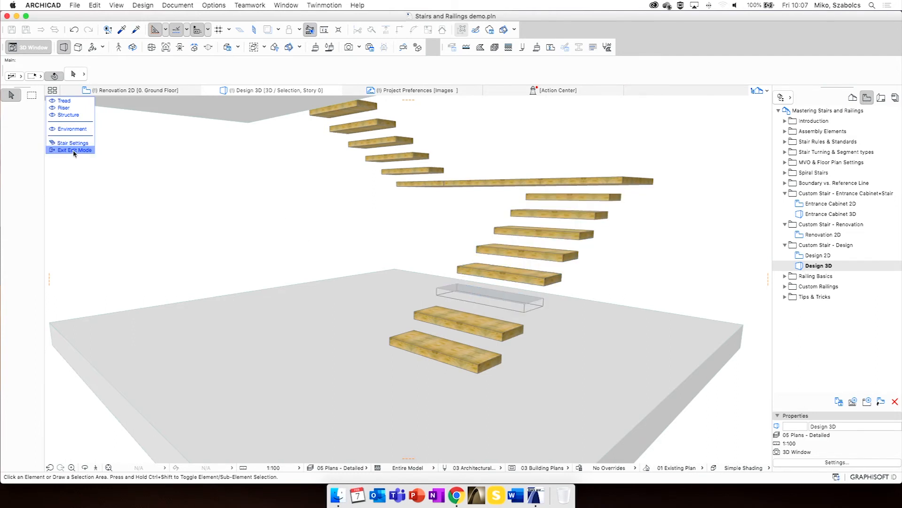
Inspect the converted tread outside stair edit mode, and undo its conversion to a morph
{"action": "left_click", "coordinate": [74, 151]}
{"action": "left_click", "coordinate": [76, 150]}
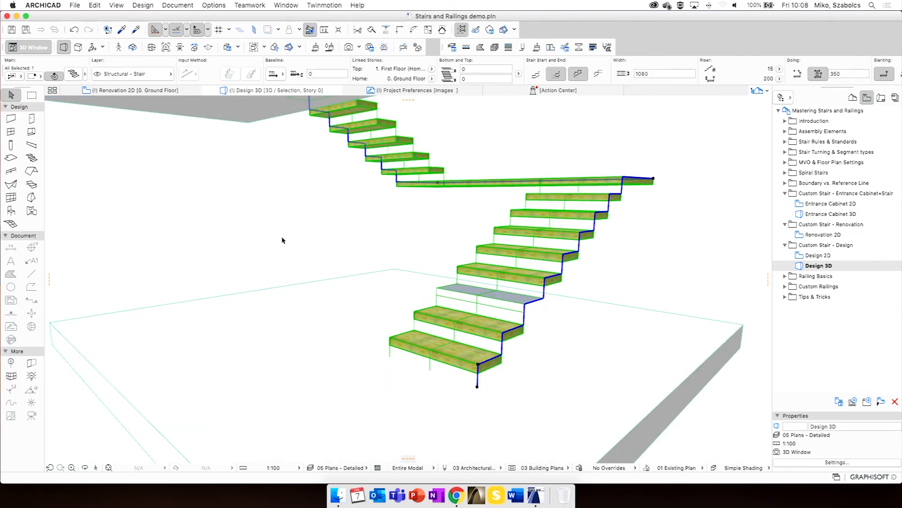
{"action": "left_click", "coordinate": [291, 235]}
{"action": "left_click", "coordinate": [484, 295]}
{"action": "scroll", "coordinate": [520, 298], "scroll_direction": "up", "scroll_amount": 5}
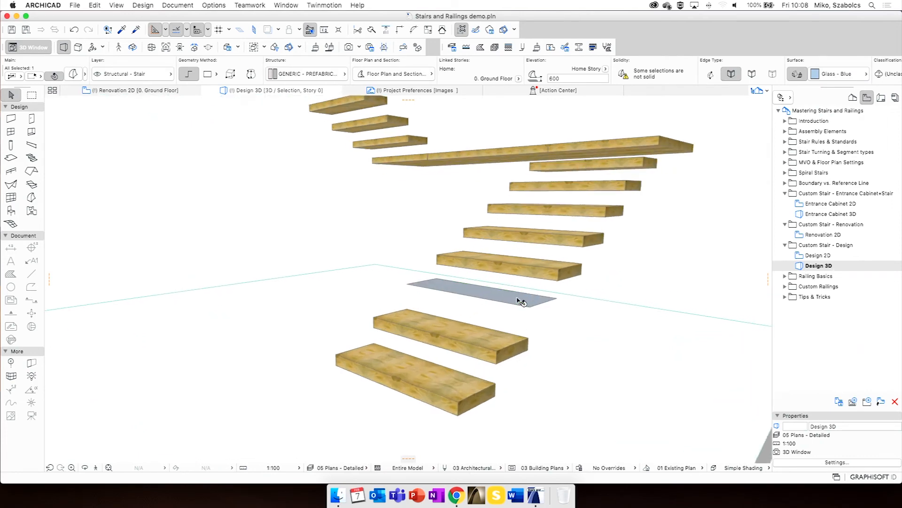
{"action": "scroll", "coordinate": [519, 300], "scroll_direction": "up", "scroll_amount": 2}
{"action": "mouse_move", "coordinate": [519, 300]}
{"action": "middle_mouse_down", "text": "shift"}
{"action": "mouse_move", "coordinate": [519, 266]}
{"action": "mouse_move", "coordinate": [519, 307]}
{"action": "middle_mouse_up", "text": "shift"}
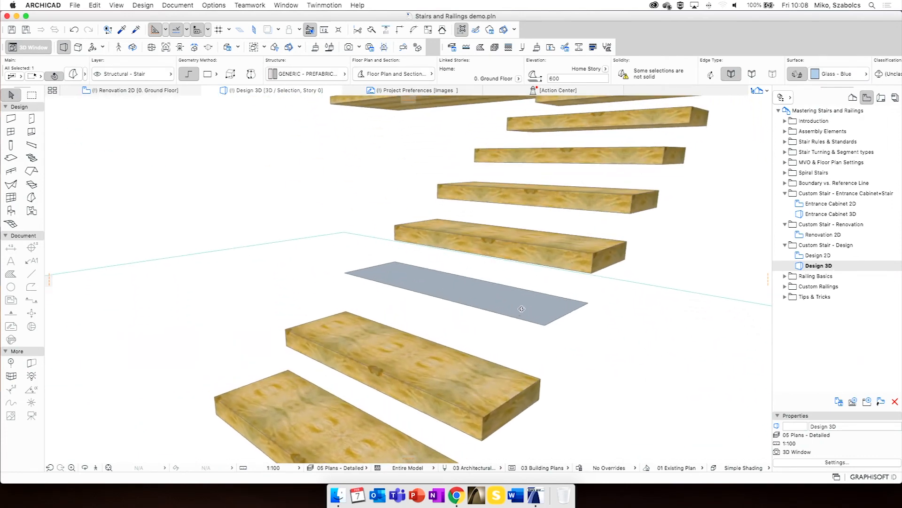
{"action": "key", "text": "super+z"}
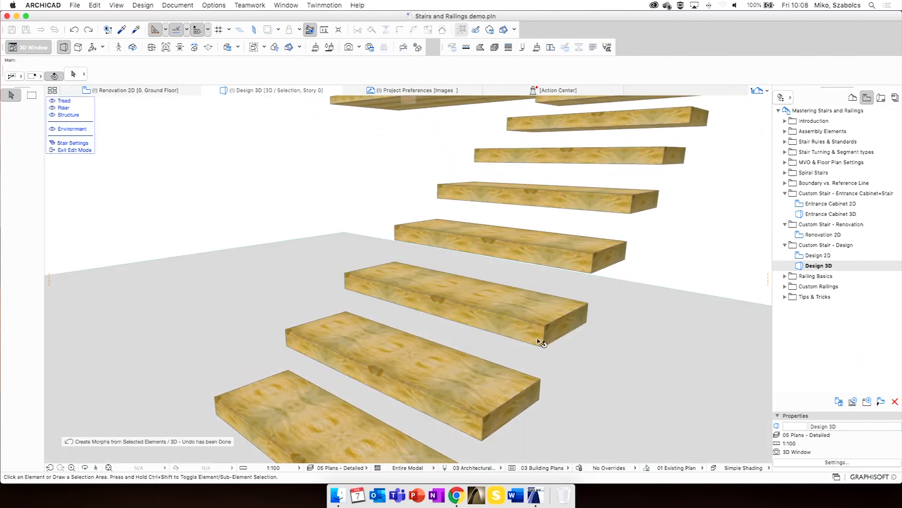
Leave edit mode for the wooden stair with all its treads in view
{"action": "left_click", "coordinate": [561, 321]}
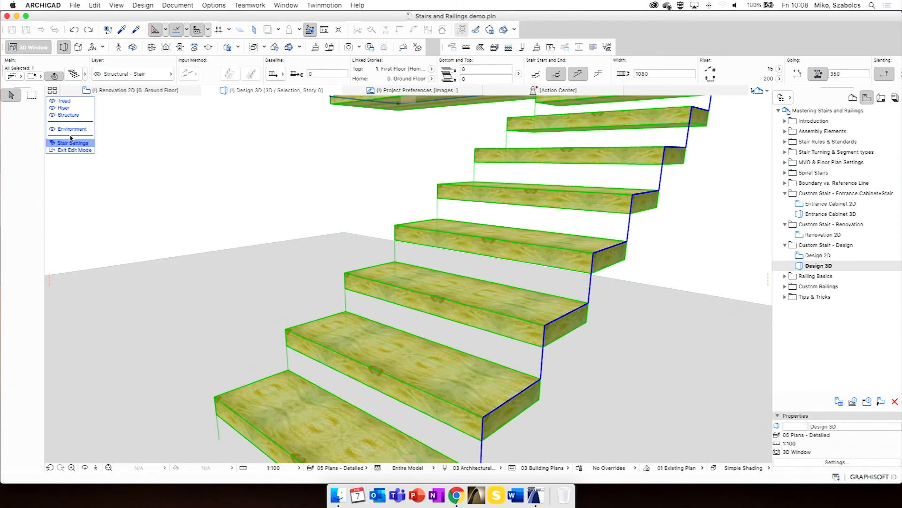
{"action": "middle_click_drag", "start_coordinate": [529, 332], "coordinate": [566, 286], "text": "shift"}
{"action": "scroll", "coordinate": [547, 327], "scroll_direction": "down", "scroll_amount": 3}
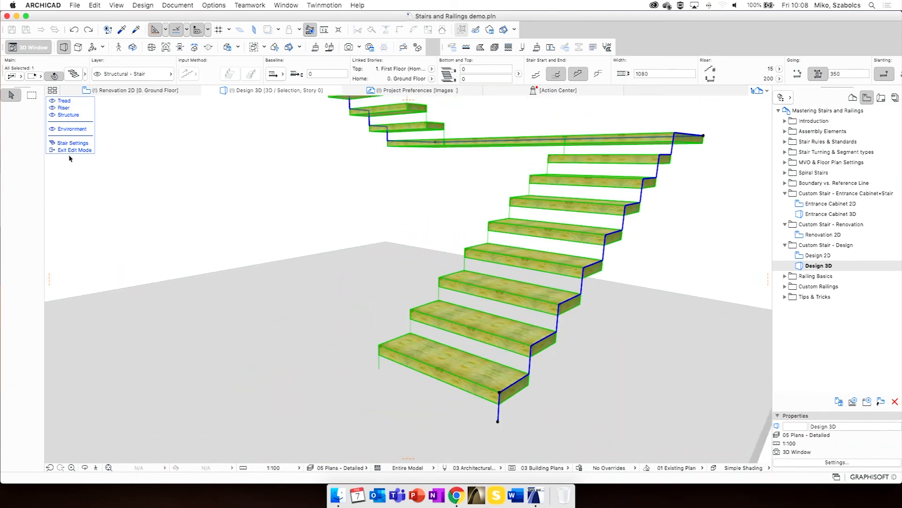
{"action": "left_click", "coordinate": [72, 151]}
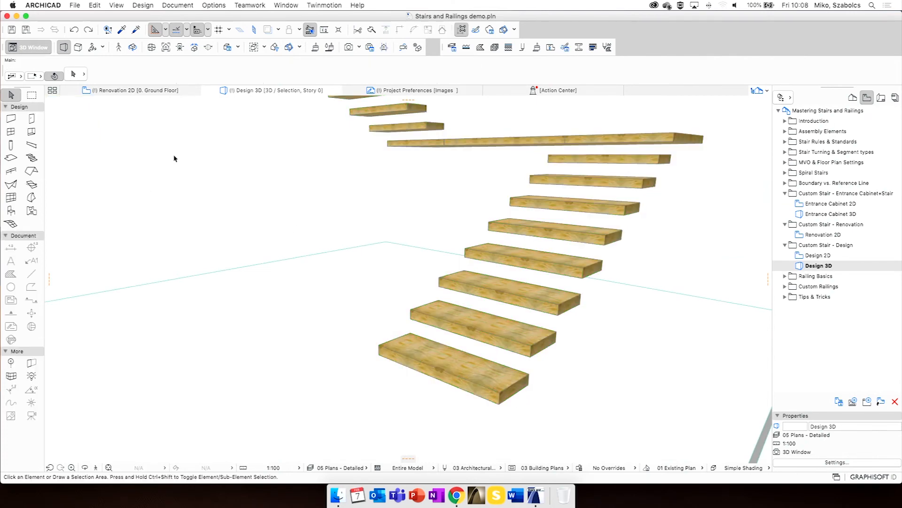
Enter edit mode for the wooden stair and convert its third tread from the bottom to a morph
{"action": "left_click", "coordinate": [487, 293]}
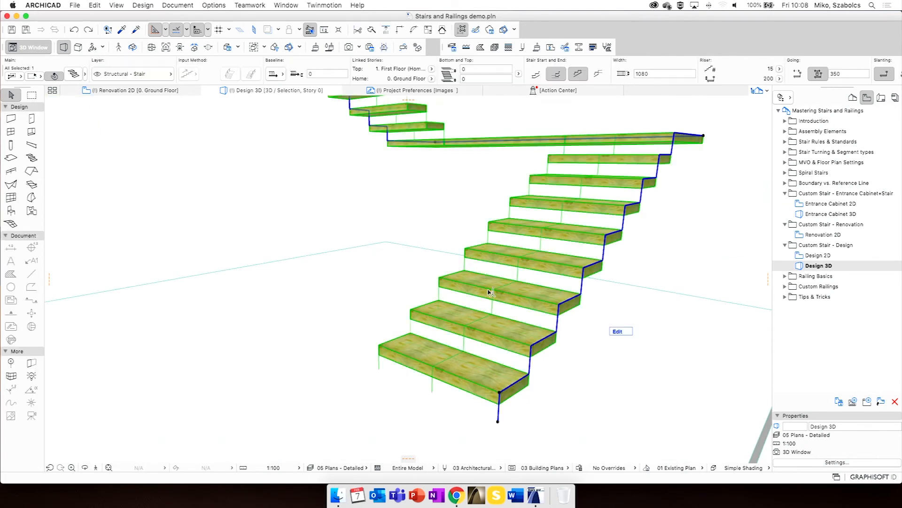
{"action": "left_click", "coordinate": [618, 331]}
{"action": "left_click", "coordinate": [549, 307]}
{"action": "right_click", "coordinate": [540, 309]}
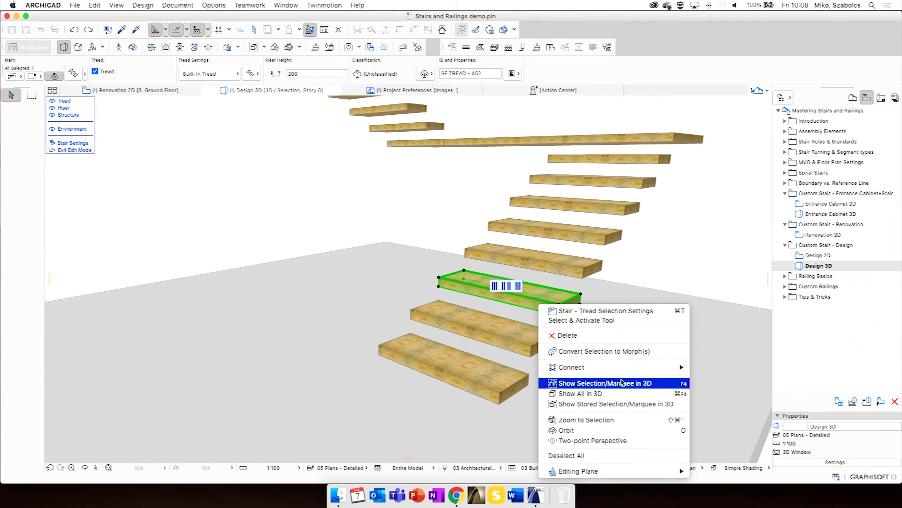
{"action": "left_click", "coordinate": [614, 356]}
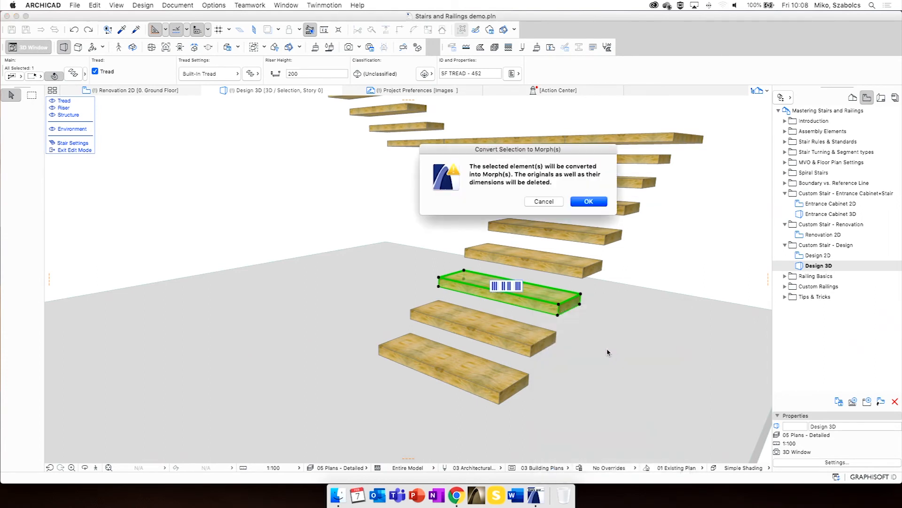
{"action": "left_click", "coordinate": [588, 202]}
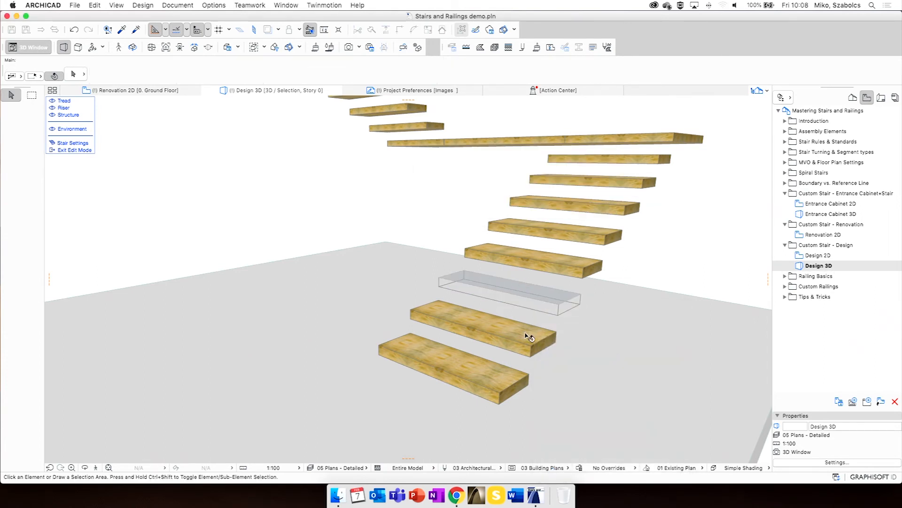
Leave stair edit mode, select the morph replacing the third tread, and examine it from several sides
{"action": "left_click", "coordinate": [75, 149]}
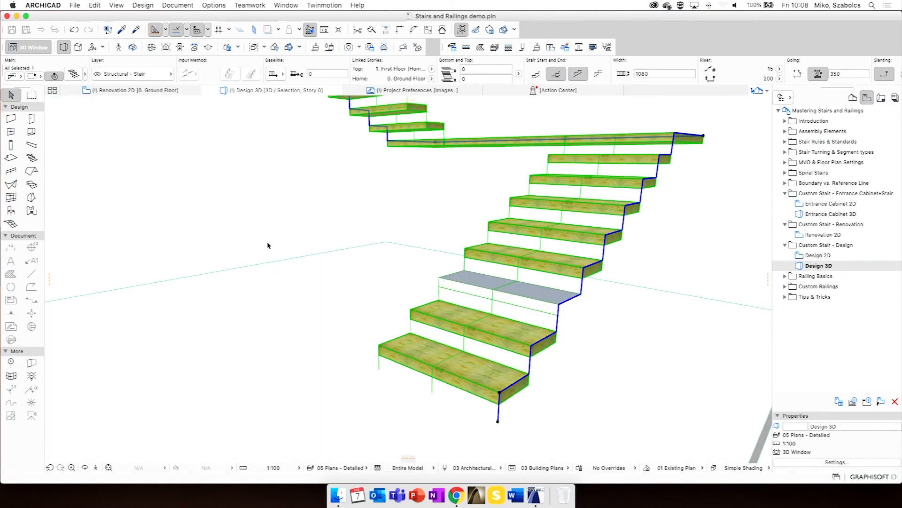
{"action": "left_click", "coordinate": [233, 238]}
{"action": "left_click", "coordinate": [551, 303]}
{"action": "scroll", "coordinate": [540, 298], "scroll_direction": "up", "scroll_amount": 10}
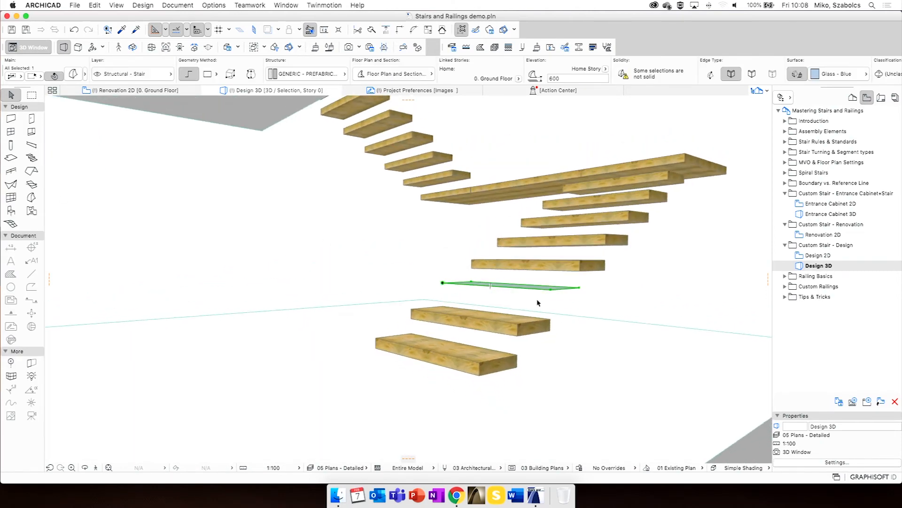
{"action": "middle_click_drag", "start_coordinate": [539, 298], "coordinate": [487, 298], "text": "shift"}
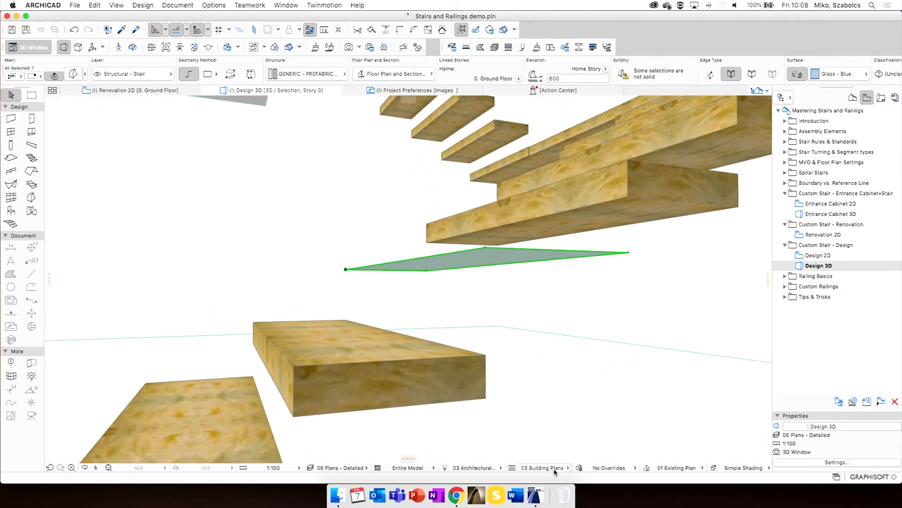
{"action": "middle_click_drag", "start_coordinate": [319, 303], "coordinate": [531, 306], "text": "shift"}
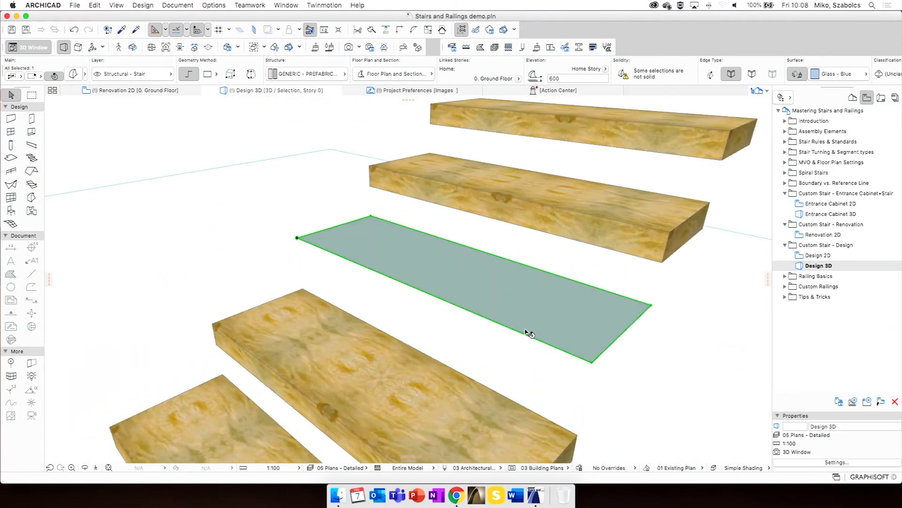
Assign the Concrete - Precast building material to the third-tread morph and disable its Glass - Blue surface override
{"action": "left_click", "coordinate": [329, 71]}
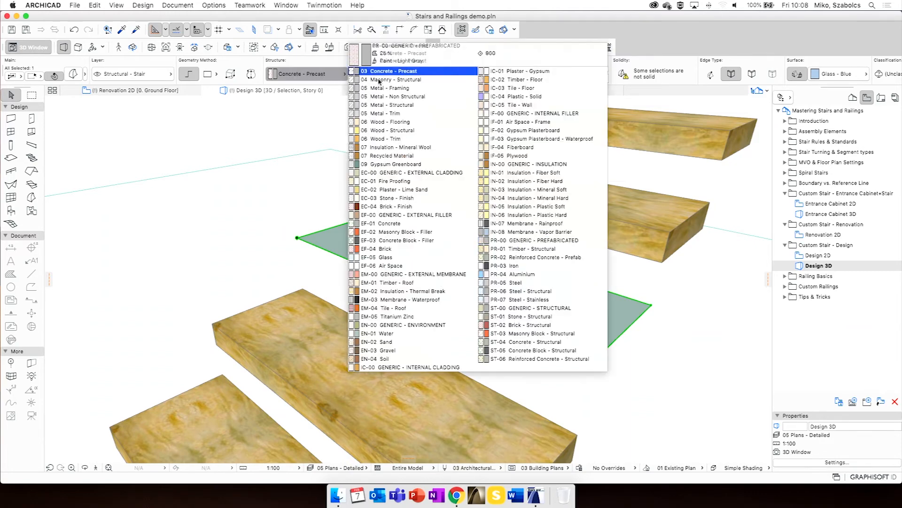
{"action": "left_click", "coordinate": [376, 72]}
{"action": "middle_click_drag", "start_coordinate": [474, 295], "coordinate": [447, 242], "text": "shift"}
{"action": "left_click", "coordinate": [73, 73]}
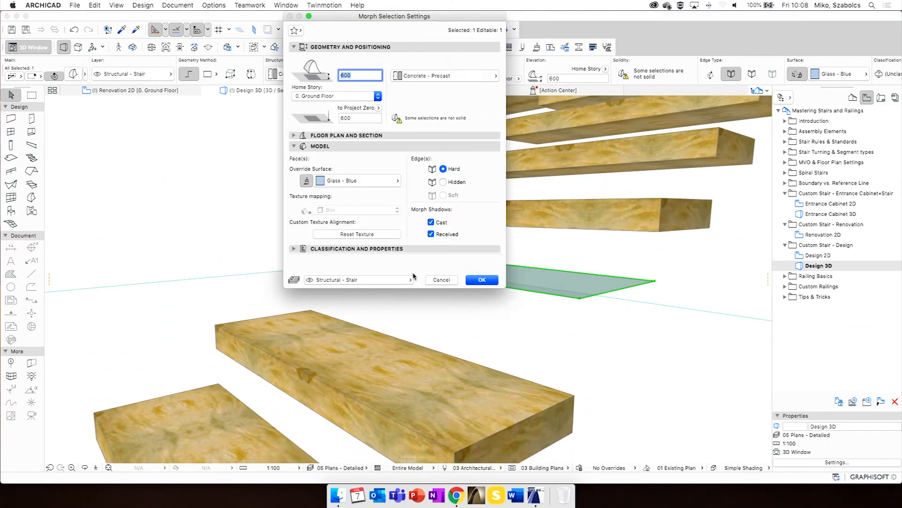
{"action": "left_click", "coordinate": [306, 182]}
{"action": "left_click", "coordinate": [489, 280]}
{"action": "middle_click_drag", "start_coordinate": [588, 353], "coordinate": [541, 300], "text": "shift"}
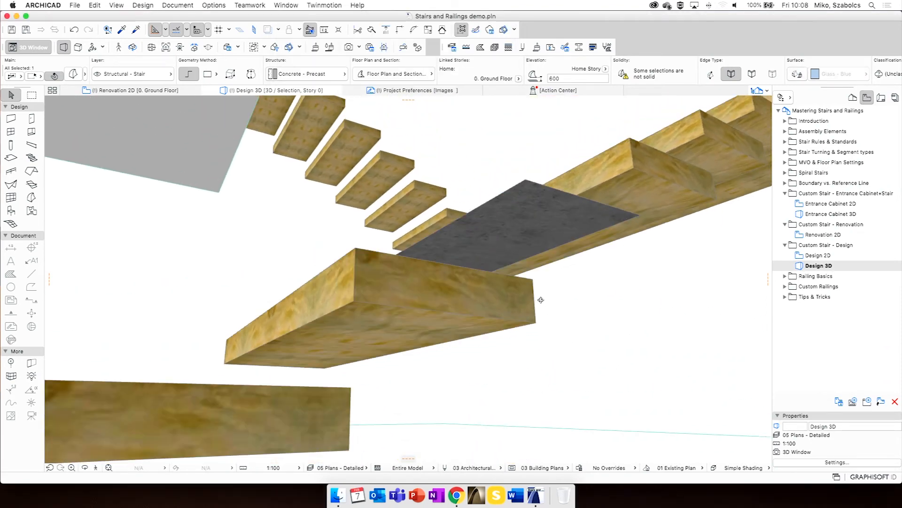
Extrude the morph's flat face downward to an elevation of 504, and extend its near end beyond the neighbouring treads
{"action": "left_click", "coordinate": [545, 231]}
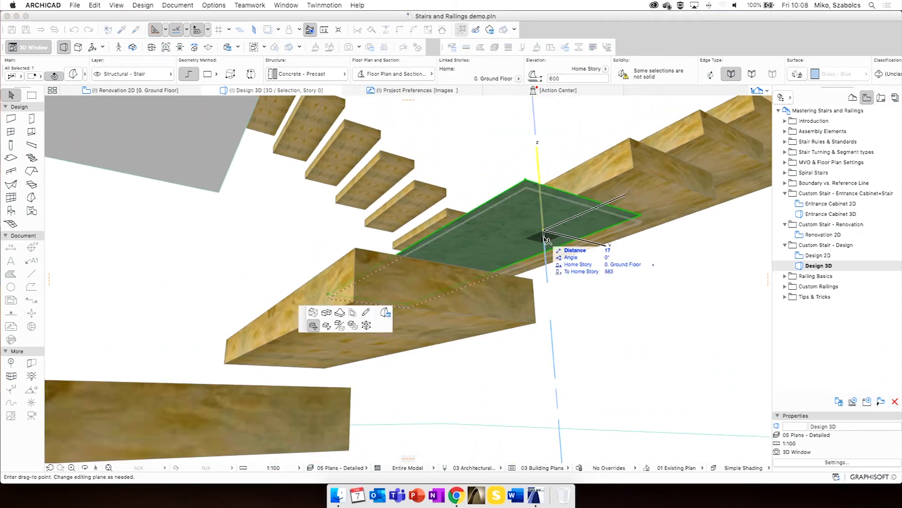
{"action": "left_click", "coordinate": [313, 312]}
{"action": "scroll", "coordinate": [571, 250], "scroll_direction": "down", "scroll_amount": 5}
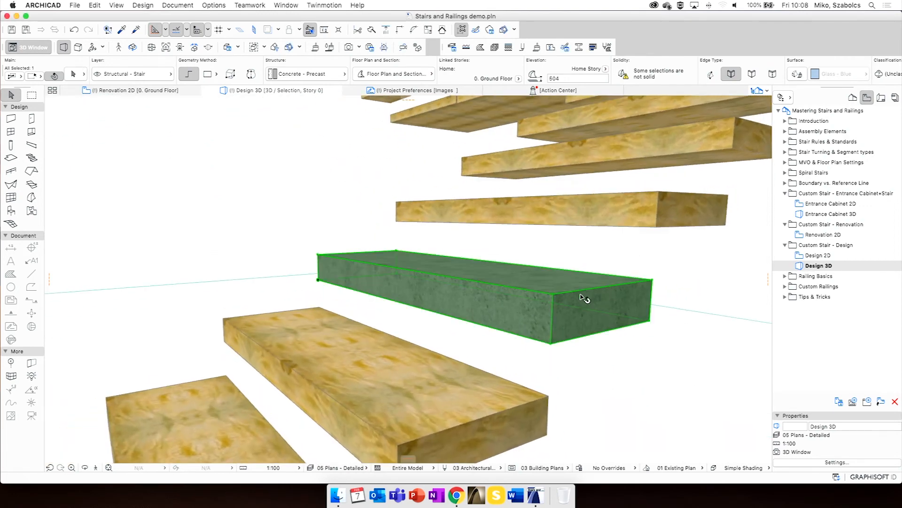
{"action": "left_click", "coordinate": [608, 312]}
{"action": "scroll", "coordinate": [675, 324], "scroll_direction": "down", "scroll_amount": 3}
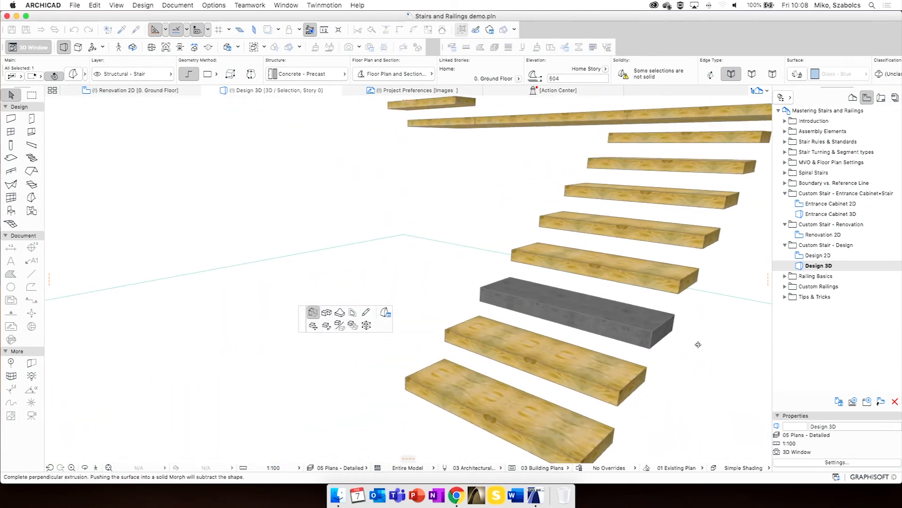
{"action": "left_click", "coordinate": [723, 362]}
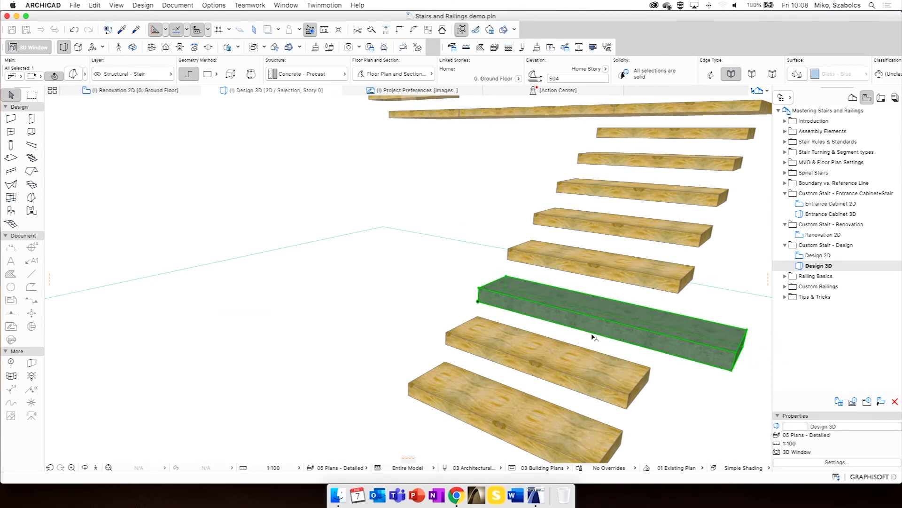
{"action": "left_click", "coordinate": [607, 305]}
{"action": "key", "text": "Escape"}
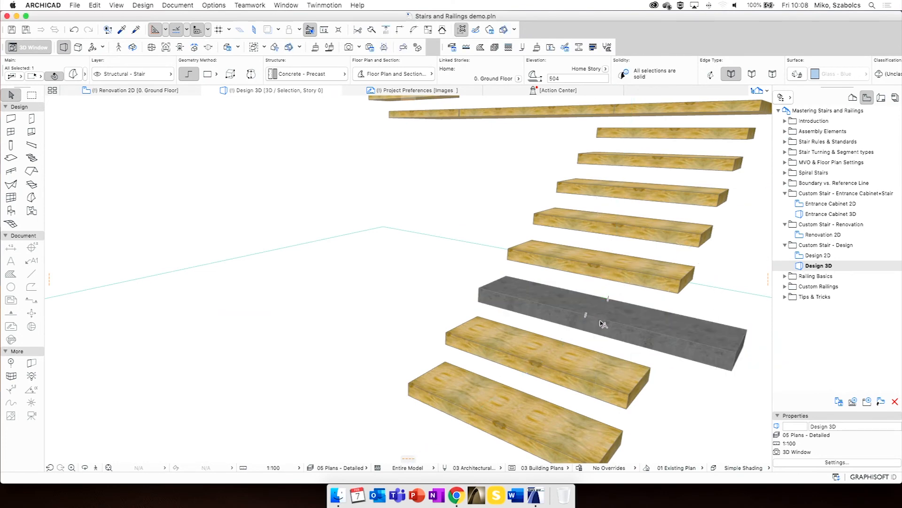
Examine the library part types available for saving the selected morph, including Stair Tread
{"action": "left_click", "coordinate": [72, 5]}
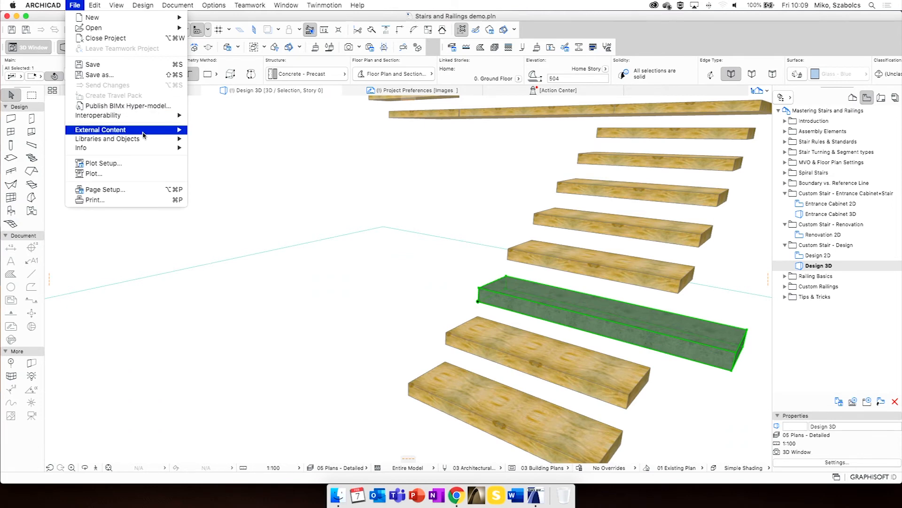
{"action": "mouse_move", "coordinate": [148, 139]}
{"action": "mouse_move", "coordinate": [286, 225]}
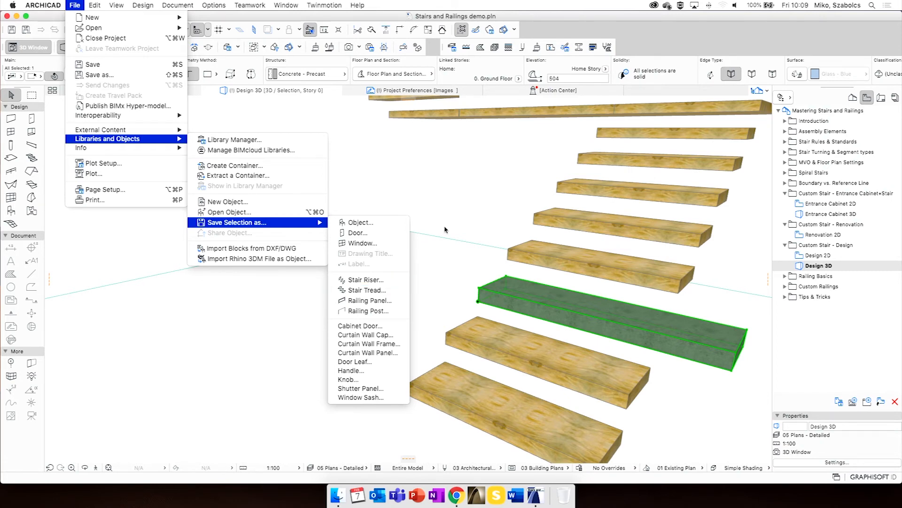
{"action": "key", "text": "Escape"}
{"action": "key", "text": "Escape"}
Enter stair edit mode, select the second tread from the bottom, and review the available tread components
{"action": "left_click", "coordinate": [611, 385]}
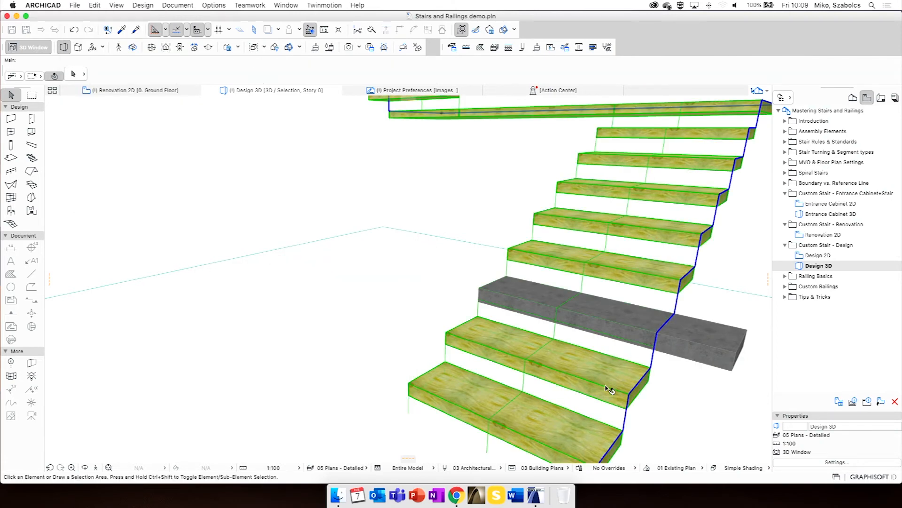
{"action": "left_click", "coordinate": [682, 375]}
{"action": "left_click", "coordinate": [616, 388]}
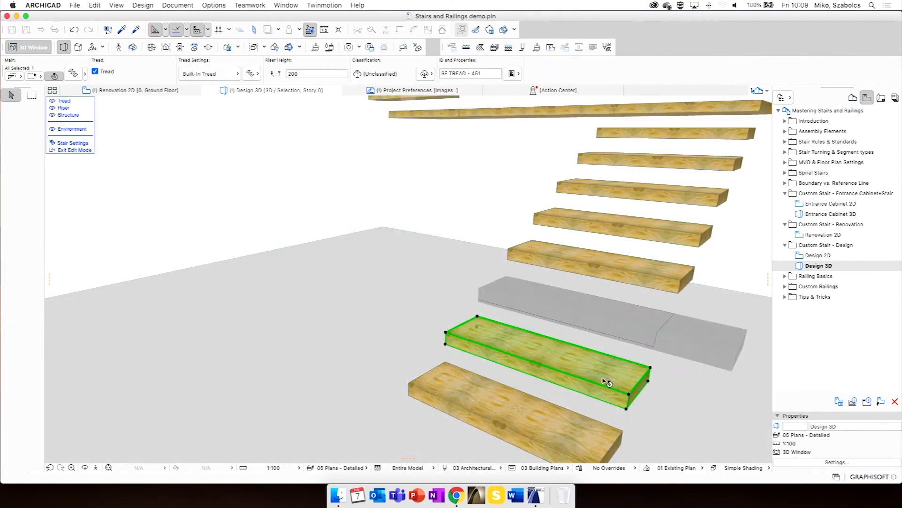
{"action": "left_click", "coordinate": [191, 74]}
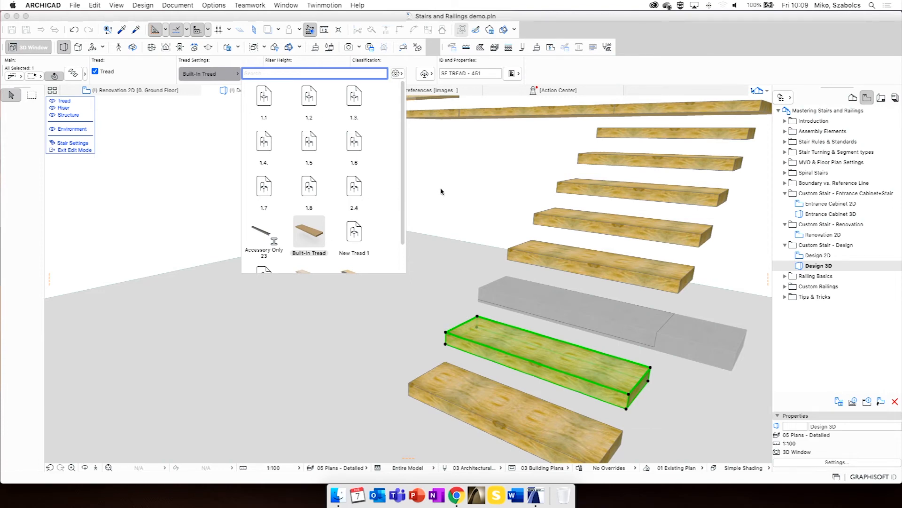
{"action": "left_click", "coordinate": [459, 211]}
{"action": "left_click", "coordinate": [163, 191]}
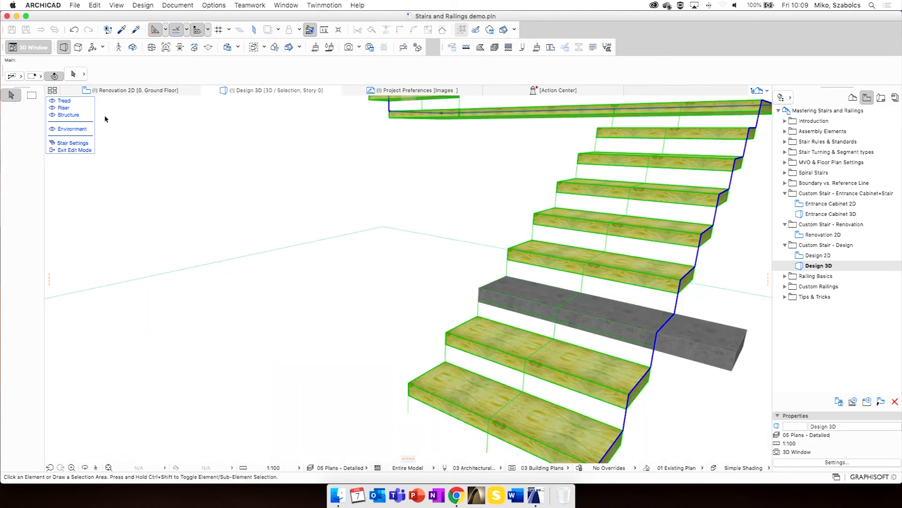
Undo the morph's extrusions, material changes and conversion from the third tread, and leave stair edit mode
{"action": "left_click", "coordinate": [75, 31]}
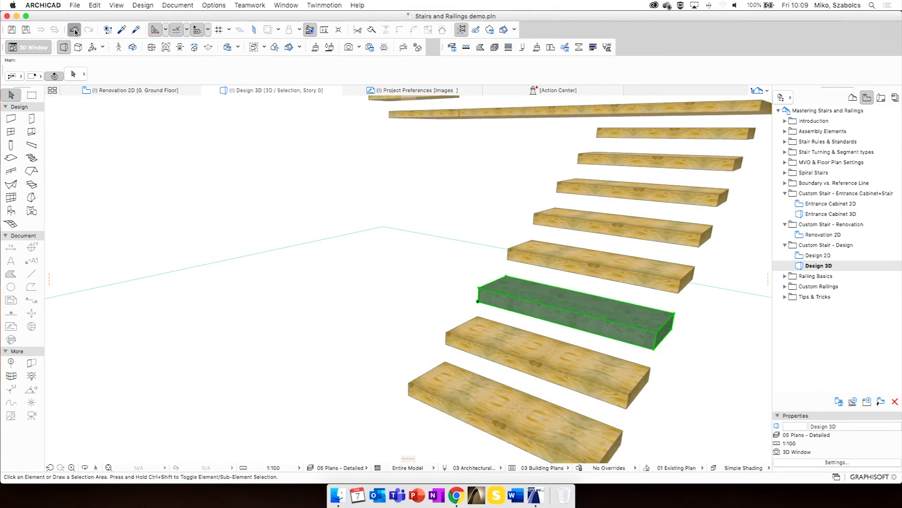
{"action": "left_click", "coordinate": [75, 31]}
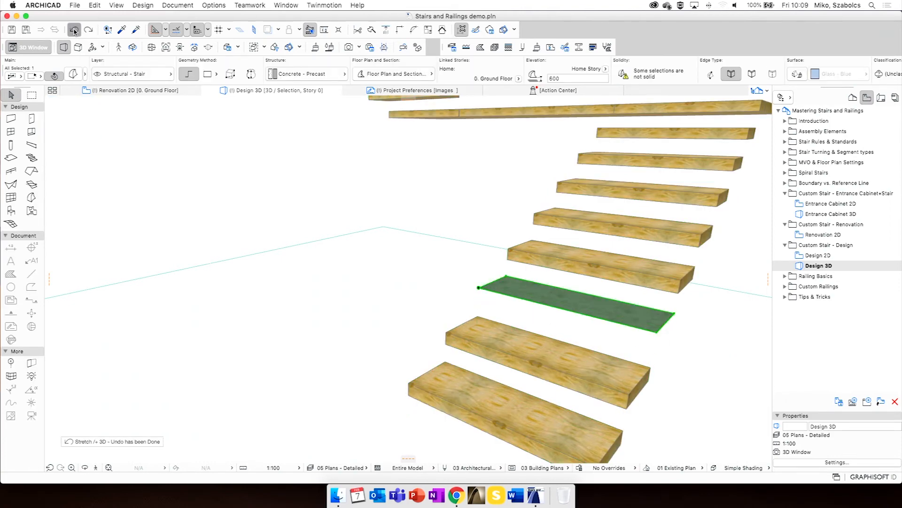
{"action": "left_click", "coordinate": [75, 31]}
{"action": "left_click", "coordinate": [75, 31]}
{"action": "left_click", "coordinate": [75, 31]}
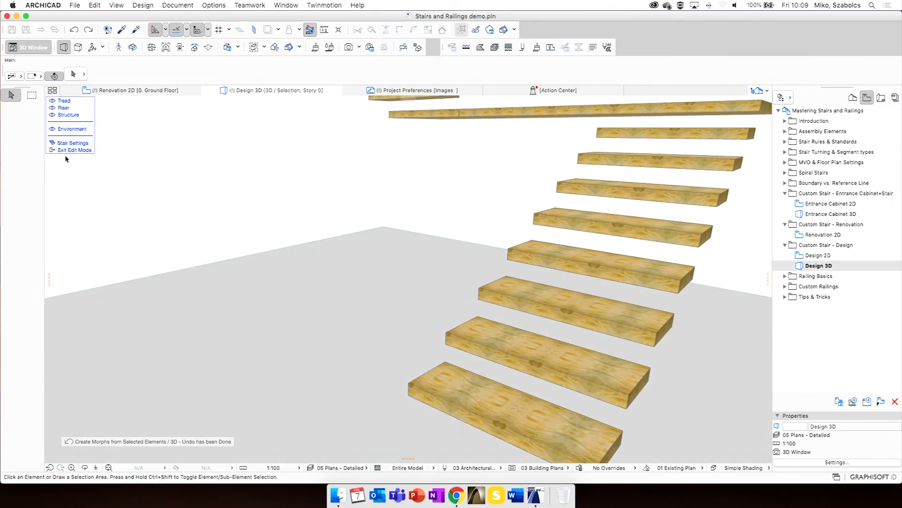
{"action": "left_click", "coordinate": [71, 150]}
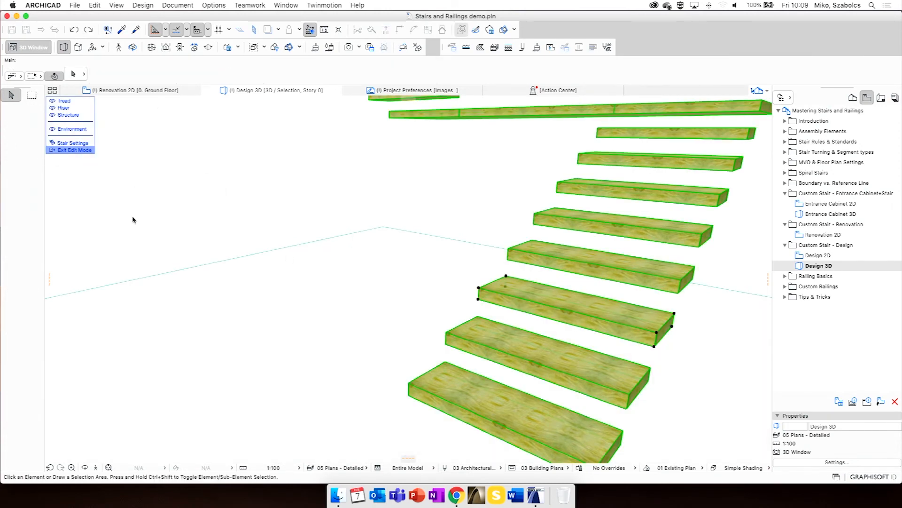
{"action": "middle_click_drag", "start_coordinate": [433, 376], "coordinate": [380, 342], "text": "shift"}
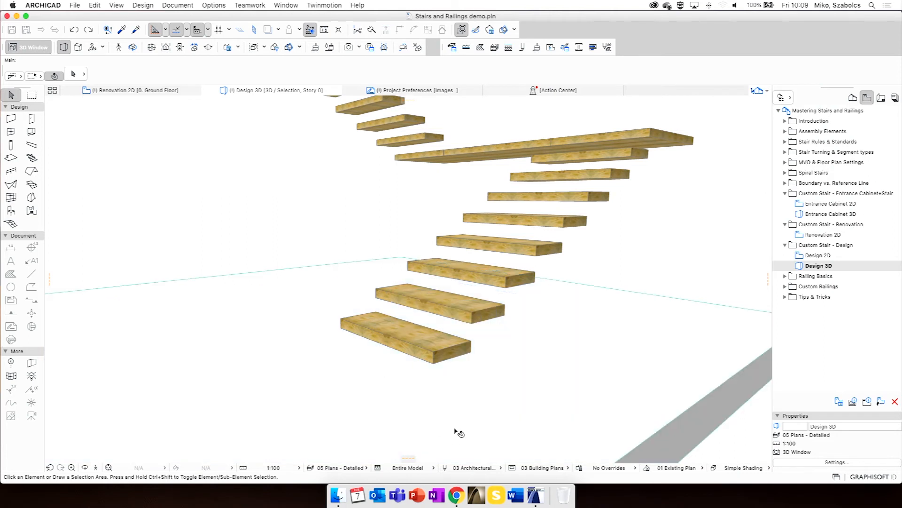
Enter stair edit mode and replace the bottom tread's component with the custom tread 1.1
{"action": "left_click", "coordinate": [429, 349]}
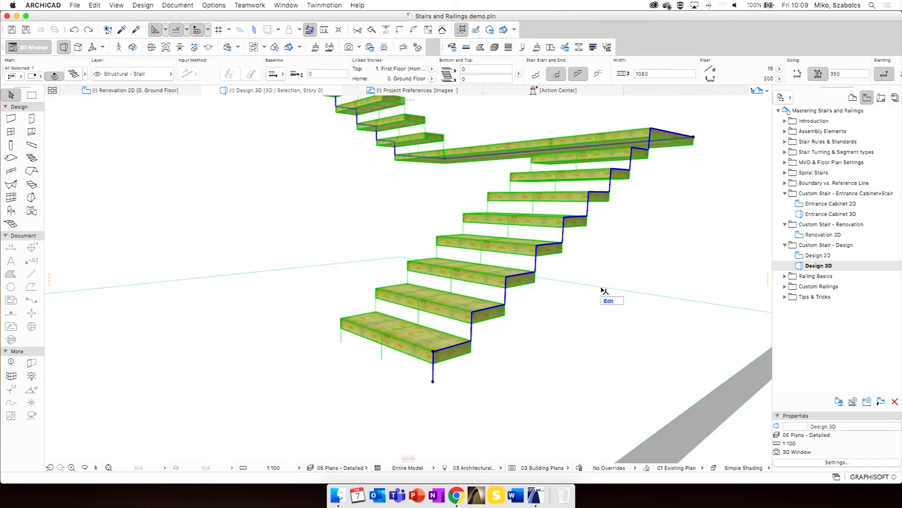
{"action": "left_click", "coordinate": [609, 301]}
{"action": "left_click", "coordinate": [397, 346]}
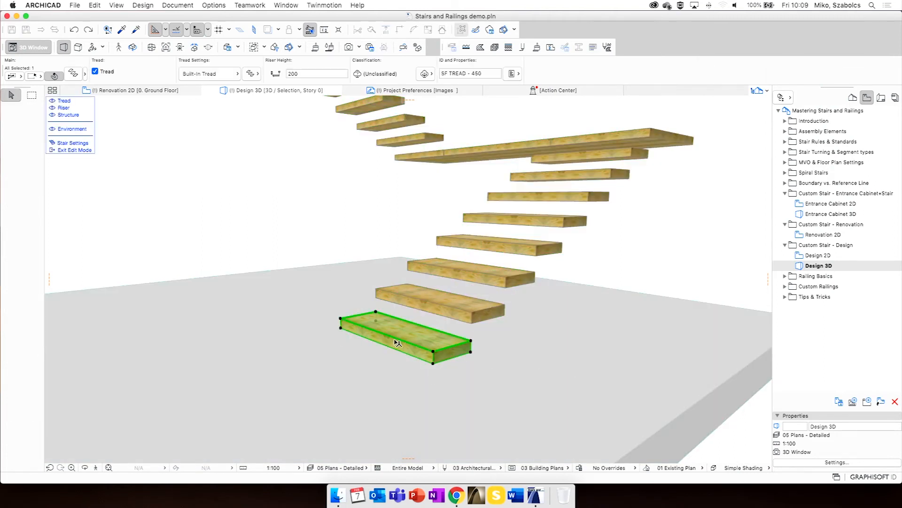
{"action": "left_click", "coordinate": [209, 74]}
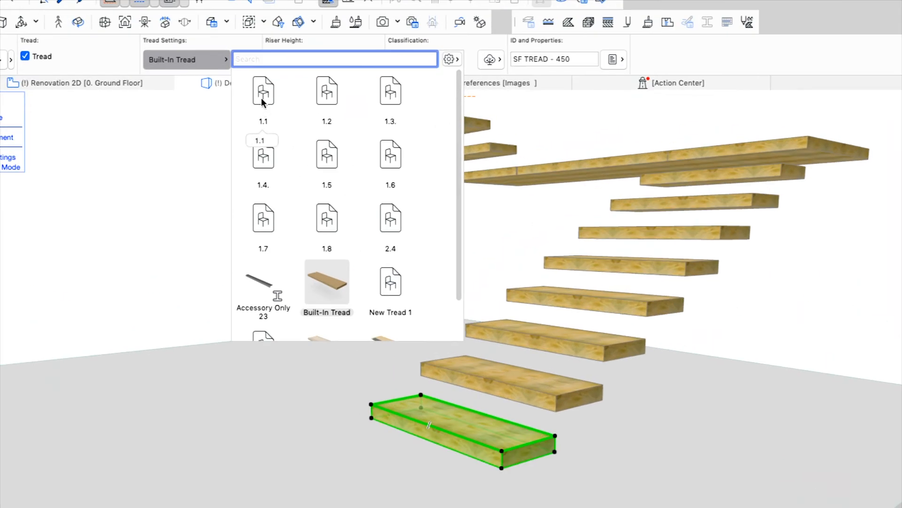
{"action": "left_click", "coordinate": [264, 98]}
{"action": "scroll", "coordinate": [333, 309], "scroll_direction": "down", "scroll_amount": 3}
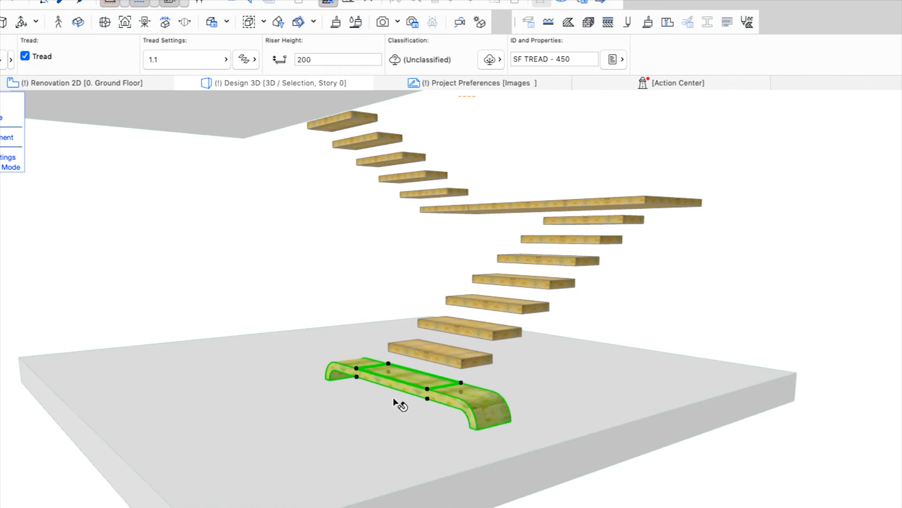
{"action": "left_click", "coordinate": [412, 392]}
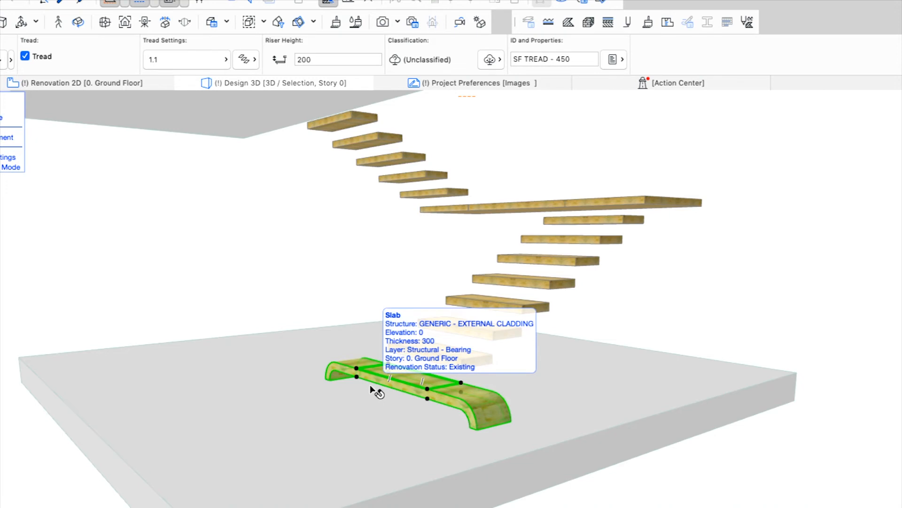
Replace the second and third treads from the bottom with the custom treads 1.2 and 1.3
{"action": "left_click", "coordinate": [452, 361]}
{"action": "left_click", "coordinate": [449, 360]}
{"action": "left_click", "coordinate": [196, 64]}
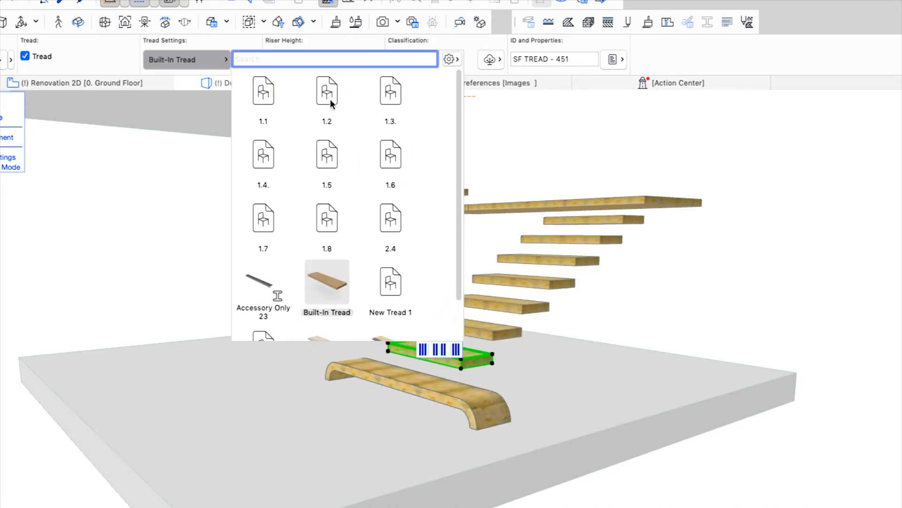
{"action": "left_click", "coordinate": [330, 100]}
{"action": "left_click", "coordinate": [472, 325]}
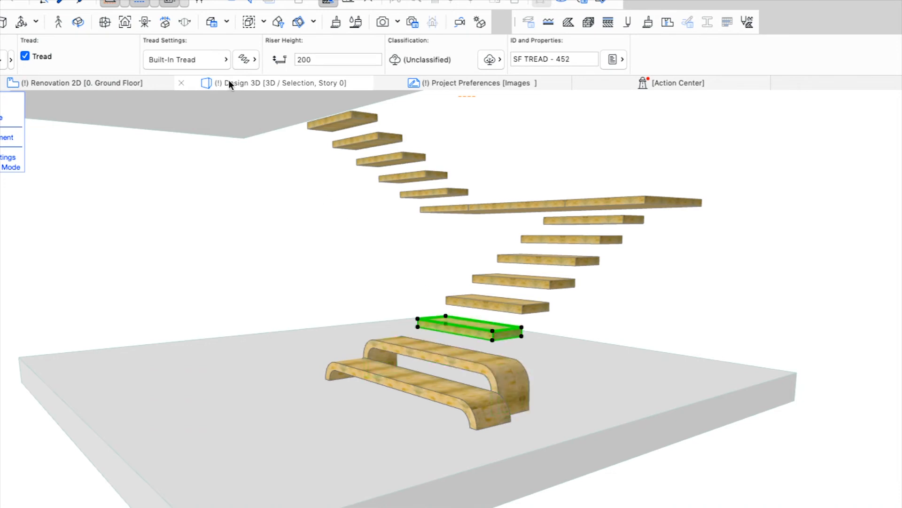
{"action": "left_click", "coordinate": [215, 64]}
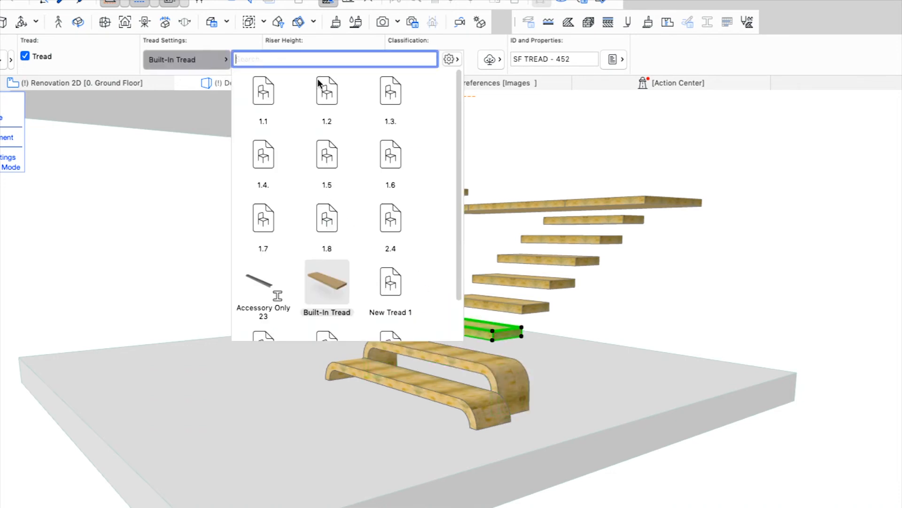
{"action": "left_click", "coordinate": [399, 95]}
Assign the custom treads 1.4. and 1.5 to the fourth and fifth treads from the bottom
{"action": "left_click", "coordinate": [489, 308]}
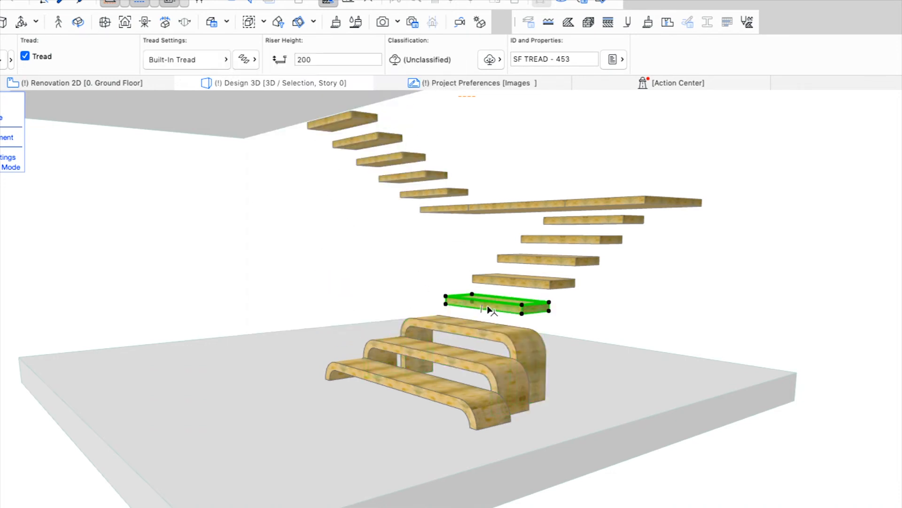
{"action": "left_click", "coordinate": [247, 58]}
{"action": "left_click", "coordinate": [266, 153]}
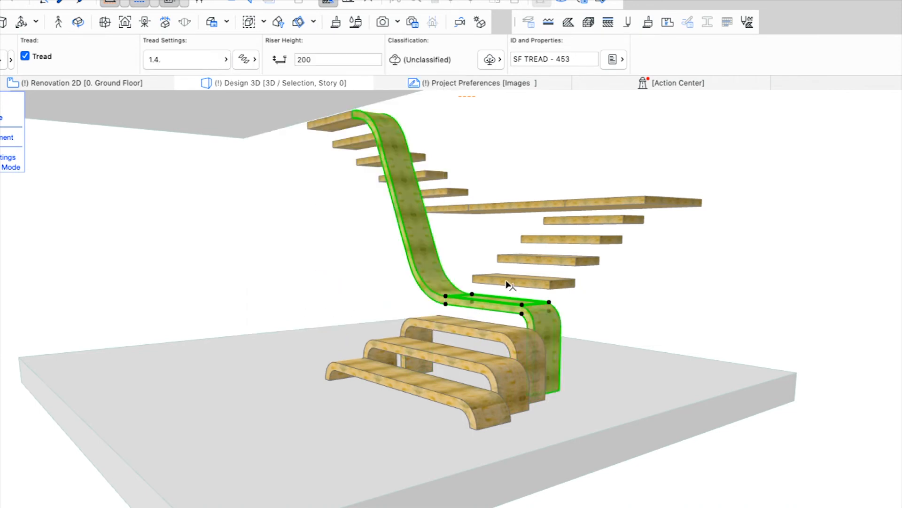
{"action": "left_click", "coordinate": [512, 283]}
{"action": "left_click", "coordinate": [187, 57]}
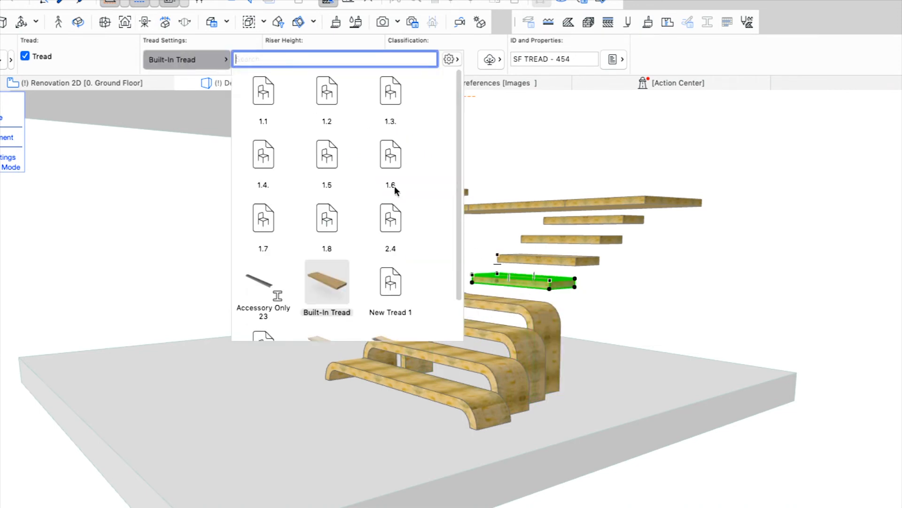
{"action": "left_click", "coordinate": [328, 165]}
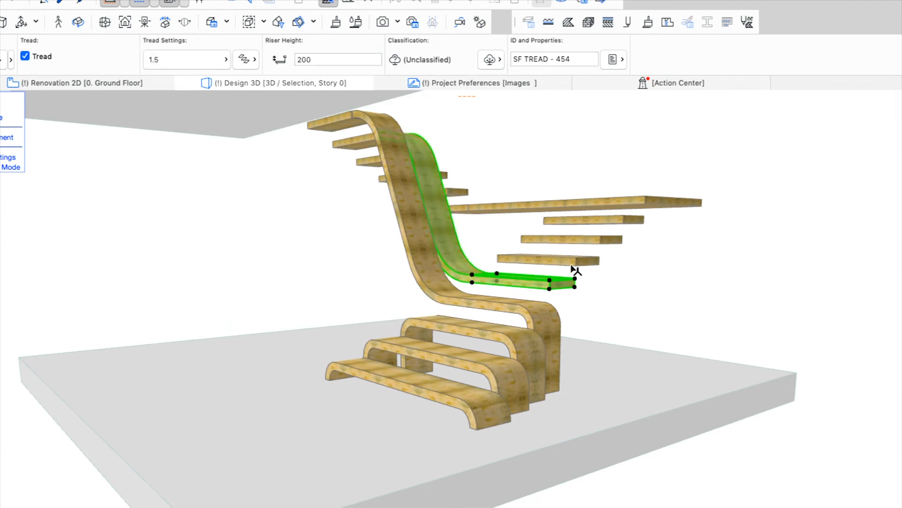
Set the sixth and seventh treads' components to the custom treads 1.6 and 1.7
{"action": "left_click", "coordinate": [573, 265]}
{"action": "left_click", "coordinate": [558, 259]}
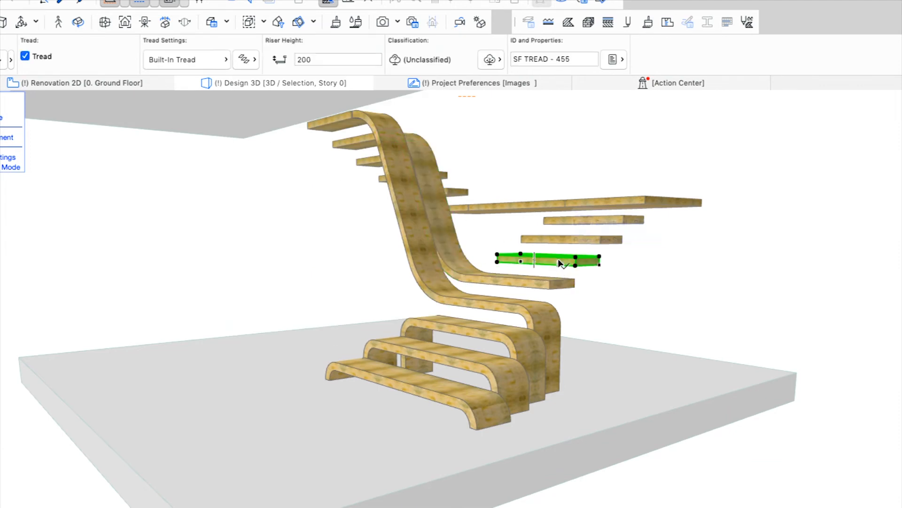
{"action": "left_click", "coordinate": [187, 59]}
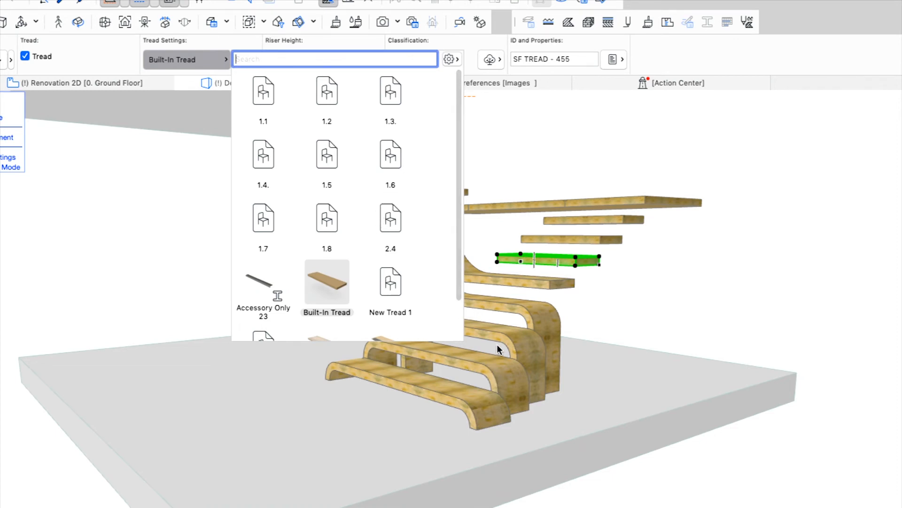
{"action": "left_click", "coordinate": [392, 164]}
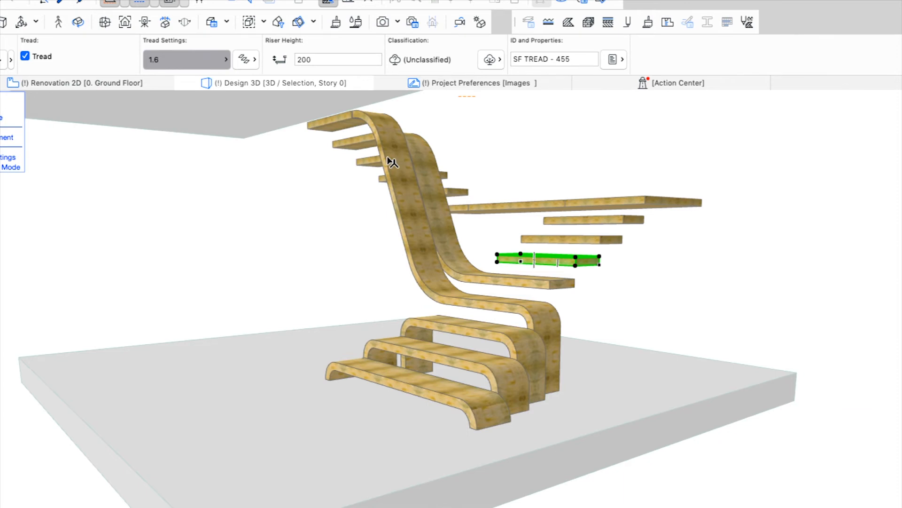
{"action": "left_click", "coordinate": [582, 241]}
{"action": "left_click", "coordinate": [221, 59]}
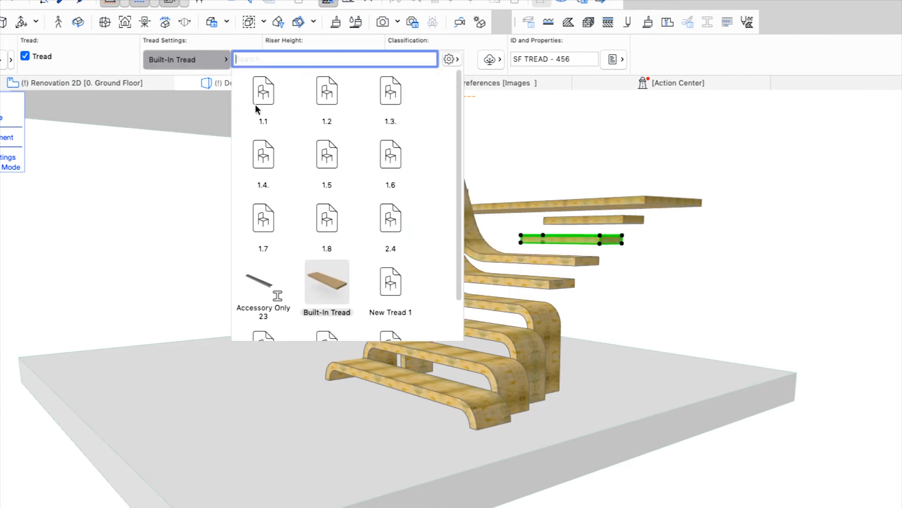
{"action": "left_click", "coordinate": [264, 218]}
Replace the eighth tread, just below the landing, with the custom tread 1.8, and leave stair edit mode
{"action": "left_click", "coordinate": [611, 222]}
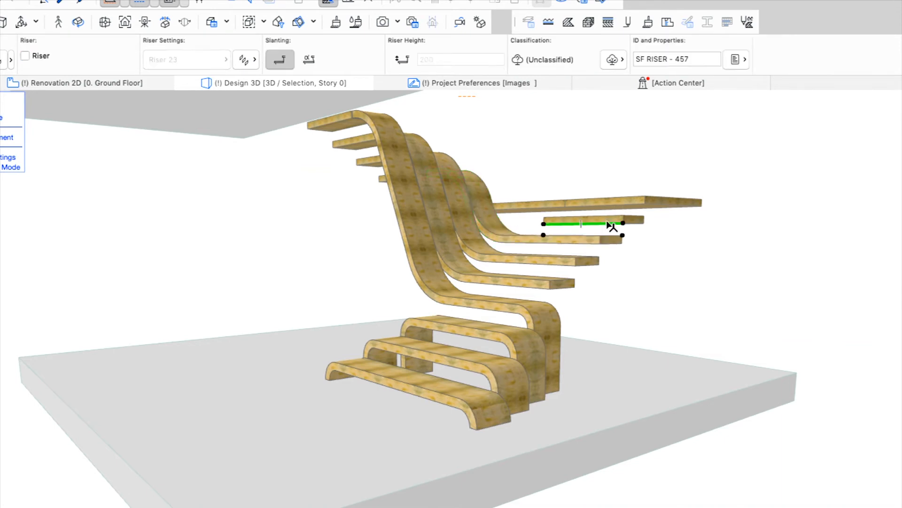
{"action": "left_click", "coordinate": [612, 222]}
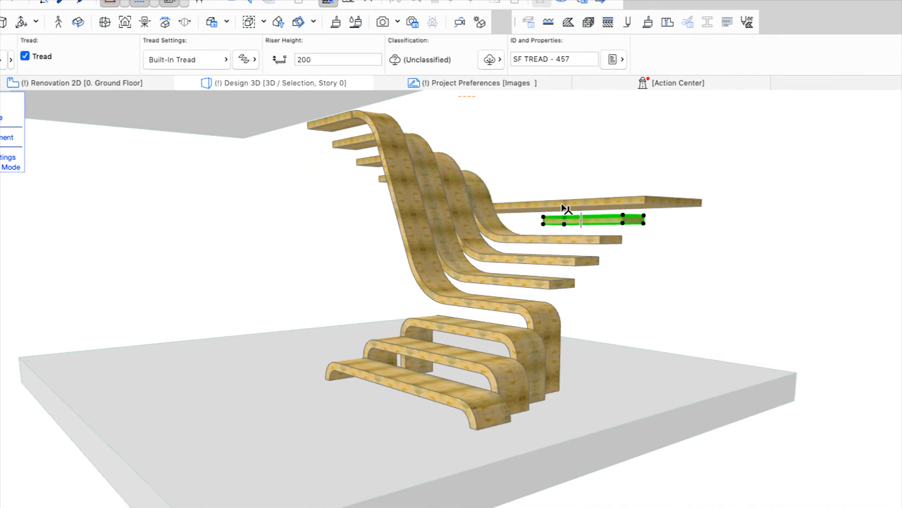
{"action": "left_click", "coordinate": [223, 59]}
{"action": "left_click", "coordinate": [327, 219]}
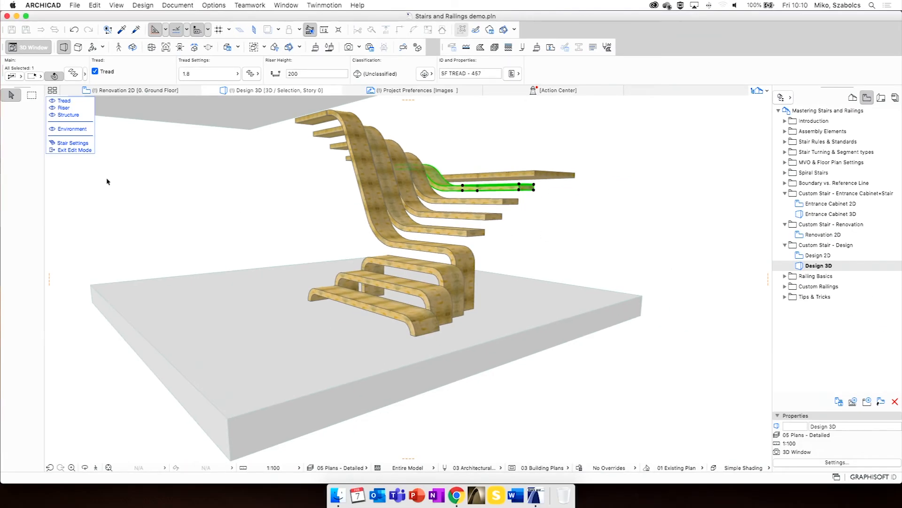
{"action": "left_click", "coordinate": [4, 172]}
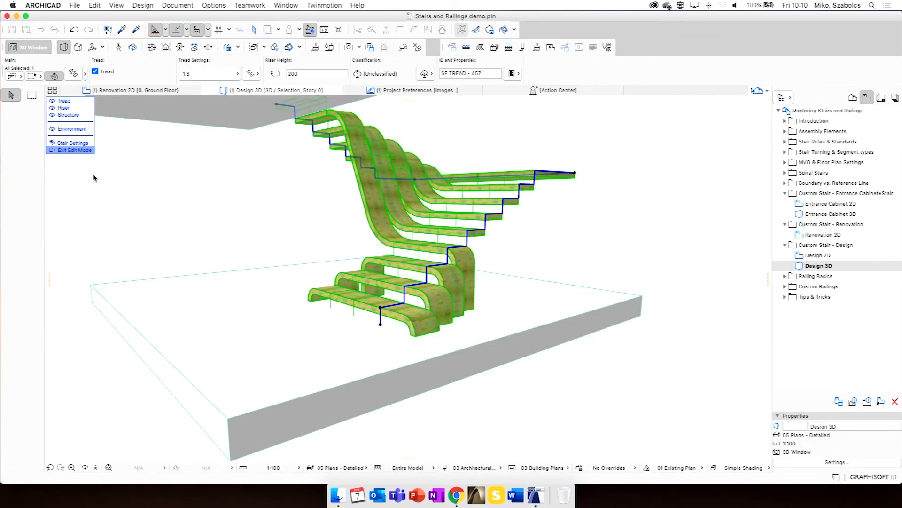
{"action": "left_click", "coordinate": [81, 150]}
{"action": "key", "text": "Escape"}
Examine the customised stair in 3D and compare it with the standard stair on the floor above
{"action": "middle_click_drag", "start_coordinate": [485, 228], "coordinate": [529, 250], "text": "shift"}
{"action": "left_click", "coordinate": [444, 258]}
{"action": "middle_click_drag", "start_coordinate": [445, 257], "coordinate": [532, 306], "text": "shift"}
{"action": "left_click", "coordinate": [521, 307]}
{"action": "left_click", "coordinate": [429, 340]}
{"action": "left_click", "coordinate": [449, 196]}
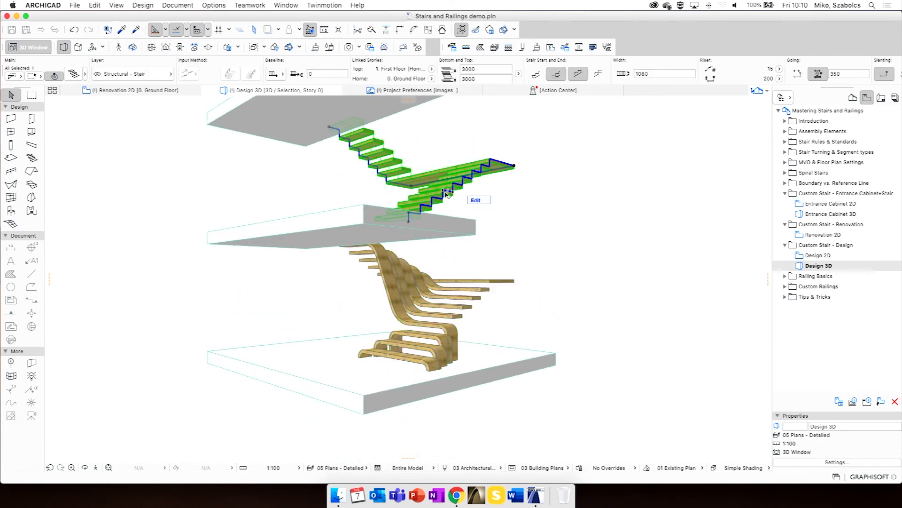
{"action": "left_click", "coordinate": [601, 309]}
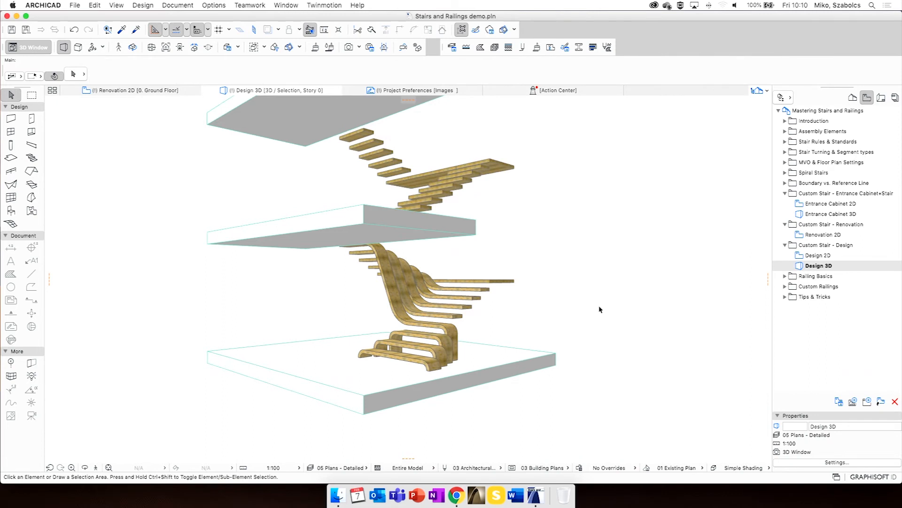
{"action": "left_click", "coordinate": [441, 326]}
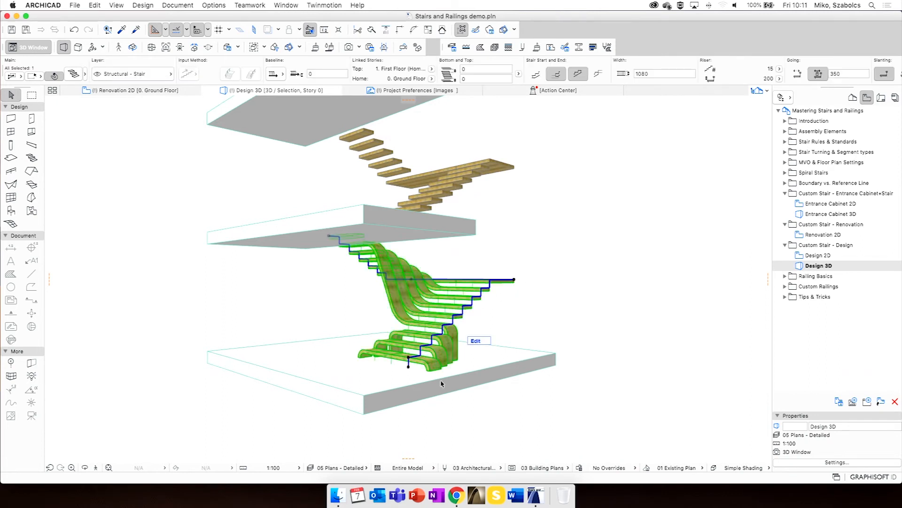
{"action": "left_click", "coordinate": [570, 211]}
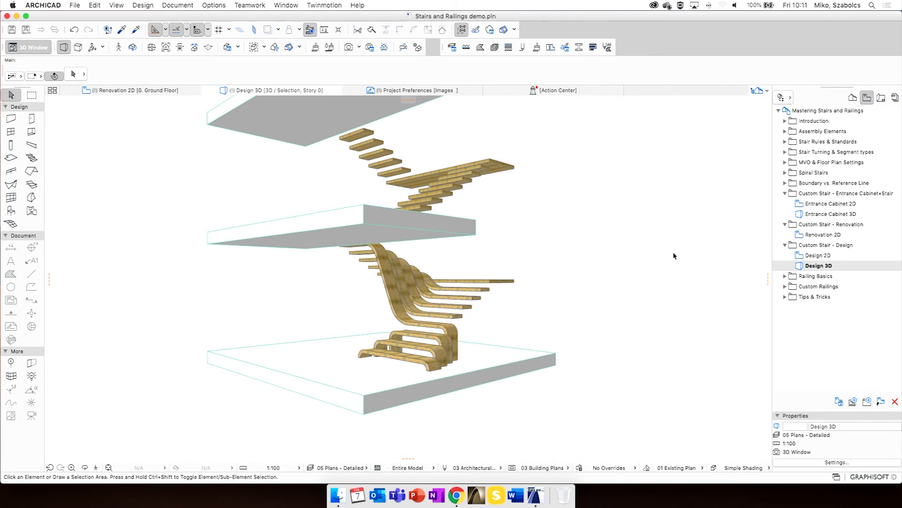
Open the Design 2D view and examine the stair's floor plan representation
{"action": "double_click", "coordinate": [818, 255]}
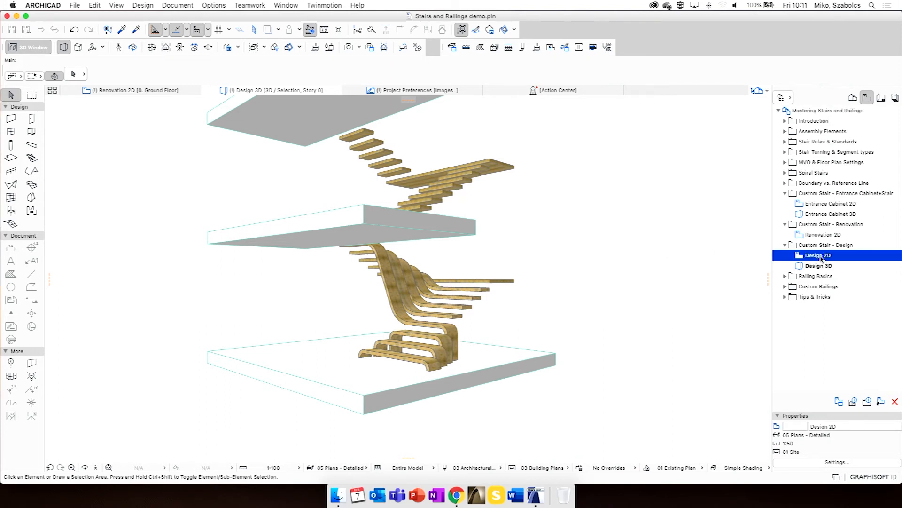
{"action": "key", "text": "Escape"}
{"action": "middle_click_drag", "start_coordinate": [551, 263], "coordinate": [544, 317]}
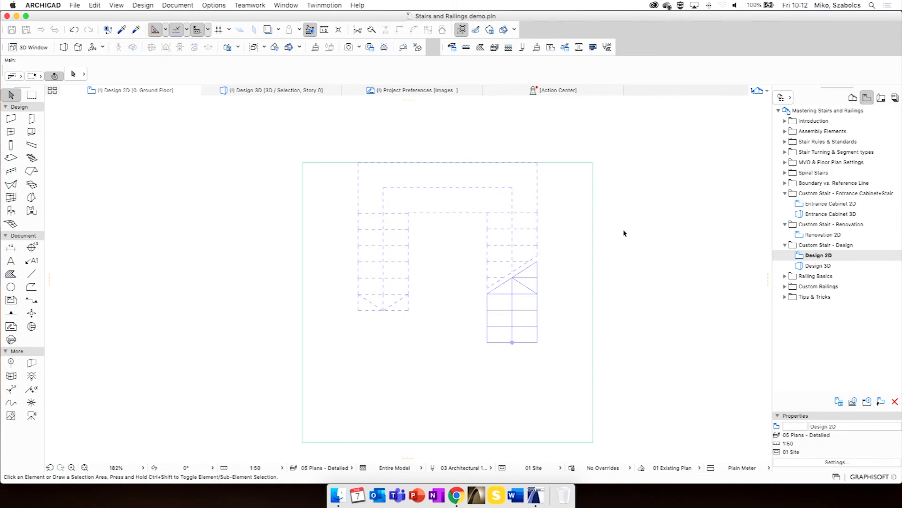
Expand the Railing Basics folder and open its 3D view Basics
{"action": "left_click", "coordinate": [820, 270]}
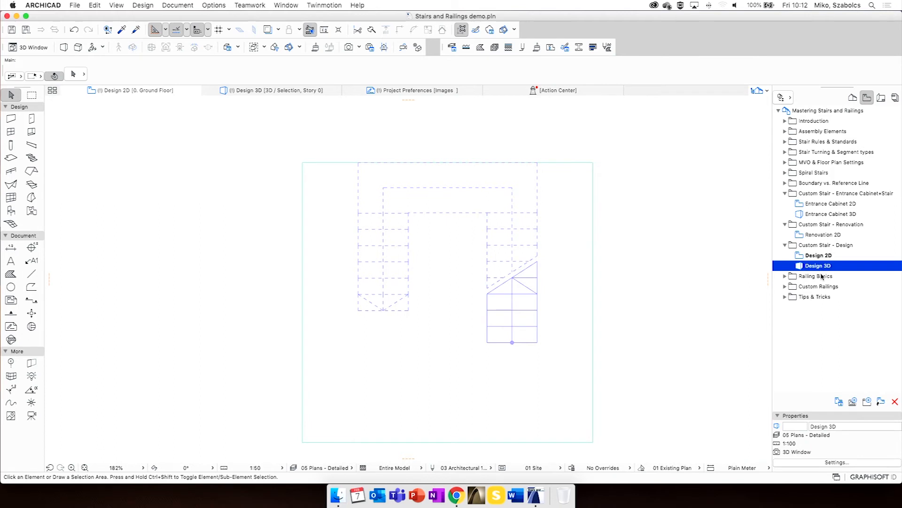
{"action": "left_click", "coordinate": [820, 277]}
{"action": "left_click", "coordinate": [785, 276]}
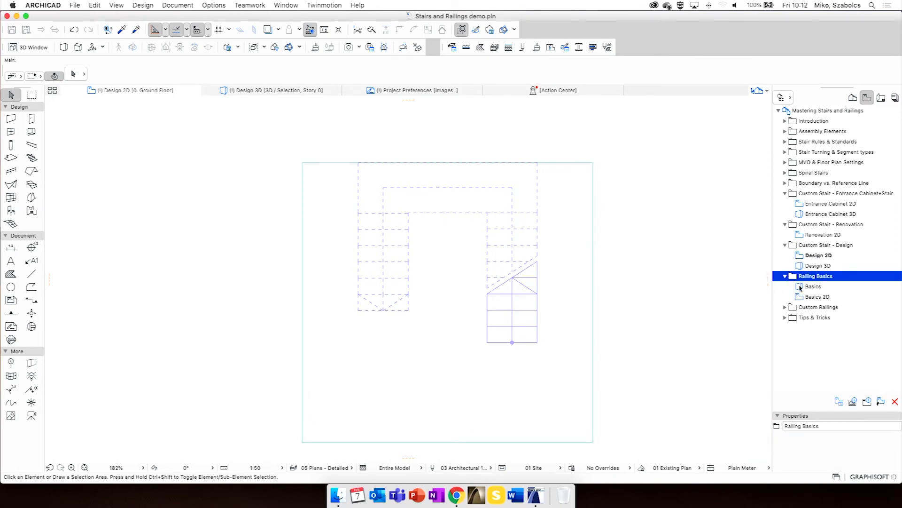
{"action": "double_click", "coordinate": [814, 288]}
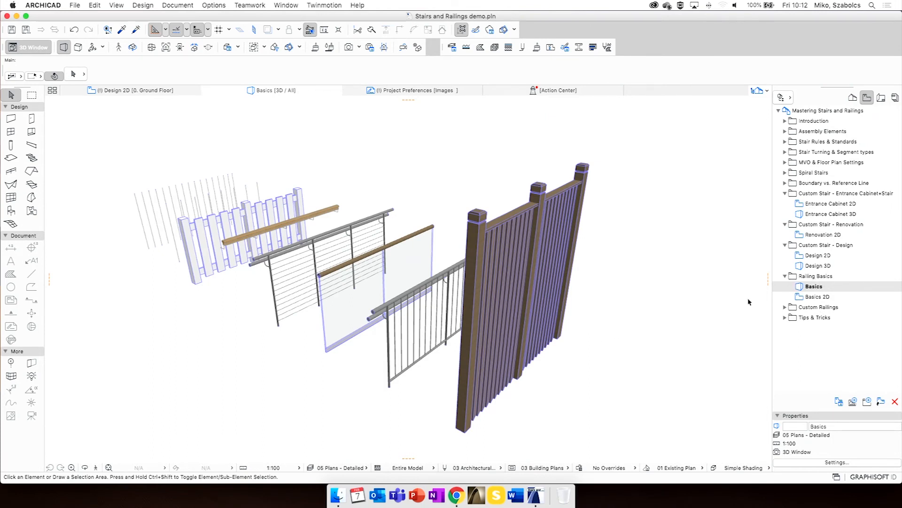
Examine the sample railings from several angles, including the wired railing and the timber handrail
{"action": "middle_click_drag", "start_coordinate": [490, 333], "coordinate": [493, 331], "text": "shift"}
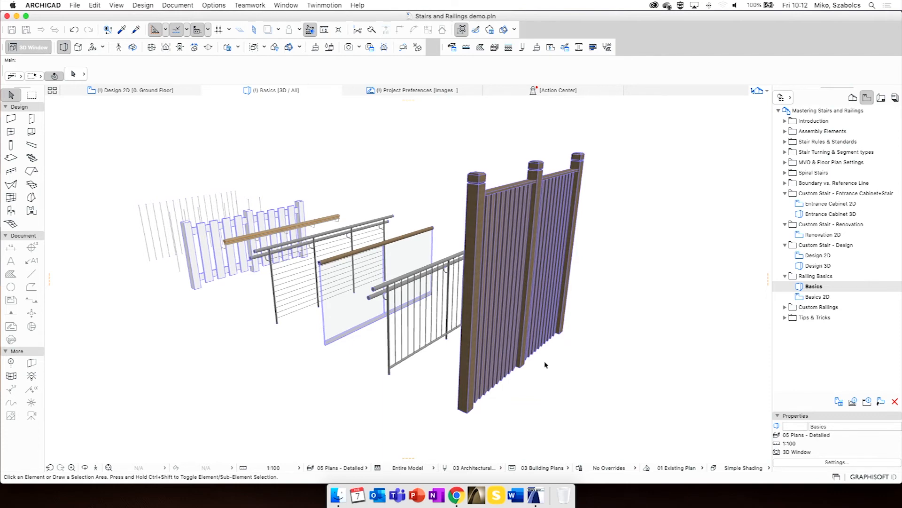
{"action": "middle_click_drag", "start_coordinate": [337, 318], "coordinate": [487, 278], "text": "shift"}
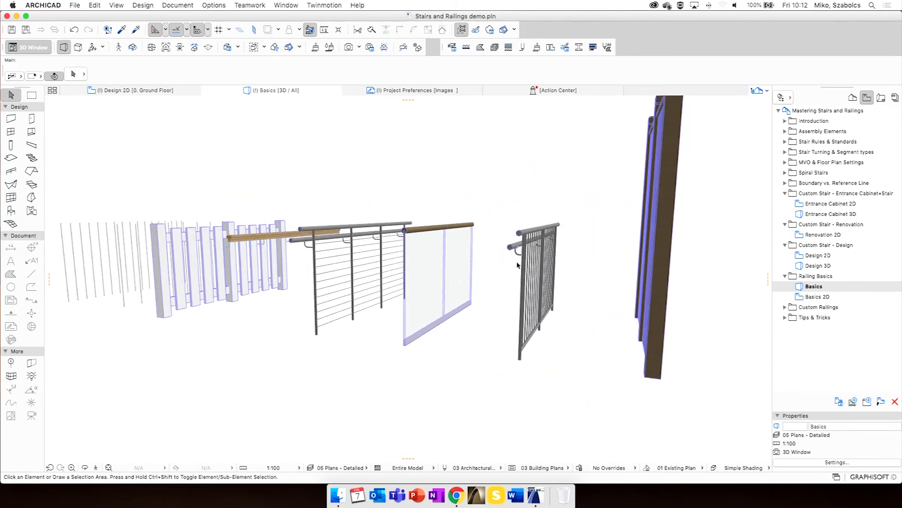
{"action": "left_click", "coordinate": [413, 269]}
{"action": "left_click", "coordinate": [377, 279]}
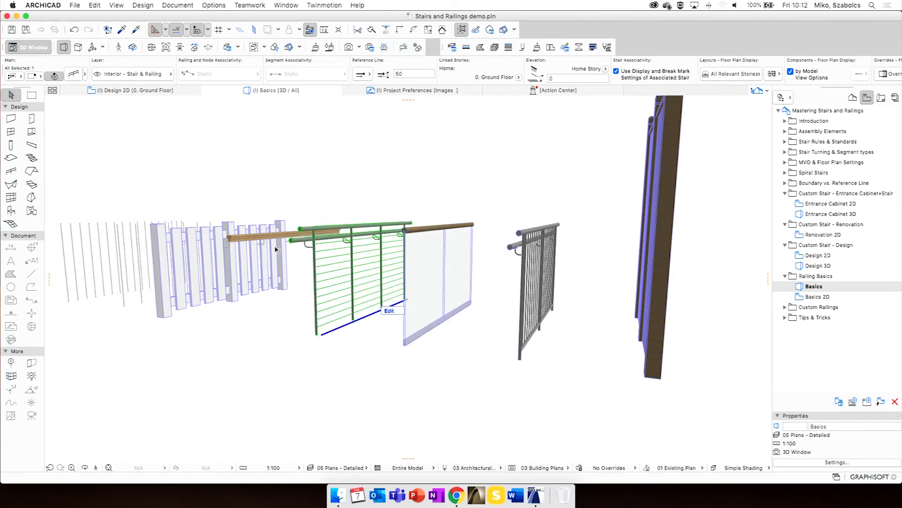
{"action": "left_click", "coordinate": [272, 237]}
{"action": "left_click", "coordinate": [386, 346]}
{"action": "middle_click_drag", "start_coordinate": [458, 369], "coordinate": [473, 342], "text": "shift"}
{"action": "scroll", "coordinate": [473, 342], "scroll_direction": "down", "scroll_amount": 3}
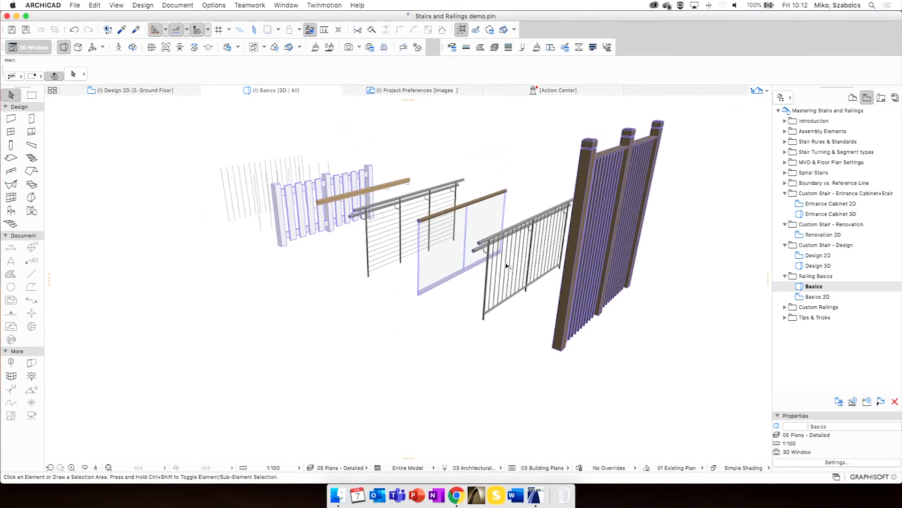
{"action": "middle_click_drag", "start_coordinate": [539, 238], "coordinate": [548, 248], "text": "shift"}
Select the tall and low timber fences in turn and review the saved railing favourites
{"action": "left_click", "coordinate": [590, 249]}
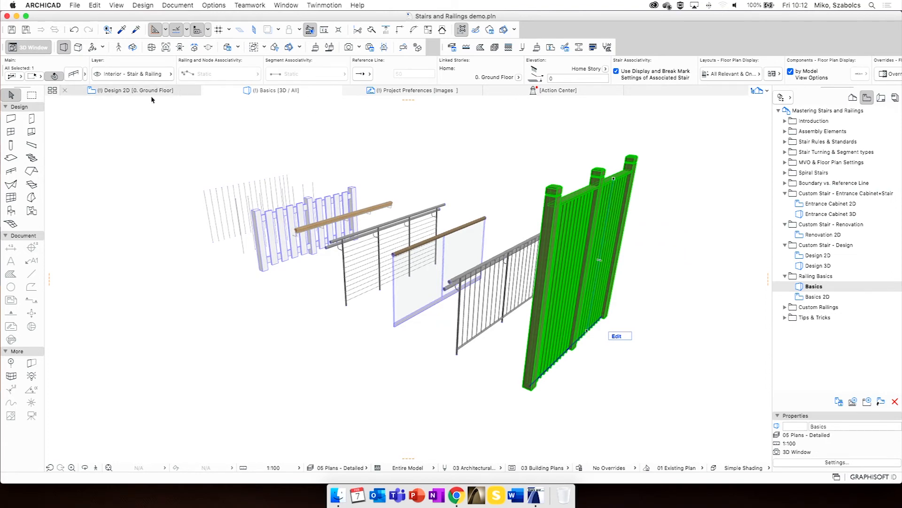
{"action": "left_click", "coordinate": [621, 272]}
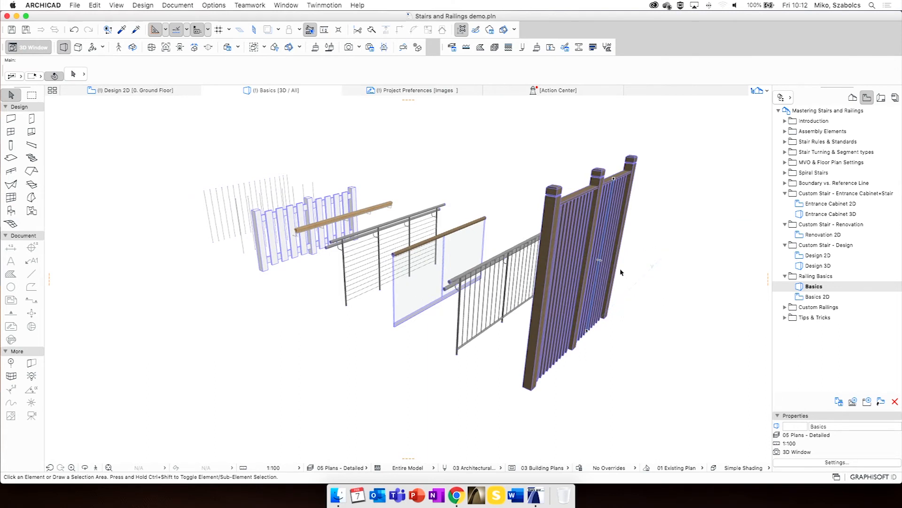
{"action": "left_click", "coordinate": [299, 212]}
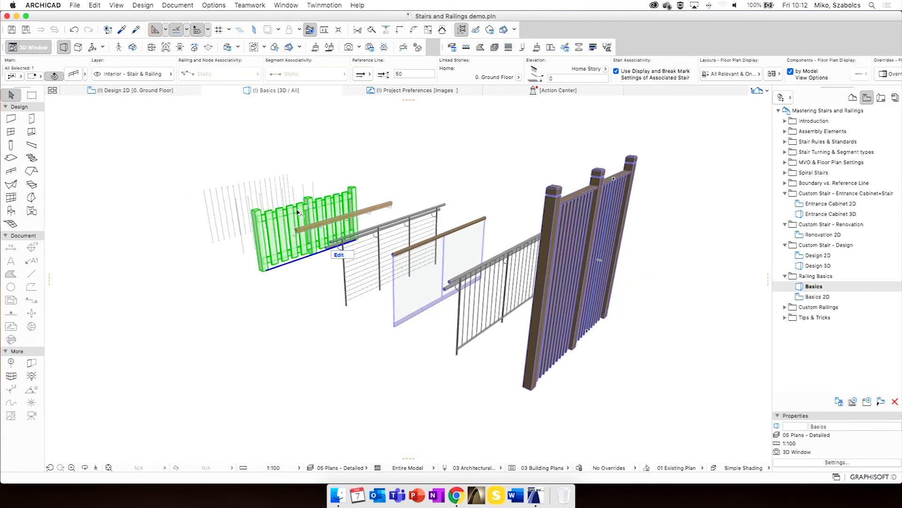
{"action": "left_click", "coordinate": [85, 74]}
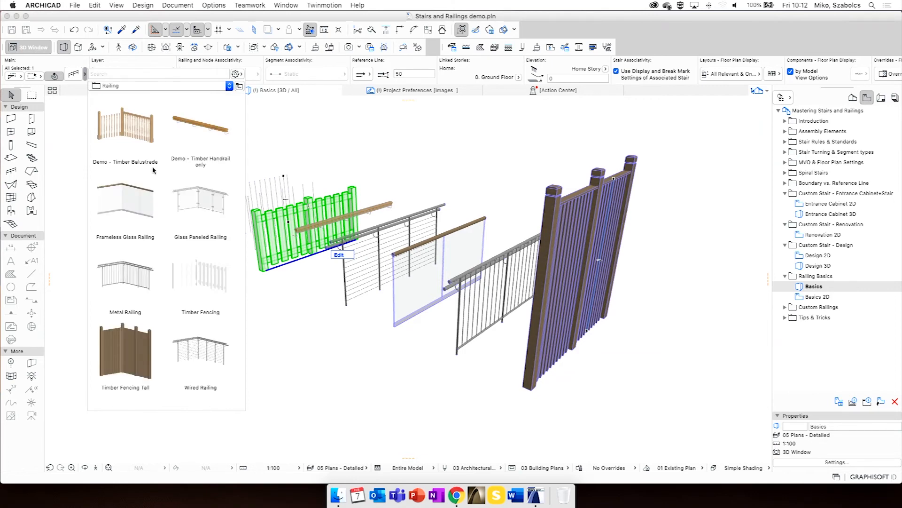
{"action": "left_click", "coordinate": [327, 169]}
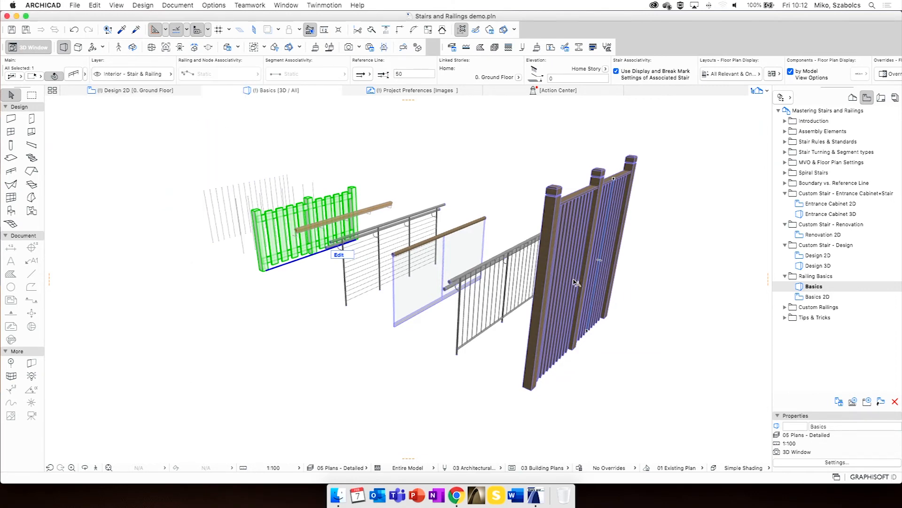
Open the railing settings of the tall timber fence and examine its segment and toprail settings
{"action": "left_click", "coordinate": [649, 277]}
{"action": "left_click", "coordinate": [568, 315]}
{"action": "left_click", "coordinate": [74, 75]}
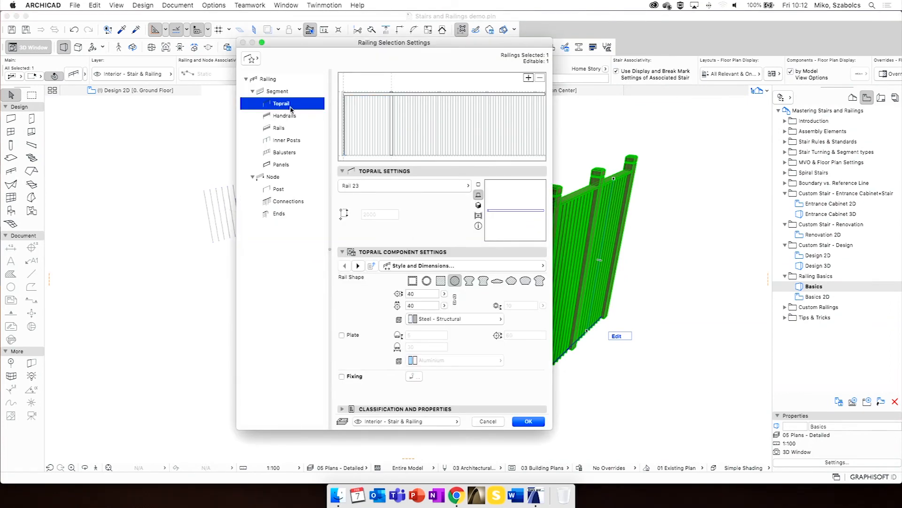
{"action": "left_click", "coordinate": [277, 91]}
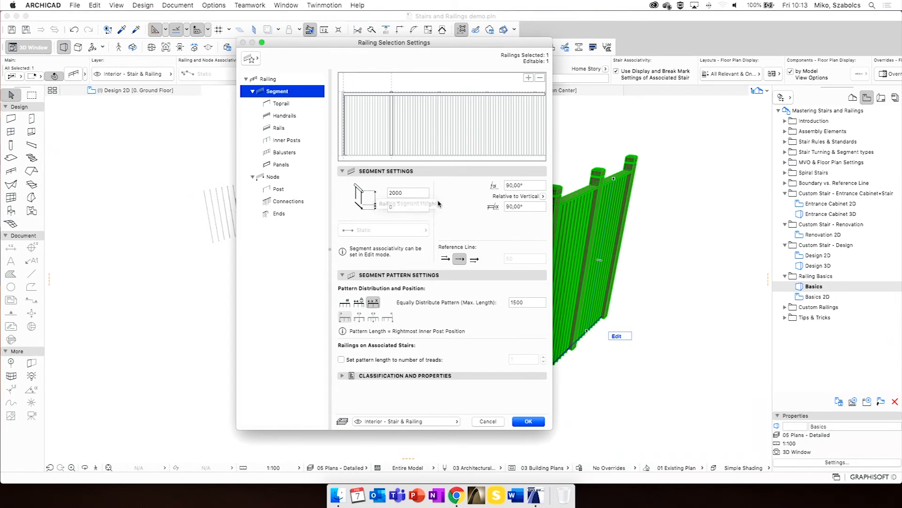
{"action": "left_click", "coordinate": [291, 106]}
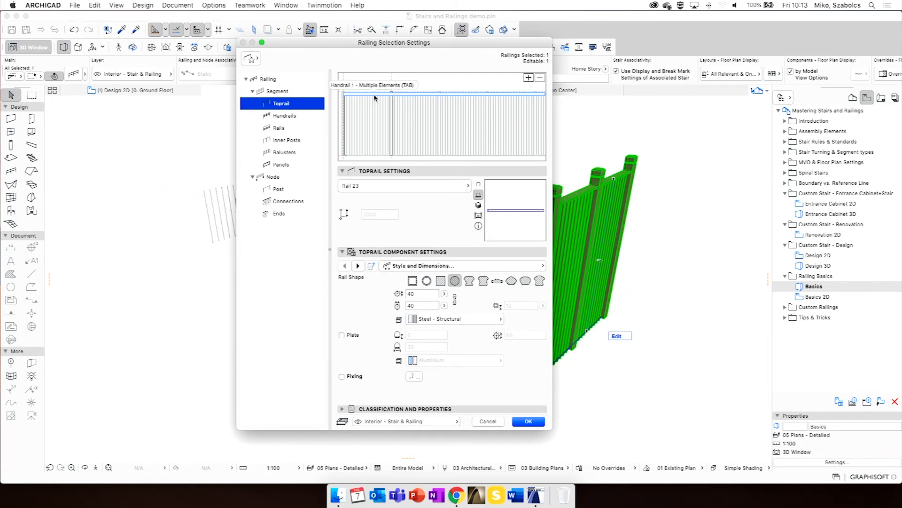
{"action": "left_click", "coordinate": [313, 92]}
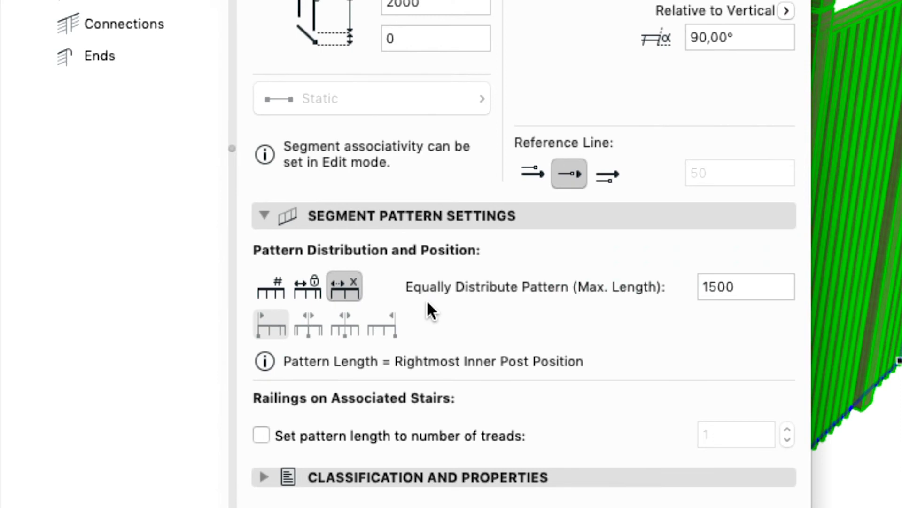
Try the Divide Segment, Fixed Length and Equally Distribute pattern options for the fence segment, check the inner posts, and discard the changes
{"action": "left_click", "coordinate": [280, 287]}
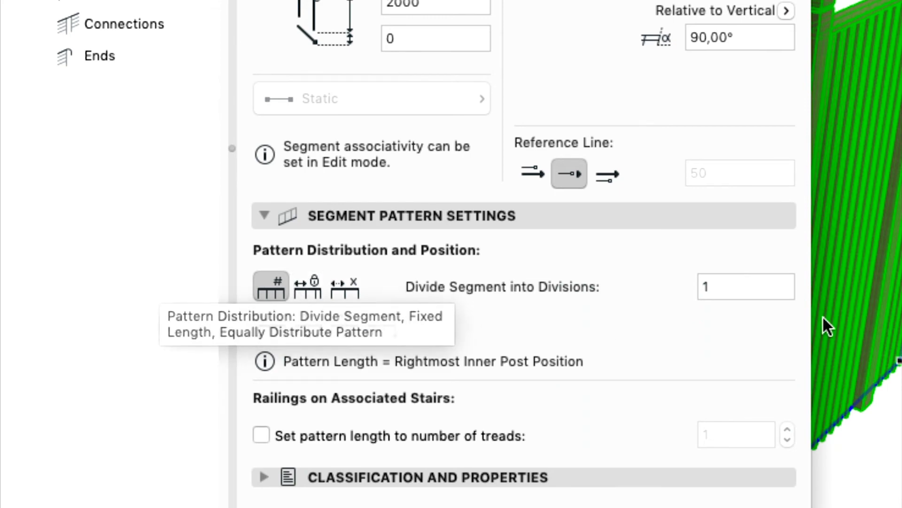
{"action": "left_click", "coordinate": [310, 288]}
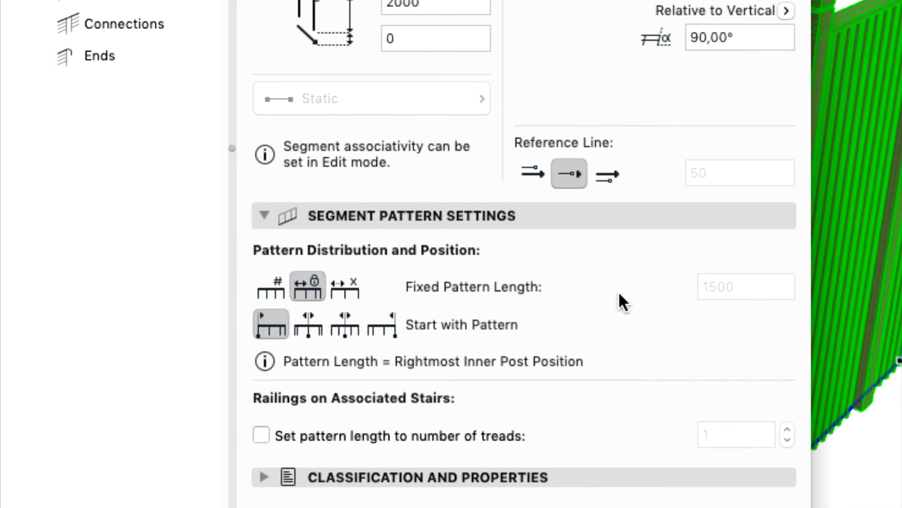
{"action": "left_click", "coordinate": [346, 285]}
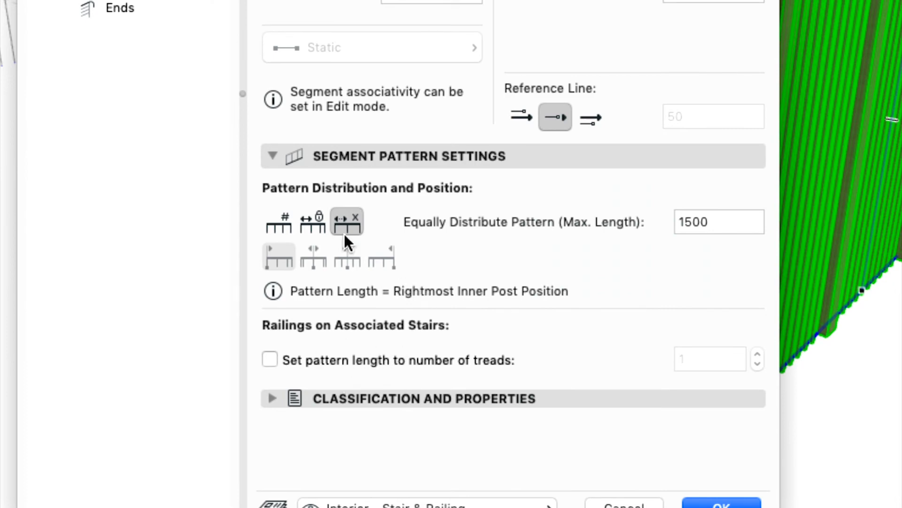
{"action": "left_click", "coordinate": [319, 221]}
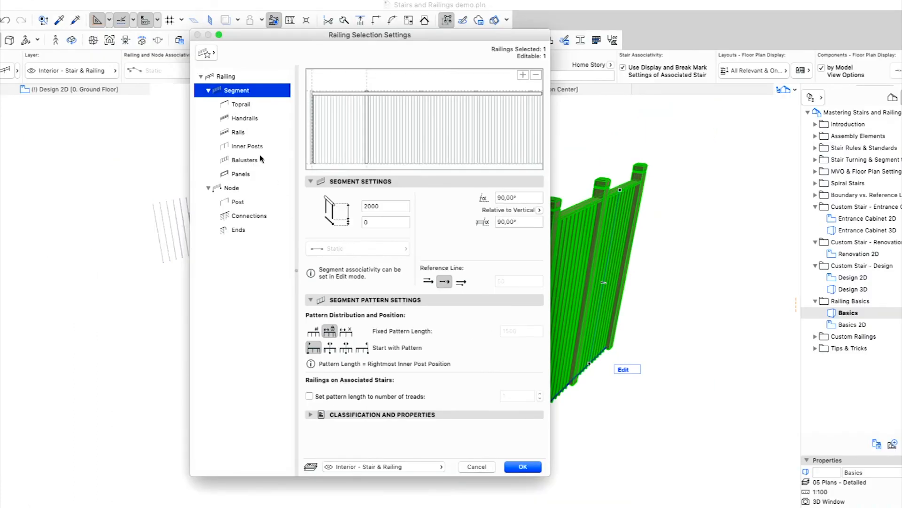
{"action": "left_click", "coordinate": [247, 146]}
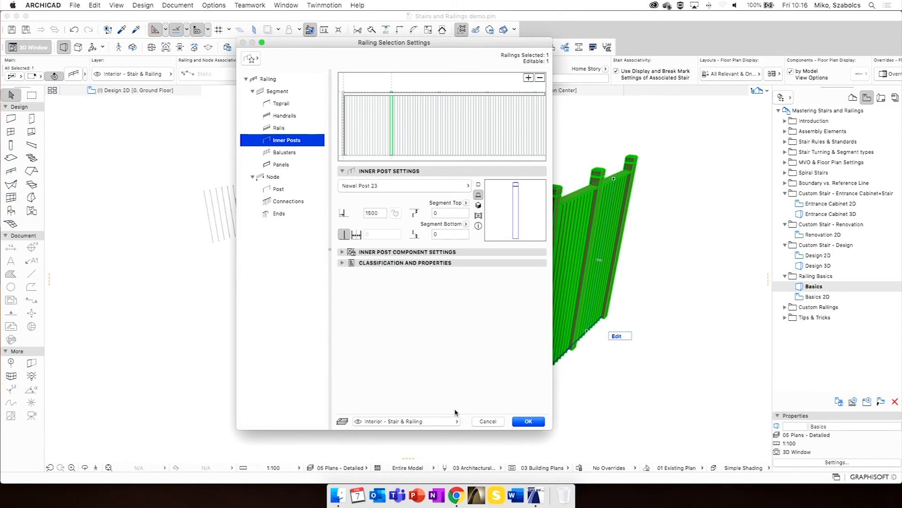
{"action": "left_click", "coordinate": [487, 421]}
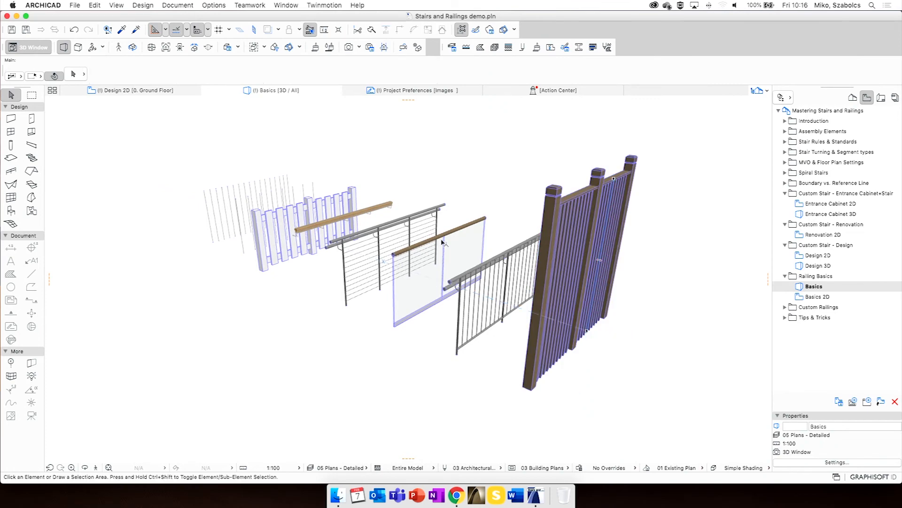
Reopen the tall timber fence's settings and examine its inner post and node post settings
{"action": "middle_click_drag", "start_coordinate": [523, 274], "coordinate": [536, 258]}
{"action": "left_click", "coordinate": [614, 252]}
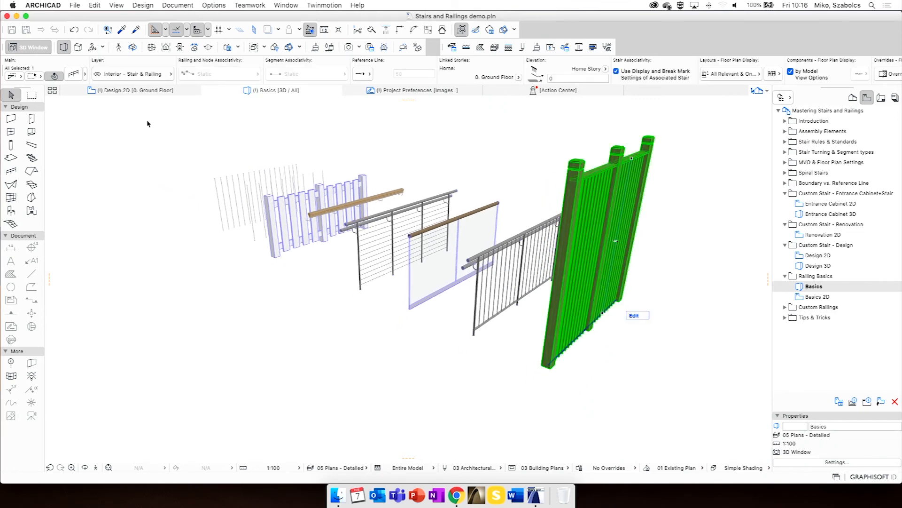
{"action": "key", "text": "super+t"}
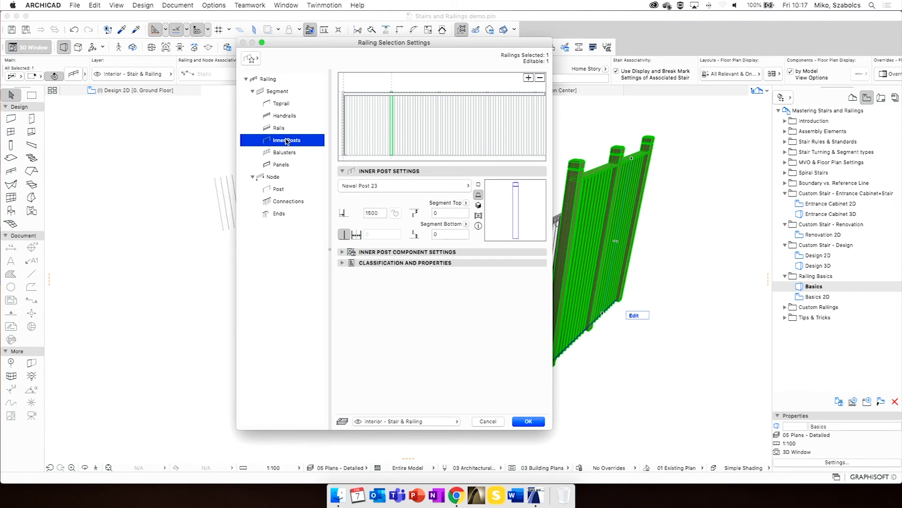
{"action": "left_click", "coordinate": [288, 190]}
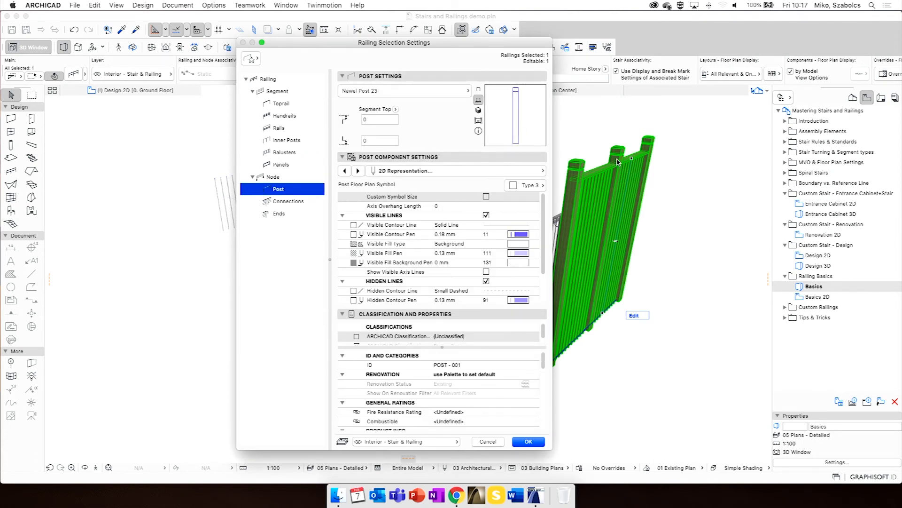
{"action": "left_click", "coordinate": [495, 442]}
View the tall fence up close and examine its baluster pattern and baluster component settings
{"action": "middle_click_drag", "start_coordinate": [608, 337], "coordinate": [444, 307], "text": "shift"}
{"action": "scroll", "coordinate": [547, 274], "scroll_direction": "up", "scroll_amount": 3}
{"action": "middle_click_drag", "start_coordinate": [550, 277], "coordinate": [617, 188], "text": "shift"}
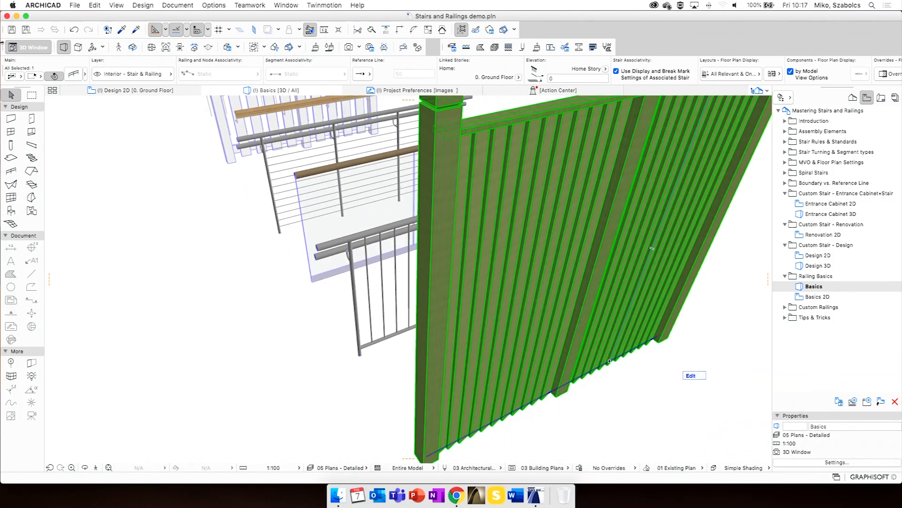
{"action": "left_click", "coordinate": [73, 73]}
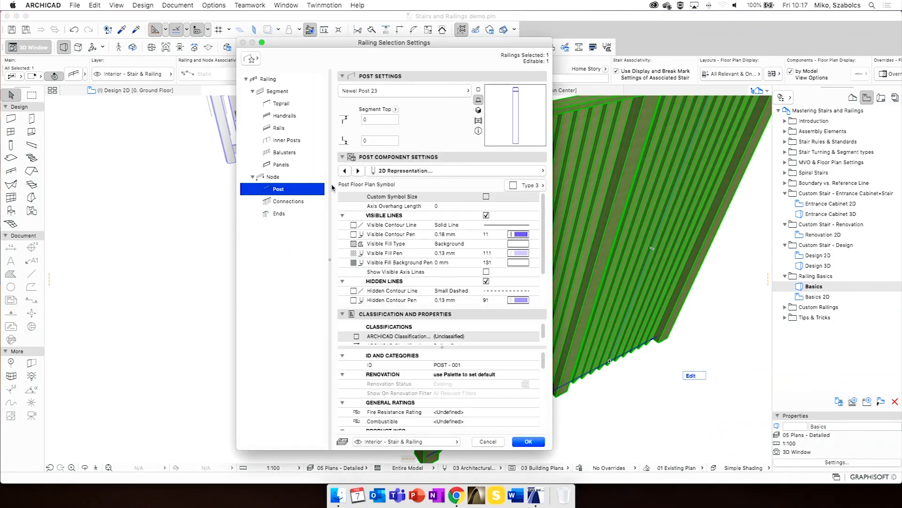
{"action": "left_click", "coordinate": [284, 153]}
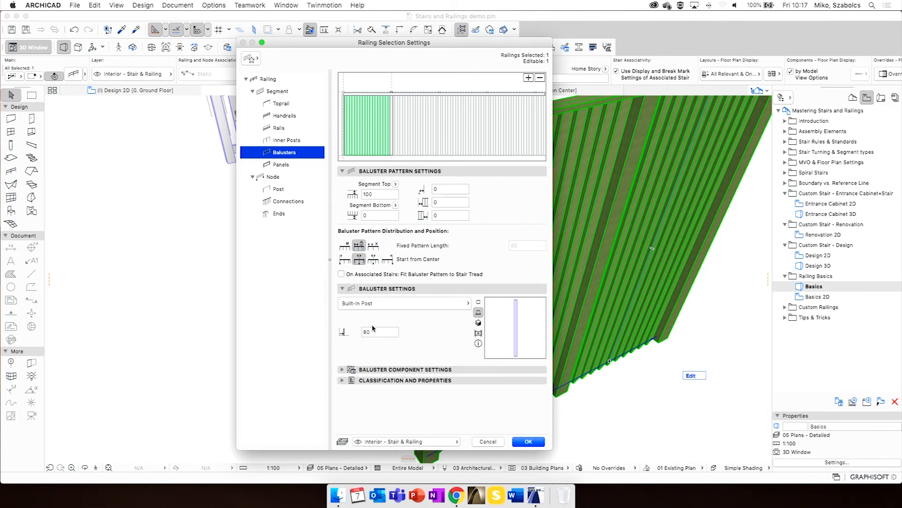
{"action": "left_click", "coordinate": [348, 370]}
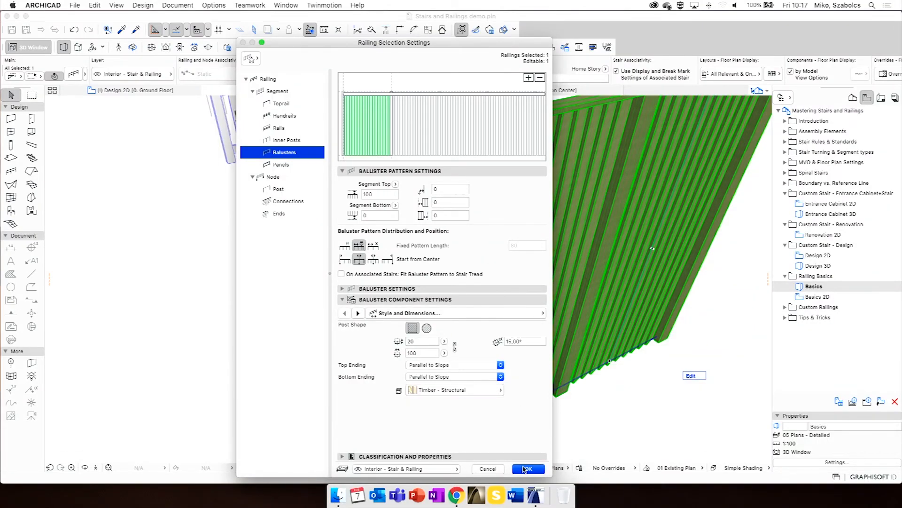
{"action": "left_click", "coordinate": [524, 469]}
Examine the other sample railings from several angles, selecting the steel baluster railing and the glass panel railing in turn
{"action": "middle_click_drag", "start_coordinate": [338, 322], "coordinate": [474, 277], "text": "shift"}
{"action": "left_click", "coordinate": [554, 346]}
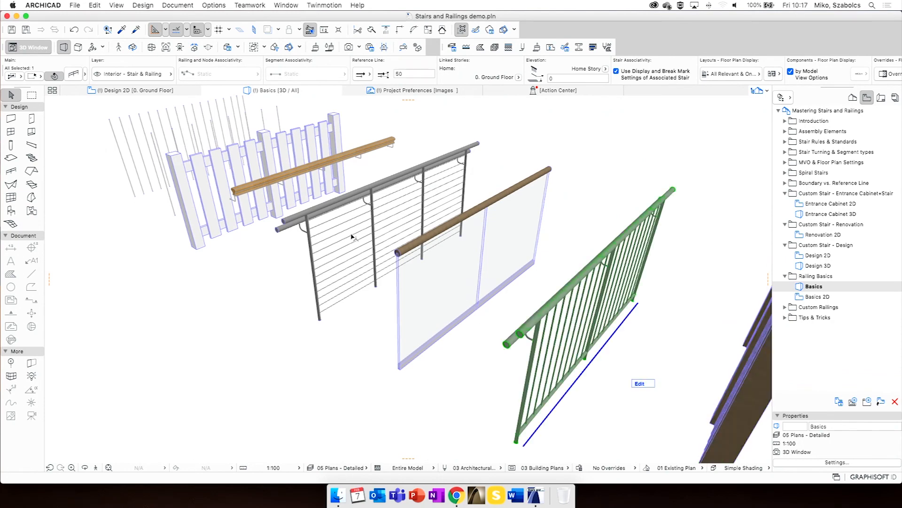
{"action": "middle_click_drag", "start_coordinate": [418, 310], "coordinate": [270, 270], "text": "shift"}
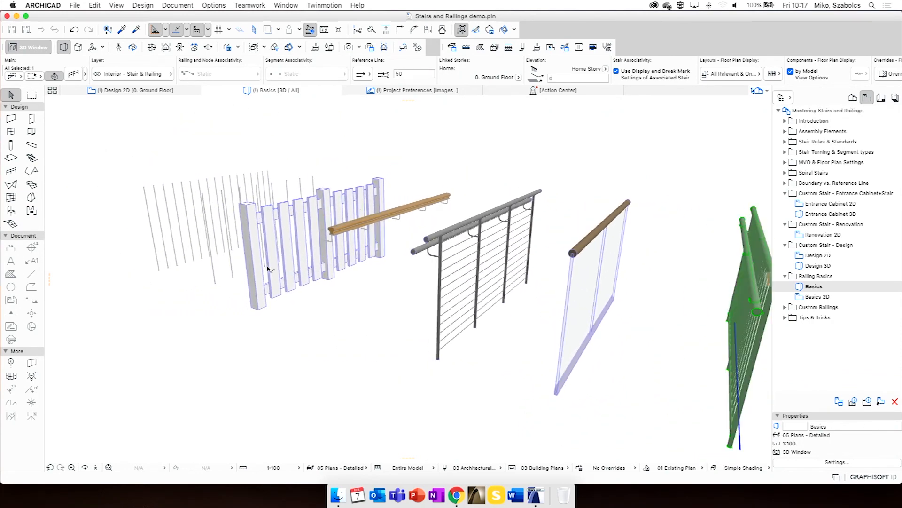
{"action": "key", "text": "Escape"}
{"action": "middle_click_drag", "start_coordinate": [348, 349], "coordinate": [404, 208], "text": "shift"}
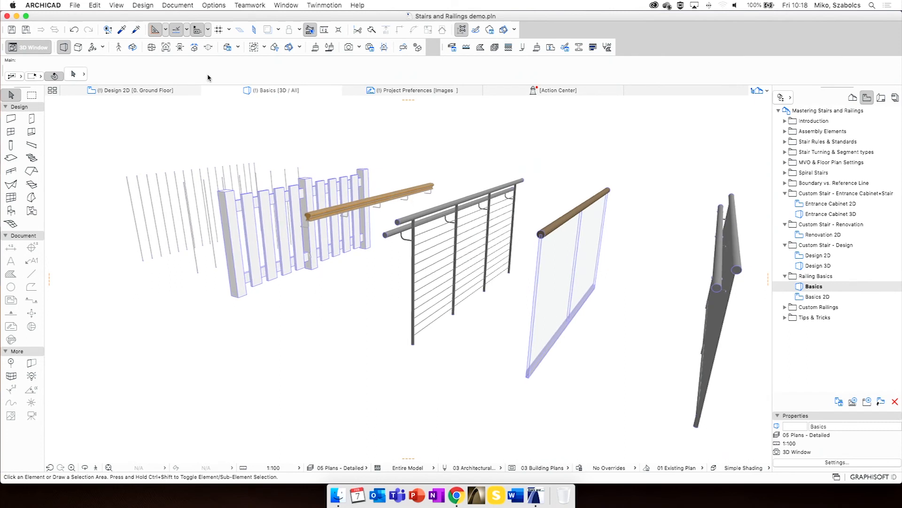
{"action": "middle_click_drag", "start_coordinate": [387, 256], "coordinate": [332, 242], "text": "shift"}
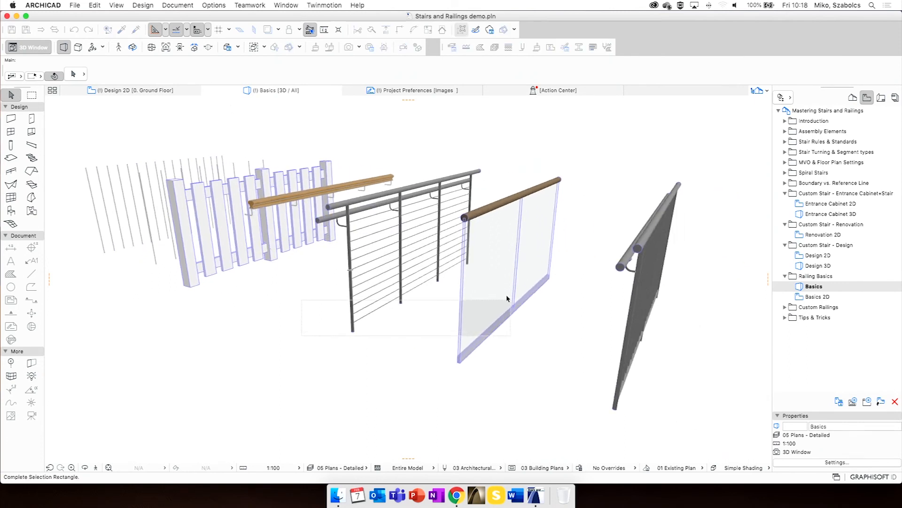
{"action": "left_click", "coordinate": [516, 280]}
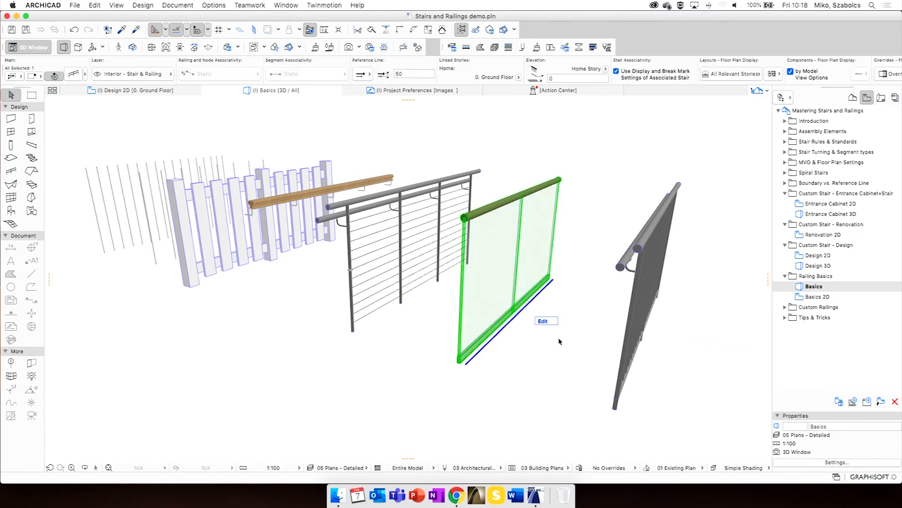
{"action": "left_click", "coordinate": [559, 339]}
{"action": "scroll", "coordinate": [537, 323], "scroll_direction": "up", "scroll_amount": 8}
{"action": "scroll", "coordinate": [535, 328], "scroll_direction": "down", "scroll_amount": 10}
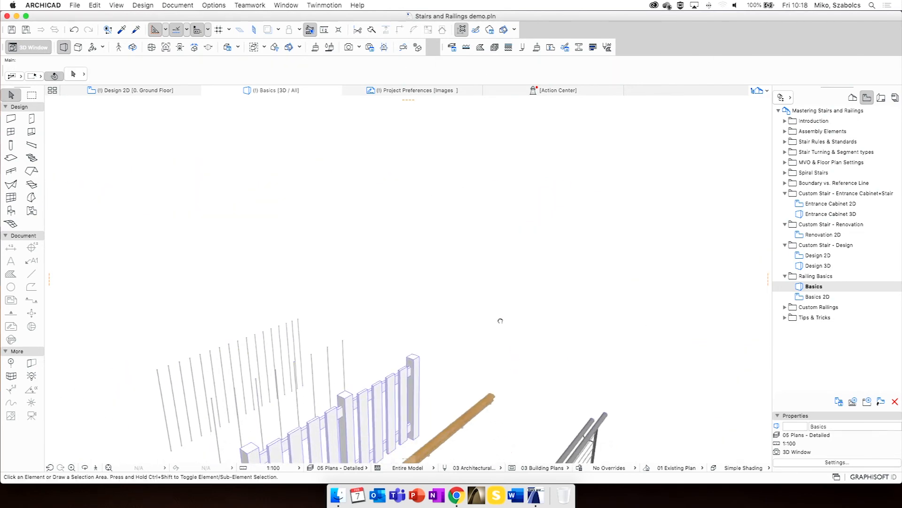
{"action": "scroll", "coordinate": [486, 239], "scroll_direction": "down", "scroll_amount": 5}
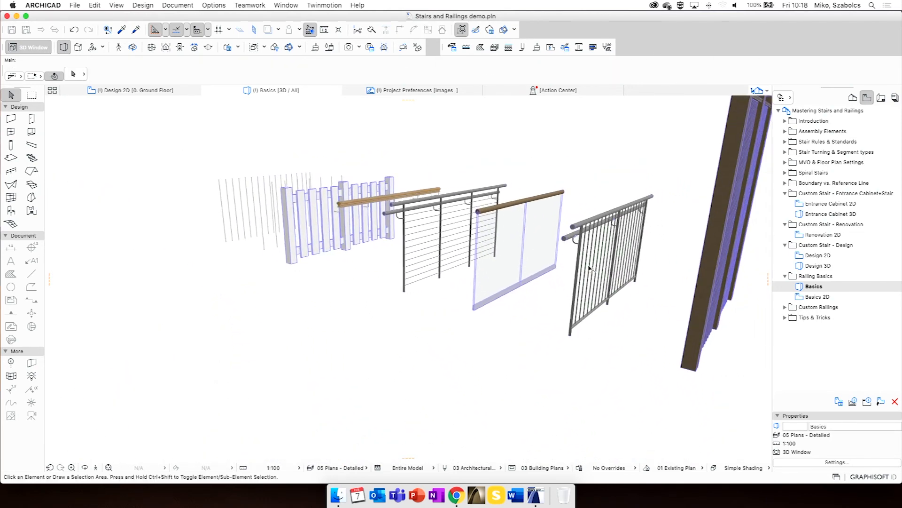
Open the steel baluster railing's settings and examine its rail, handrail, toprail, inner post and baluster components in the preview
{"action": "left_click", "coordinate": [592, 270]}
{"action": "left_click", "coordinate": [84, 74]}
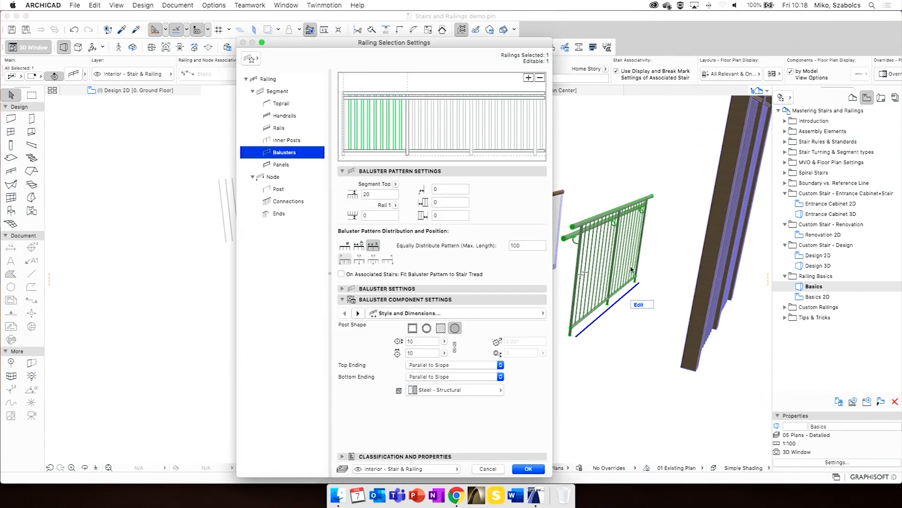
{"action": "left_click", "coordinate": [384, 152]}
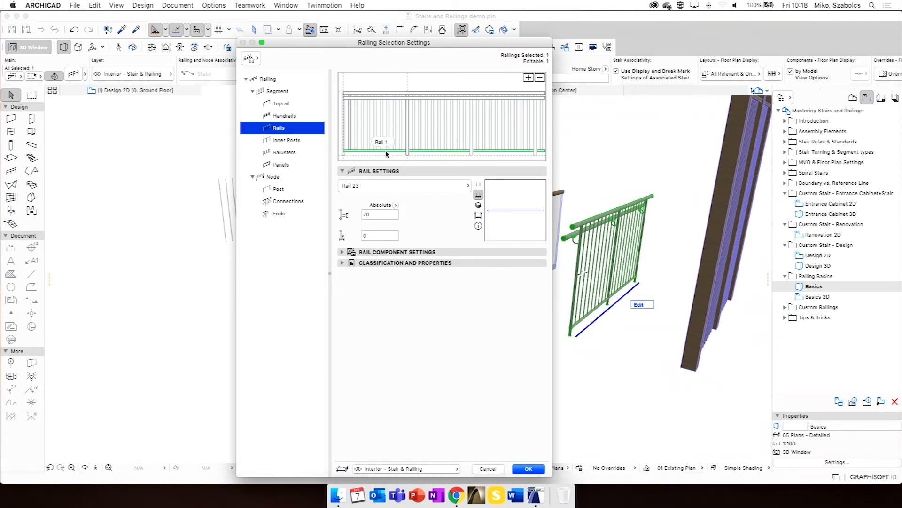
{"action": "left_click", "coordinate": [387, 99]}
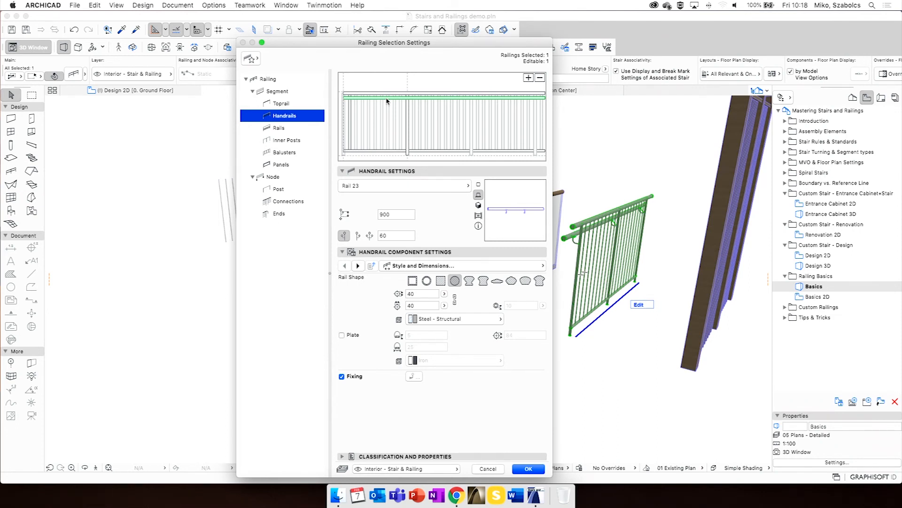
{"action": "left_click", "coordinate": [390, 94]}
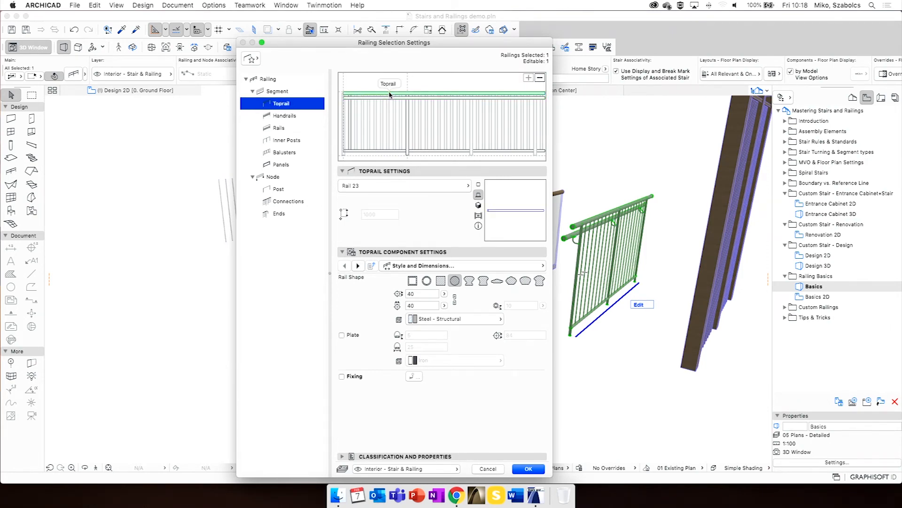
{"action": "left_click", "coordinate": [408, 129]}
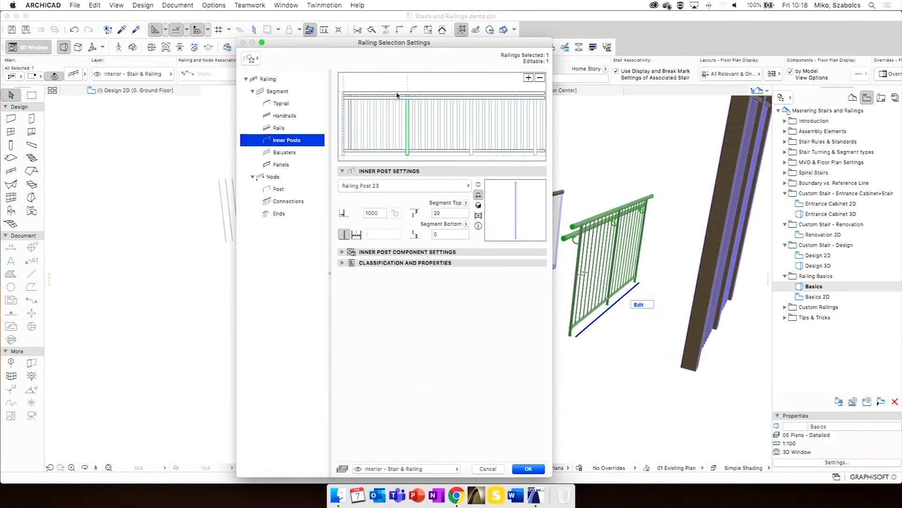
{"action": "left_click", "coordinate": [367, 131]}
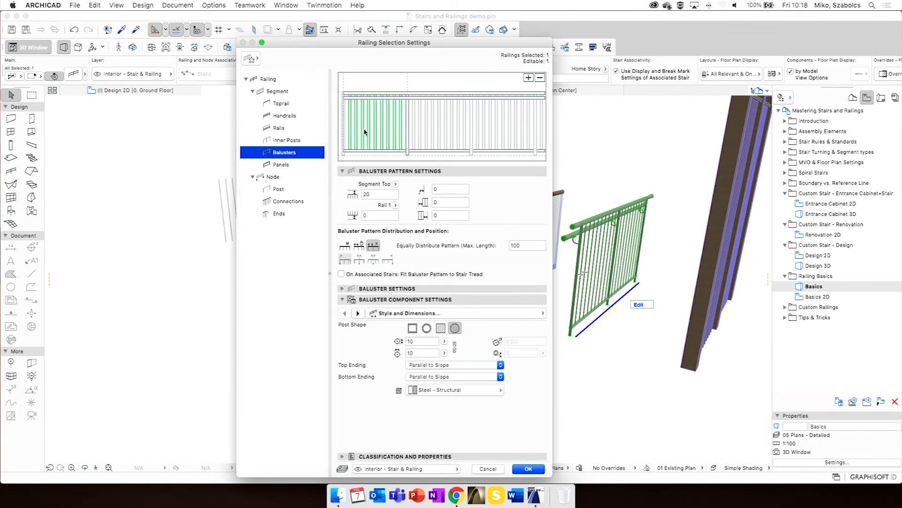
Delete the bottom rail from the steel railing's segment pattern and check its balusters
{"action": "left_click", "coordinate": [381, 153]}
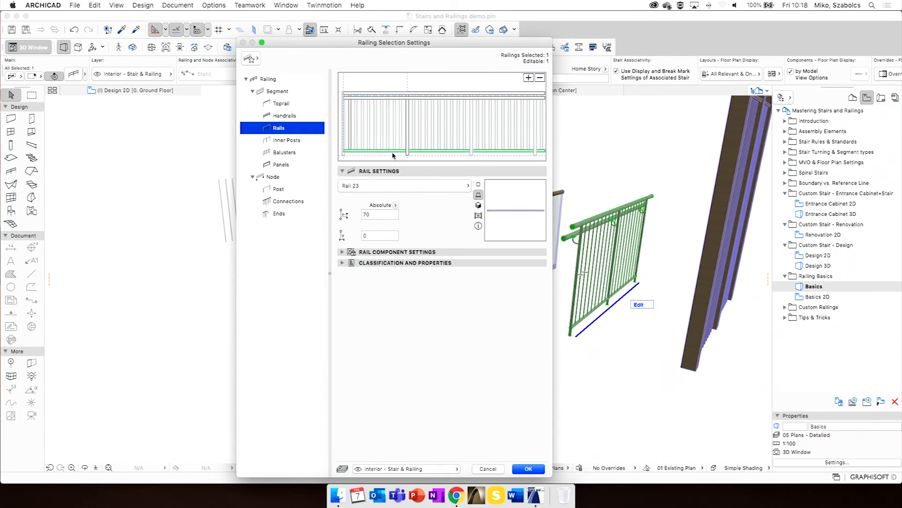
{"action": "left_click", "coordinate": [540, 79]}
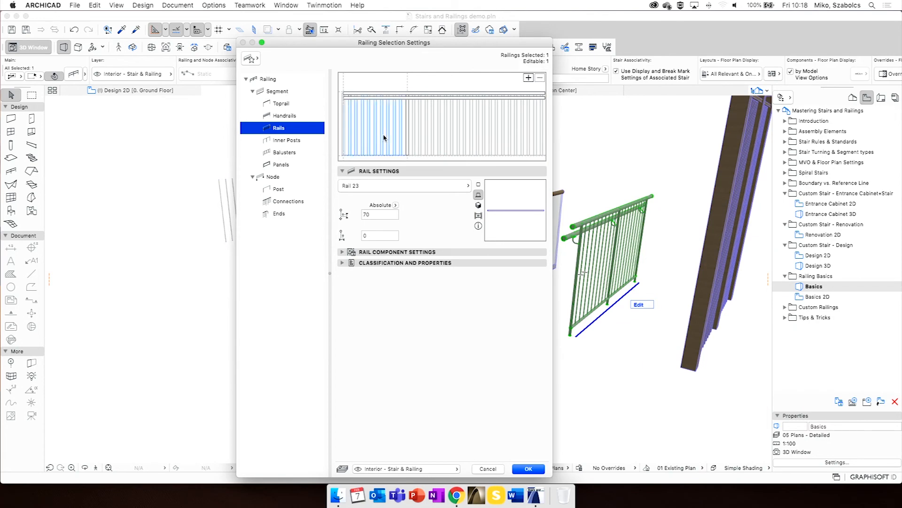
{"action": "left_click", "coordinate": [398, 136]}
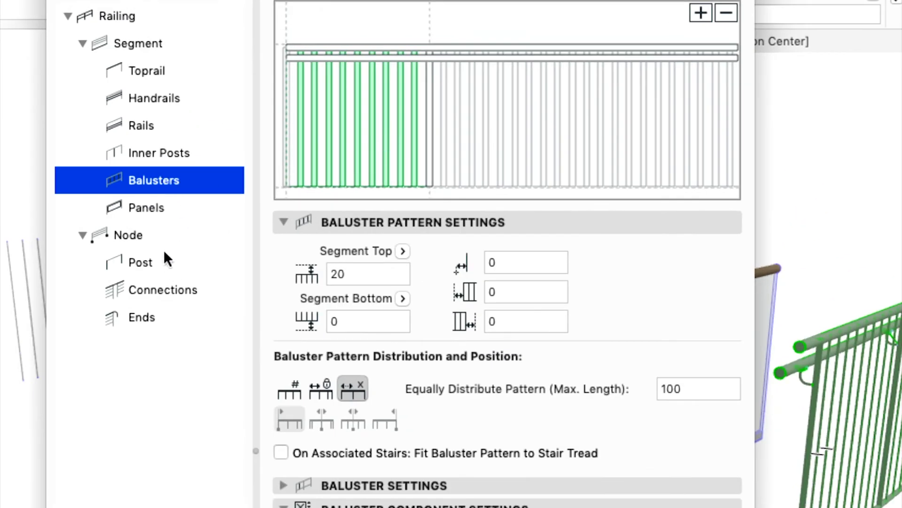
Add a new rail across the lower part of the segment pattern and select the balusters below it
{"action": "left_click", "coordinate": [152, 124]}
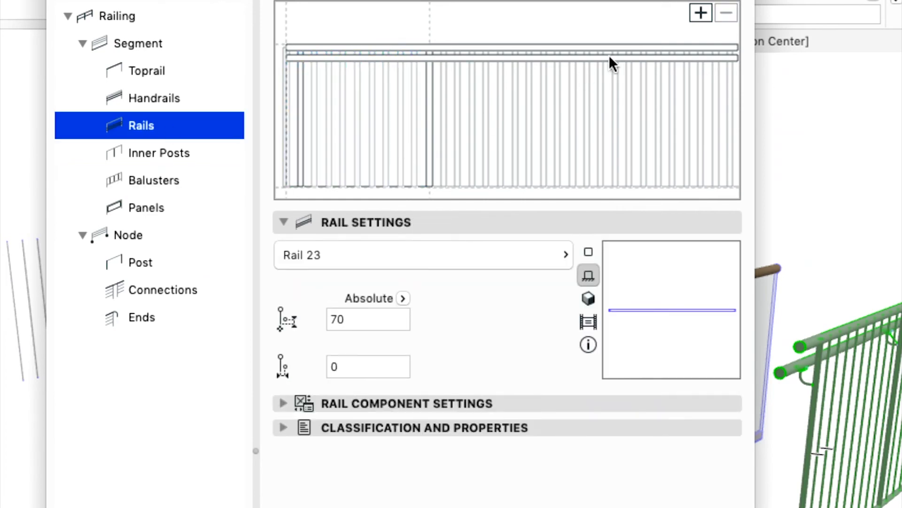
{"action": "left_click", "coordinate": [698, 14]}
{"action": "left_click", "coordinate": [352, 166]}
{"action": "left_click", "coordinate": [387, 175]}
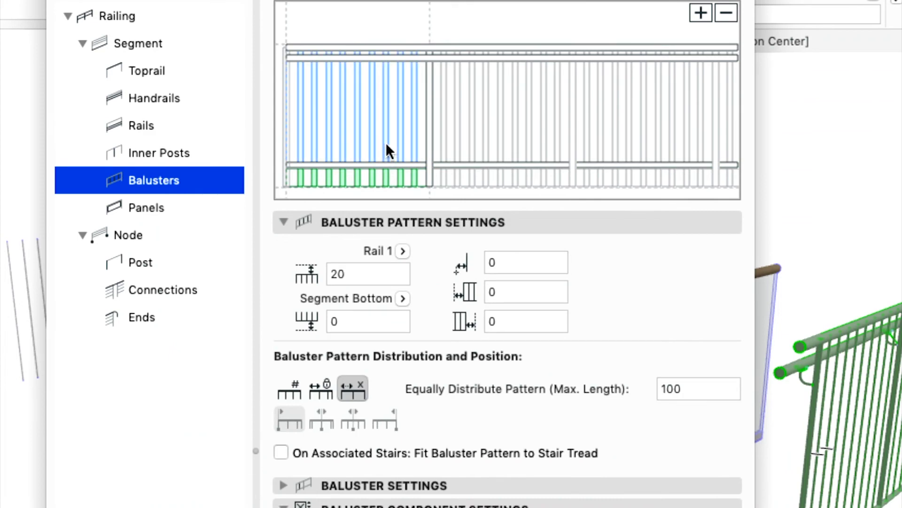
Select the balusters above and below the lower rail alternately in the segment preview to compare their pattern settings
{"action": "left_click", "coordinate": [386, 151]}
{"action": "left_click", "coordinate": [386, 175]}
{"action": "left_click", "coordinate": [387, 120]}
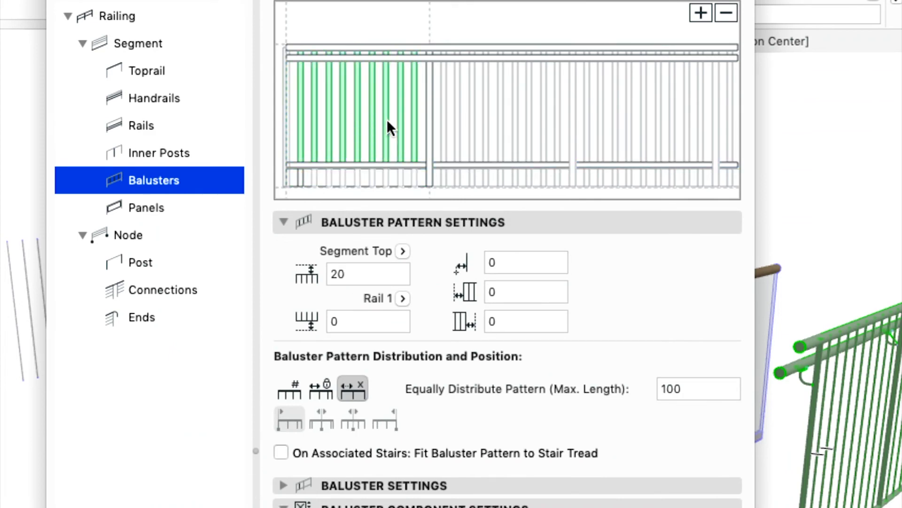
{"action": "left_click", "coordinate": [386, 175]}
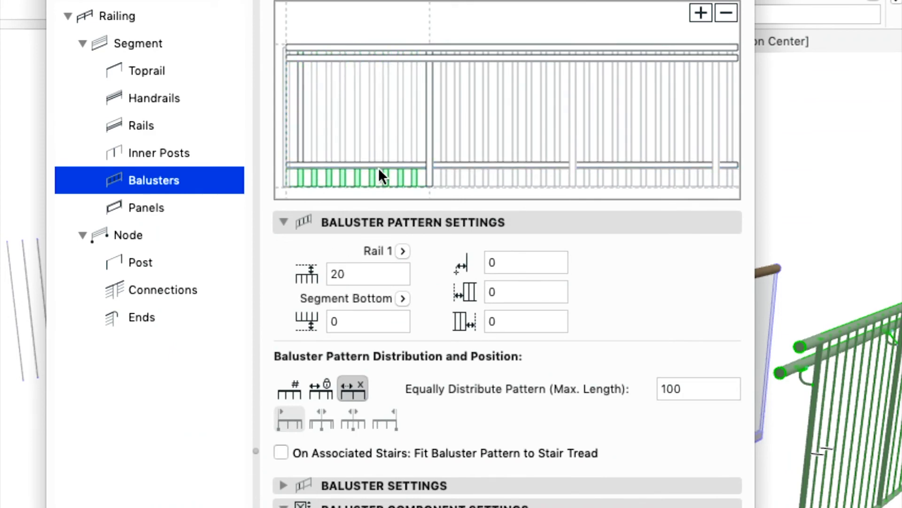
{"action": "left_click", "coordinate": [375, 120]}
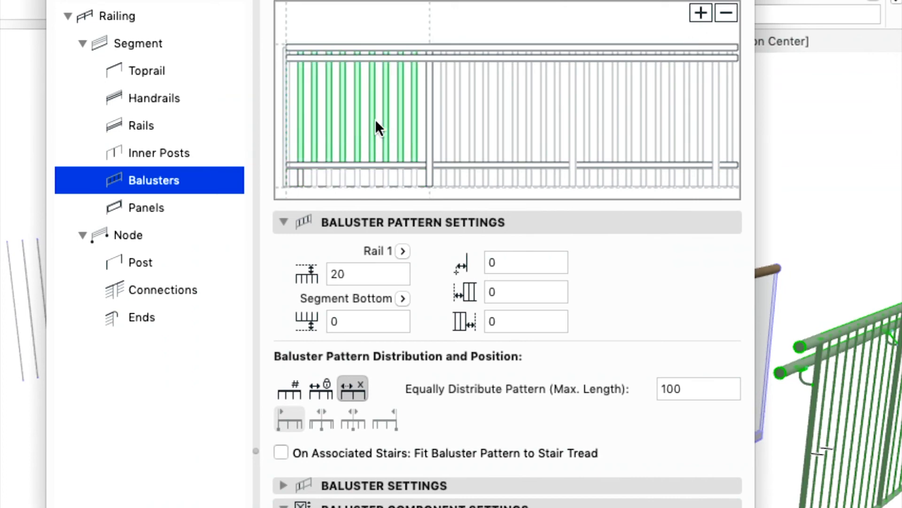
Delete the balusters below the lower rail and check the segment, the rail and the remaining balusters
{"action": "left_click", "coordinate": [392, 179]}
{"action": "left_click", "coordinate": [726, 12]}
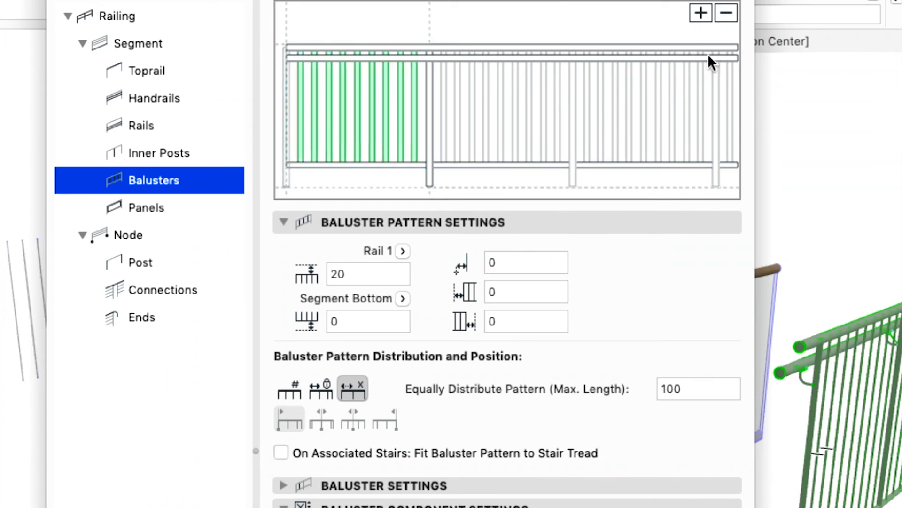
{"action": "left_click", "coordinate": [390, 177]}
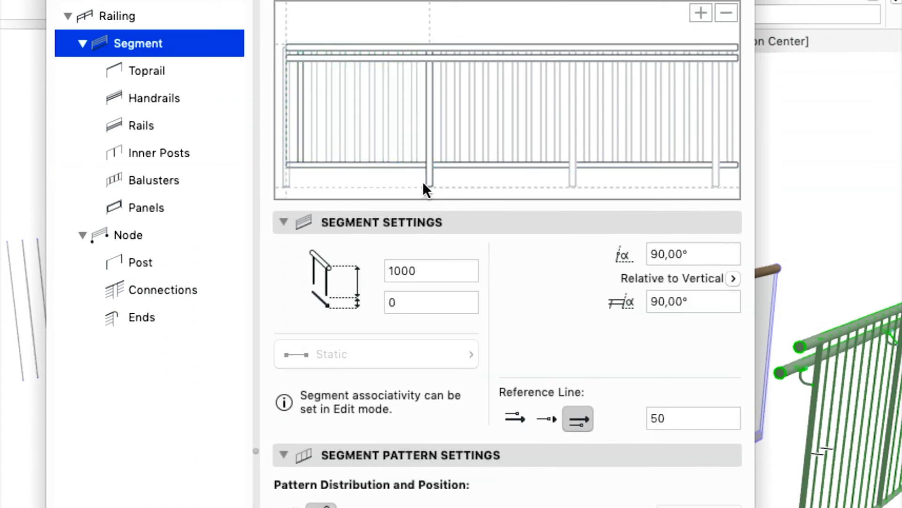
{"action": "left_click", "coordinate": [406, 165]}
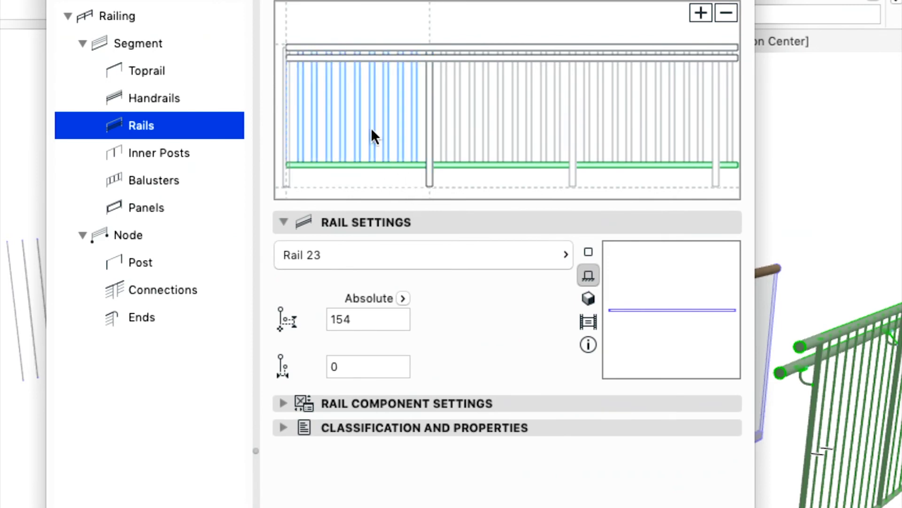
{"action": "left_click", "coordinate": [420, 158]}
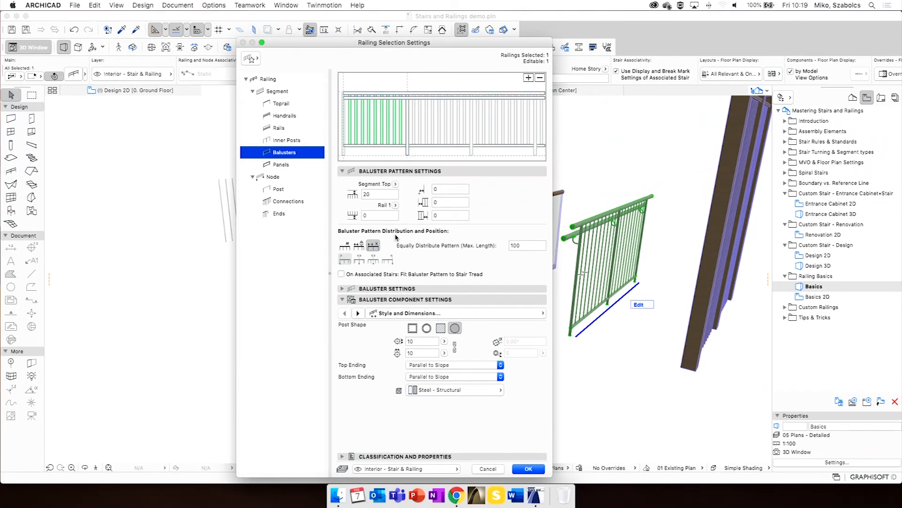
Add a second inner post to the segment pattern at a distance of 537 and select the empty bay beside it
{"action": "left_click", "coordinate": [283, 140]}
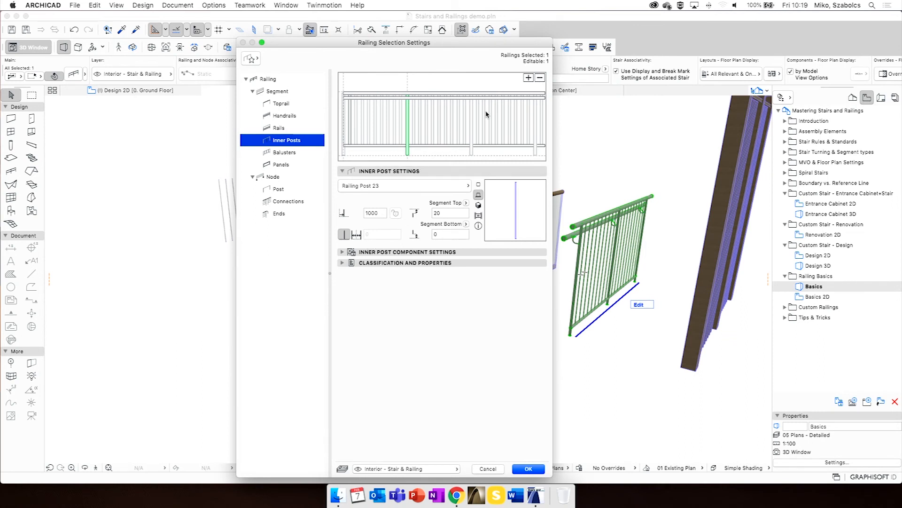
{"action": "left_click", "coordinate": [529, 78]}
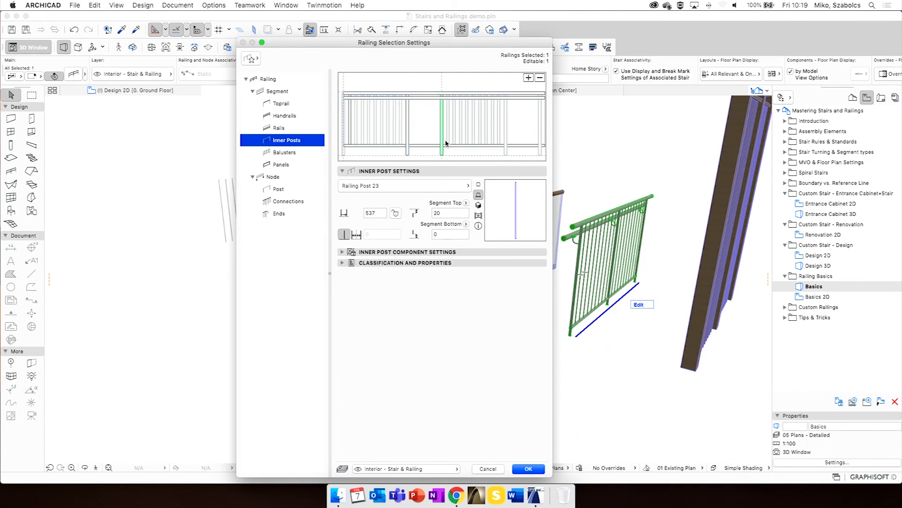
{"action": "left_click", "coordinate": [426, 136]}
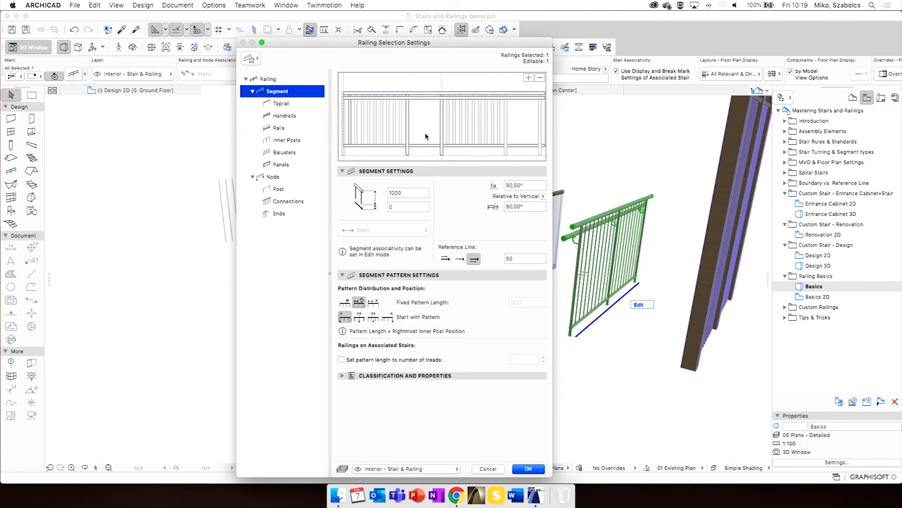
Add a panel between the two inner posts, check it against the balusters, and discard the railing changes
{"action": "left_click", "coordinate": [282, 164]}
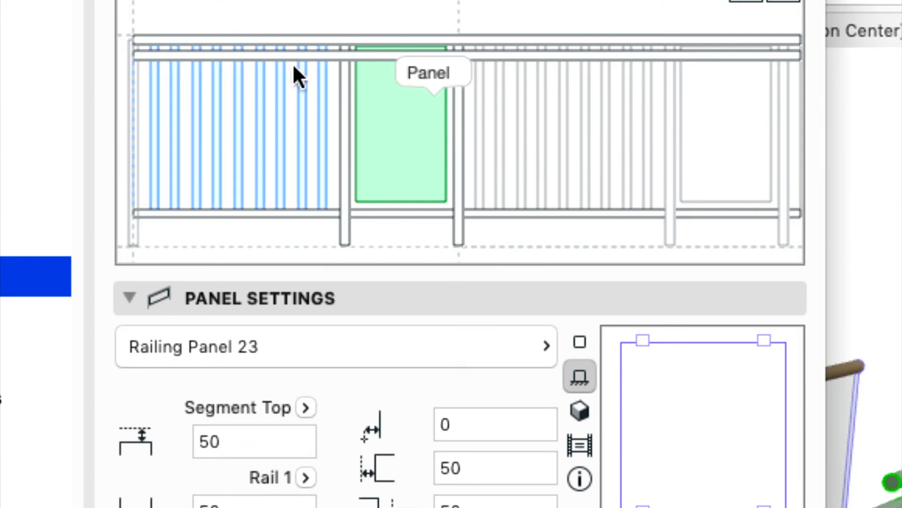
{"action": "left_click", "coordinate": [201, 134], "text": "shift"}
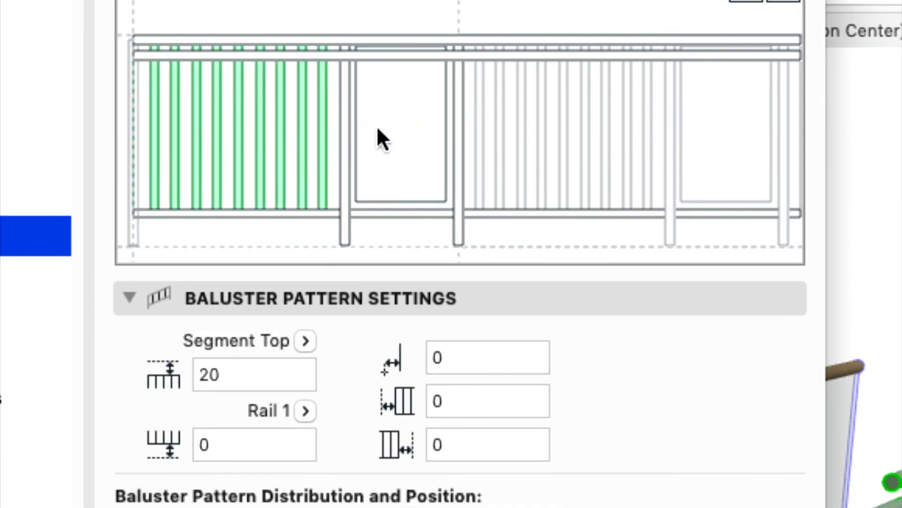
{"action": "left_click", "coordinate": [377, 138]}
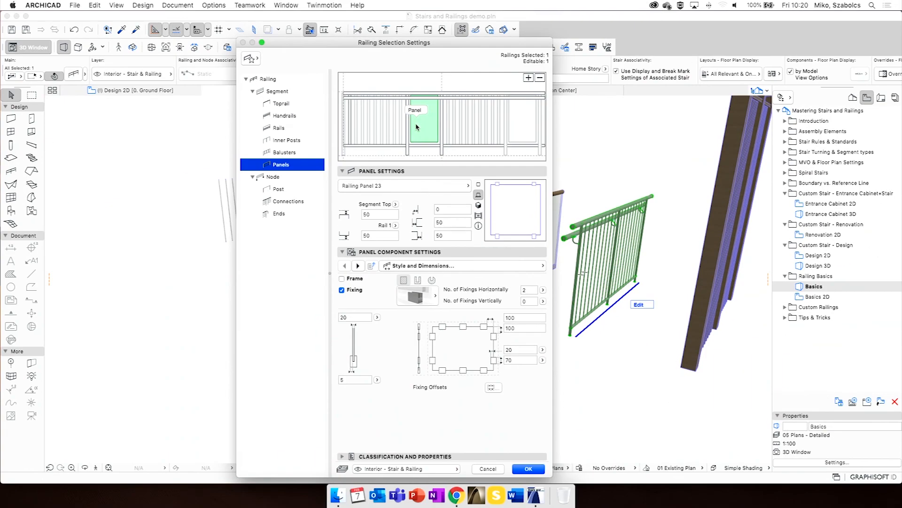
{"action": "left_click", "coordinate": [484, 468]}
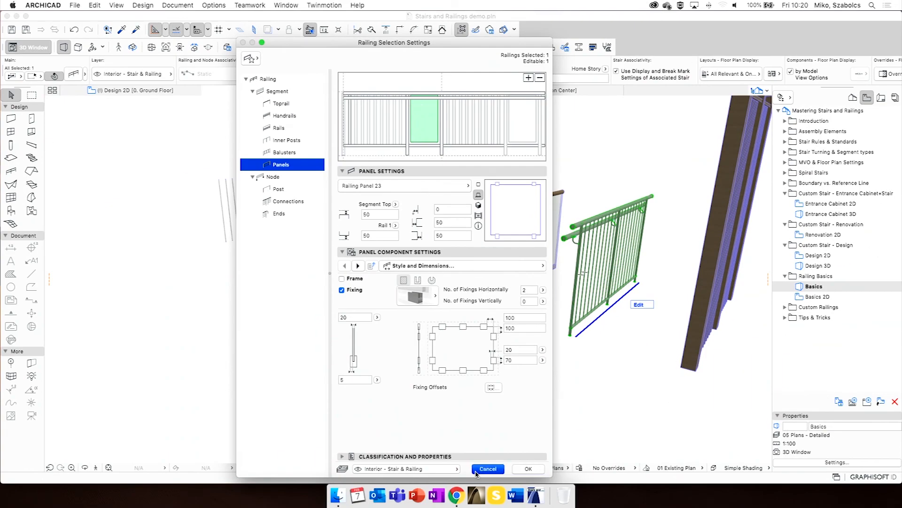
Open the settings of the thin baluster railing without rails and set its inner post distance to 350
{"action": "left_click", "coordinate": [505, 387]}
{"action": "mouse_move", "coordinate": [311, 223]}
{"action": "middle_mouse_down", "text": "shift"}
{"action": "mouse_move", "coordinate": [376, 249]}
{"action": "mouse_move", "coordinate": [389, 238]}
{"action": "mouse_move", "coordinate": [288, 224]}
{"action": "middle_mouse_up", "text": "shift"}
{"action": "left_click", "coordinate": [308, 295]}
{"action": "middle_click_drag", "start_coordinate": [308, 295], "coordinate": [221, 151], "text": "shift"}
{"action": "left_click", "coordinate": [74, 75]}
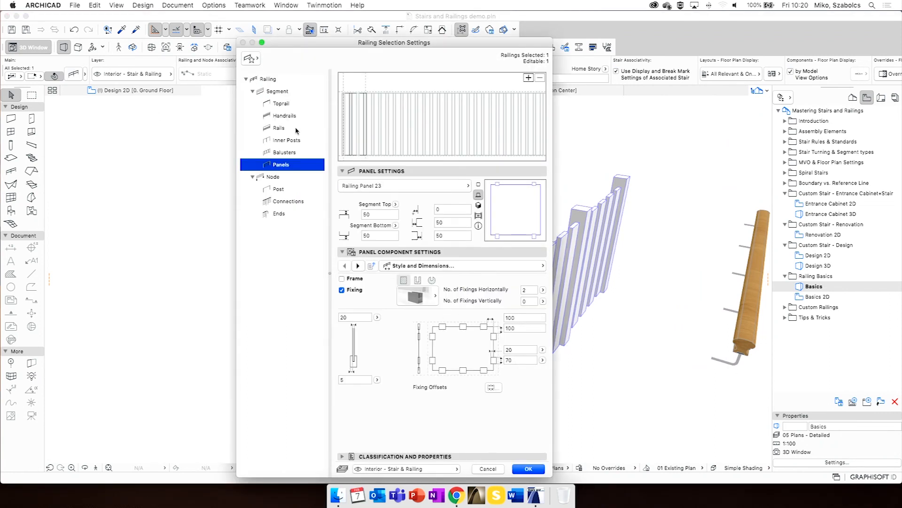
{"action": "left_click", "coordinate": [282, 91]}
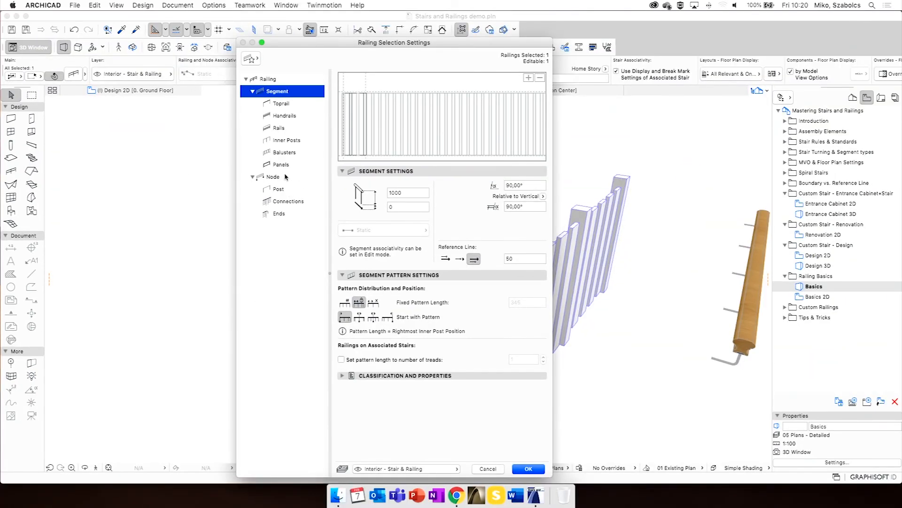
{"action": "left_click", "coordinate": [286, 140]}
{"action": "type", "text": "350"}
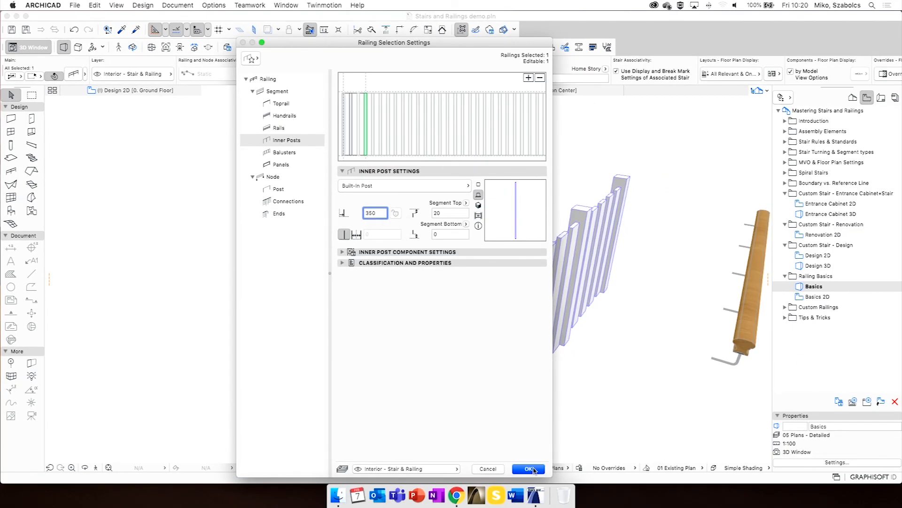
{"action": "left_click", "coordinate": [529, 469]}
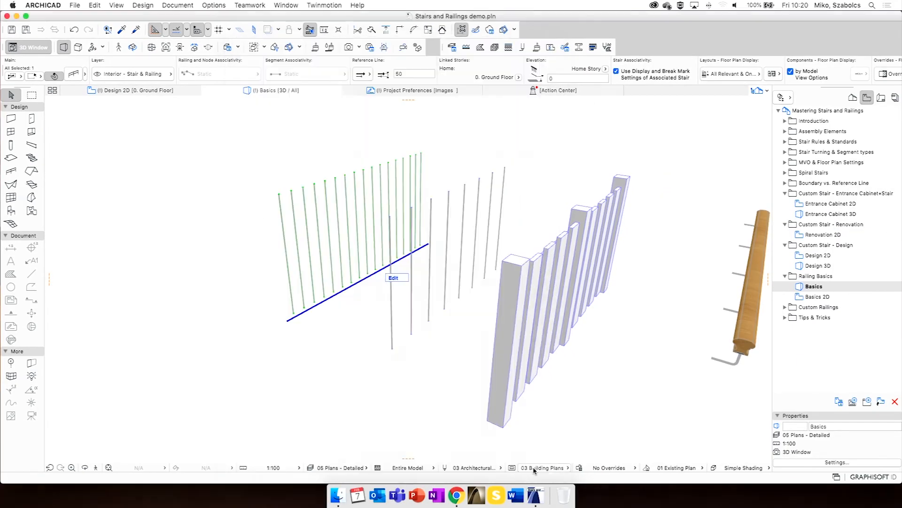
Pick up the thin baluster railing's settings and open the Design 3D view from the Custom Railings folder
{"action": "left_click", "coordinate": [316, 219], "text": "alt"}
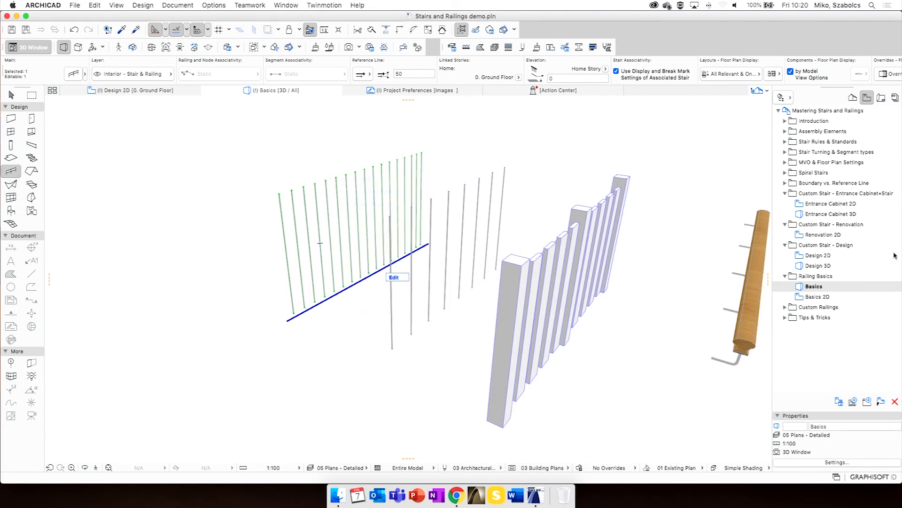
{"action": "left_click", "coordinate": [785, 307]}
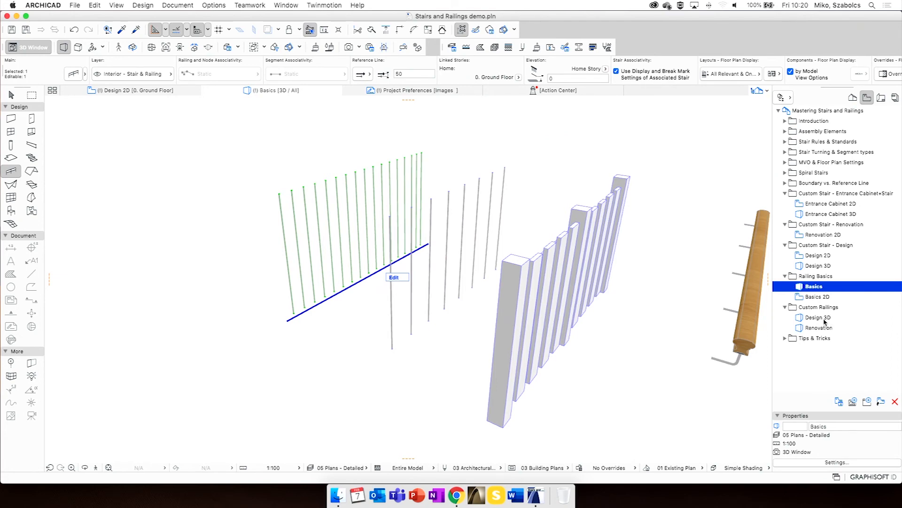
{"action": "double_click", "coordinate": [825, 320]}
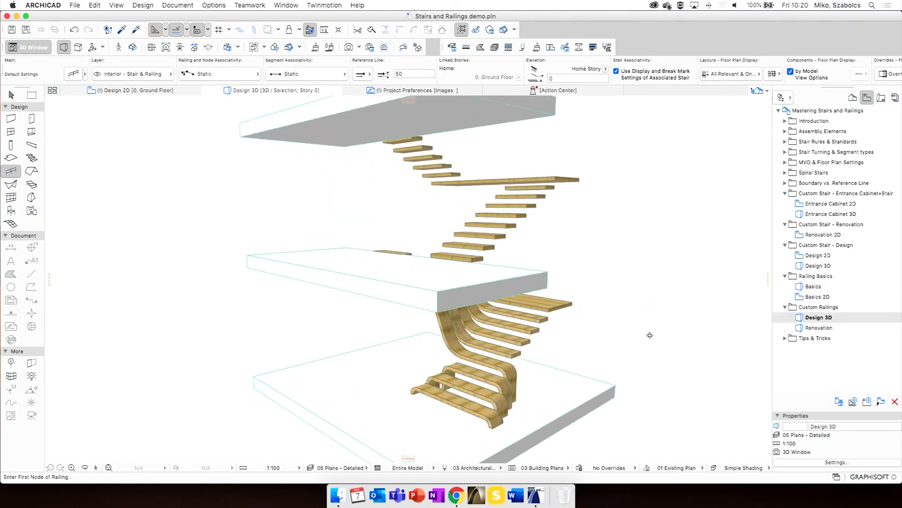
{"action": "double_click", "coordinate": [822, 328]}
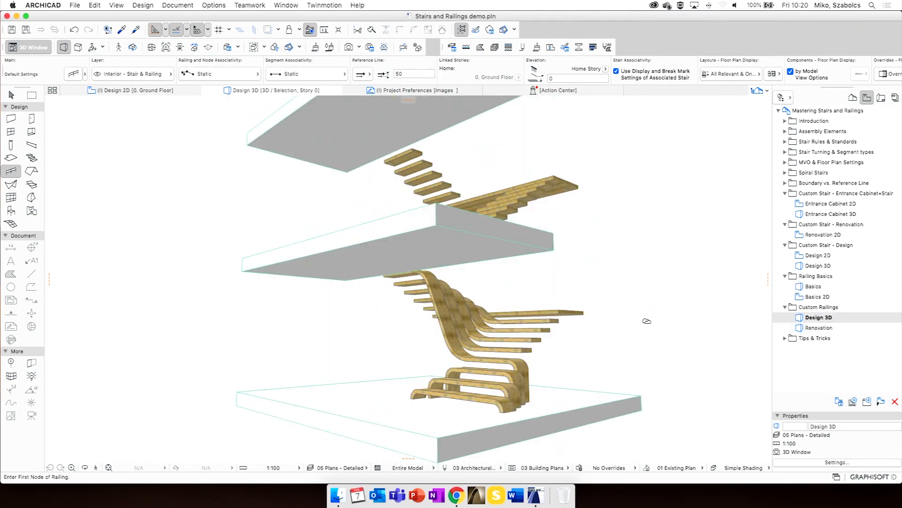
{"action": "middle_click_drag", "start_coordinate": [647, 321], "coordinate": [552, 336], "text": "shift"}
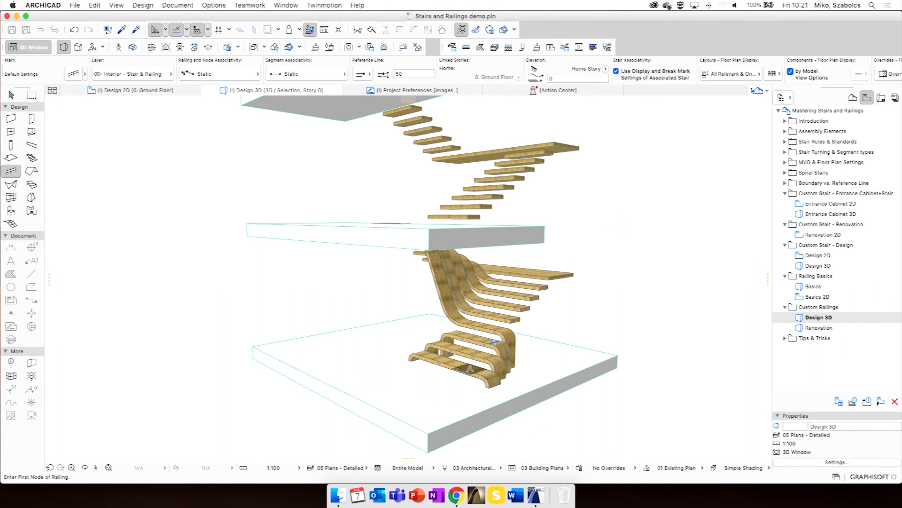
{"action": "left_click", "coordinate": [490, 368]}
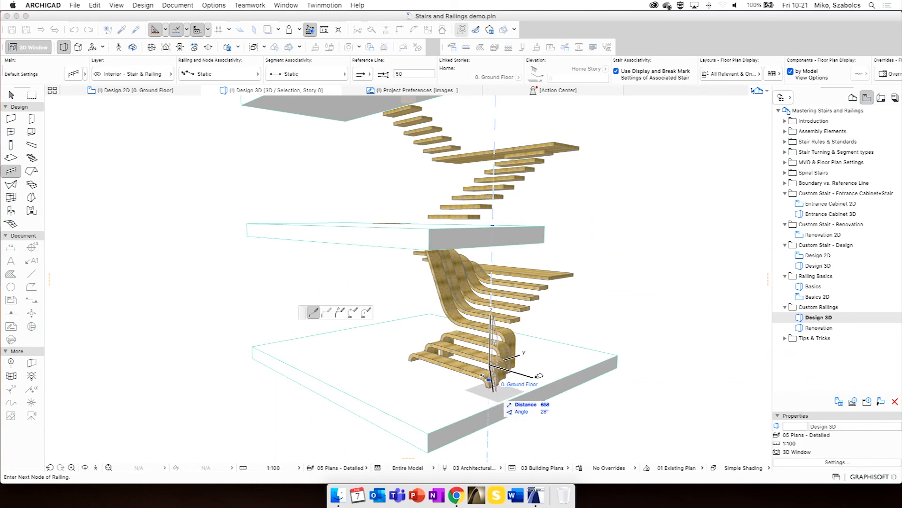
{"action": "key", "text": "Escape"}
{"action": "double_click", "coordinate": [813, 338]}
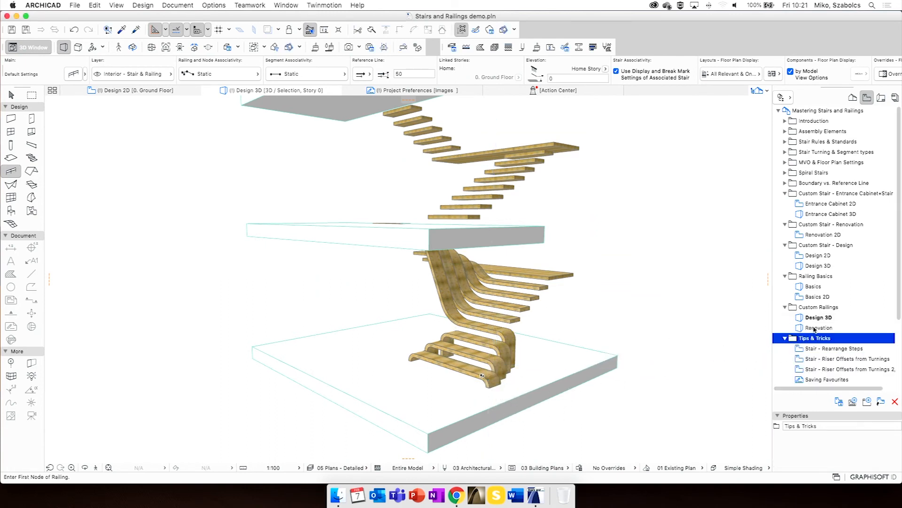
{"action": "double_click", "coordinate": [814, 328]}
{"action": "double_click", "coordinate": [819, 317]}
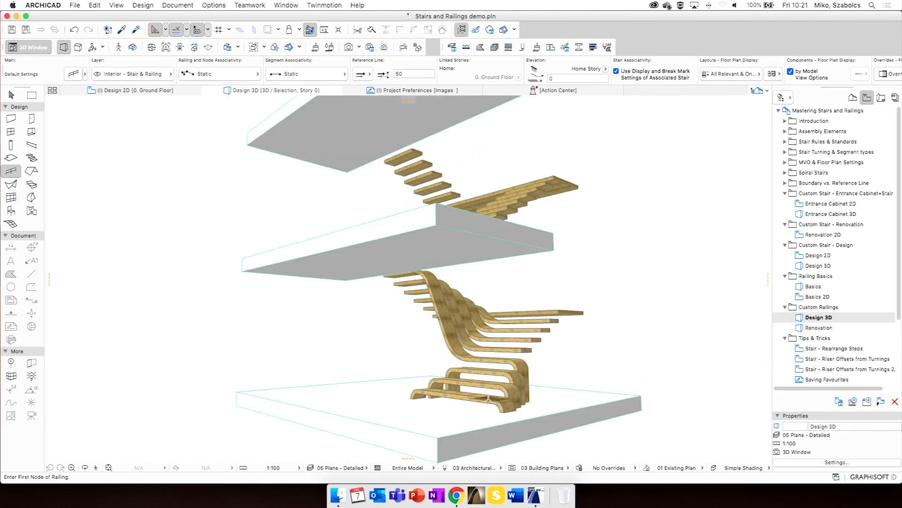
{"action": "middle_click_drag", "start_coordinate": [480, 400], "coordinate": [477, 419], "text": "shift"}
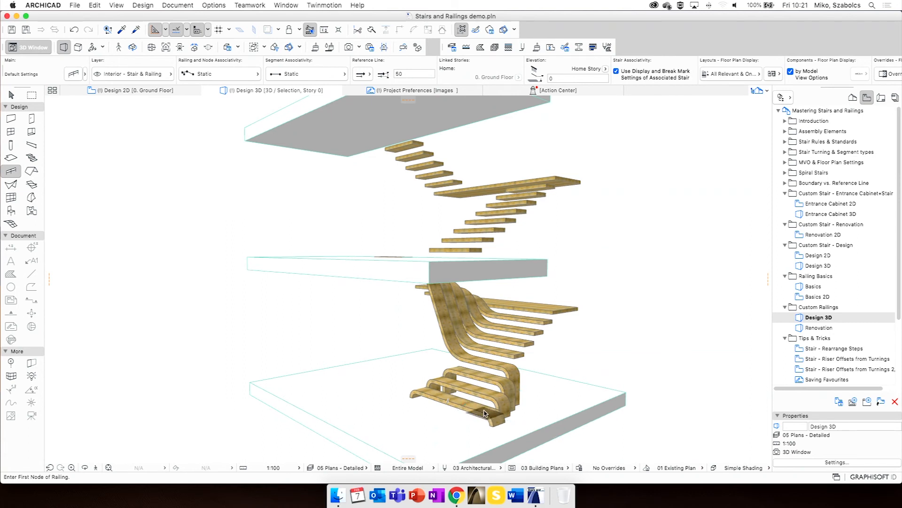
{"action": "left_click", "coordinate": [468, 407], "text": "shift"}
{"action": "key", "text": "Escape"}
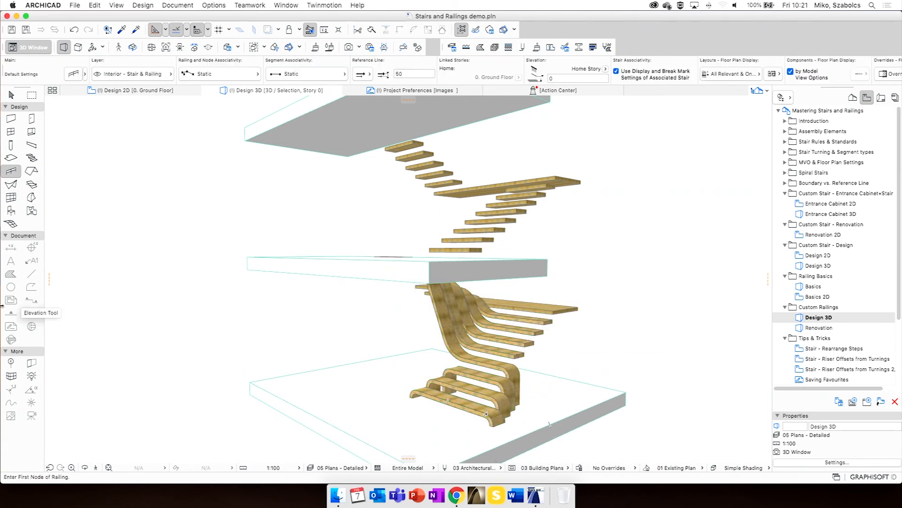
{"action": "left_click", "coordinate": [31, 158]}
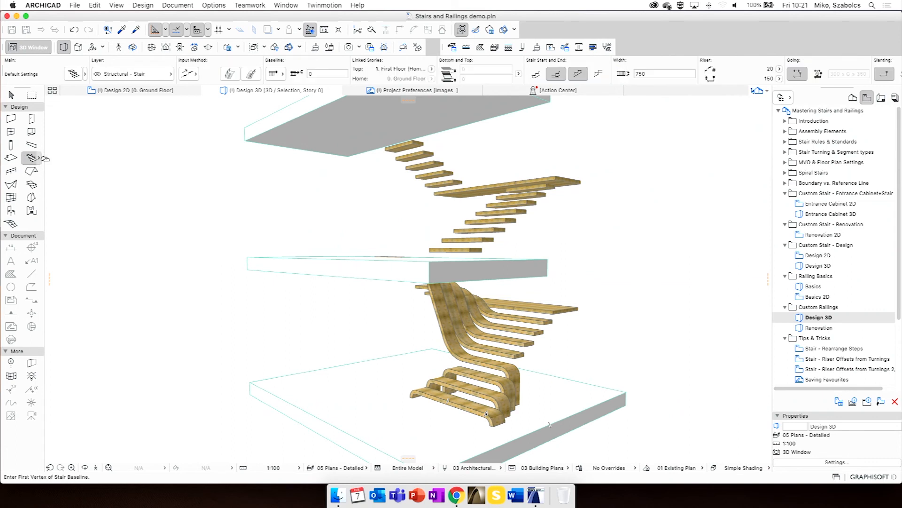
{"action": "left_click", "coordinate": [11, 171]}
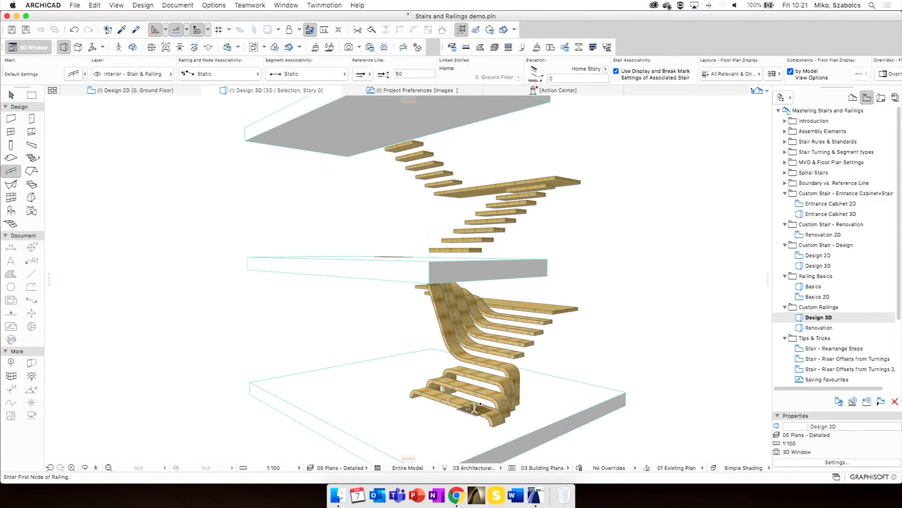
Set both the railing and node associativity and the segment associativity to Associative
{"action": "left_click", "coordinate": [217, 74]}
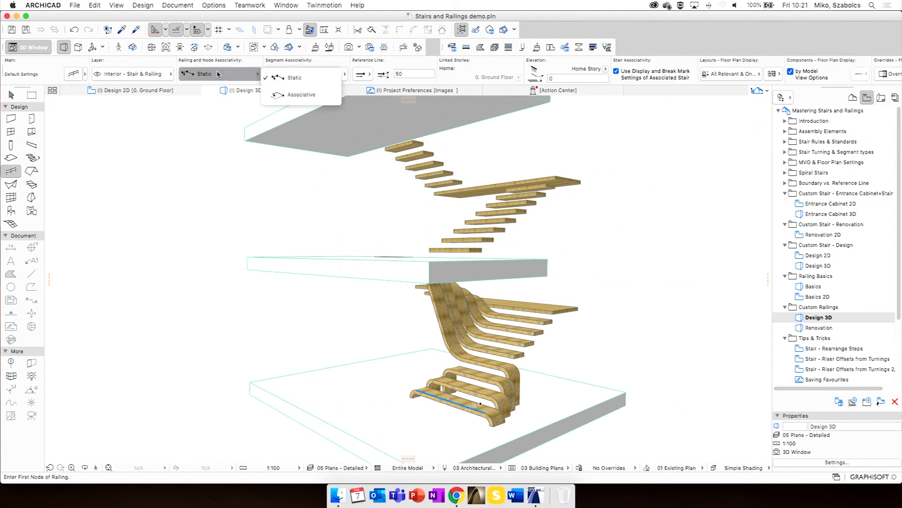
{"action": "left_click", "coordinate": [303, 95]}
{"action": "left_click", "coordinate": [311, 76]}
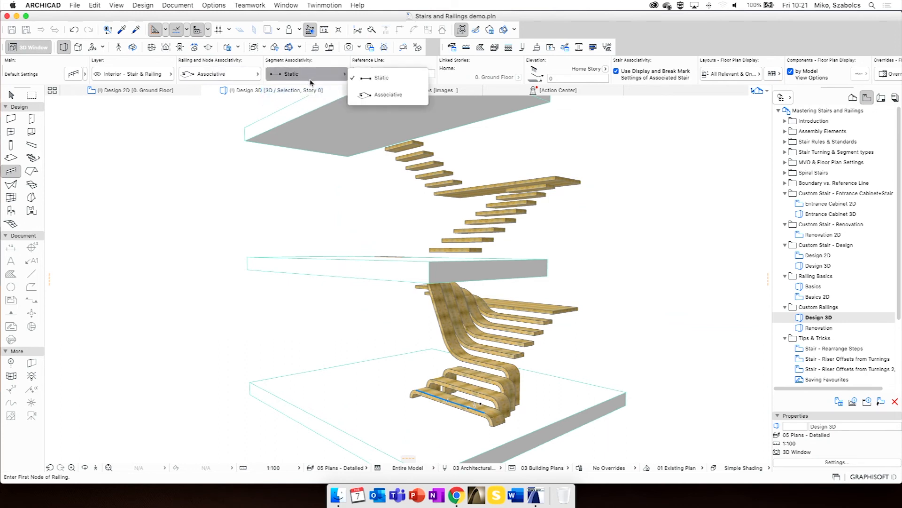
{"action": "left_click", "coordinate": [376, 94]}
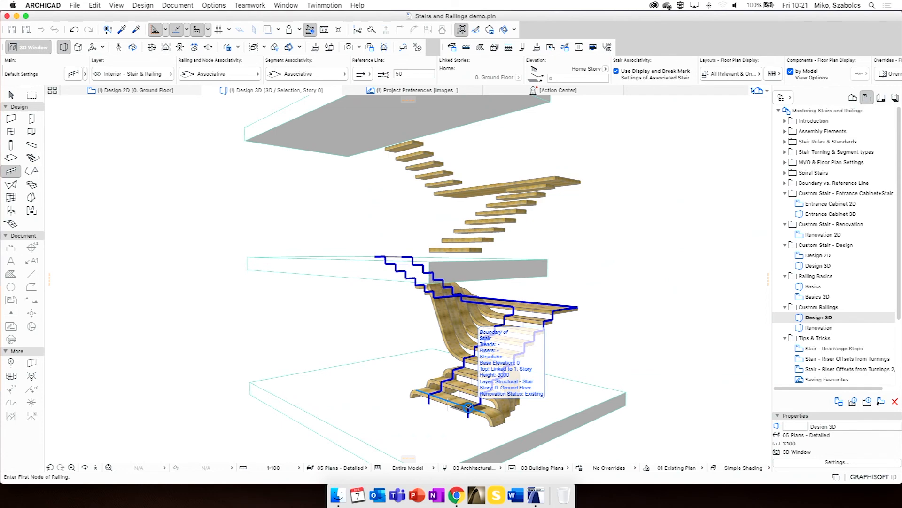
Place an associative railing along the stair's boundary from the lowest tread's outer corner to the stair's upper end at the First Floor slab
{"action": "left_click", "coordinate": [468, 407]}
{"action": "middle_click_drag", "start_coordinate": [590, 340], "coordinate": [408, 368], "text": "shift"}
{"action": "middle_click_drag", "start_coordinate": [702, 338], "coordinate": [305, 263], "text": "shift"}
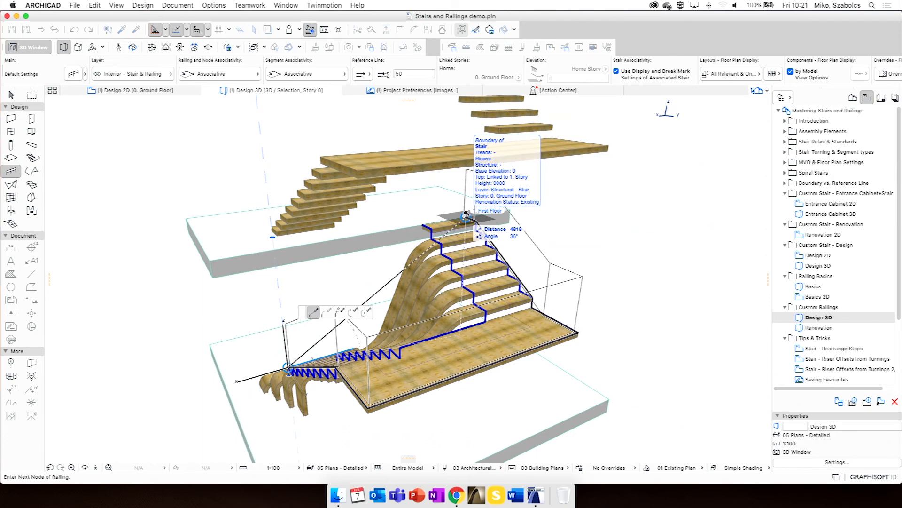
{"action": "left_click", "coordinate": [466, 215]}
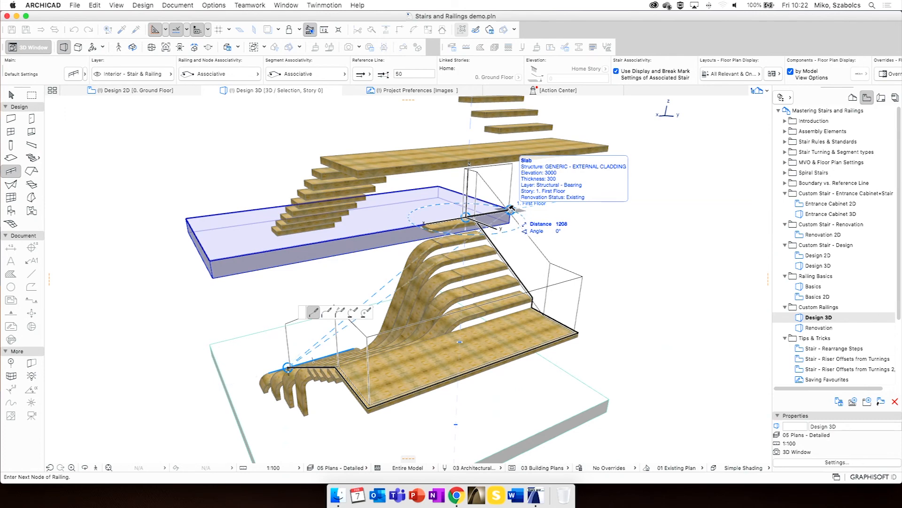
{"action": "left_click", "coordinate": [465, 216]}
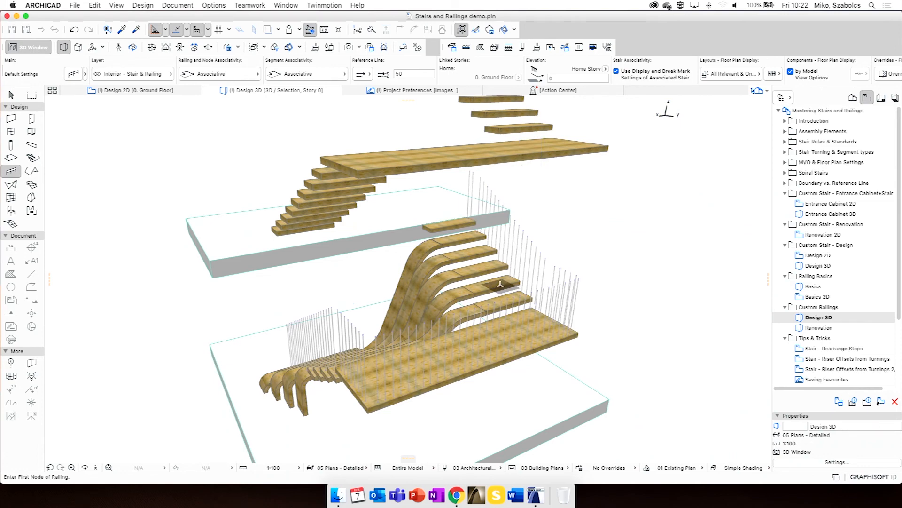
Set the placed baluster railing's Ending Node Offset to -50
{"action": "middle_click_drag", "start_coordinate": [329, 337], "coordinate": [448, 331], "text": "shift"}
{"action": "scroll", "coordinate": [455, 359], "scroll_direction": "up", "scroll_amount": 10}
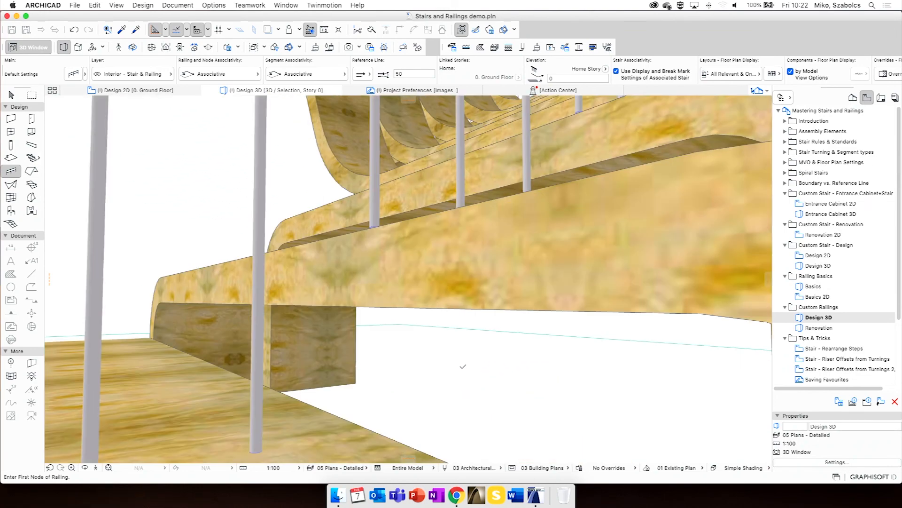
{"action": "scroll", "coordinate": [442, 360], "scroll_direction": "down", "scroll_amount": 5}
{"action": "scroll", "coordinate": [442, 360], "scroll_direction": "down", "scroll_amount": 10}
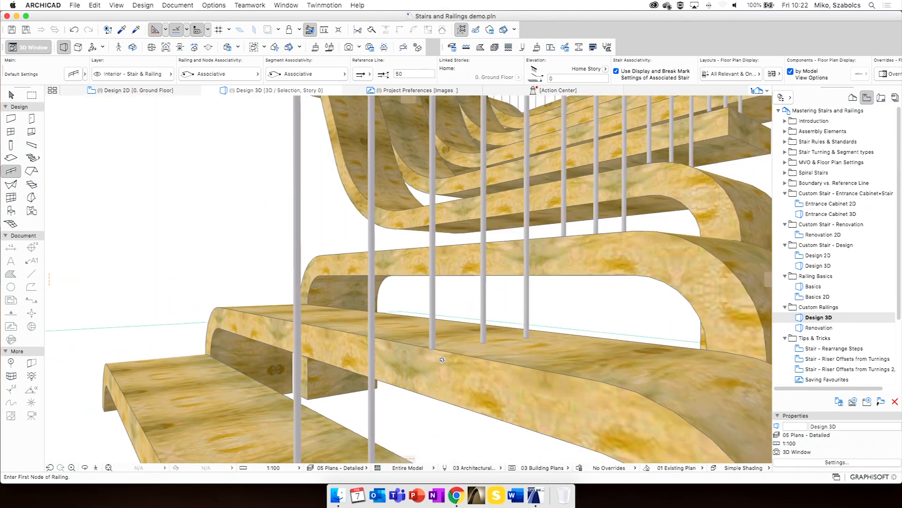
{"action": "middle_click_drag", "start_coordinate": [431, 364], "coordinate": [423, 376], "text": "shift"}
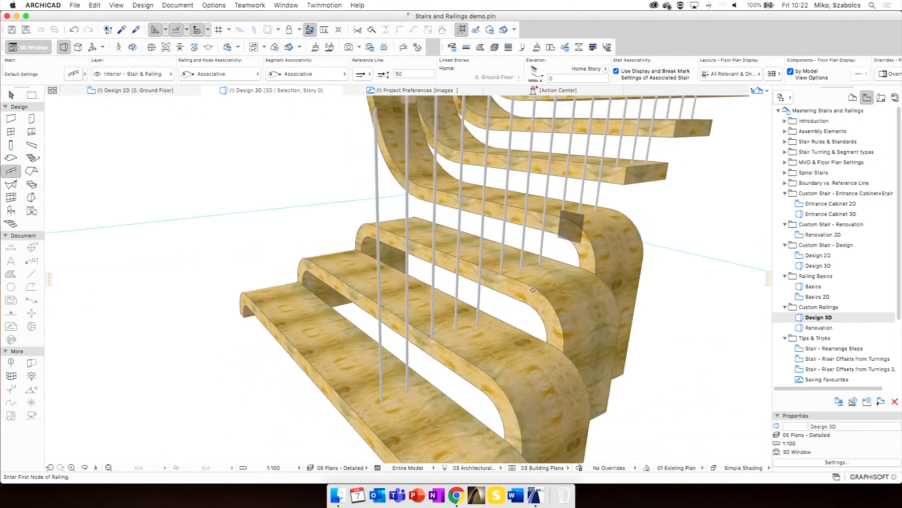
{"action": "scroll", "coordinate": [444, 329], "scroll_direction": "up", "scroll_amount": 5}
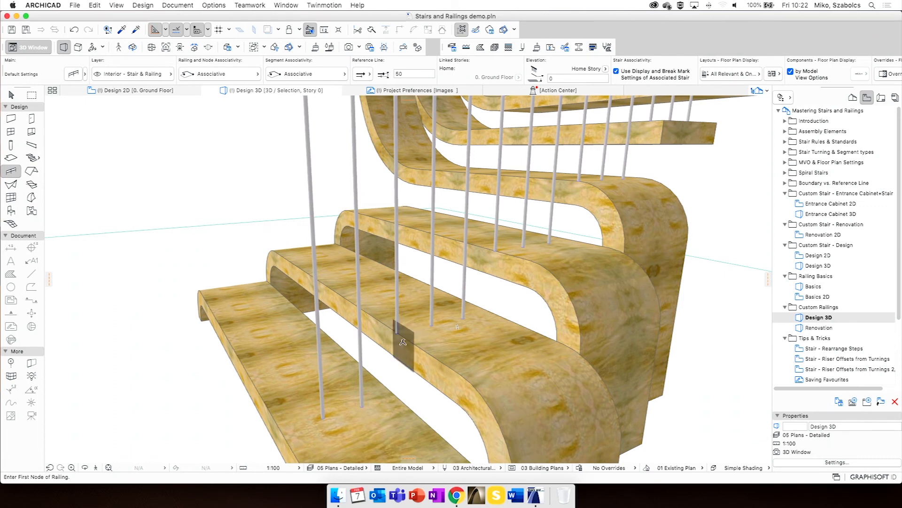
{"action": "left_click", "coordinate": [396, 282], "text": "shift"}
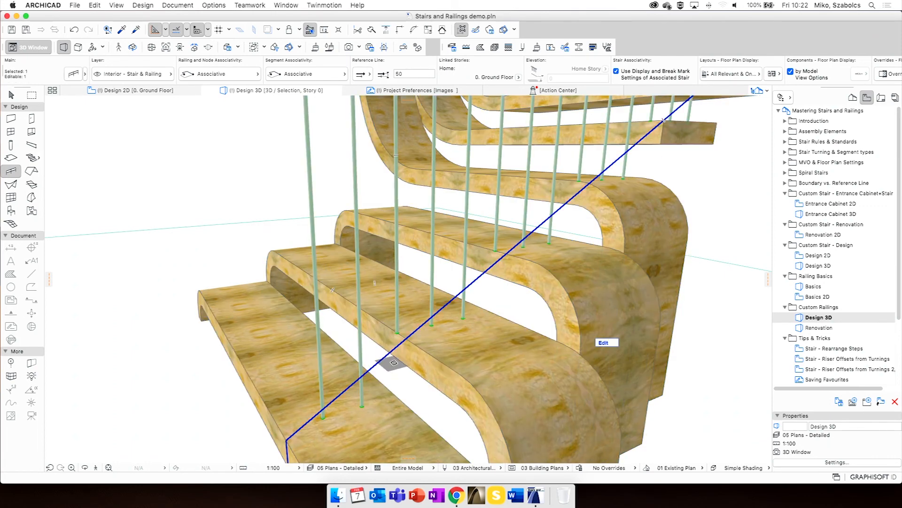
{"action": "left_click", "coordinate": [78, 75]}
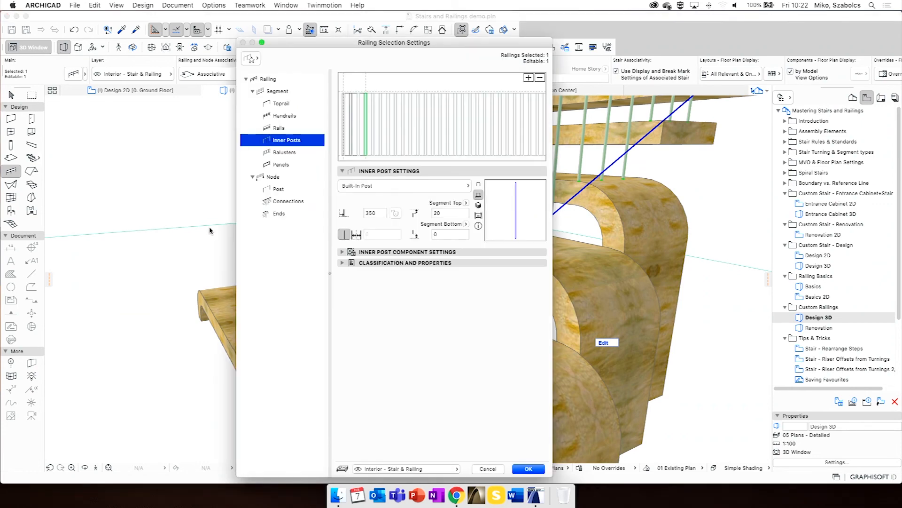
{"action": "left_click", "coordinate": [275, 177]}
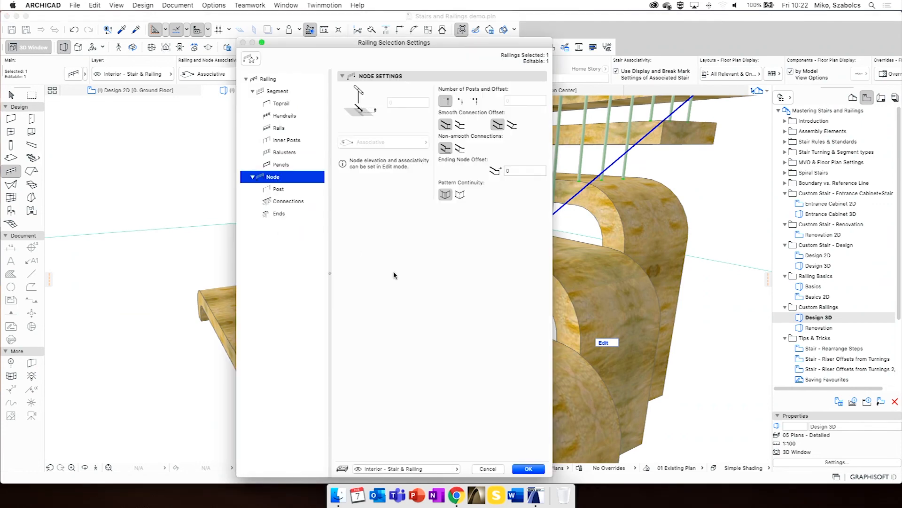
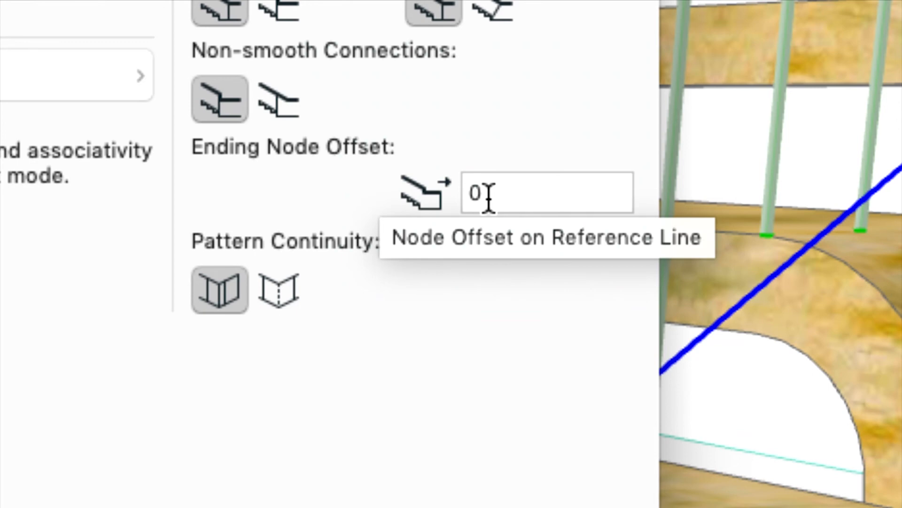
{"action": "left_click_drag", "start_coordinate": [487, 197], "coordinate": [465, 194]}
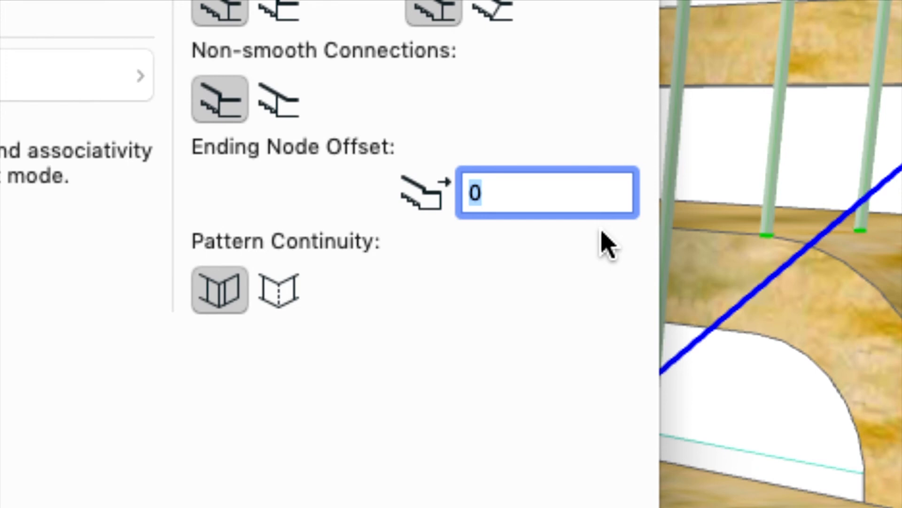
{"action": "type", "text": "-50"}
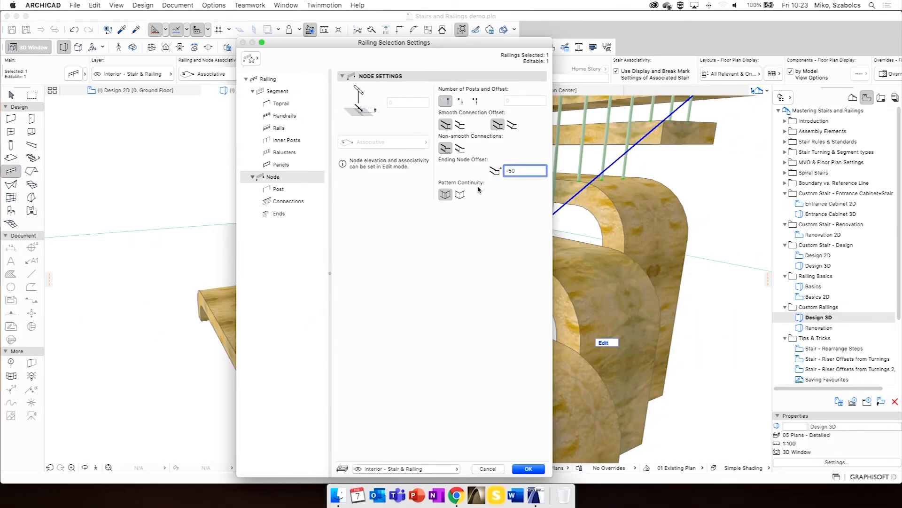
{"action": "left_click", "coordinate": [528, 468]}
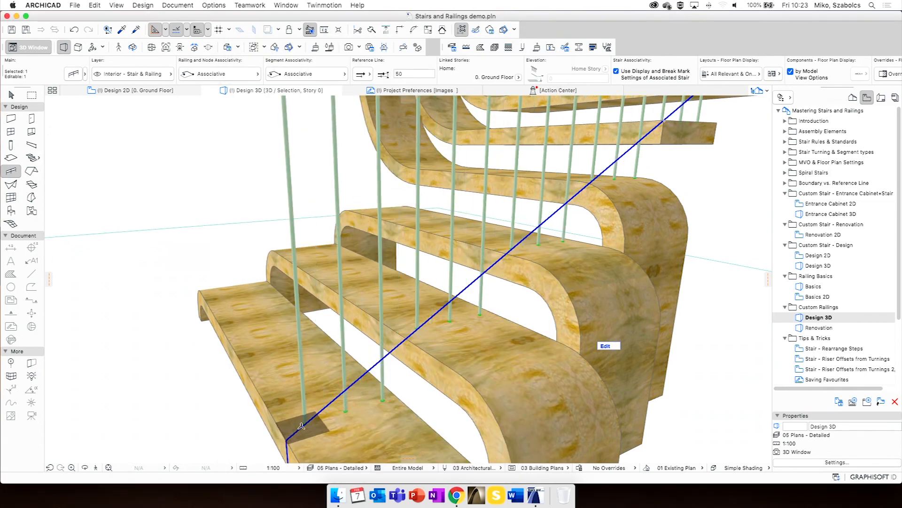
Examine where the balusters stand on the lowest treads and along the rest of the stair
{"action": "scroll", "coordinate": [301, 426], "scroll_direction": "up", "scroll_amount": 1}
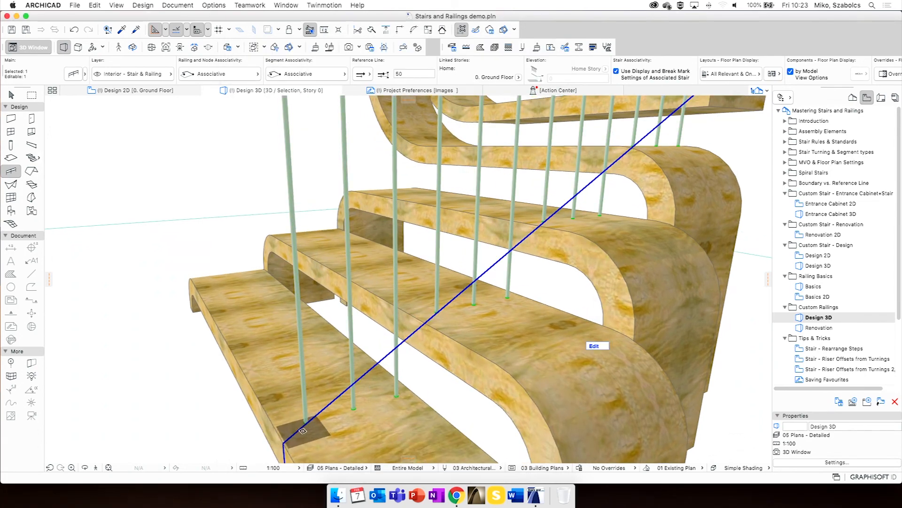
{"action": "scroll", "coordinate": [305, 428], "scroll_direction": "down", "scroll_amount": 3}
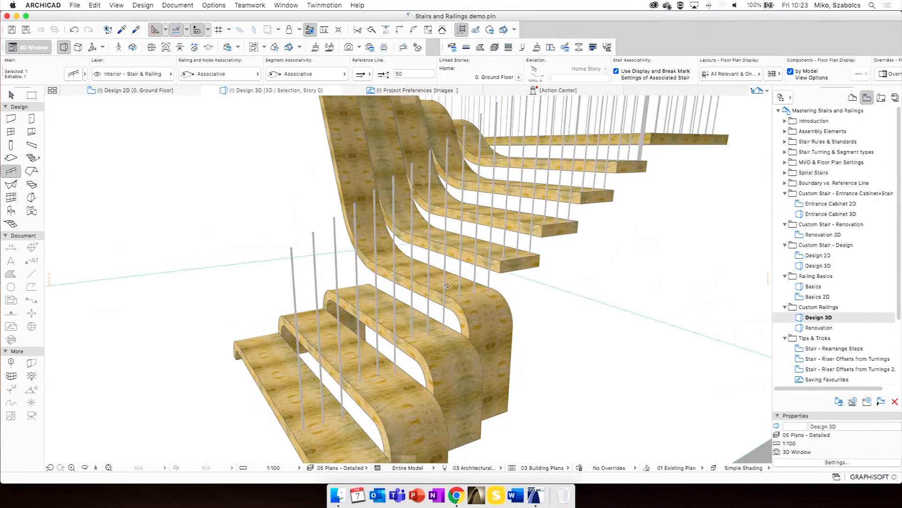
{"action": "scroll", "coordinate": [513, 237], "scroll_direction": "up", "scroll_amount": 2}
{"action": "scroll", "coordinate": [482, 241], "scroll_direction": "up", "scroll_amount": 2}
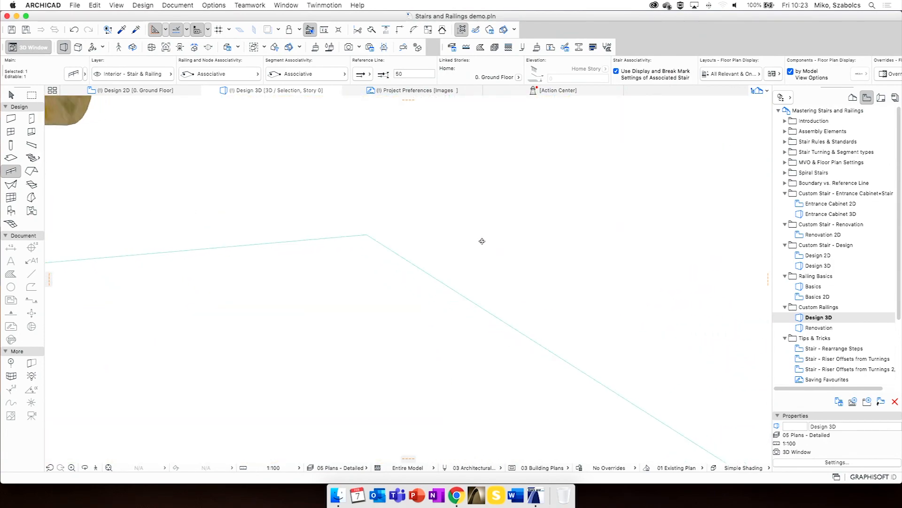
{"action": "scroll", "coordinate": [479, 242], "scroll_direction": "down", "scroll_amount": 3}
{"action": "middle_click_drag", "start_coordinate": [473, 244], "coordinate": [460, 262], "text": "shift"}
{"action": "scroll", "coordinate": [487, 245], "scroll_direction": "down", "scroll_amount": 4}
{"action": "scroll", "coordinate": [494, 210], "scroll_direction": "down", "scroll_amount": 2}
Set the segment height of the baluster railing to 10000
{"action": "key", "text": "Escape"}
{"action": "left_click", "coordinate": [481, 244]}
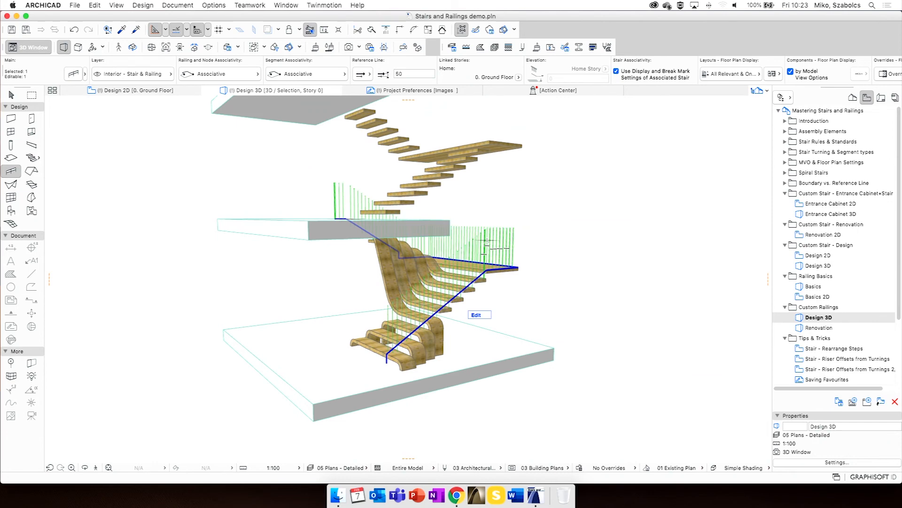
{"action": "left_click", "coordinate": [74, 74]}
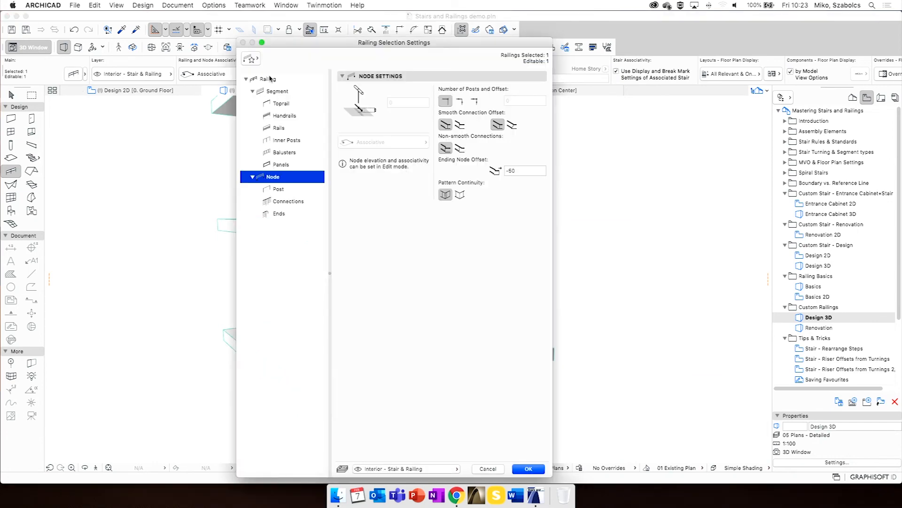
{"action": "left_click", "coordinate": [275, 91]}
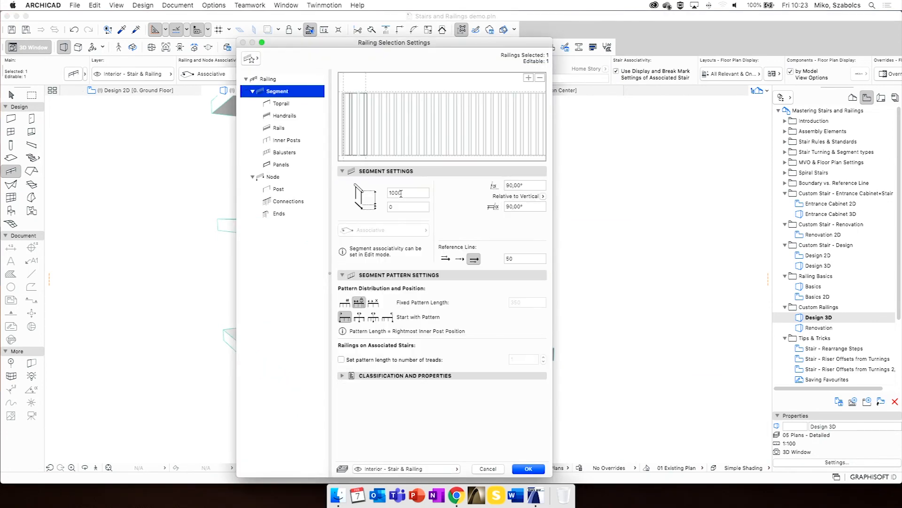
{"action": "double_click", "coordinate": [400, 193]}
{"action": "type", "text": "100"}
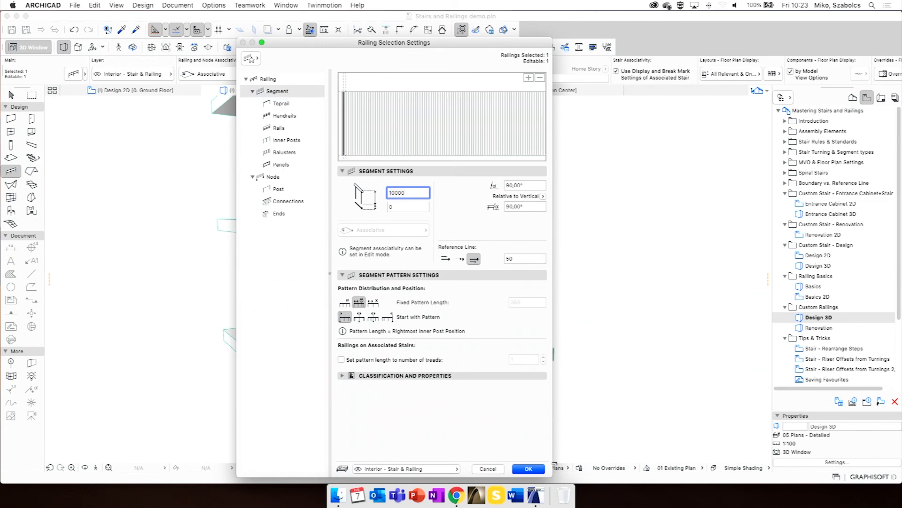
{"action": "left_click", "coordinate": [541, 471]}
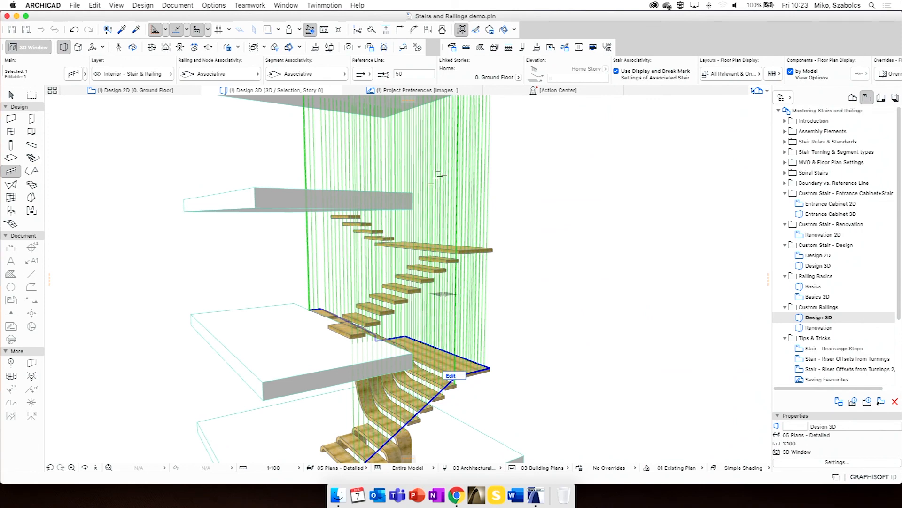
{"action": "middle_click_drag", "start_coordinate": [471, 221], "coordinate": [477, 376]}
{"action": "left_click", "coordinate": [507, 210]}
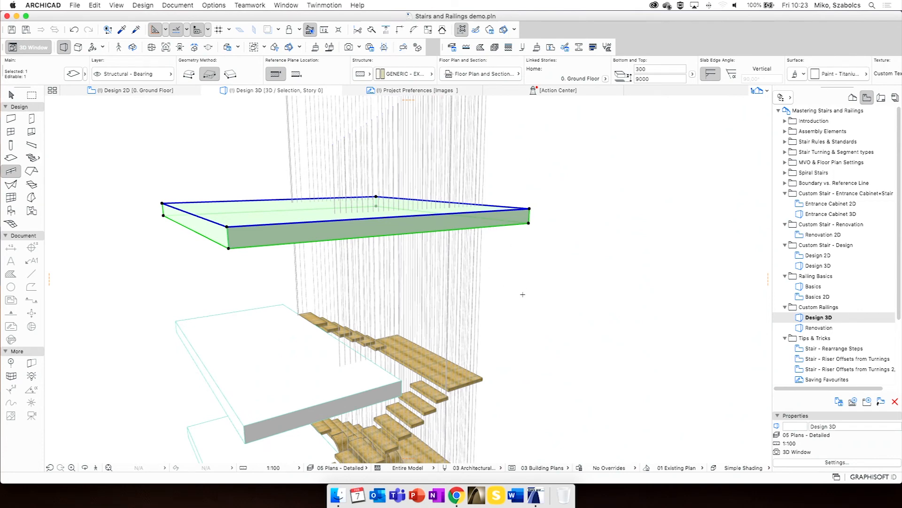
{"action": "left_click", "coordinate": [466, 293]}
{"action": "right_click", "coordinate": [464, 294]}
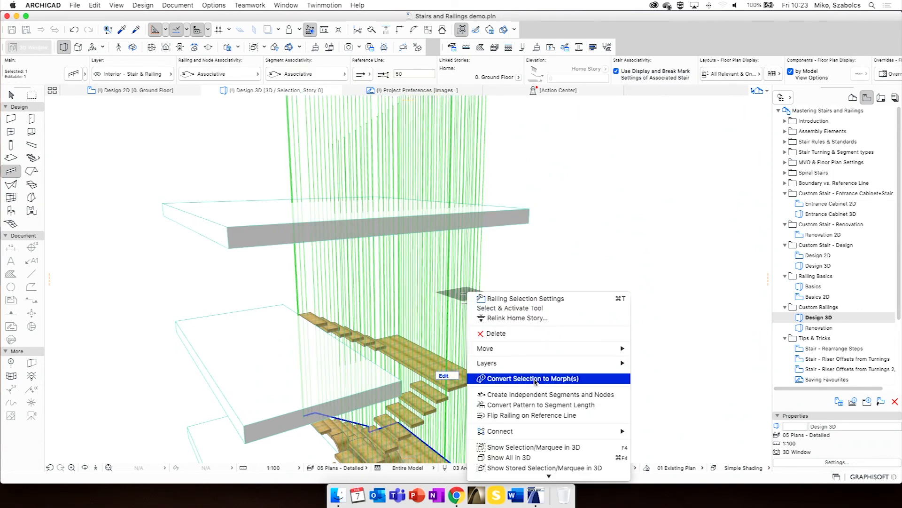
{"action": "scroll", "coordinate": [541, 402], "scroll_direction": "down", "scroll_amount": 1}
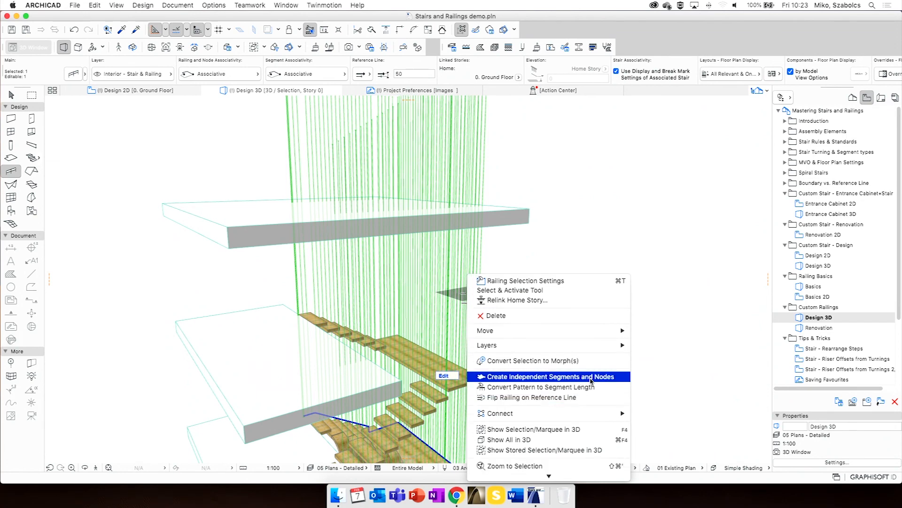
{"action": "scroll", "coordinate": [593, 366], "scroll_direction": "down", "scroll_amount": 2}
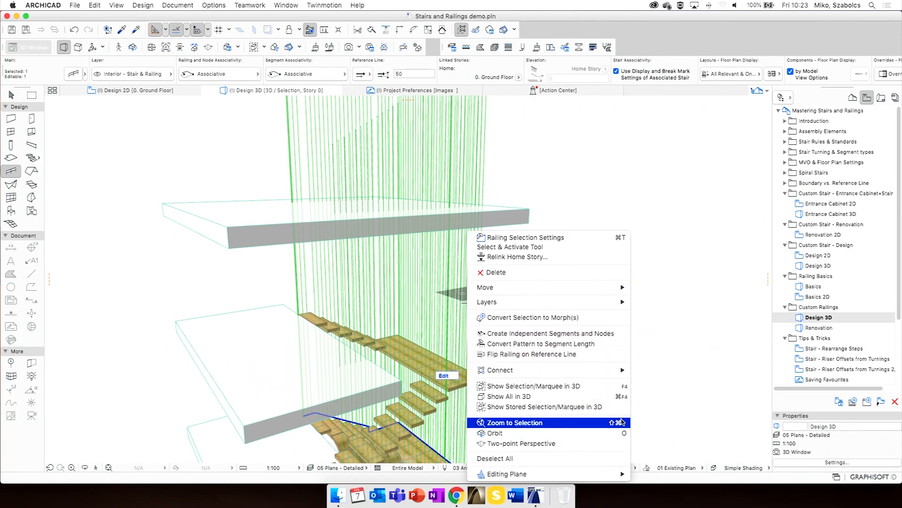
{"action": "left_click", "coordinate": [660, 291]}
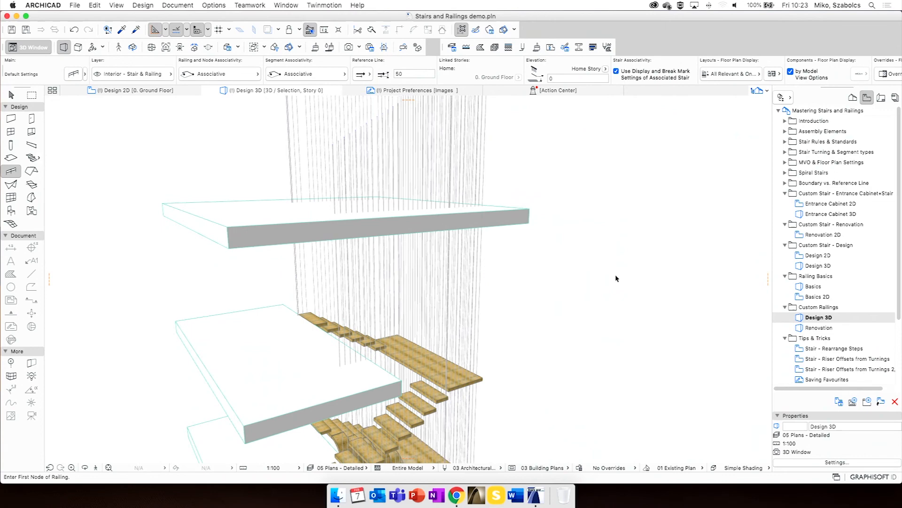
Start a Solid Element Operation with the tall railing as the target and the uppermost slab as the operator
{"action": "left_click", "coordinate": [469, 278]}
{"action": "right_click", "coordinate": [469, 279]}
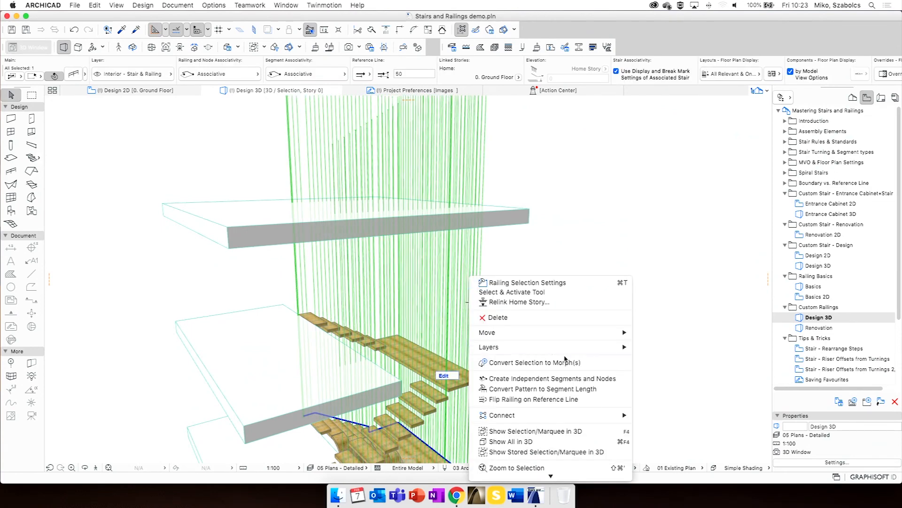
{"action": "mouse_move", "coordinate": [588, 415]}
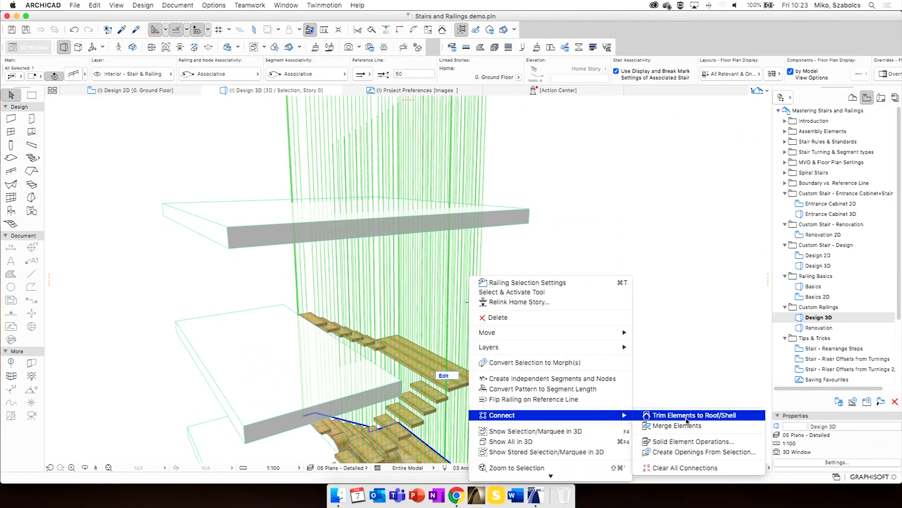
{"action": "left_click", "coordinate": [691, 441]}
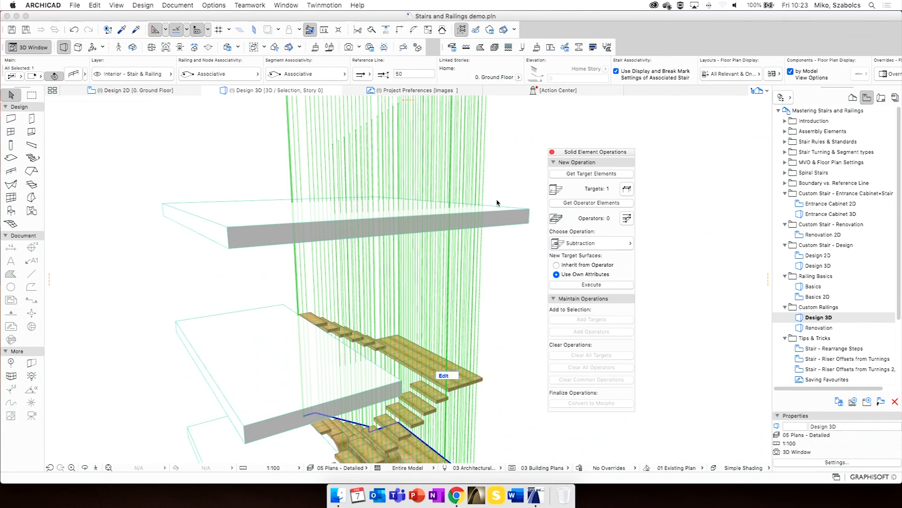
{"action": "left_click", "coordinate": [505, 220]}
{"action": "left_click", "coordinate": [591, 203]}
Execute Subtraction with upward extrusion with the railing's own surface attributes, and close Solid Element Operations
{"action": "left_click", "coordinate": [592, 243]}
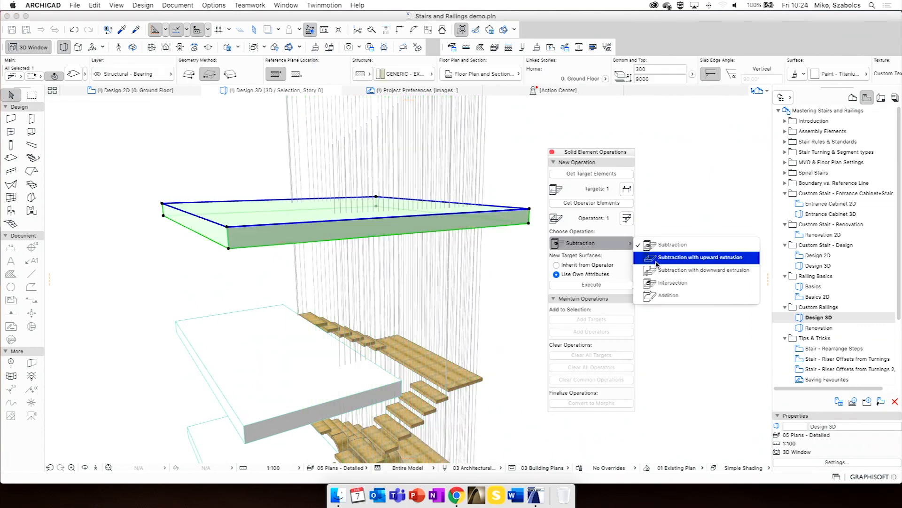
{"action": "left_click", "coordinate": [667, 259]}
{"action": "left_click", "coordinate": [591, 285]}
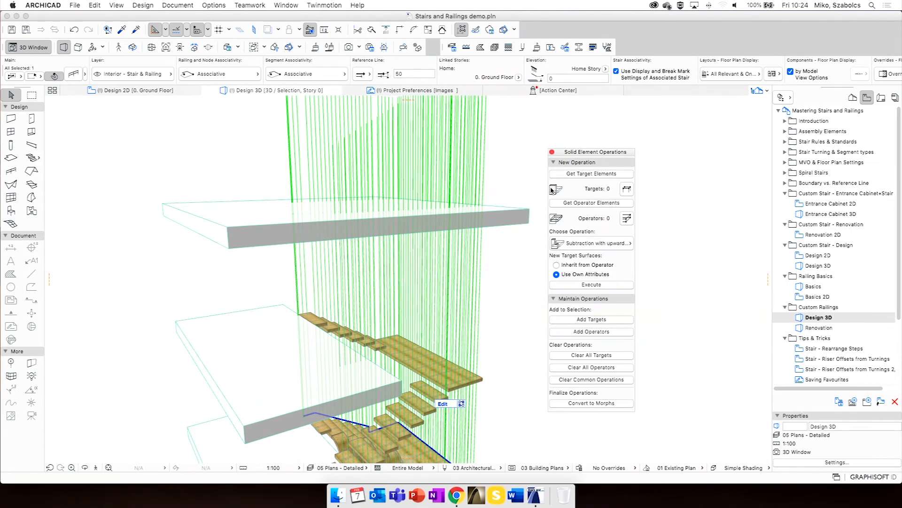
{"action": "left_click", "coordinate": [533, 199]}
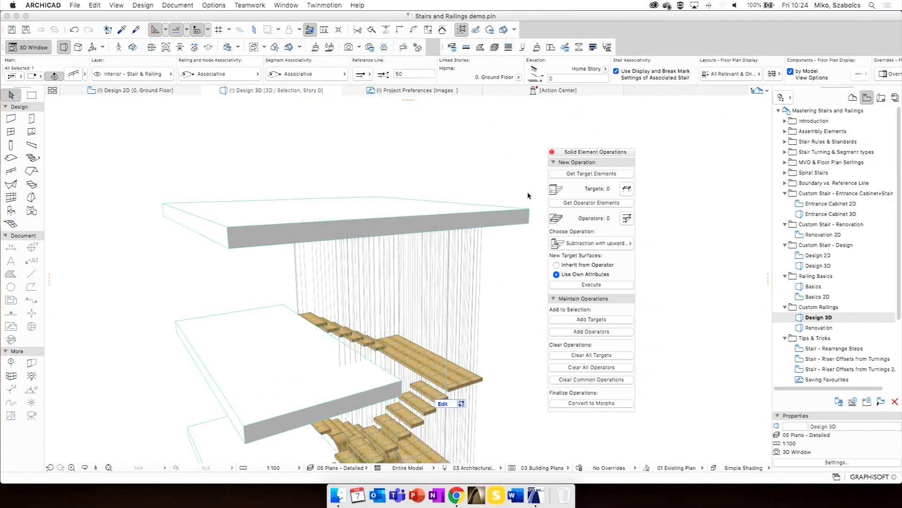
{"action": "left_click", "coordinate": [552, 152]}
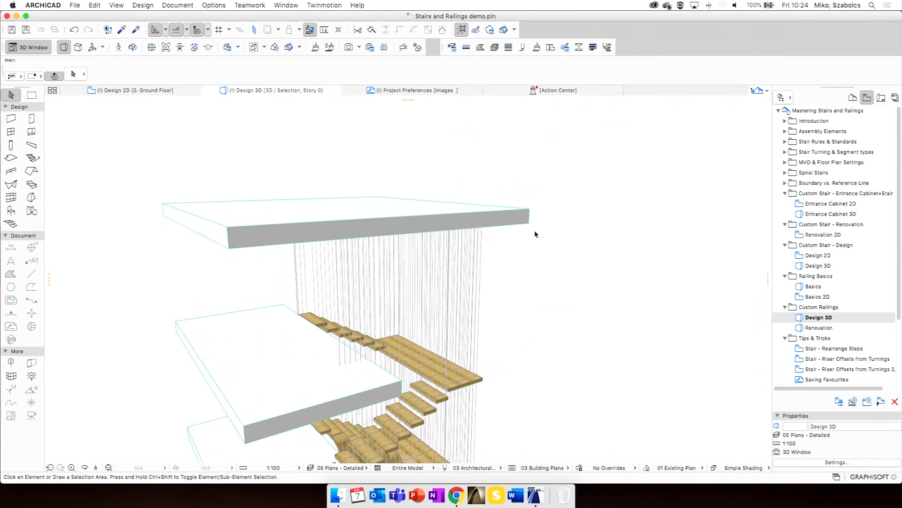
{"action": "left_click", "coordinate": [536, 244]}
{"action": "left_click", "coordinate": [528, 304]}
{"action": "middle_click_drag", "start_coordinate": [463, 341], "coordinate": [477, 223]}
{"action": "scroll", "coordinate": [478, 218], "scroll_direction": "down", "scroll_amount": 4}
{"action": "middle_click_drag", "start_coordinate": [451, 268], "coordinate": [494, 270], "text": "shift"}
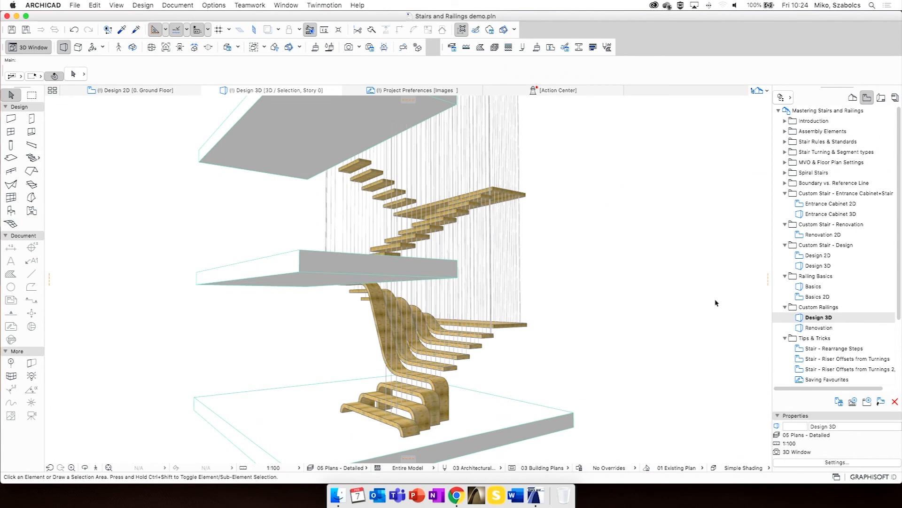
Open the Renovation 3D view under Custom Railings and examine the winder stair's inner edge and underside
{"action": "double_click", "coordinate": [822, 329]}
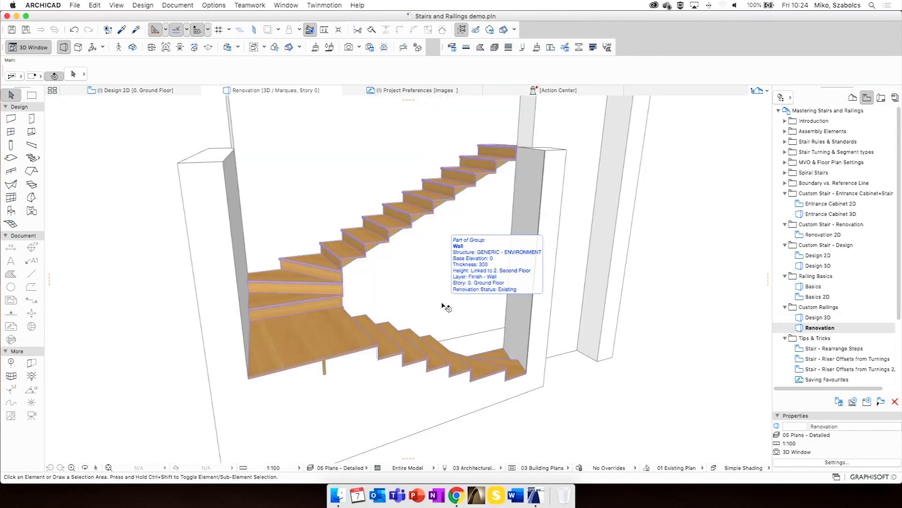
{"action": "middle_click_drag", "start_coordinate": [452, 217], "coordinate": [418, 257], "text": "shift"}
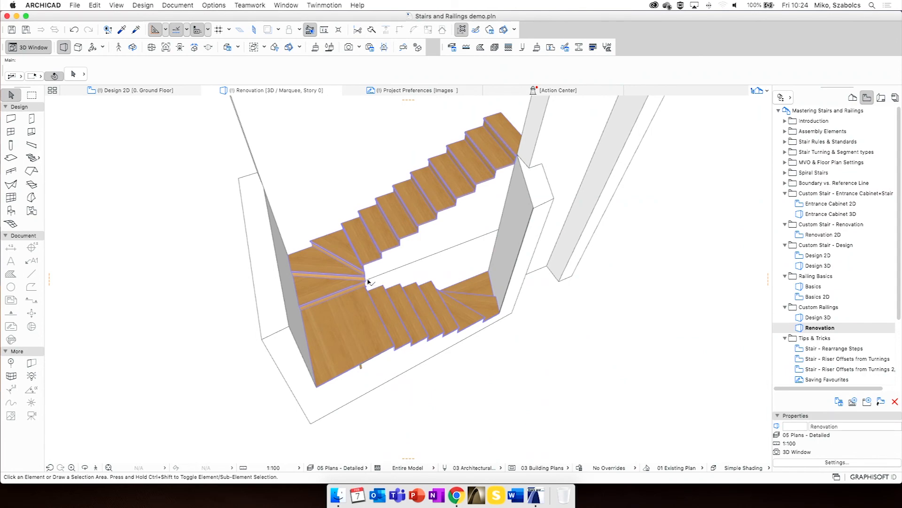
{"action": "left_click_drag", "start_coordinate": [366, 271], "coordinate": [274, 222]}
{"action": "scroll", "coordinate": [369, 257], "scroll_direction": "up", "scroll_amount": 5}
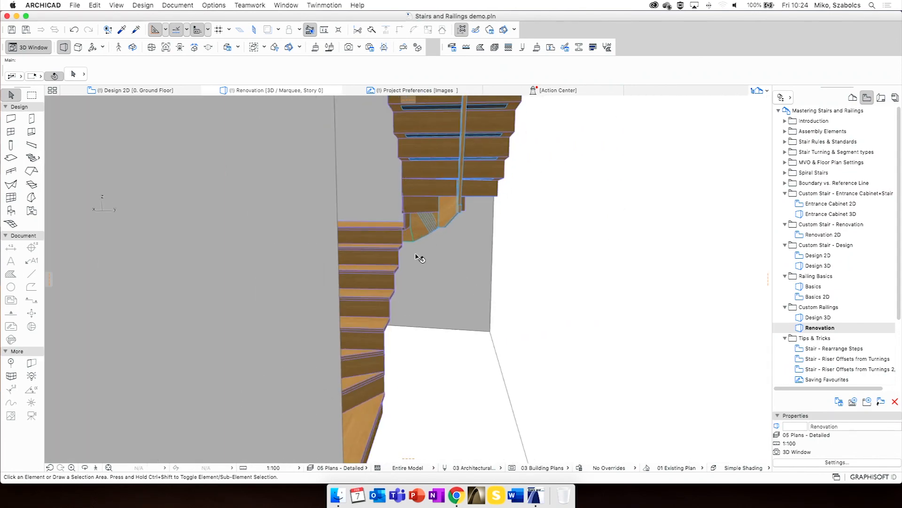
{"action": "left_click_drag", "start_coordinate": [416, 198], "coordinate": [446, 190]}
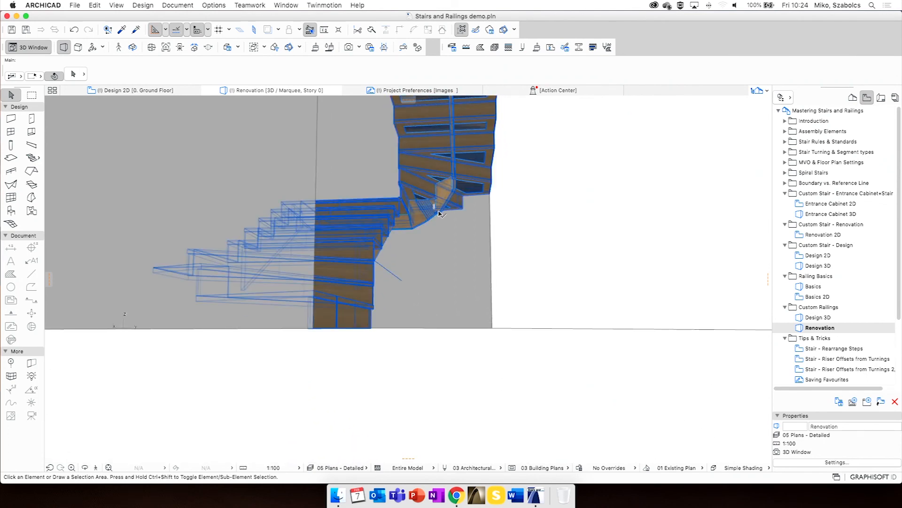
{"action": "left_click", "coordinate": [438, 212]}
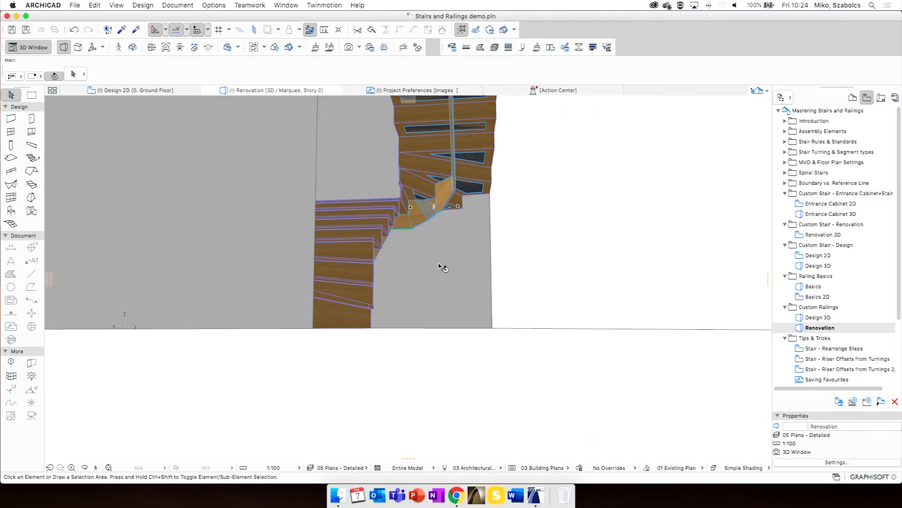
{"action": "left_click_drag", "start_coordinate": [414, 248], "coordinate": [560, 229]}
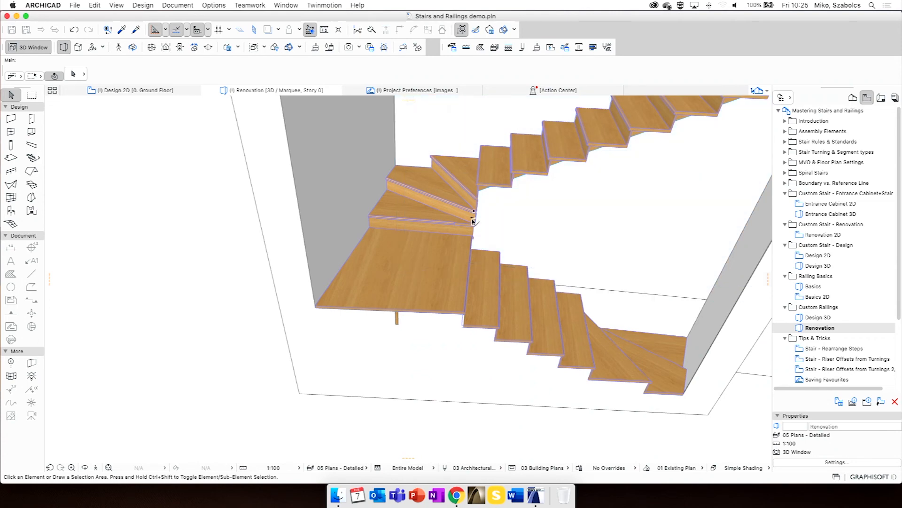
{"action": "middle_click_drag", "start_coordinate": [466, 209], "coordinate": [505, 303], "text": "shift"}
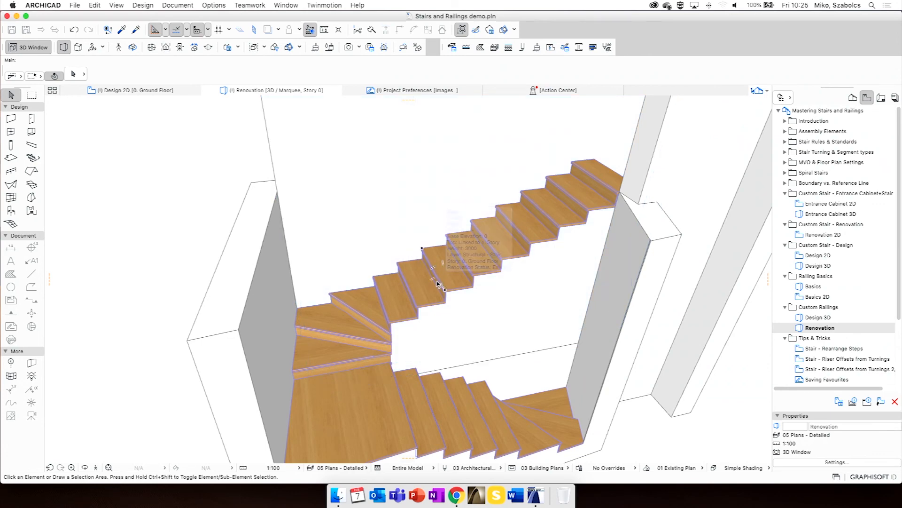
{"action": "middle_click_drag", "start_coordinate": [429, 285], "coordinate": [532, 253], "text": "shift"}
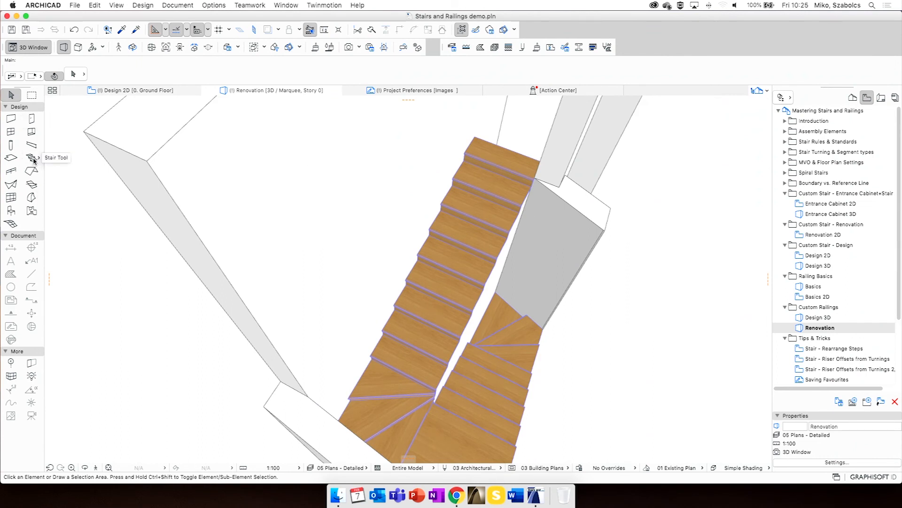
Activate the Railing tool and apply the Demo - Timber Balustrade favourite to it
{"action": "left_click", "coordinate": [14, 173]}
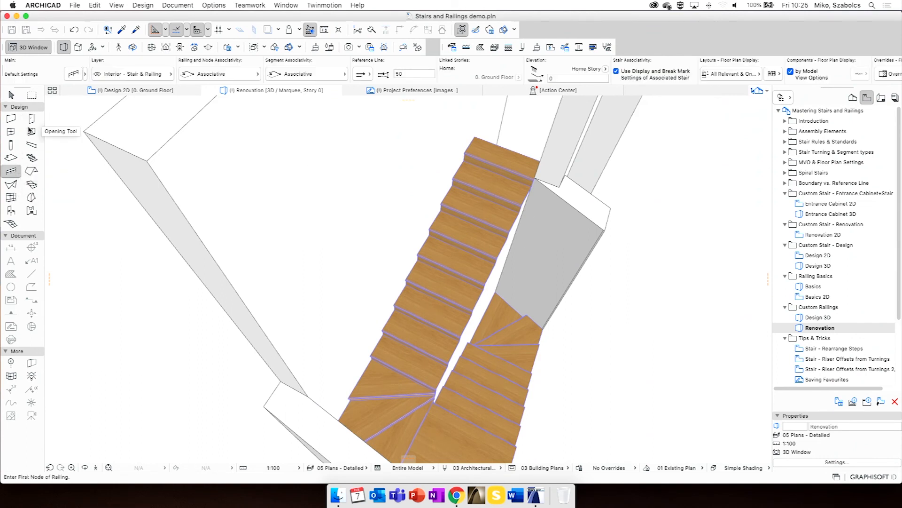
{"action": "left_click", "coordinate": [86, 74]}
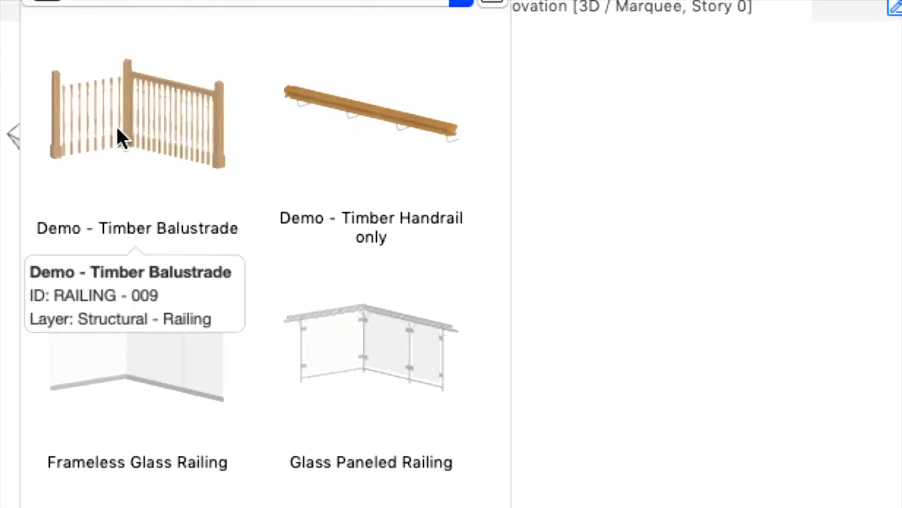
{"action": "double_click", "coordinate": [120, 121]}
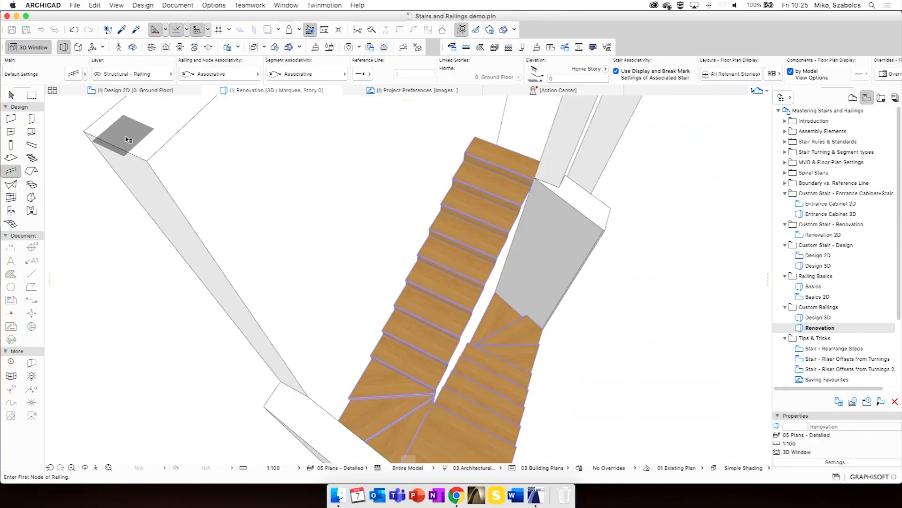
Review the segment, inner post, node post and baluster settings in the railing defaults
{"action": "left_click", "coordinate": [74, 73]}
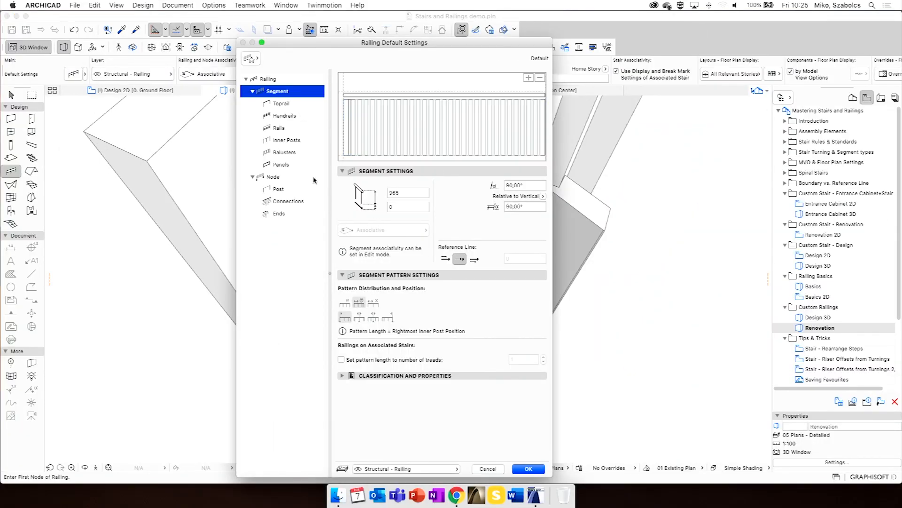
{"action": "left_click", "coordinate": [288, 140]}
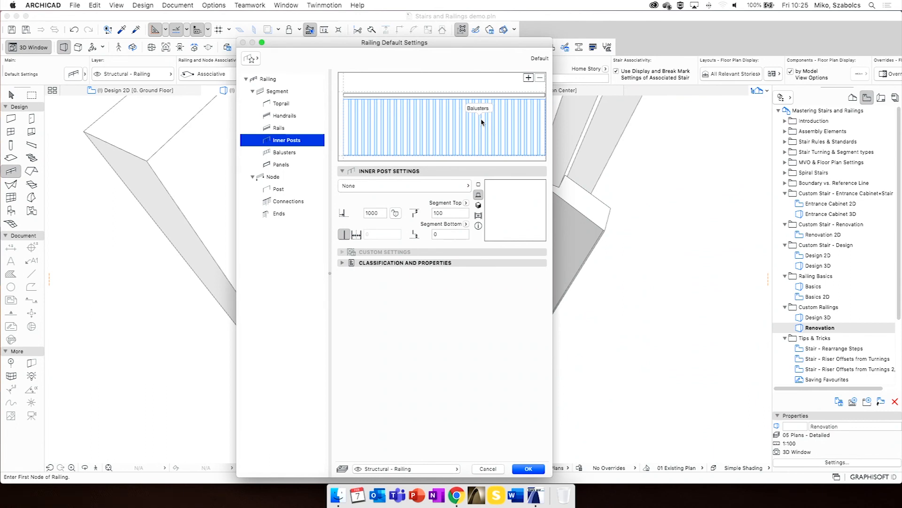
{"action": "left_click", "coordinate": [279, 188]}
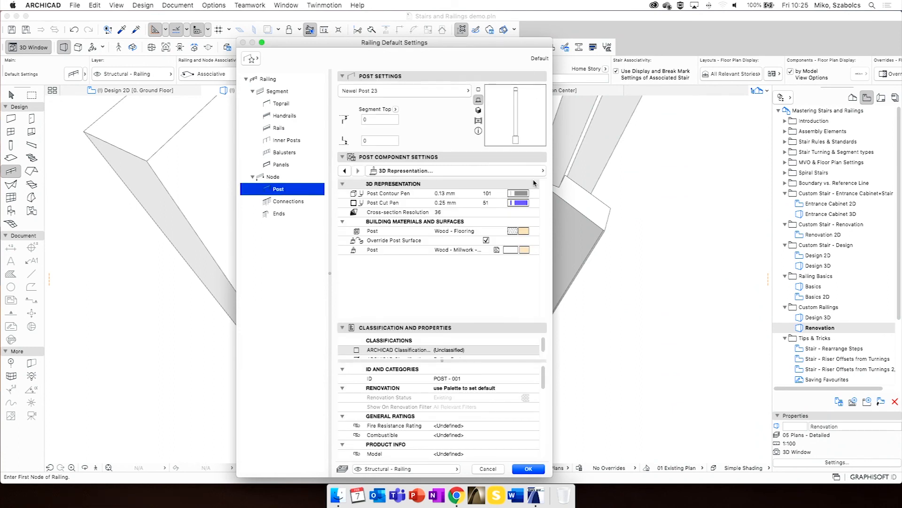
{"action": "left_click", "coordinate": [285, 151]}
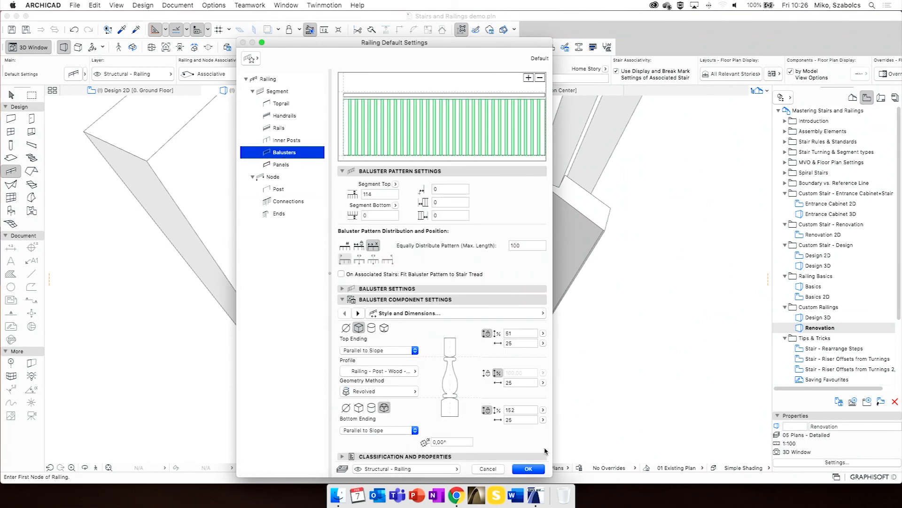
{"action": "left_click", "coordinate": [529, 468]}
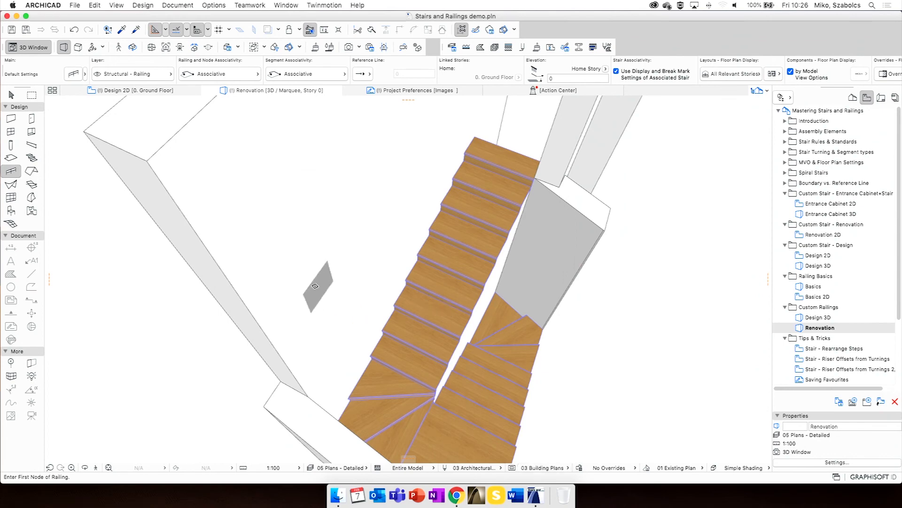
Draw the timber balustrade along the upper flight's inner edge, from the top wall corner down to the start of the winders
{"action": "scroll", "coordinate": [471, 285], "scroll_direction": "up", "scroll_amount": 5}
{"action": "scroll", "coordinate": [471, 285], "scroll_direction": "down", "scroll_amount": 5}
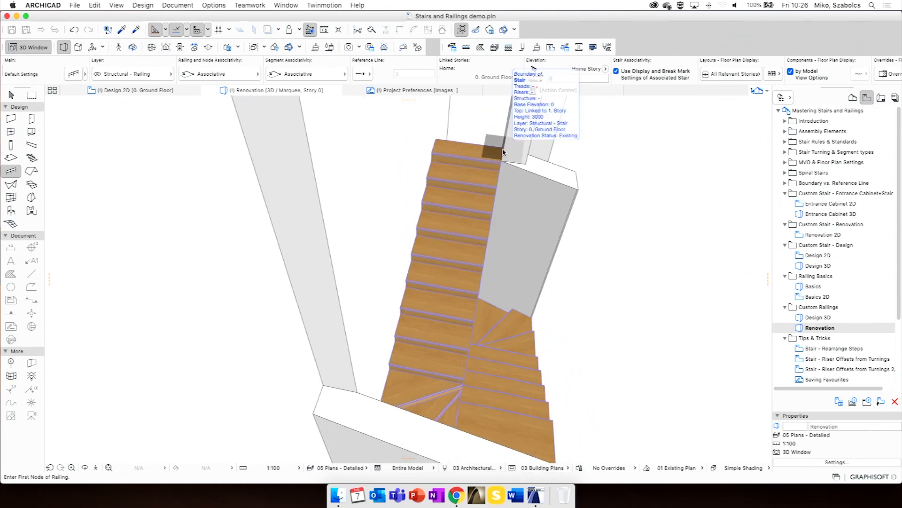
{"action": "left_click", "coordinate": [503, 149]}
{"action": "middle_click_drag", "start_coordinate": [470, 297], "coordinate": [292, 272], "text": "shift"}
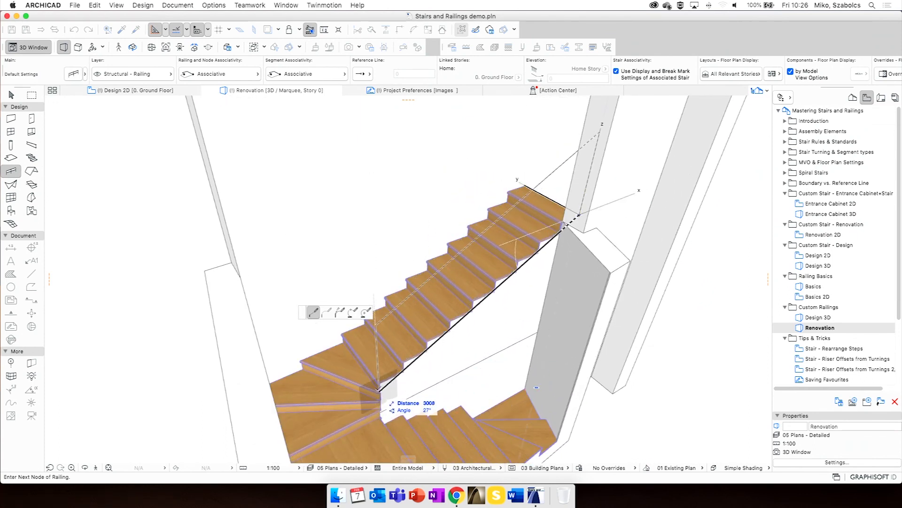
{"action": "left_click", "coordinate": [380, 382]}
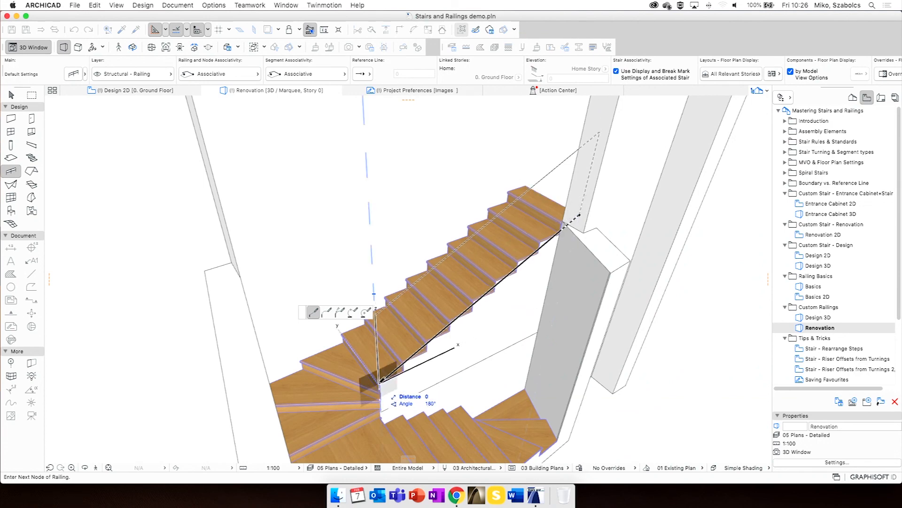
{"action": "left_click", "coordinate": [379, 381]}
{"action": "middle_click_drag", "start_coordinate": [456, 362], "coordinate": [376, 310], "text": "shift"}
{"action": "scroll", "coordinate": [362, 281], "scroll_direction": "up", "scroll_amount": 5}
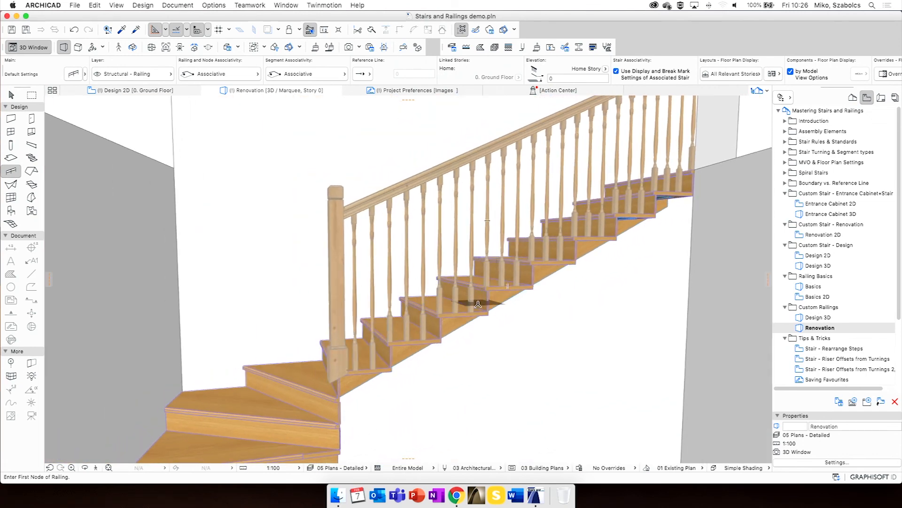
Enter Edit mode for the timber balustrade and select the newel post at its lower end
{"action": "scroll", "coordinate": [393, 355], "scroll_direction": "up", "scroll_amount": 3}
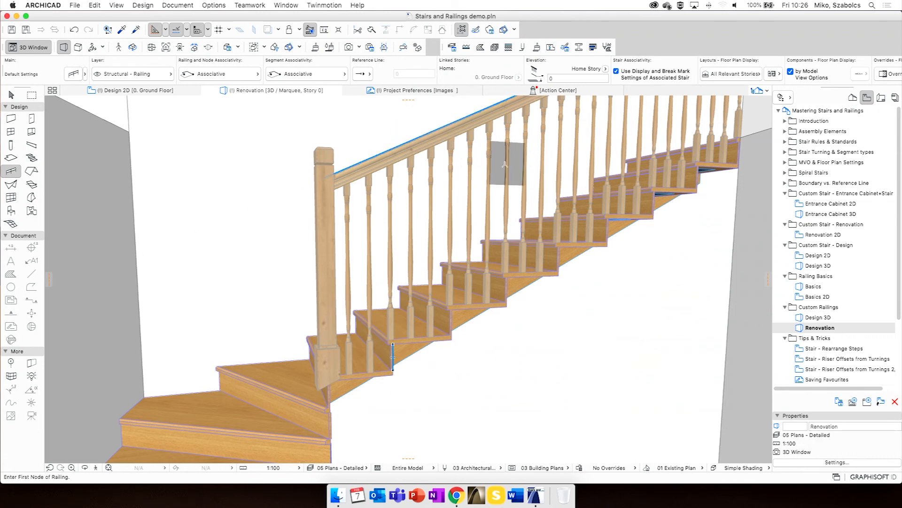
{"action": "left_click", "coordinate": [470, 128], "text": "shift"}
{"action": "middle_click_drag", "start_coordinate": [363, 195], "coordinate": [669, 392], "text": "shift"}
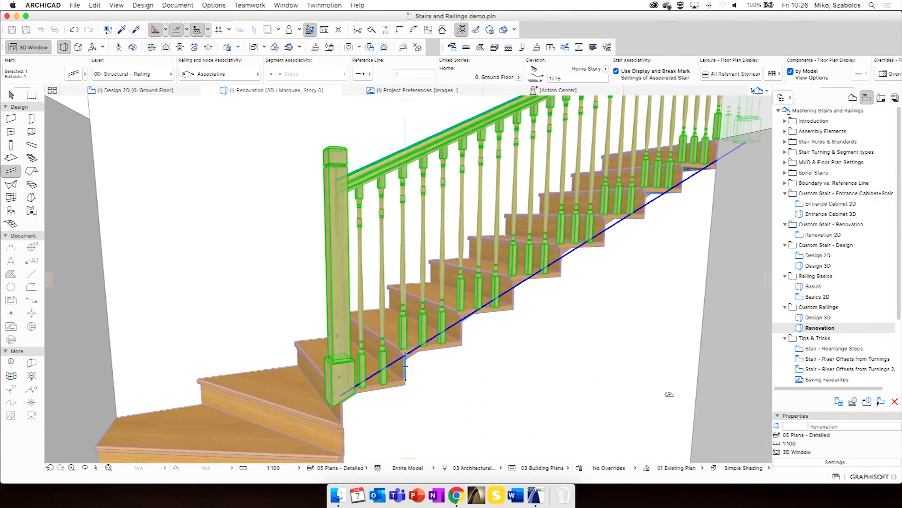
{"action": "left_click", "coordinate": [660, 332]}
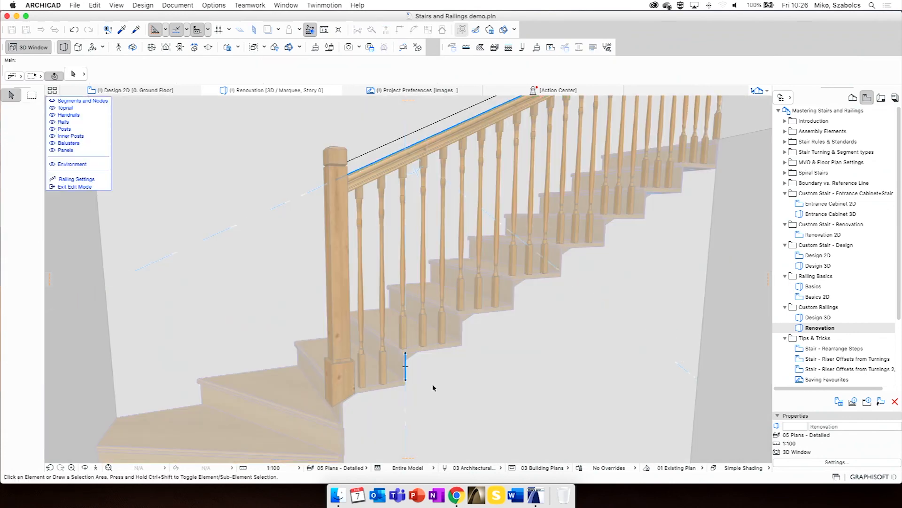
{"action": "left_click", "coordinate": [349, 328]}
{"action": "middle_click_drag", "start_coordinate": [418, 415], "coordinate": [423, 439], "text": "shift"}
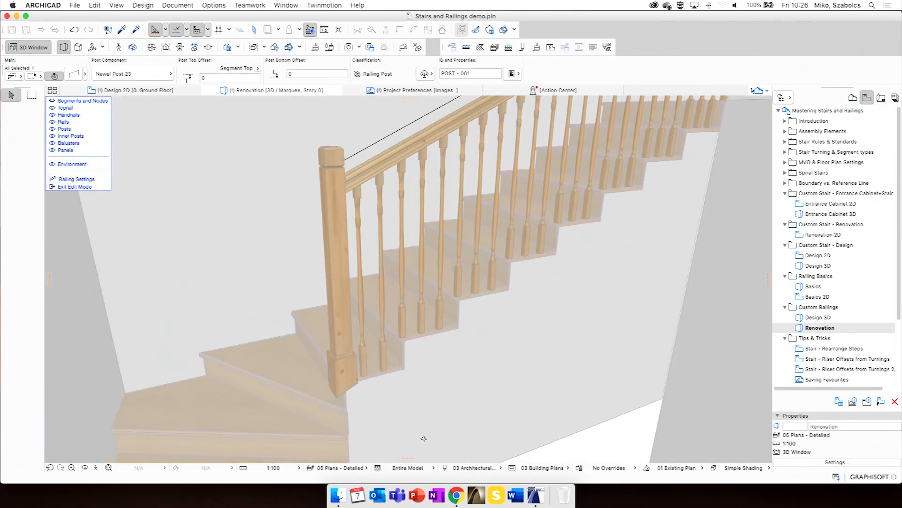
{"action": "middle_click_drag", "start_coordinate": [355, 430], "coordinate": [348, 256]}
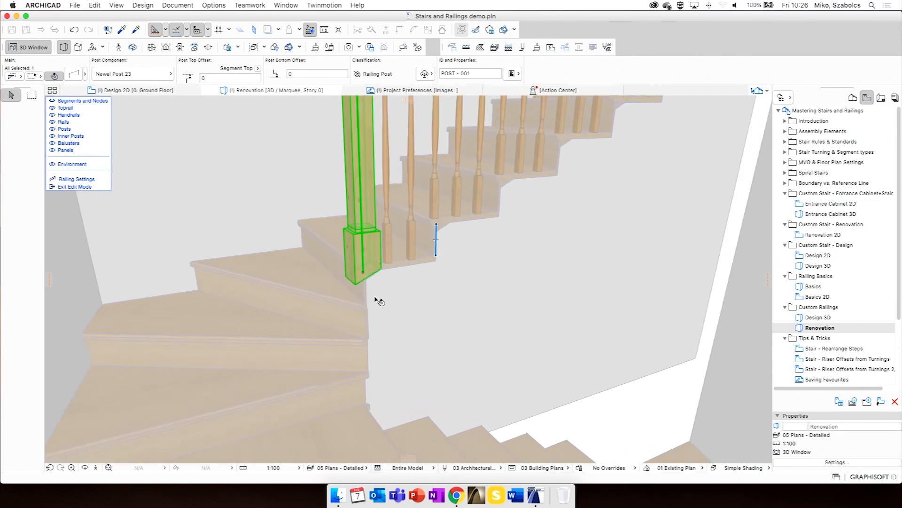
Fix the newel post's middle height at 800, make its bottom section stretch proportionally, and set the bottom ending to Horizontal
{"action": "left_click", "coordinate": [71, 76]}
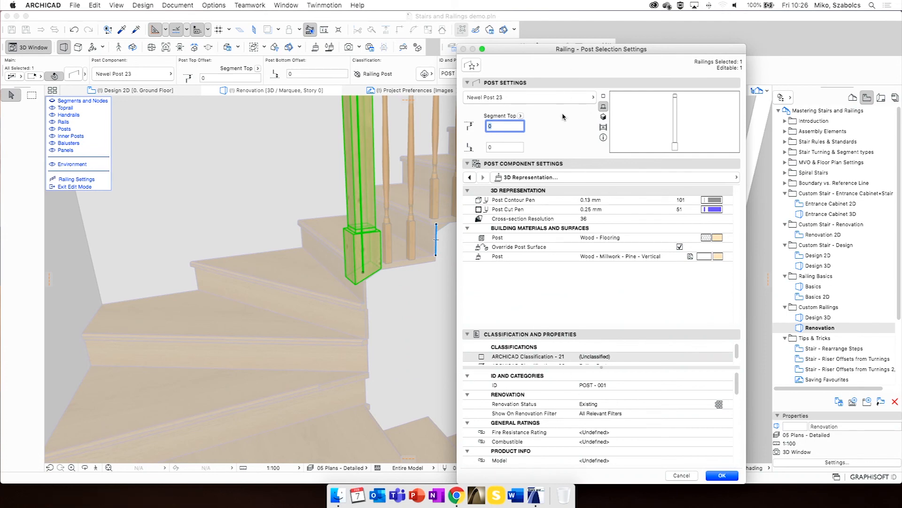
{"action": "left_click", "coordinate": [471, 177]}
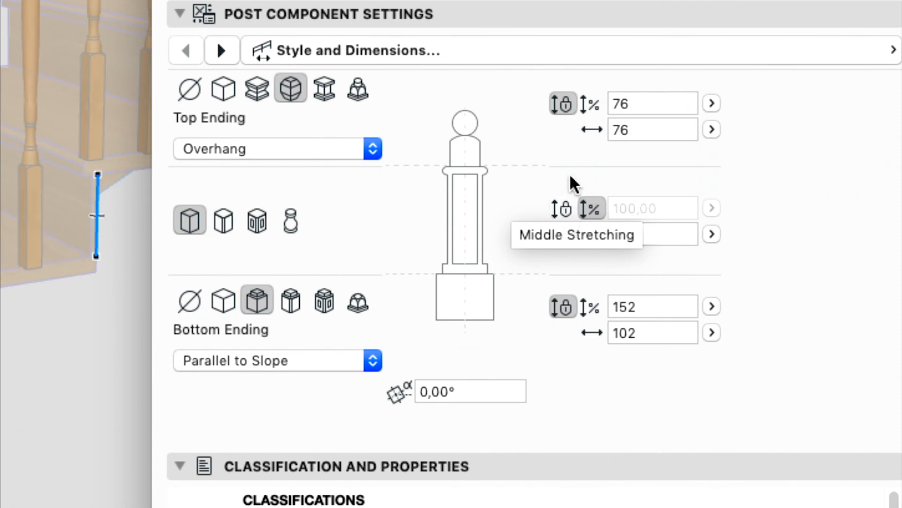
{"action": "left_click", "coordinate": [563, 209]}
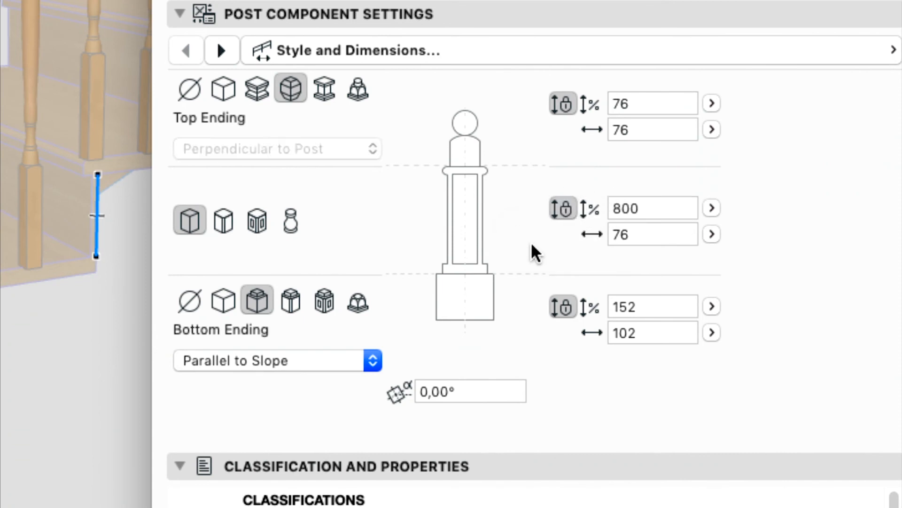
{"action": "left_click", "coordinate": [592, 303]}
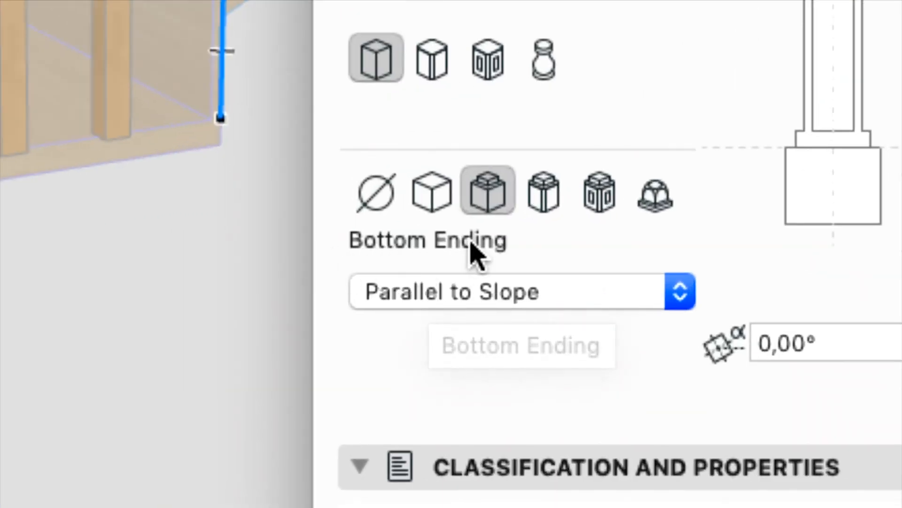
{"action": "left_click", "coordinate": [454, 290]}
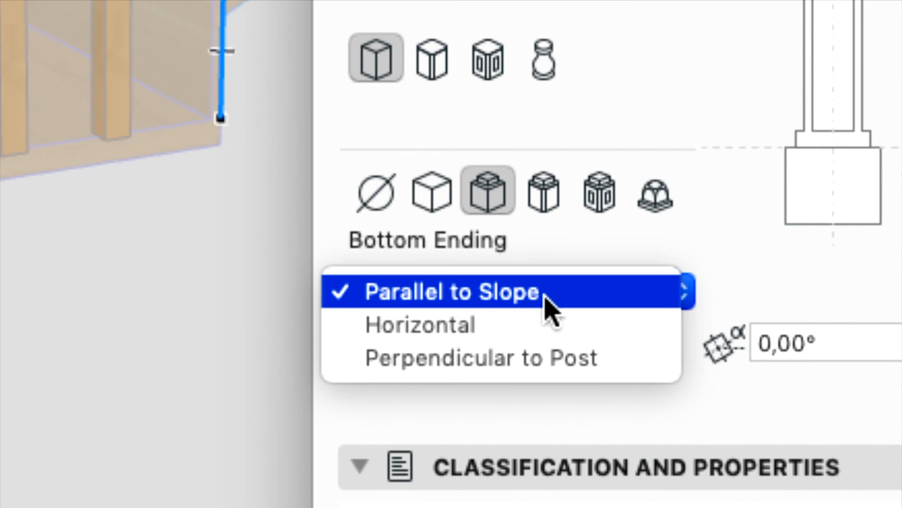
{"action": "left_click", "coordinate": [510, 326]}
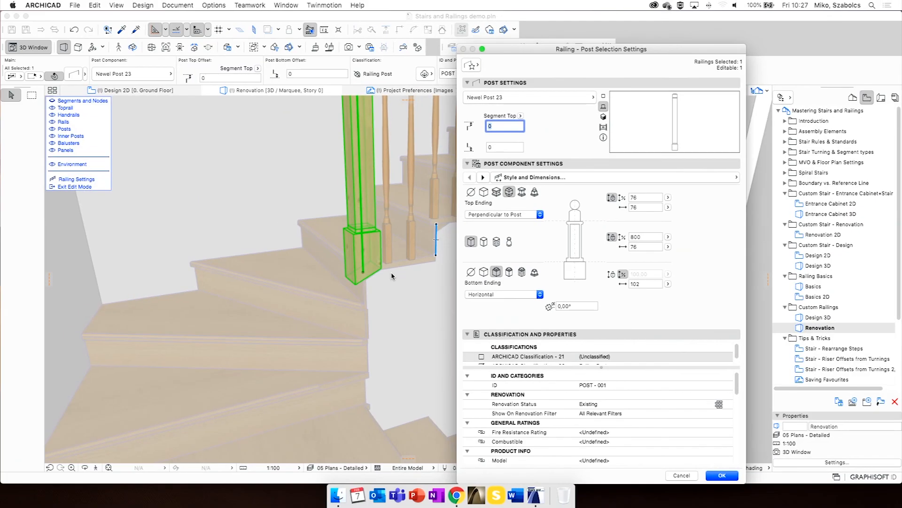
{"action": "left_click", "coordinate": [722, 474]}
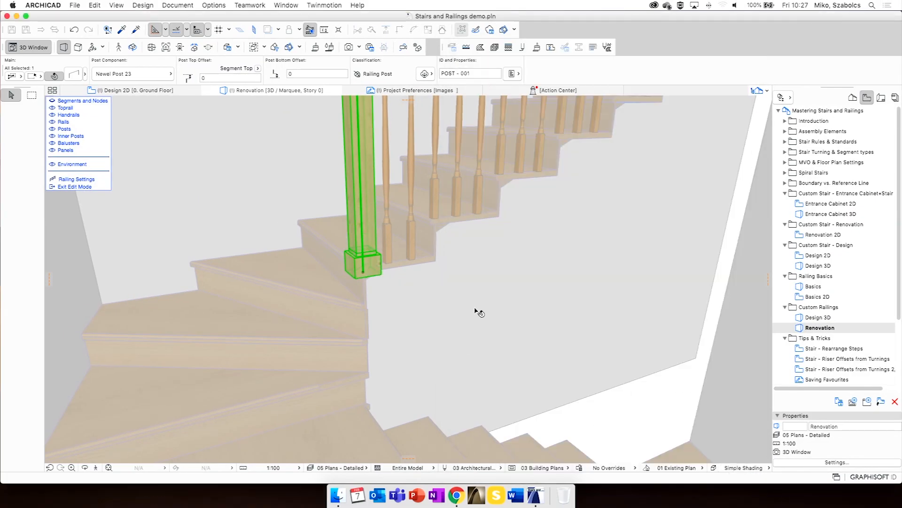
Extend the selected newel post down to the floor with a bottom offset of -1775, and exit the railing's Edit mode
{"action": "left_click", "coordinate": [362, 276]}
{"action": "middle_click_drag", "start_coordinate": [437, 365], "coordinate": [339, 358], "text": "shift"}
{"action": "left_click", "coordinate": [399, 356]}
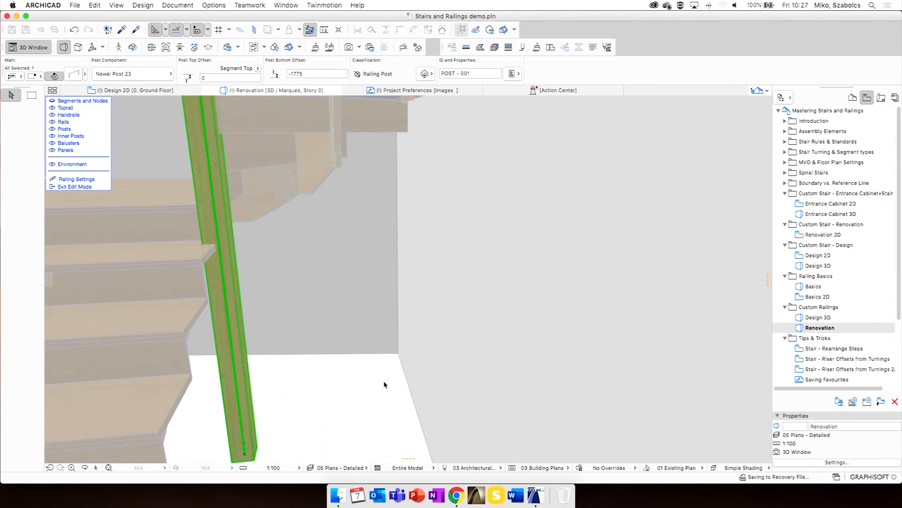
{"action": "key", "text": "Escape"}
{"action": "middle_click_drag", "start_coordinate": [312, 377], "coordinate": [357, 361], "text": "shift"}
{"action": "scroll", "coordinate": [350, 360], "scroll_direction": "down", "scroll_amount": 5}
{"action": "scroll", "coordinate": [268, 362], "scroll_direction": "up", "scroll_amount": 5}
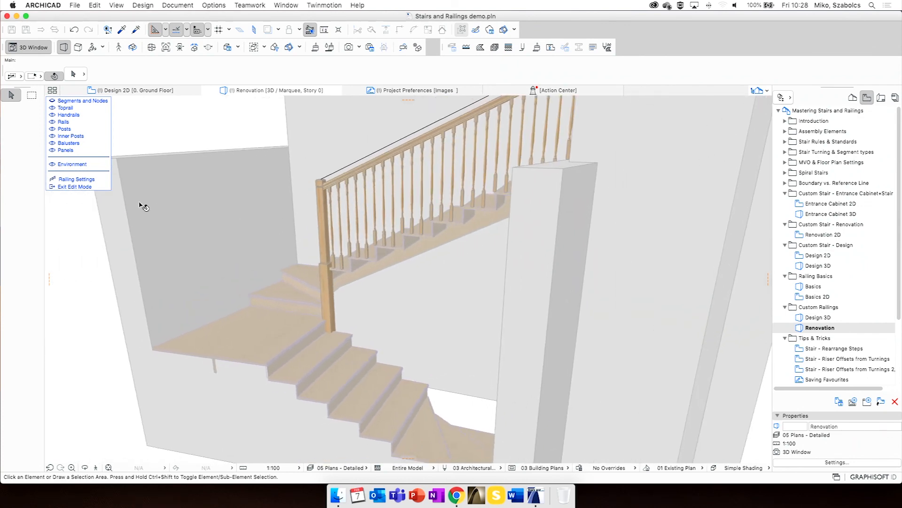
{"action": "left_click", "coordinate": [88, 186]}
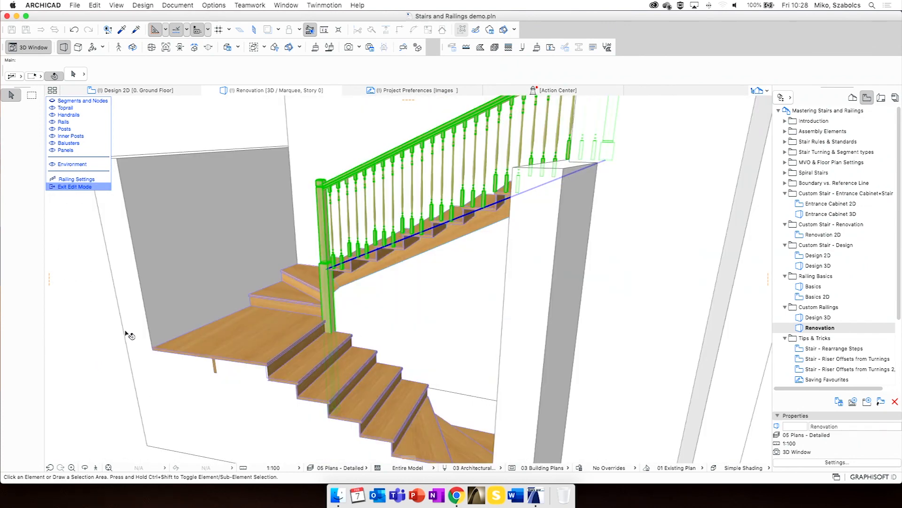
Select the timber balustrade and offset it 50 from its reference line, in over the treads
{"action": "left_click", "coordinate": [125, 379]}
{"action": "middle_click_drag", "start_coordinate": [324, 336], "coordinate": [464, 258], "text": "shift"}
{"action": "scroll", "coordinate": [435, 185], "scroll_direction": "up", "scroll_amount": 5}
{"action": "left_click", "coordinate": [449, 217]}
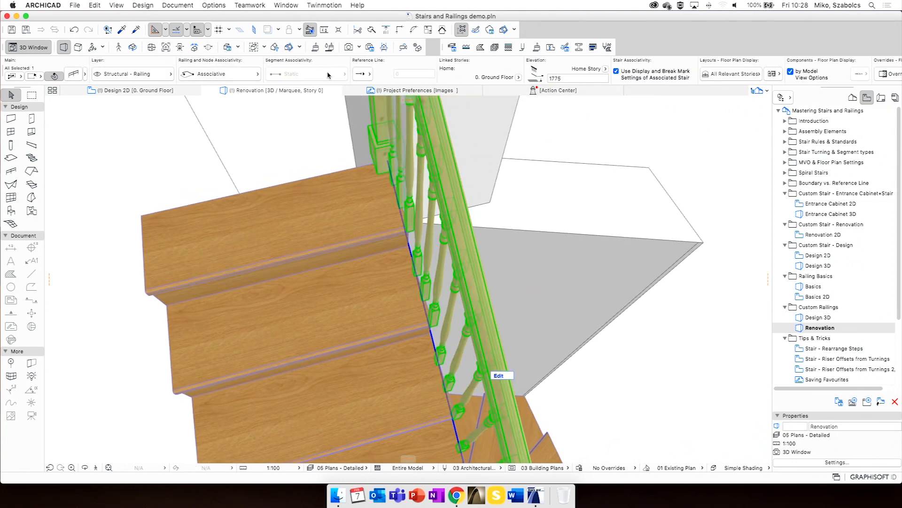
{"action": "left_click", "coordinate": [369, 75]}
{"action": "left_click", "coordinate": [406, 74]}
{"action": "left_click", "coordinate": [397, 73]}
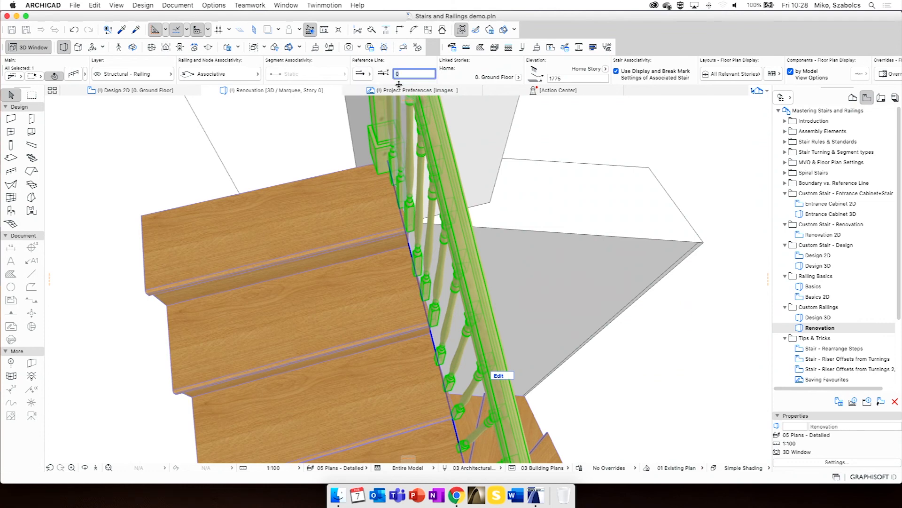
{"action": "type", "text": "50"}
{"action": "key", "text": "Return"}
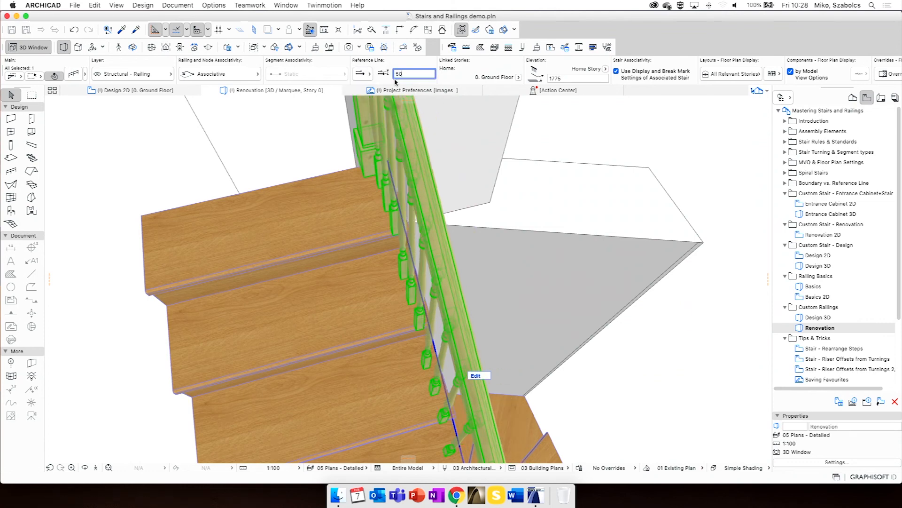
Enter Edit mode for the balustrade and delete the newel post at the upper end of the flight
{"action": "middle_click_drag", "start_coordinate": [432, 317], "coordinate": [454, 429]}
{"action": "scroll", "coordinate": [368, 221], "scroll_direction": "down", "scroll_amount": 6}
{"action": "scroll", "coordinate": [373, 196], "scroll_direction": "up", "scroll_amount": 2}
{"action": "scroll", "coordinate": [372, 196], "scroll_direction": "up", "scroll_amount": 5}
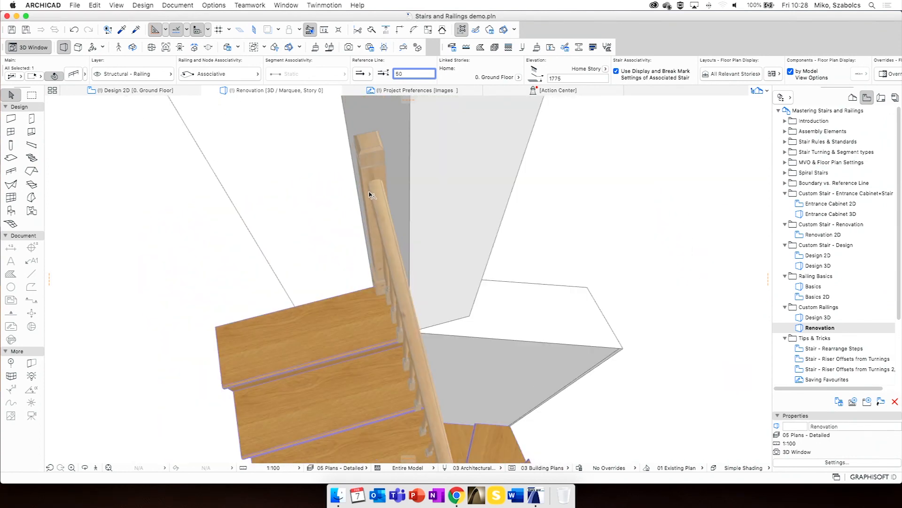
{"action": "mouse_move", "coordinate": [399, 239]}
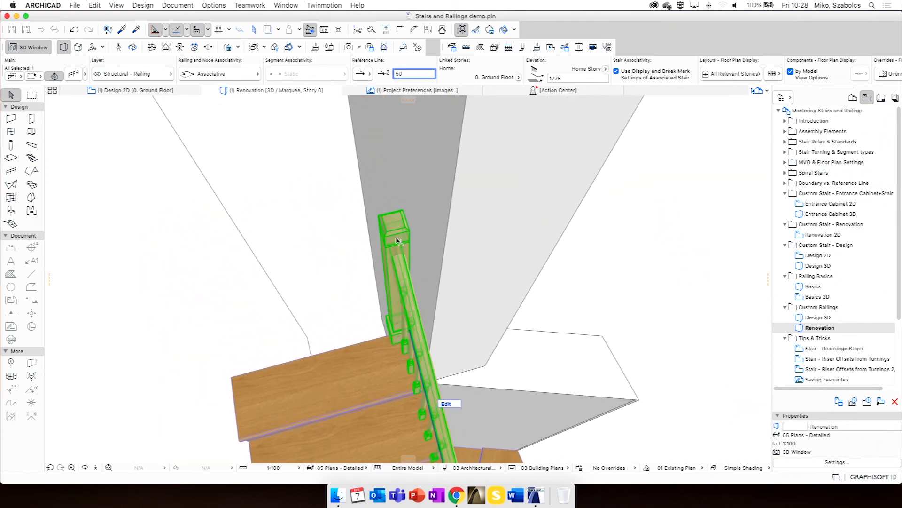
{"action": "left_click", "coordinate": [446, 403]}
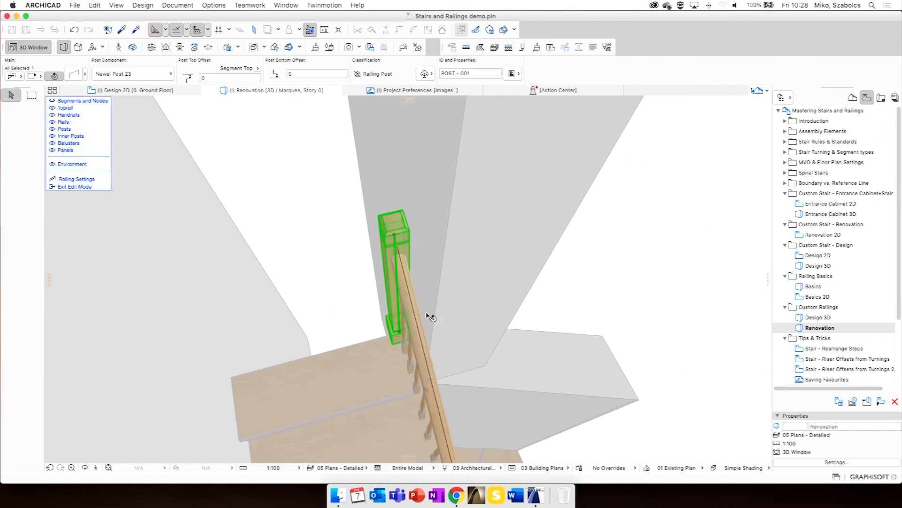
{"action": "key", "text": "Delete"}
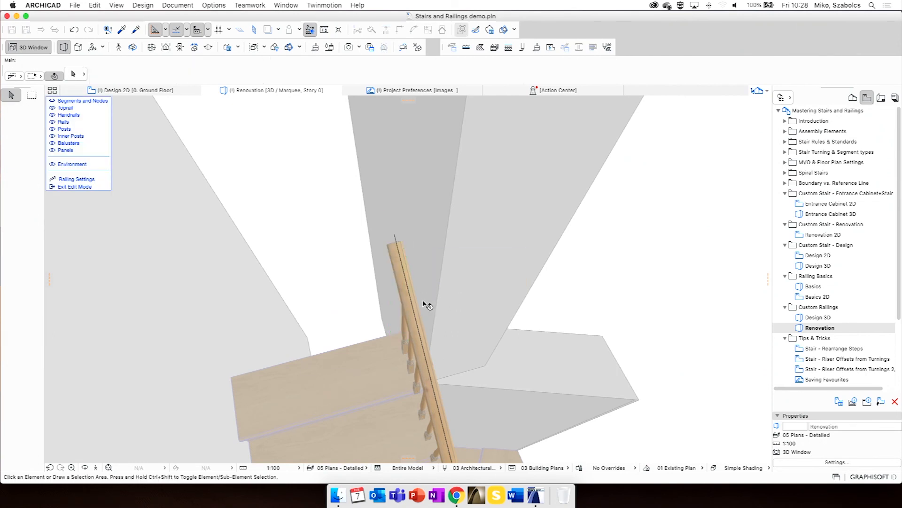
Open the settings of the upper handrail end, choose the single-curve end type and set its curve dimension to 50
{"action": "middle_click_drag", "start_coordinate": [355, 280], "coordinate": [414, 233], "text": "shift"}
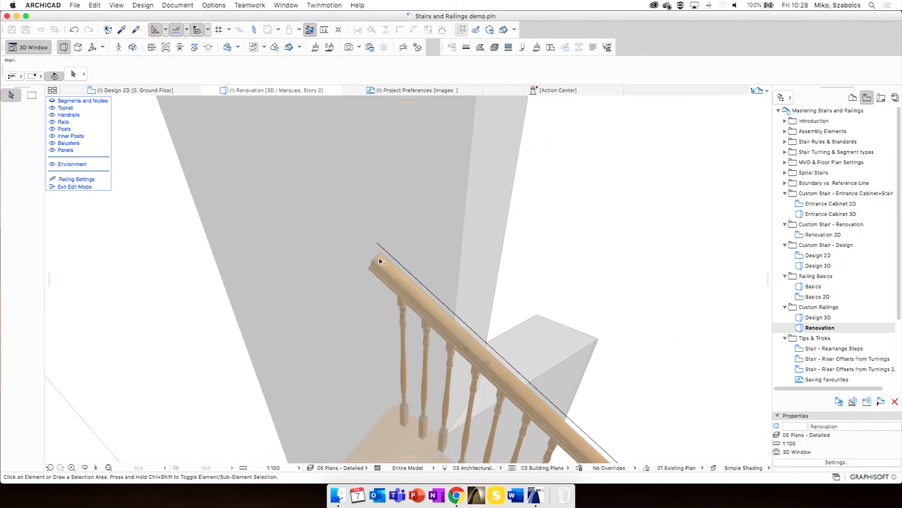
{"action": "scroll", "coordinate": [381, 266], "scroll_direction": "up", "scroll_amount": 5}
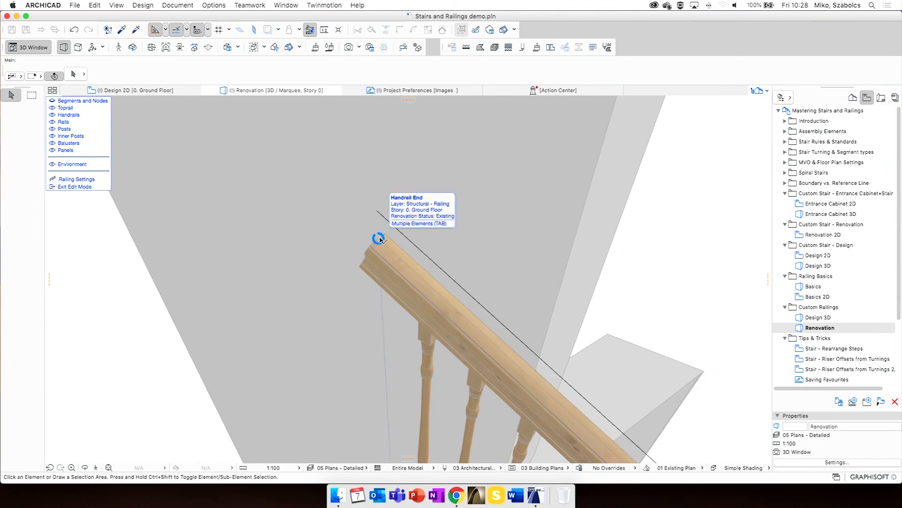
{"action": "left_click", "coordinate": [381, 240]}
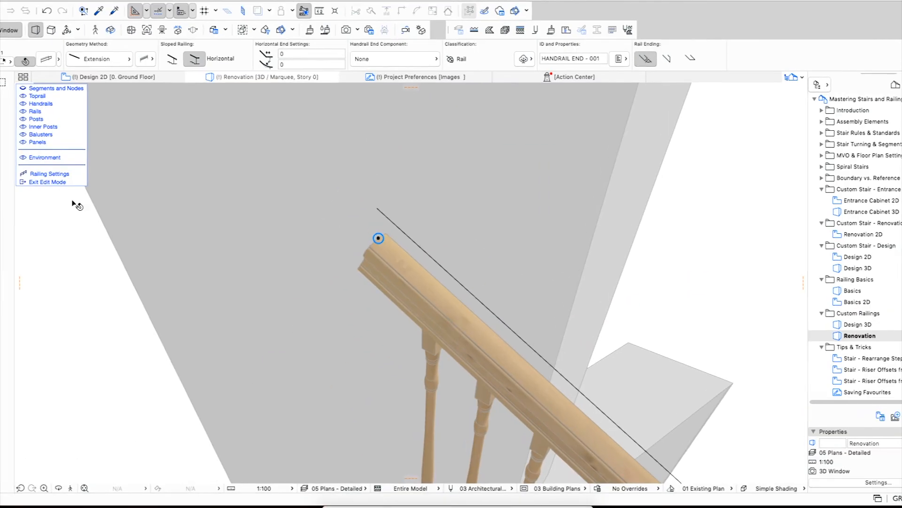
{"action": "key", "text": "super+t"}
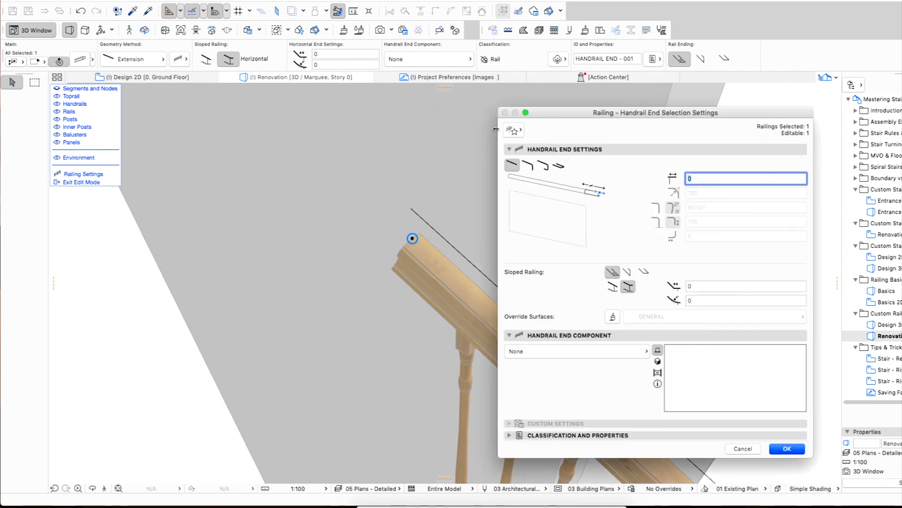
{"action": "left_click_drag", "start_coordinate": [630, 112], "coordinate": [472, 87]}
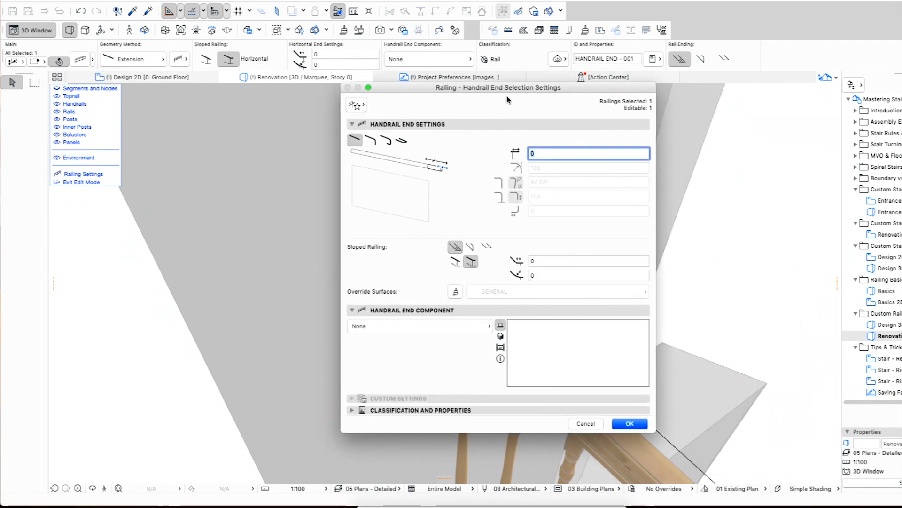
{"action": "left_click", "coordinate": [402, 141]}
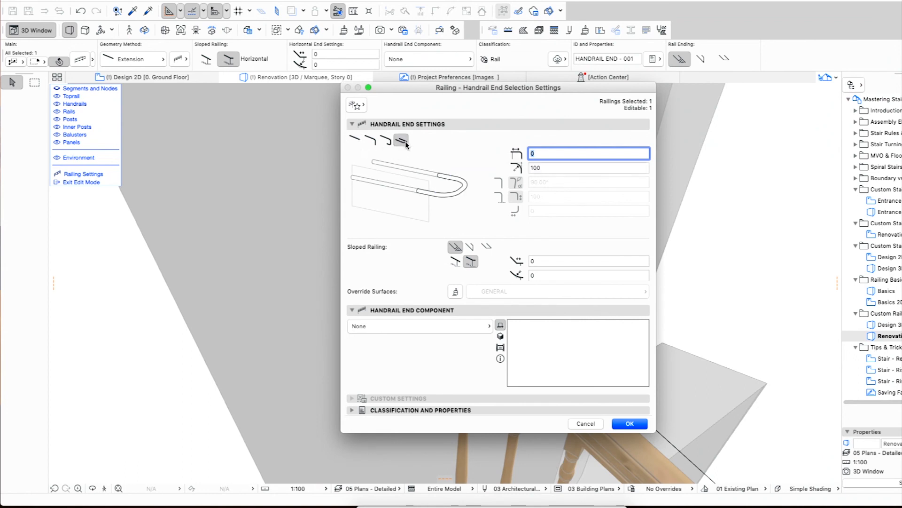
{"action": "left_click", "coordinate": [370, 140]}
{"action": "double_click", "coordinate": [533, 169]}
{"action": "type", "text": "50"}
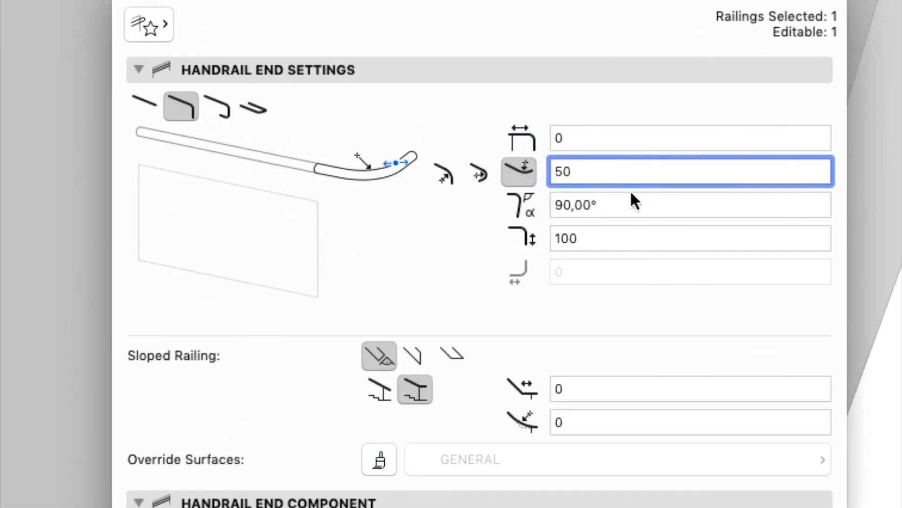
Set the curved handrail end's first and second extensions to 50 and its horizontal offset to 50, and apply the settings
{"action": "left_click", "coordinate": [607, 238]}
{"action": "double_click", "coordinate": [567, 239]}
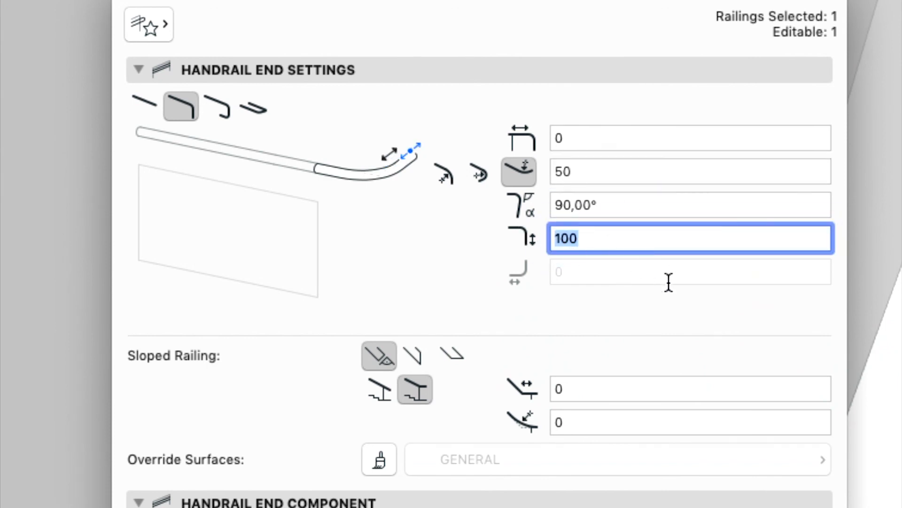
{"action": "type", "text": "509"}
{"action": "key", "text": "BackSpace"}
{"action": "left_click", "coordinate": [546, 138]}
{"action": "type", "text": "50"}
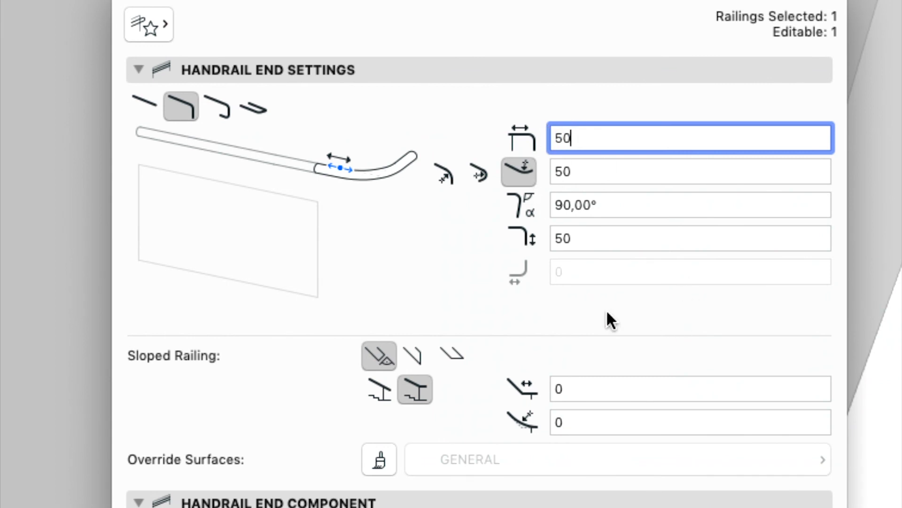
{"action": "left_click", "coordinate": [559, 388]}
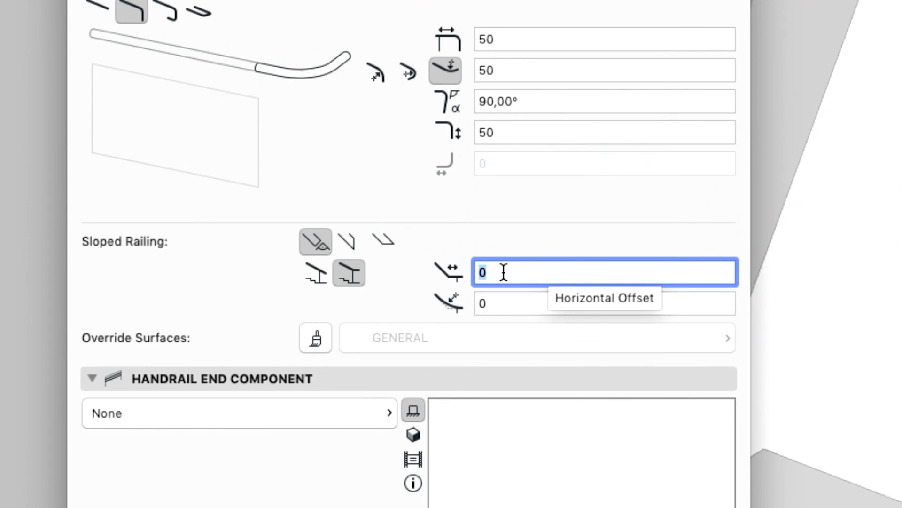
{"action": "type", "text": "50"}
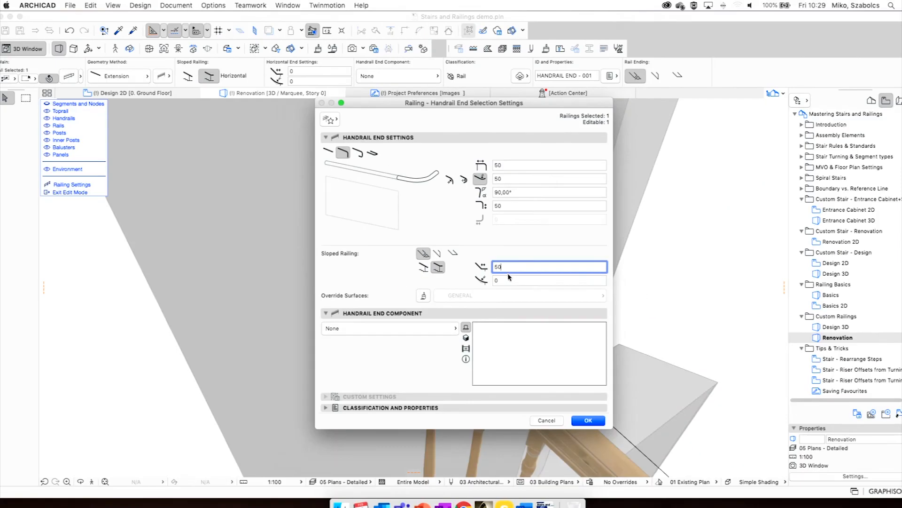
{"action": "left_click", "coordinate": [588, 420]}
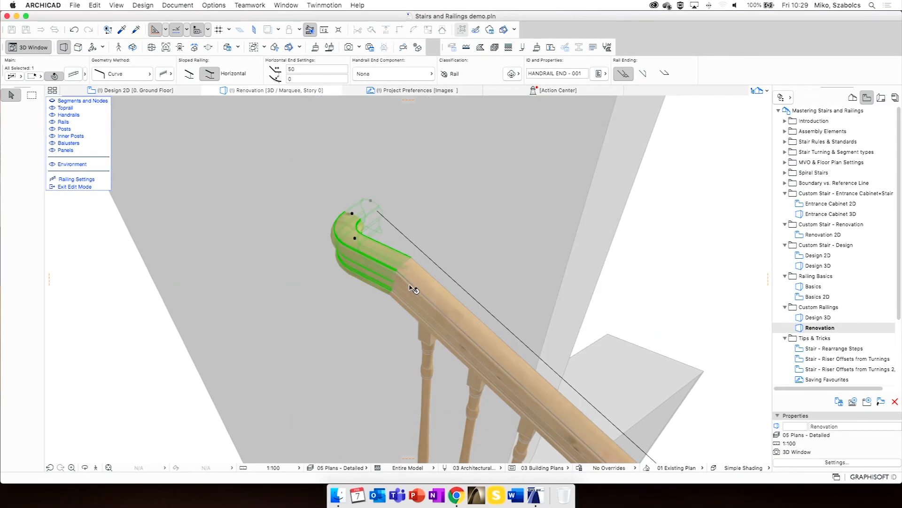
Shorten the curved handrail end by setting its second extension to 0, and exit the railing's Edit mode
{"action": "middle_click_drag", "start_coordinate": [366, 232], "coordinate": [409, 281], "text": "shift"}
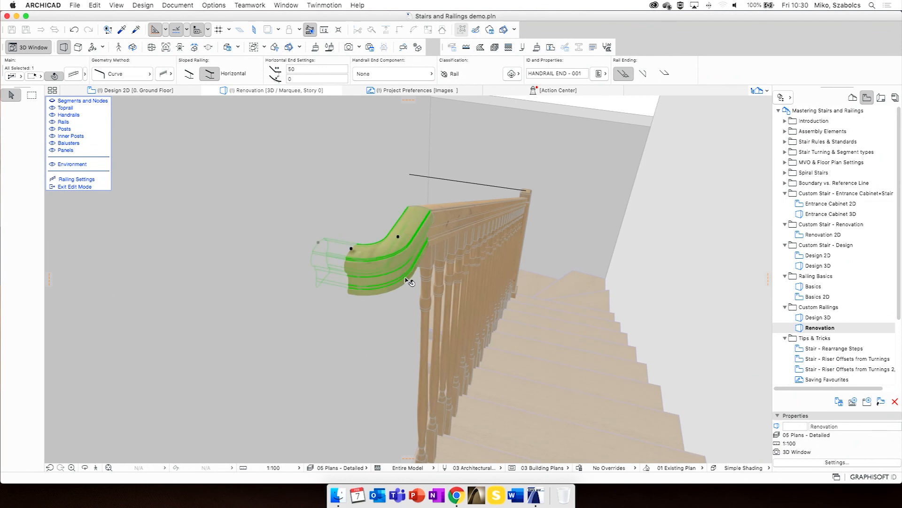
{"action": "left_click", "coordinate": [318, 244]}
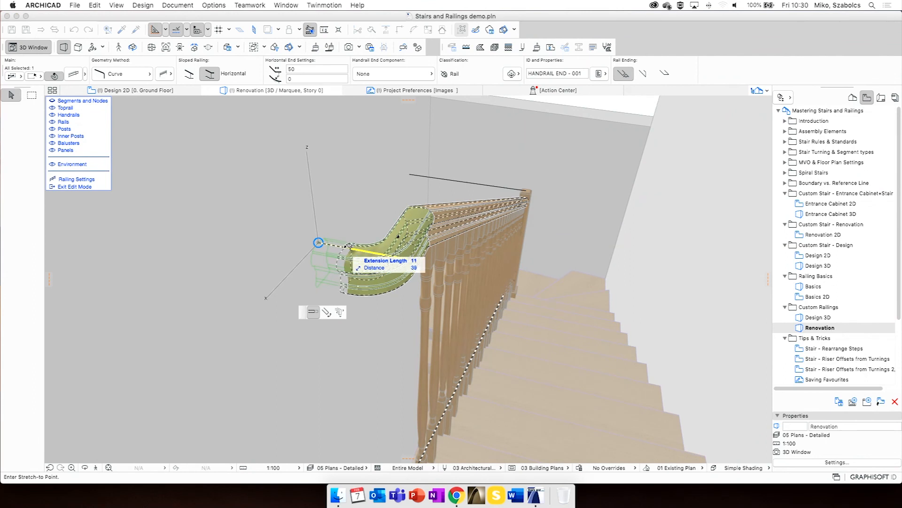
{"action": "left_click", "coordinate": [357, 253]}
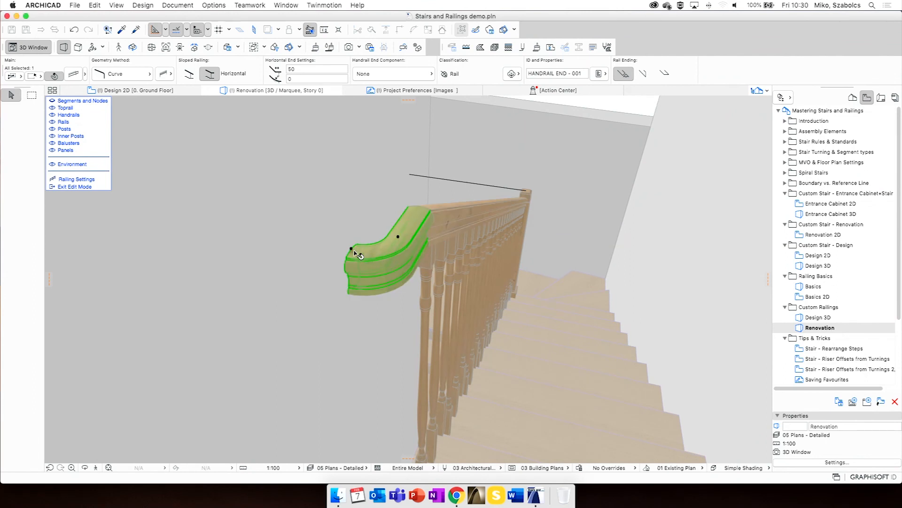
{"action": "left_click", "coordinate": [78, 74]}
{"action": "left_click", "coordinate": [500, 201]}
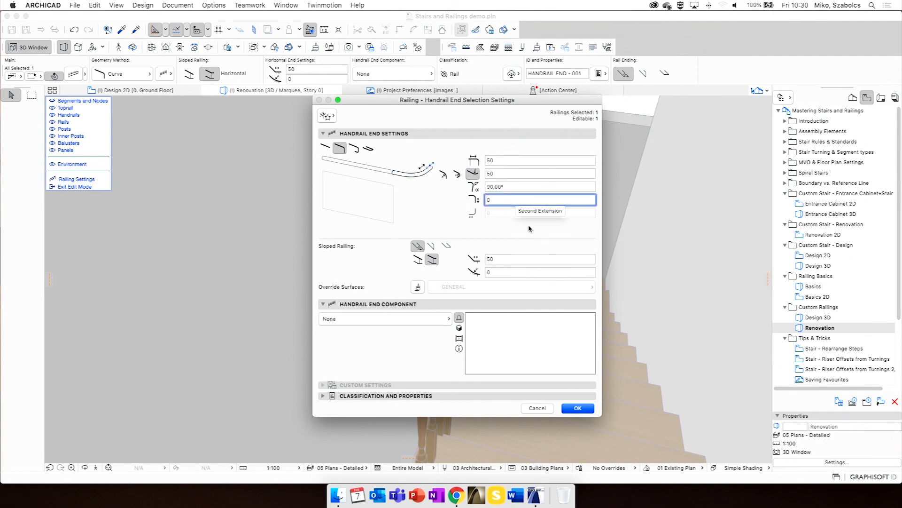
{"action": "left_click", "coordinate": [583, 407]}
{"action": "left_click", "coordinate": [90, 188]}
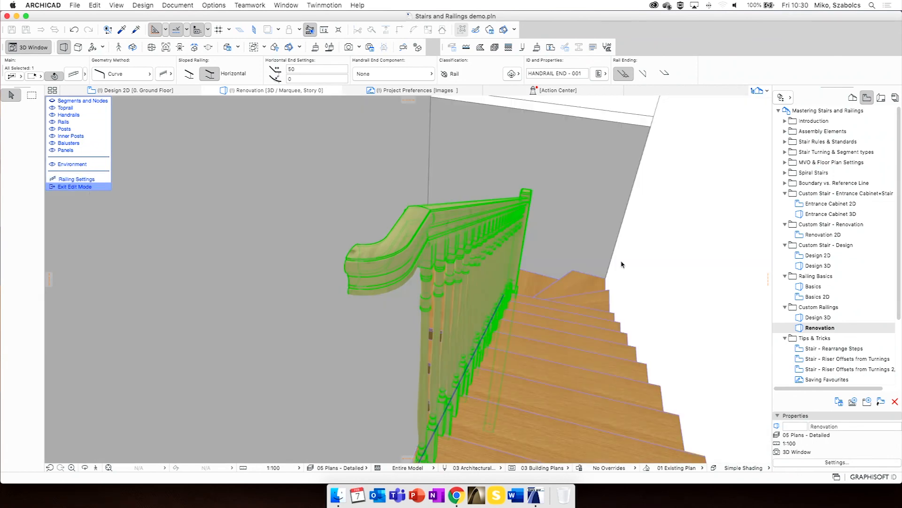
Try an ending node offset of -50 on the timber balustrade in its node settings
{"action": "key", "text": "Escape"}
{"action": "middle_click_drag", "start_coordinate": [496, 302], "coordinate": [367, 217], "text": "shift"}
{"action": "scroll", "coordinate": [395, 220], "scroll_direction": "up", "scroll_amount": 10}
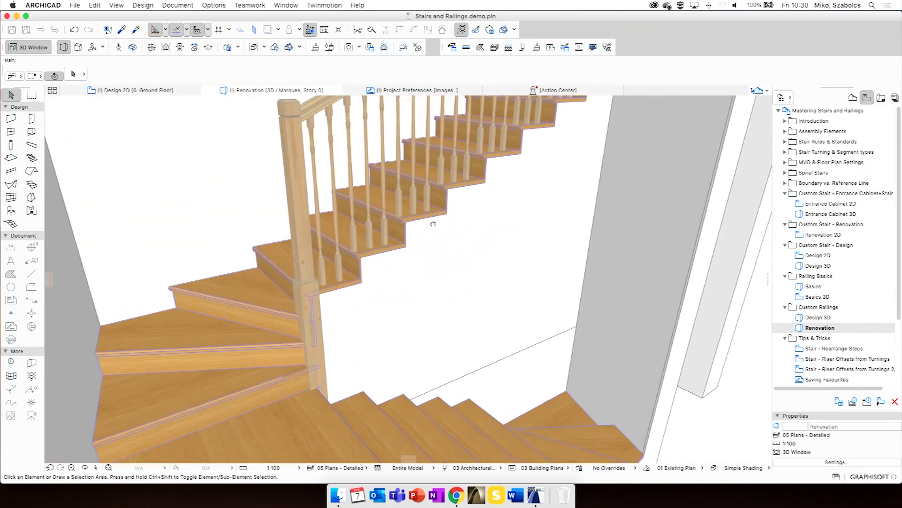
{"action": "middle_click_drag", "start_coordinate": [433, 225], "coordinate": [385, 262]}
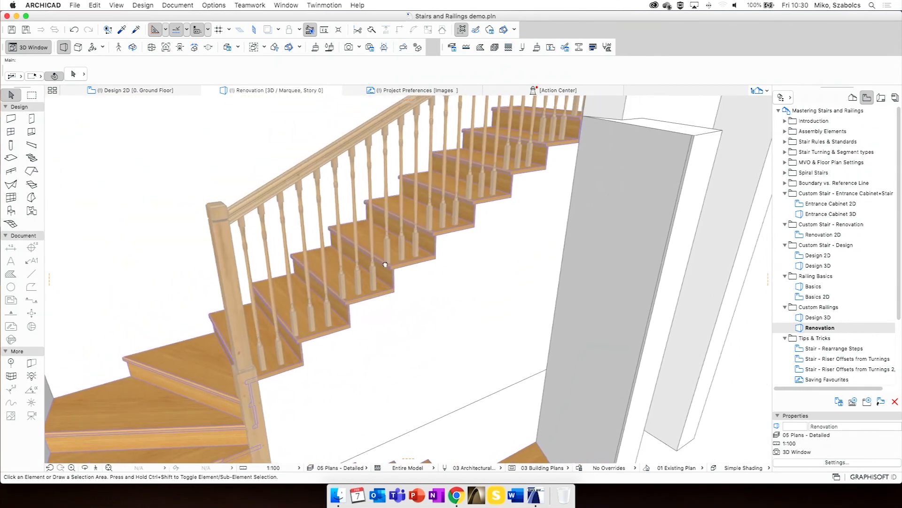
{"action": "scroll", "coordinate": [300, 340], "scroll_direction": "up", "scroll_amount": 5}
{"action": "scroll", "coordinate": [298, 339], "scroll_direction": "up", "scroll_amount": 3}
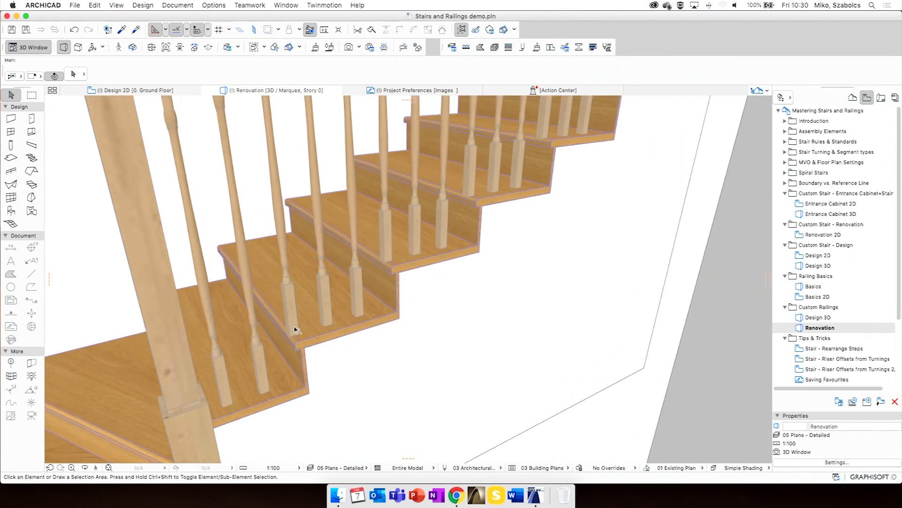
{"action": "left_click", "coordinate": [297, 329]}
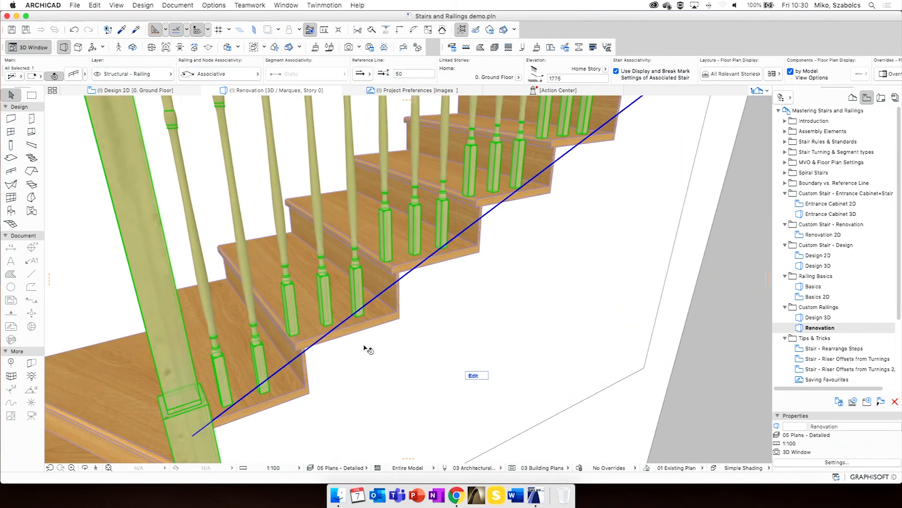
{"action": "left_click", "coordinate": [73, 75]}
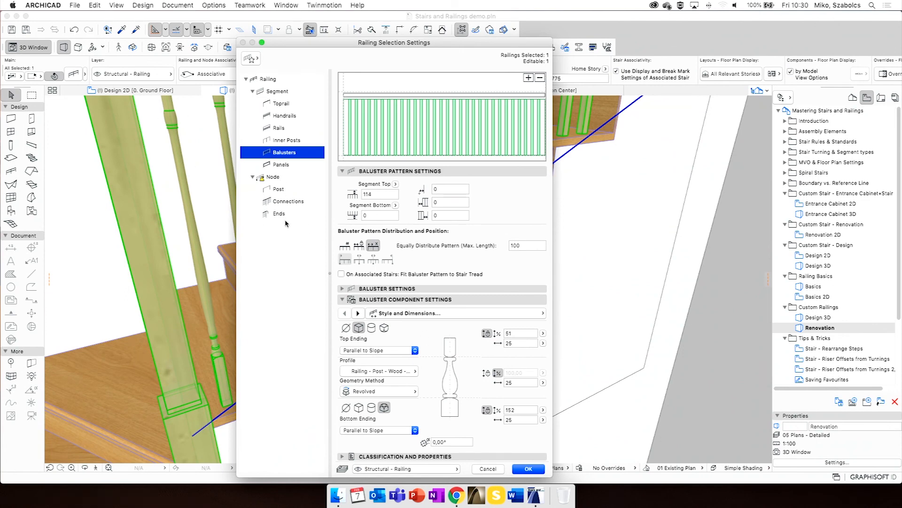
{"action": "left_click", "coordinate": [275, 178]}
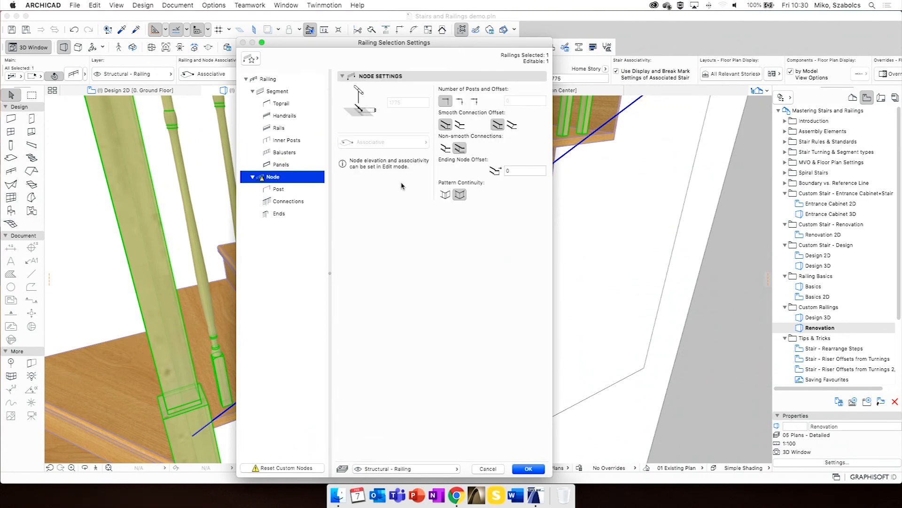
{"action": "left_click", "coordinate": [520, 172]}
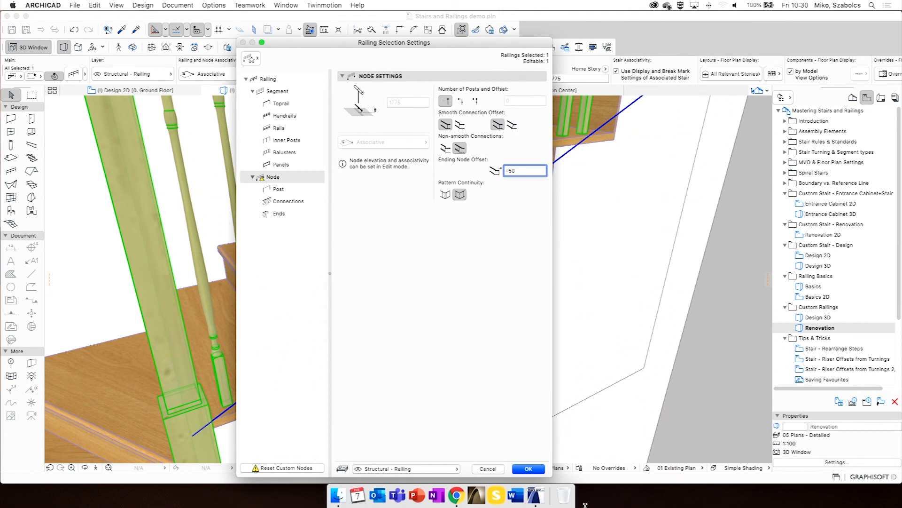
{"action": "left_click", "coordinate": [528, 468]}
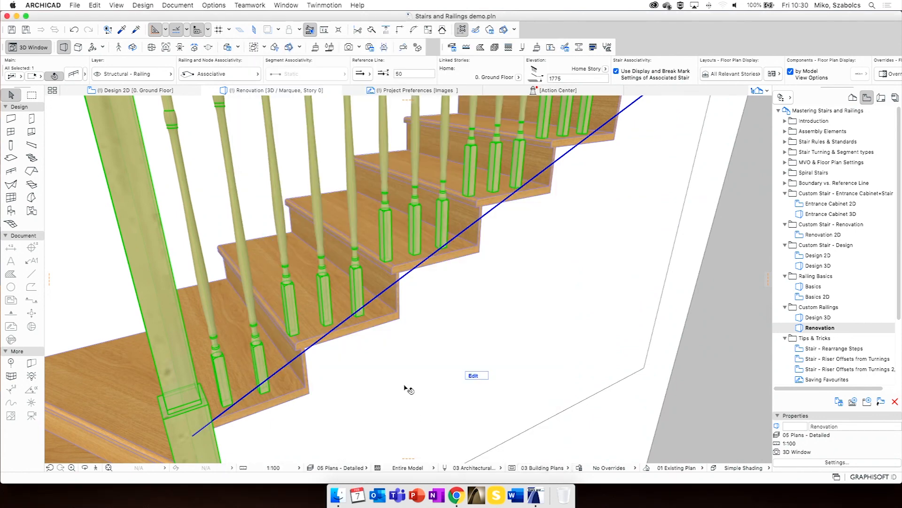
Set the timber balustrade's ending node offset to 50 in its node settings
{"action": "left_click", "coordinate": [71, 77]}
{"action": "left_click", "coordinate": [526, 170]}
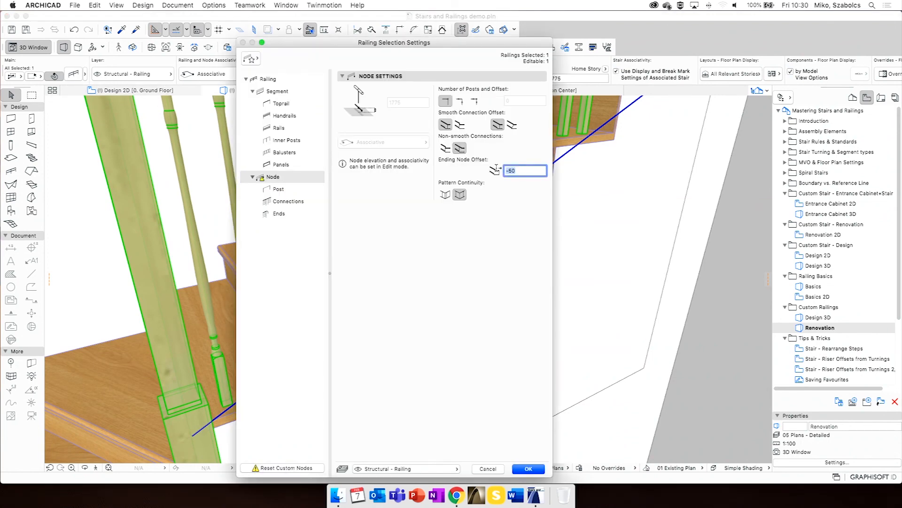
{"action": "type", "text": "50"}
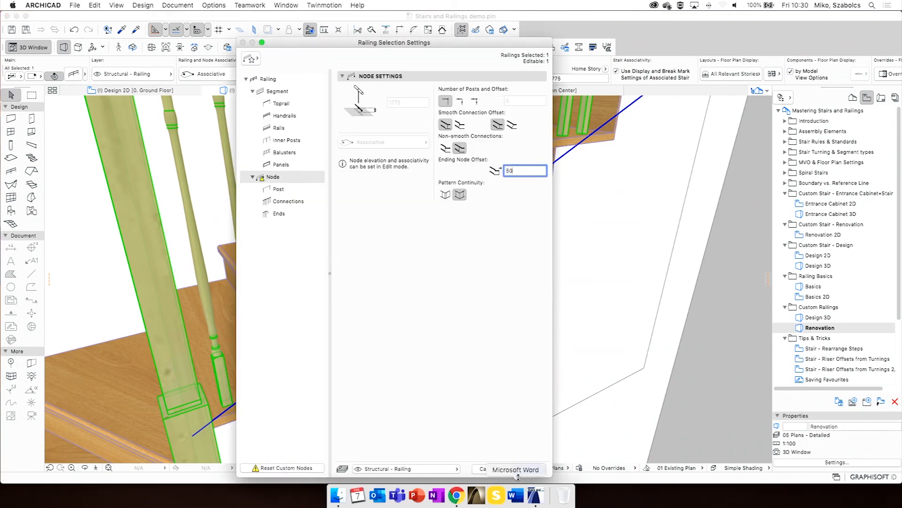
{"action": "left_click", "coordinate": [529, 469]}
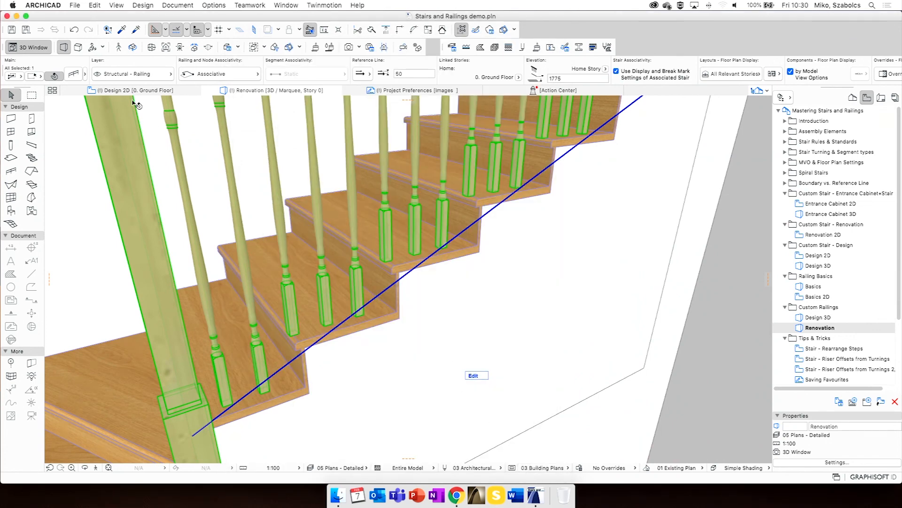
Try an ending node offset of -5 for the timber balustrade through the railing settings in Edit mode
{"action": "left_click", "coordinate": [72, 76]}
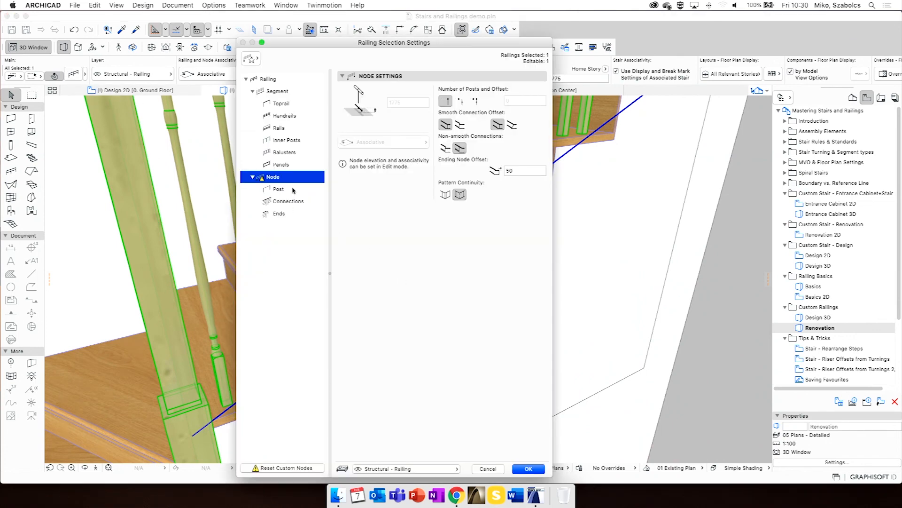
{"action": "left_click", "coordinate": [487, 468]}
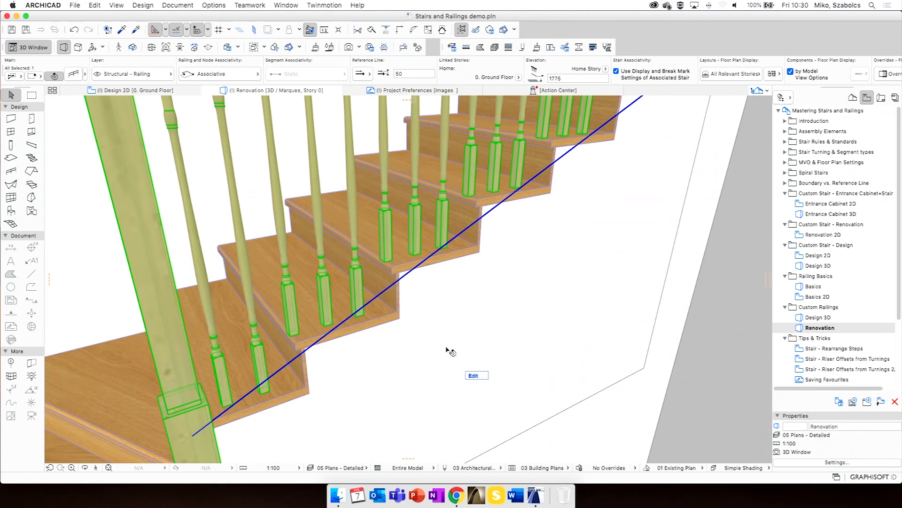
{"action": "left_click", "coordinate": [483, 379]}
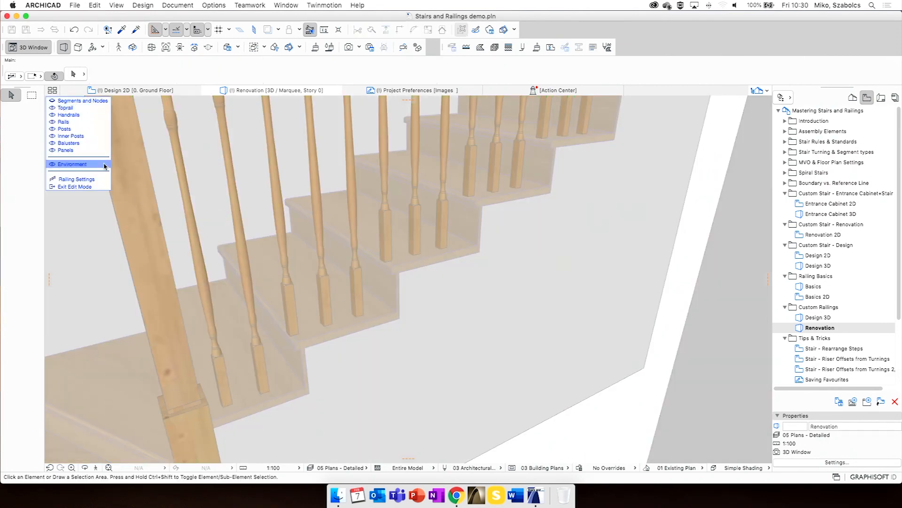
{"action": "left_click", "coordinate": [76, 179]}
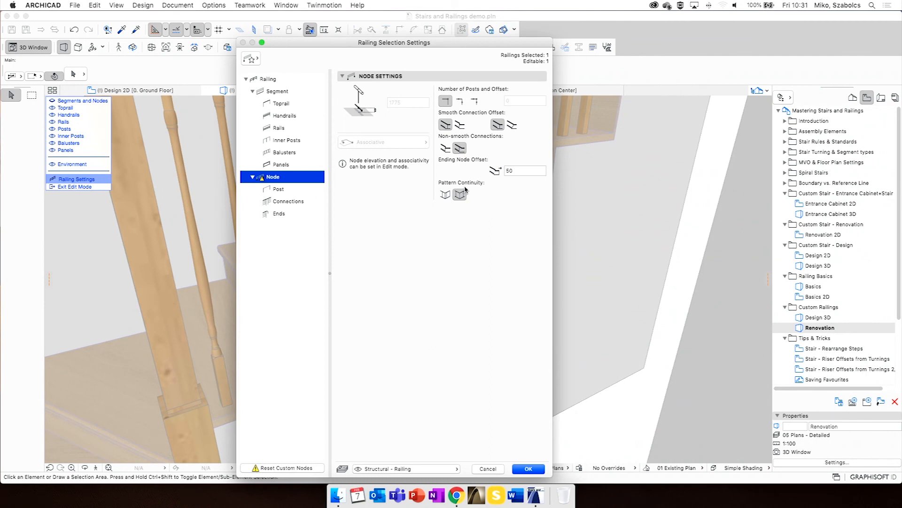
{"action": "left_click", "coordinate": [516, 171]}
{"action": "type", "text": "-5"}
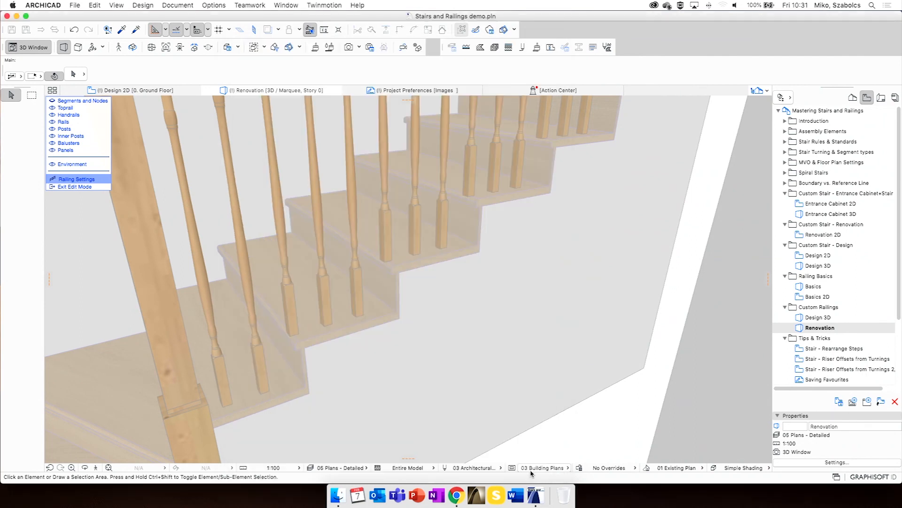
{"action": "left_click", "coordinate": [527, 469]}
Try a start offset of 50 for the baluster pattern in the timber balustrade's baluster set settings
{"action": "left_click", "coordinate": [234, 190]}
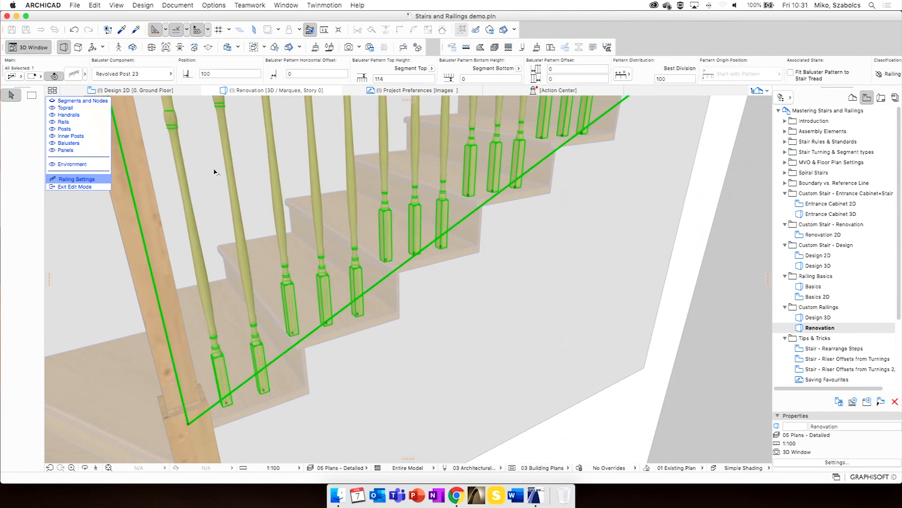
{"action": "left_click", "coordinate": [71, 78]}
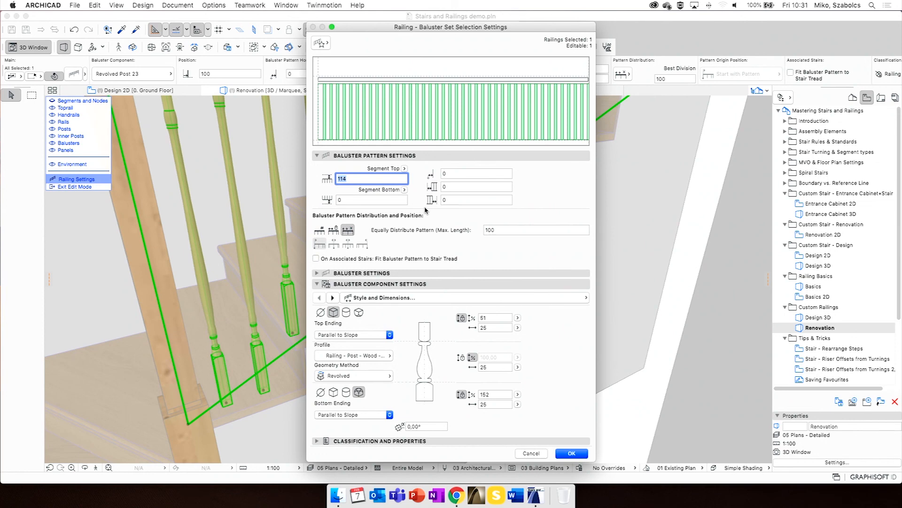
{"action": "left_click", "coordinate": [450, 187]}
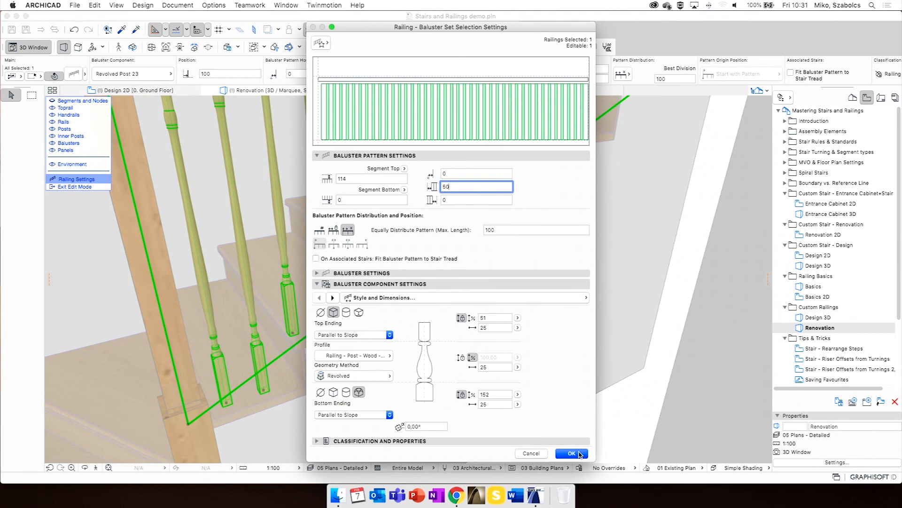
{"action": "left_click", "coordinate": [572, 453]}
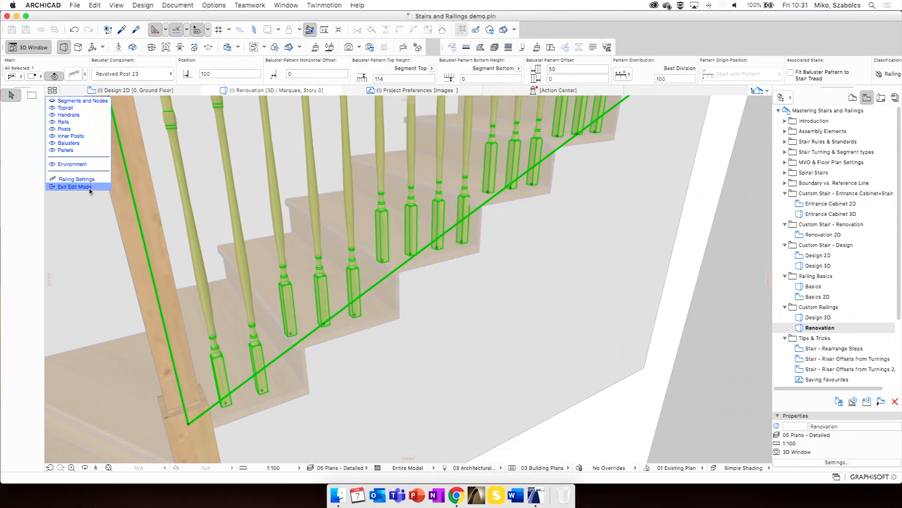
Undo the baluster pattern offset and railing changes, leave Edit mode and deselect the balustrade
{"action": "left_click", "coordinate": [74, 186]}
{"action": "left_click", "coordinate": [73, 30]}
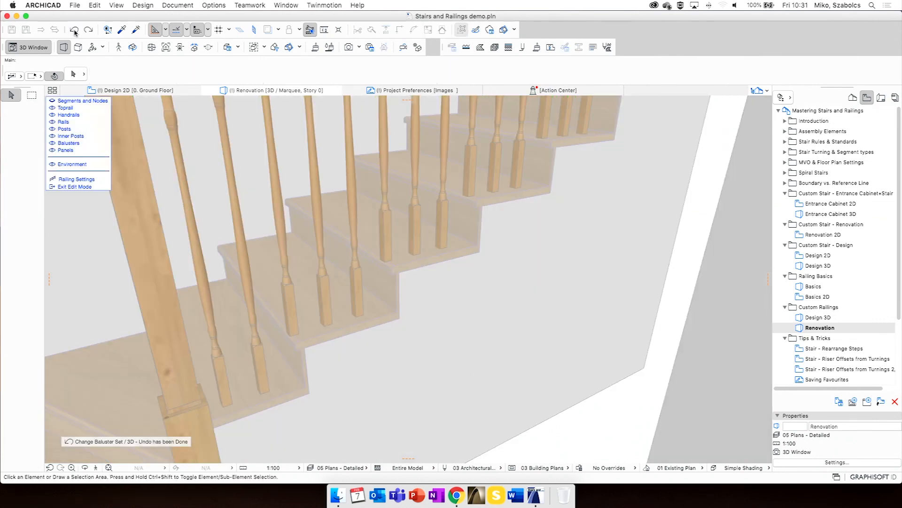
{"action": "left_click", "coordinate": [90, 187]}
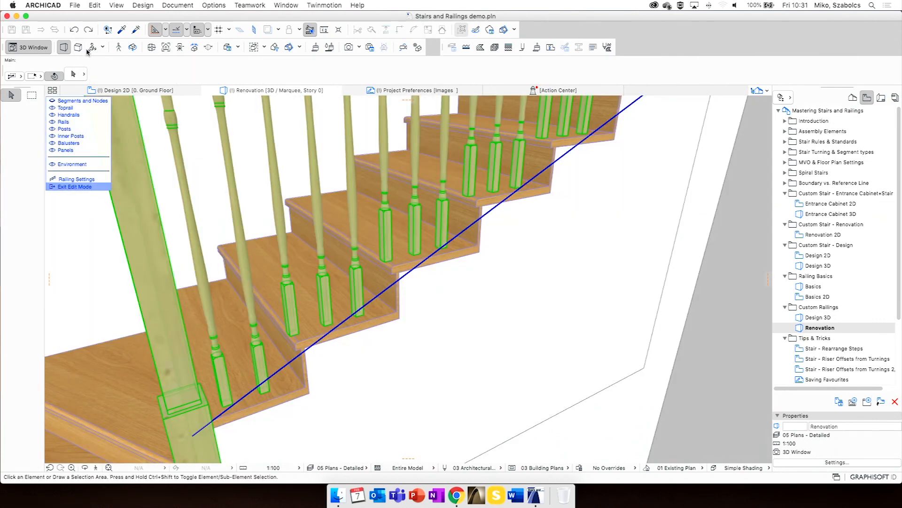
{"action": "left_click", "coordinate": [74, 29]}
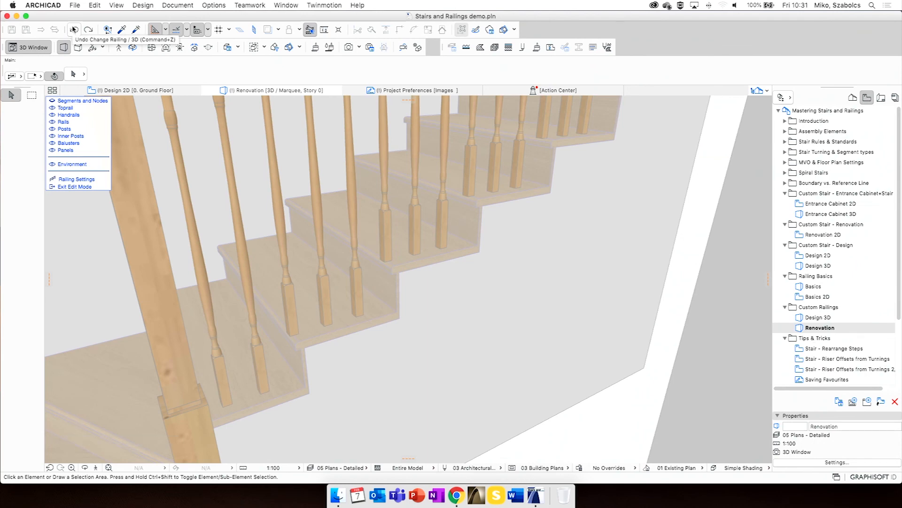
{"action": "left_click", "coordinate": [74, 29]}
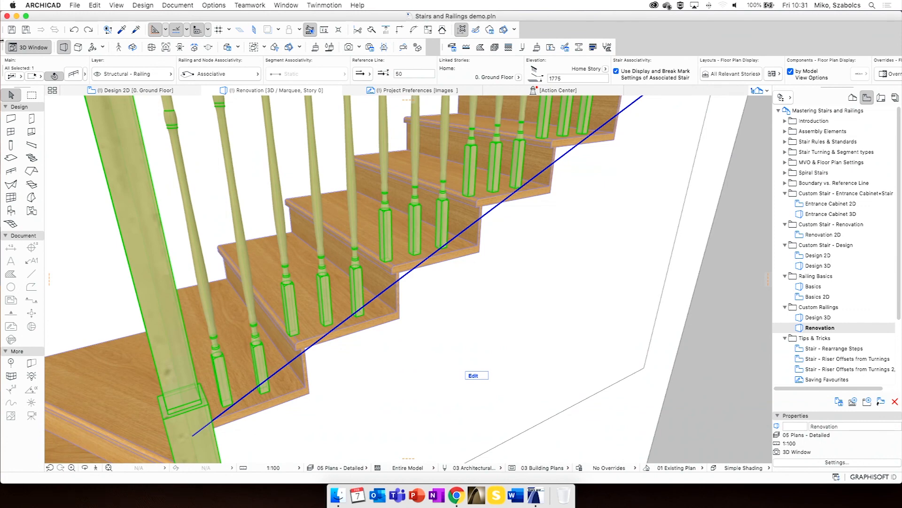
{"action": "left_click", "coordinate": [74, 32]}
{"action": "left_click", "coordinate": [88, 30]}
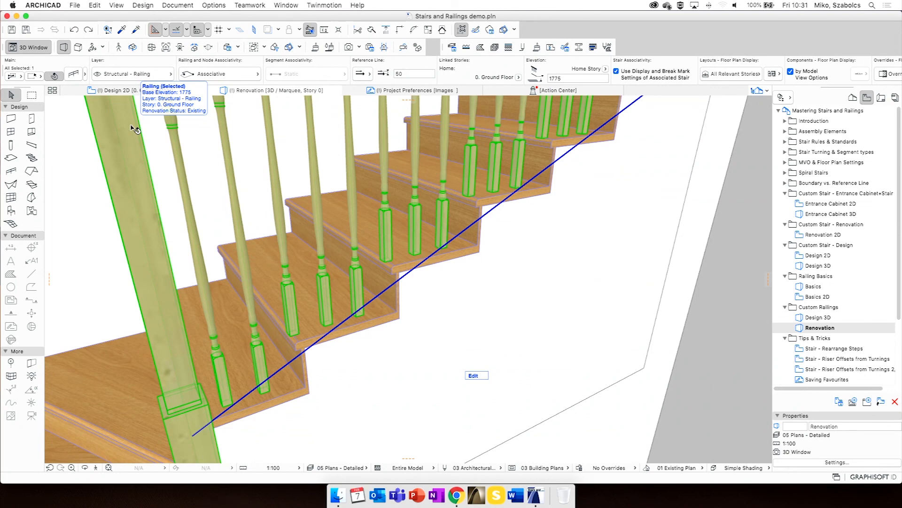
{"action": "key", "text": "Escape"}
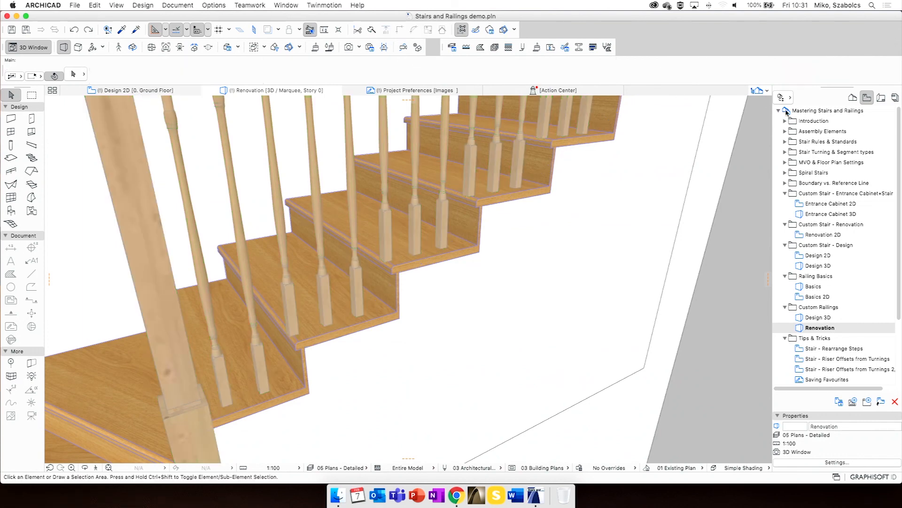
Open the MVO - Construction Phase view from the MVO & Floor Plan Settings folder
{"action": "scroll", "coordinate": [829, 353], "scroll_direction": "down", "scroll_amount": 3}
{"action": "scroll", "coordinate": [829, 354], "scroll_direction": "down", "scroll_amount": 2}
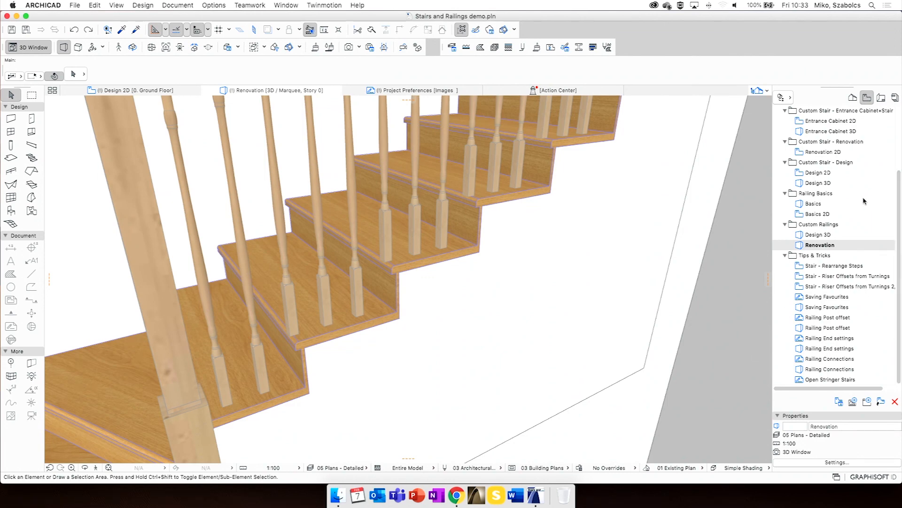
{"action": "scroll", "coordinate": [860, 202], "scroll_direction": "up", "scroll_amount": 6}
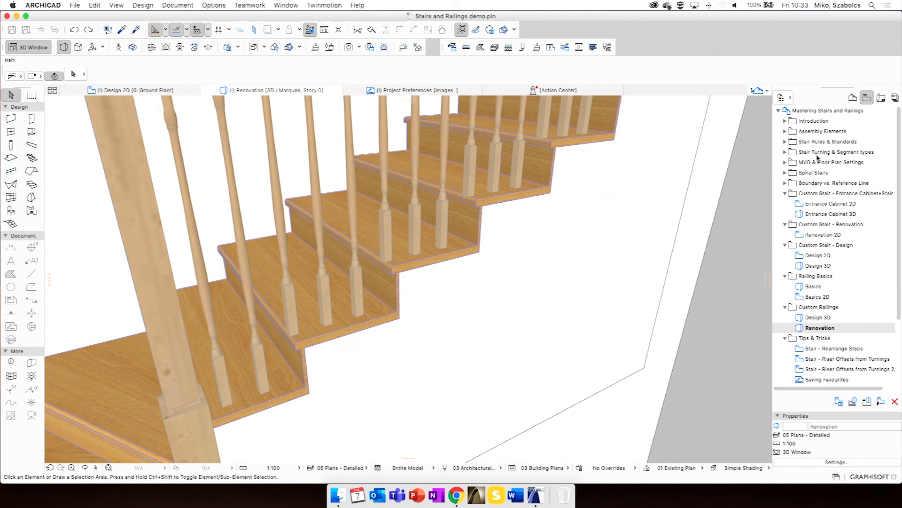
{"action": "double_click", "coordinate": [818, 162]}
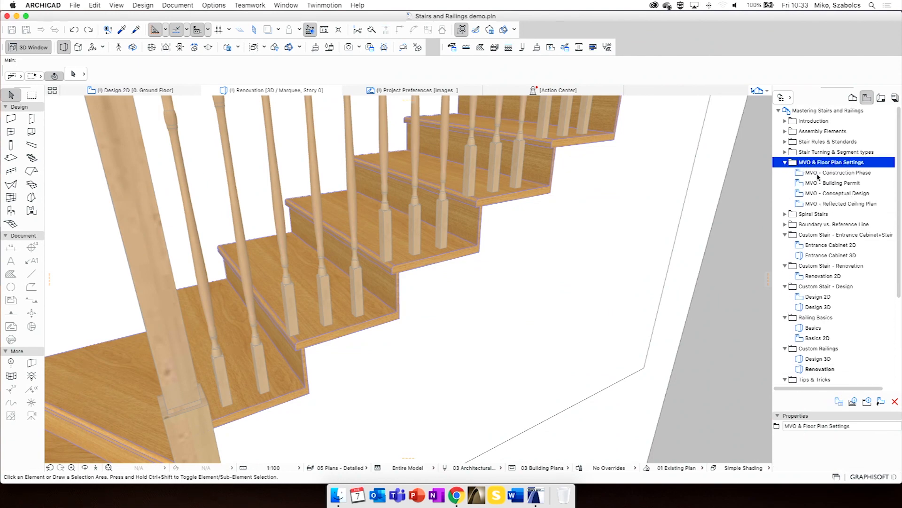
{"action": "double_click", "coordinate": [818, 173]}
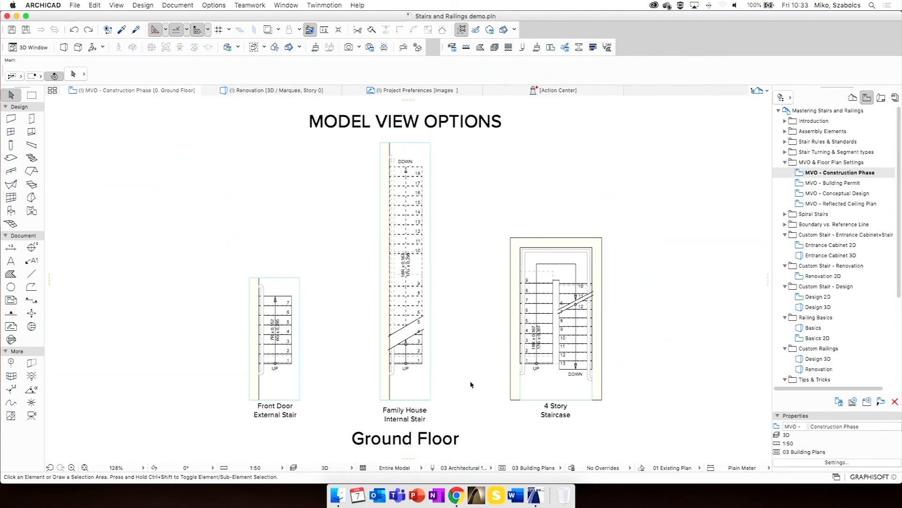
Try switching off "by Model View Options" for the 4 Story Staircase's floor plan symbol components, and discard the stair settings
{"action": "scroll", "coordinate": [571, 378], "scroll_direction": "up", "scroll_amount": 5}
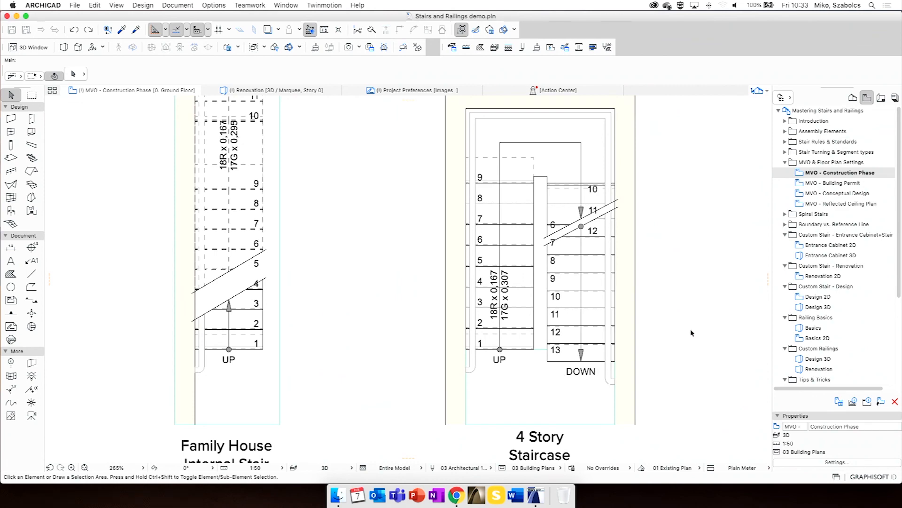
{"action": "left_click", "coordinate": [534, 312]}
{"action": "left_click", "coordinate": [73, 74]}
{"action": "left_click", "coordinate": [345, 138]}
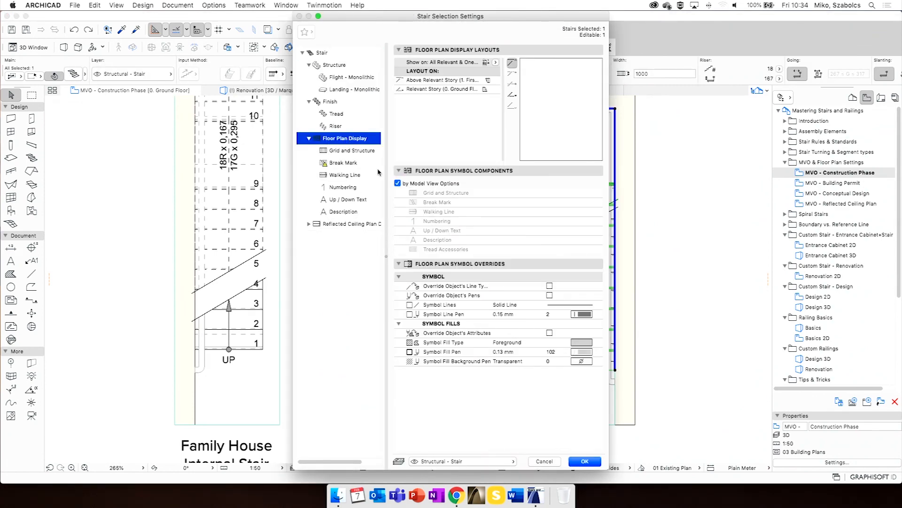
{"action": "left_click", "coordinate": [398, 183]}
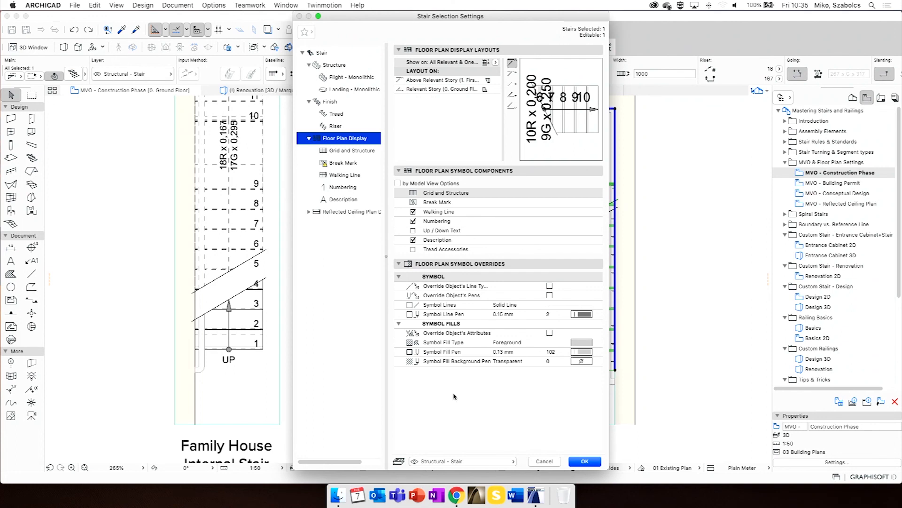
{"action": "left_click", "coordinate": [545, 461]}
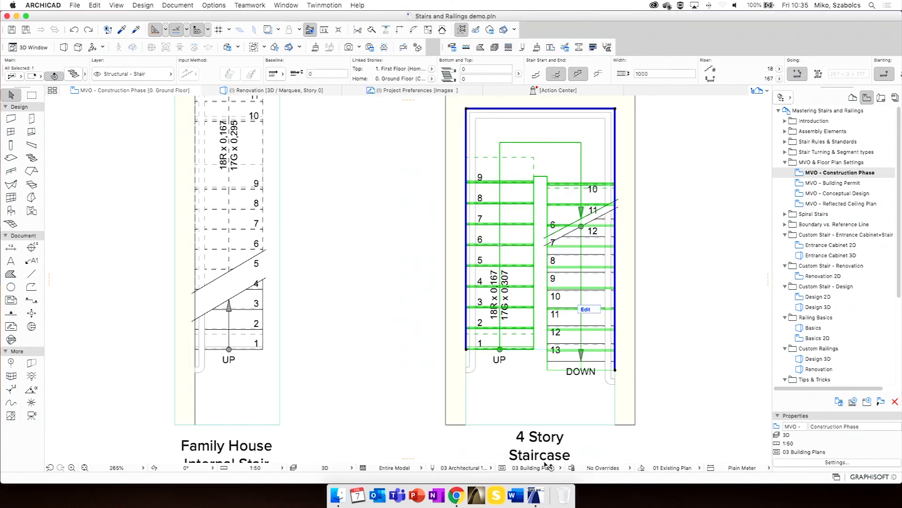
{"action": "left_click", "coordinate": [672, 283]}
{"action": "scroll", "coordinate": [672, 283], "scroll_direction": "down", "scroll_amount": 6}
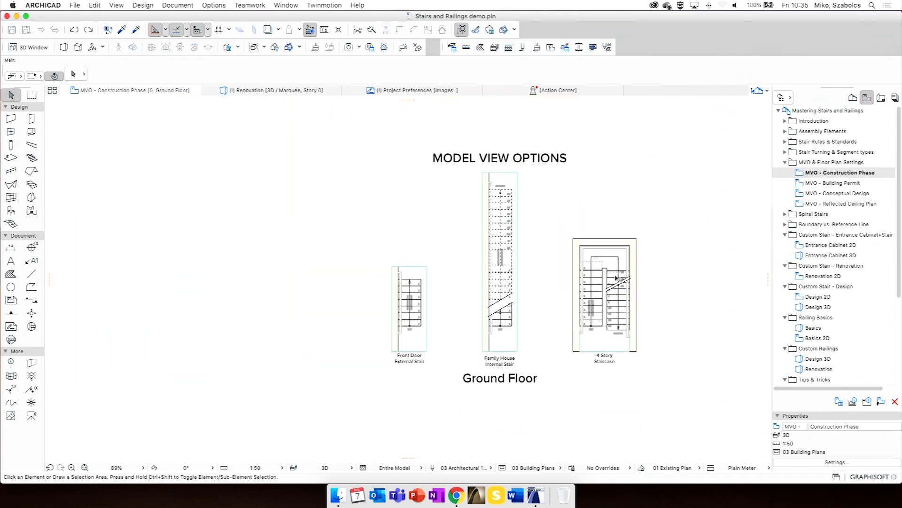
{"action": "middle_click_drag", "start_coordinate": [591, 270], "coordinate": [594, 280]}
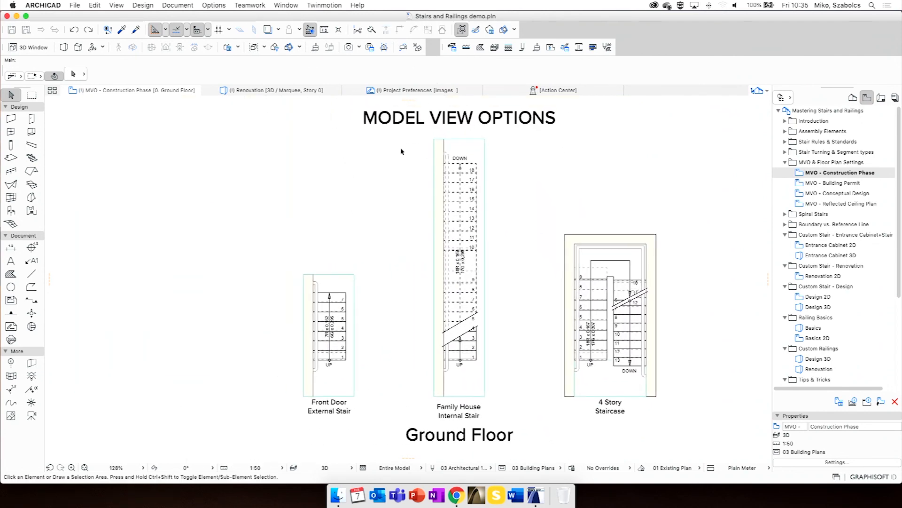